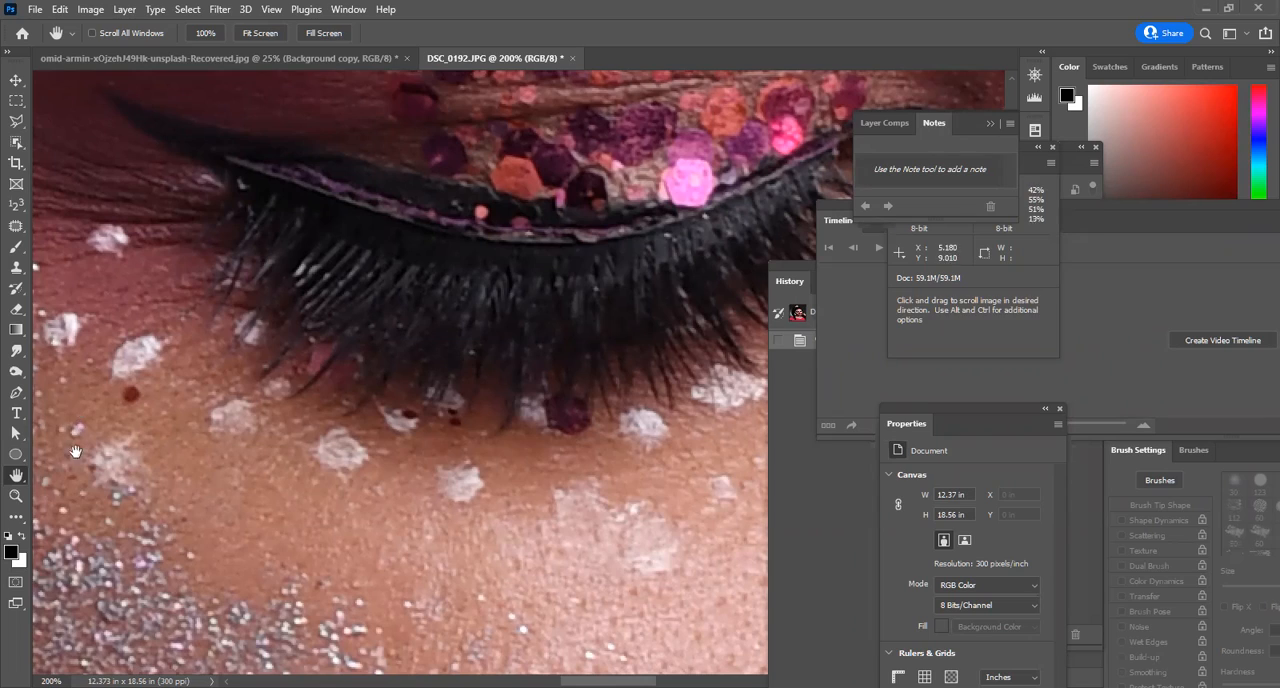
Hide the tools and panels around the DSC_0192.JPG portrait after checking the eye makeup up close.
left_click(417, 304, "alt")
left_click(420, 306, "alt")
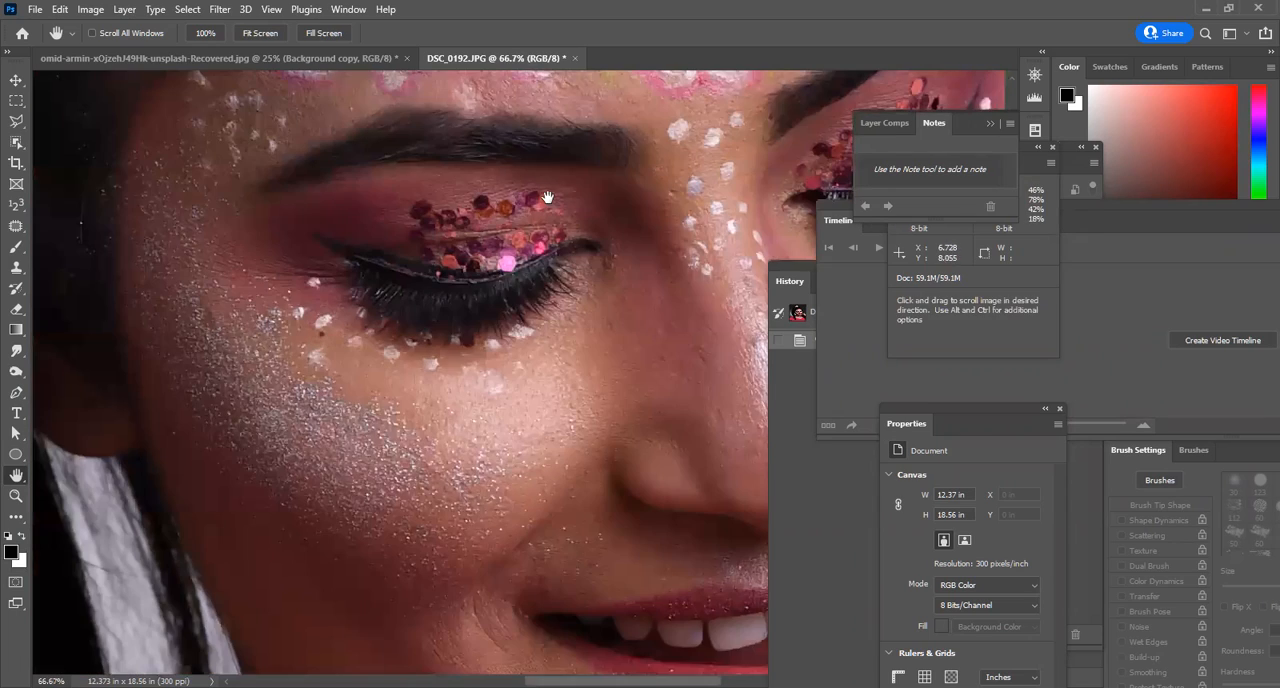
left_click(546, 198, "alt")
scroll(571, 232, "up", 2)
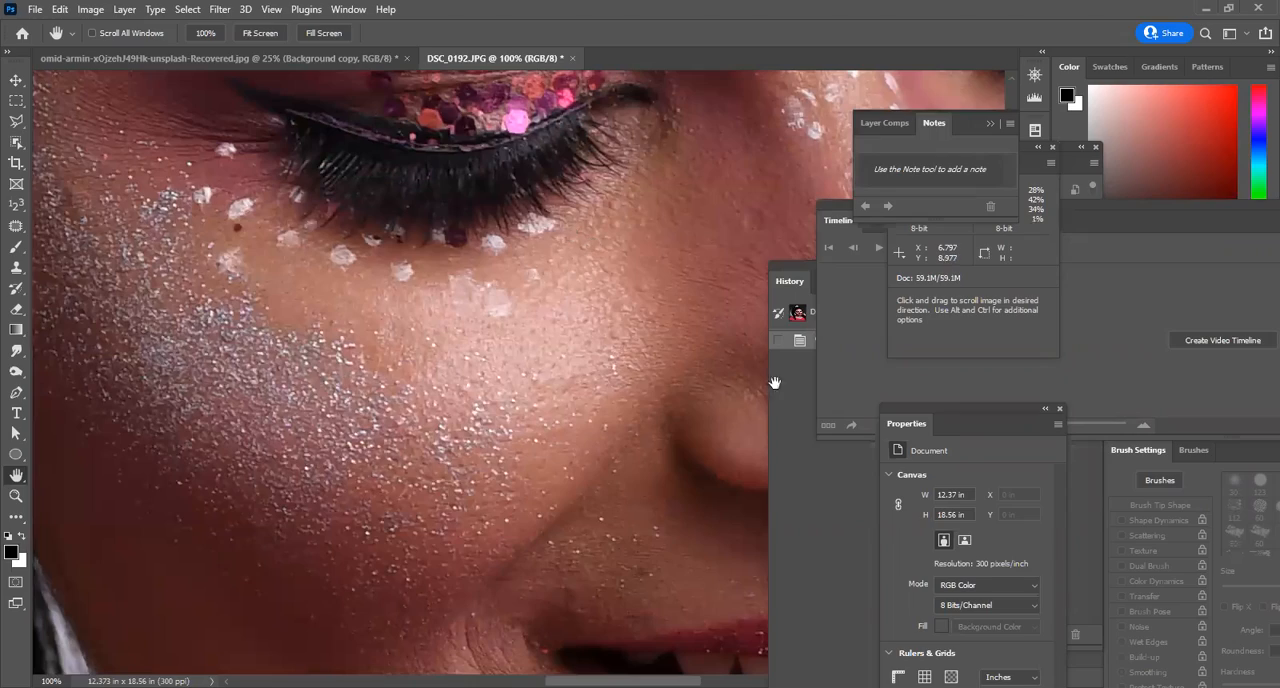
key("Tab")
Examine the pink hair tie, the dark hair and the hairline of the portrait at close range.
scroll(626, 463, "down", 1)
left_click_drag(661, 190, 832, 560)
scroll(507, 267, "down", 1)
left_click_drag(622, 291, 709, 503)
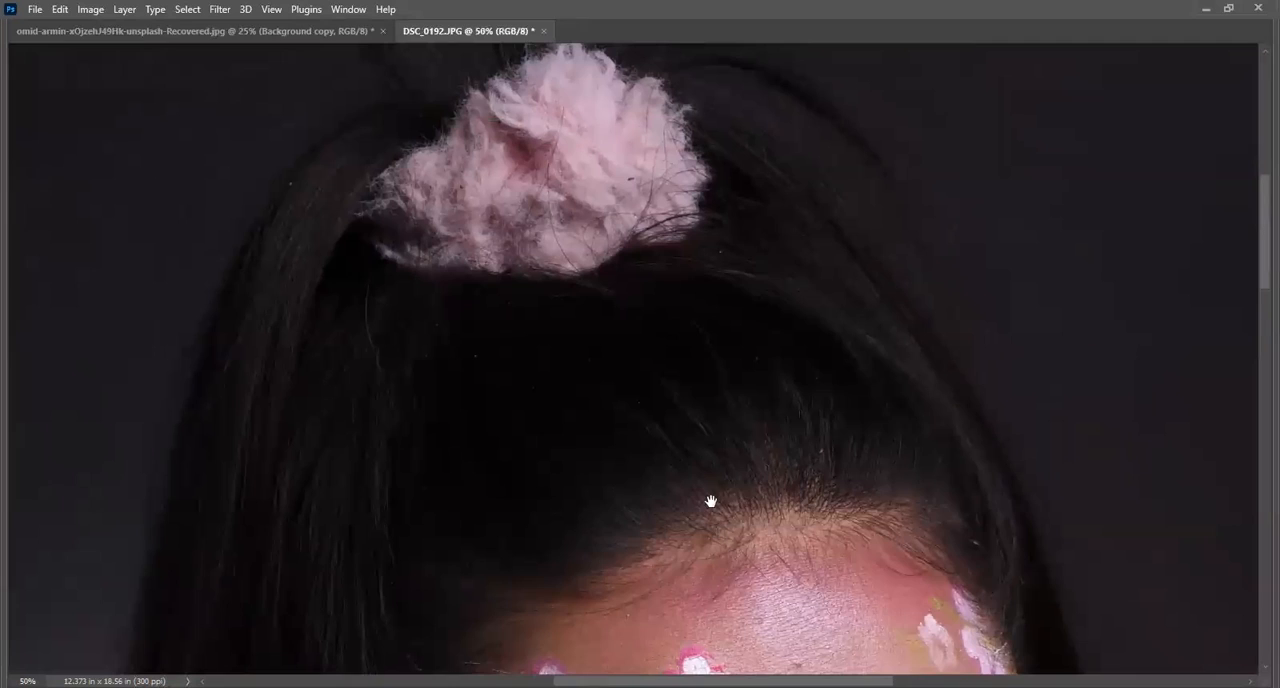
left_click_drag(497, 194, 632, 412)
mouse_move(875, 314)
left_mouse_down()
mouse_move(963, 269)
mouse_move(892, 330)
left_mouse_up()
left_click_drag(1120, 377, 772, 241)
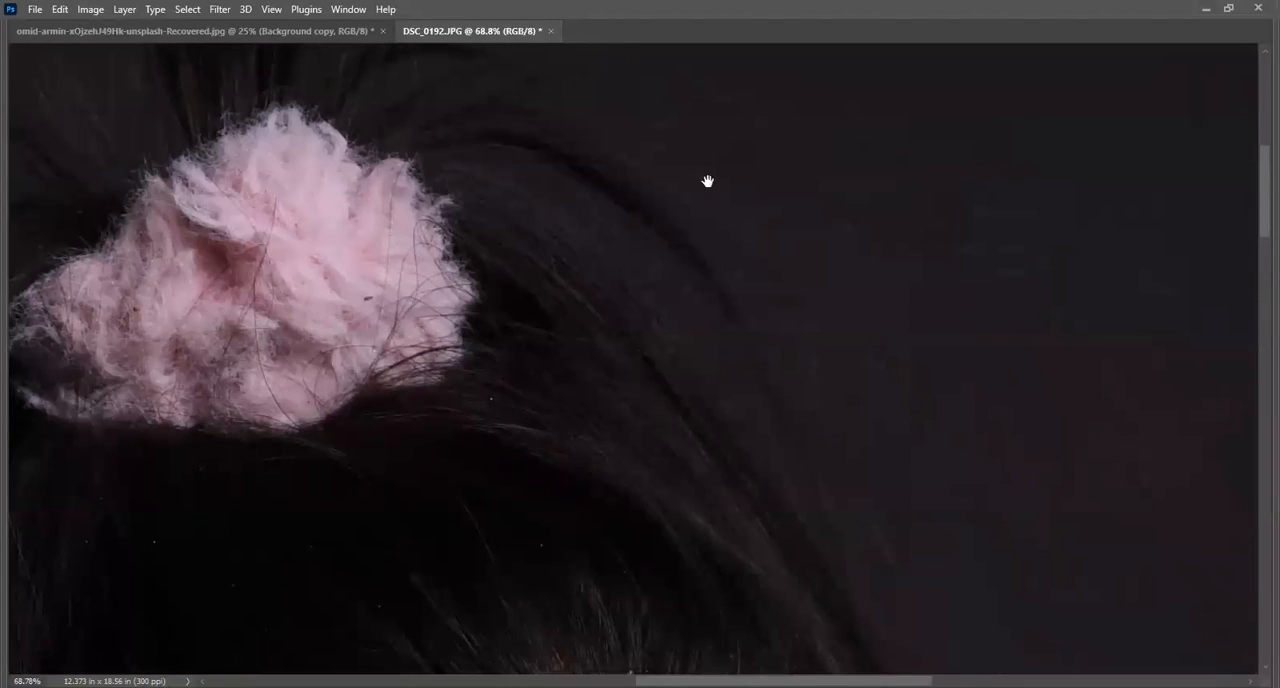
left_click_drag(906, 286, 933, 277)
left_click_drag(785, 337, 1003, 263)
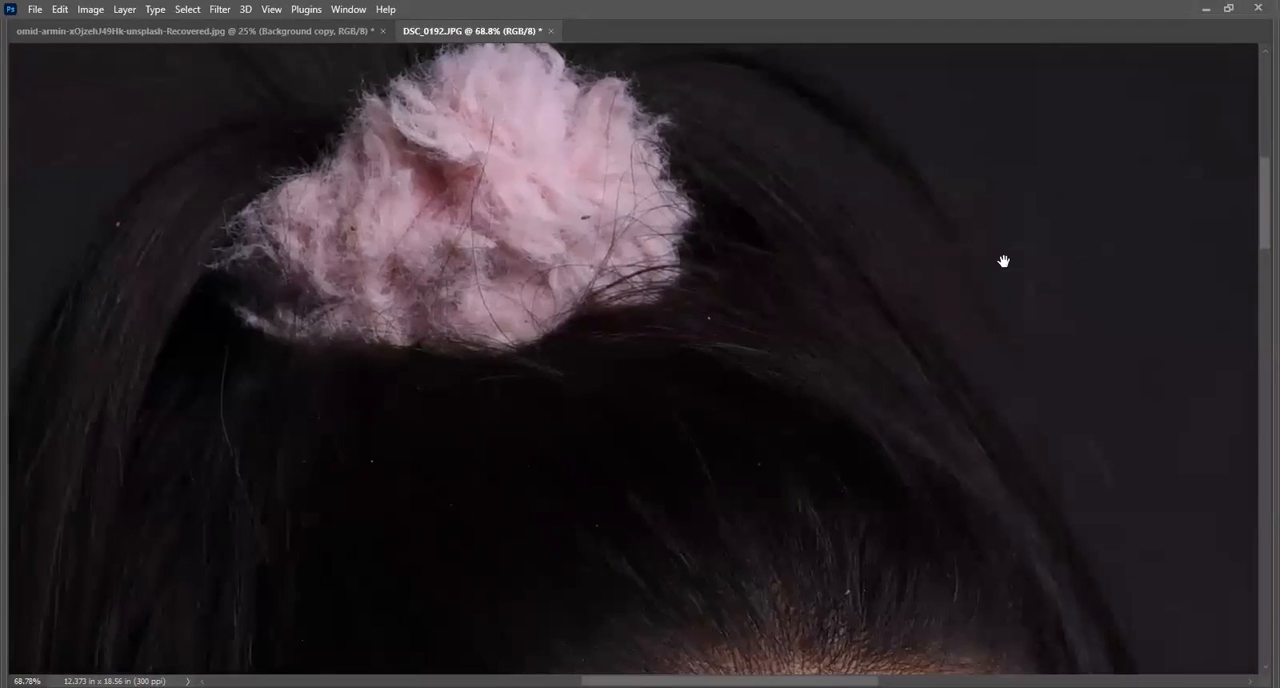
left_click_drag(531, 320, 929, 343)
left_click_drag(562, 405, 526, 343)
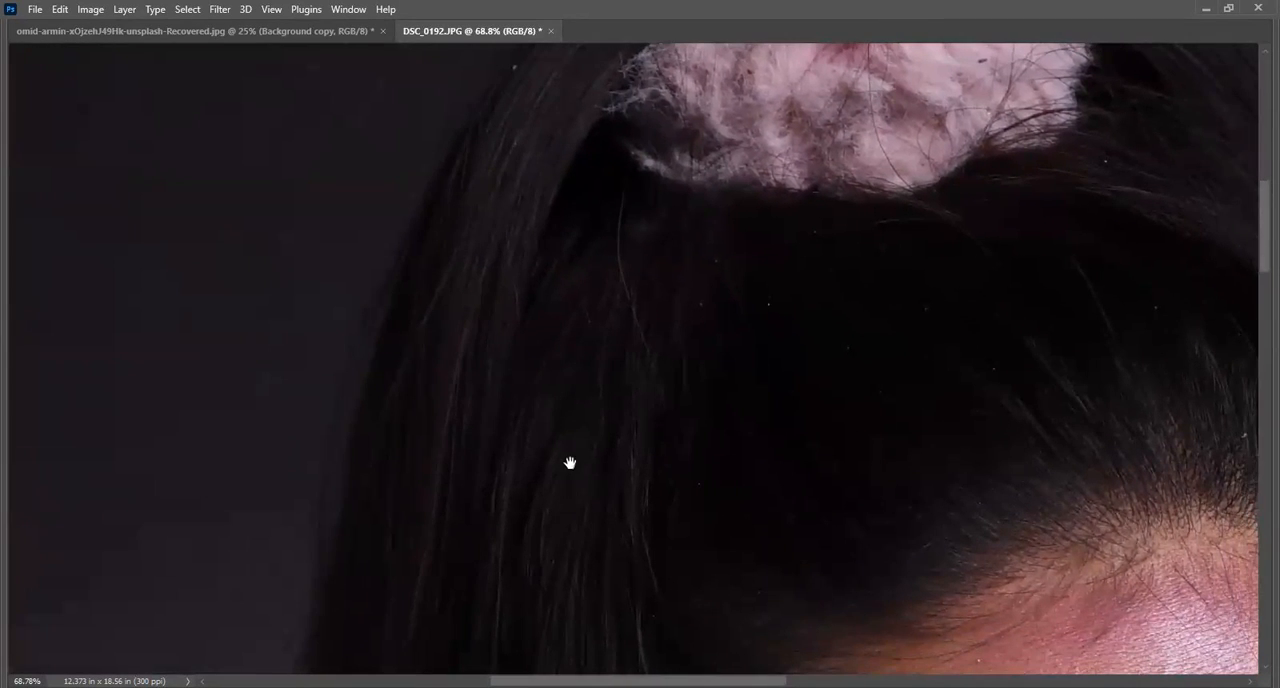
left_click_drag(963, 314, 563, 531)
left_click_drag(655, 526, 637, 400)
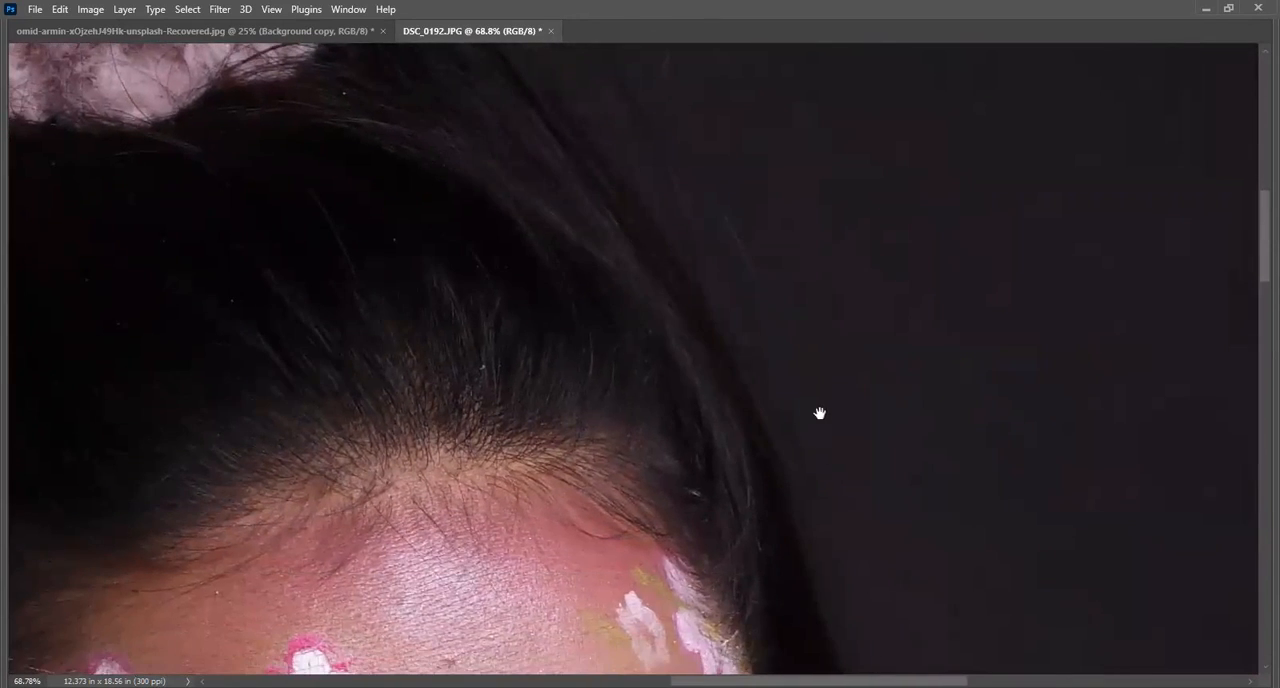
Examine the painted forehead, eyes, mouth, hand, neck and the hair edges against the background.
left_click_drag(817, 389, 746, 283)
left_click_drag(776, 463, 834, 306)
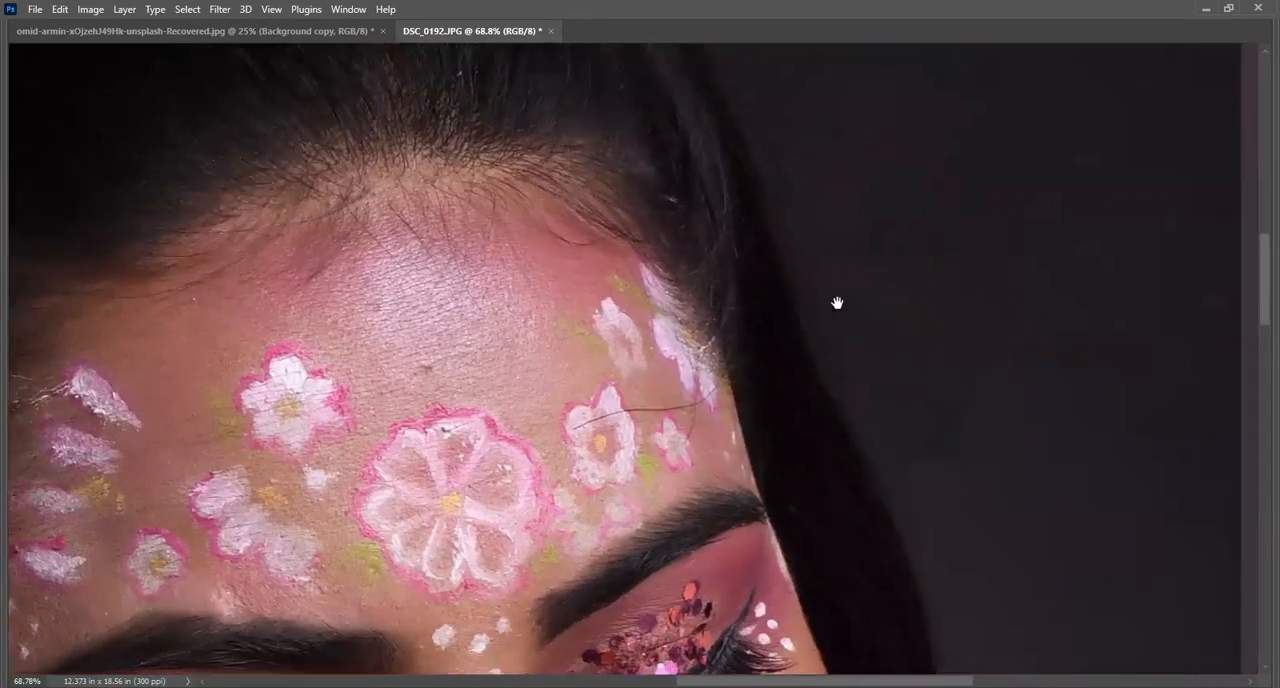
left_click_drag(929, 440, 800, 263)
left_click_drag(794, 468, 803, 300)
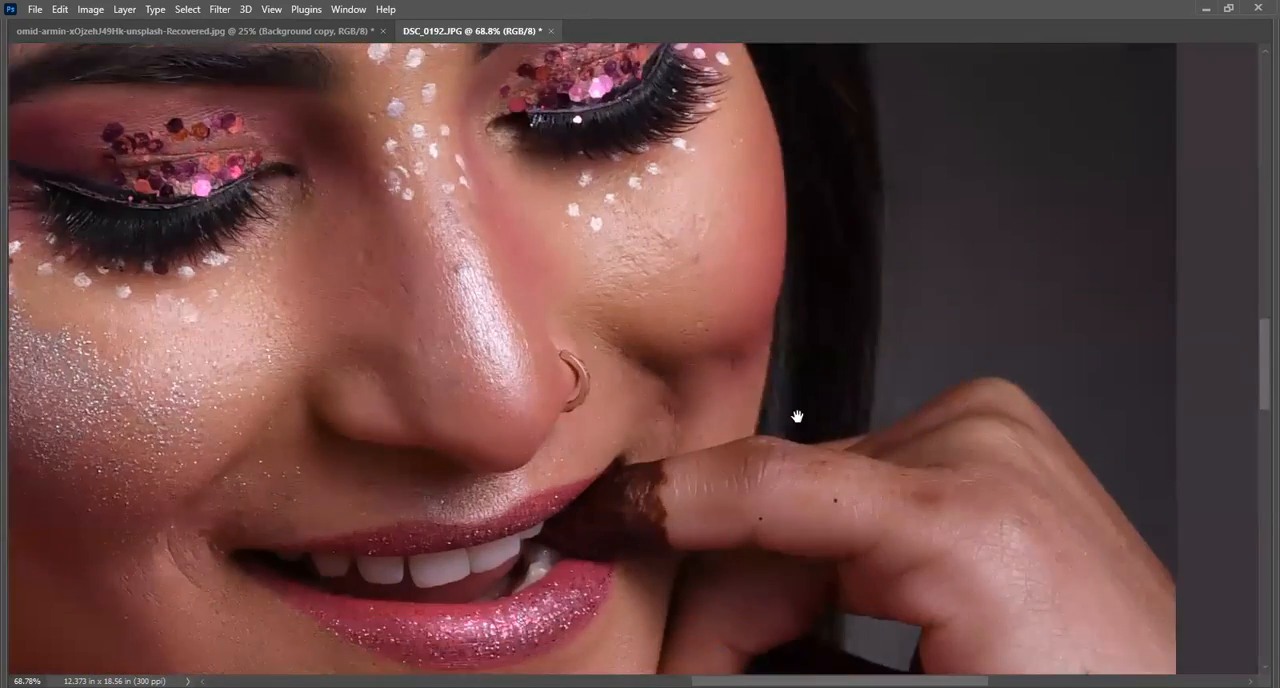
left_click_drag(730, 470, 754, 314)
left_click_drag(380, 400, 749, 300)
left_click_drag(308, 399, 640, 335)
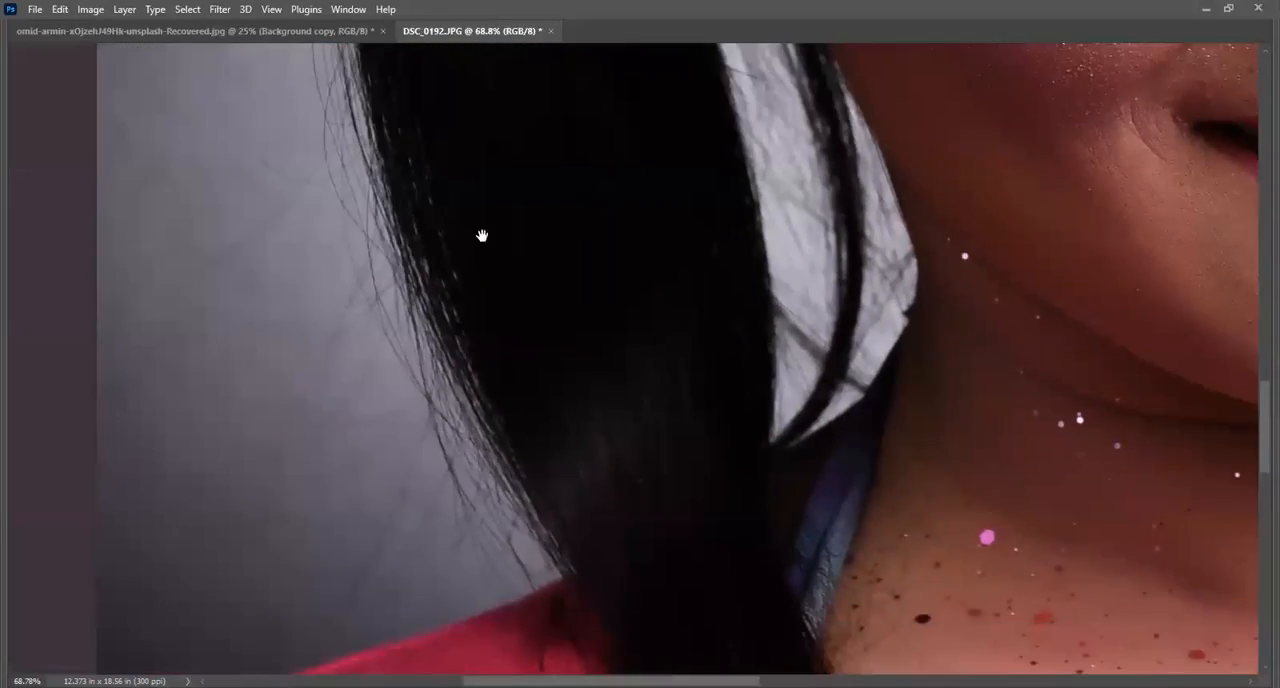
left_click_drag(511, 266, 526, 486)
left_click_drag(420, 265, 391, 543)
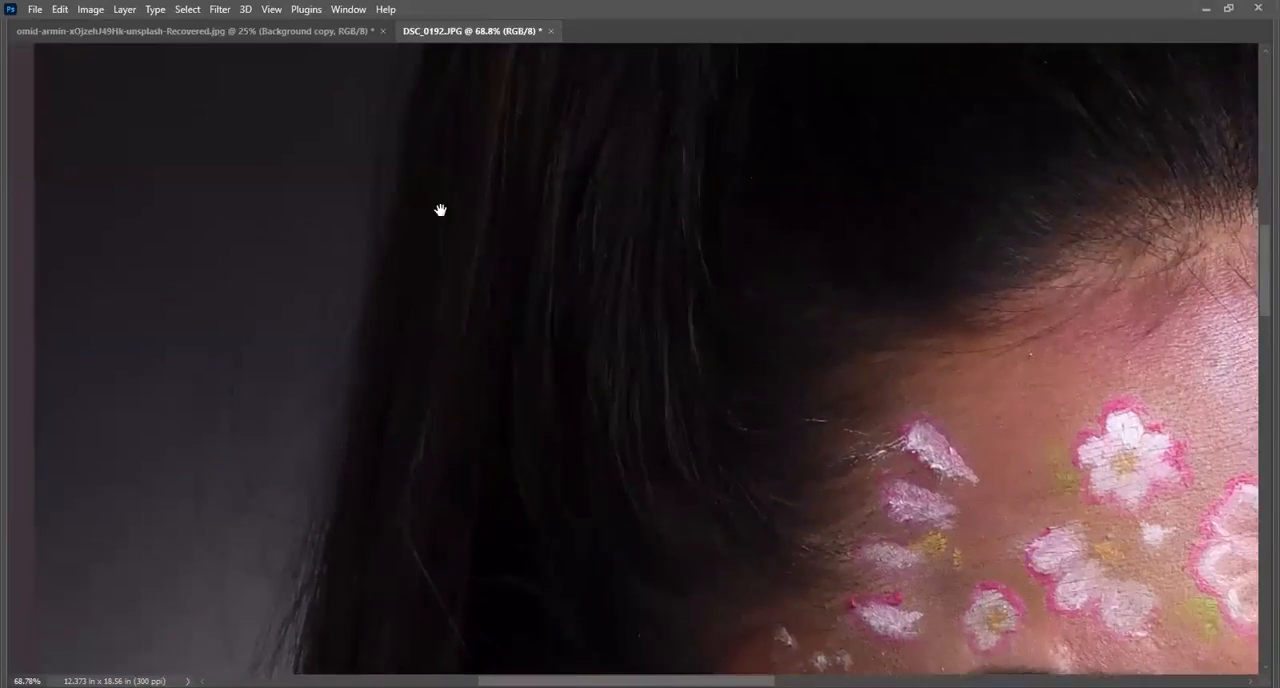
left_click_drag(429, 246, 354, 563)
left_click_drag(503, 263, 574, 518)
left_click_drag(800, 477, 609, 258)
Review the whole portrait at 16.7% zoom, from the hair tie down to the red top.
scroll(741, 464, "down", 3)
scroll(722, 488, "down", 2)
scroll(715, 515, "up", 2)
left_click(724, 522, "ctrl")
left_click(682, 491, "alt")
left_click_drag(760, 537, 659, 146)
left_click(682, 394, "alt")
left_click(682, 394, "alt")
left_click_drag(657, 522, 693, 303)
left_click(690, 345, "alt")
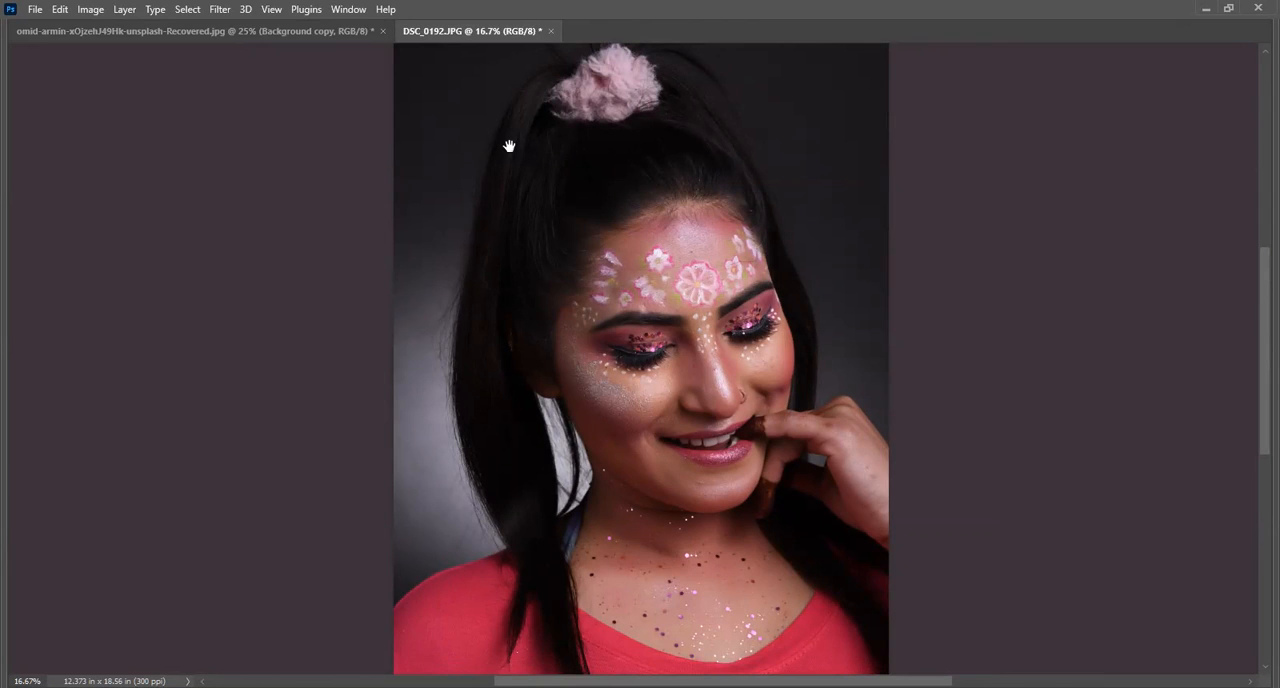
Open the portrait in the Camera Raw Filter.
left_click(220, 10)
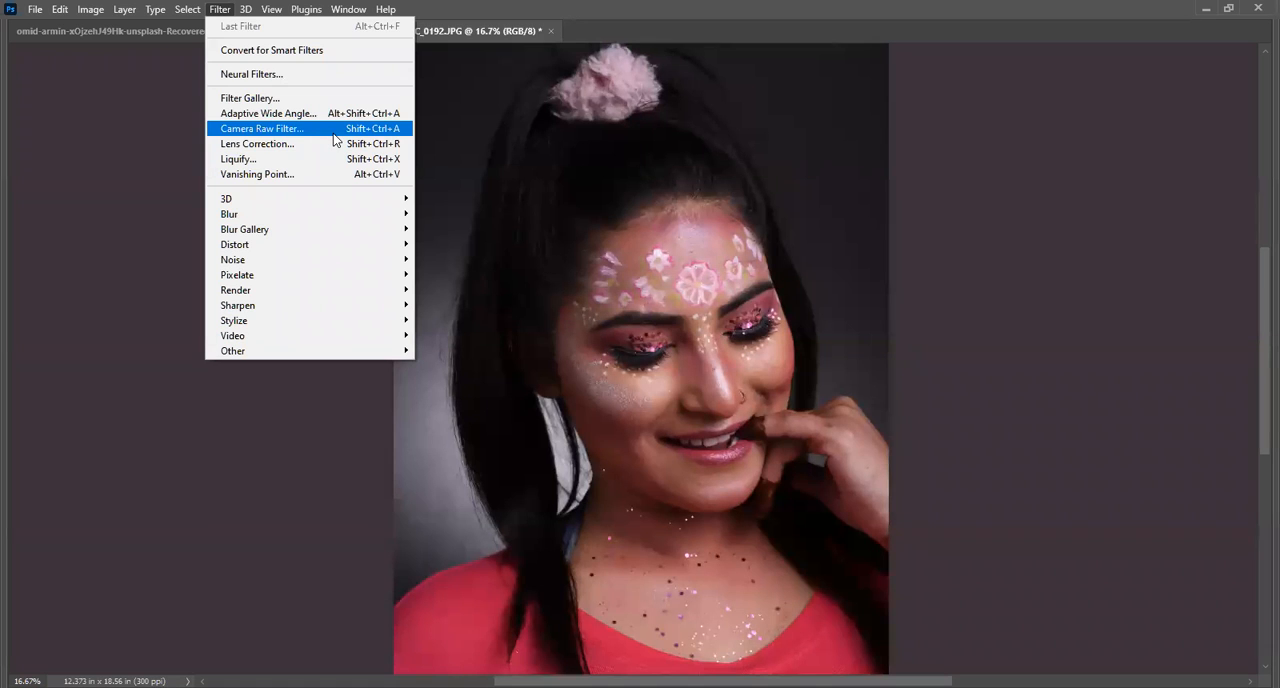
left_click(85, 9)
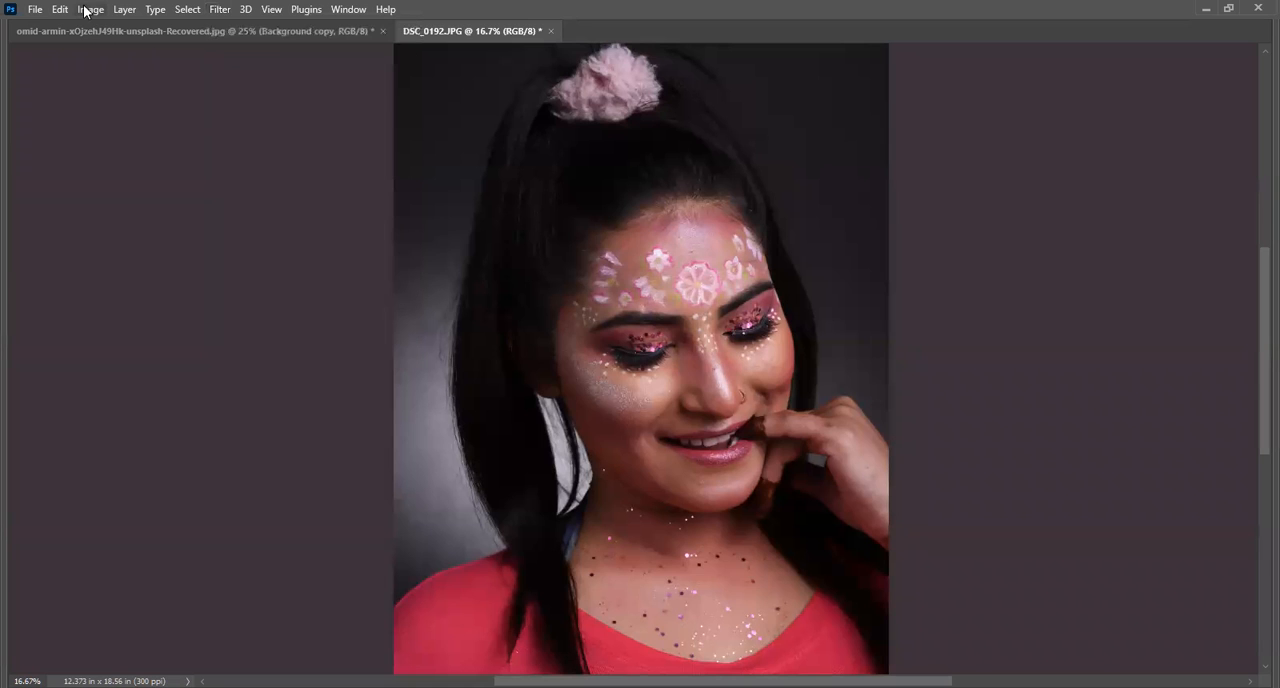
left_click(89, 9)
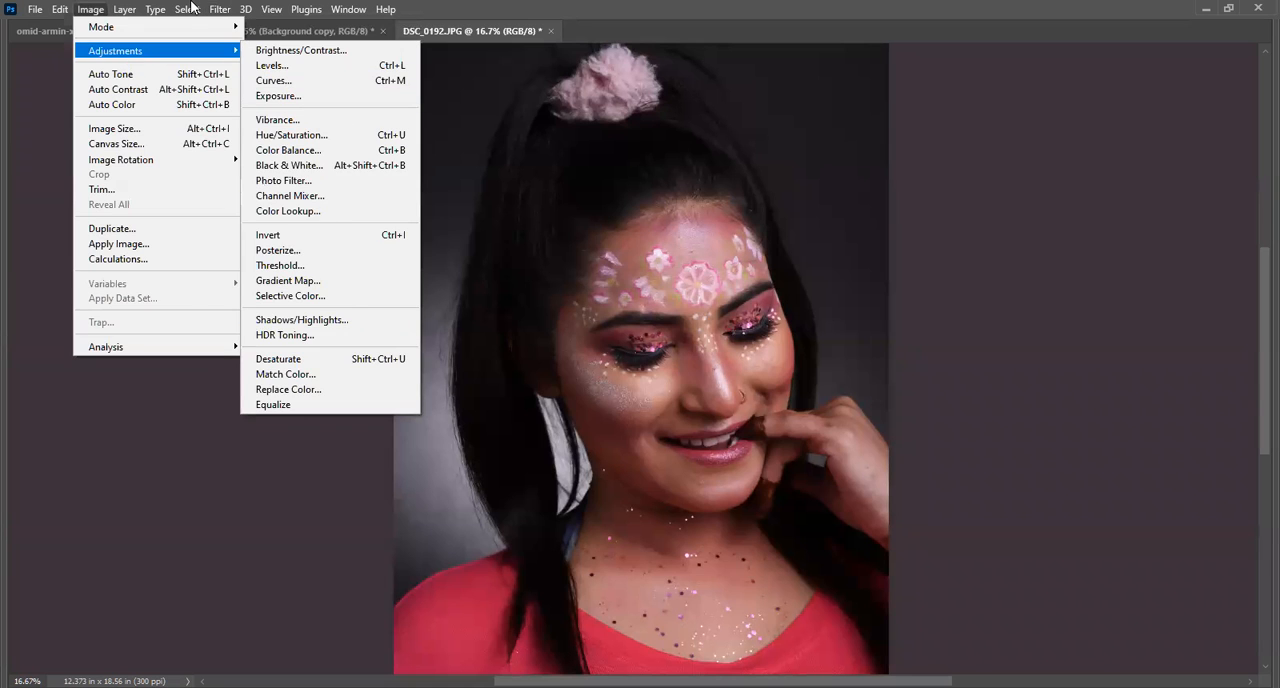
left_click(189, 9)
mouse_move(219, 9)
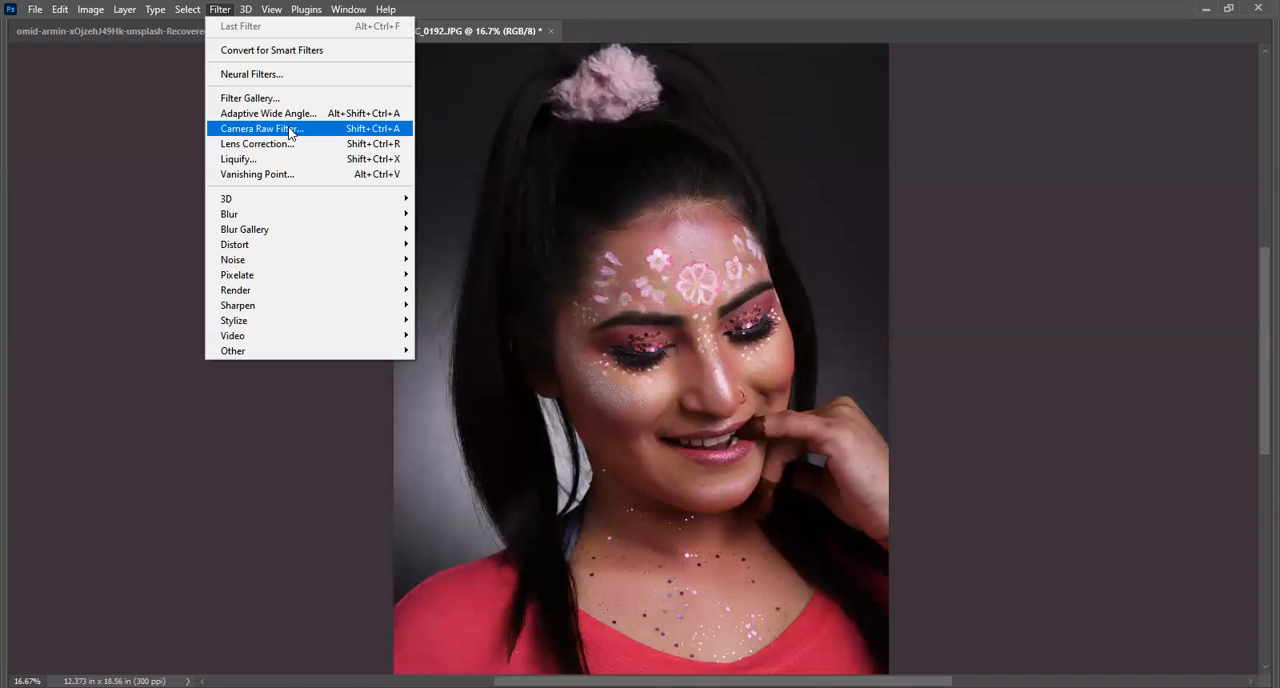
left_click(289, 131)
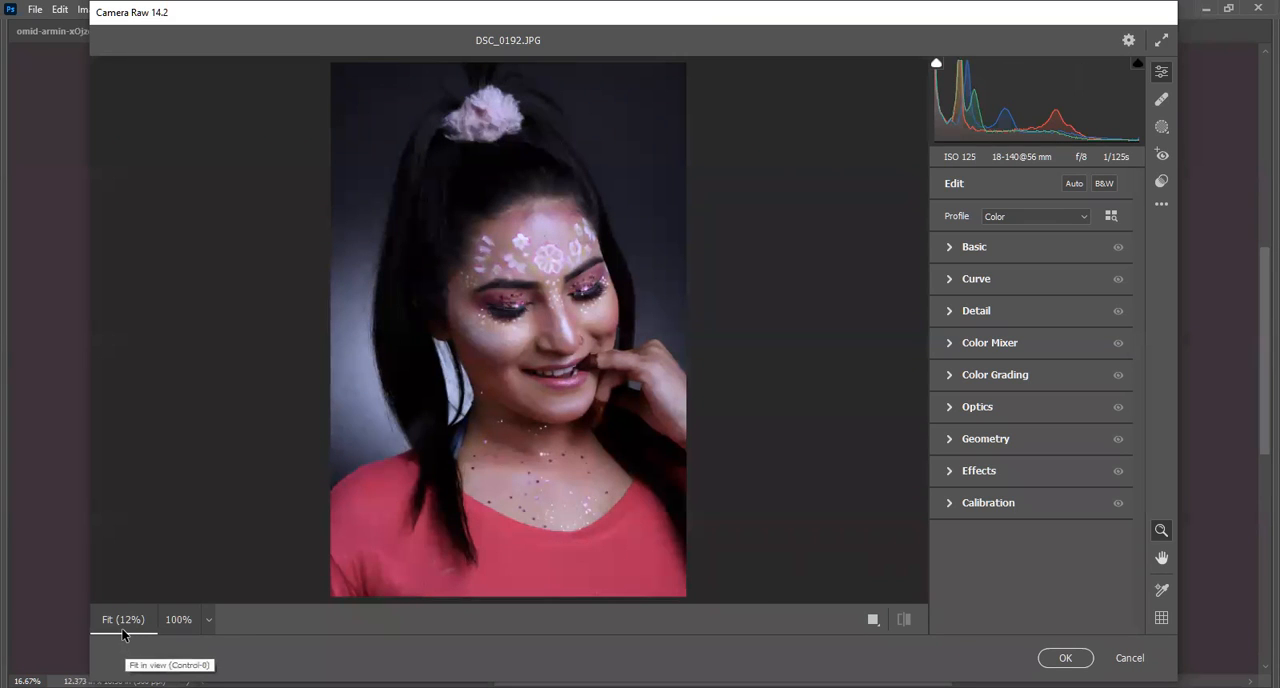
Check the portrait in the Camera Raw preview at 100%, fit and 33% zoom, including the face and hair.
left_click(181, 626)
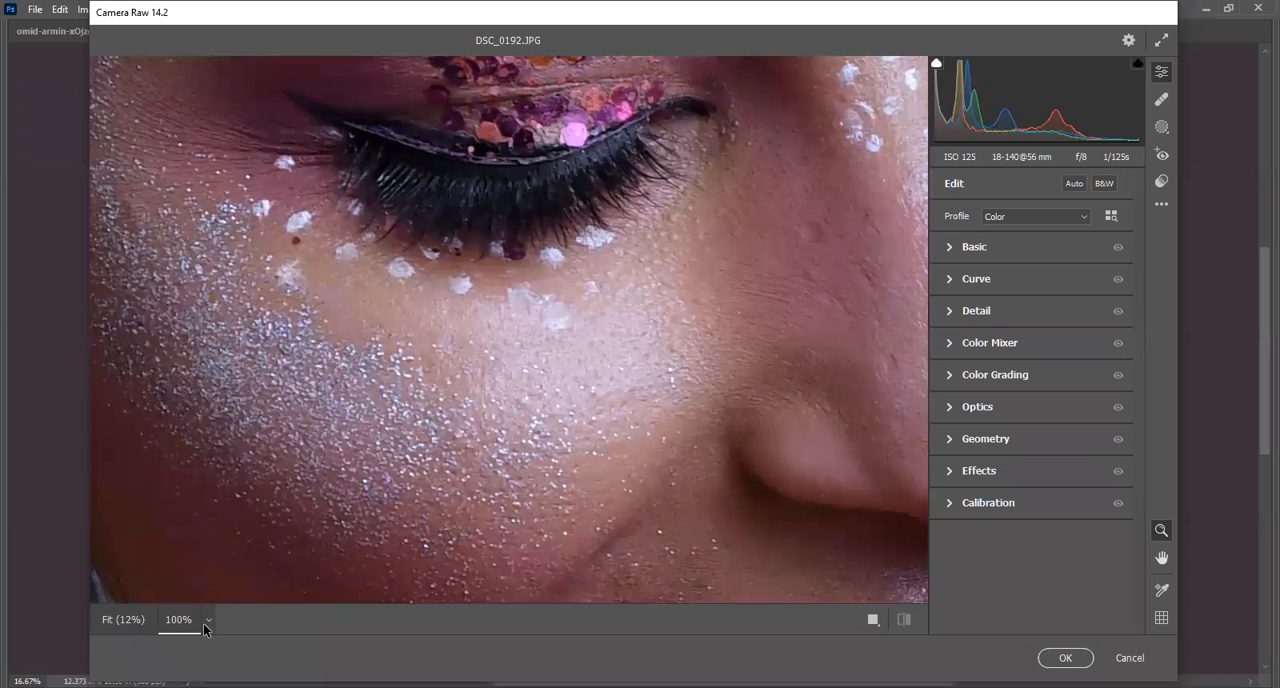
left_click(122, 620)
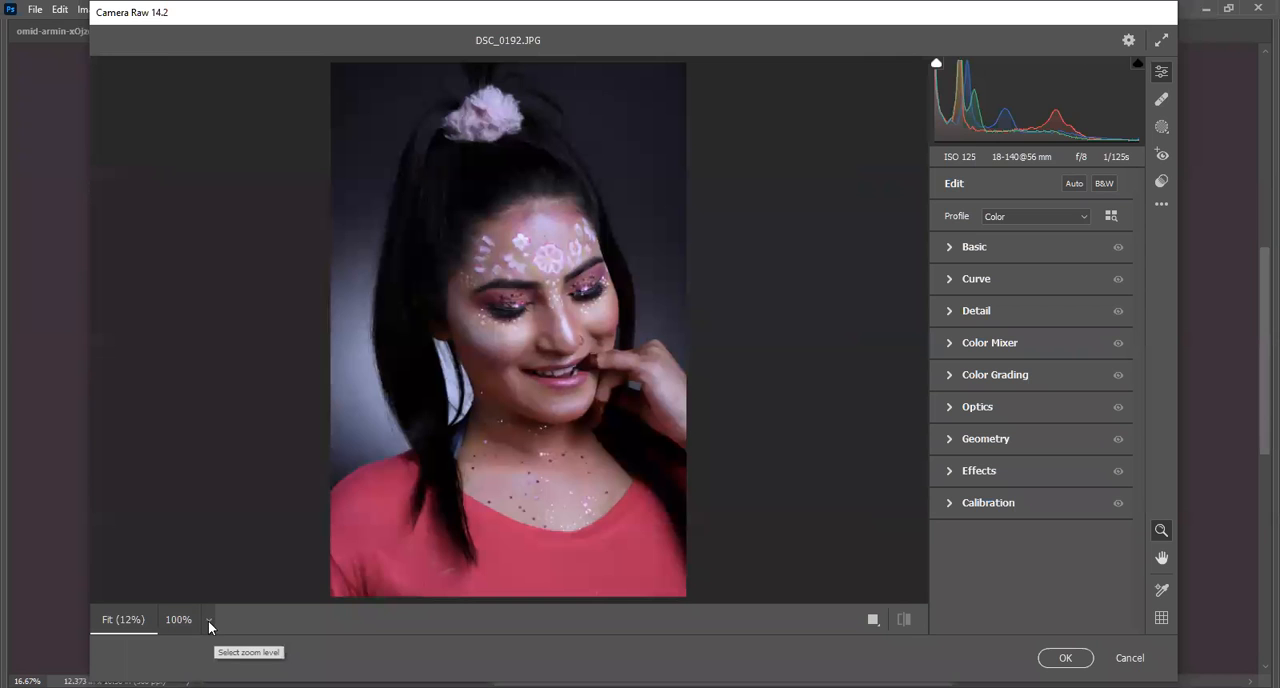
left_click(208, 624)
left_click(262, 393)
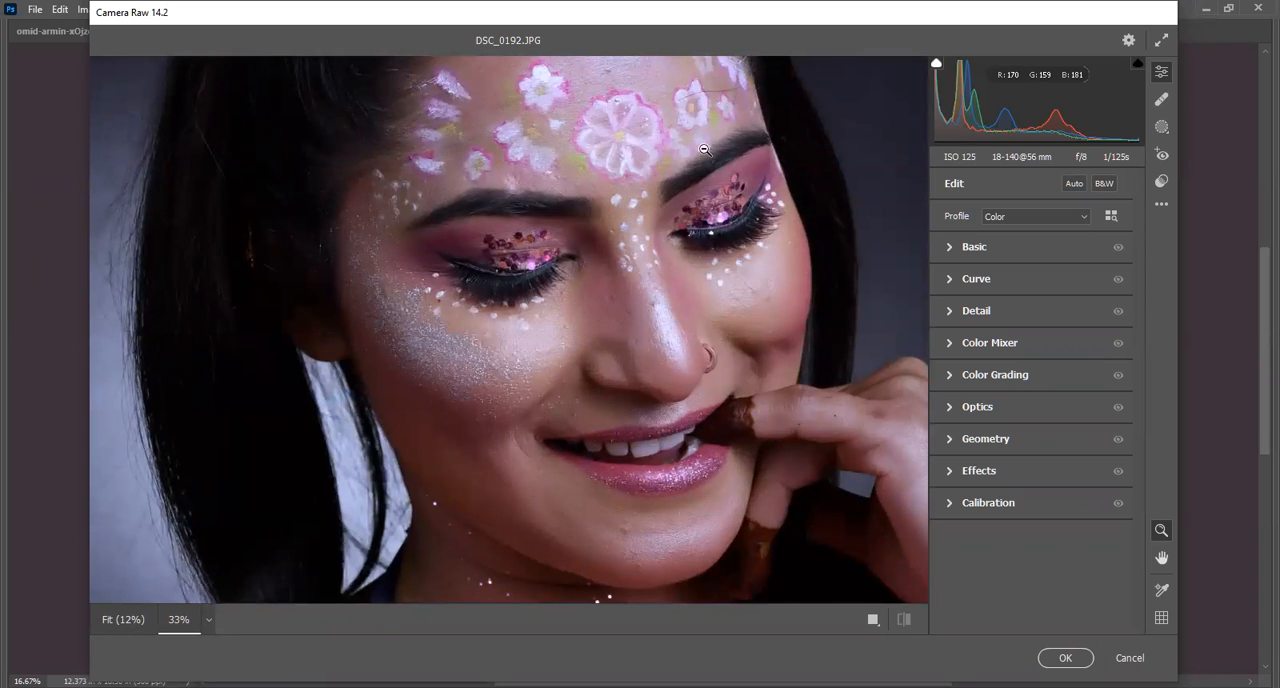
scroll(705, 150, "down", 5)
scroll(704, 165, "up", 5)
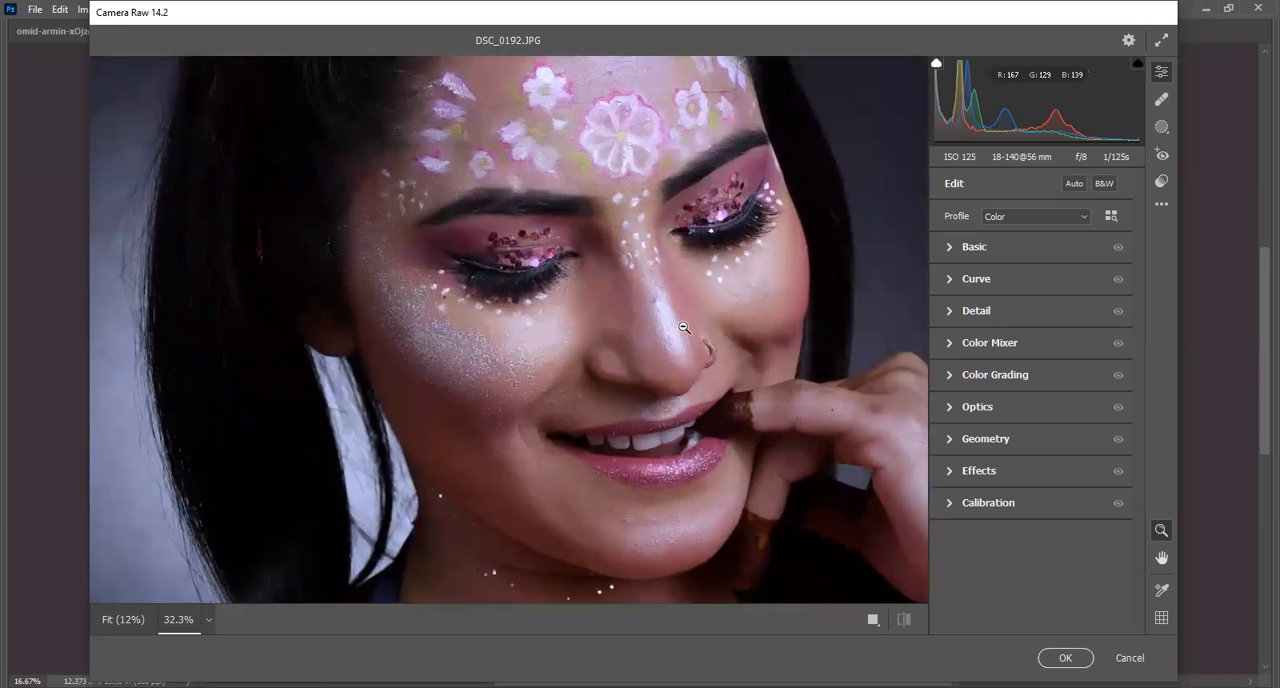
scroll(680, 345, "up", 5)
scroll(674, 367, "down", 4)
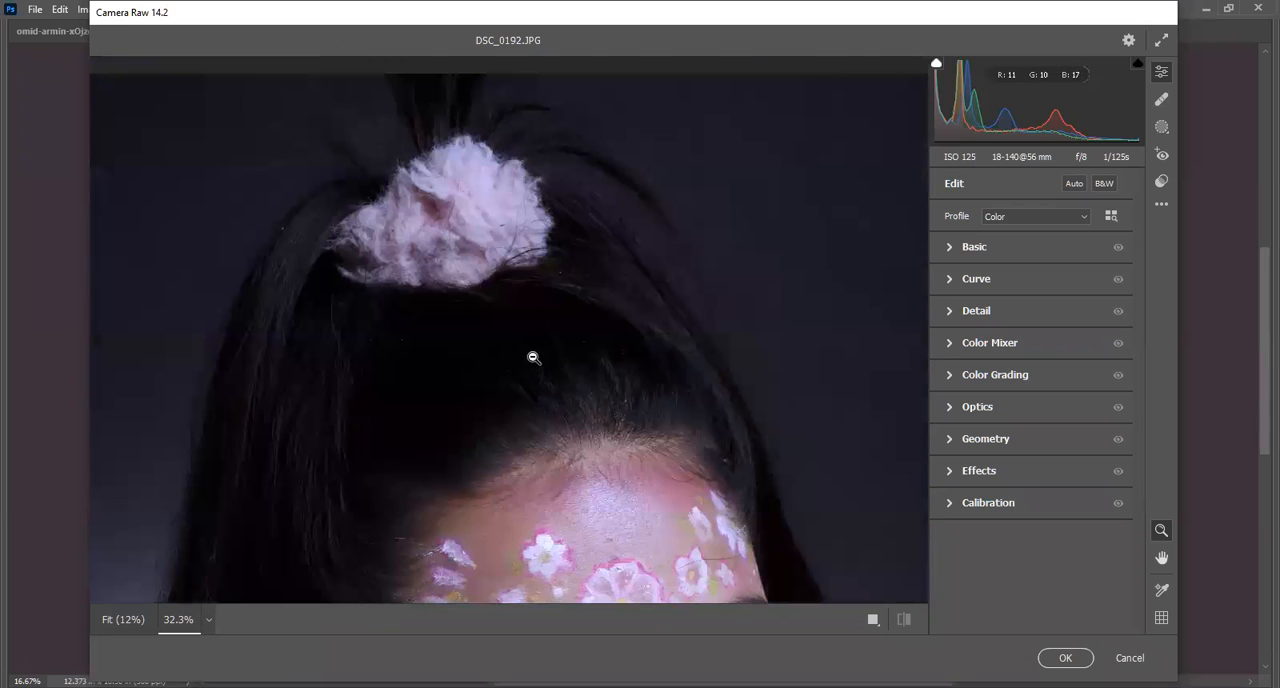
left_click_drag(550, 366, 500, 425)
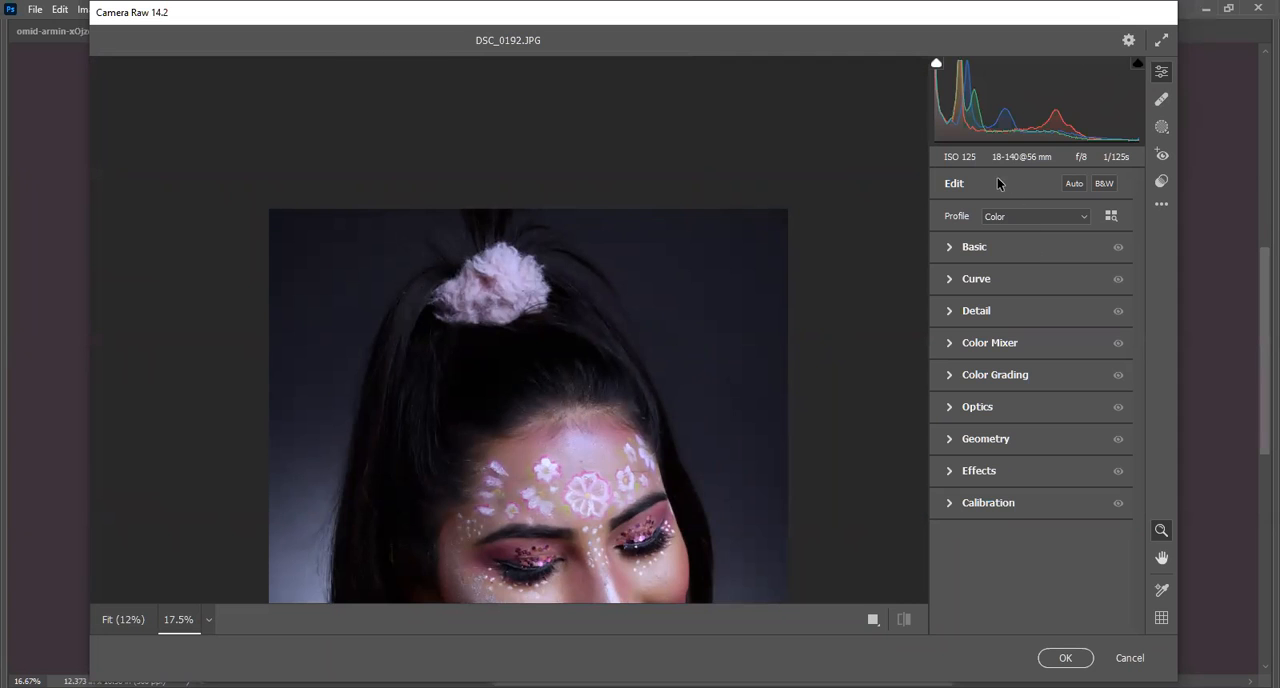
Try the Auto adjustment on the portrait and switch it off again.
left_click(1073, 183)
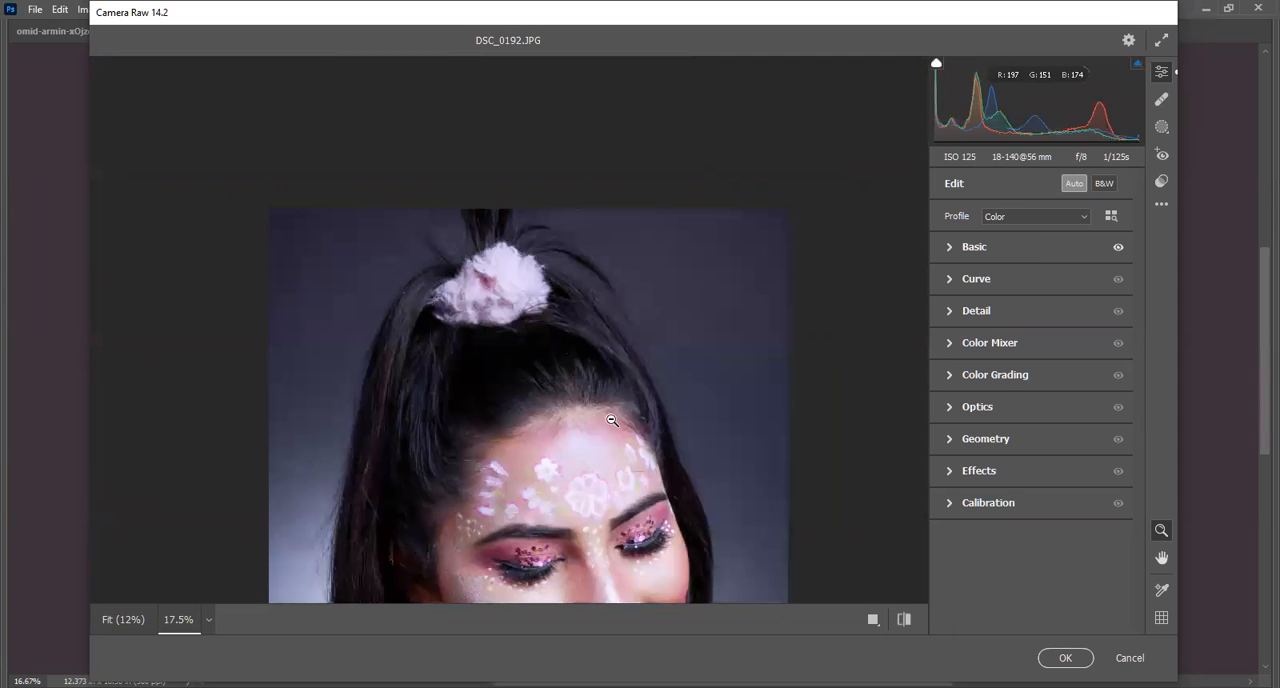
left_click_drag(606, 314, 584, 432)
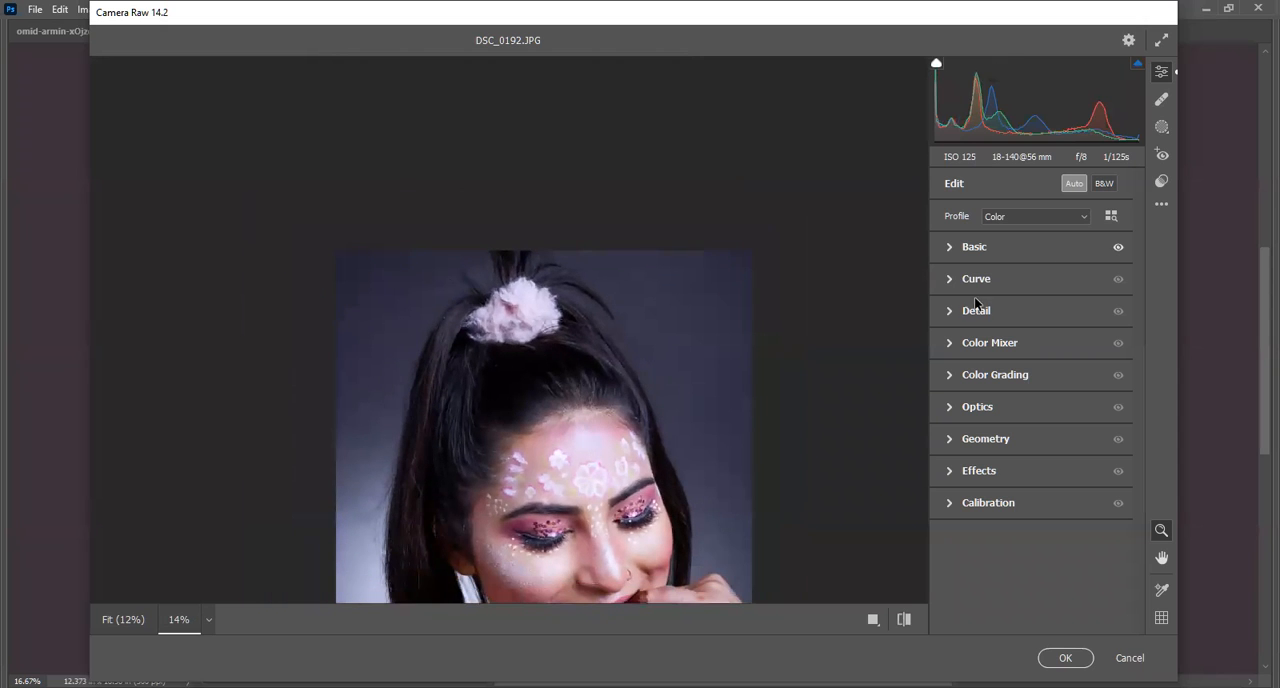
left_click(1072, 184)
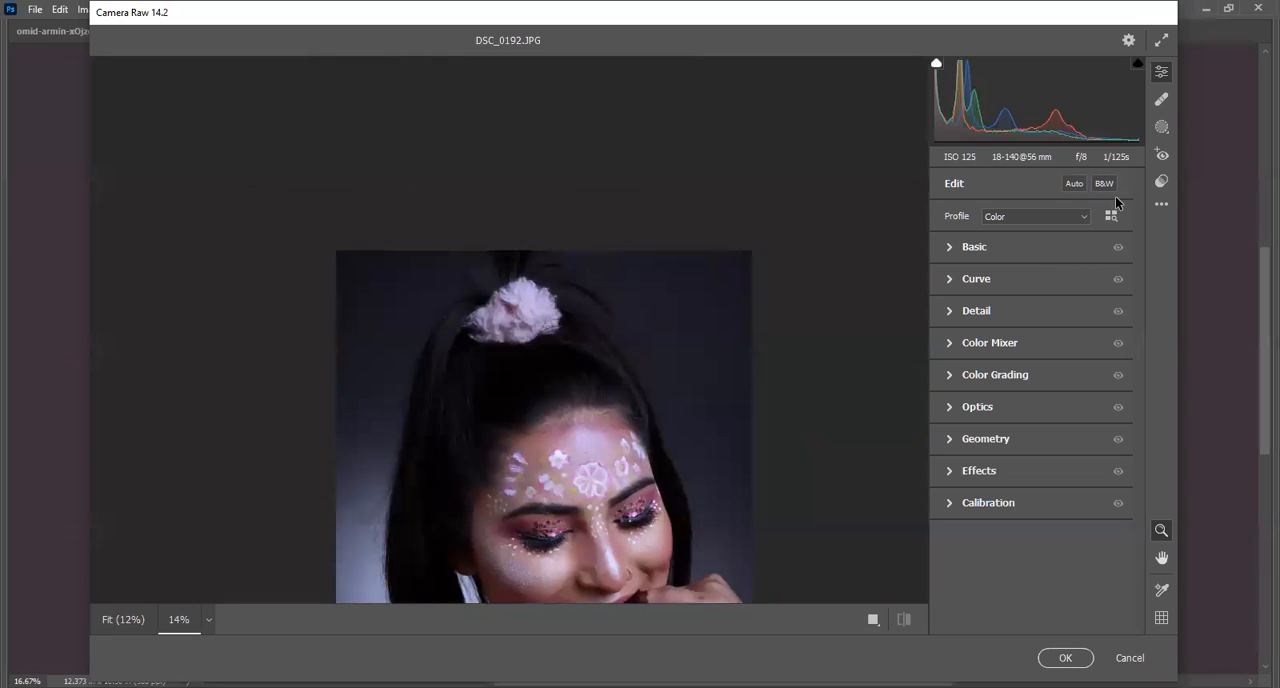
Try the black-and-white conversion on the portrait, return to color and fit the whole picture in the preview.
left_click(1105, 187)
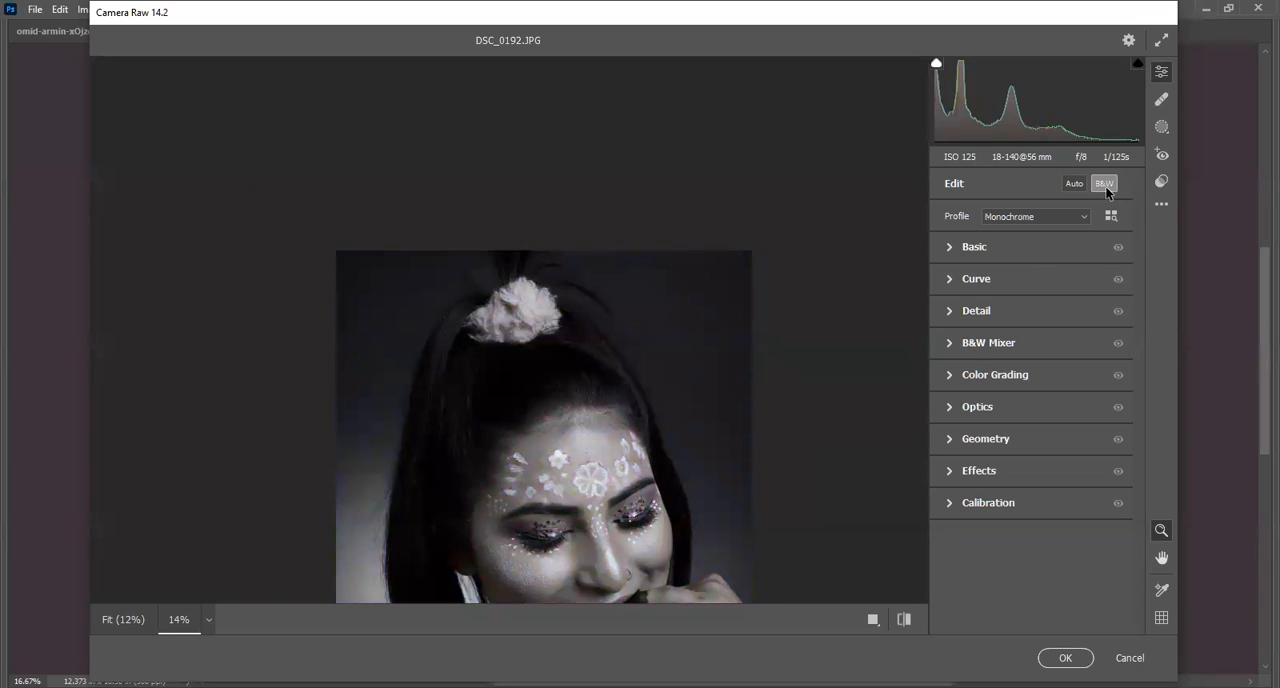
left_click(1105, 186)
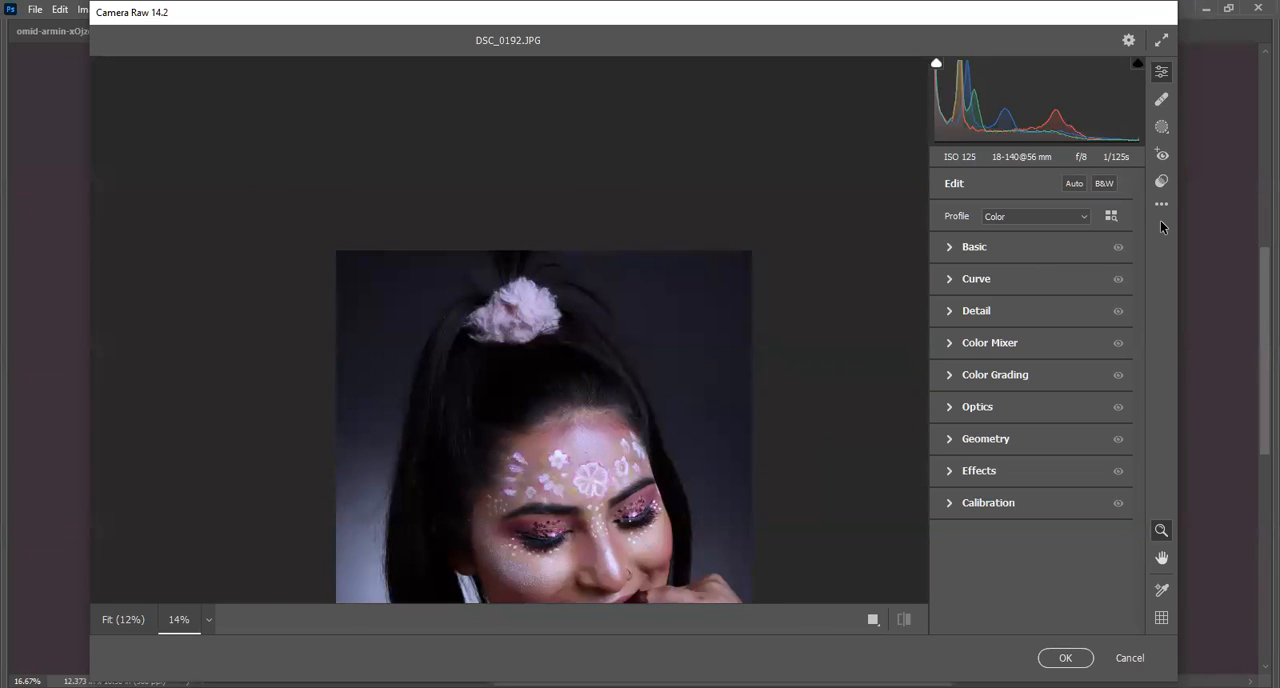
left_click(576, 397, "alt")
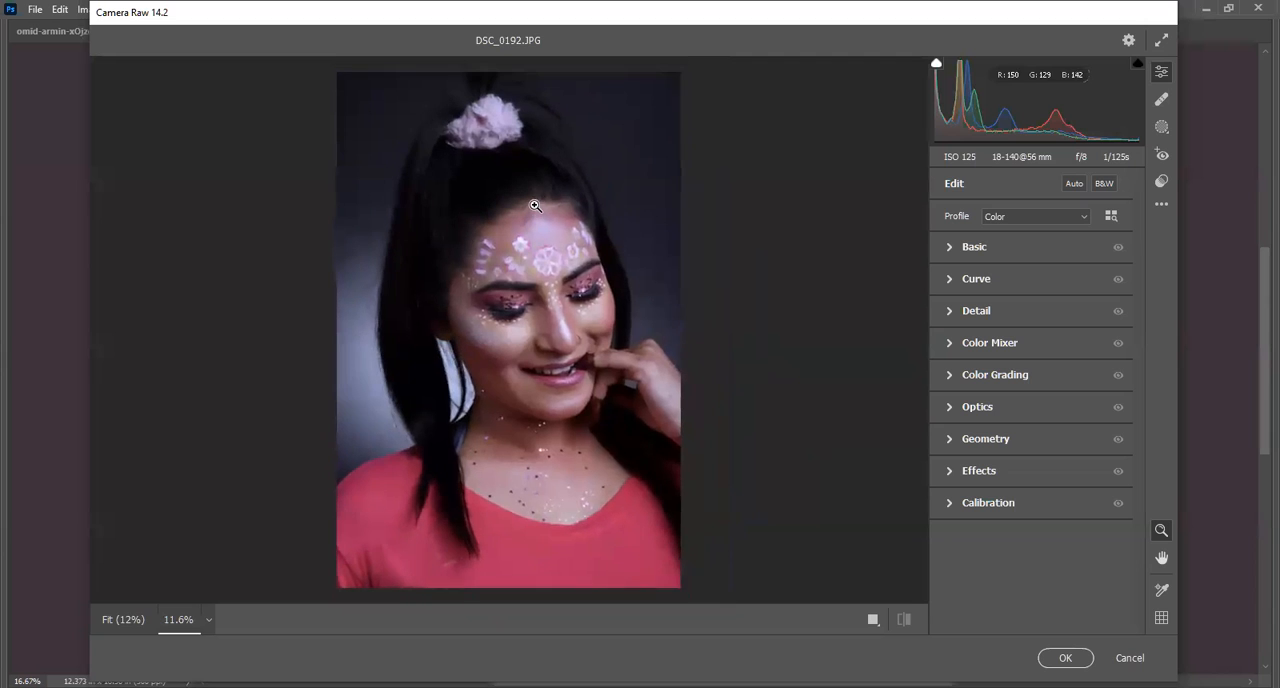
left_click(451, 275)
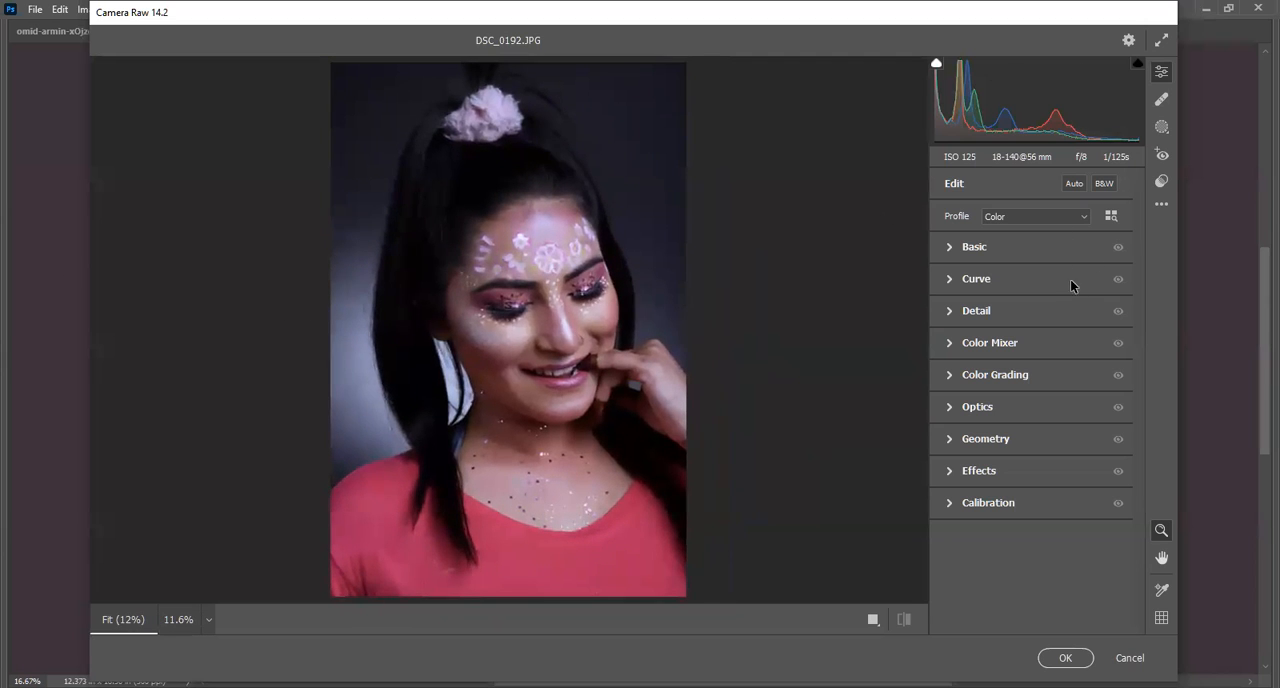
Browse the Favorites and Basic profiles and preview the Monochrome profile on the portrait.
left_click(1110, 216)
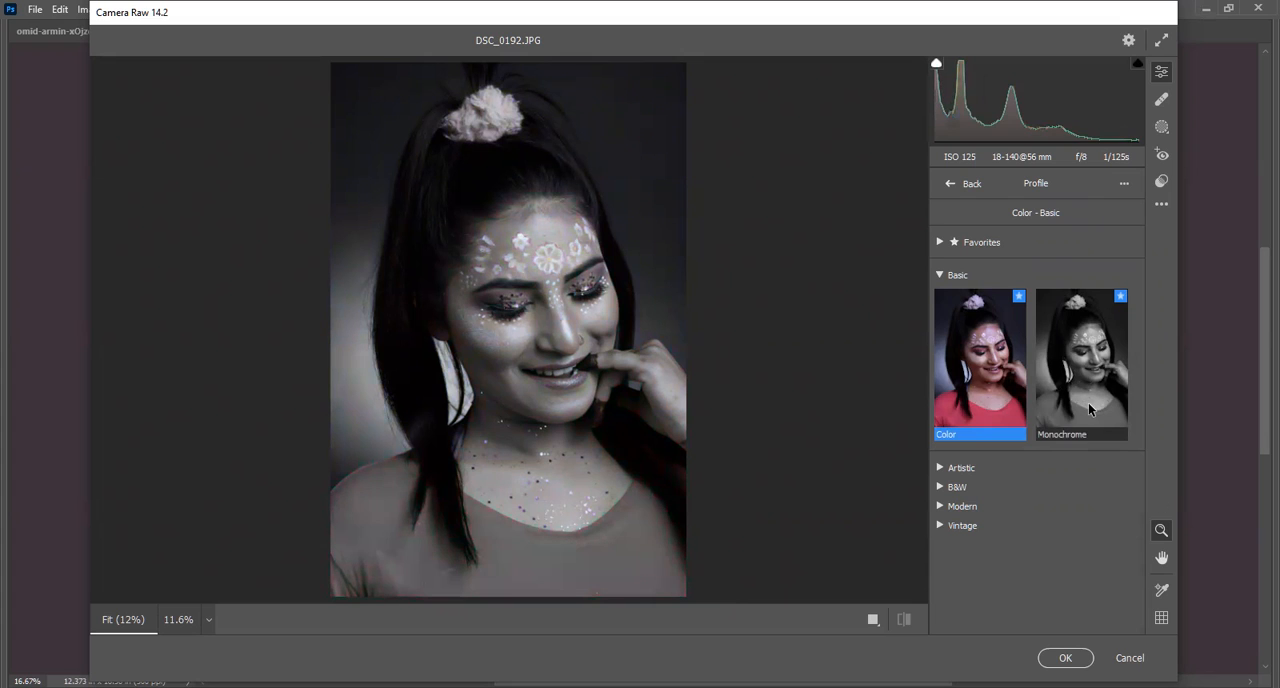
left_click(940, 242)
left_click(939, 242)
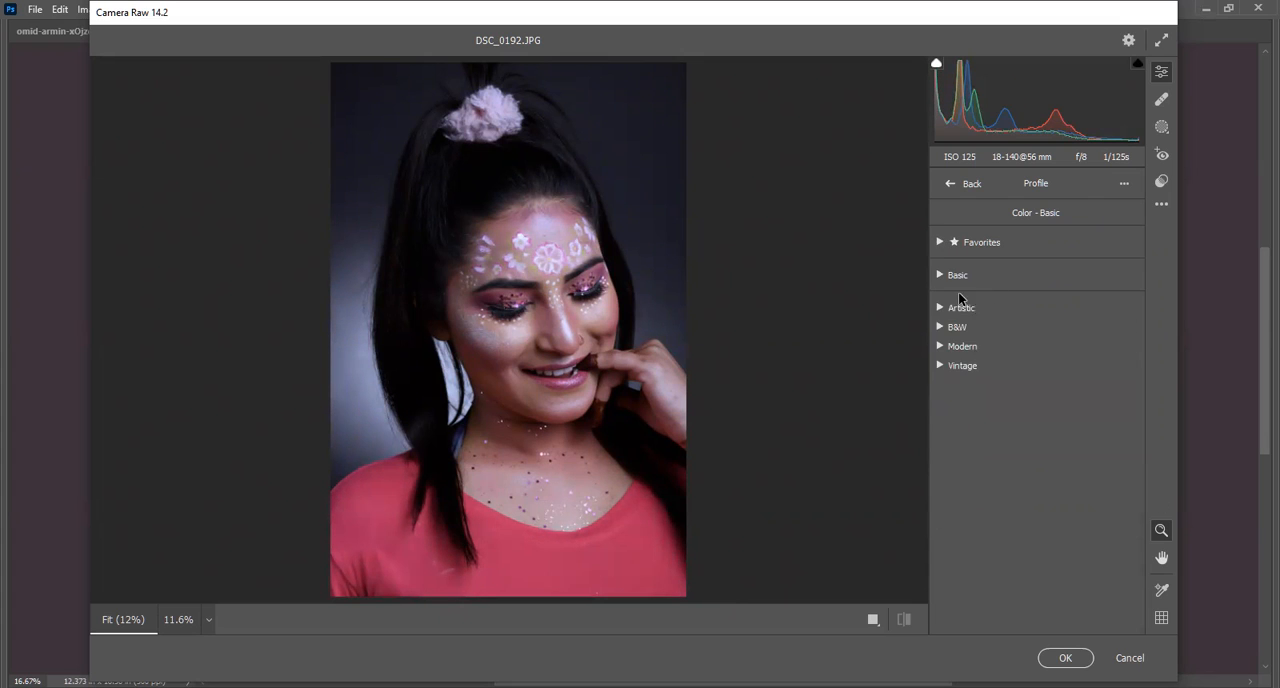
left_click(940, 275)
left_click(940, 275)
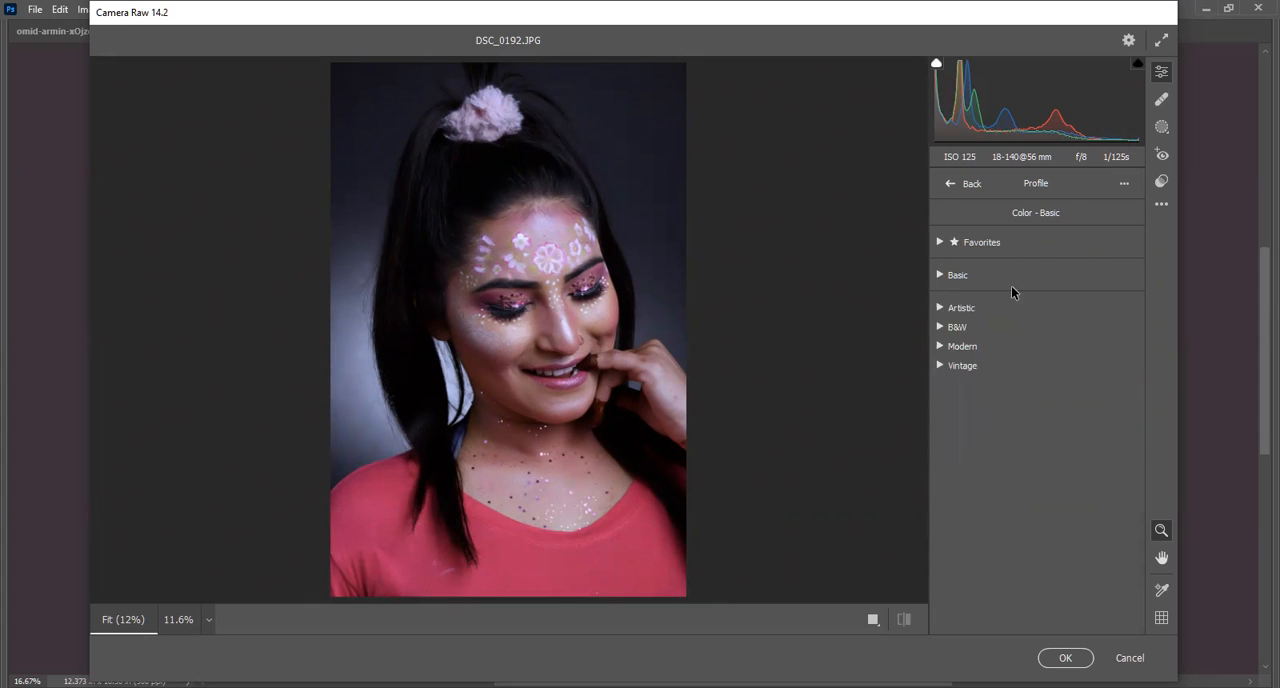
Preview the Artistic and B&W profiles on the portrait, including Artistic 04.
left_click(940, 308)
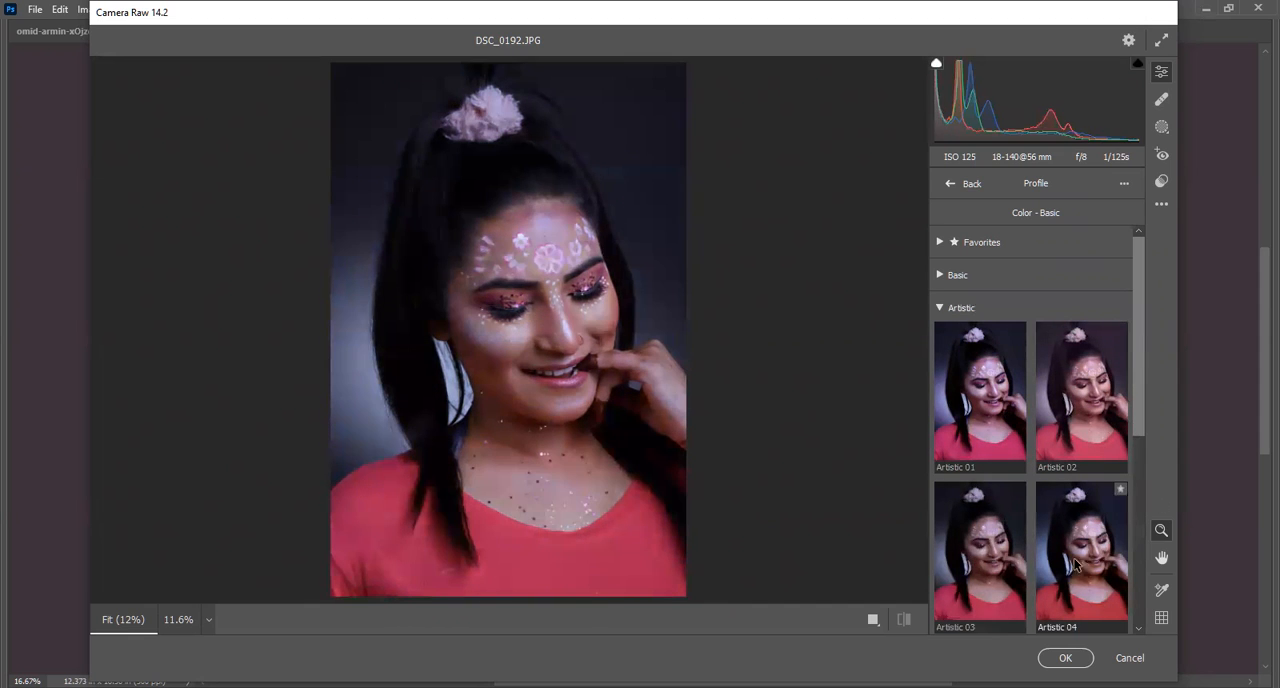
left_click(958, 307)
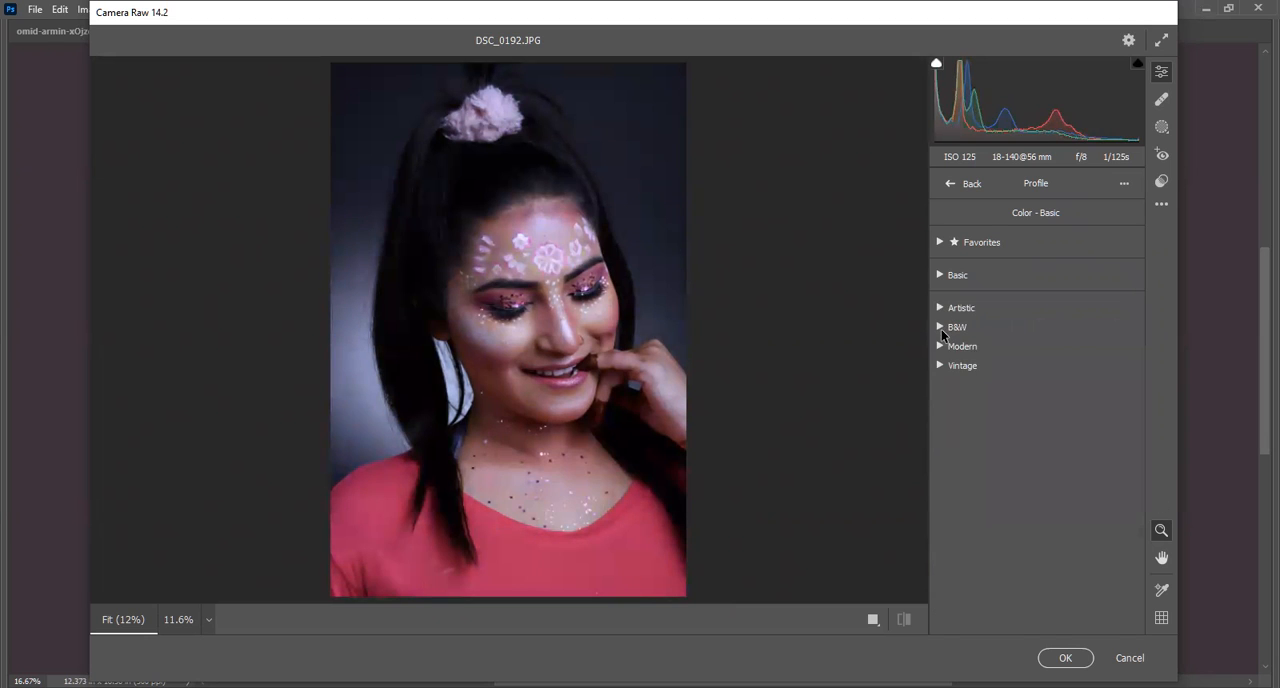
left_click(955, 326)
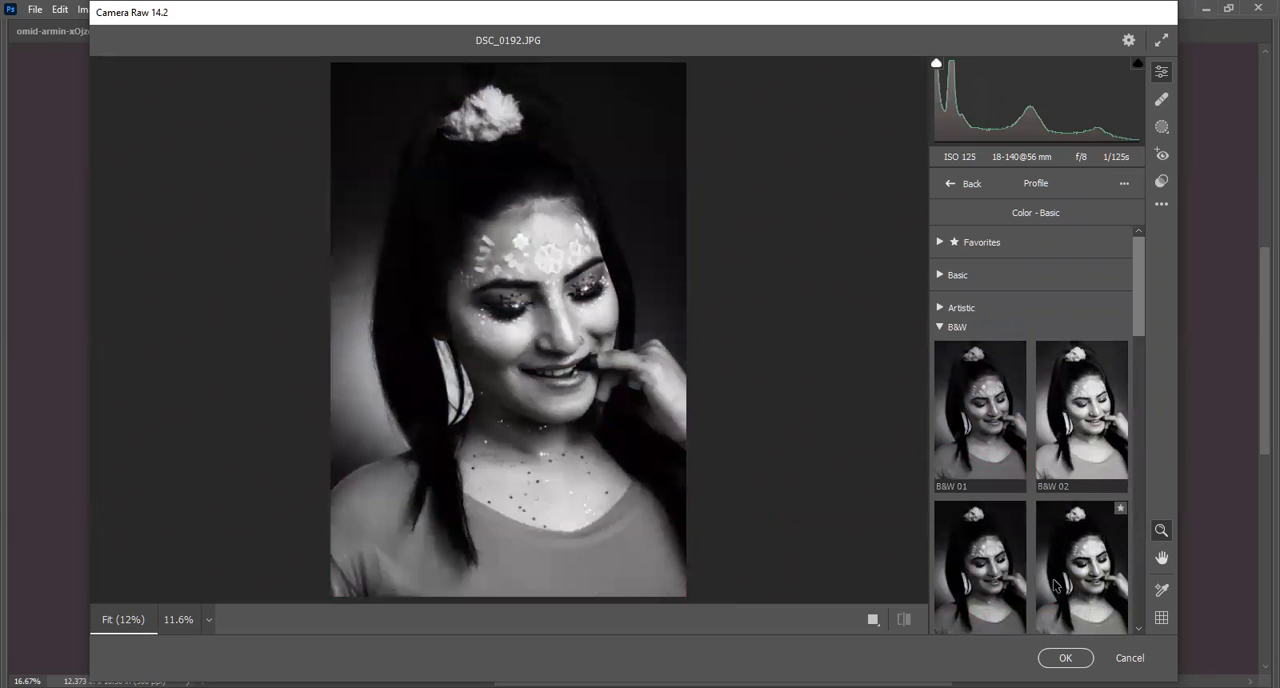
Preview the B&W and Modern profiles on the portrait, including B&W 09, Modern 01 and Modern 09.
scroll(990, 420, "down", 3)
scroll(1003, 397, "down", 3)
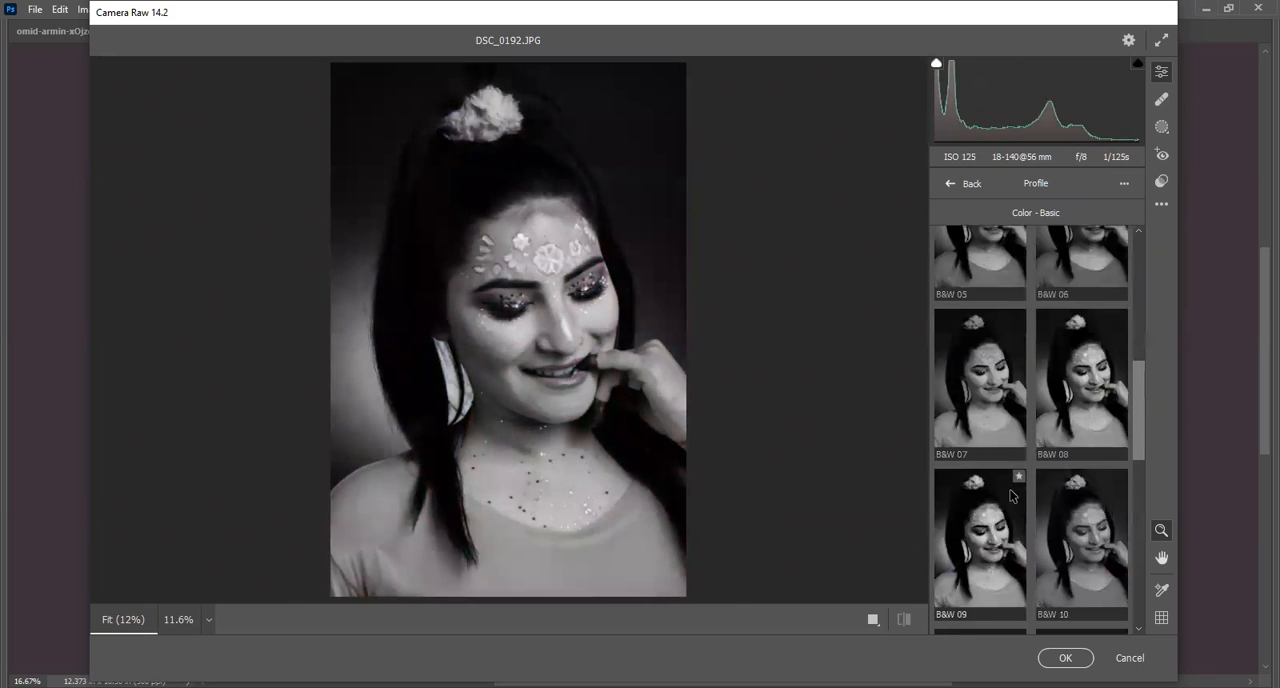
scroll(975, 420, "up", 6)
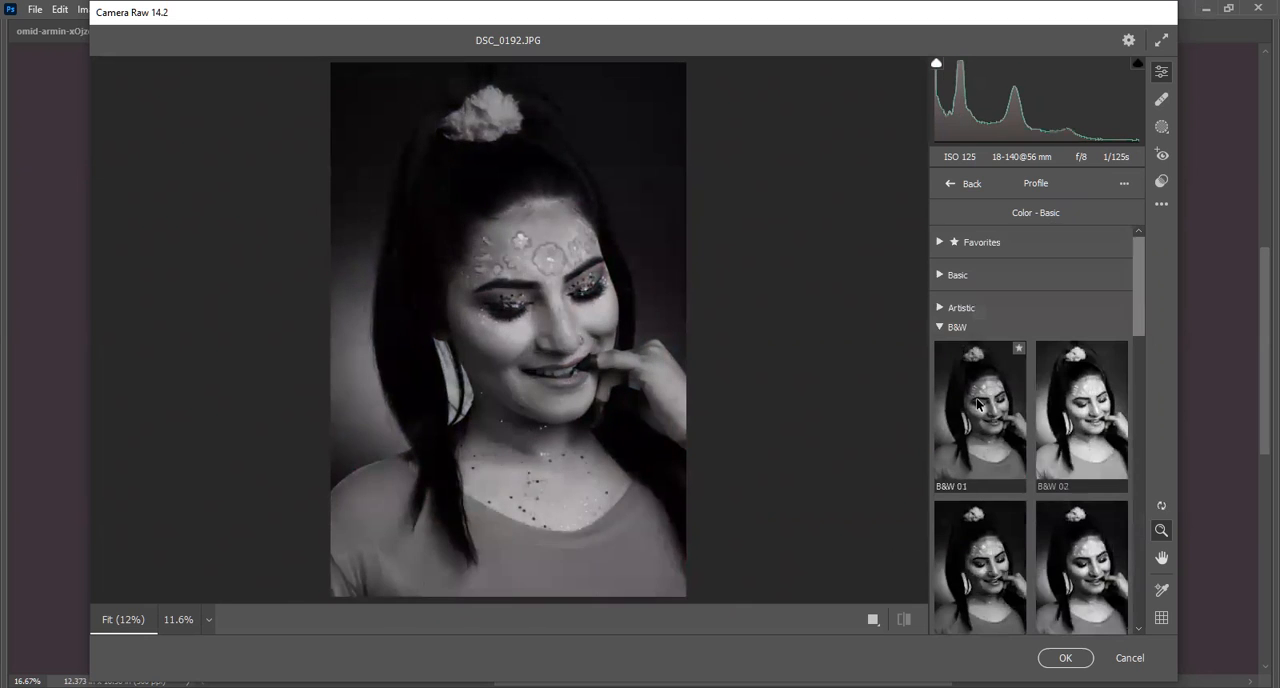
left_click(939, 327)
left_click(946, 348)
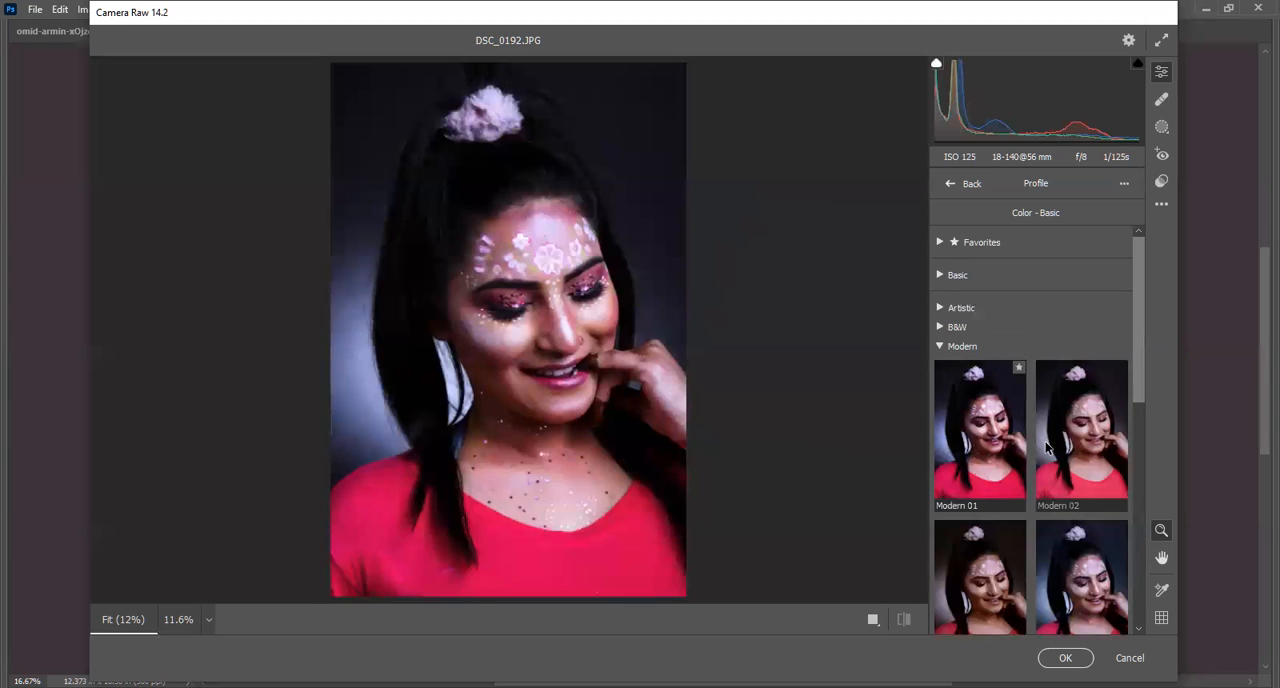
left_click_drag(1134, 355, 1137, 447)
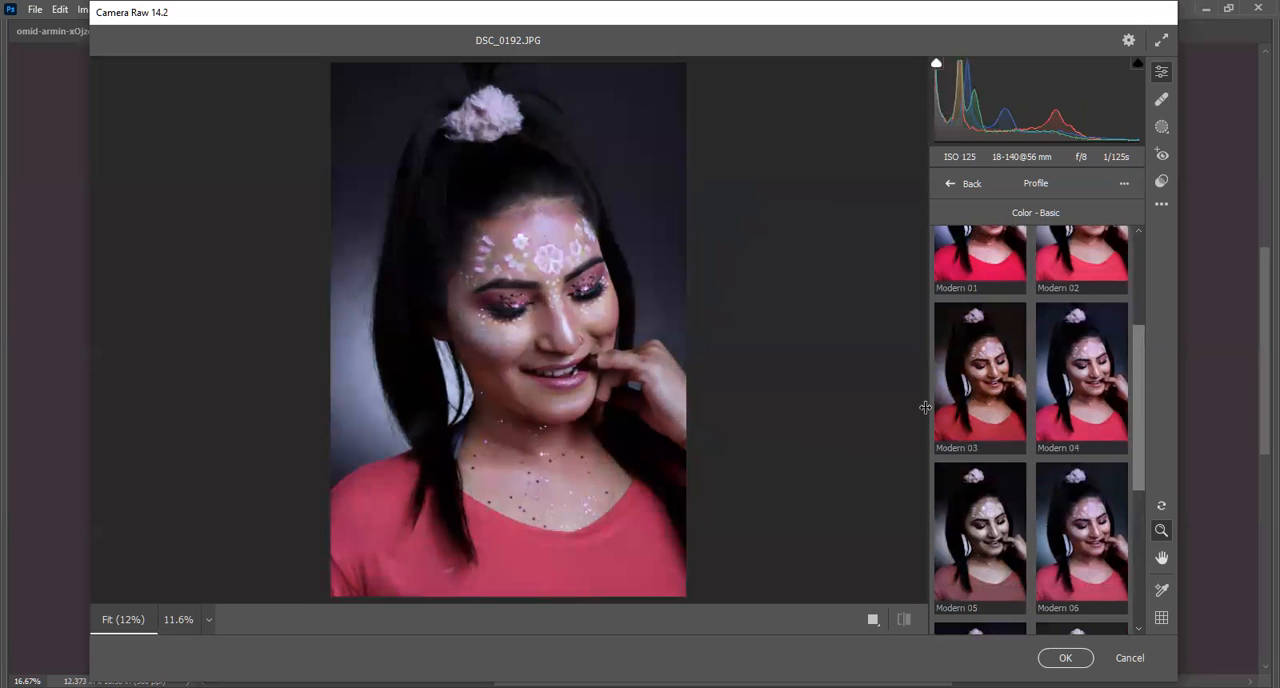
scroll(1110, 505, "down", 3)
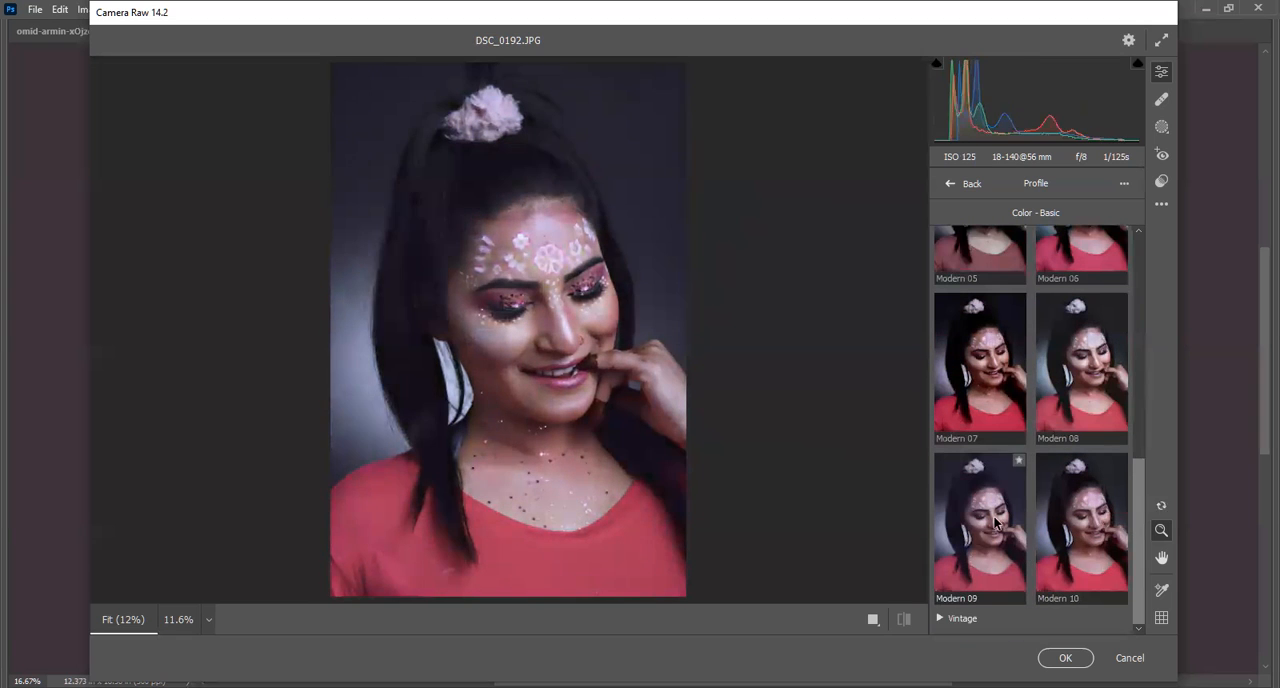
scroll(940, 316, "up", 5)
left_click(940, 312)
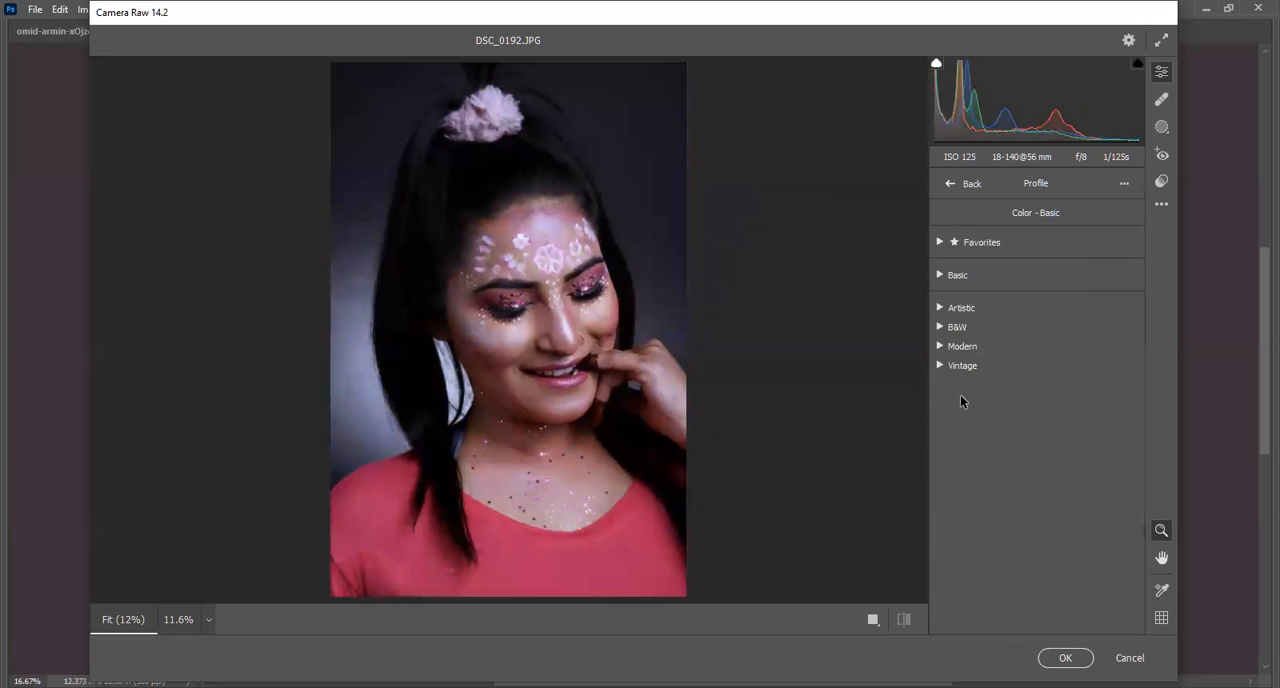
Browse the Vintage profiles through Vintage 10 and close the group again.
left_click(940, 365)
left_click_drag(1133, 352, 1139, 582)
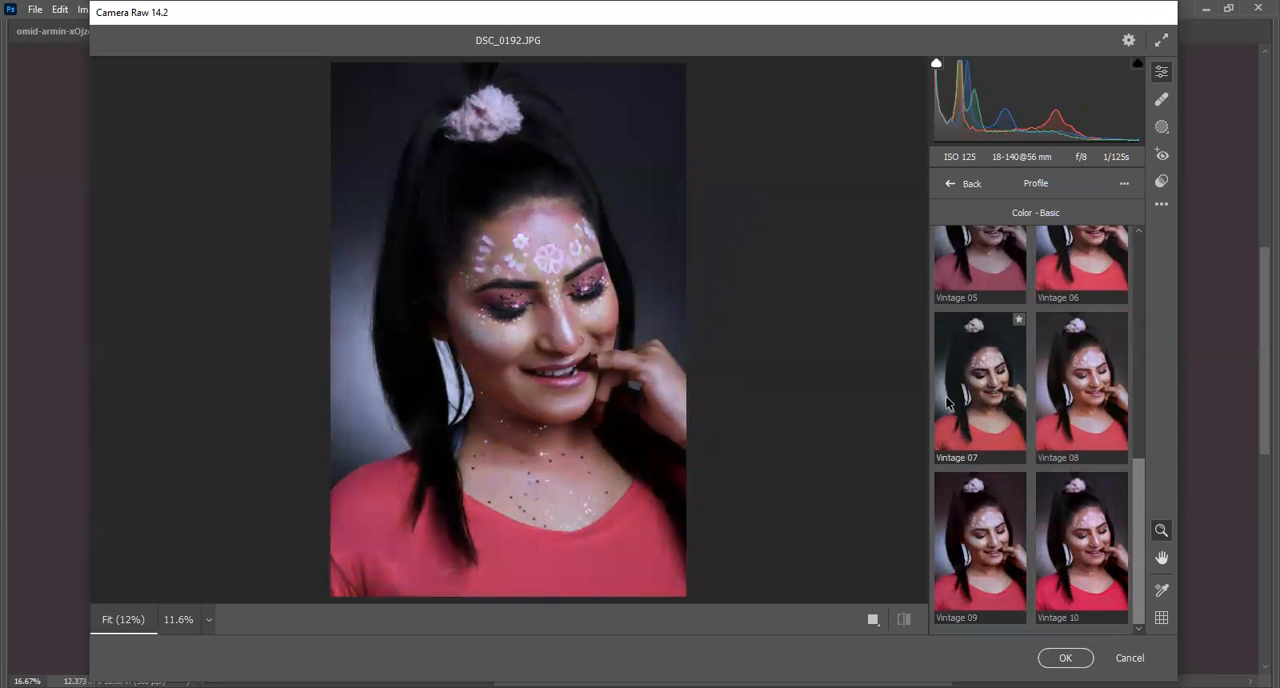
scroll(987, 412, "up", 5)
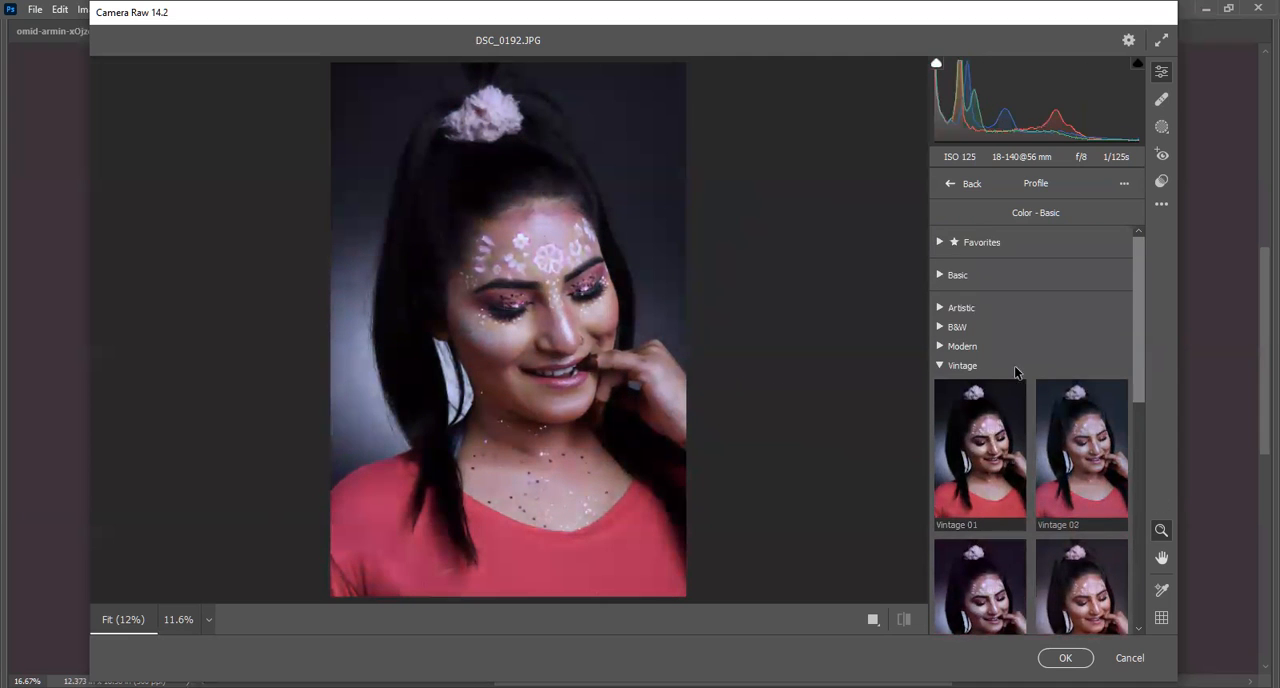
left_click(944, 366)
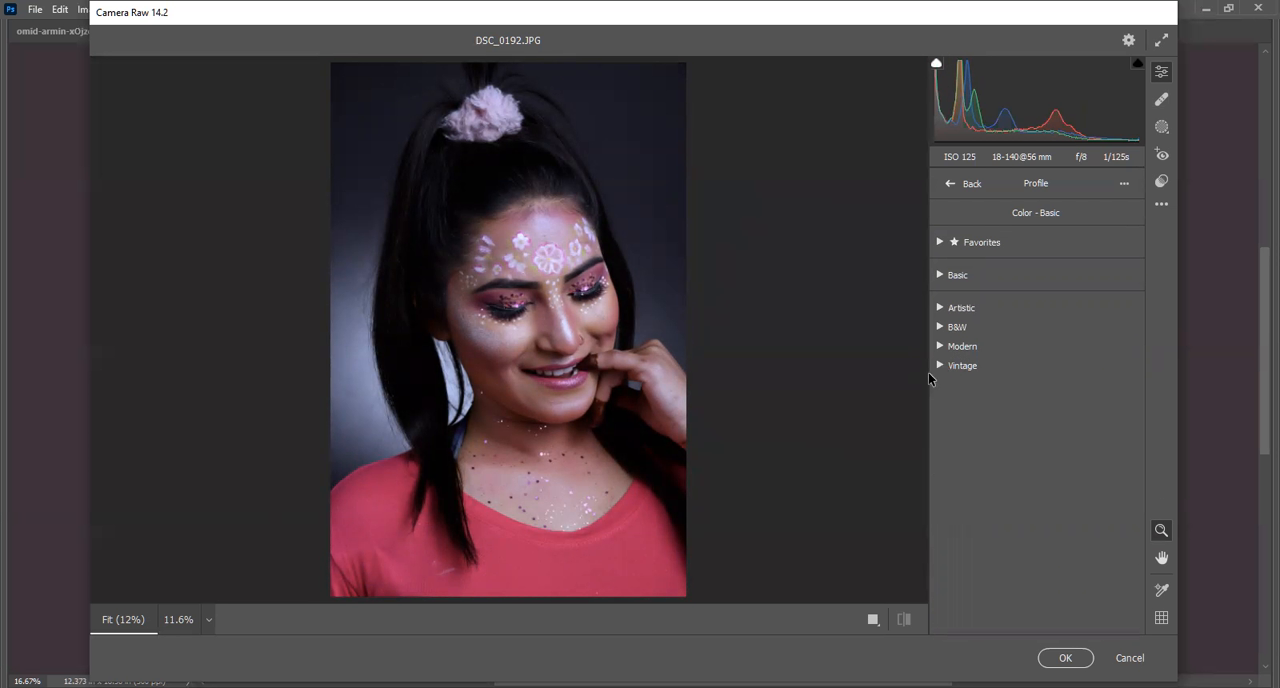
Apply the Artistic 07 profile to the portrait and return to the edit settings.
left_click(940, 307)
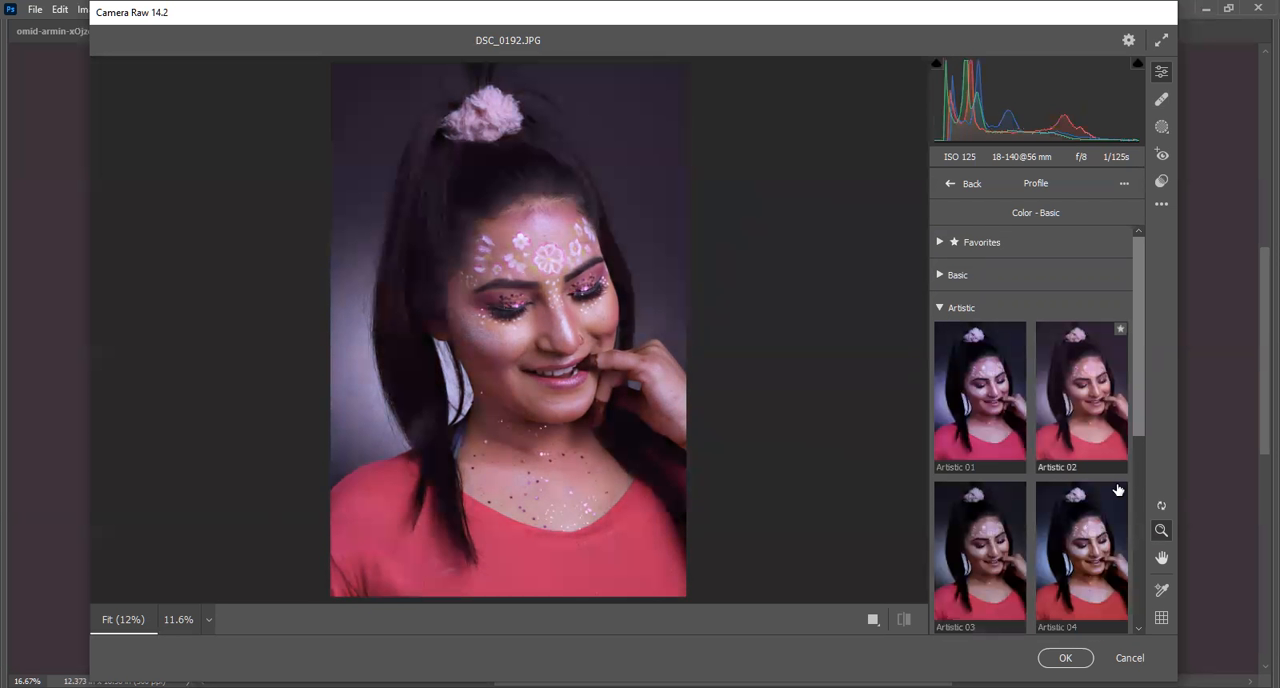
left_click_drag(1136, 383, 1129, 558)
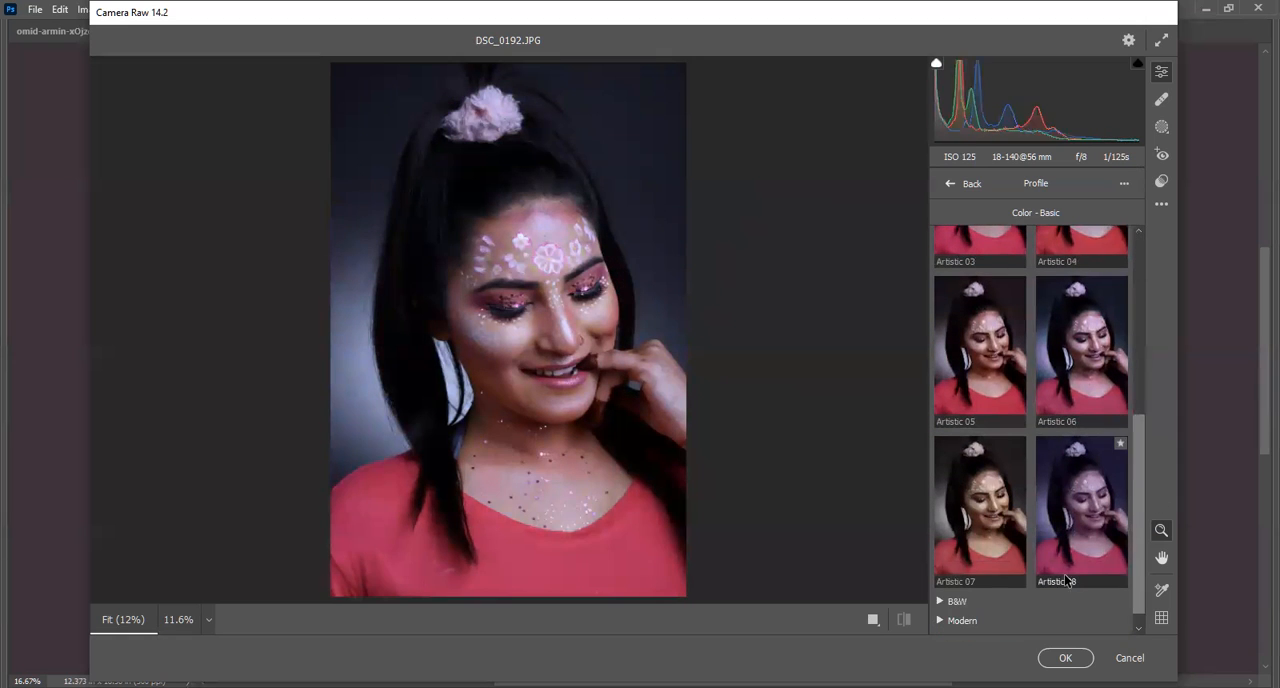
left_click(988, 513)
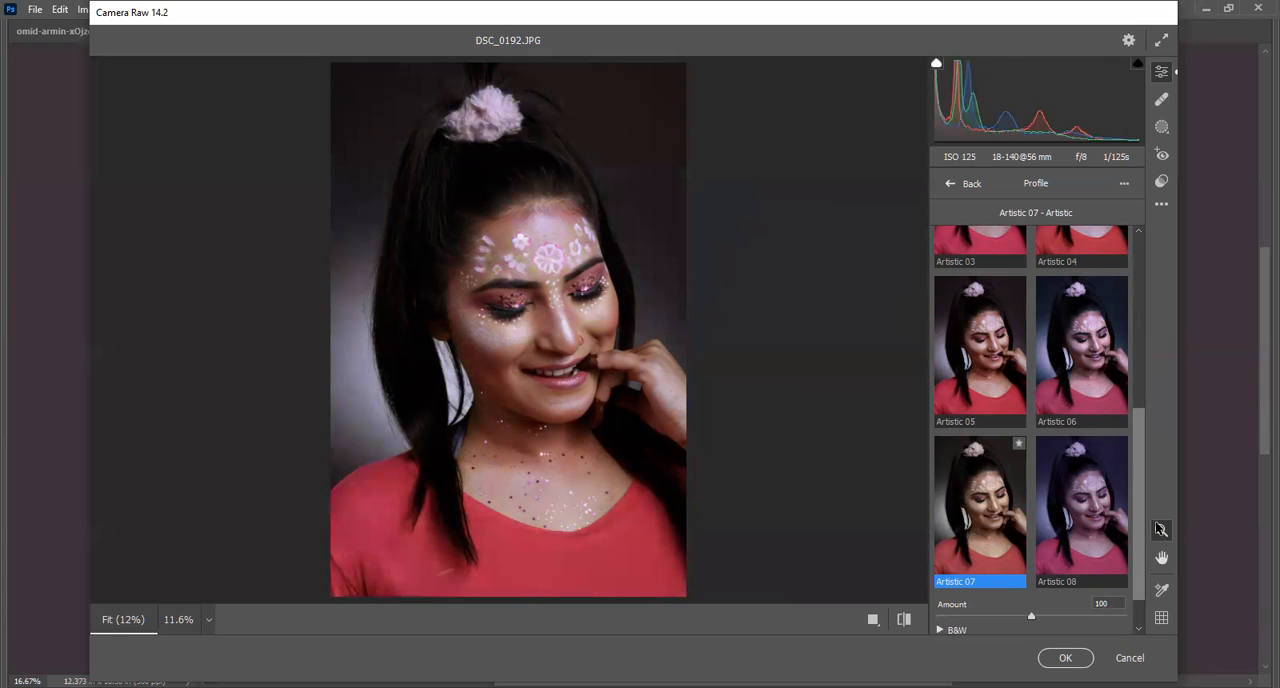
scroll(936, 295, "up", 5)
left_click(940, 308)
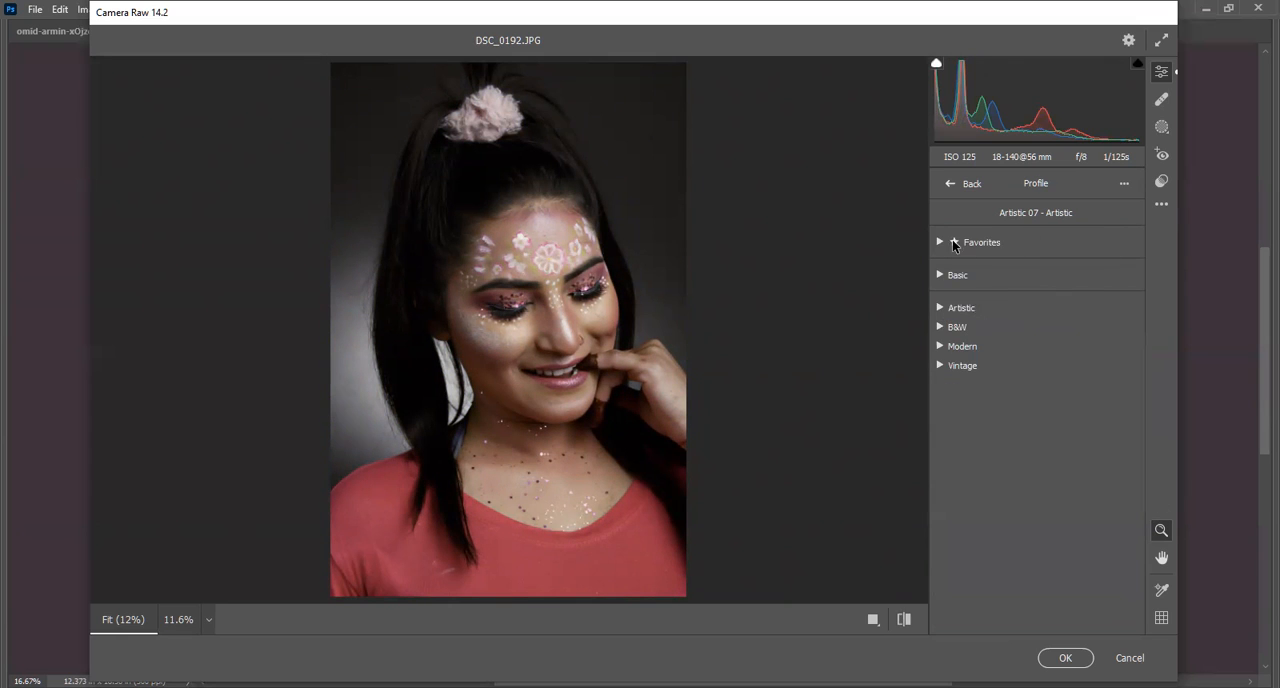
left_click(950, 186)
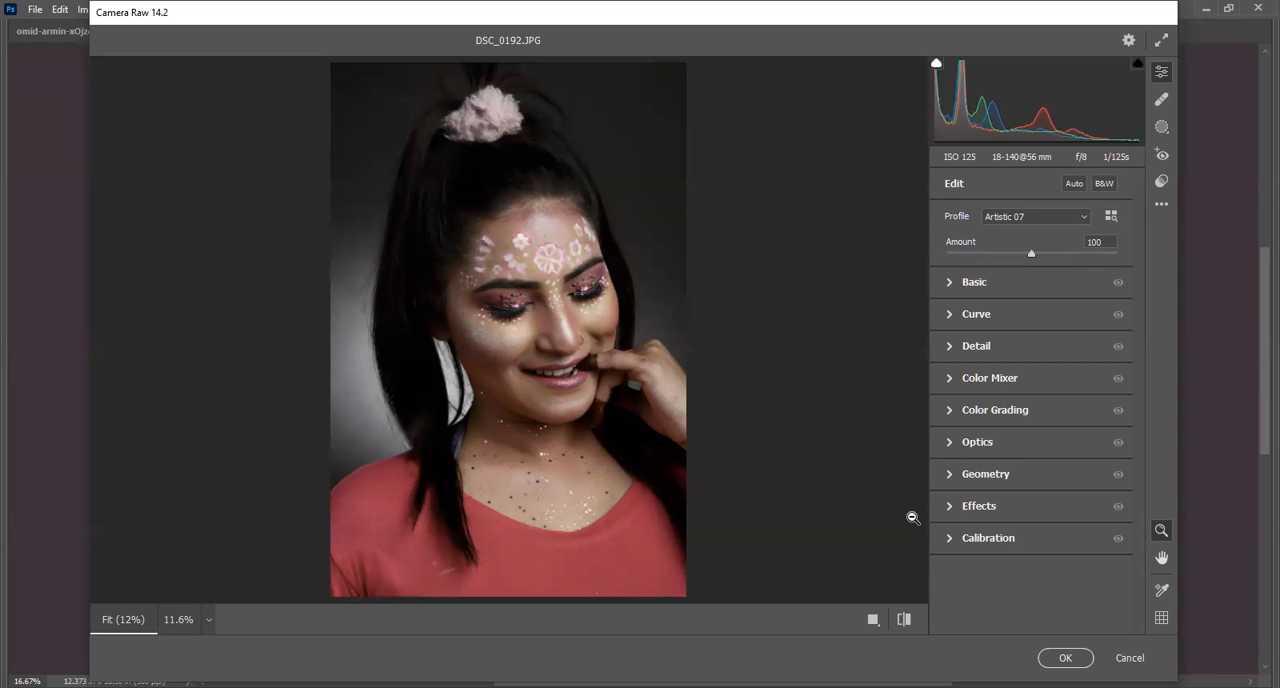
Compare the portrait several times between the default settings and the current Artistic 07 settings.
left_click(904, 619)
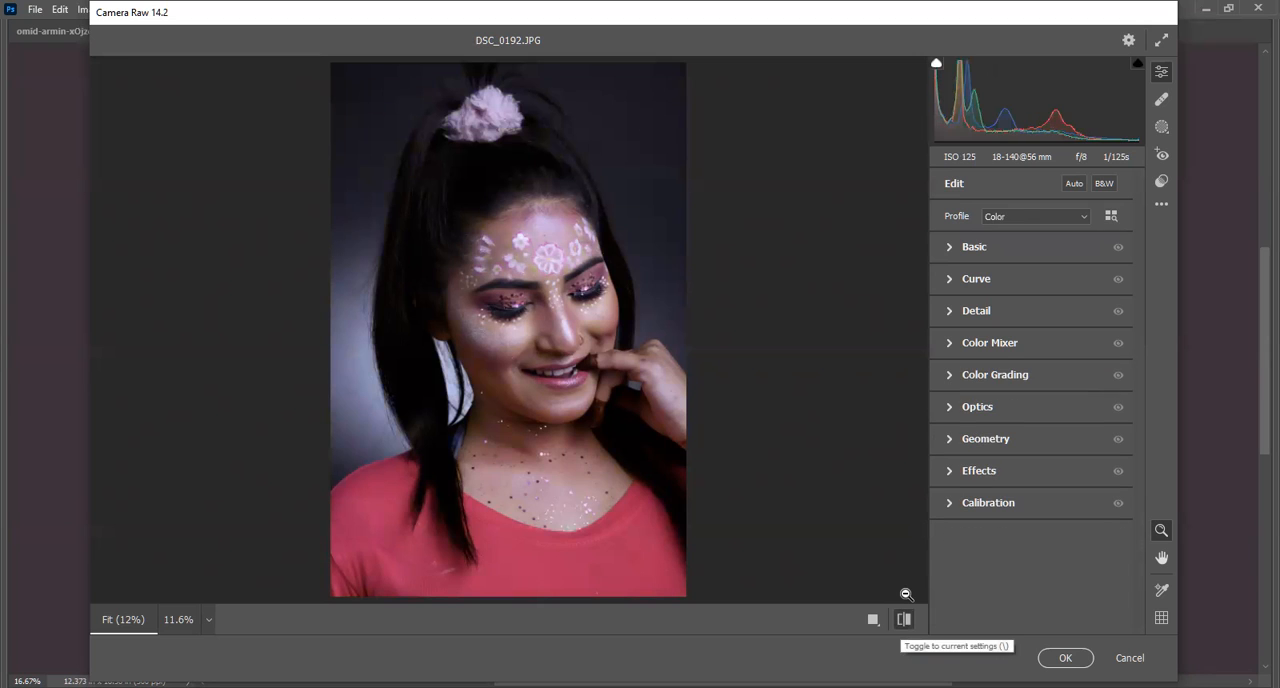
left_click(904, 619)
left_click(904, 619)
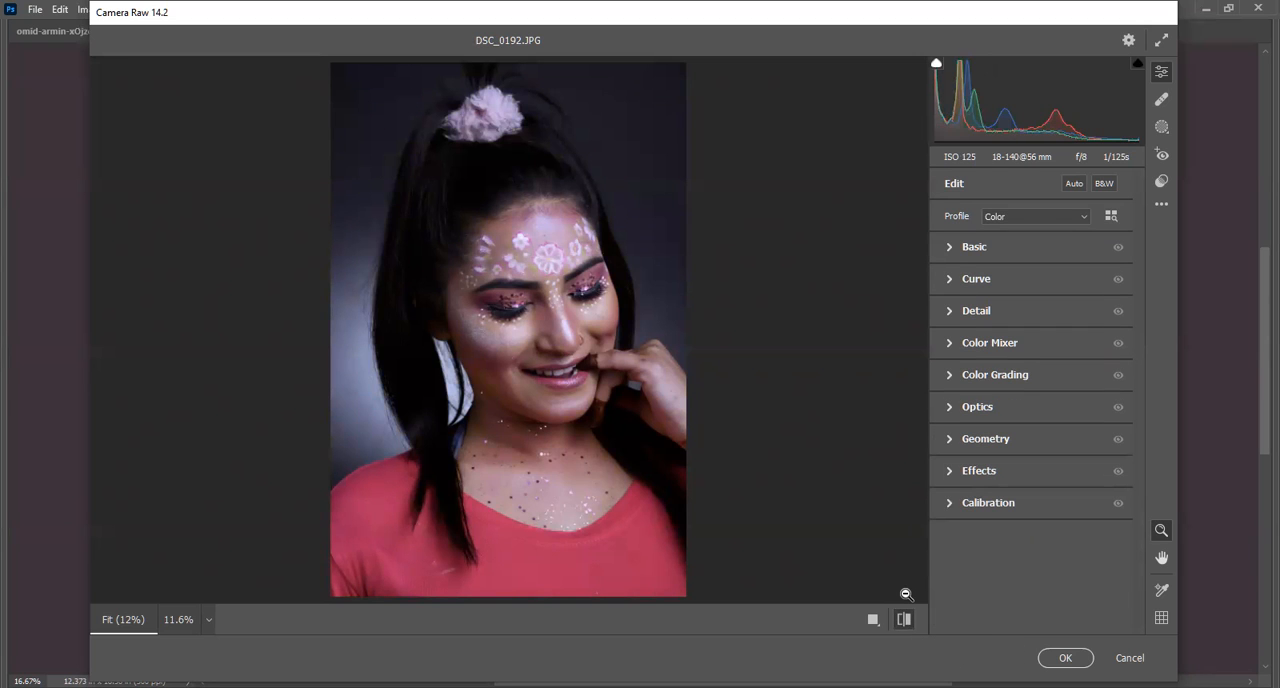
left_click(904, 619)
left_click(904, 619)
left_click(904, 619)
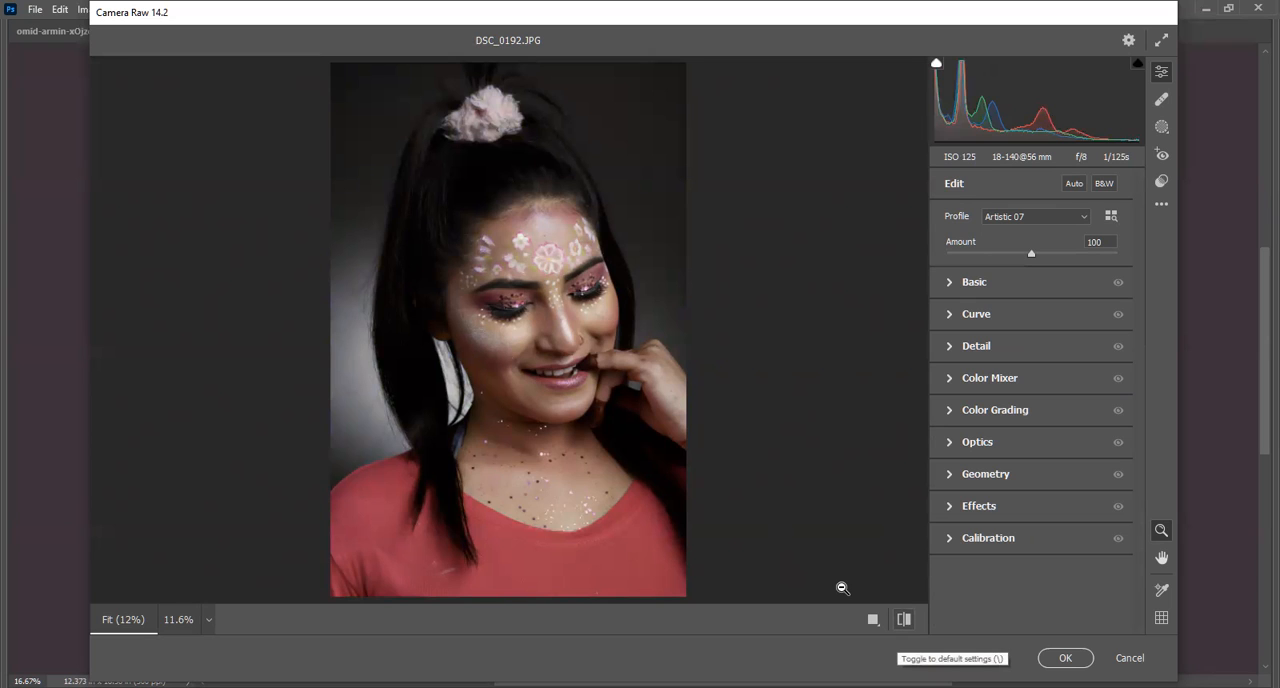
key("backslash")
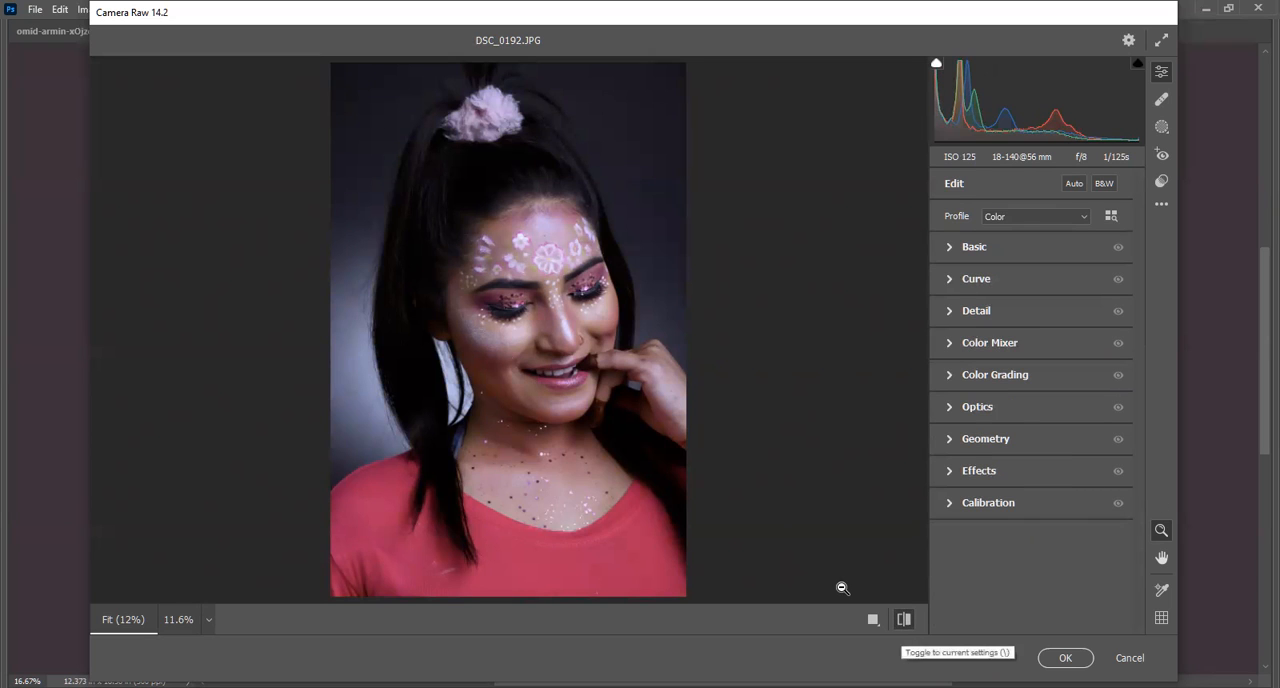
key("backslash")
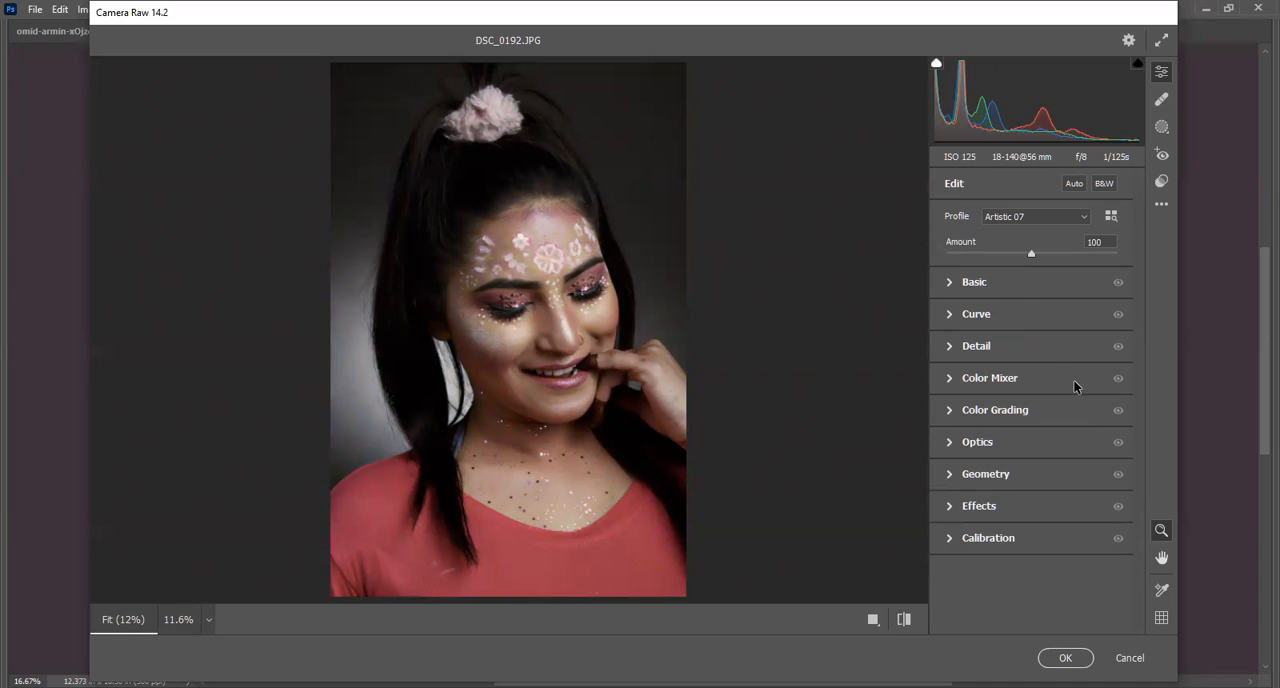
Try Blacks at -5, Highlights at +6 and Shadows at +34, and cancel the Camera Raw edit, discarding its changes.
left_click(950, 284)
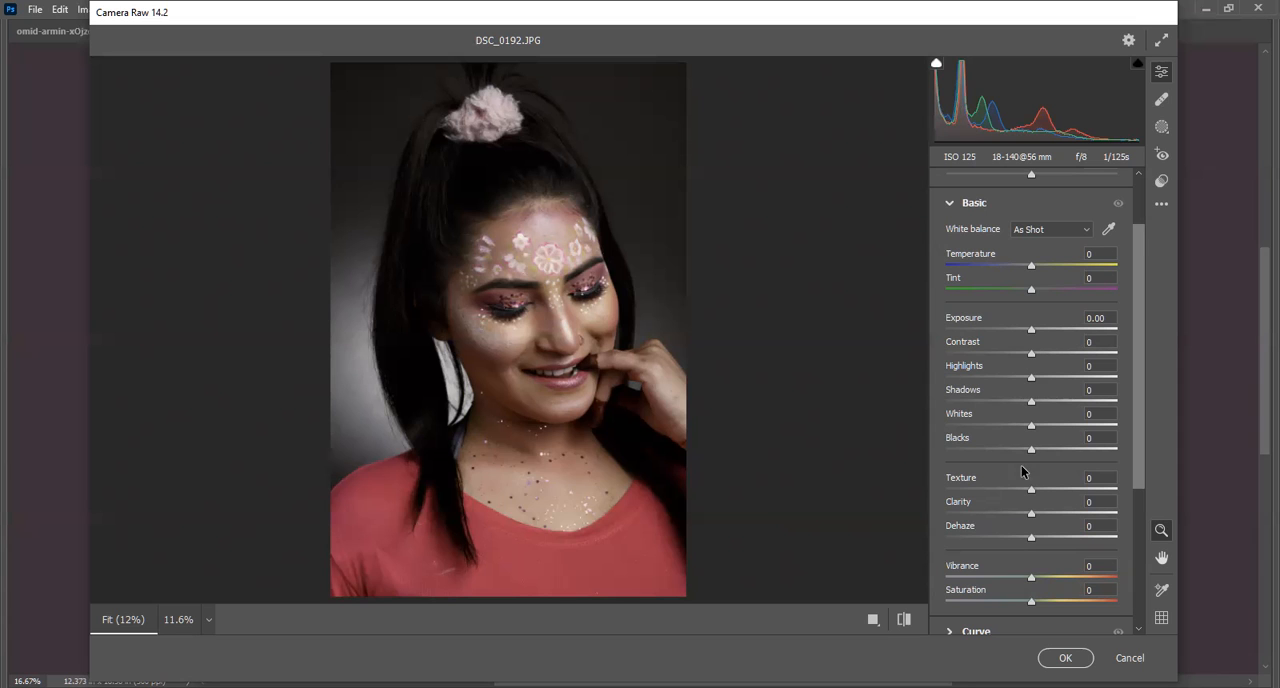
mouse_move(1031, 452)
left_mouse_down()
mouse_move(1043, 450)
mouse_move(1018, 450)
mouse_move(1060, 449)
mouse_move(1027, 450)
left_mouse_up()
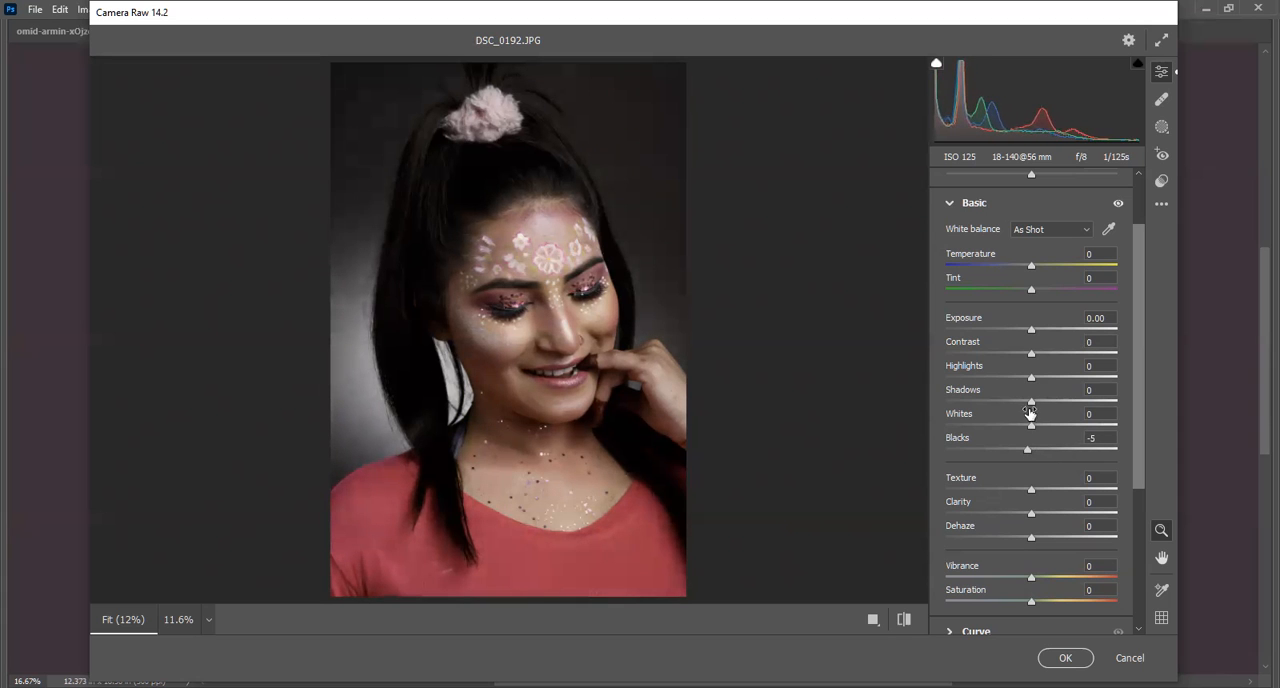
mouse_move(1031, 402)
left_mouse_down()
mouse_move(1015, 404)
mouse_move(1077, 413)
mouse_move(999, 378)
mouse_move(1077, 389)
mouse_move(1036, 406)
left_mouse_up()
left_click(1130, 657)
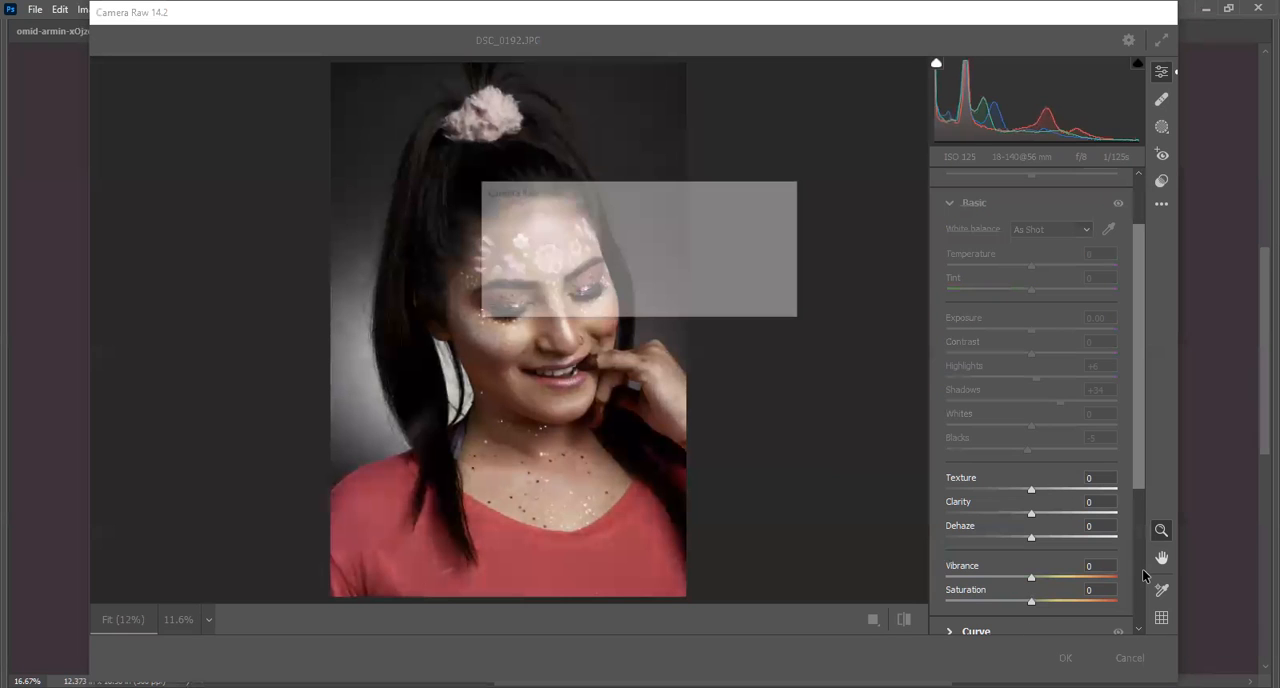
left_click(757, 299)
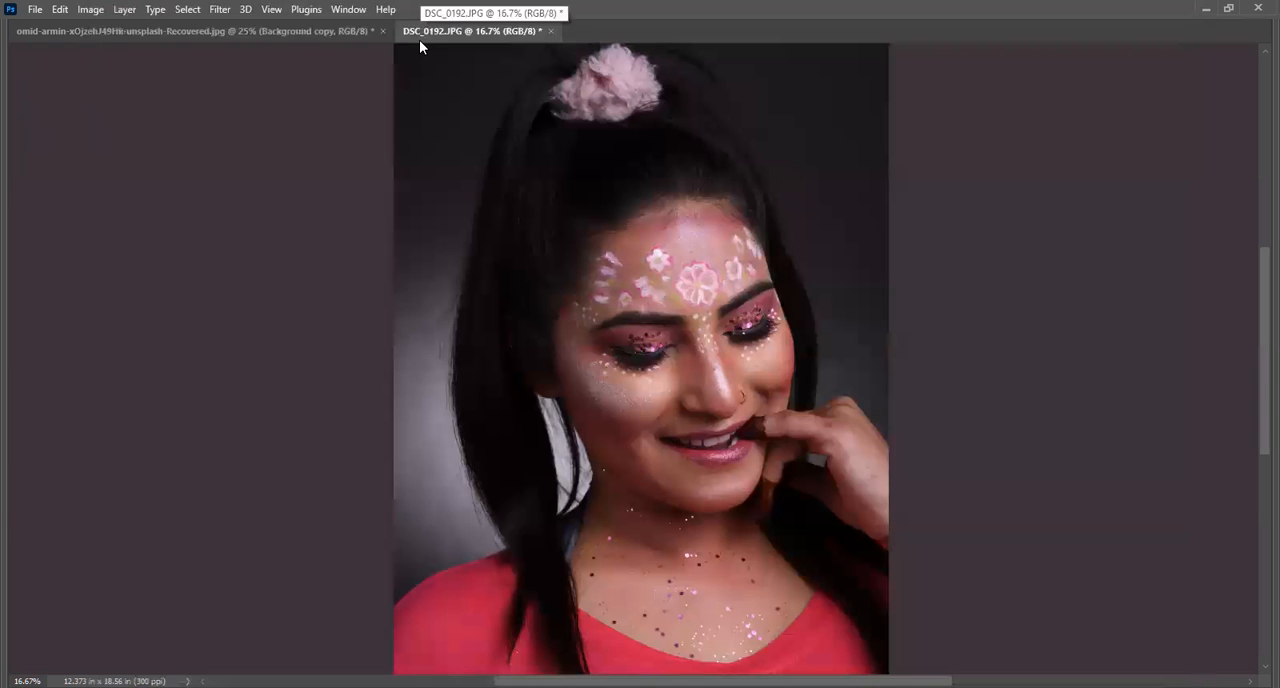
Show the layer list beside the portrait and duplicate the Background layer.
key("F7")
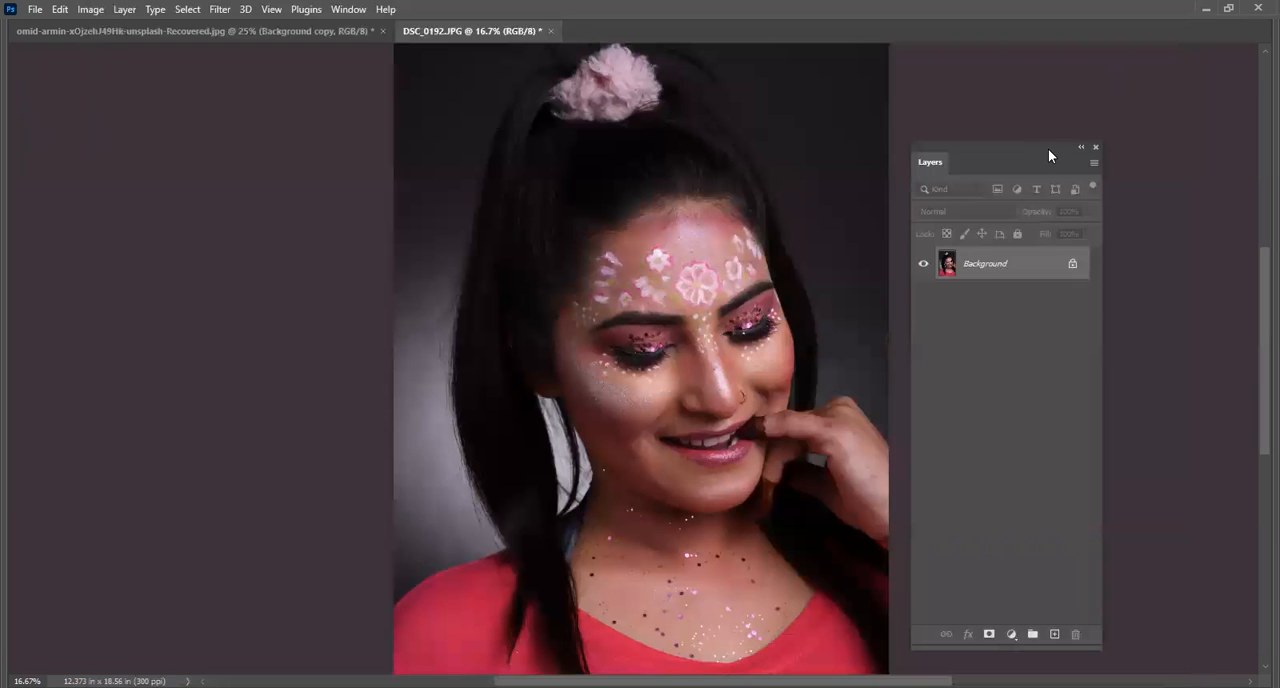
left_click_drag(1049, 151, 1117, 73)
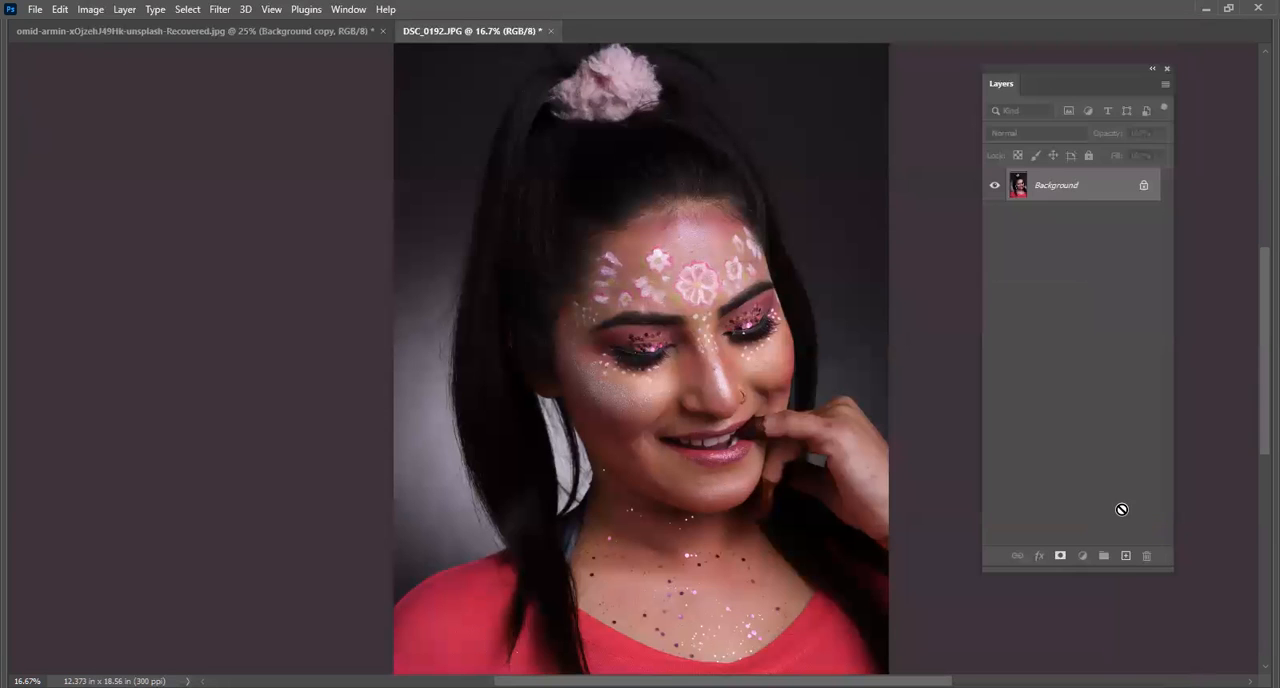
left_click_drag(1126, 556, 1127, 557)
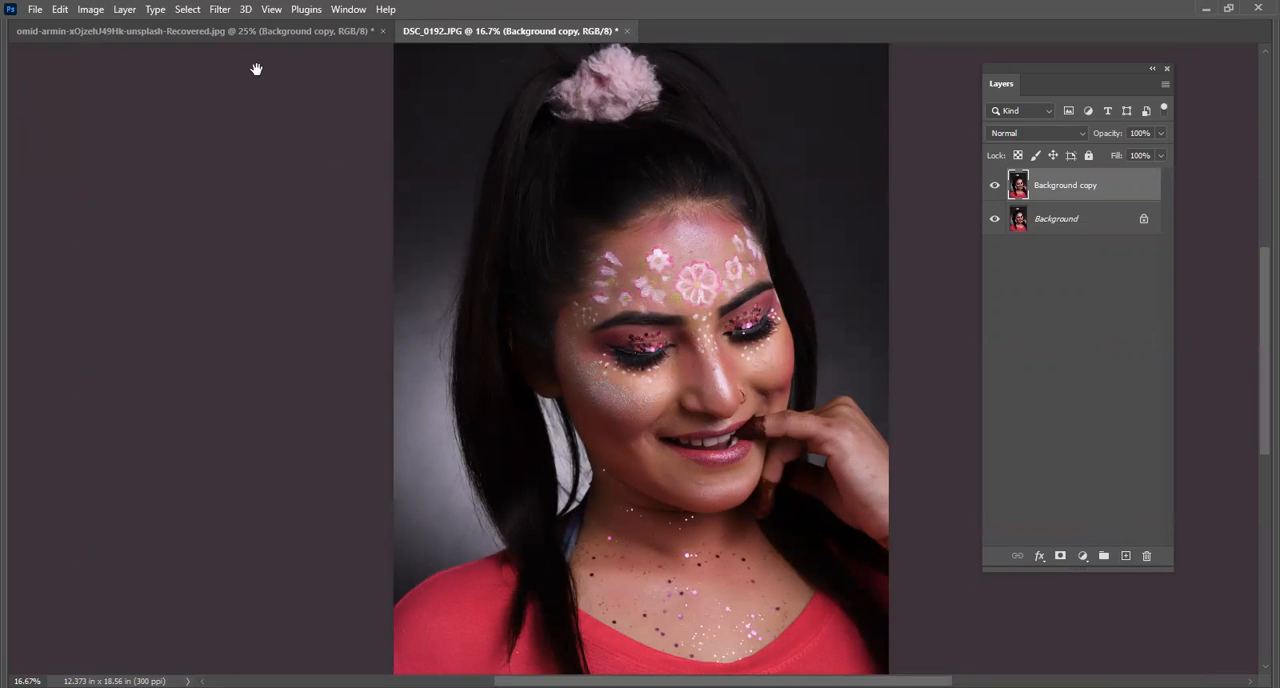
Open the Camera Raw Filter on the duplicated layer, apply the Artistic 07 profile and return to the edit settings.
left_click(220, 10)
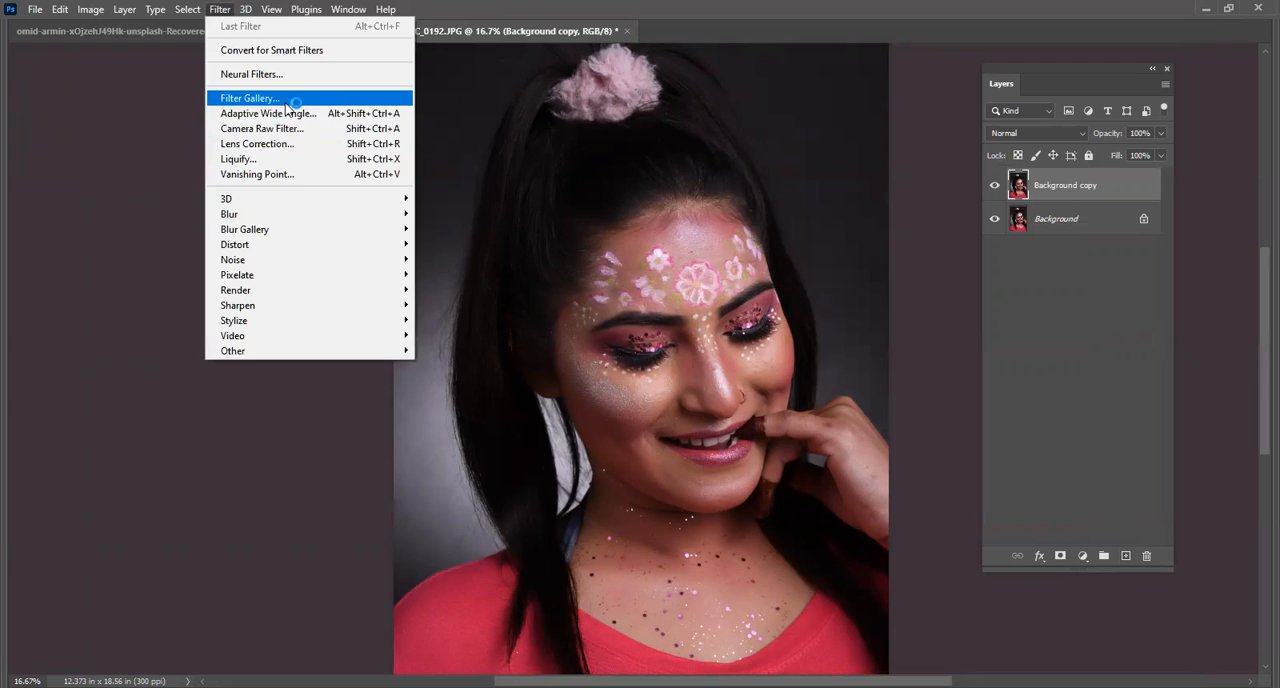
left_click(309, 130)
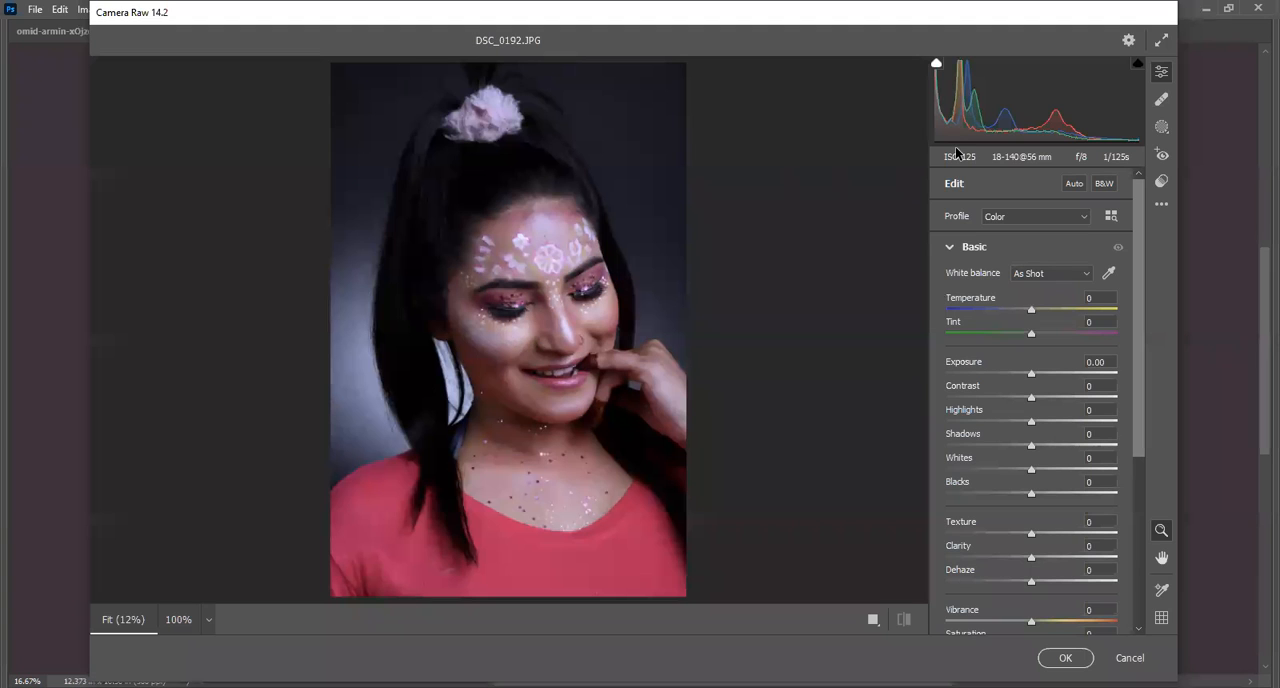
left_click(1110, 217)
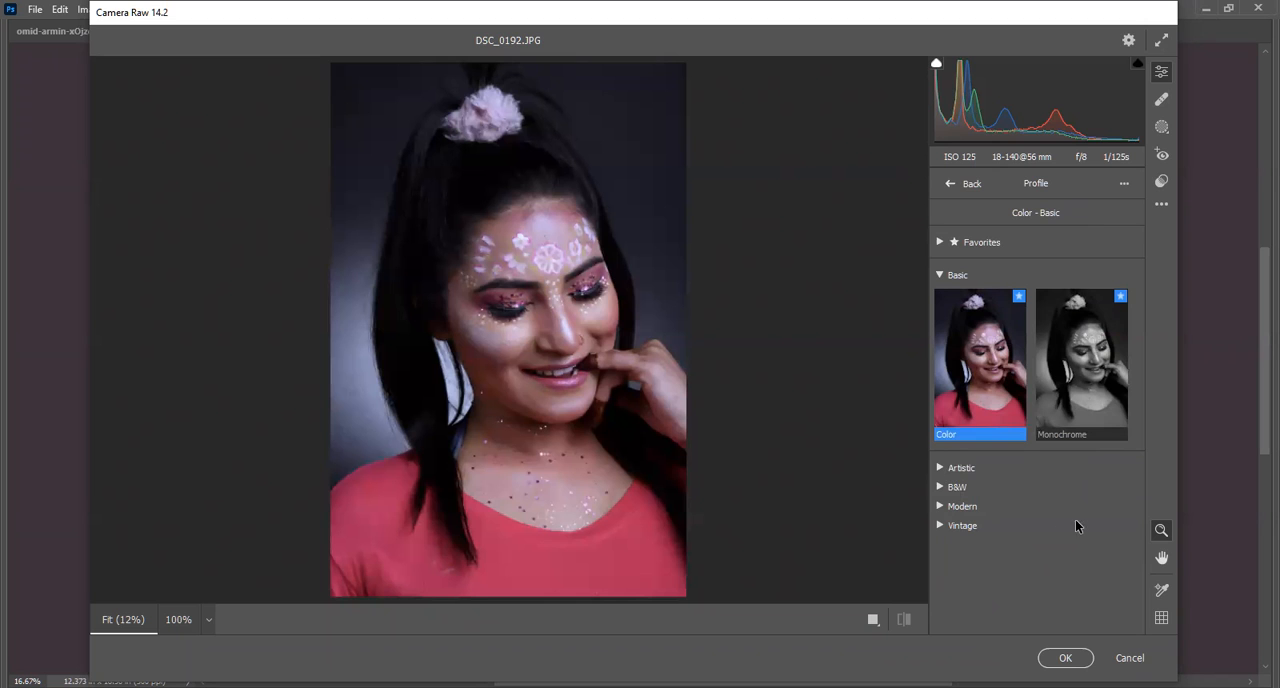
left_click(945, 467)
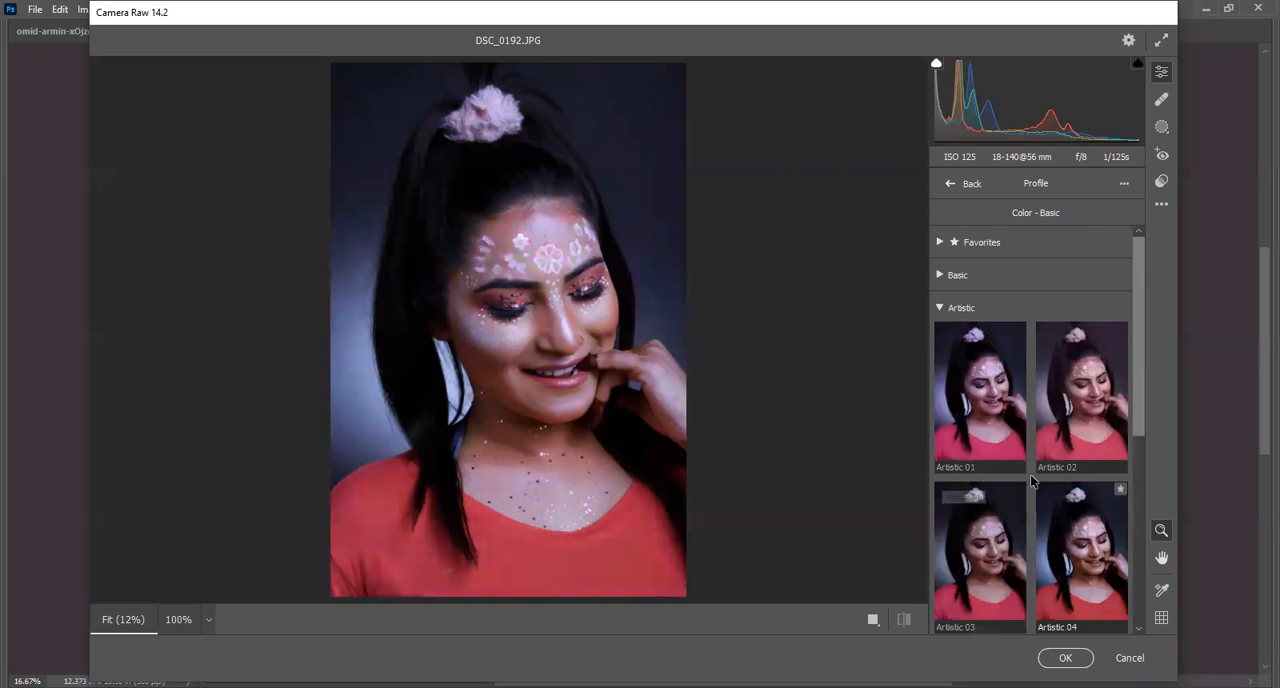
left_click_drag(1139, 407, 1137, 577)
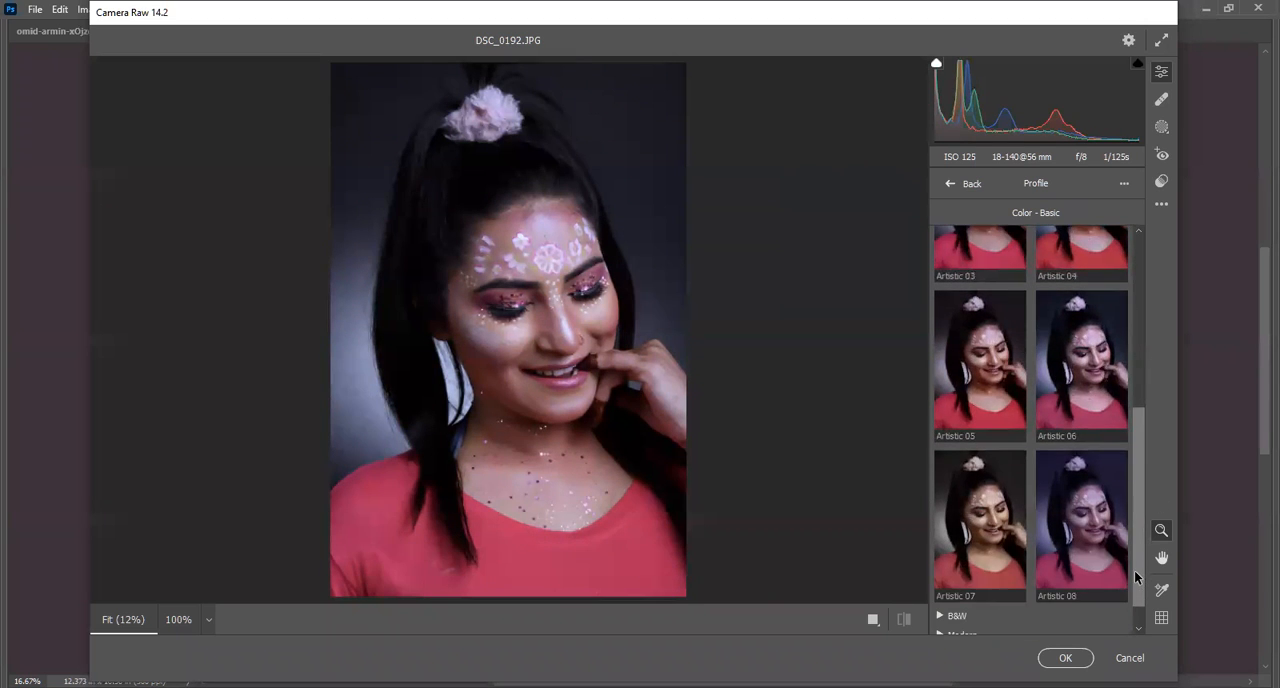
left_click(980, 520)
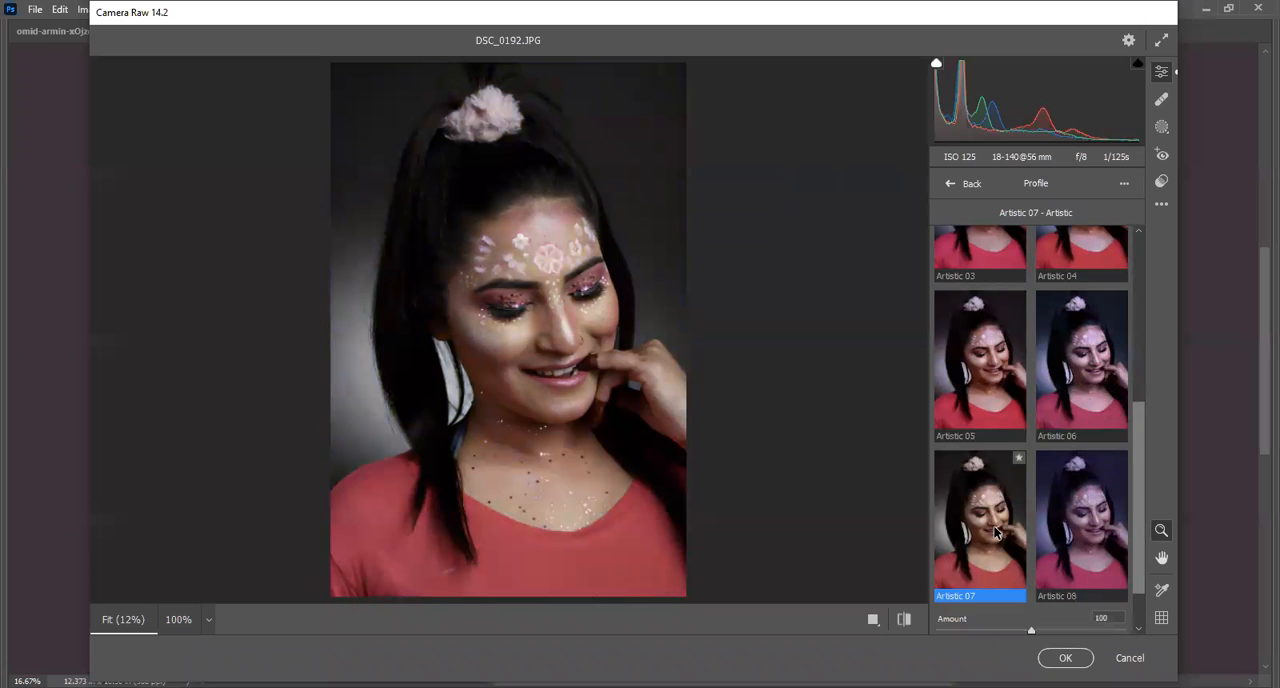
left_click(962, 183)
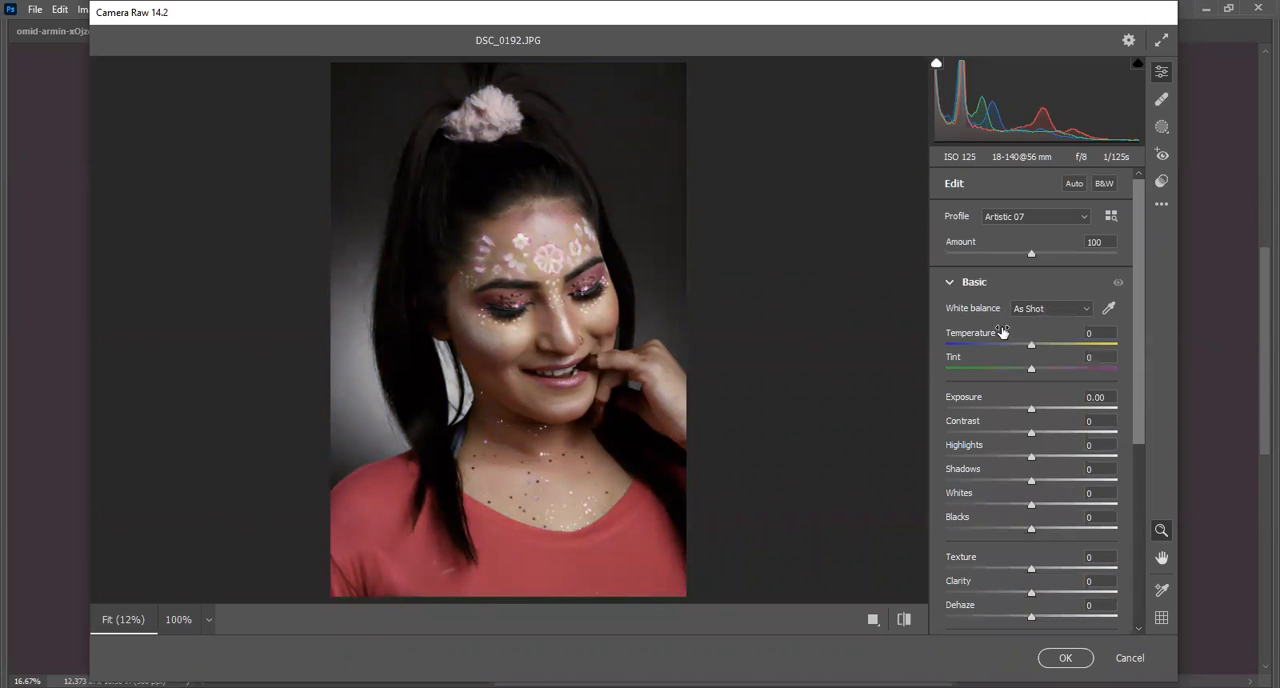
Try a Temperature of +5 and the white balance presets, and set the white balance back to As Shot.
mouse_move(1030, 342)
left_mouse_down()
mouse_move(1019, 344)
mouse_move(1053, 338)
left_mouse_up()
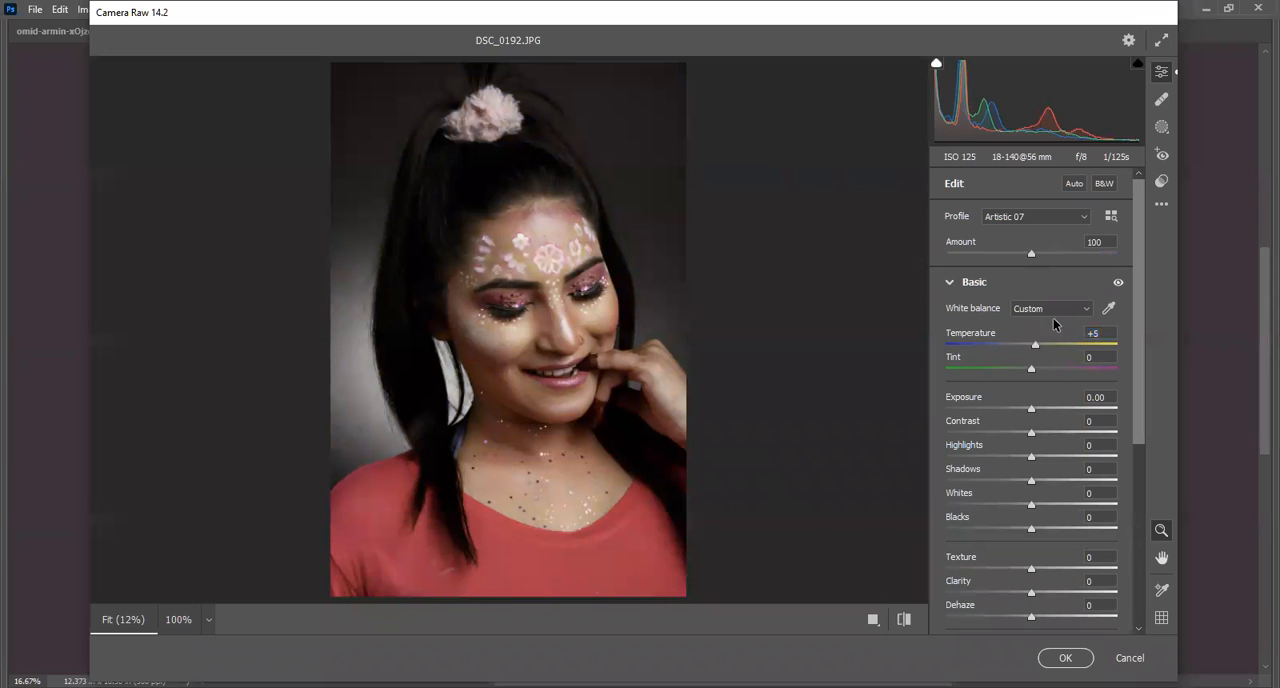
left_click(1040, 310)
left_click(1040, 325)
left_click(1045, 309)
left_click(1044, 337)
left_click(1047, 310)
left_click(1045, 350)
left_click(1045, 310)
left_click(1044, 324)
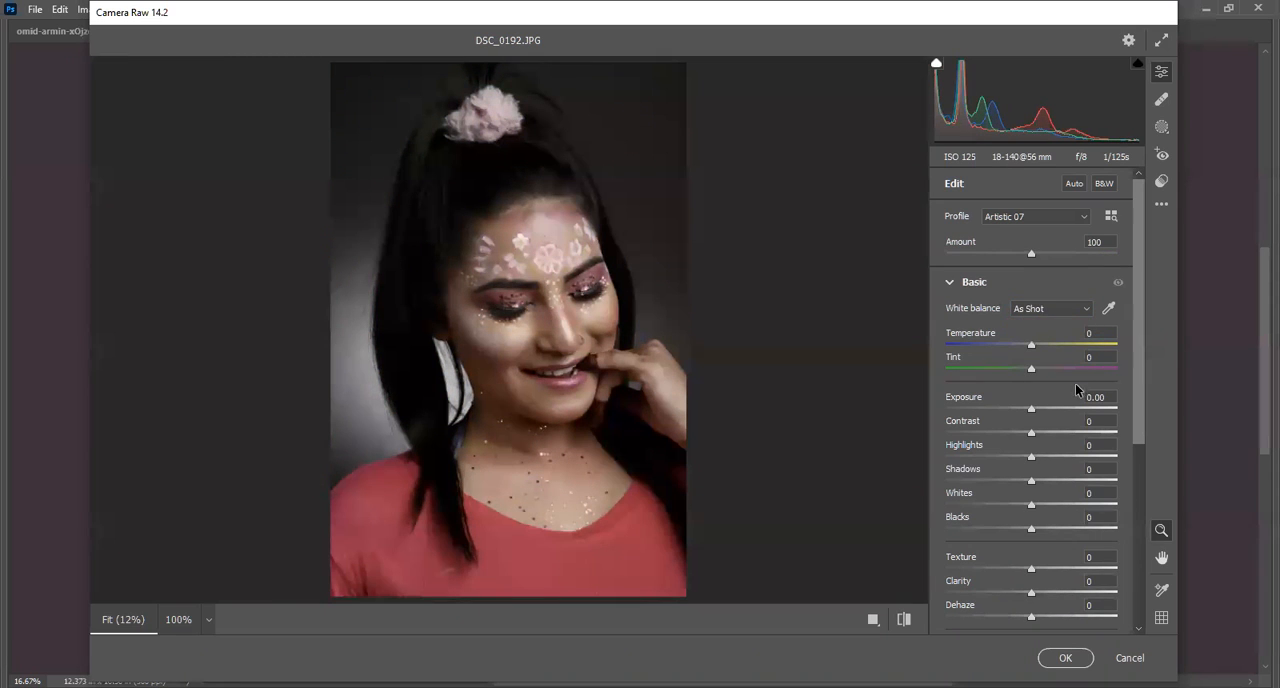
Try a Tint shift and reset it to 0, and set Exposure to +0.35, Contrast to -28, Highlights to +22 and Shadows to +83.
left_click_drag(1031, 369, 1022, 381)
double_click(1034, 362)
left_click_drag(1031, 412, 1102, 484)
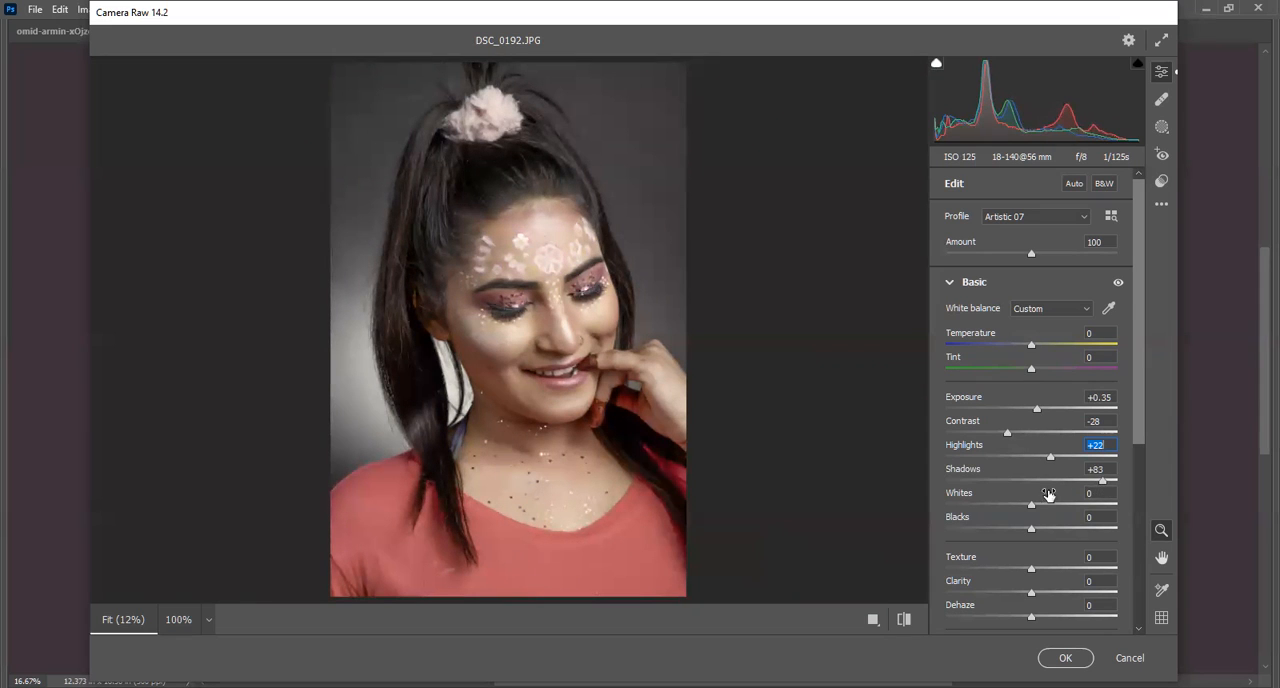
Set Shadows to +64, Whites to -6 and Blacks to +23.
left_click_drag(1103, 481, 1067, 488)
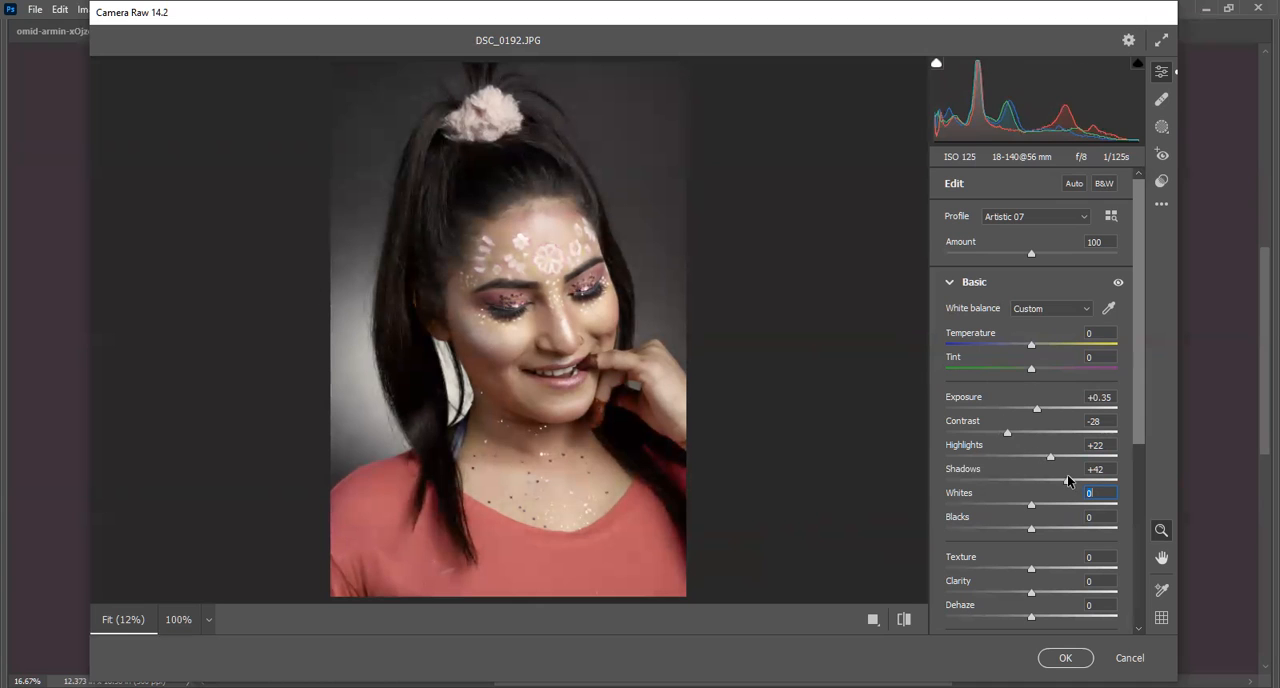
left_click_drag(1067, 481, 1068, 538)
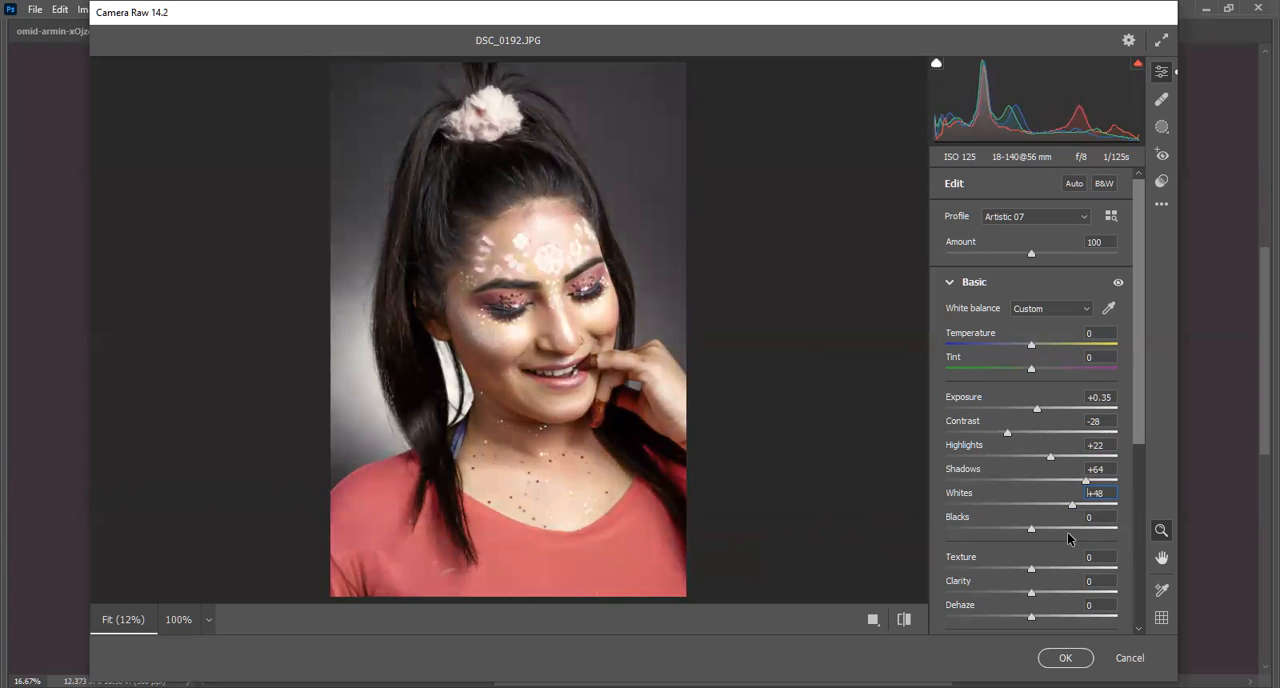
left_click_drag(1068, 538, 1016, 530)
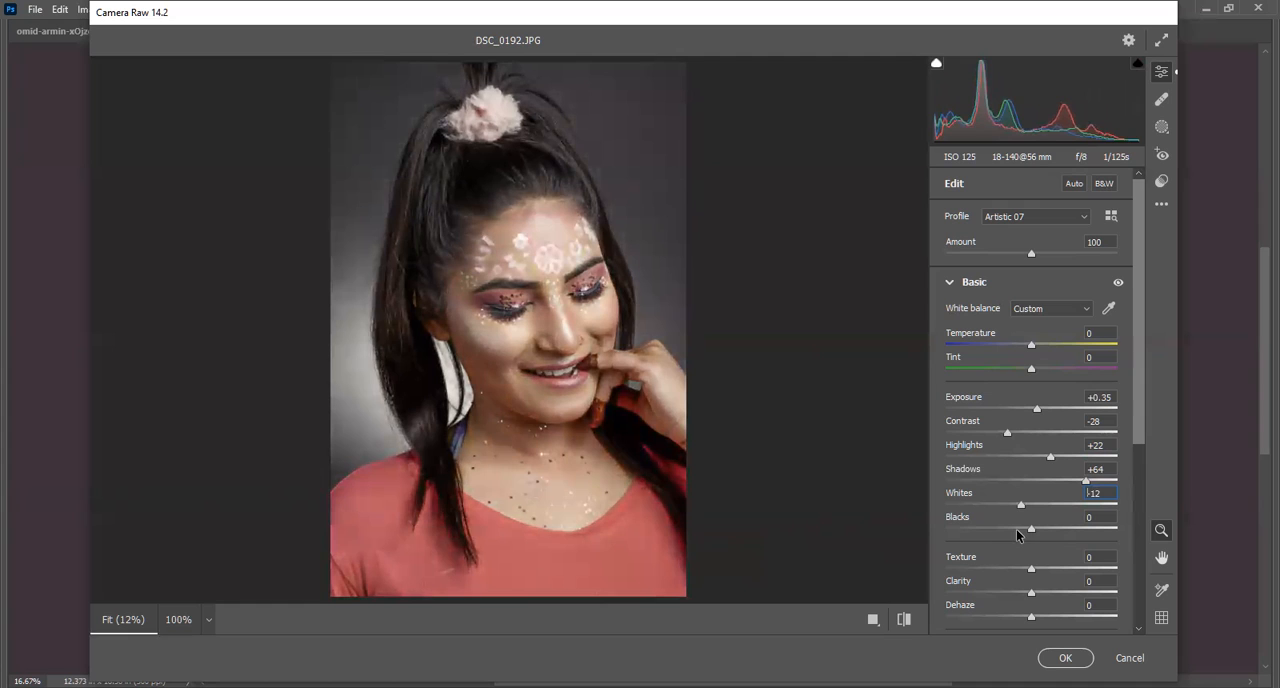
left_click_drag(1022, 506, 1050, 545)
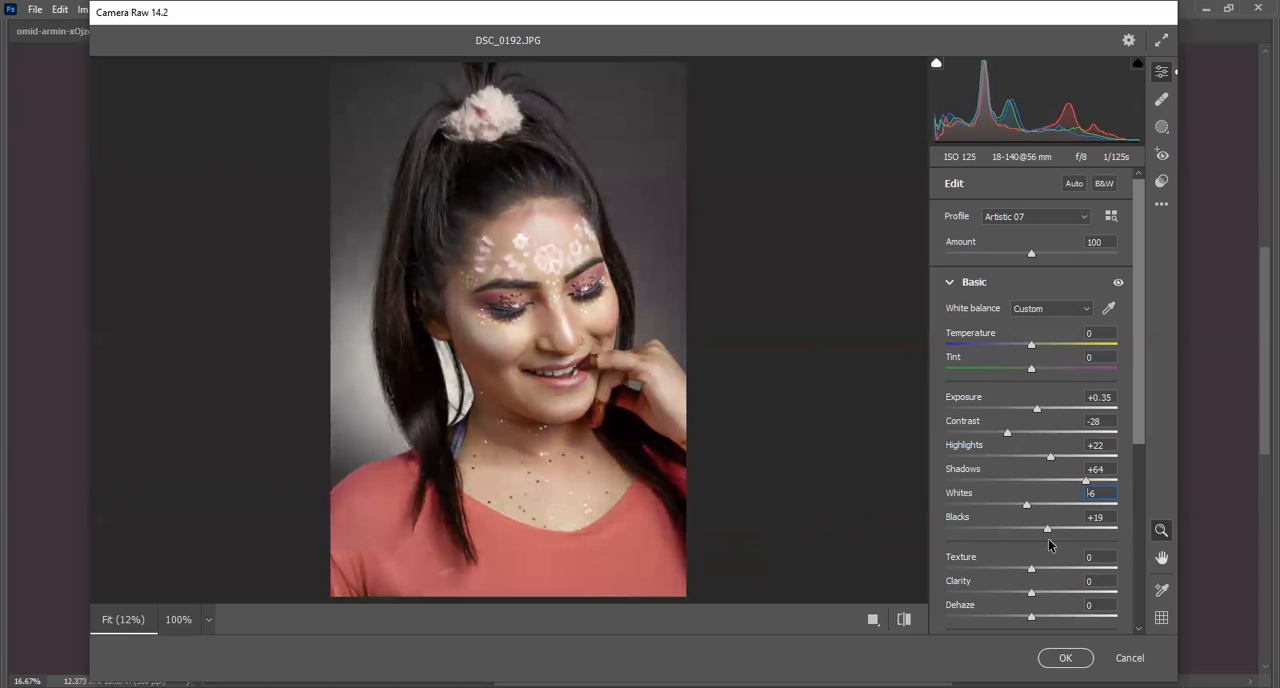
left_click_drag(1049, 545, 1052, 540)
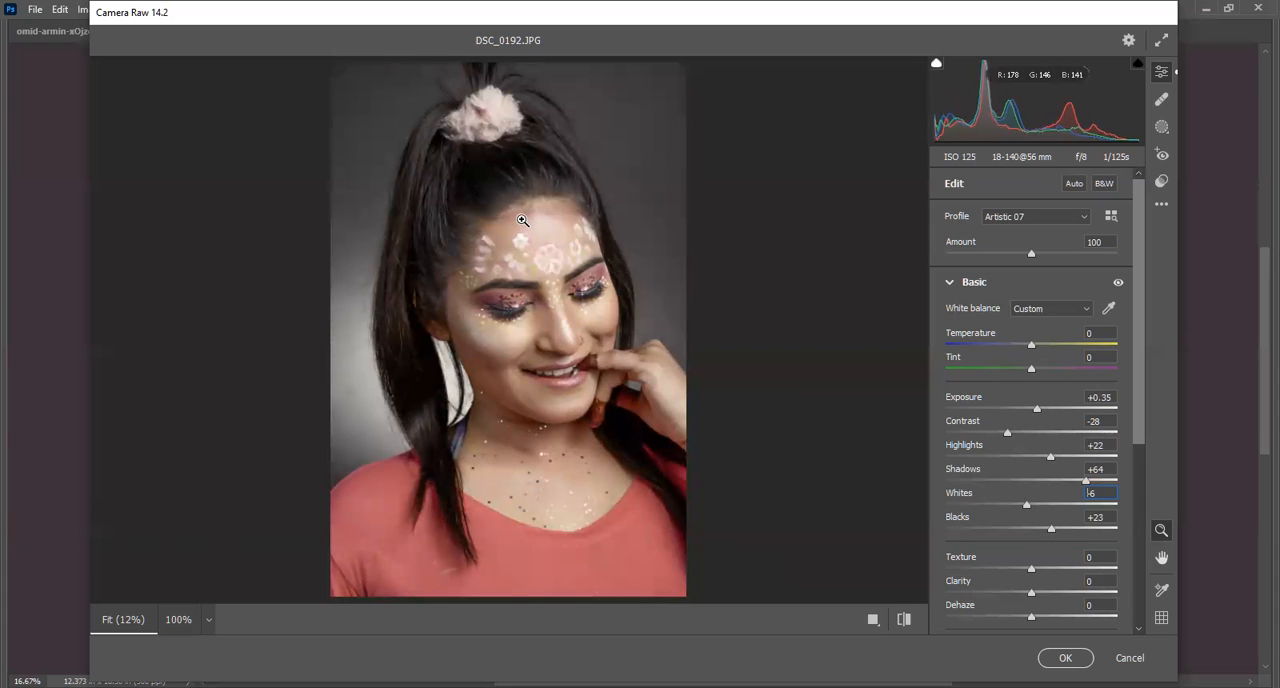
Set Texture to -21, judging its effect on the skin in a close-up of the face.
left_click_drag(1033, 573, 1007, 581)
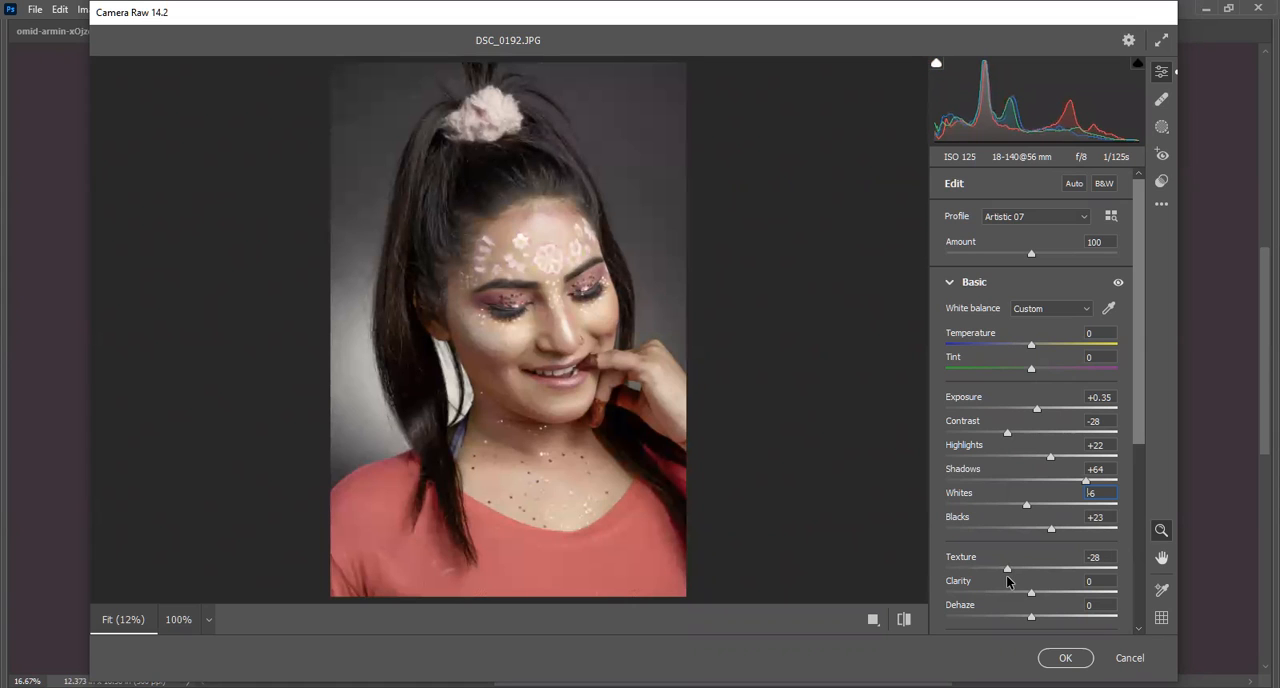
left_click_drag(1007, 576, 1034, 587)
left_click(178, 619)
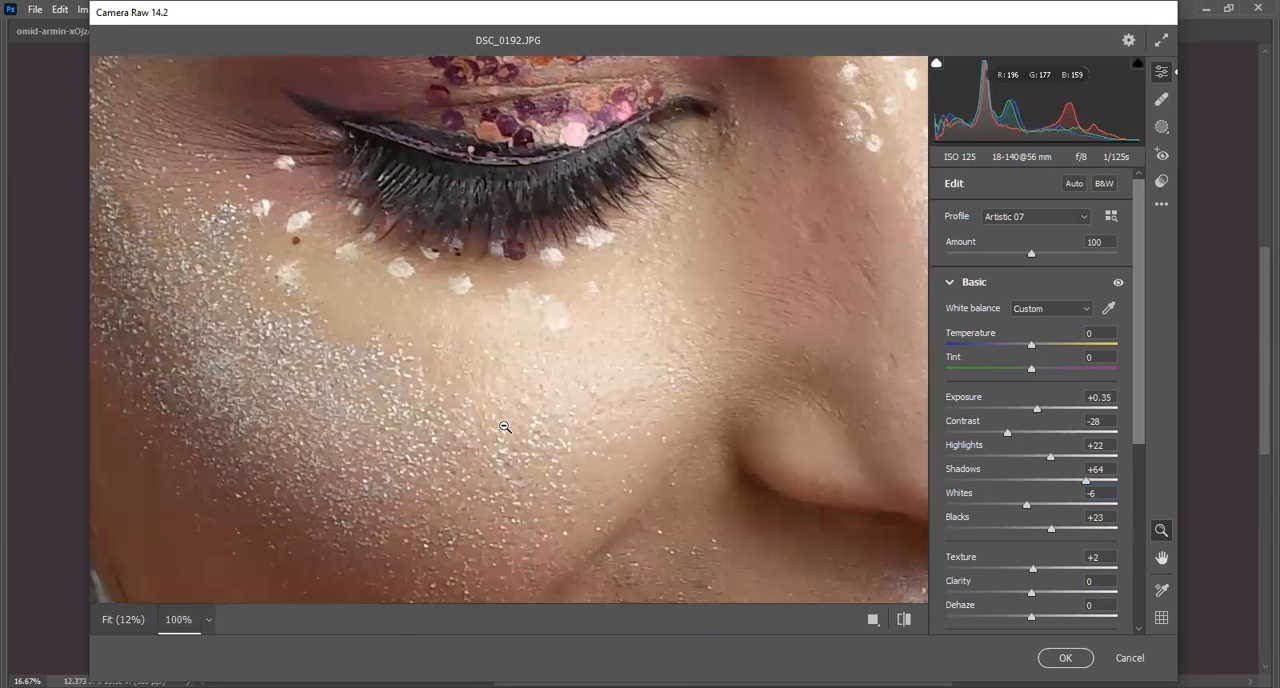
key("h")
left_click_drag(786, 349, 382, 301)
key("z")
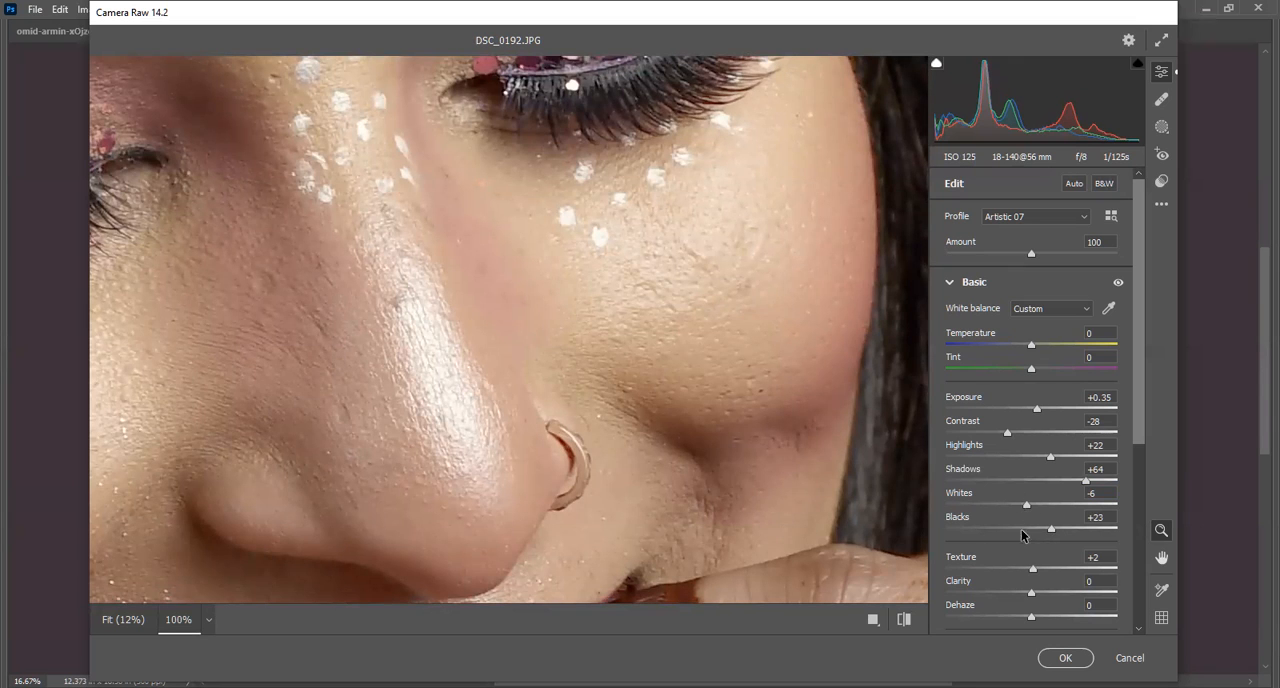
mouse_move(1028, 571)
left_mouse_down()
mouse_move(975, 583)
mouse_move(1103, 580)
mouse_move(1020, 598)
mouse_move(1050, 592)
mouse_move(1036, 591)
left_mouse_up()
left_click_drag(1033, 591, 1009, 587)
left_click_drag(283, 400, 254, 403)
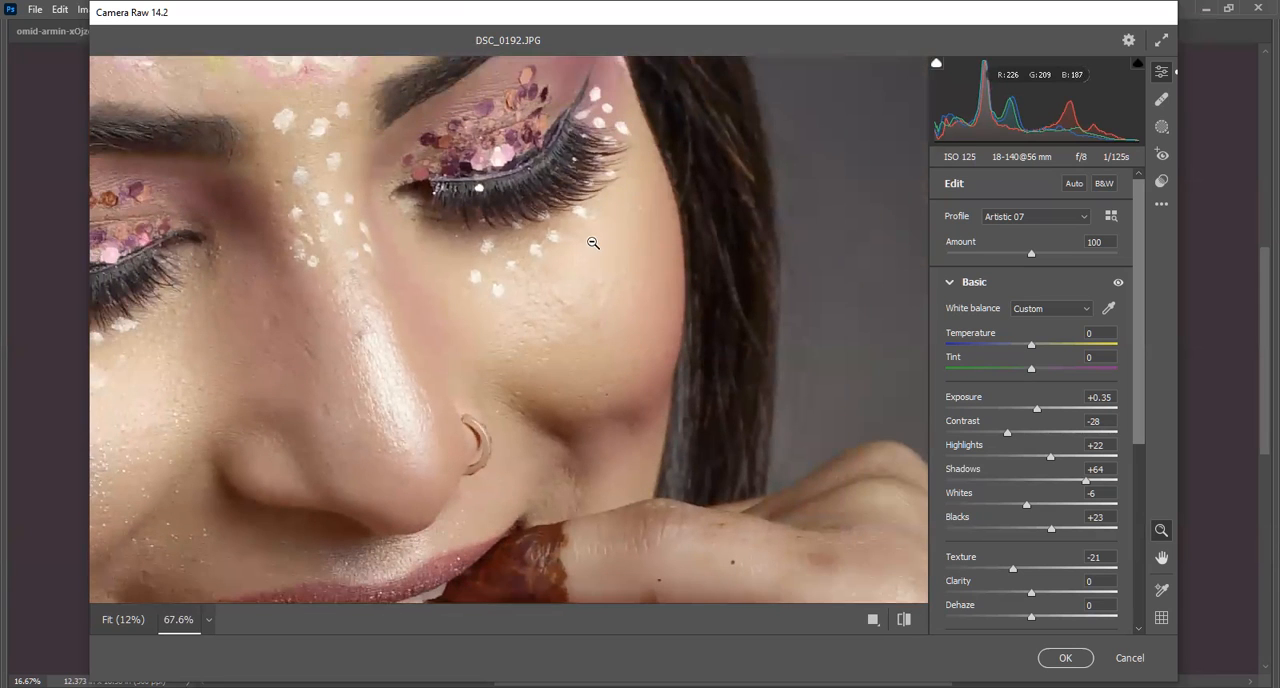
Inspect the skin around the nose, eyes and mouth, and set Clarity to about -13.
key("h")
mouse_move(306, 371)
left_mouse_down()
mouse_move(588, 251)
mouse_move(506, 287)
mouse_move(400, 477)
left_mouse_up()
mouse_move(343, 129)
left_mouse_down()
mouse_move(414, 486)
mouse_move(281, 270)
left_mouse_up()
mouse_move(360, 477)
left_mouse_down()
mouse_move(423, 263)
mouse_move(568, 176)
left_mouse_up()
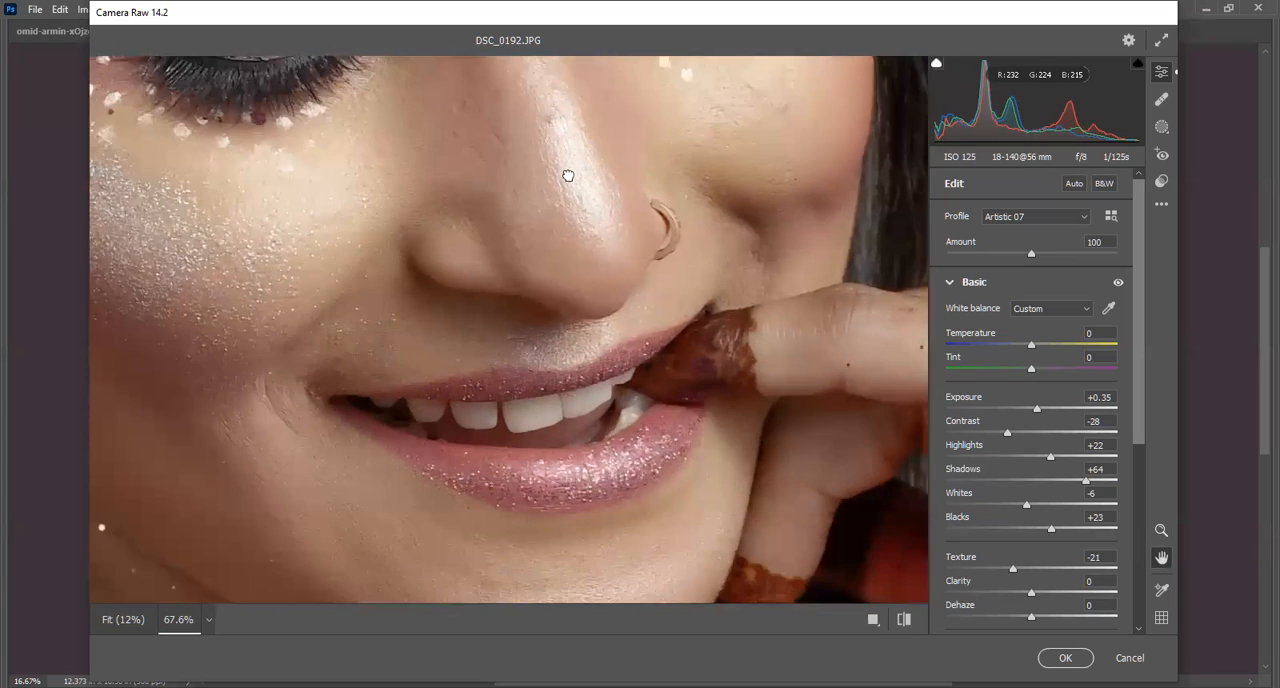
left_click_drag(585, 110, 379, 229)
key("z")
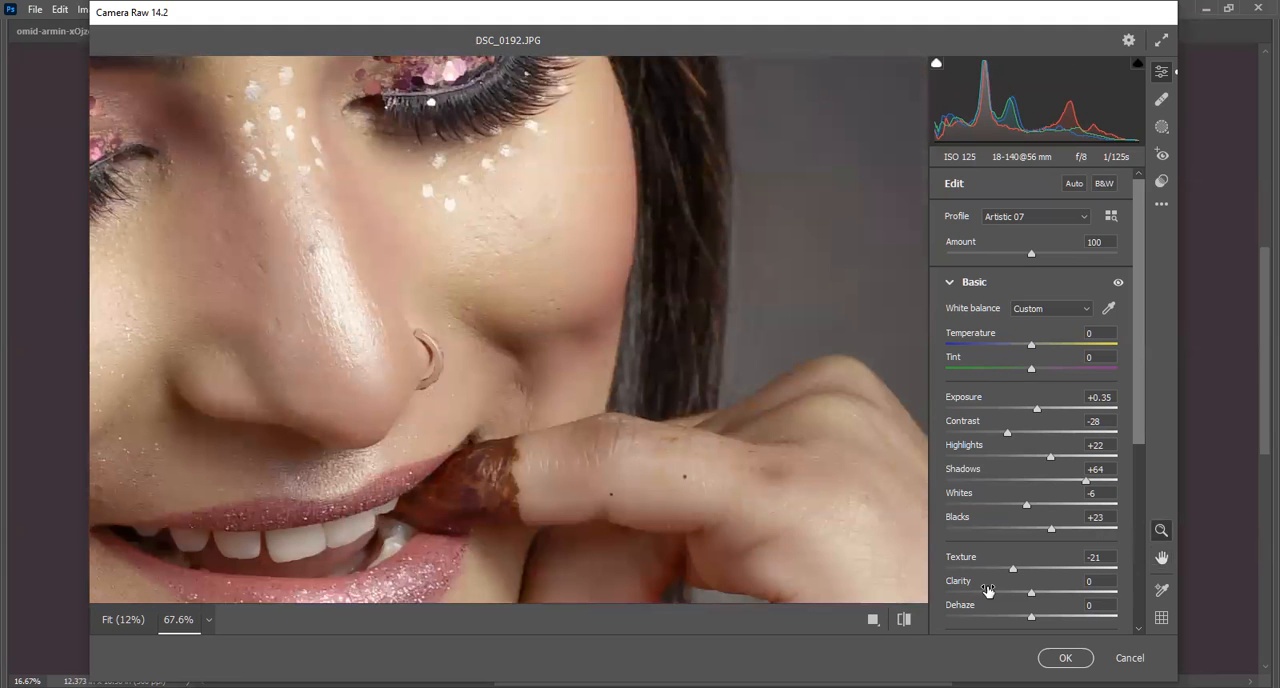
left_click_drag(1030, 596, 1006, 605)
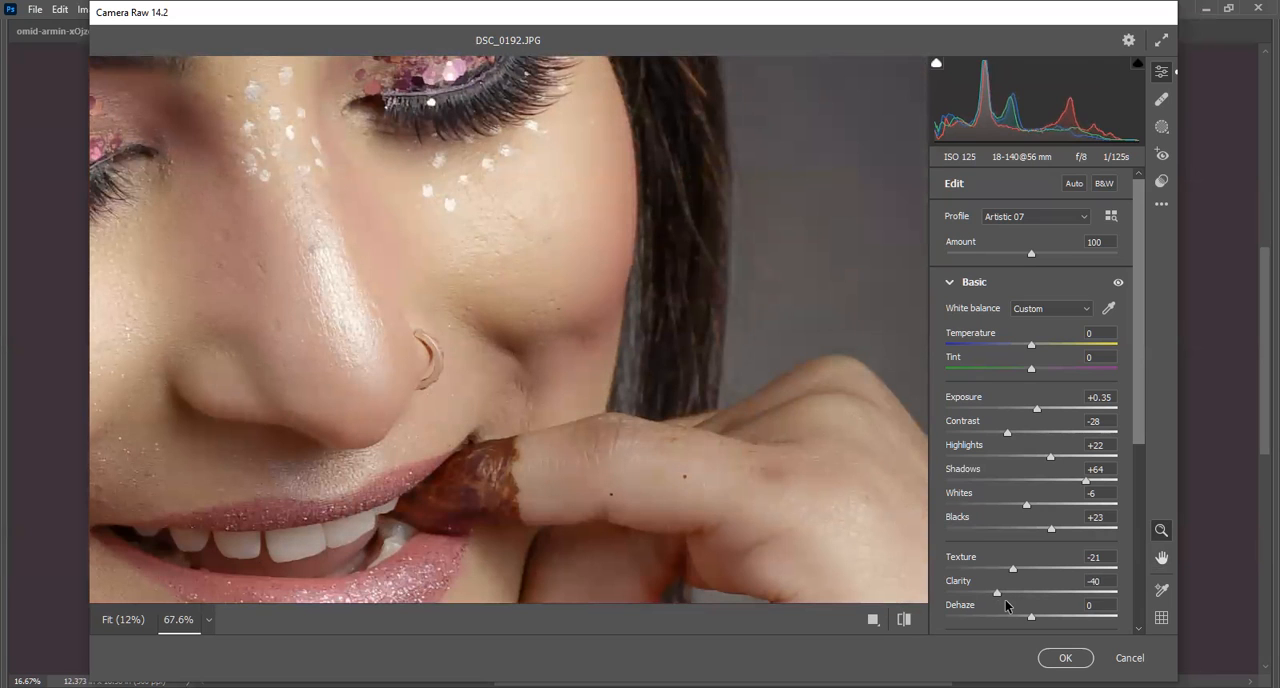
left_click_drag(1006, 604, 1034, 606)
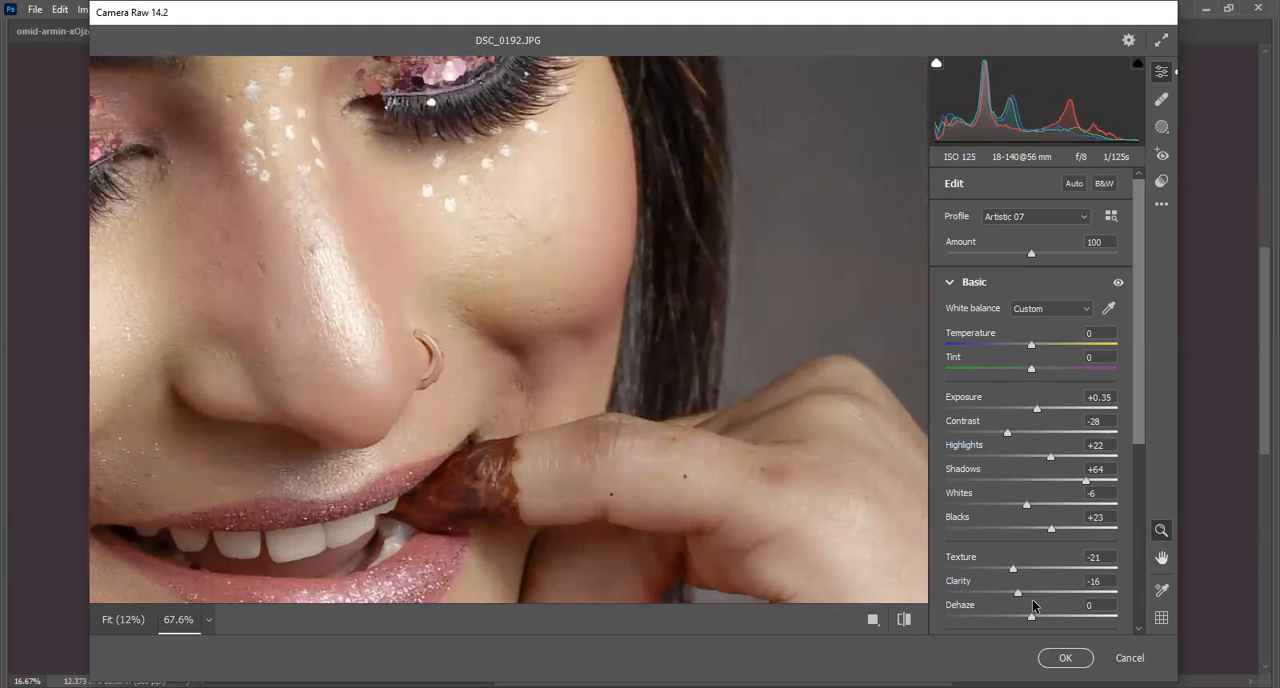
Set Dehaze to +17 and check its effect on the whole portrait and on the face up close.
left_click_drag(238, 338, 200, 379)
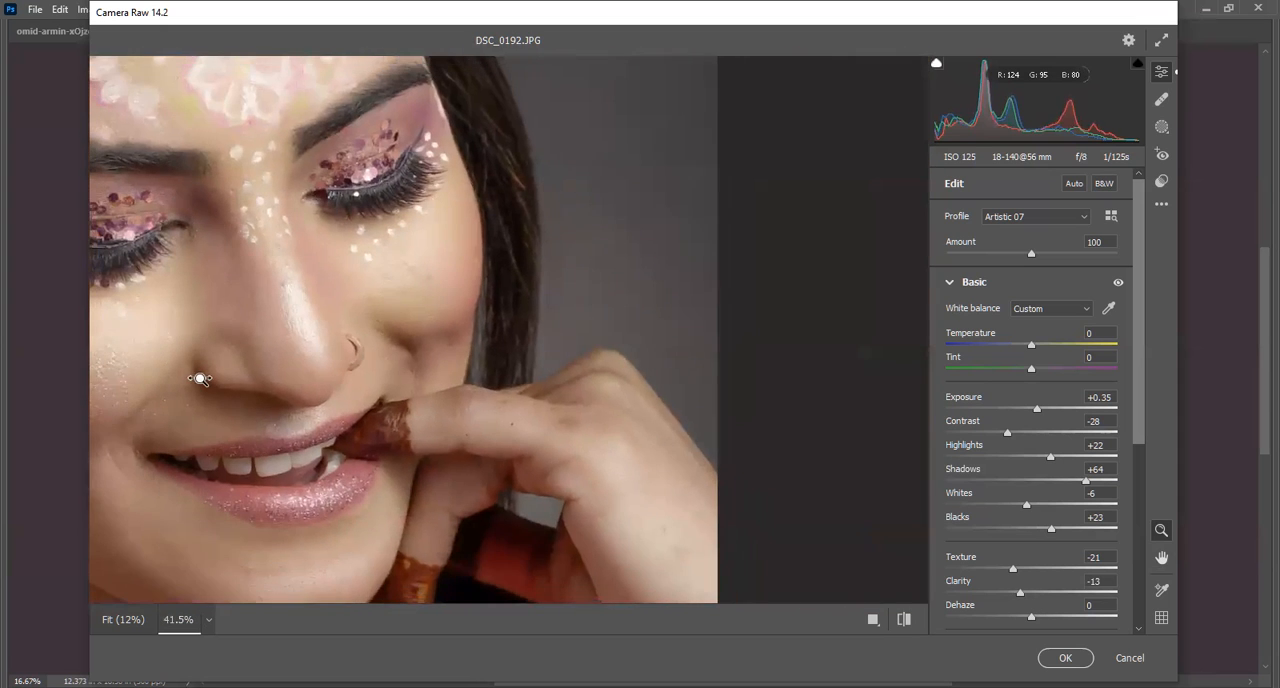
key("space")
left_click_drag(338, 258, 504, 201)
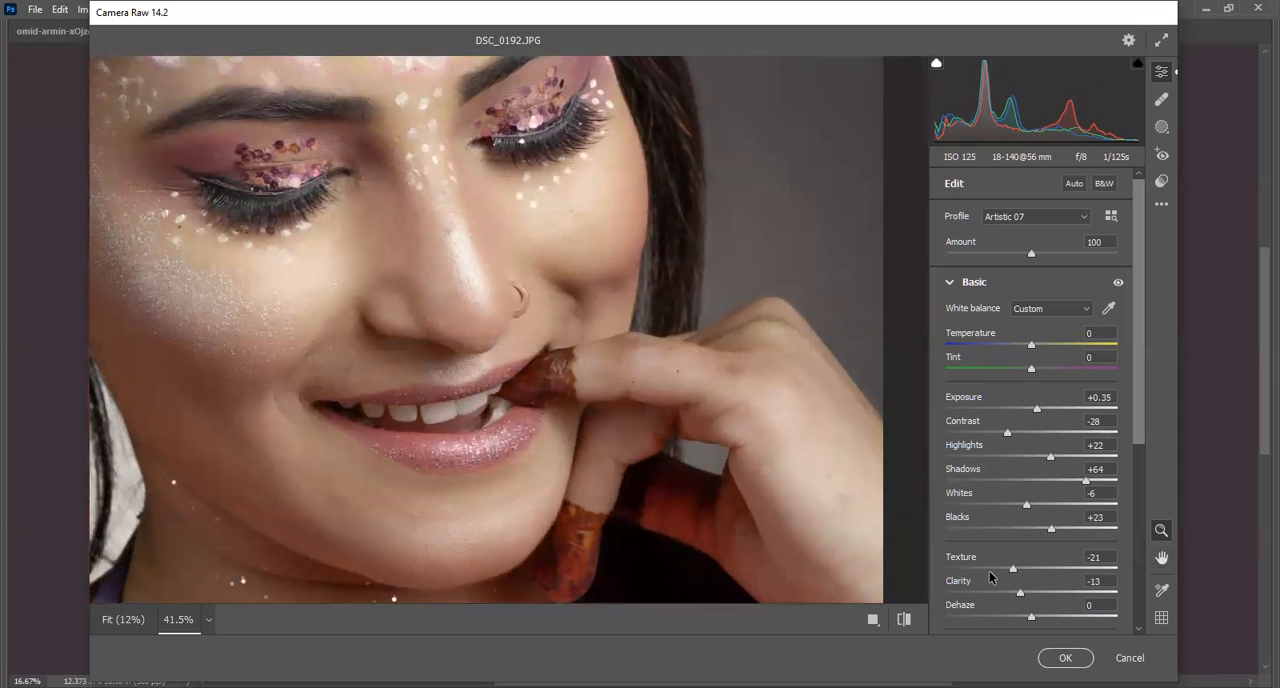
mouse_move(1034, 617)
left_mouse_down()
mouse_move(1054, 617)
mouse_move(1006, 617)
mouse_move(1076, 617)
mouse_move(1047, 617)
left_mouse_up()
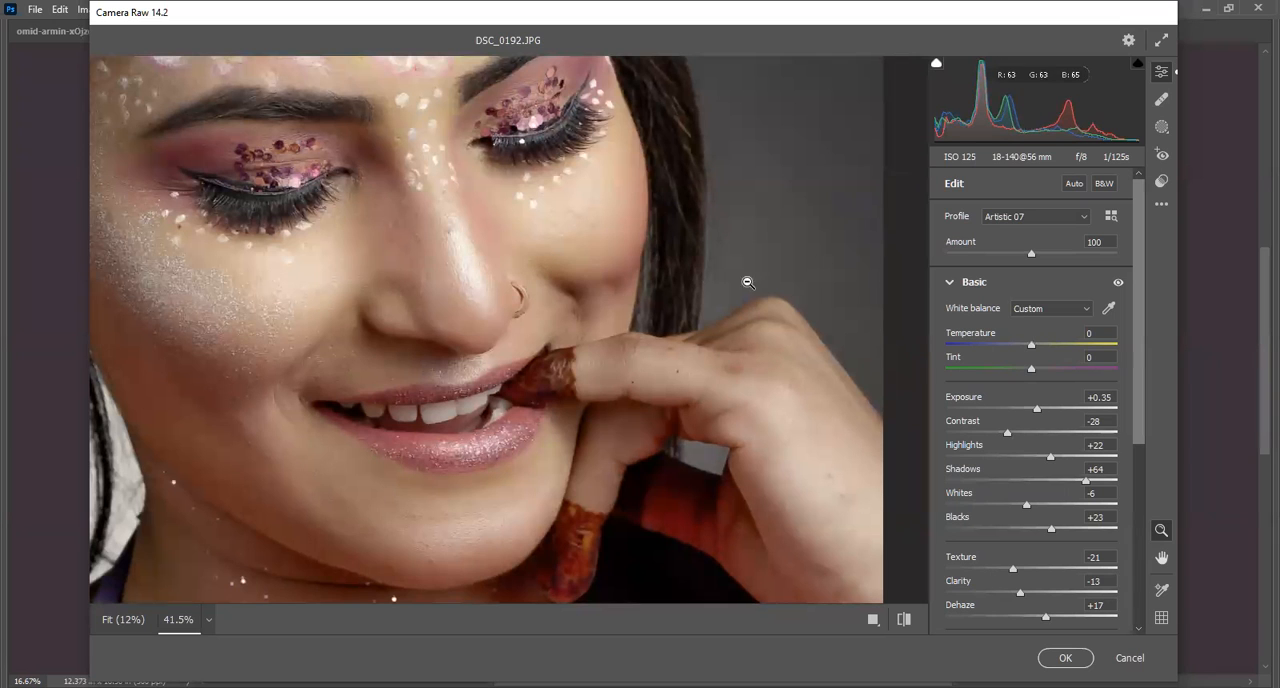
left_click(603, 235)
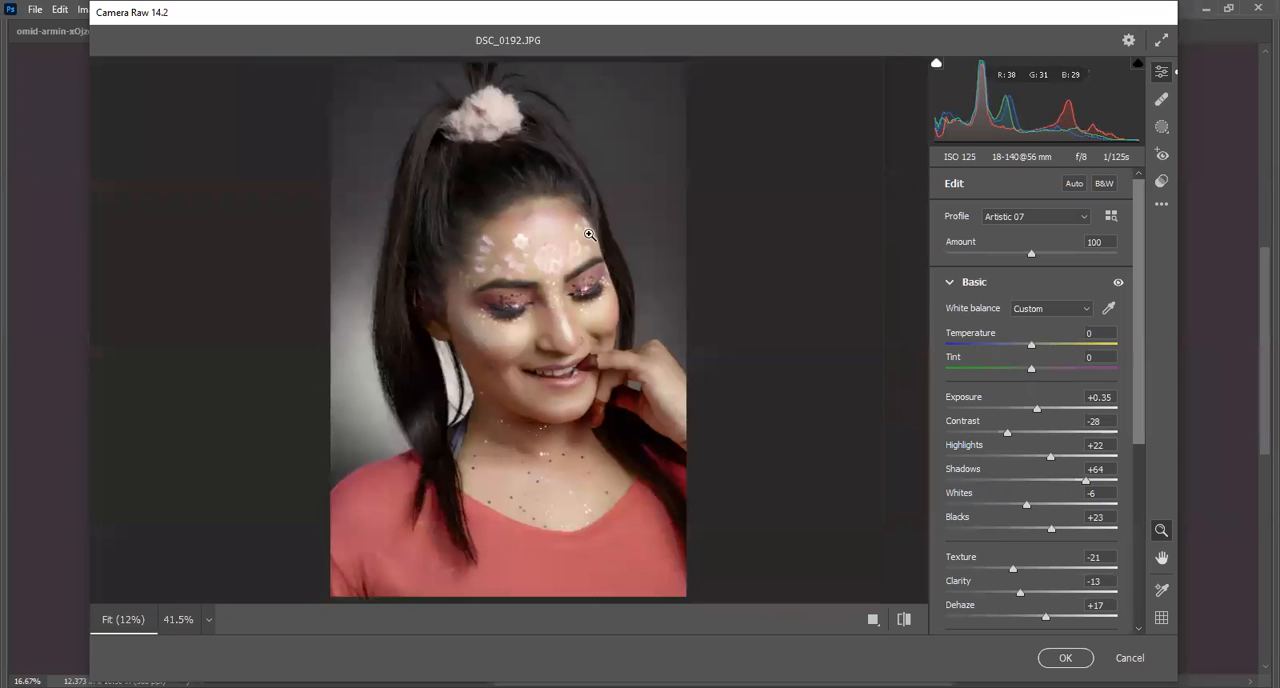
left_click(603, 235)
key("space")
left_click_drag(449, 497, 573, 98)
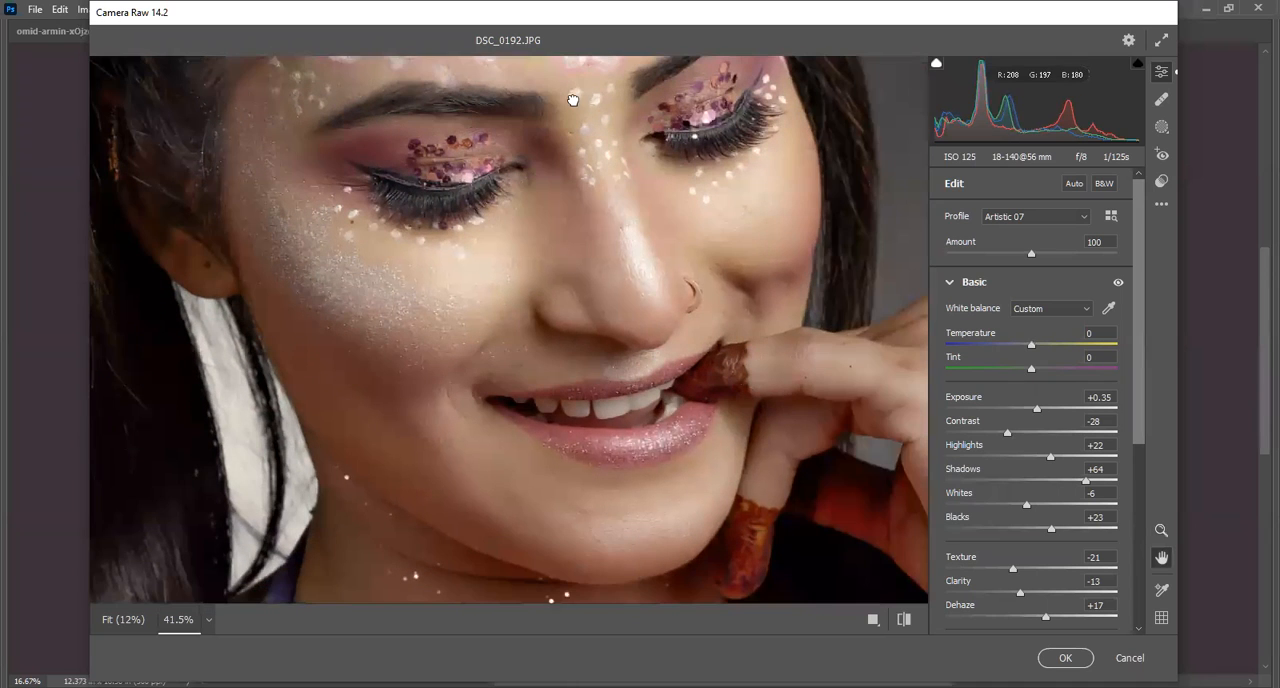
Collapse the Basic adjustments and compare the hair and forehead with the default settings.
left_click(950, 283)
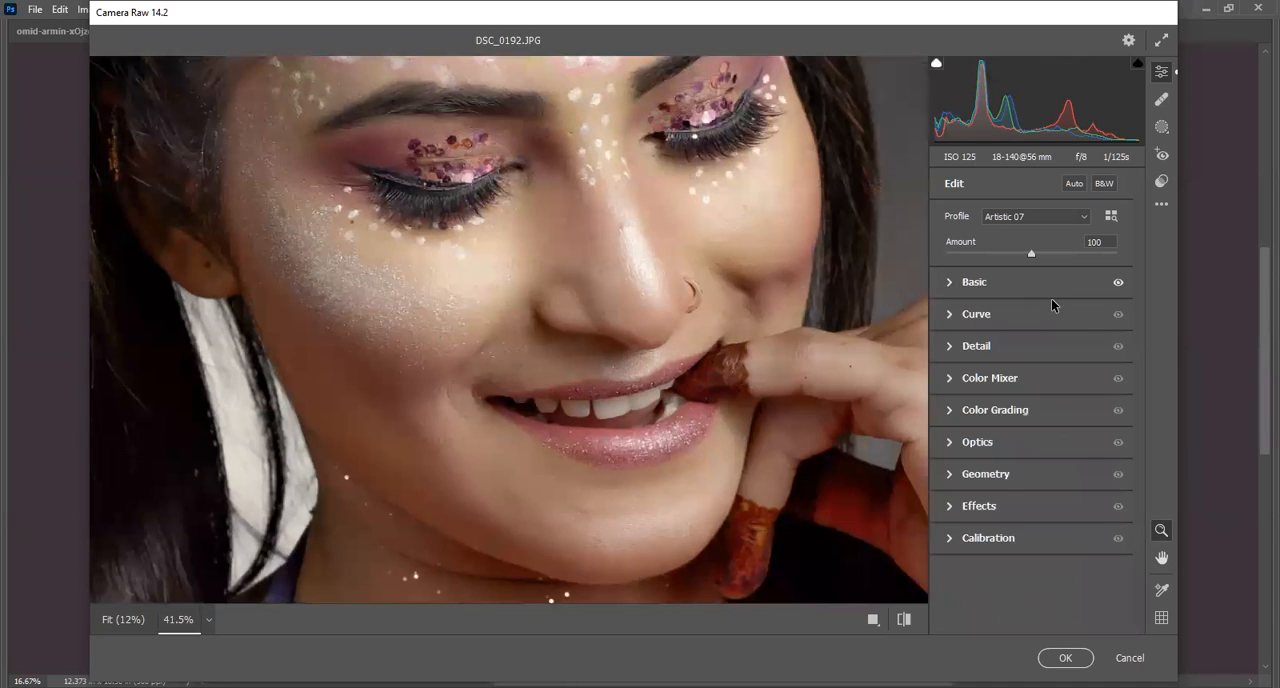
mouse_move(1051, 300)
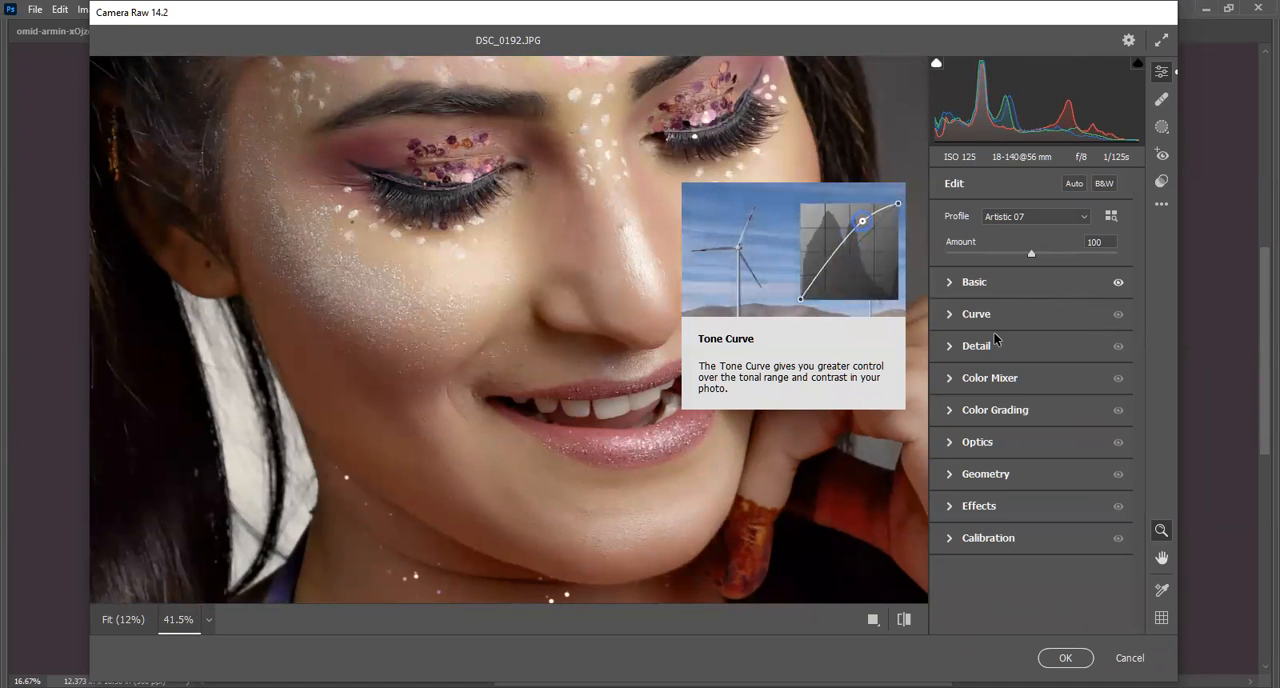
key("space")
left_click_drag(508, 222, 571, 573)
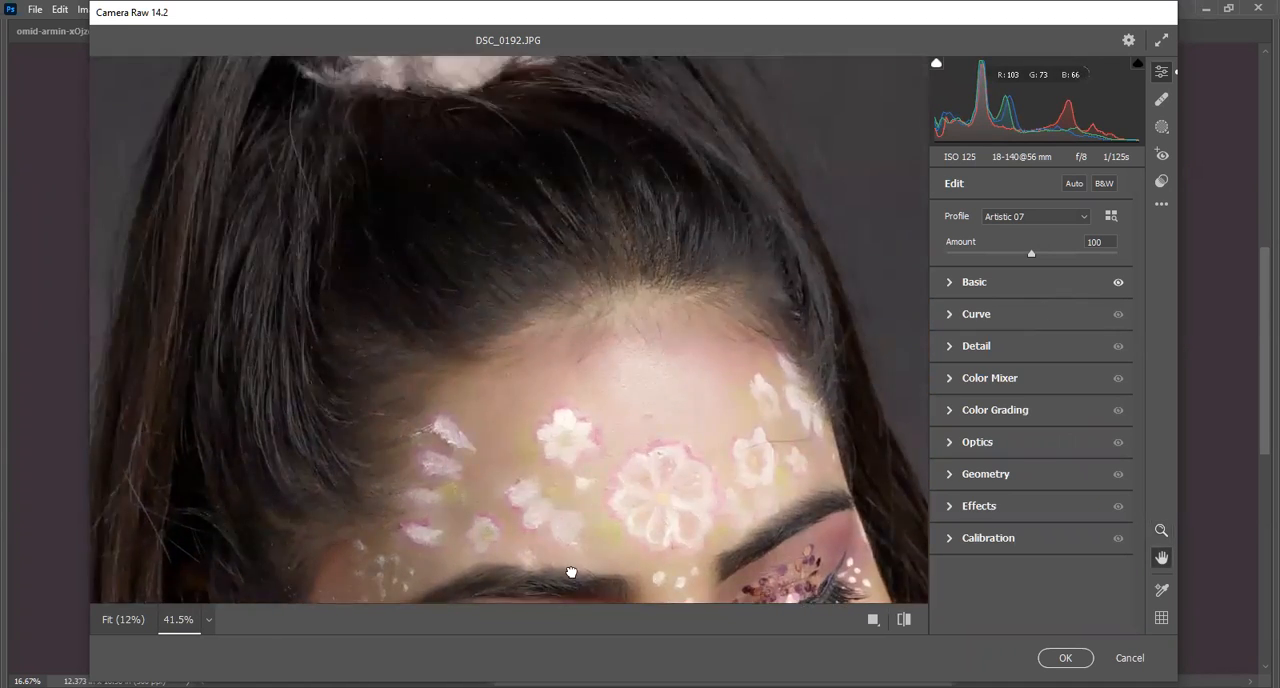
left_click_drag(488, 146, 238, 319)
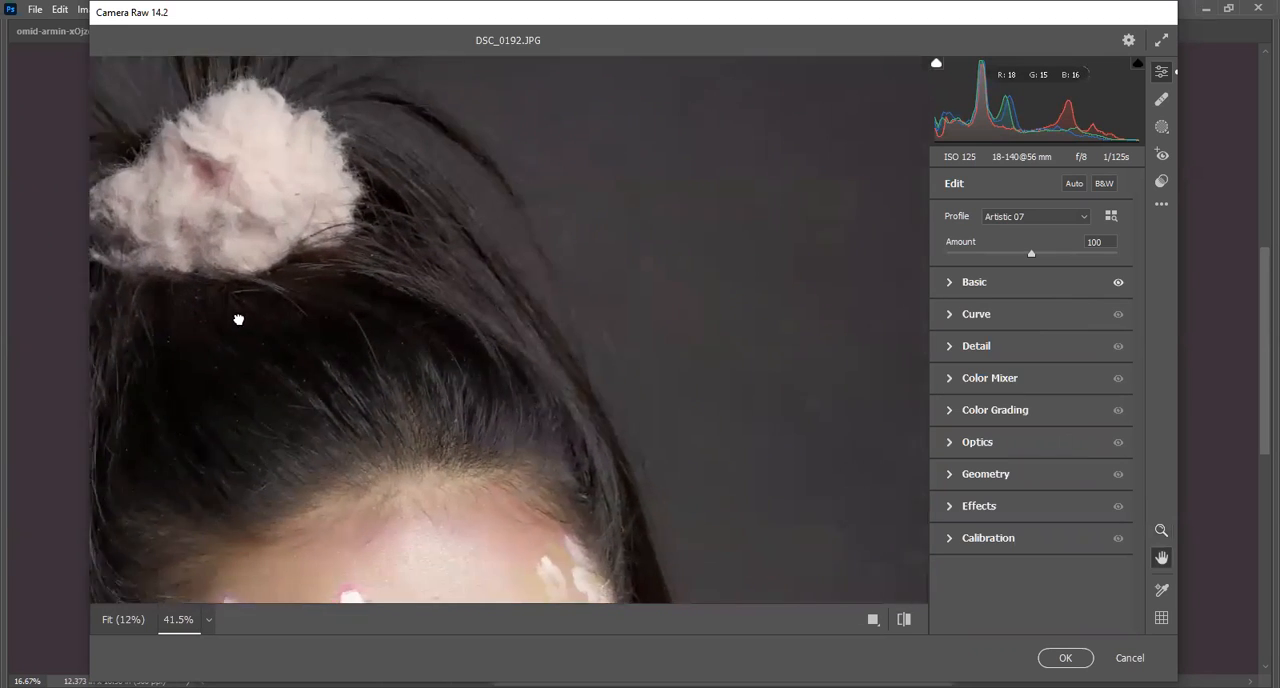
key("z")
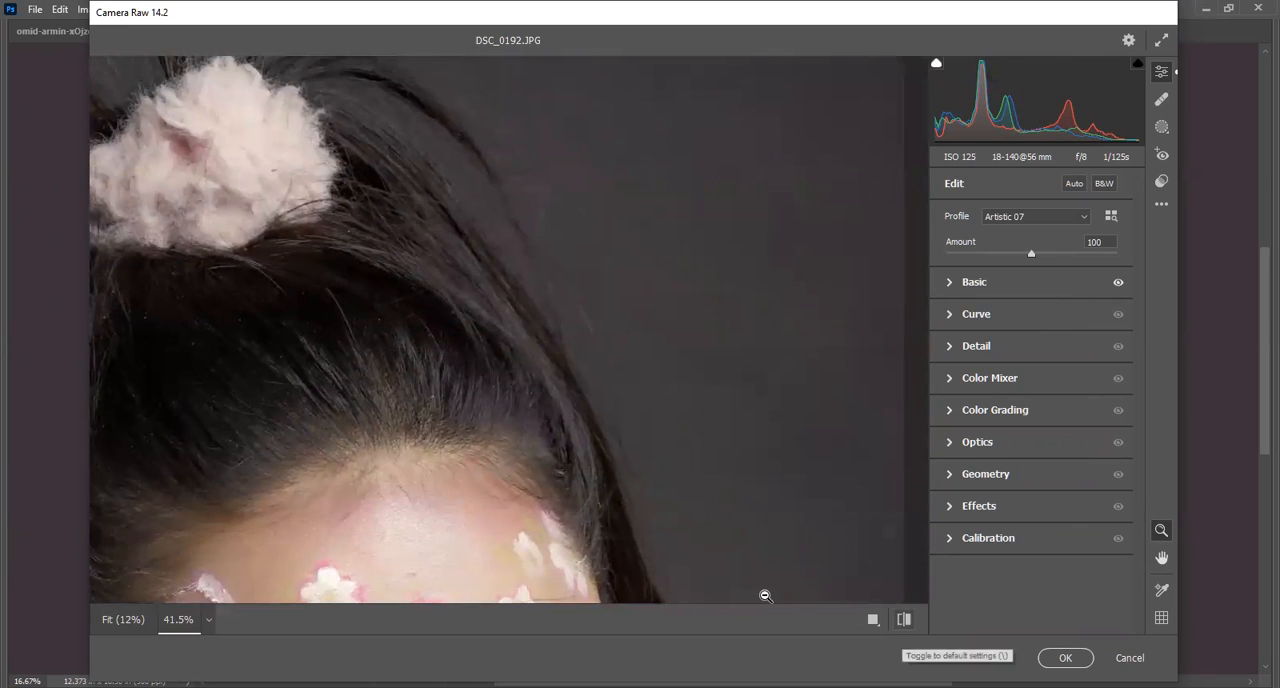
key("backslash")
key("backslash")
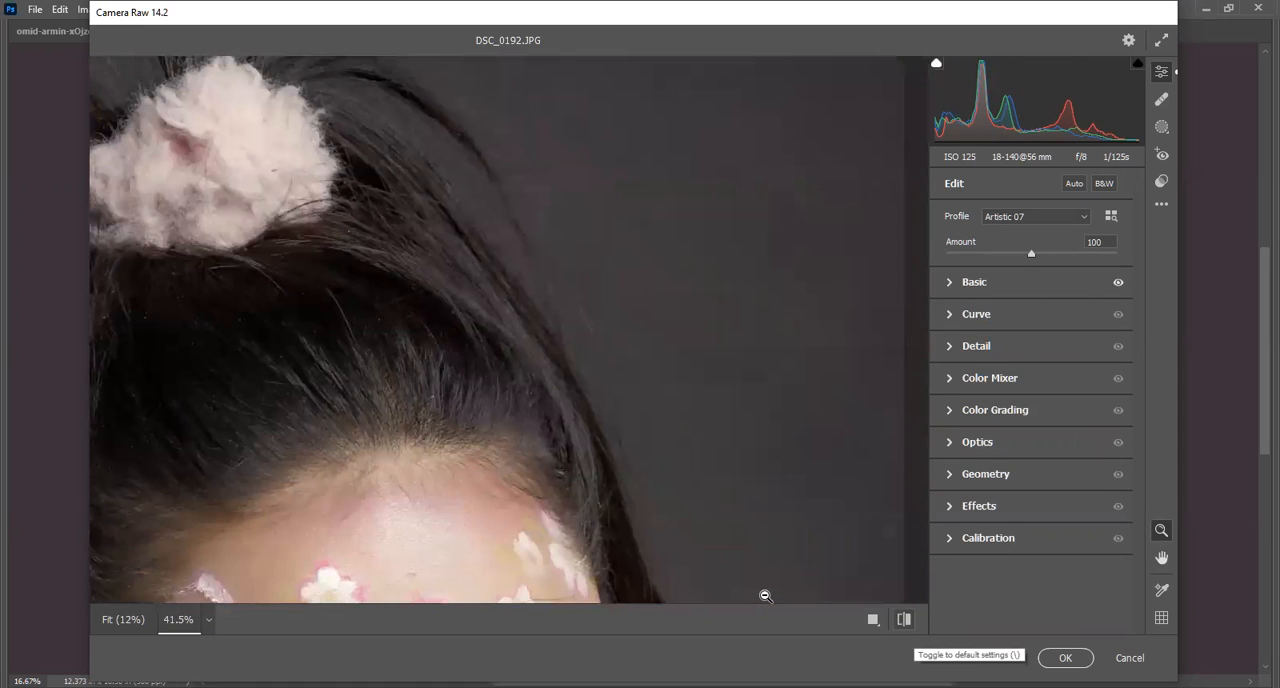
key("backslash")
key("backslash")
Examine the edited face, hand, hair and hair accessory up close, and return to the full portrait.
key("h")
left_click_drag(664, 442, 676, 209)
key("z")
key("space")
left_click_drag(747, 442, 783, 222)
left_click_drag(656, 522, 608, 208)
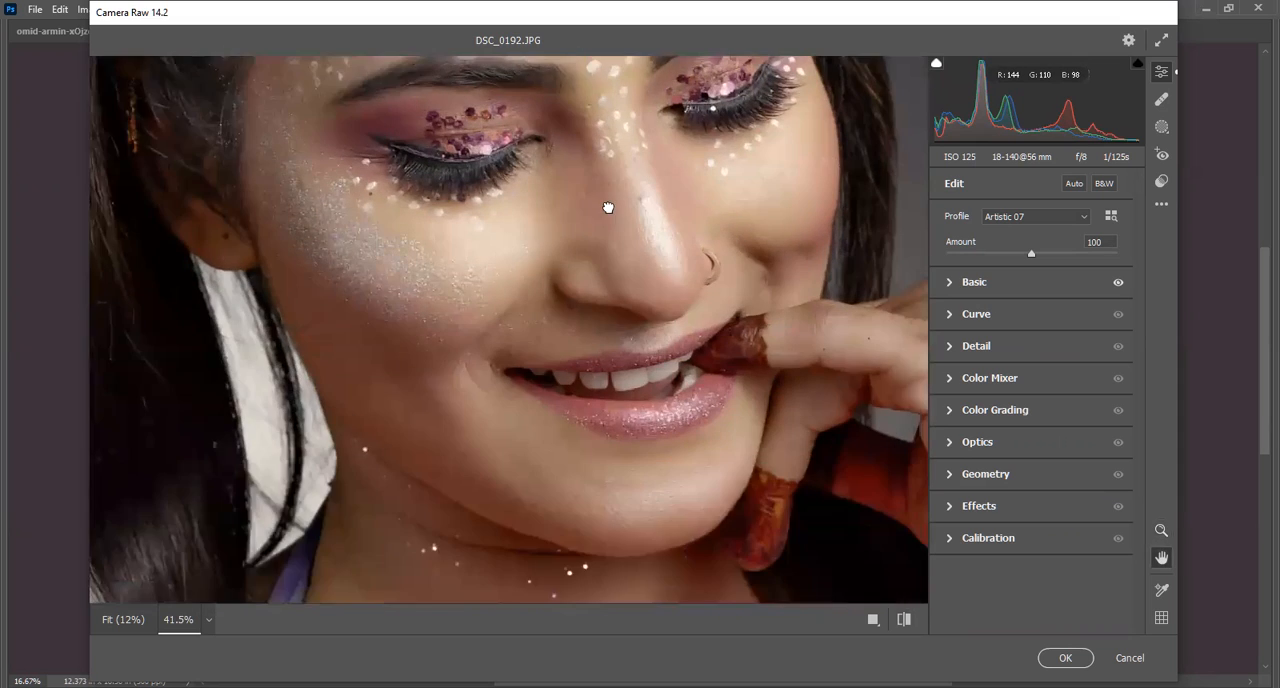
left_click_drag(593, 156, 626, 540)
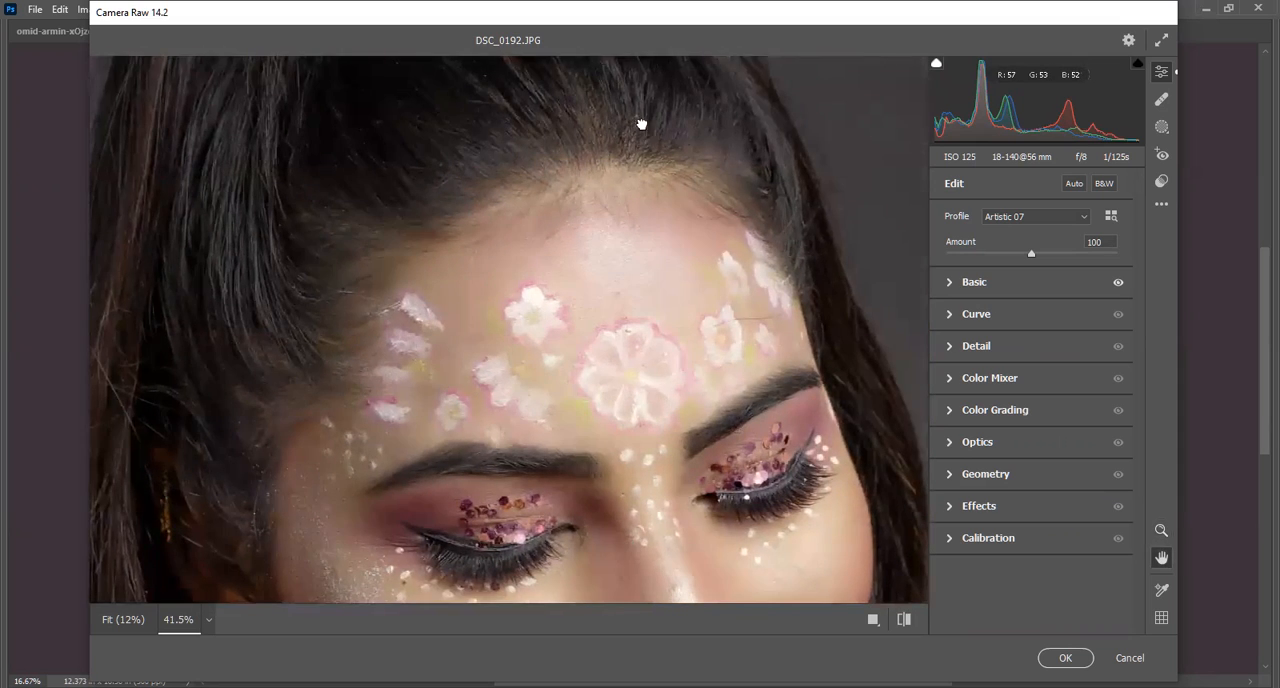
left_click_drag(643, 123, 540, 439)
left_click_drag(396, 439, 651, 297)
left_click_drag(381, 272, 351, 354)
left_click_drag(391, 456, 369, 337)
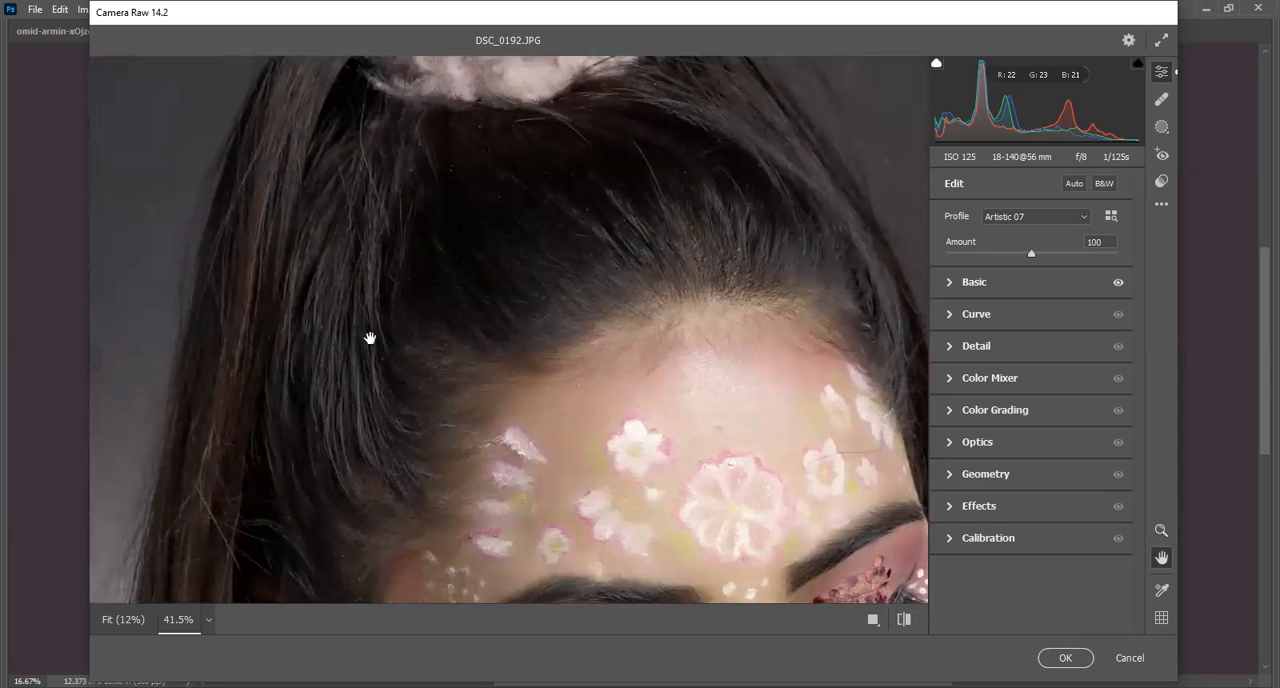
left_click_drag(436, 467, 346, 161)
left_click_drag(646, 529, 386, 230)
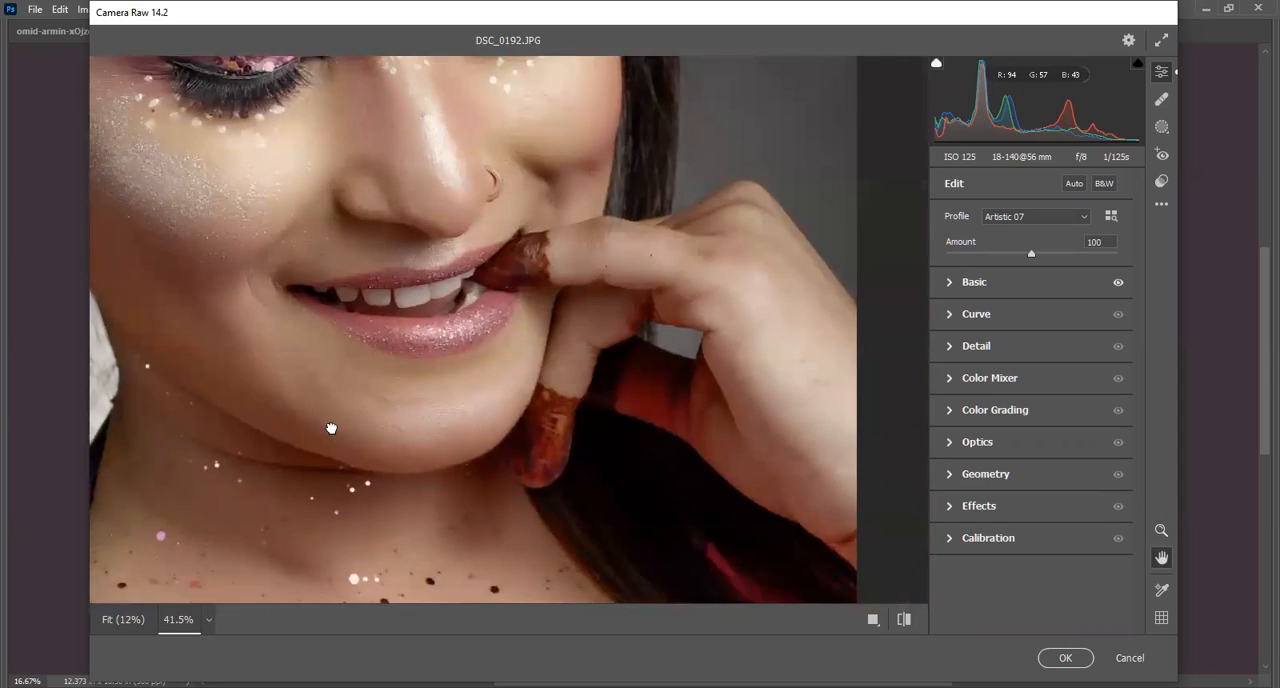
left_click_drag(331, 428, 529, 235)
left_click_drag(318, 231, 643, 551)
left_click_drag(719, 149, 343, 313)
left_click_drag(822, 92, 610, 298)
left_click_drag(473, 178, 726, 406)
left_click_drag(396, 189, 418, 301)
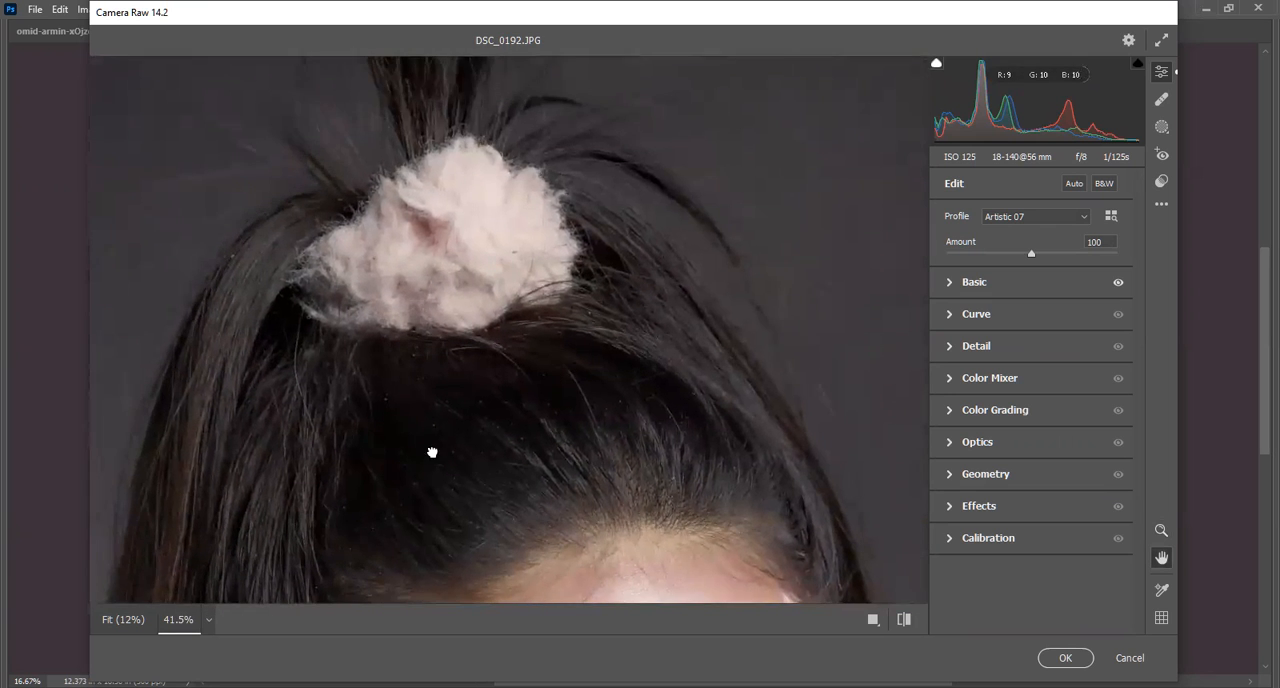
left_click_drag(432, 452, 552, 277)
left_click(617, 440)
left_click(590, 447)
left_click(515, 172)
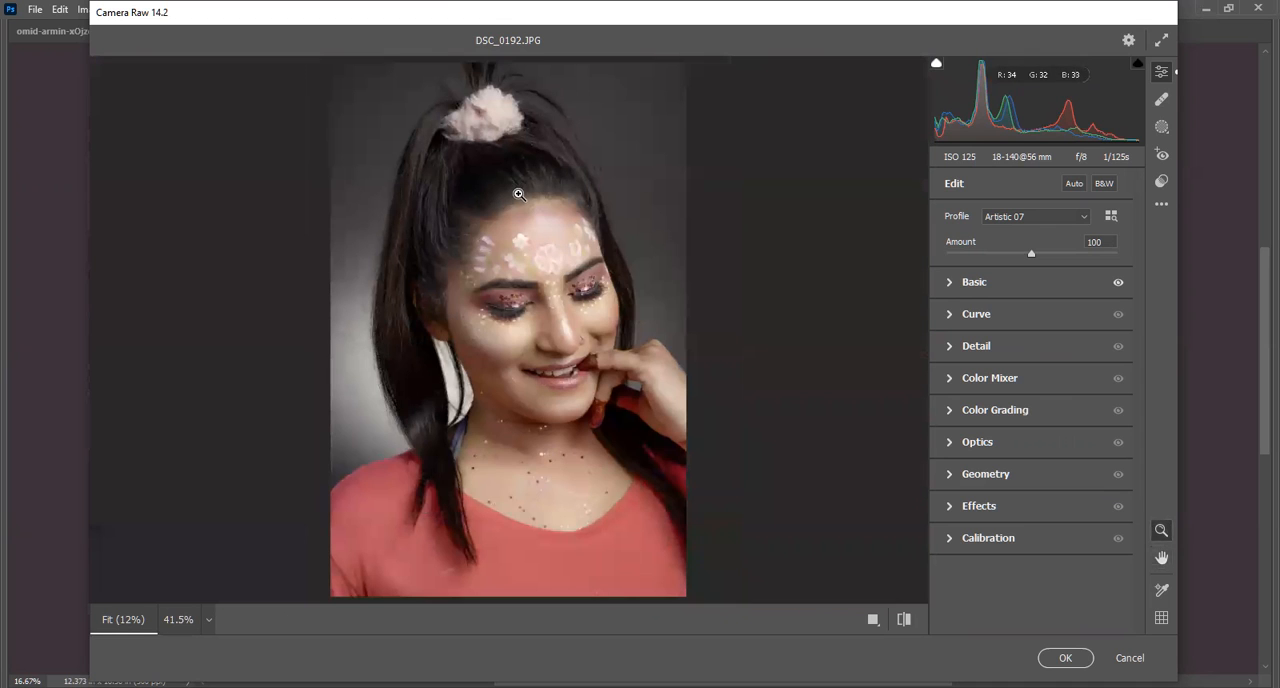
left_click(586, 159)
left_click_drag(586, 159, 601, 122)
left_click(601, 122)
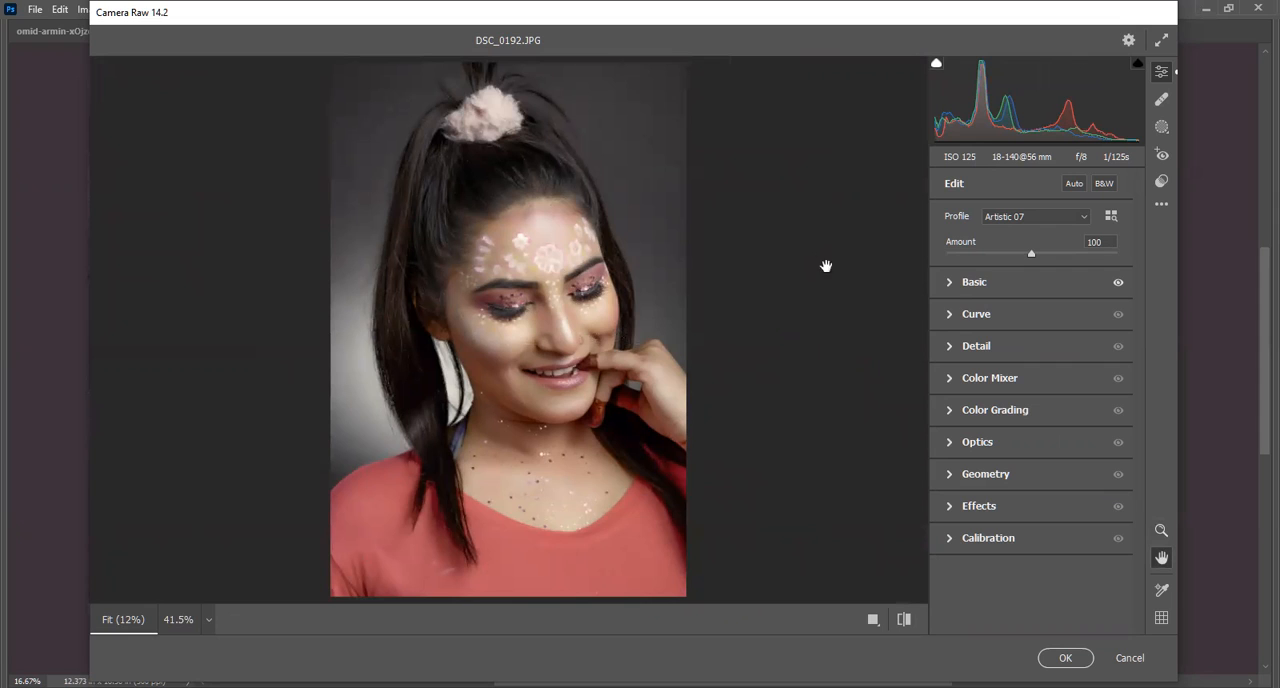
Expand the Curve adjustments and raise the point curve's black point to Output 23 at Input 0.
left_click(950, 317)
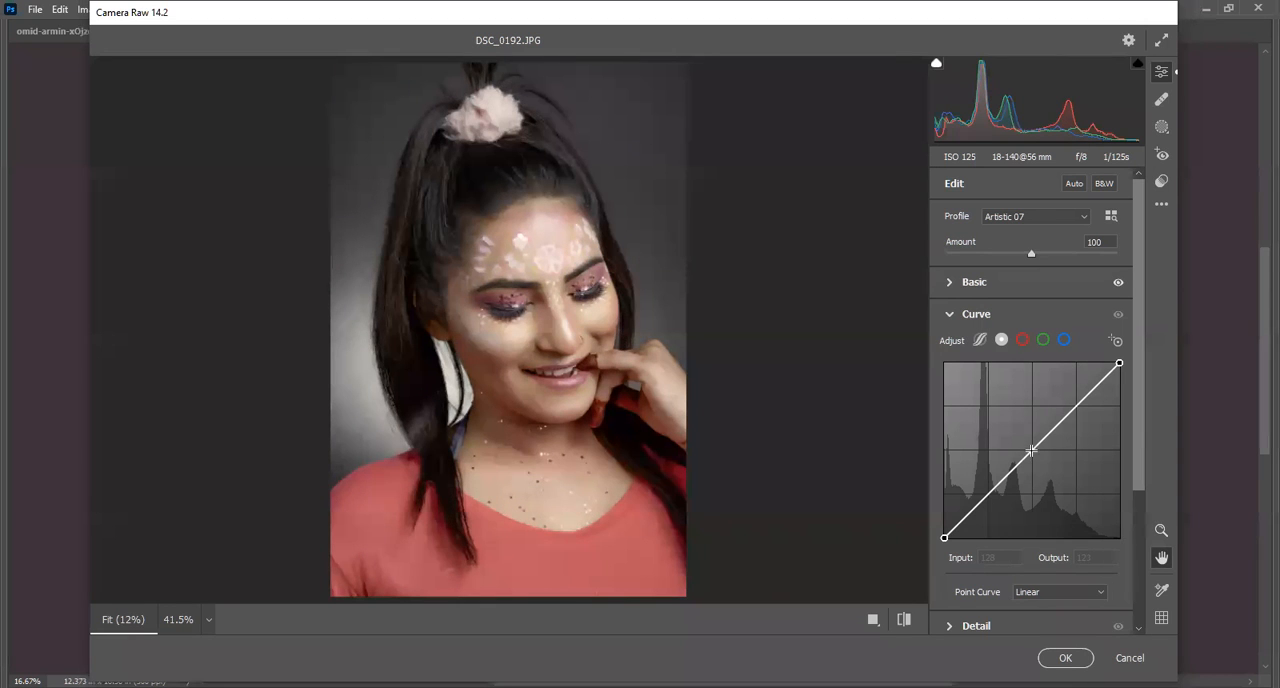
left_click_drag(1031, 450, 944, 521)
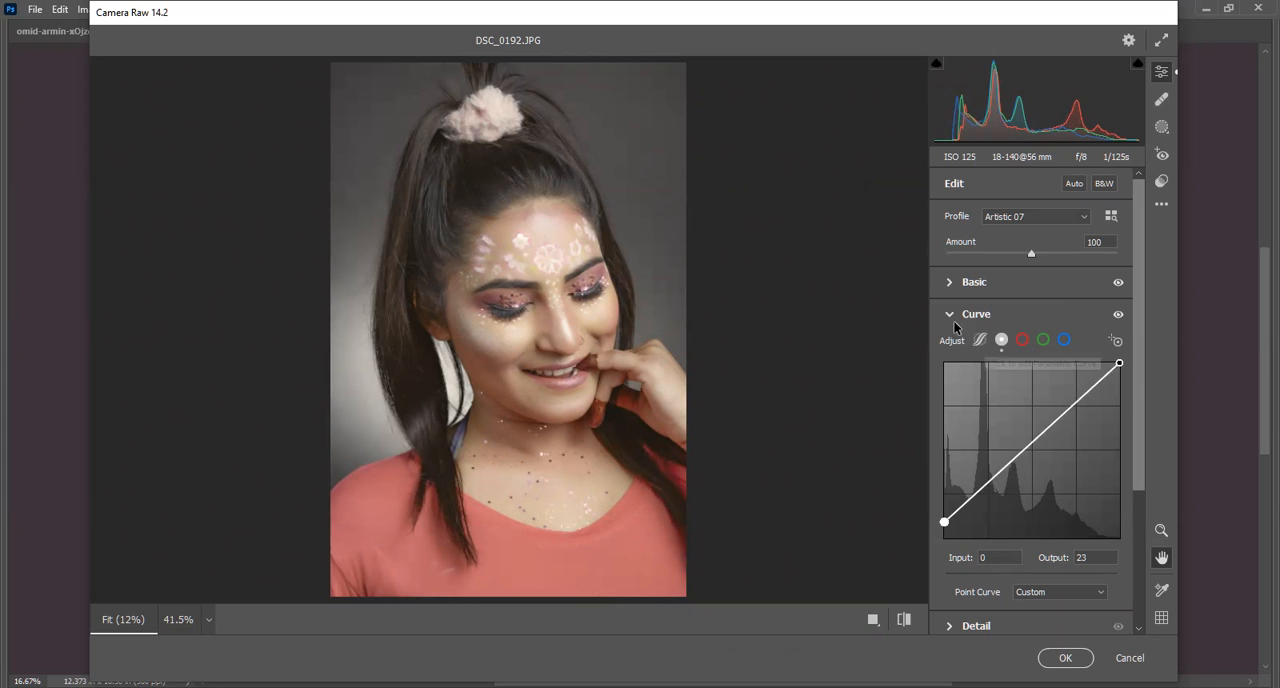
Look through the red, green and blue channel curves.
left_click(1027, 343)
left_click(1043, 341)
left_click(1064, 341)
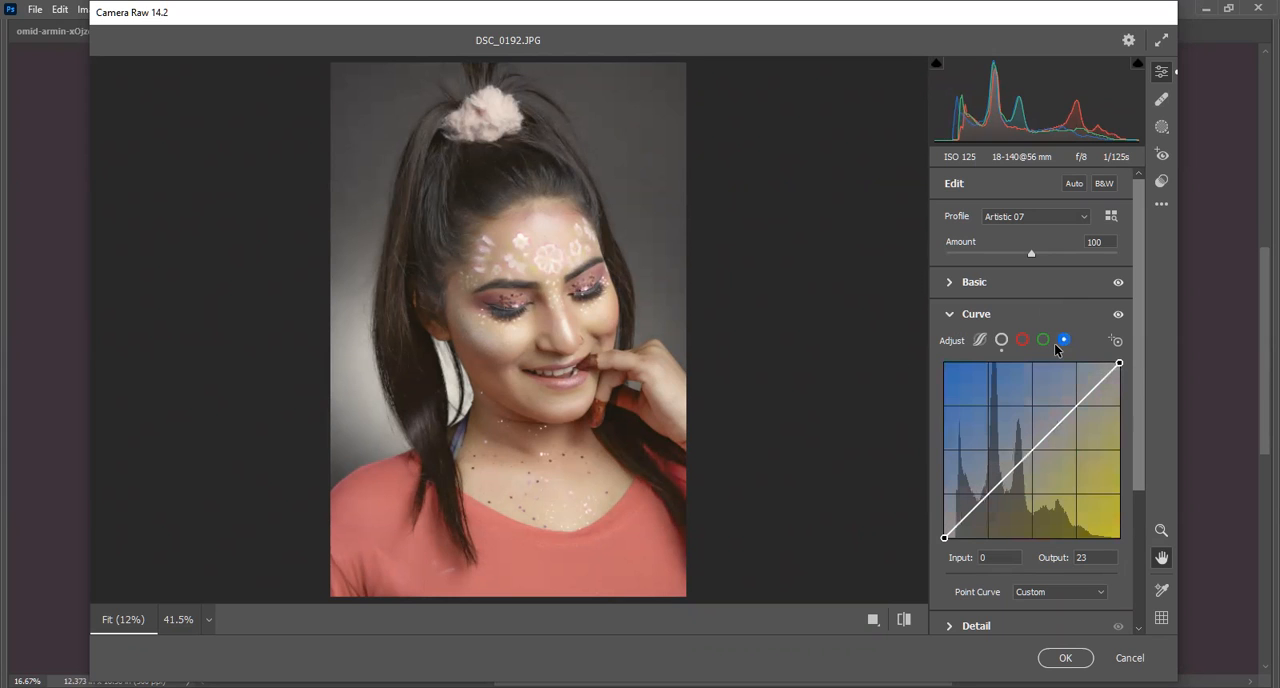
Switch the curve to its parametric version, collapse the Curve adjustments and expand the Detail adjustments.
left_click(1002, 340)
left_click(979, 341)
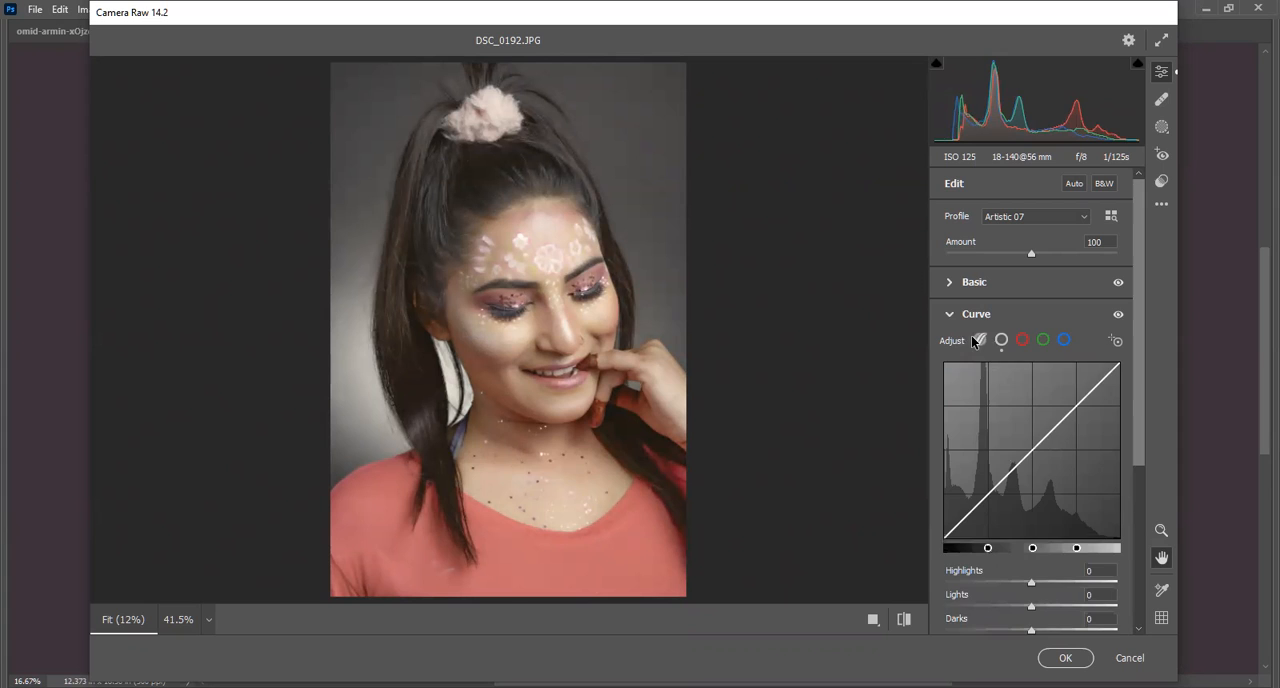
left_click(949, 315)
left_click(950, 347)
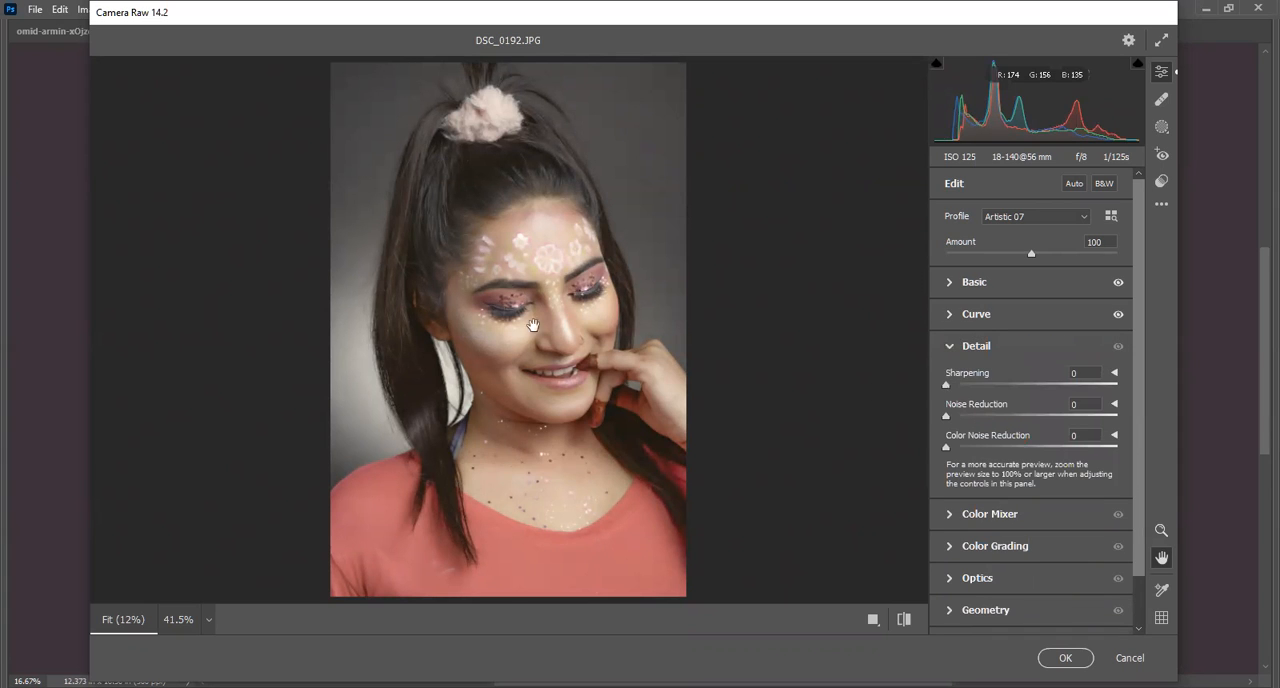
Set the Sharpening amount to 114 while judging the effect on the face up close.
left_click(178, 620)
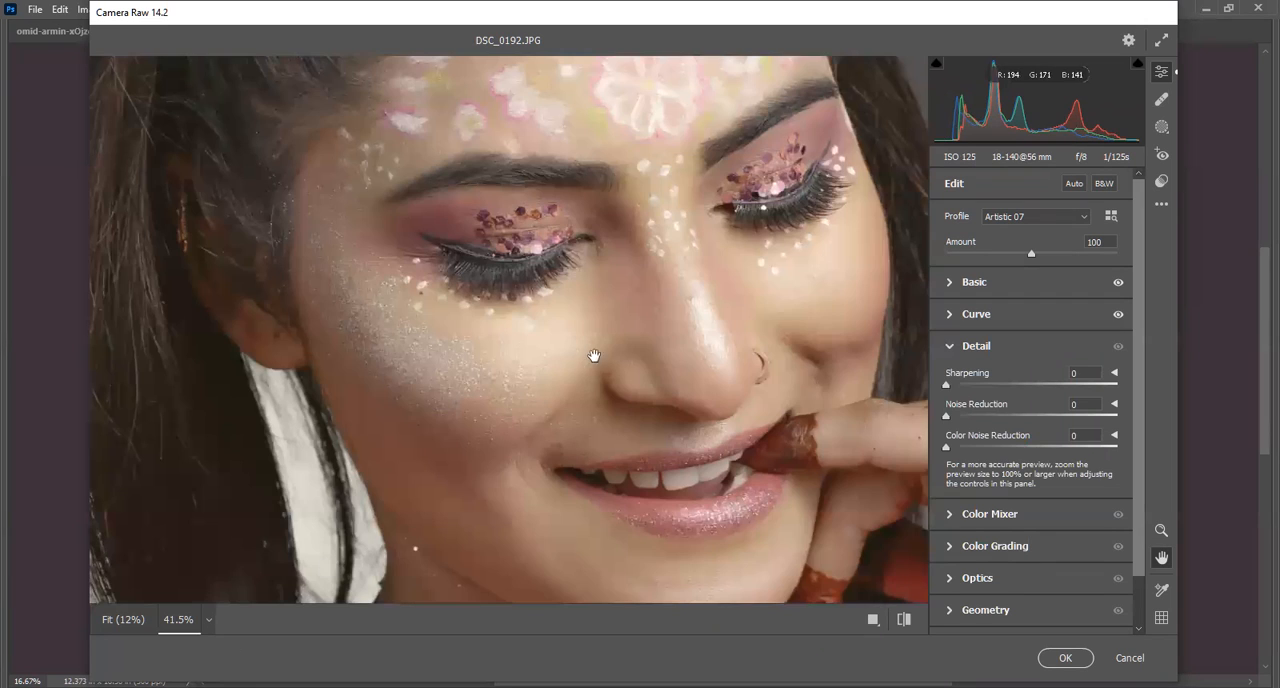
mouse_move(626, 323)
left_mouse_down()
mouse_move(520, 440)
mouse_move(706, 500)
mouse_move(640, 250)
mouse_move(580, 274)
mouse_move(607, 310)
left_mouse_up()
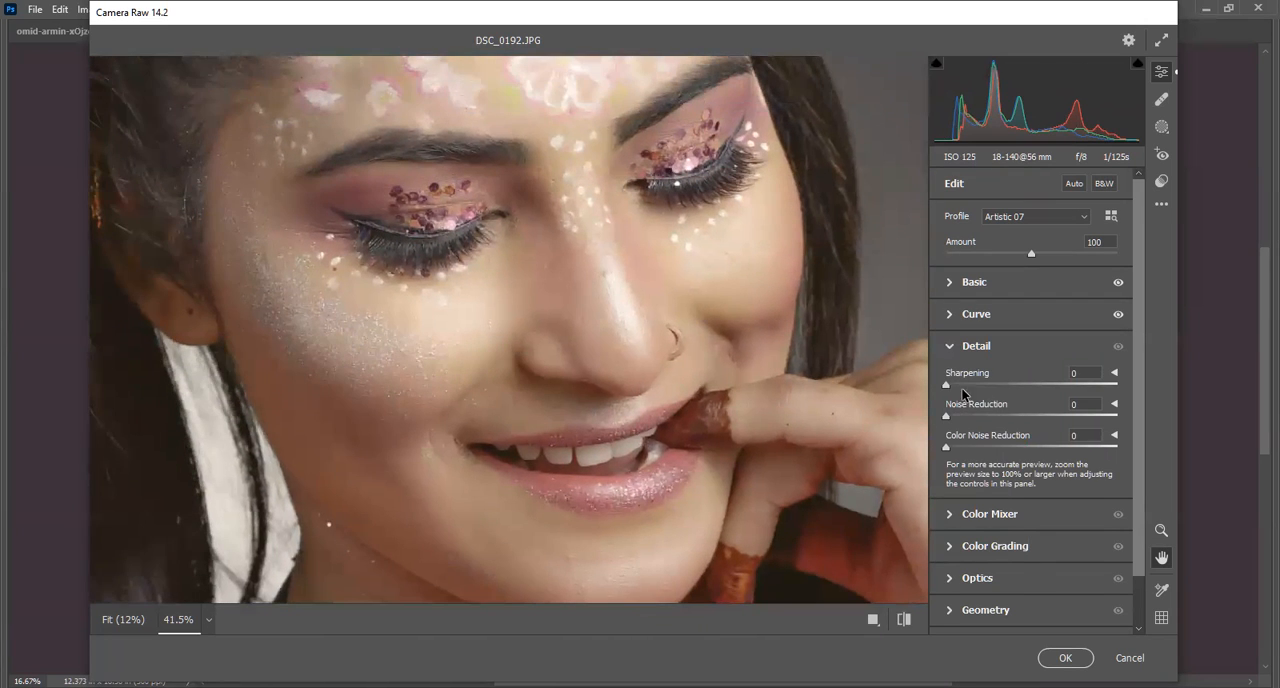
left_click_drag(952, 383, 1011, 395)
left_click_drag(955, 407, 1154, 393)
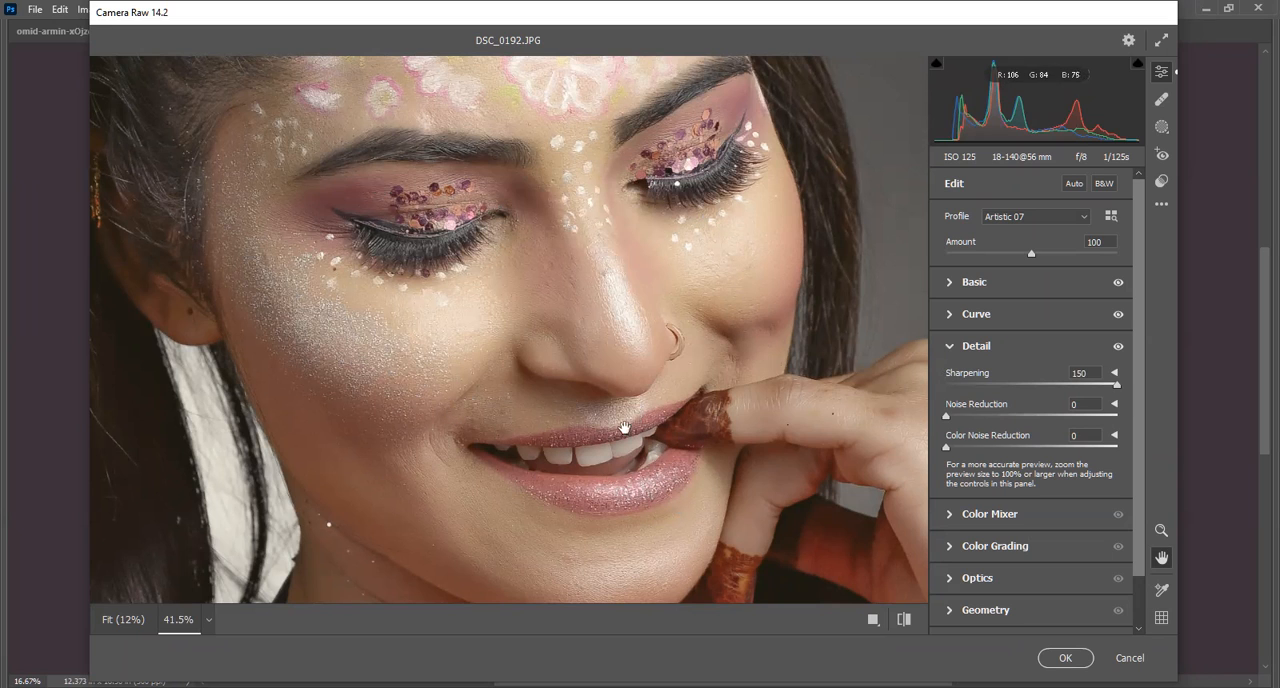
left_click_drag(1120, 390, 1078, 407)
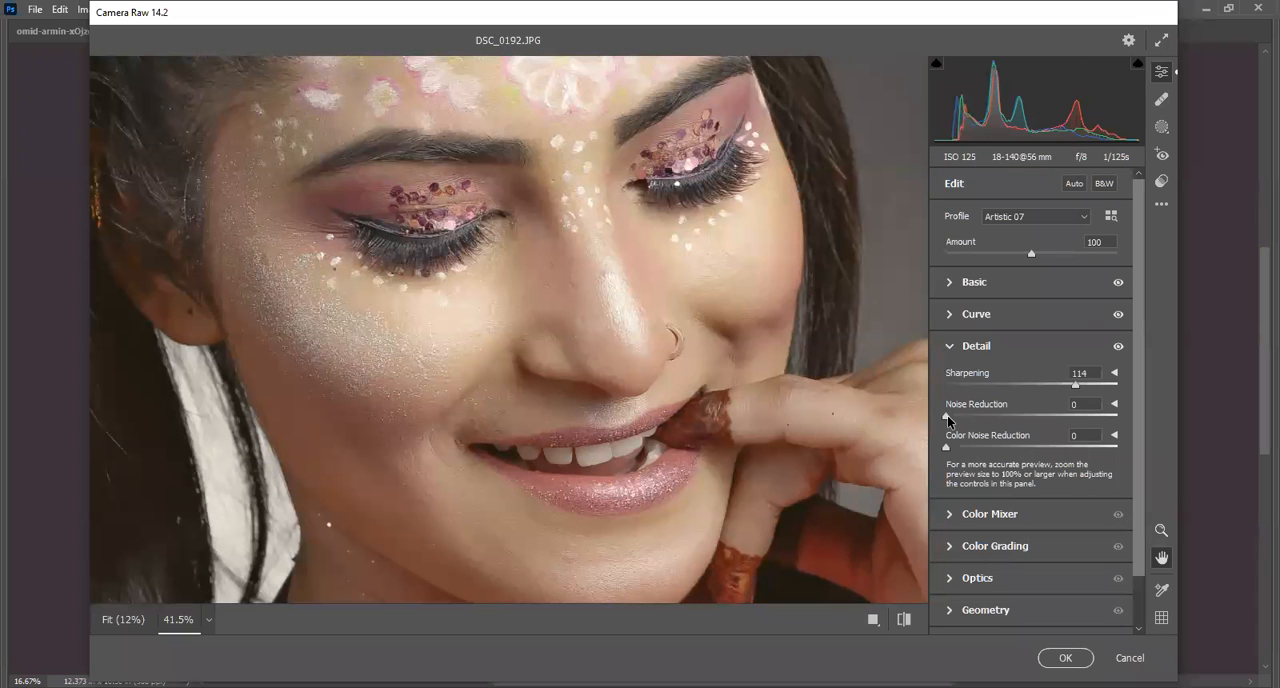
Try a strong Noise Reduction on the skin, return it to 0 and look at its Detail and Contrast options.
left_click_drag(948, 420, 1173, 432)
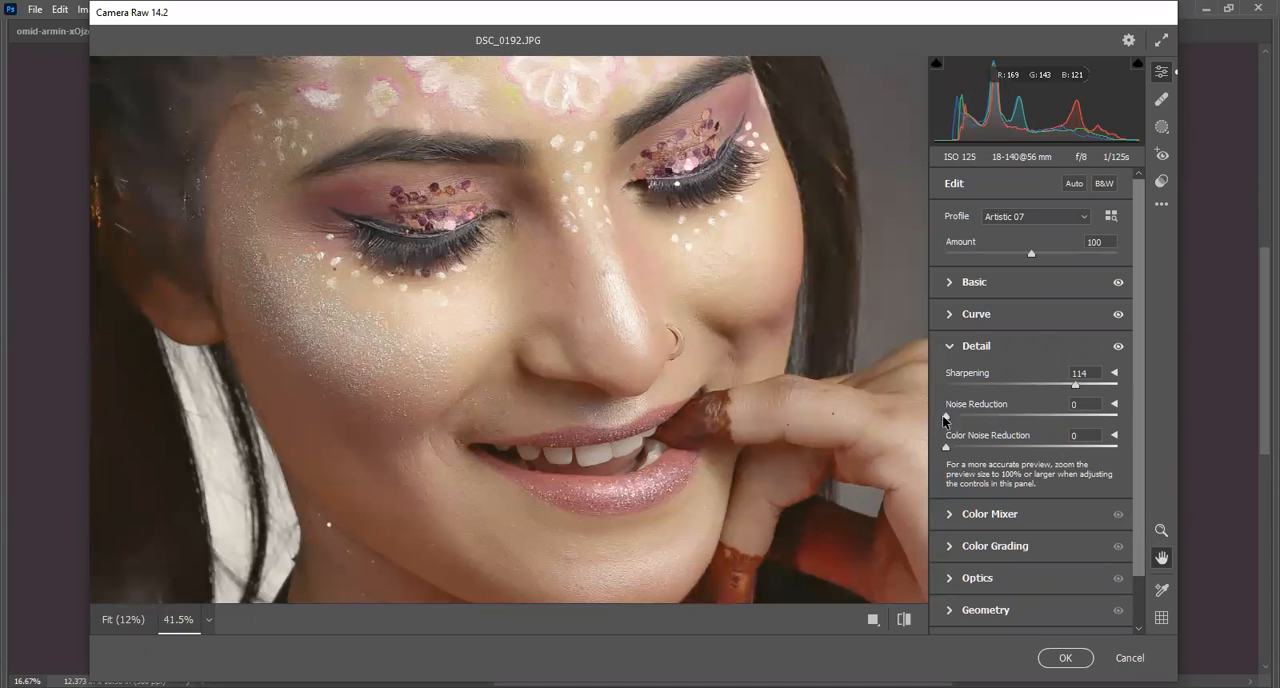
left_click_drag(1117, 415, 843, 437)
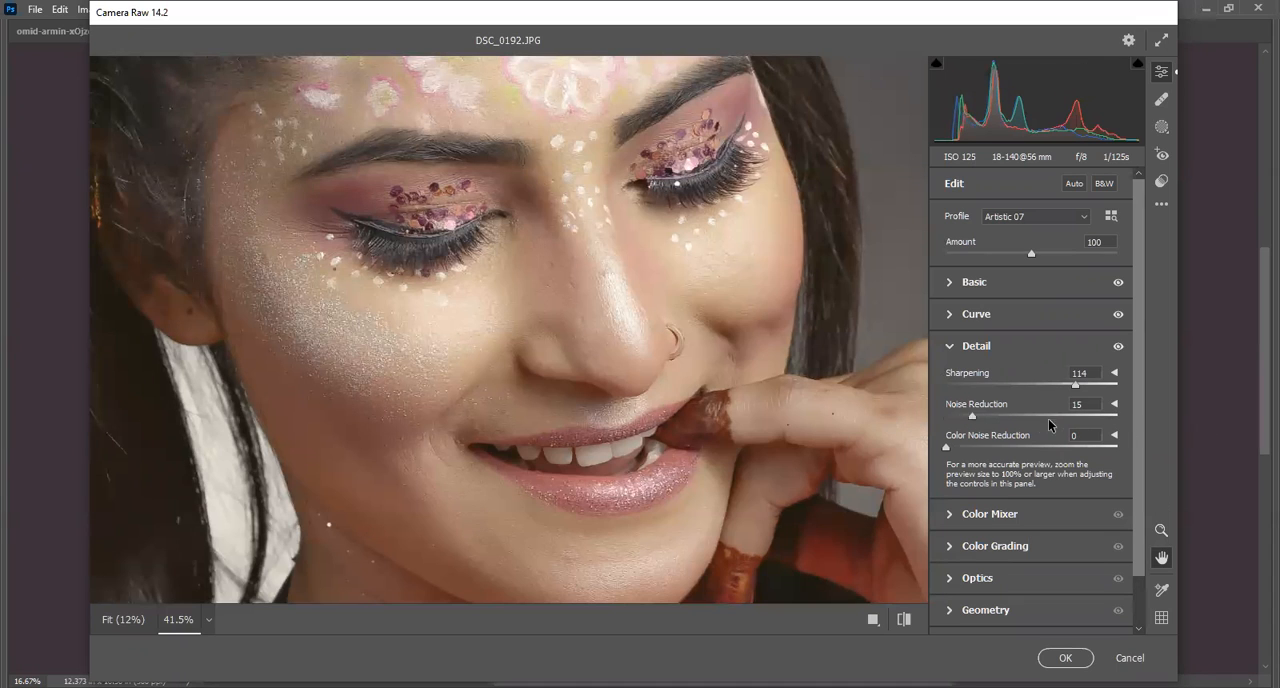
left_click(1115, 405)
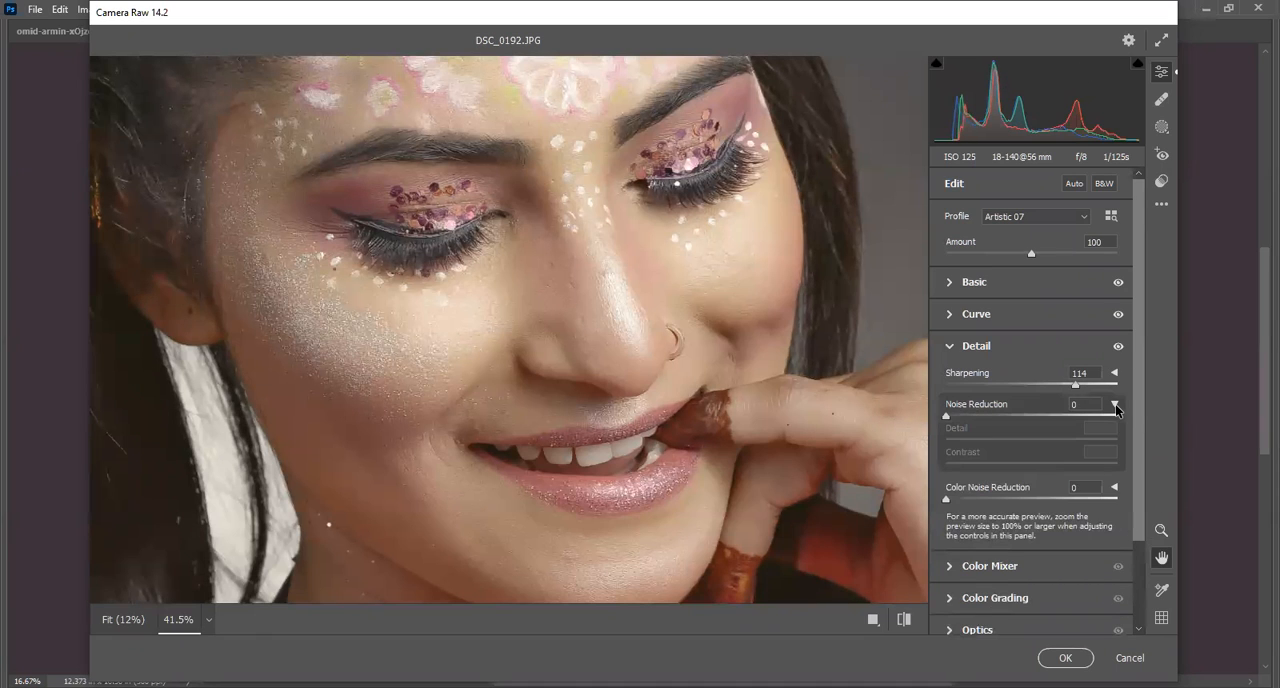
left_click(1115, 406)
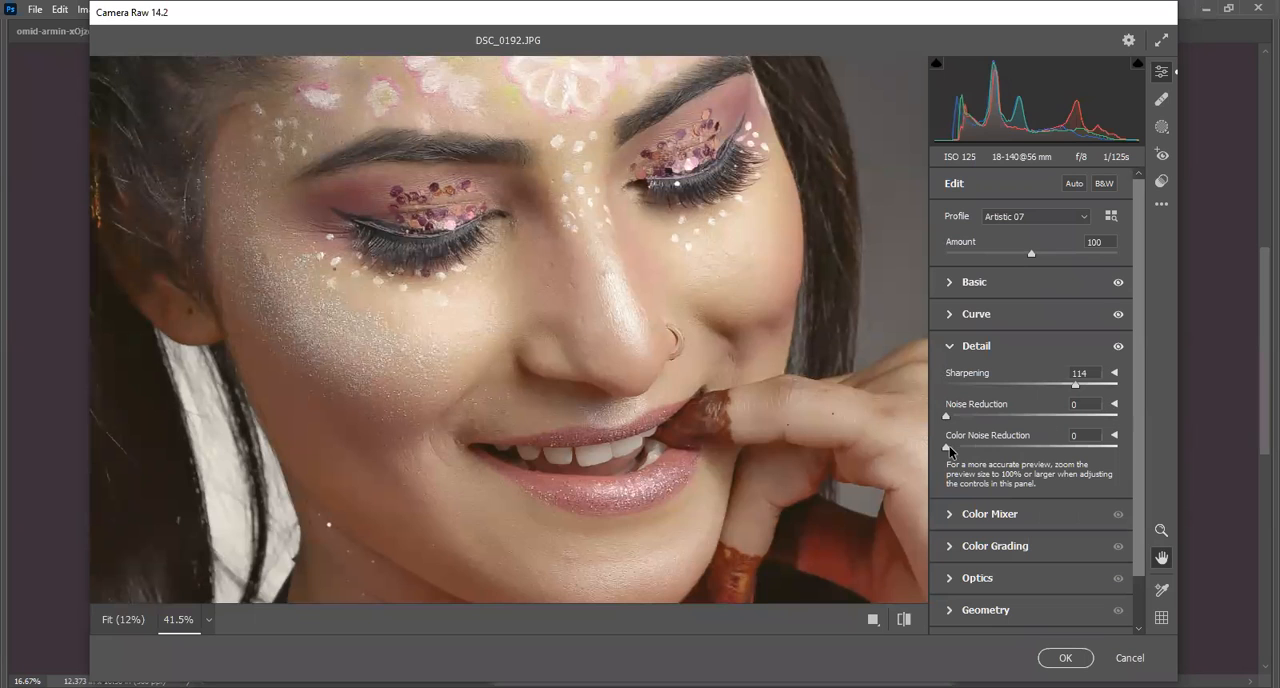
Set Noise Reduction to 11 and check the smoothing on the face.
left_click_drag(956, 416, 942, 452)
left_click_drag(572, 277, 515, 186)
left_click_drag(552, 312, 570, 342)
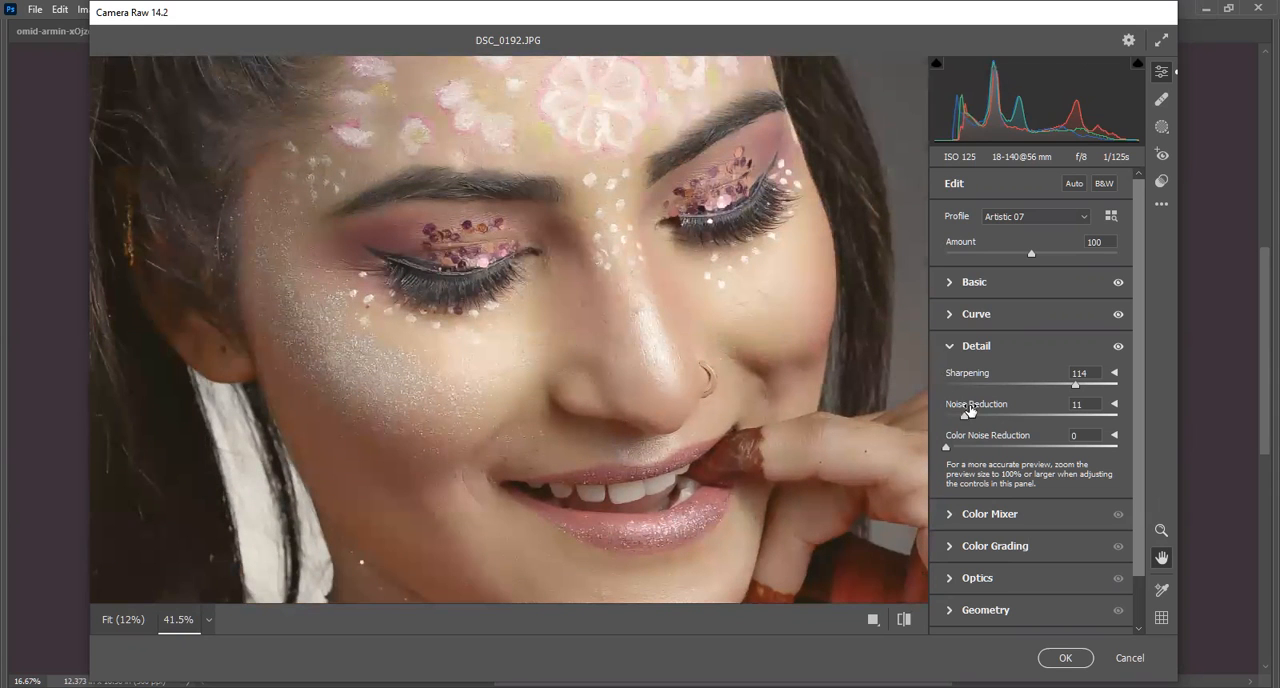
Collapse the Detail adjustments and expand the Color Mixer's HSL luminance controls.
left_click(951, 350)
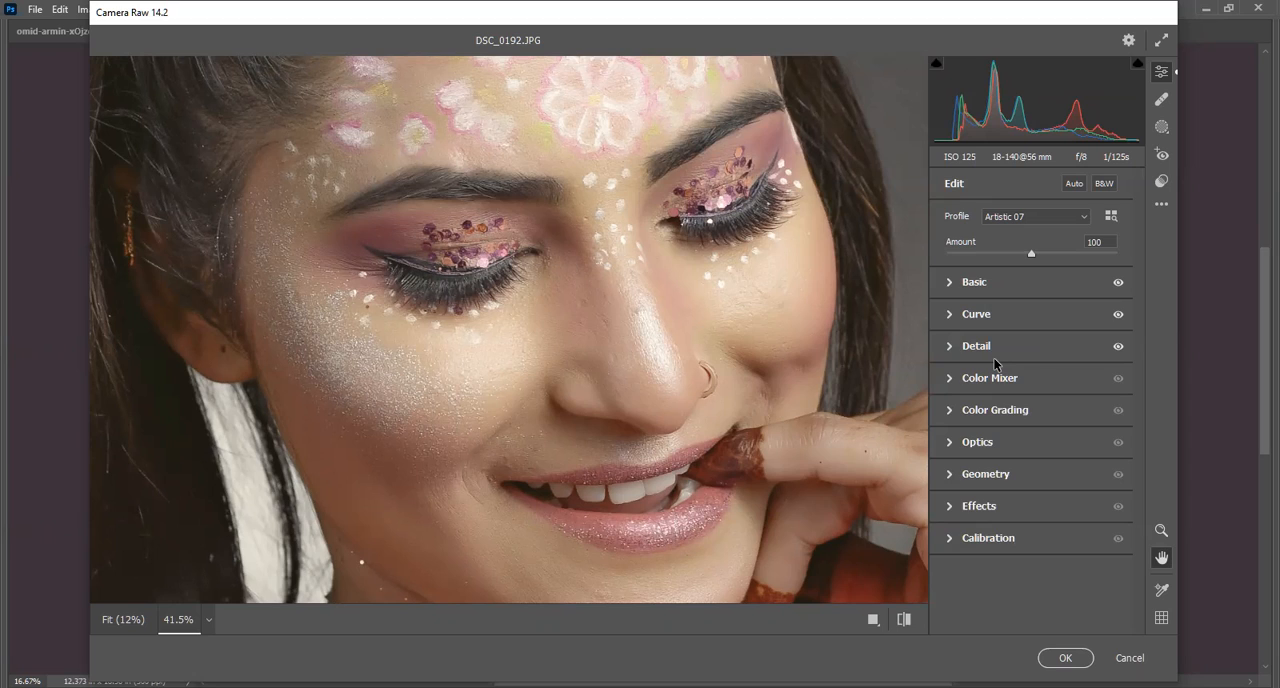
left_click(953, 389)
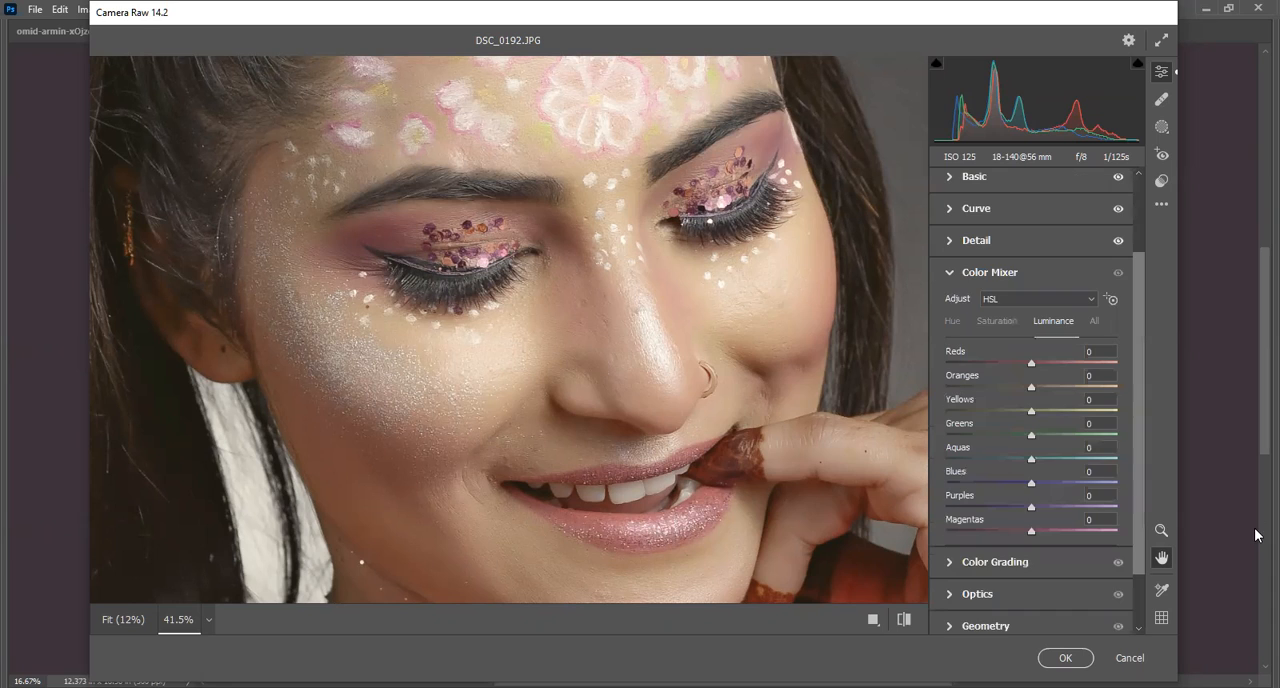
left_click(1255, 530)
Try a Reds luminance of +28 on the skin and reset it to 0.
left_click_drag(1031, 366, 1041, 389)
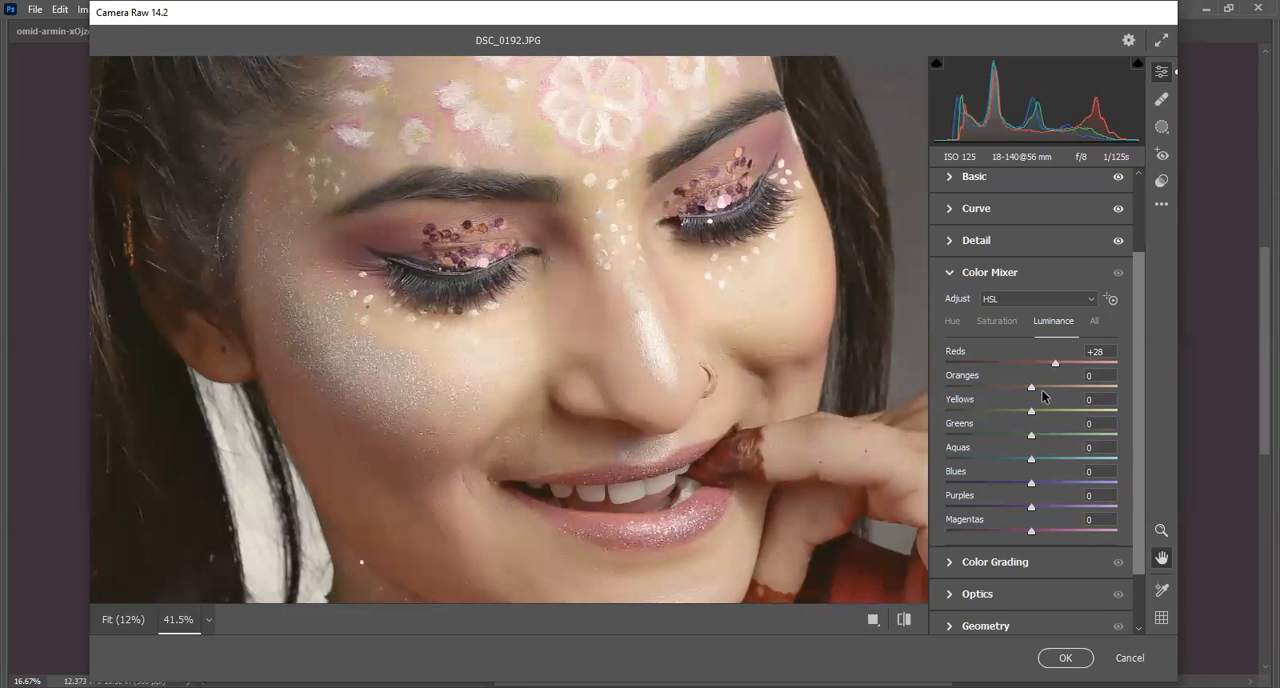
double_click(1003, 350)
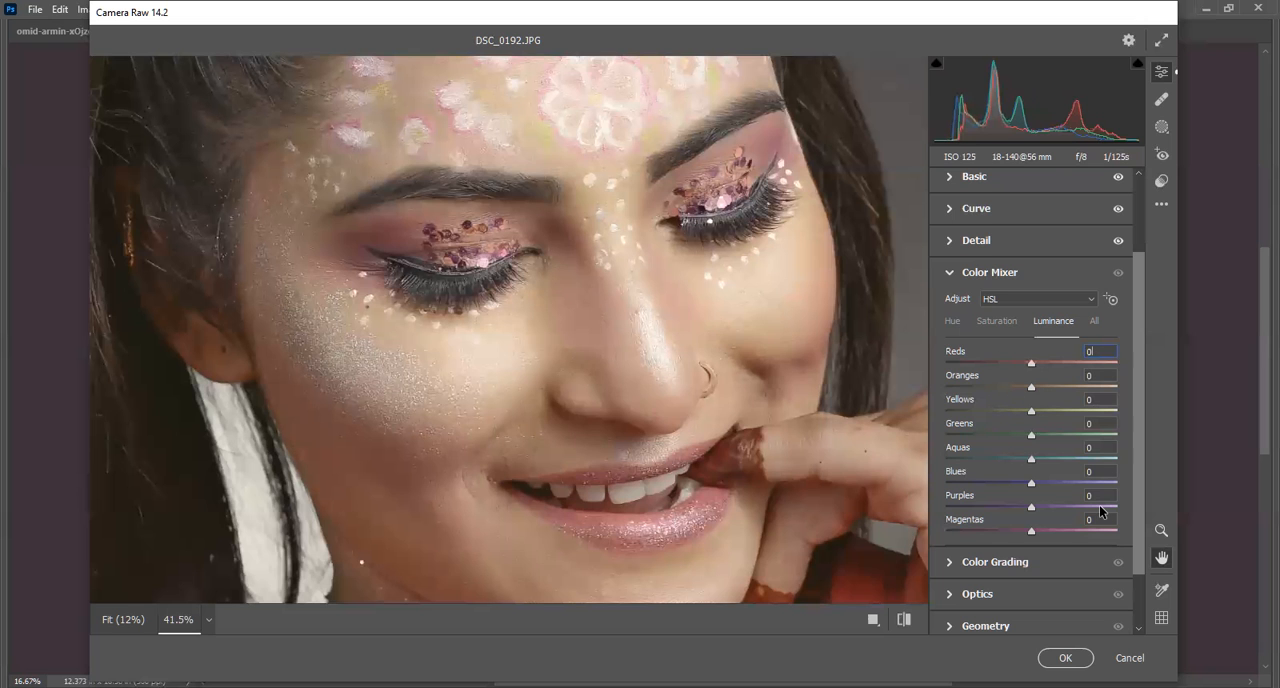
left_click_drag(706, 467, 709, 385)
left_click_drag(644, 281, 668, 507)
left_click_drag(623, 120, 628, 168)
left_click_drag(590, 378, 580, 289)
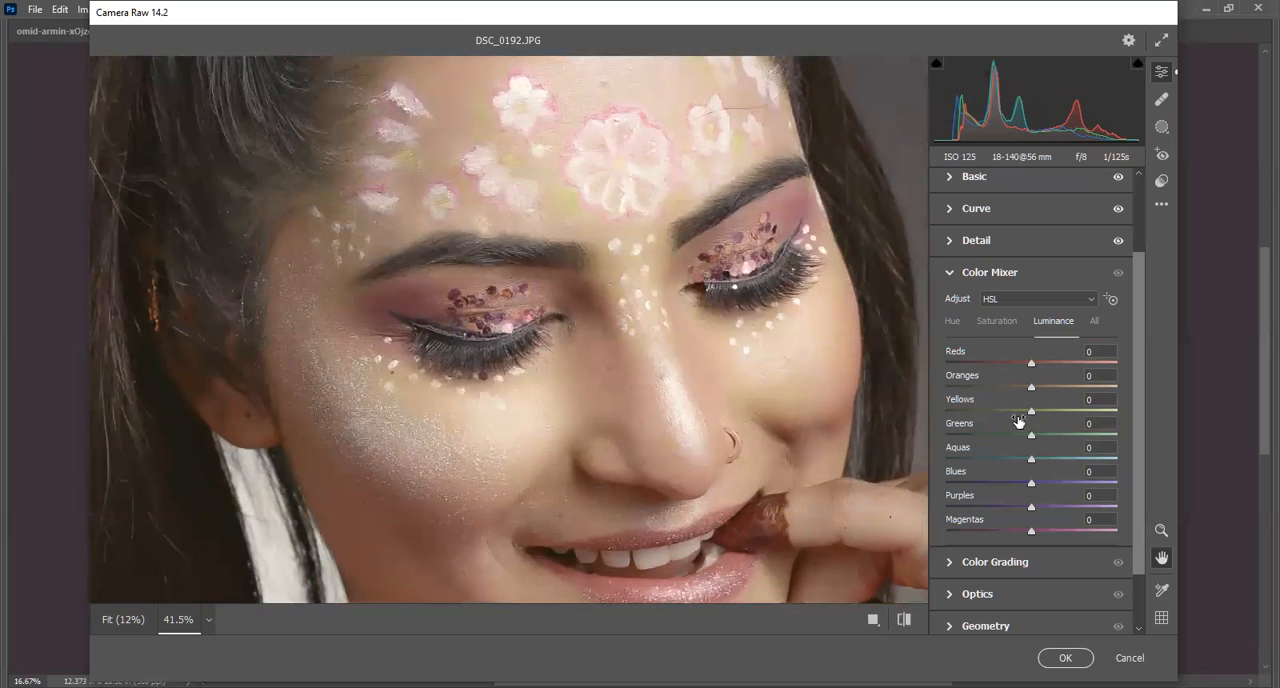
Try an Oranges luminance of -18 on the skin and reset it to 0.
left_click_drag(1031, 388, 1018, 421)
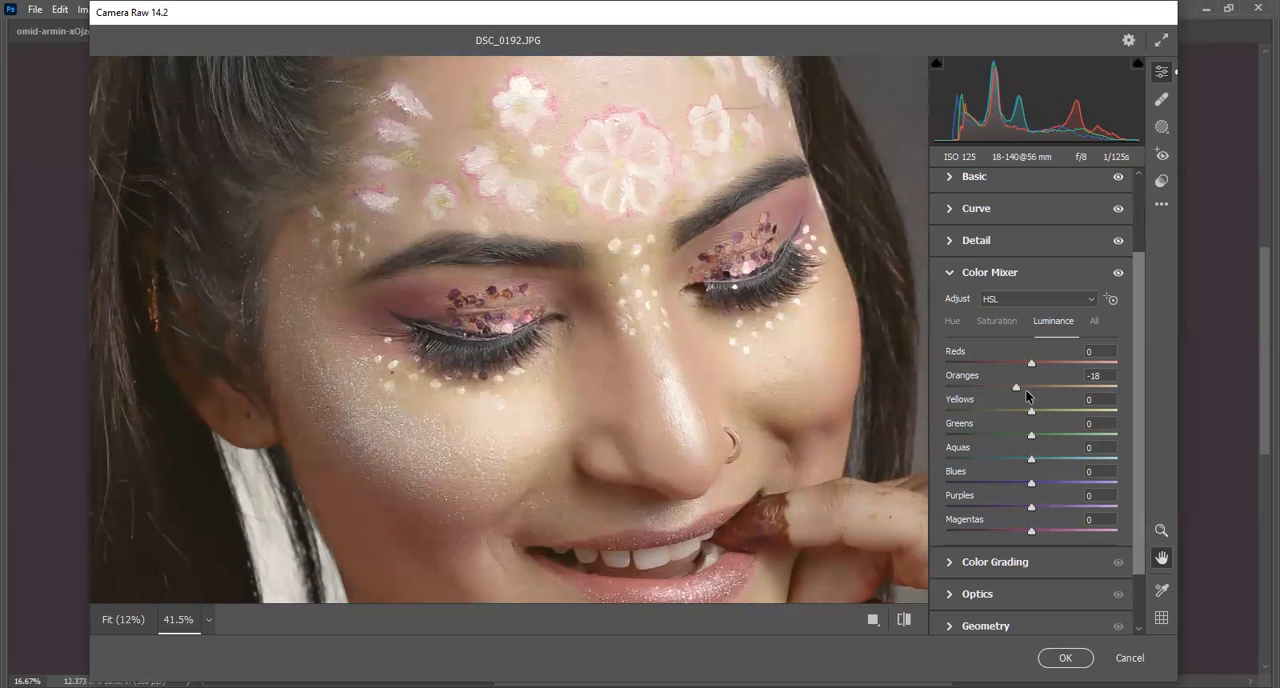
left_click_drag(1015, 389, 1027, 390)
left_click(1098, 376)
double_click(990, 377)
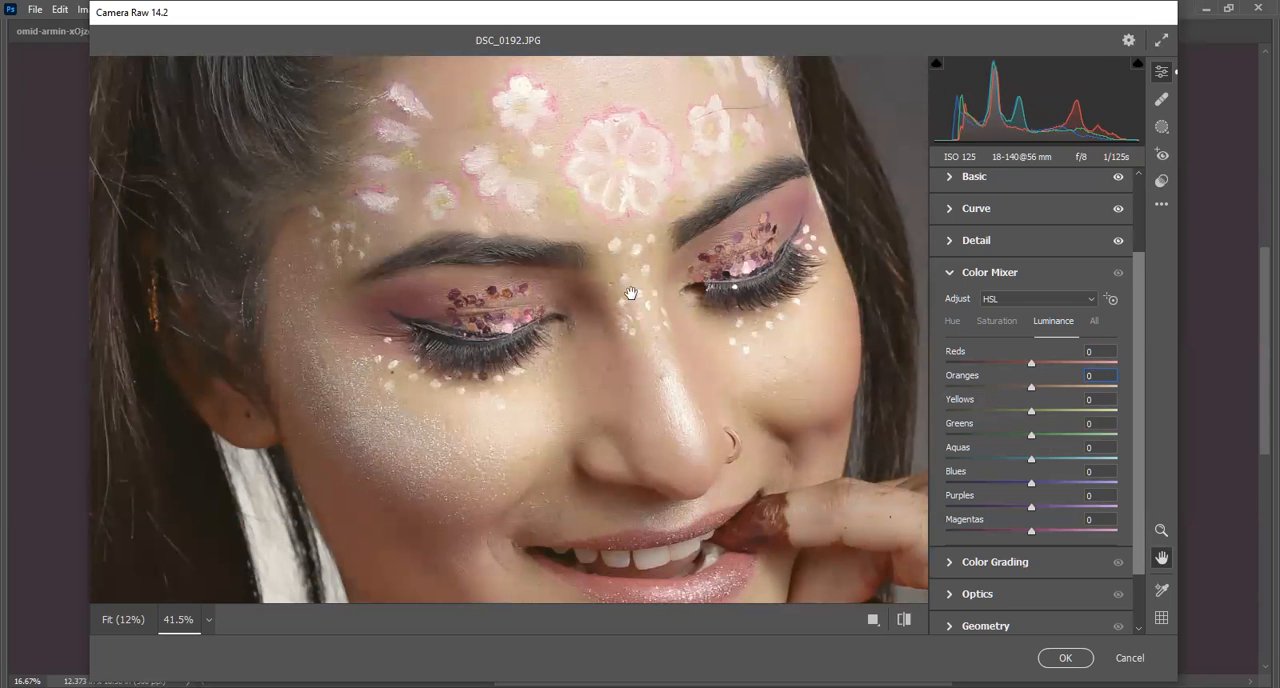
Set the Yellows luminance to +36 in the Color Mixer to brighten the skin.
left_click_drag(602, 474, 463, 151)
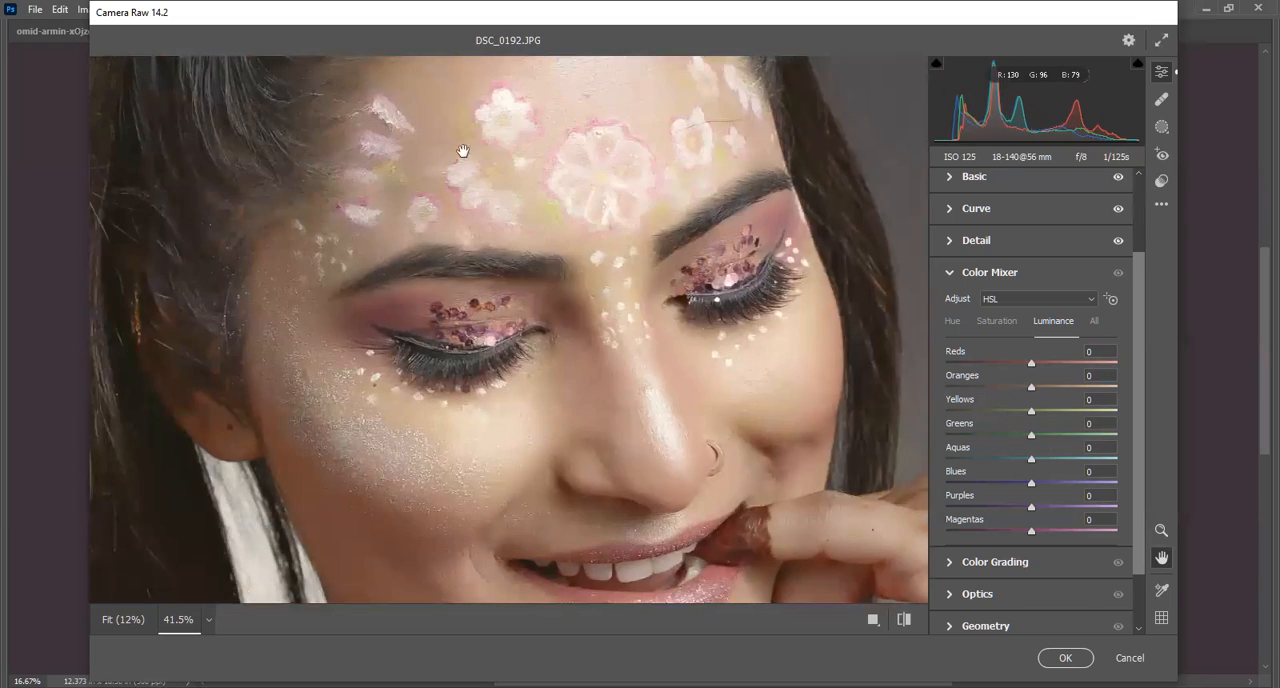
left_click_drag(674, 408, 603, 417)
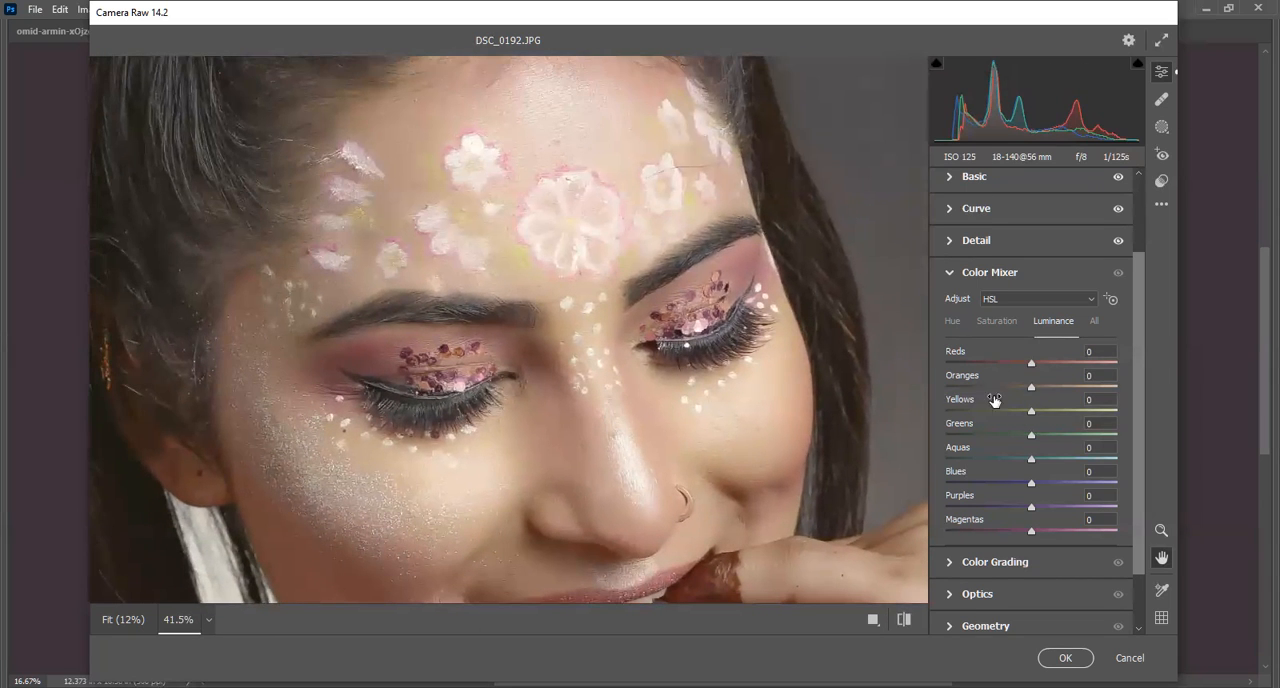
mouse_move(1030, 419)
left_mouse_down()
mouse_move(984, 420)
mouse_move(1057, 422)
mouse_move(1043, 425)
left_mouse_up()
mouse_move(1045, 409)
left_mouse_down()
mouse_move(1082, 413)
mouse_move(1040, 417)
left_mouse_up()
scroll(654, 342, "down", 2)
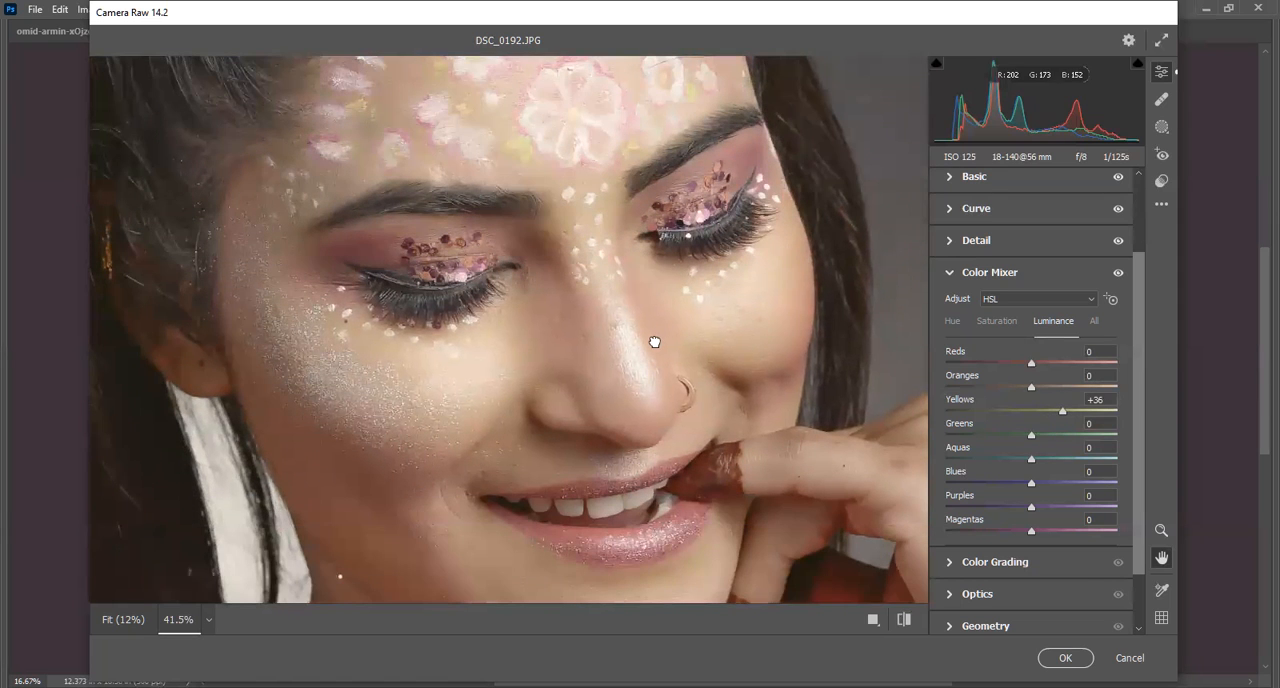
Set the Magentas luminance to +22 and the Purples luminance to -14, and check the forehead, eyes and mouth.
left_click_drag(545, 158, 561, 214)
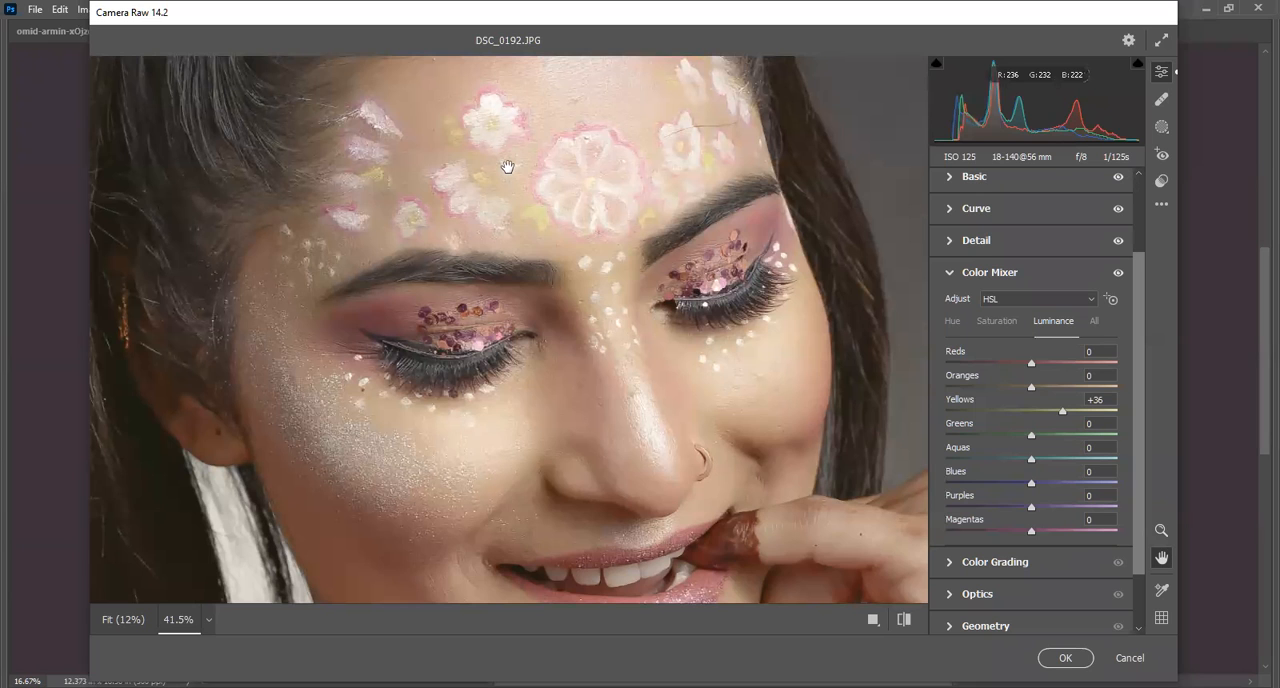
left_click_drag(1032, 535, 1021, 508)
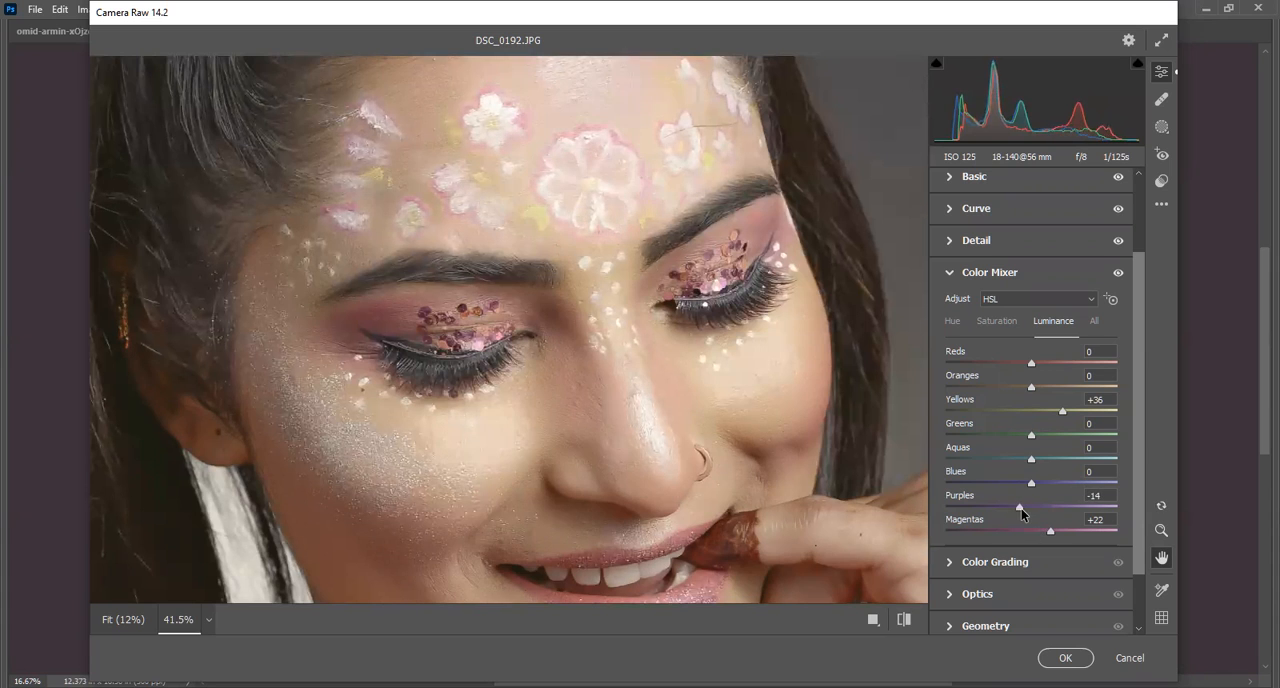
left_click_drag(608, 512, 688, 408)
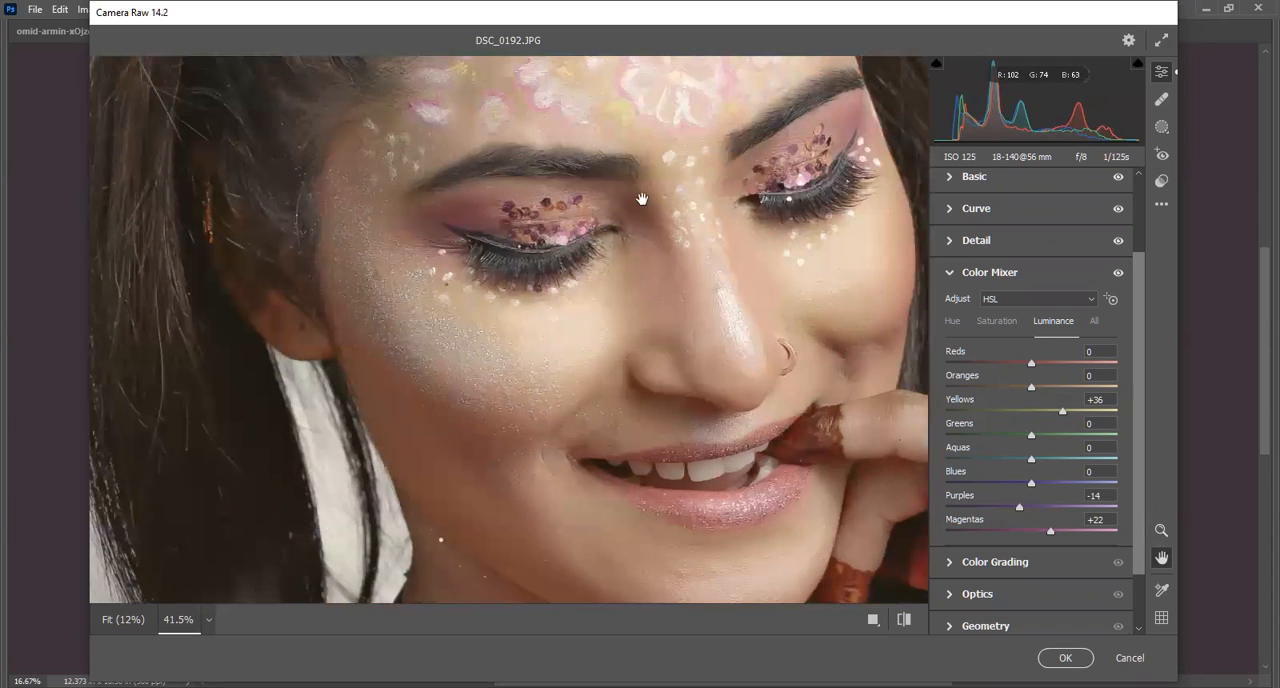
left_click_drag(605, 273, 646, 398)
left_click_drag(571, 182, 591, 206)
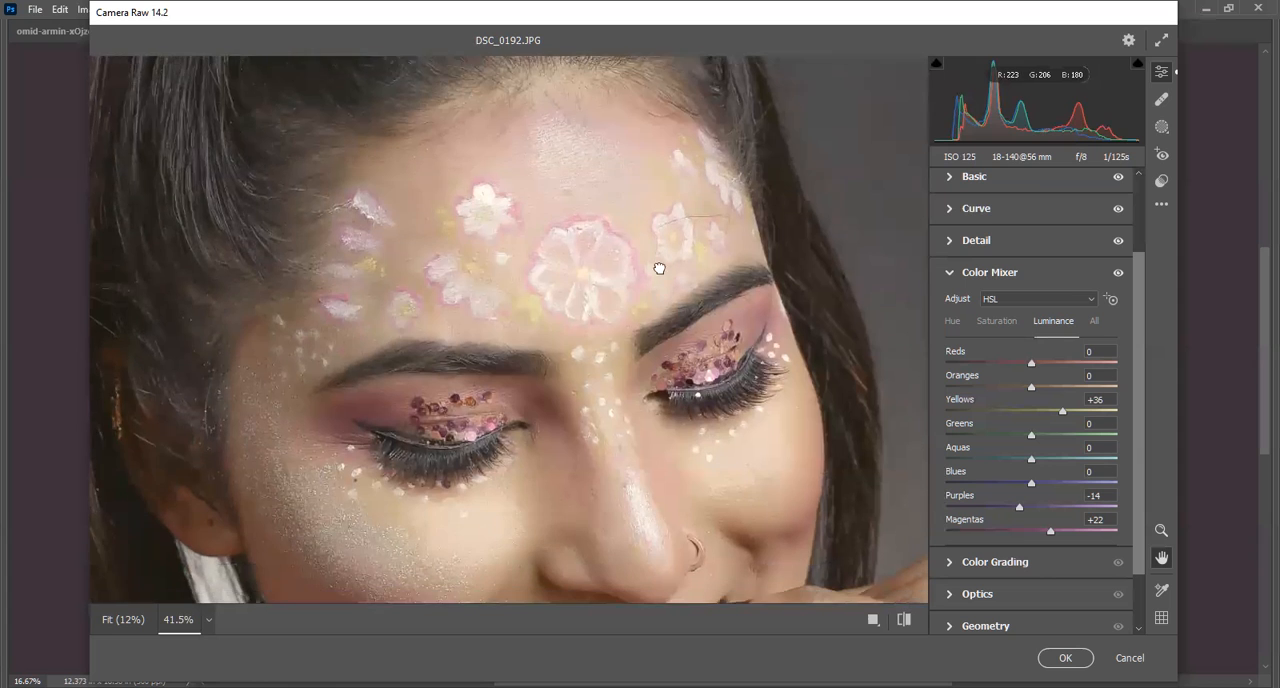
left_click_drag(708, 483, 660, 267)
left_click_drag(659, 373, 657, 278)
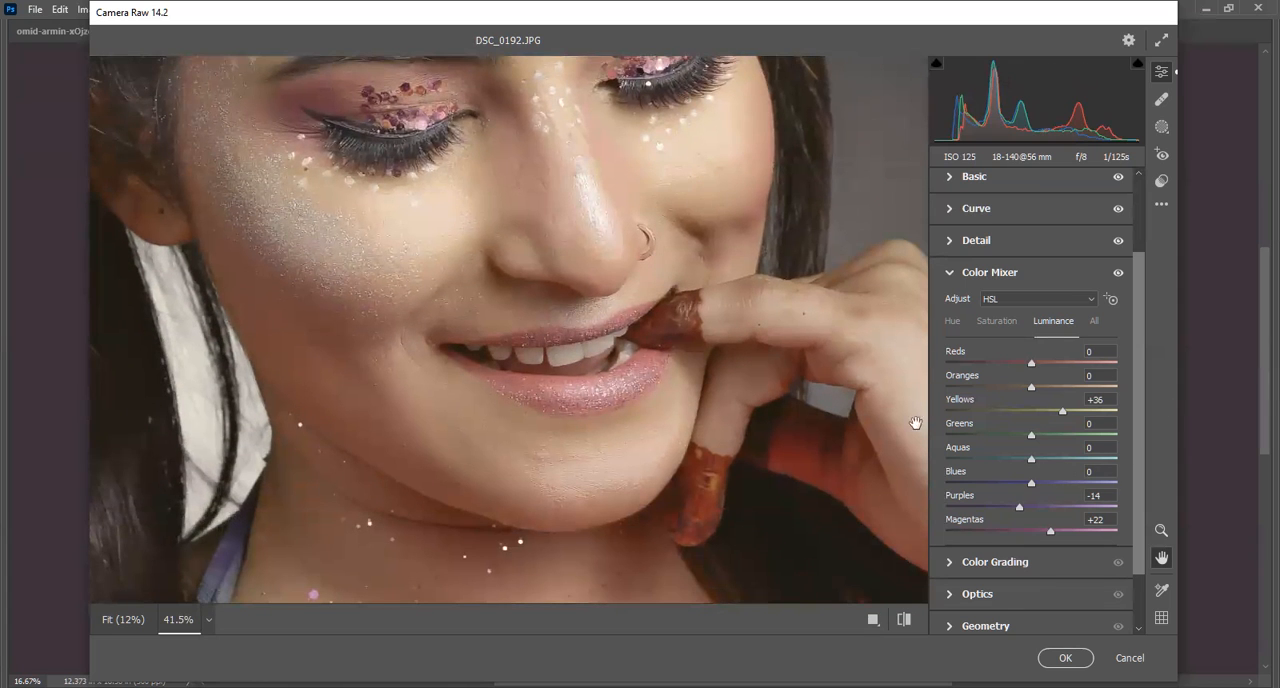
Raise the Purples saturation to +30 in the Color Mixer.
left_click(995, 322)
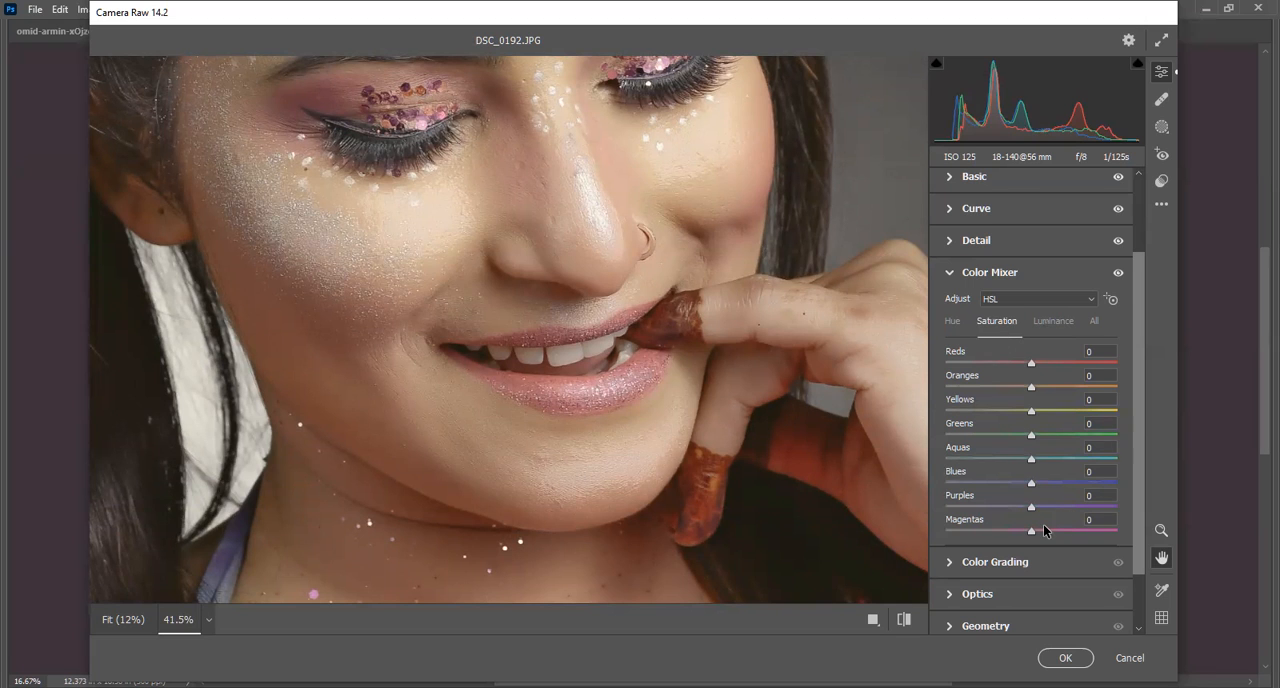
left_click_drag(557, 163, 583, 300)
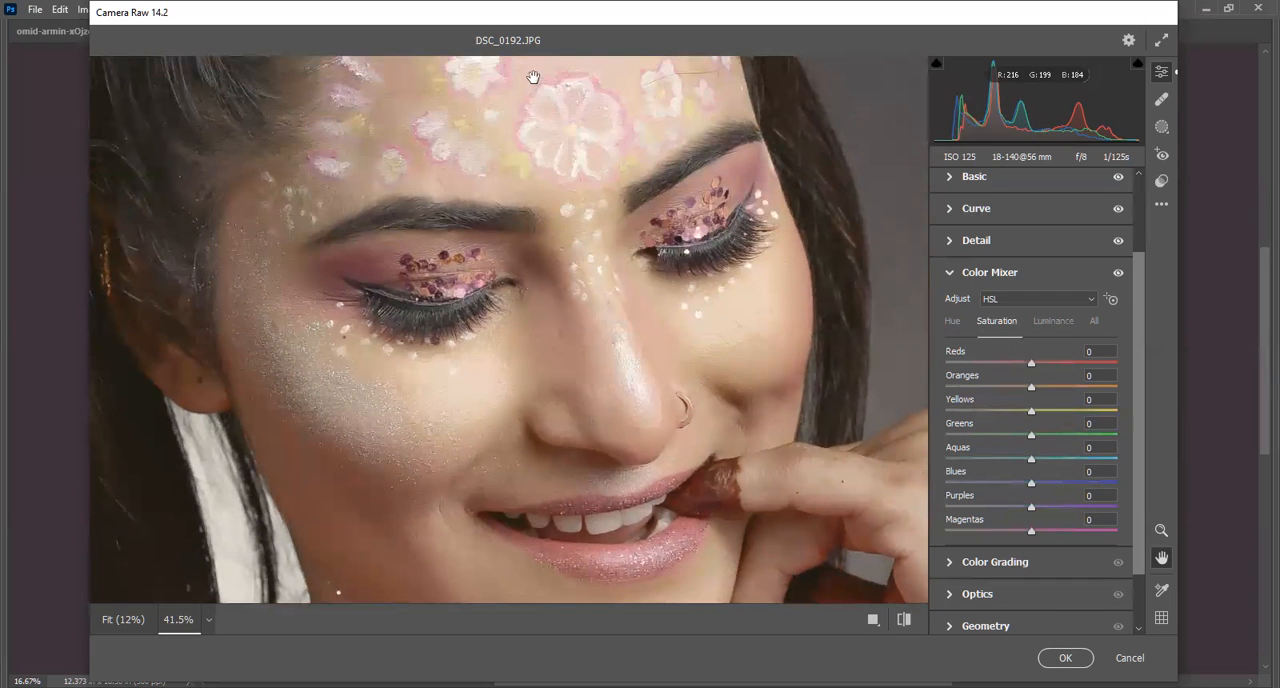
left_click_drag(1032, 510, 1059, 513)
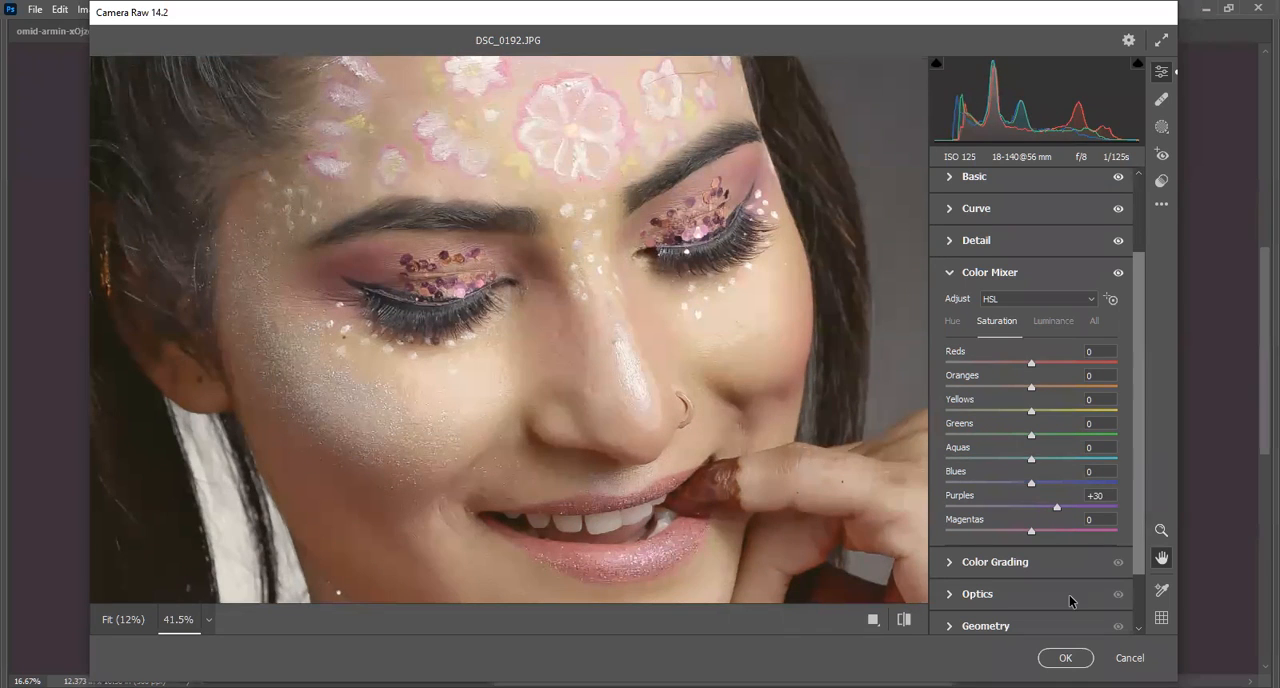
Compare the edited face with the default settings twice and examine the eyes, mouth and neck.
key("backslash")
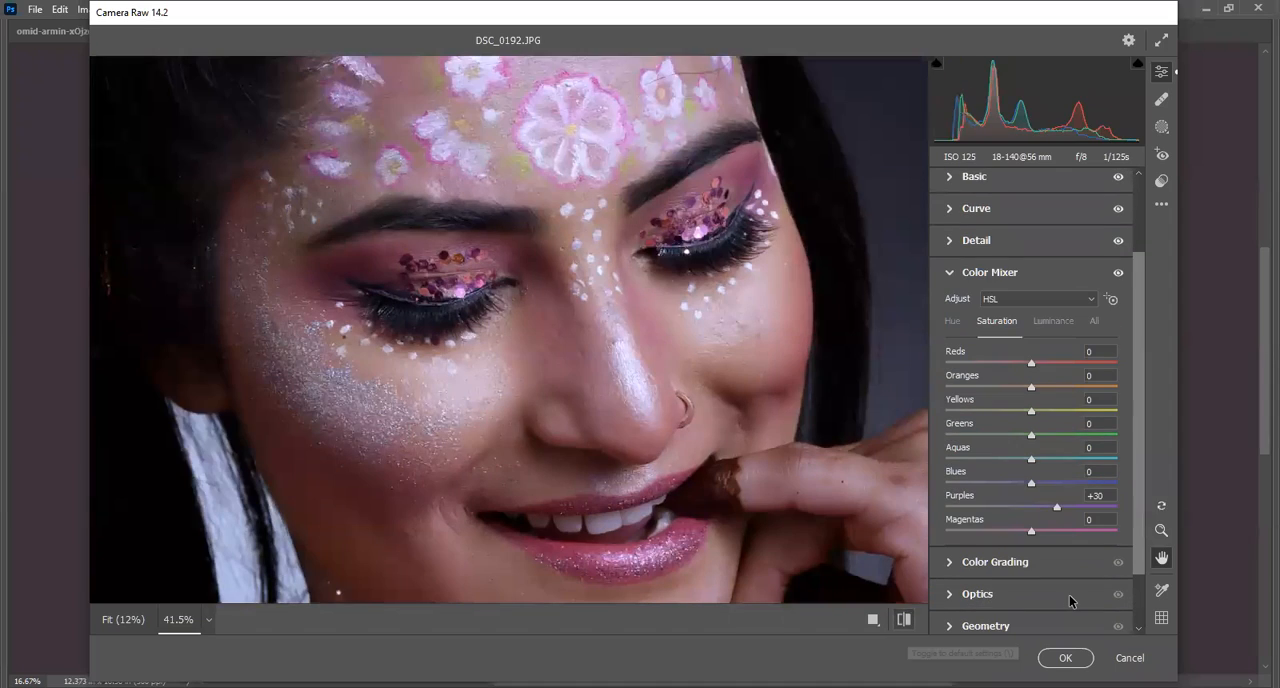
key("backslash")
key("backslash")
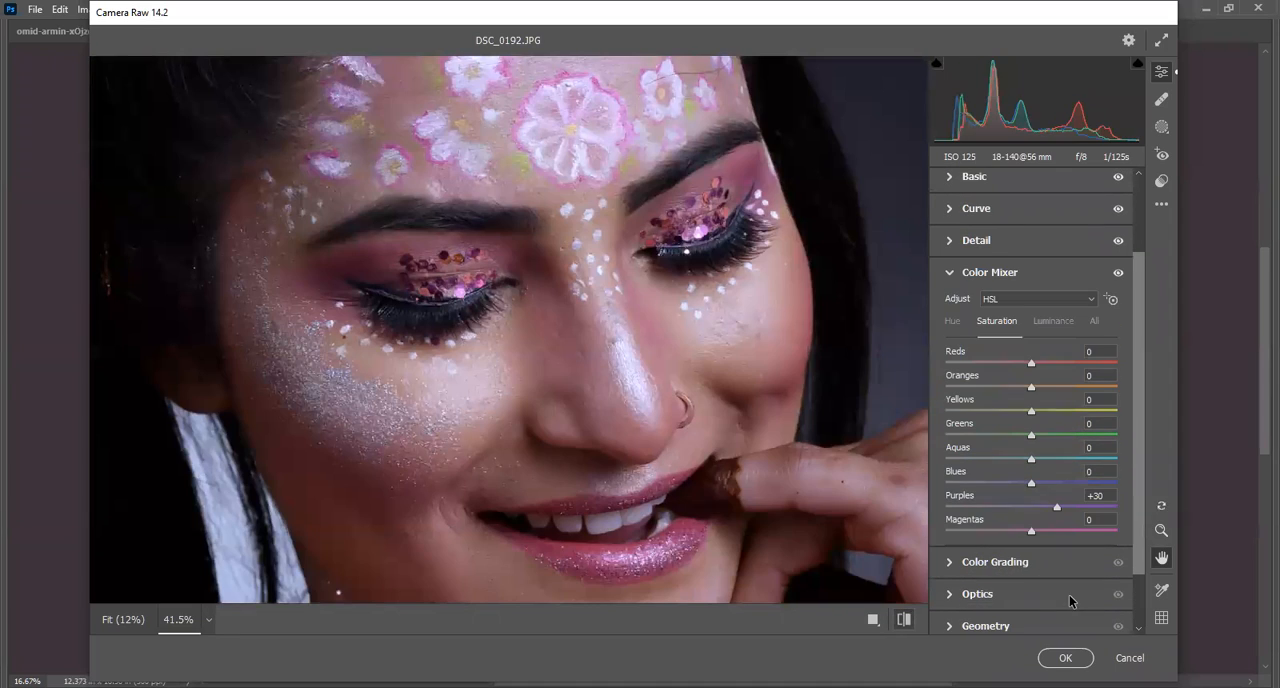
key("backslash")
left_click_drag(626, 167, 698, 178)
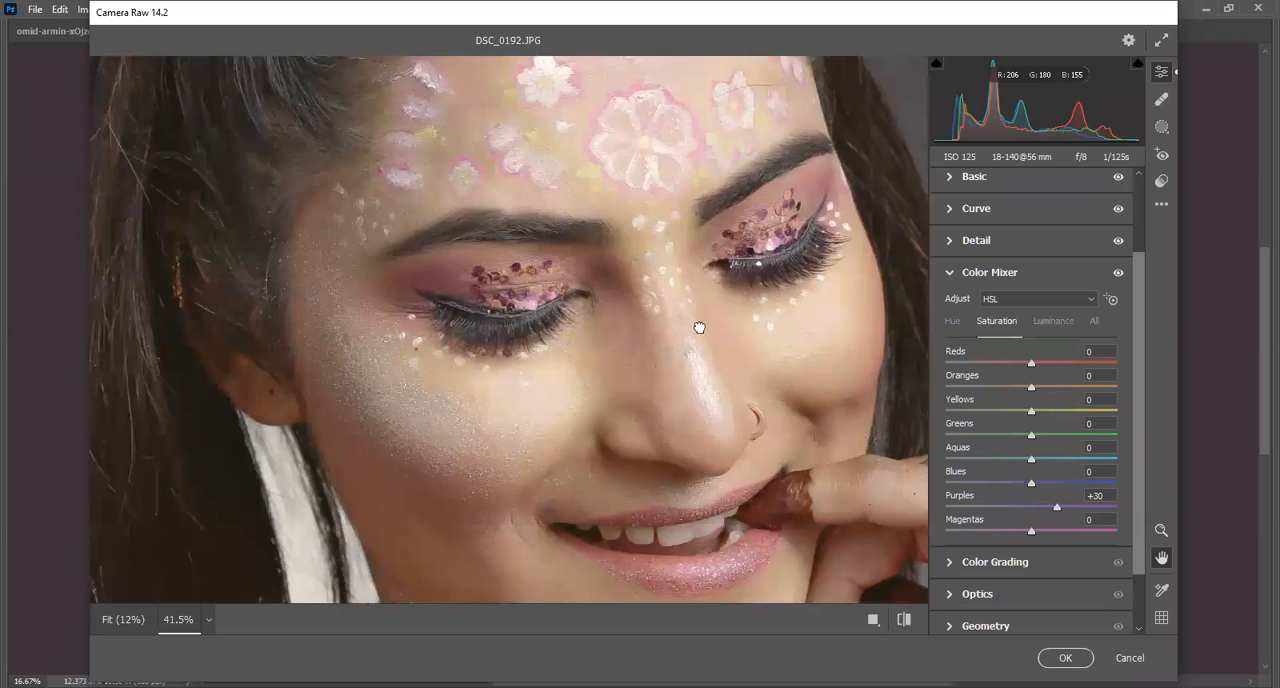
left_click_drag(699, 328, 602, 73)
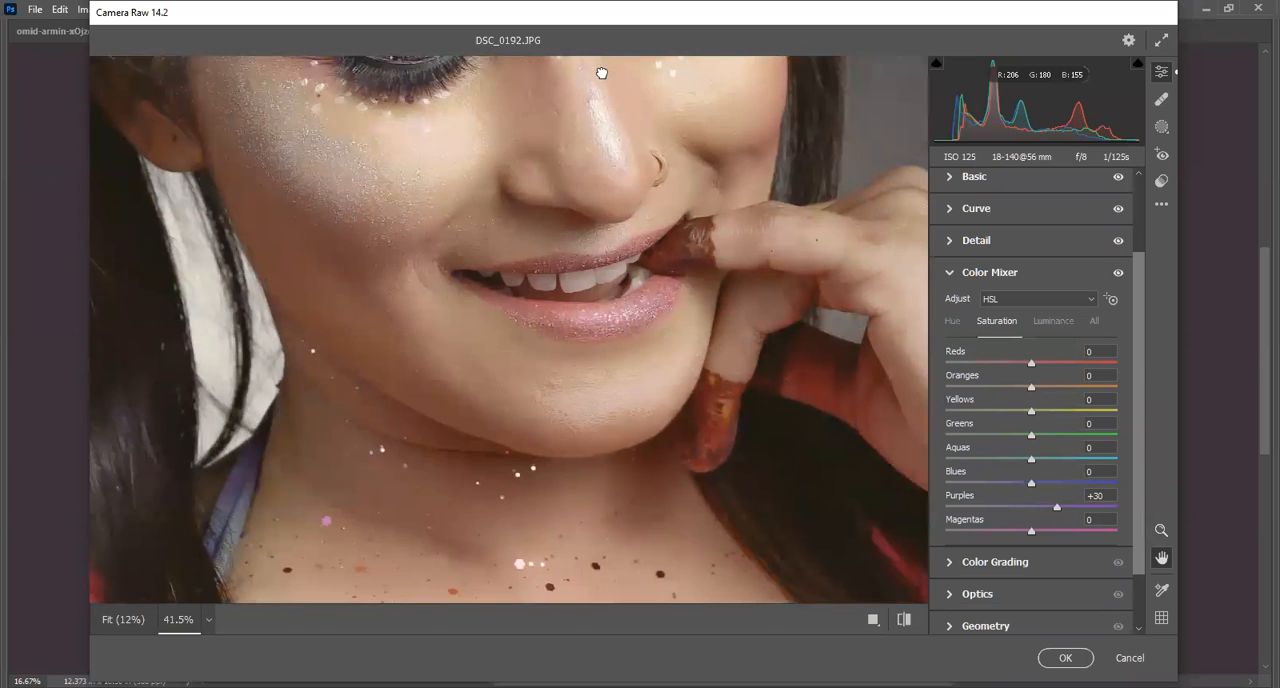
Collapse the Color Mixer and expand the Color Grading wheels.
left_click(946, 276)
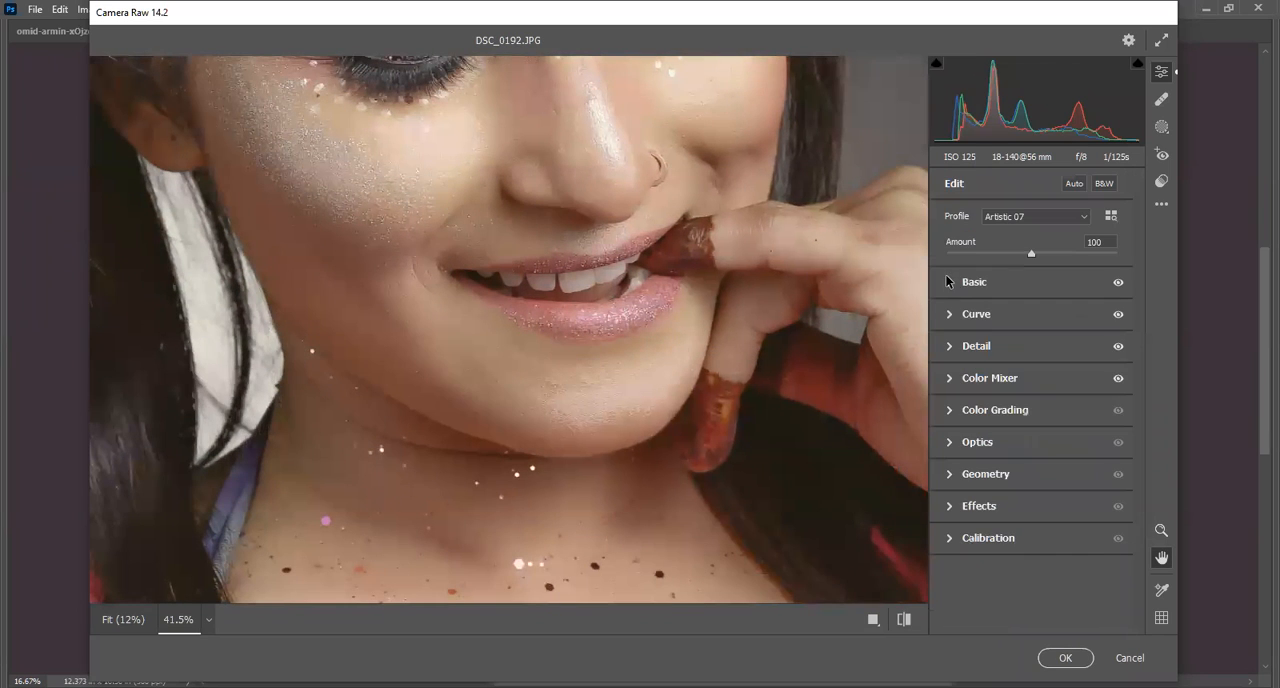
left_click(951, 410)
left_click_drag(575, 192, 542, 205)
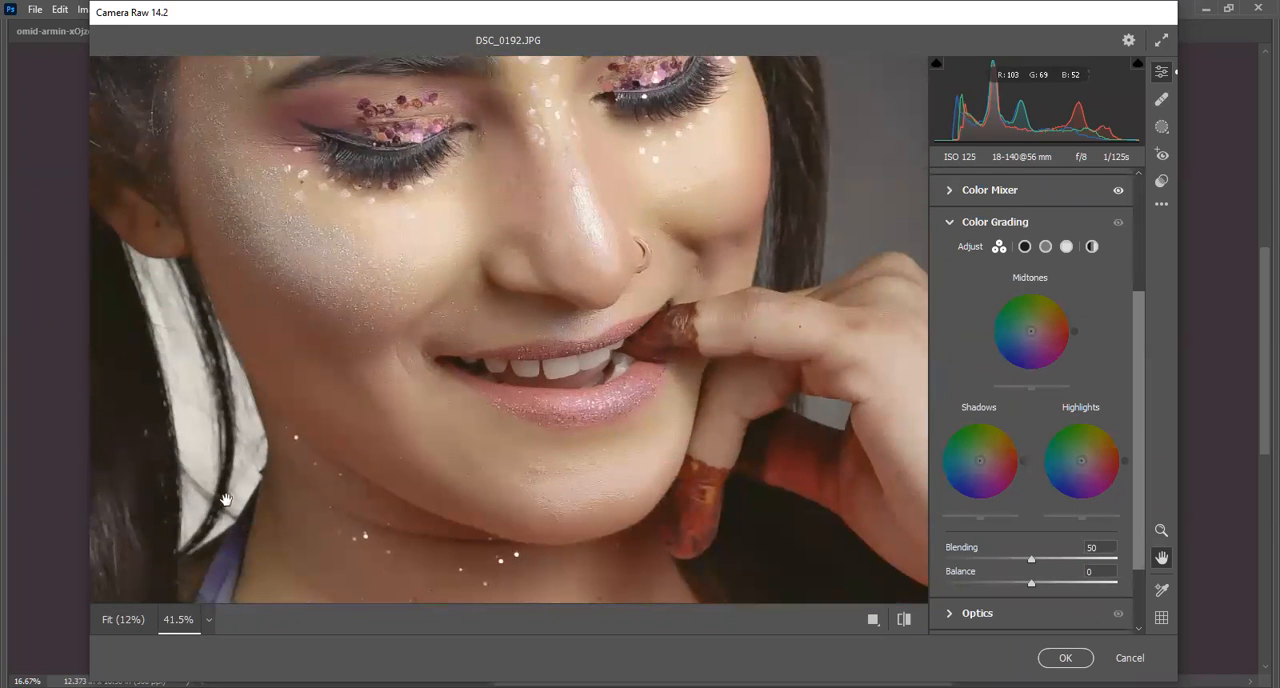
Collapse Color Grading and examine the forehead and eyes with the Color Mixer adjustments switched off and on.
left_click_drag(600, 257, 634, 491)
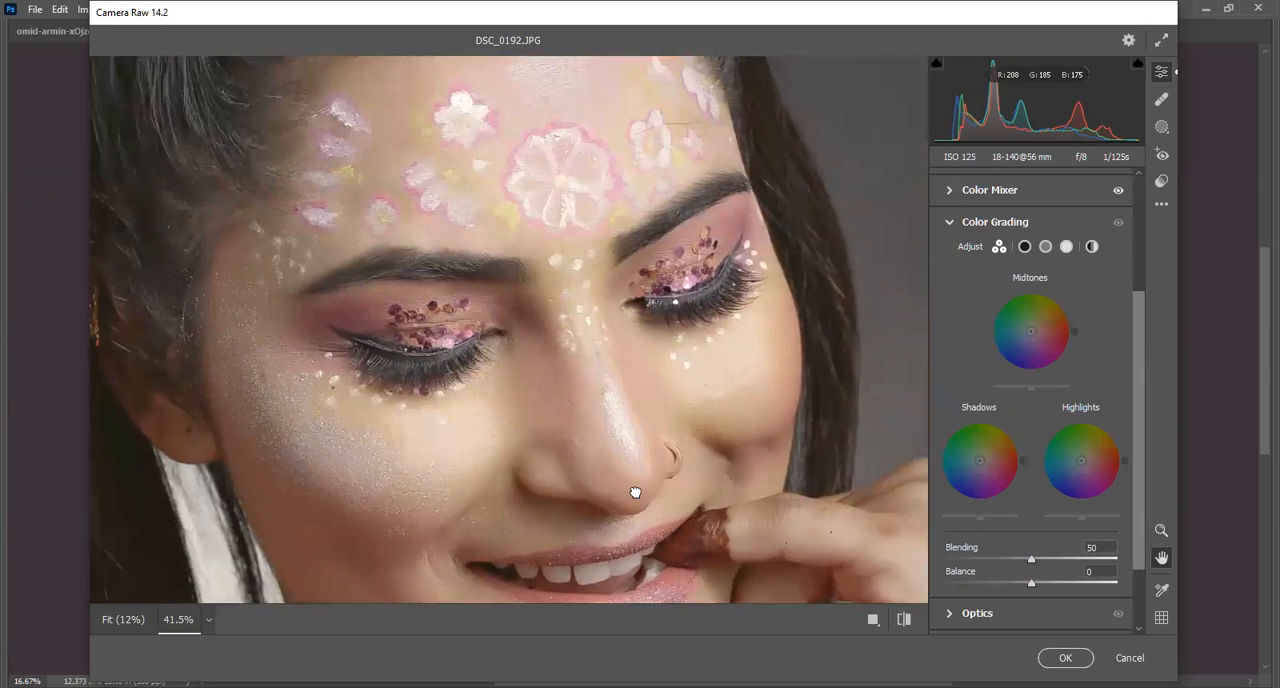
left_click_drag(584, 303, 600, 350)
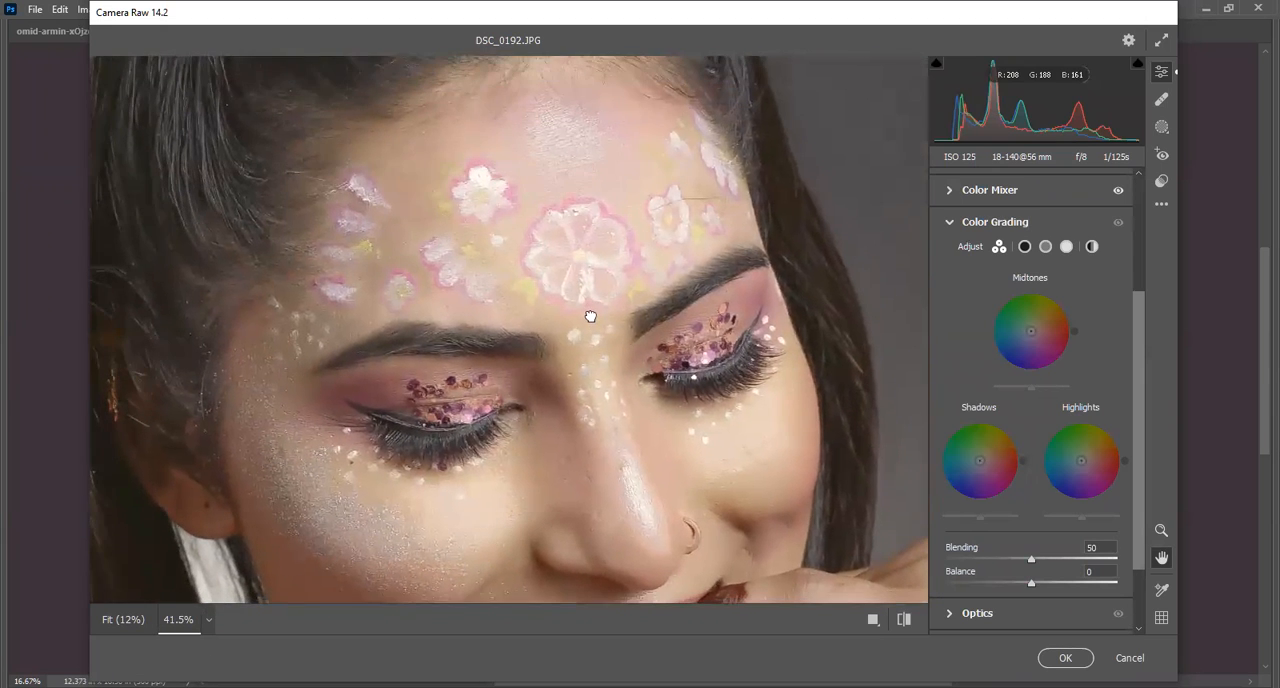
left_click(950, 223)
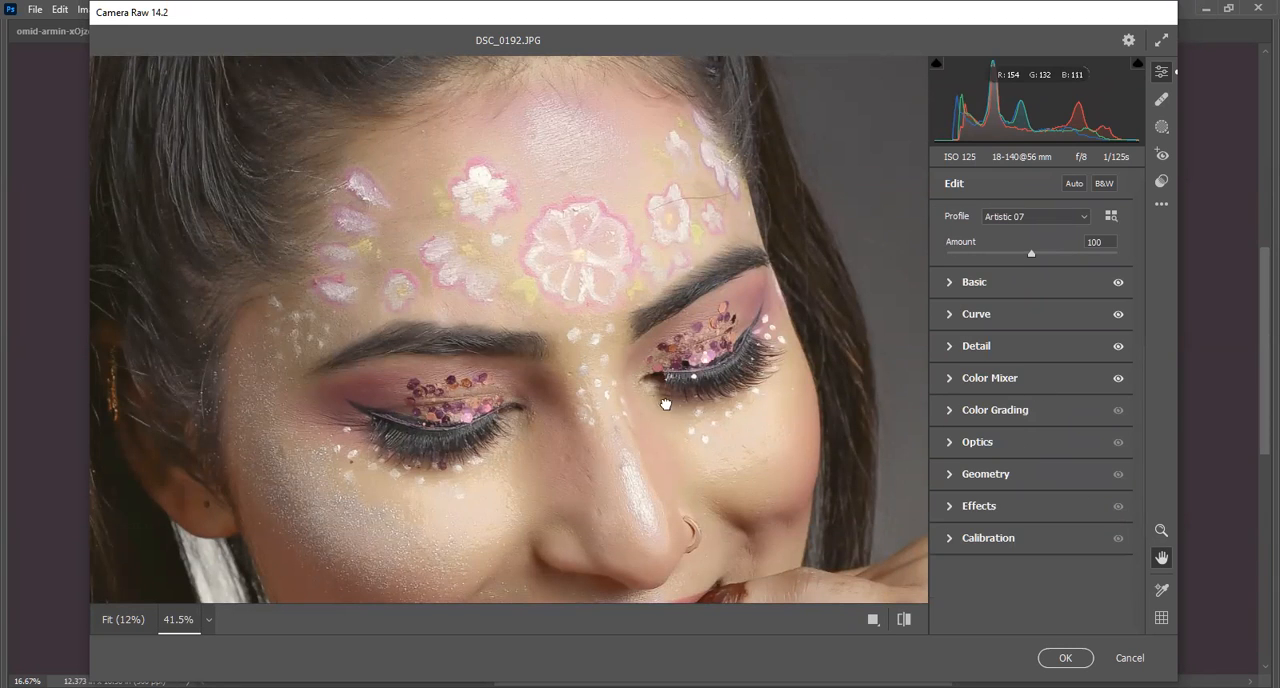
left_click_drag(663, 408, 654, 343)
left_click_drag(563, 114, 573, 211)
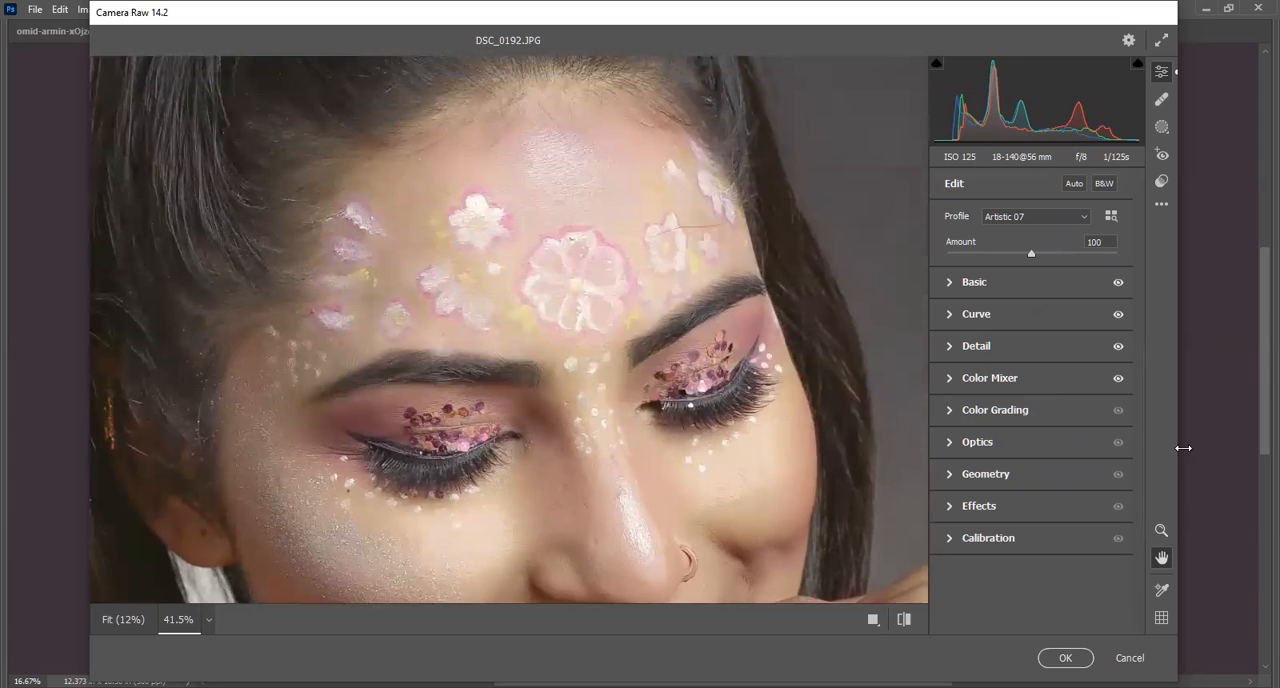
left_click(1118, 379)
left_click(1118, 379)
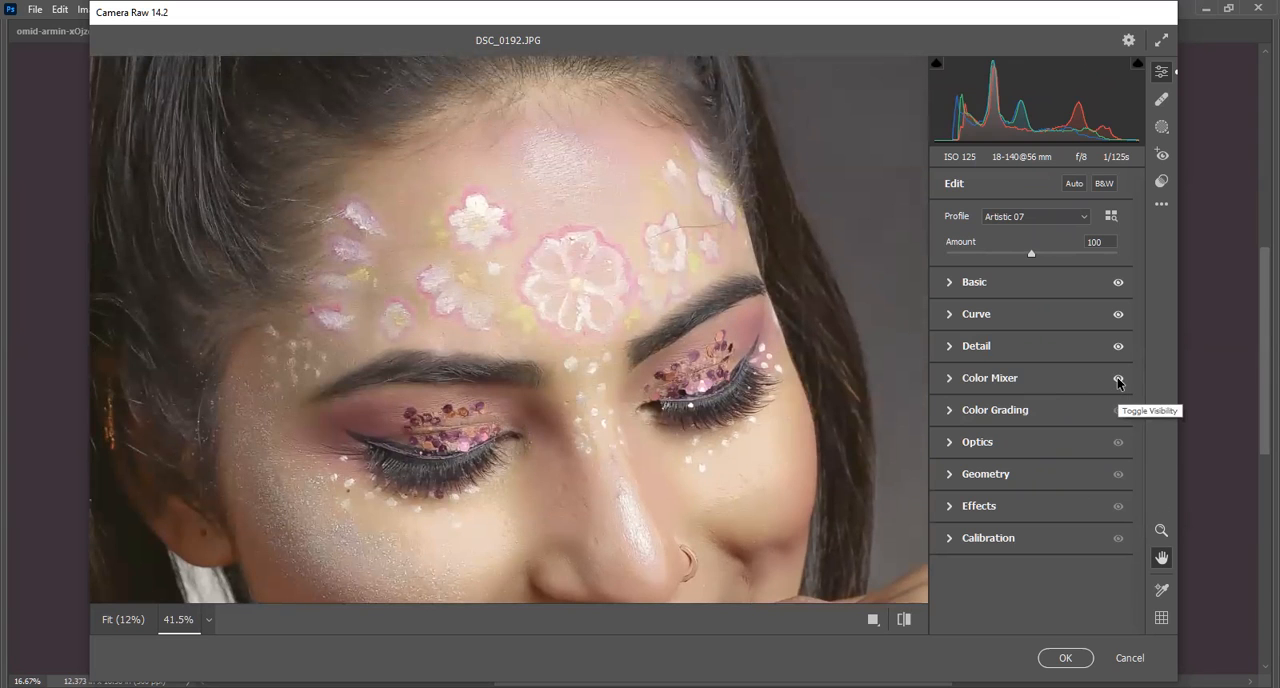
left_click(1118, 379)
left_click(1118, 379)
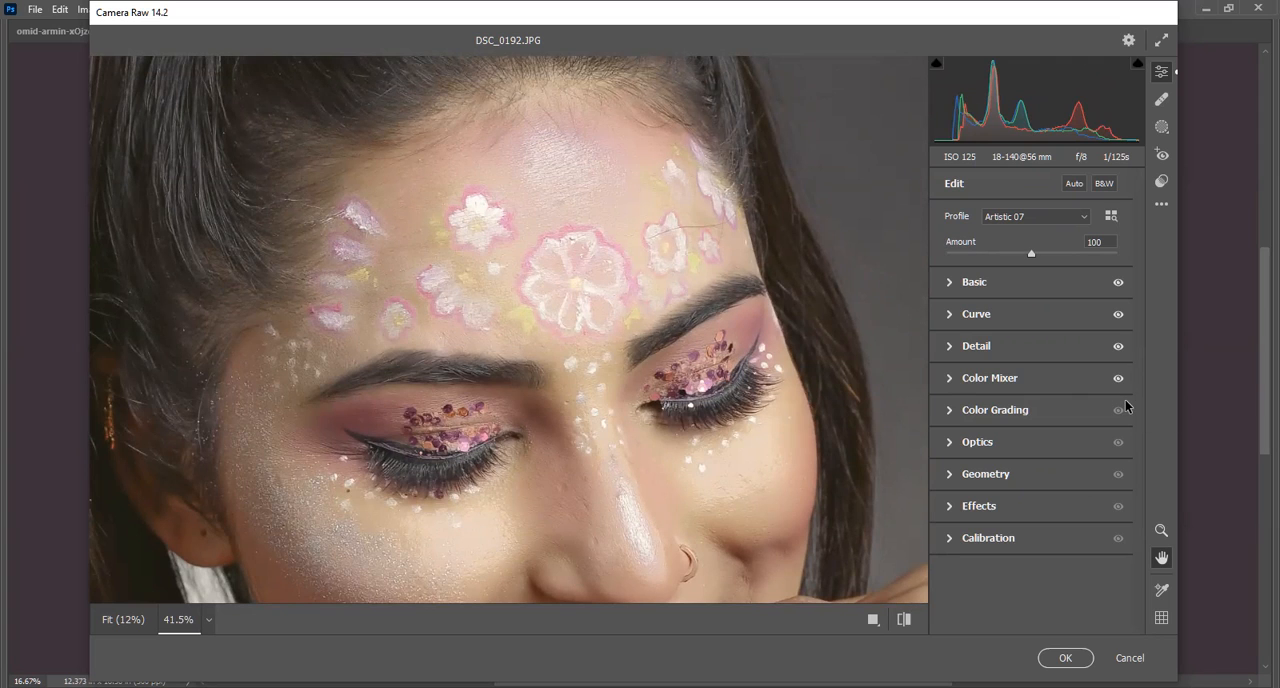
left_click(1118, 379)
left_click(1118, 379)
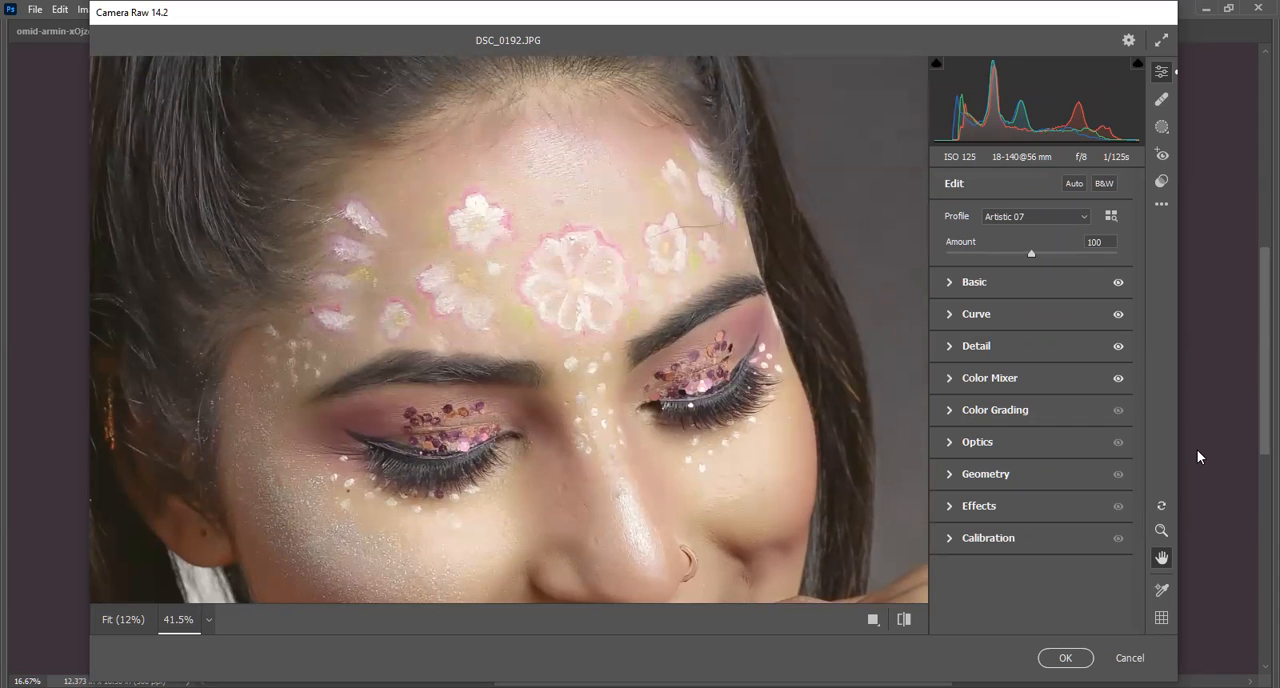
Expand the Color Mixer and compare the face paint and skin repeatedly with its adjustments hidden and shown.
left_click(947, 387)
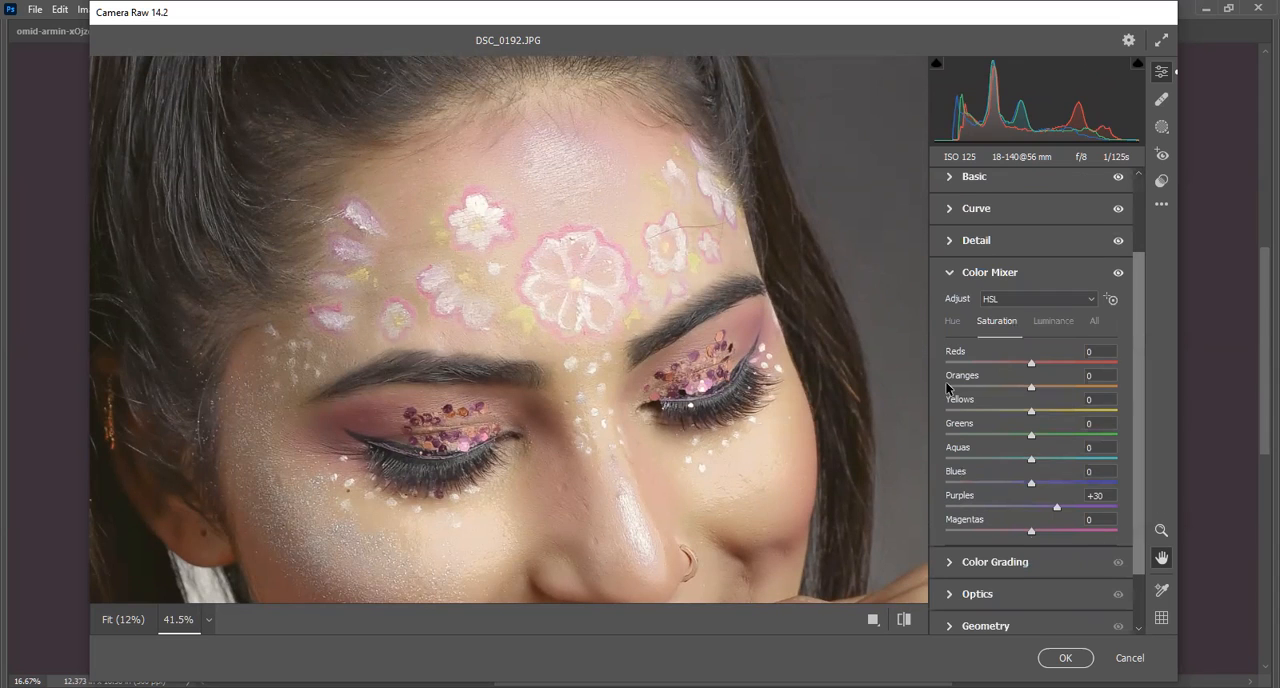
left_click(1118, 273)
left_click(1116, 274)
left_click(1116, 274)
left_click(1116, 274)
left_click(1116, 274)
left_click(1116, 274)
left_click(1116, 274)
left_click(1116, 274)
left_click(1116, 274)
left_click(1116, 274)
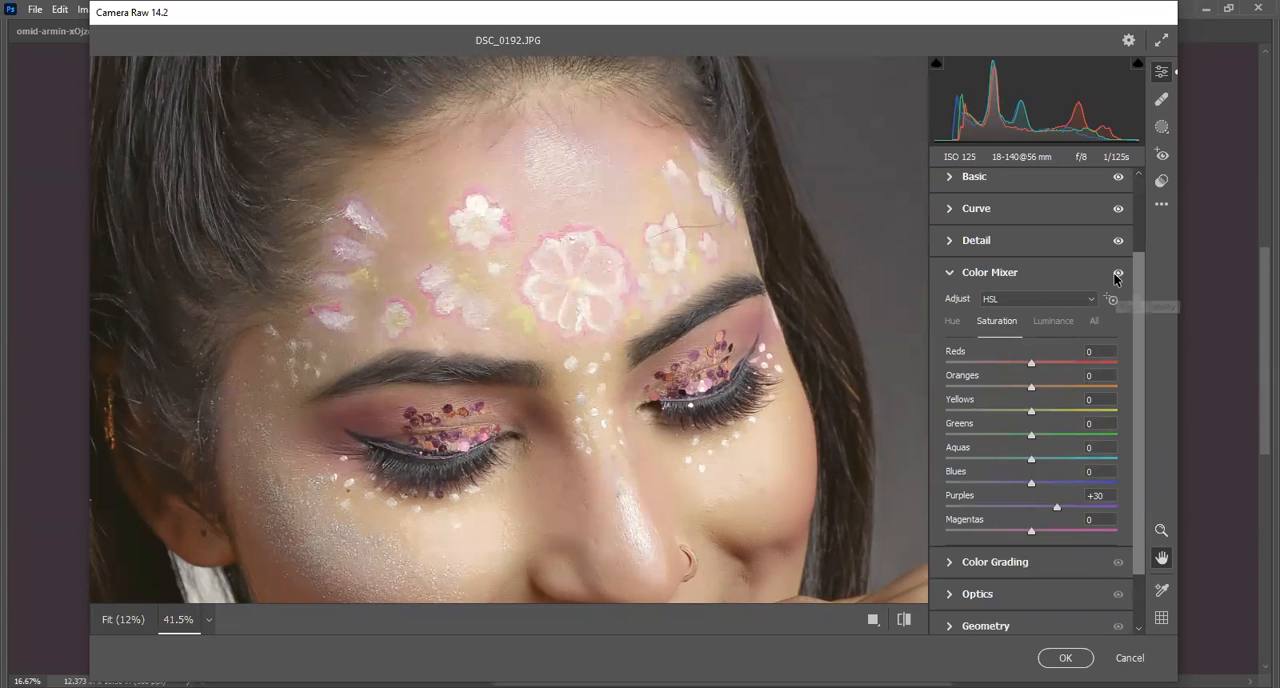
left_click(1116, 274)
left_click(1116, 276)
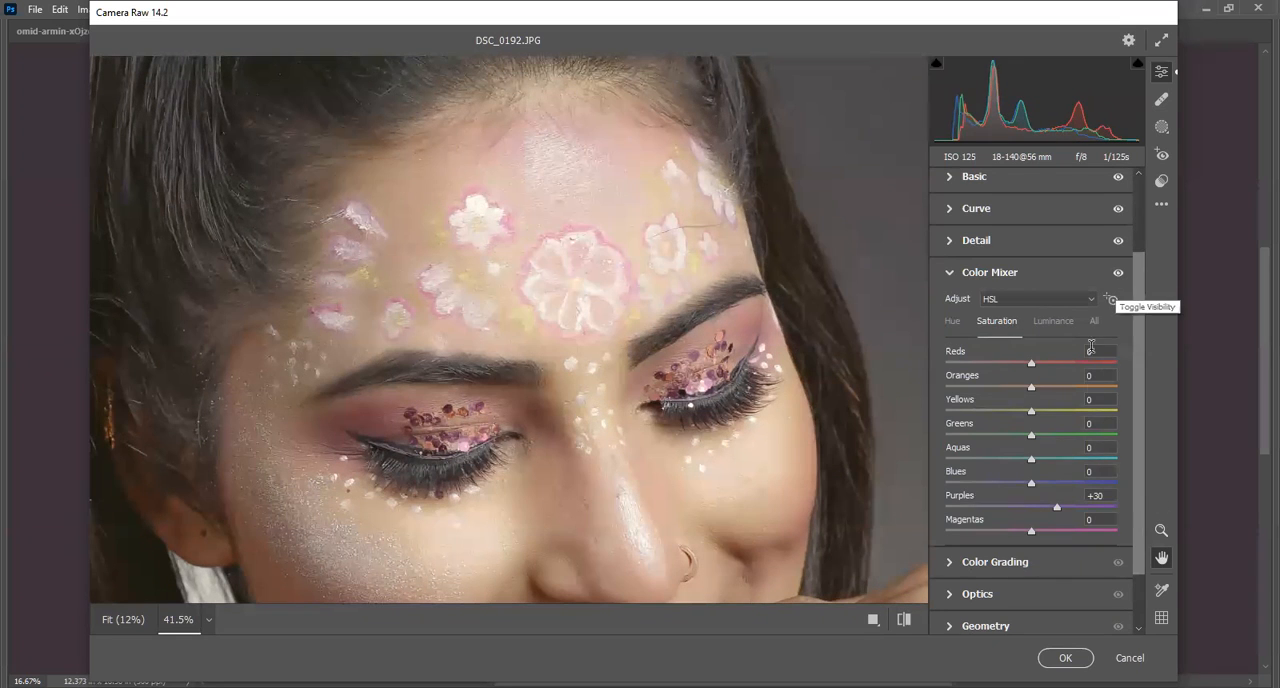
left_click(1116, 275)
left_click(1116, 275)
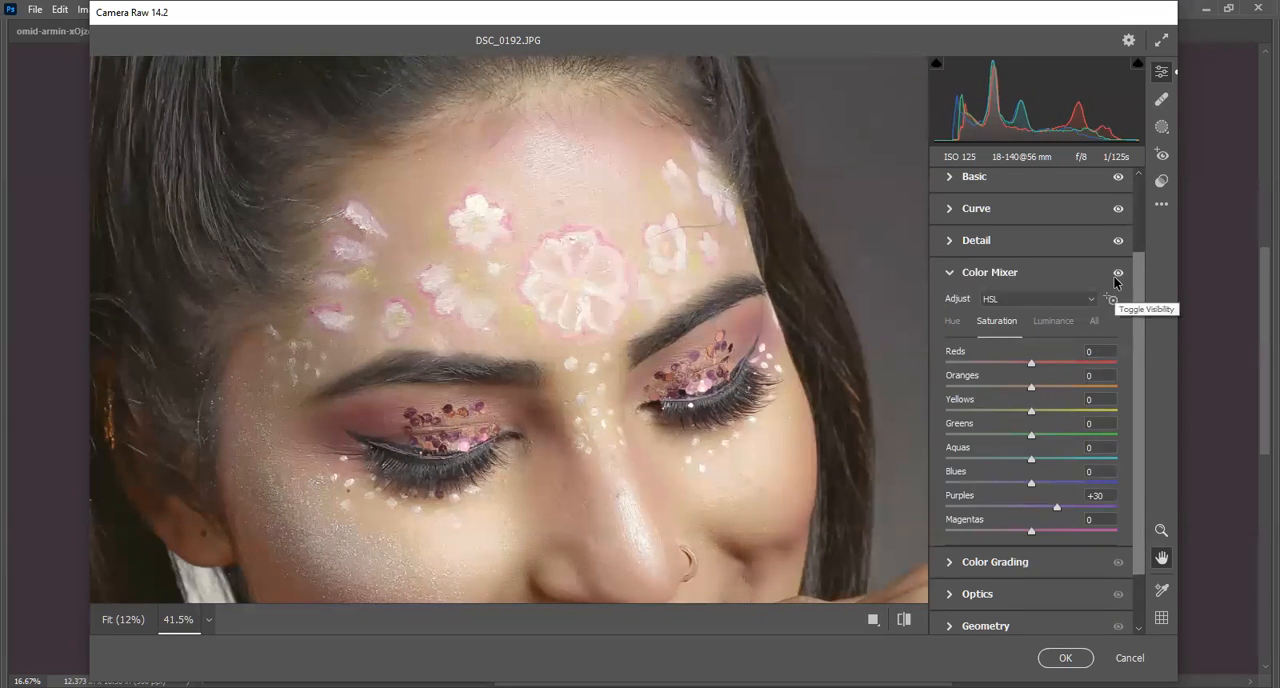
left_click(1118, 273)
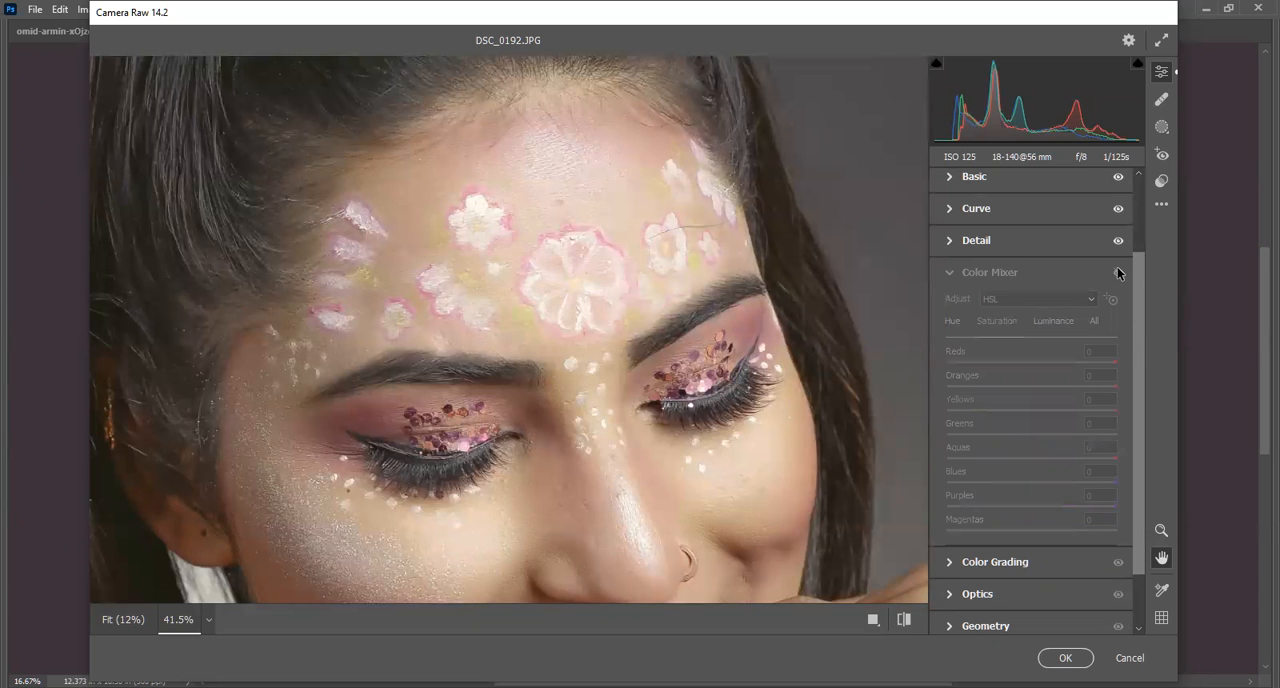
left_click(1118, 273)
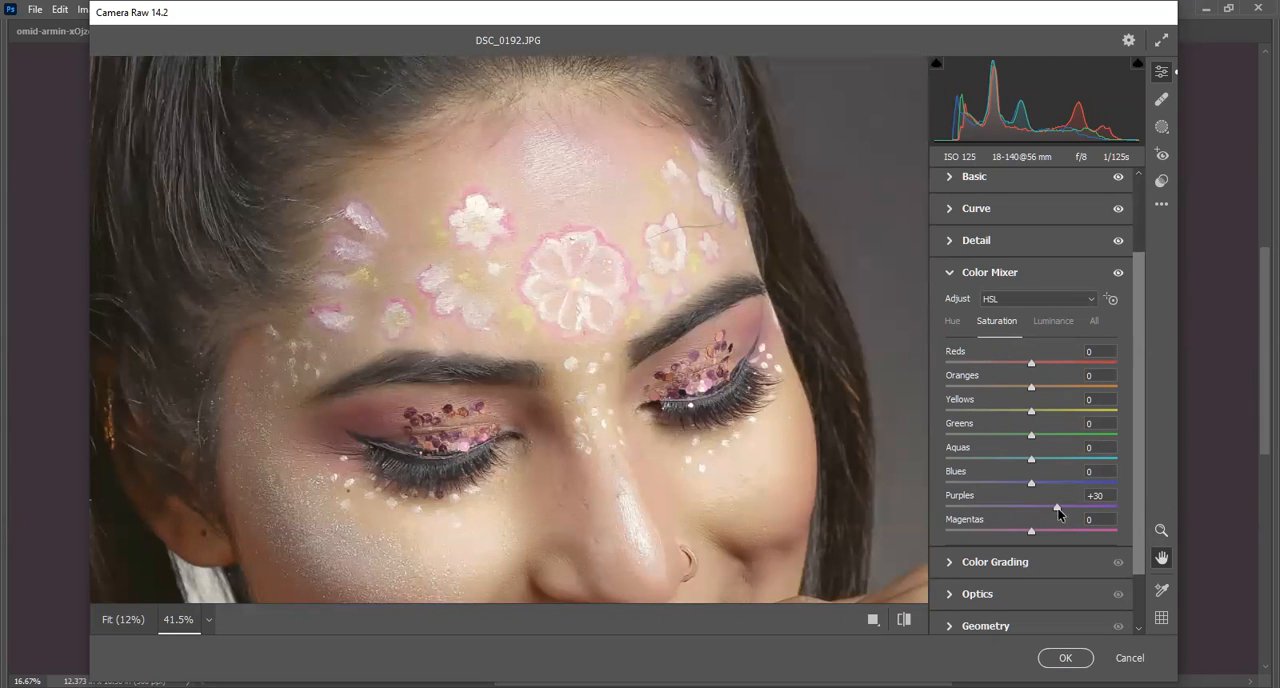
Set the Purples saturation to +5 in the Color Mixer and compare the face with and without its adjustments.
type("5")
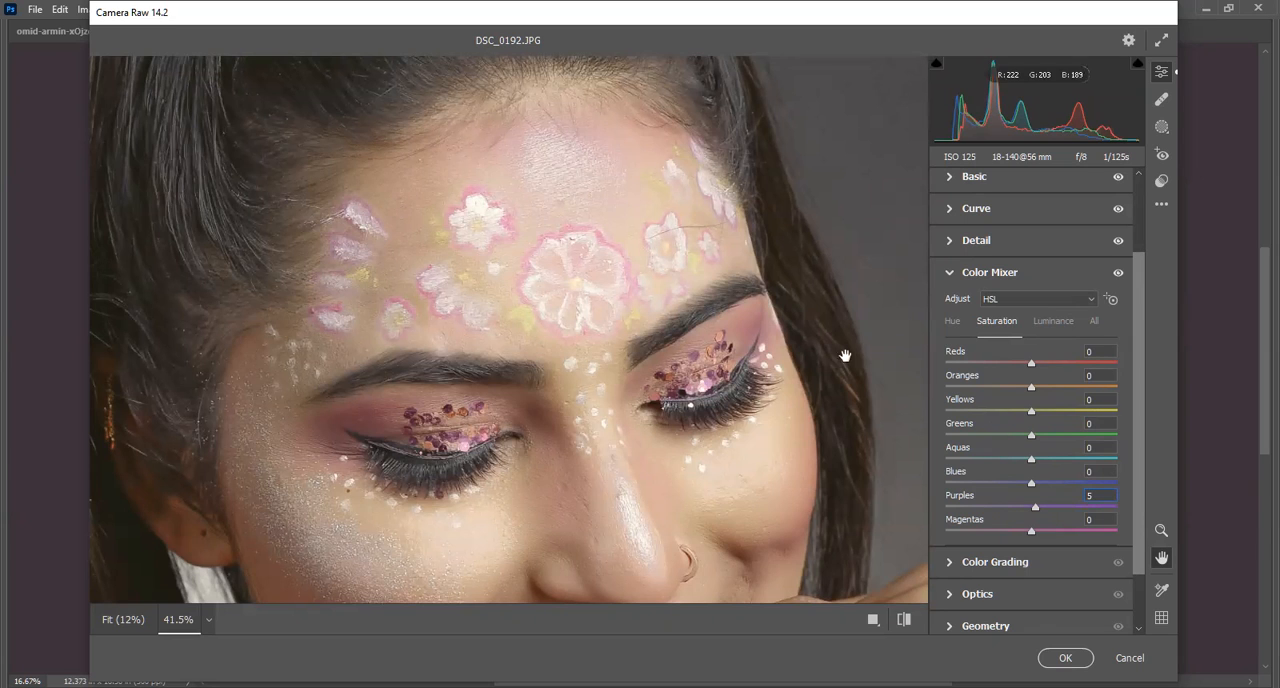
left_click(1118, 273)
left_click(1118, 273)
left_click(1118, 273)
left_click(1118, 273)
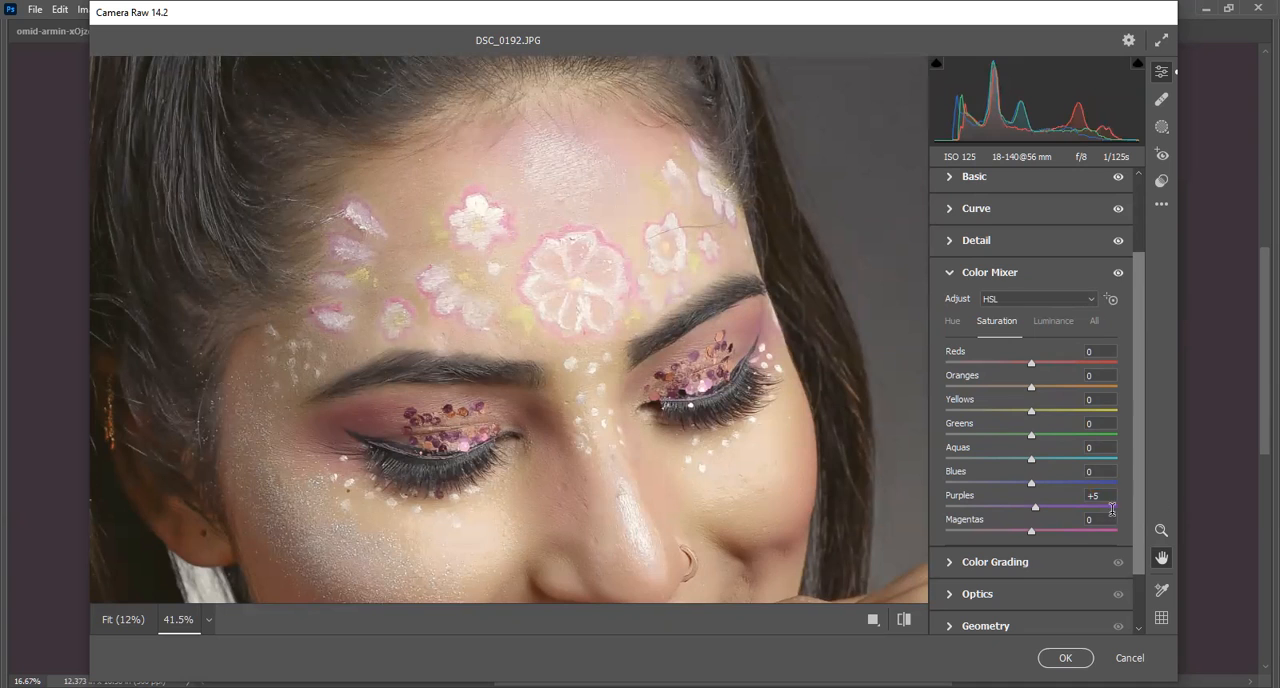
left_click_drag(1104, 495, 1033, 497)
Set the Color Mixer luminance to +5 for Yellows, +4 for Purples and +5 for Magentas, and collapse the section.
left_click(1054, 322)
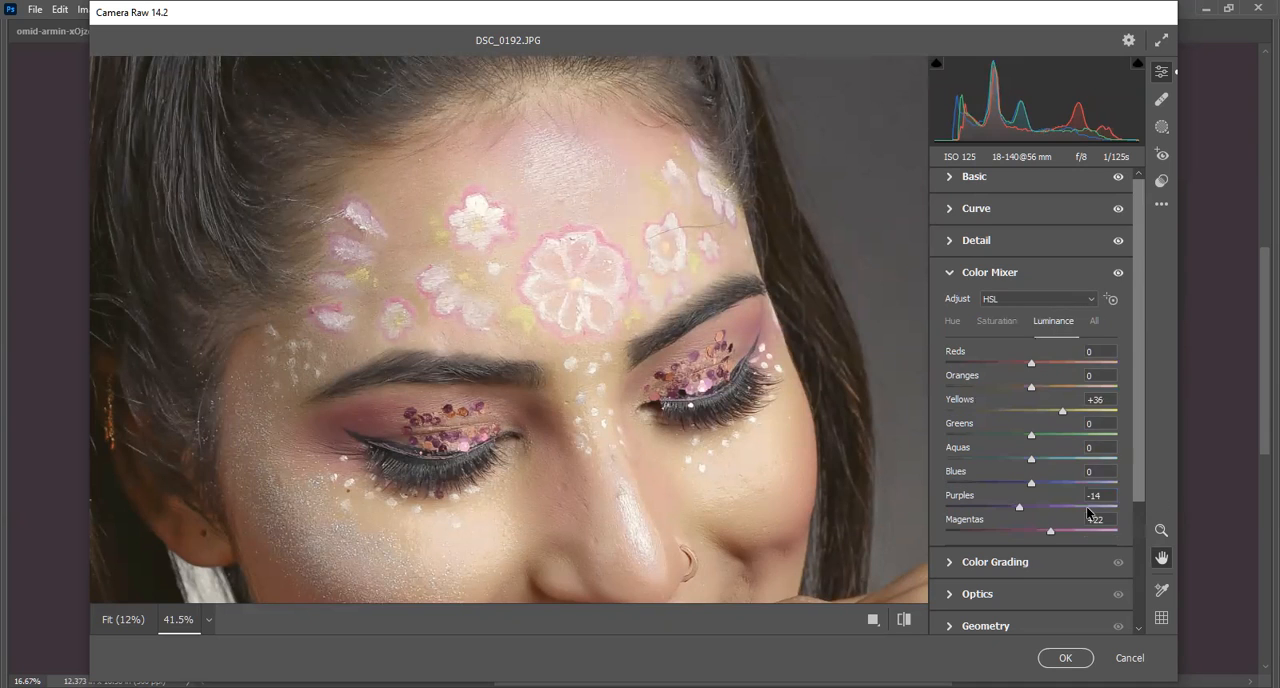
left_click_drag(1106, 398, 1043, 396)
left_click(1100, 496)
type("4")
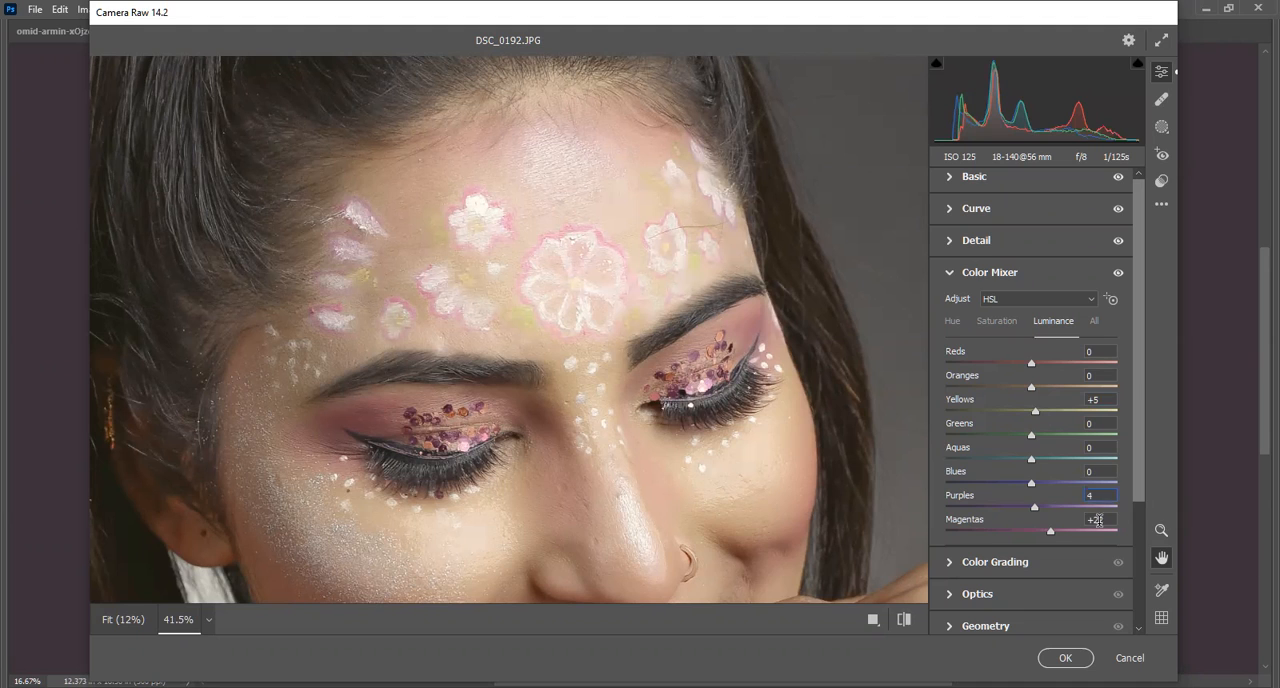
left_click(1096, 519)
type("5")
left_click(1118, 274)
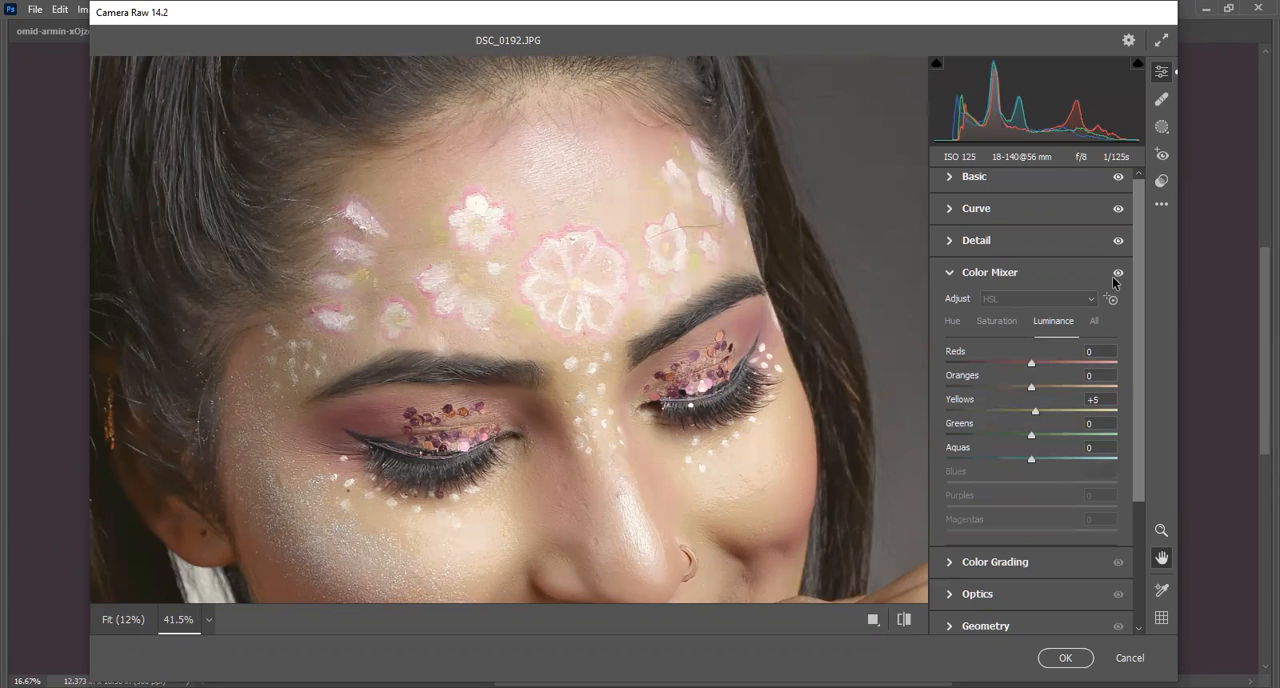
left_click(950, 274)
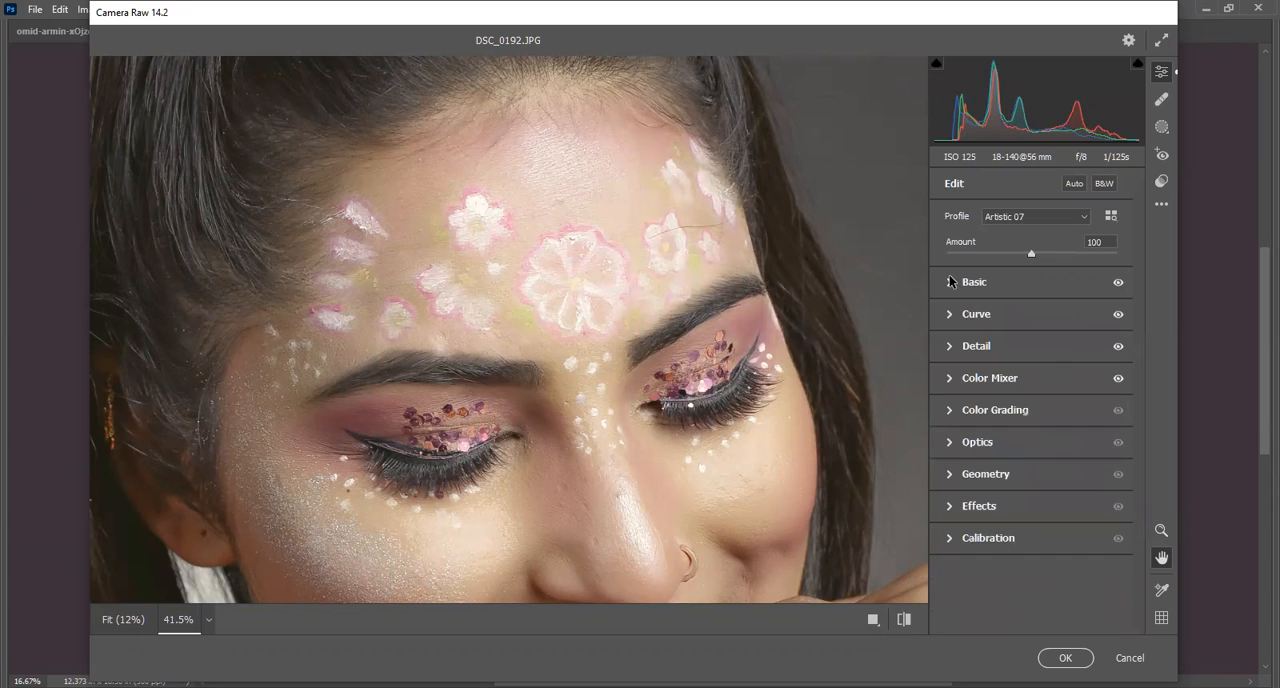
Tint the shadows yellow in Color Grading with hue 51, saturation 61 and luminance 1.
left_click(951, 410)
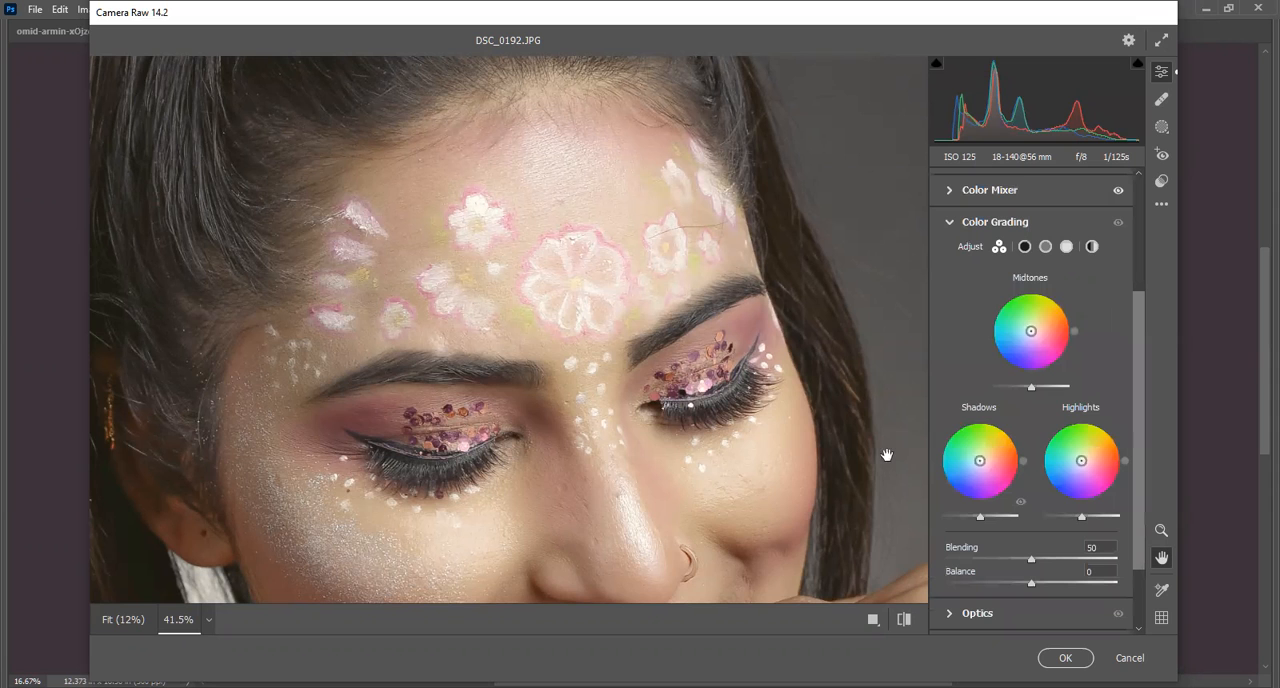
left_click_drag(547, 249, 480, 80)
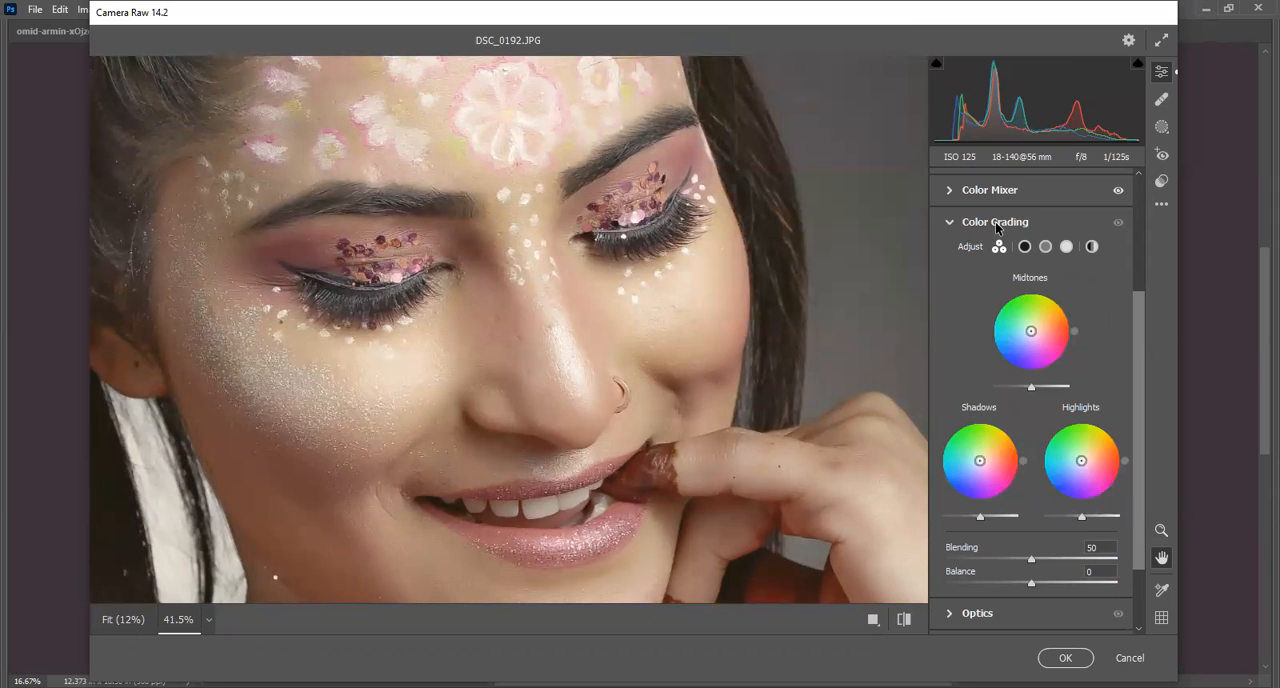
mouse_move(996, 227)
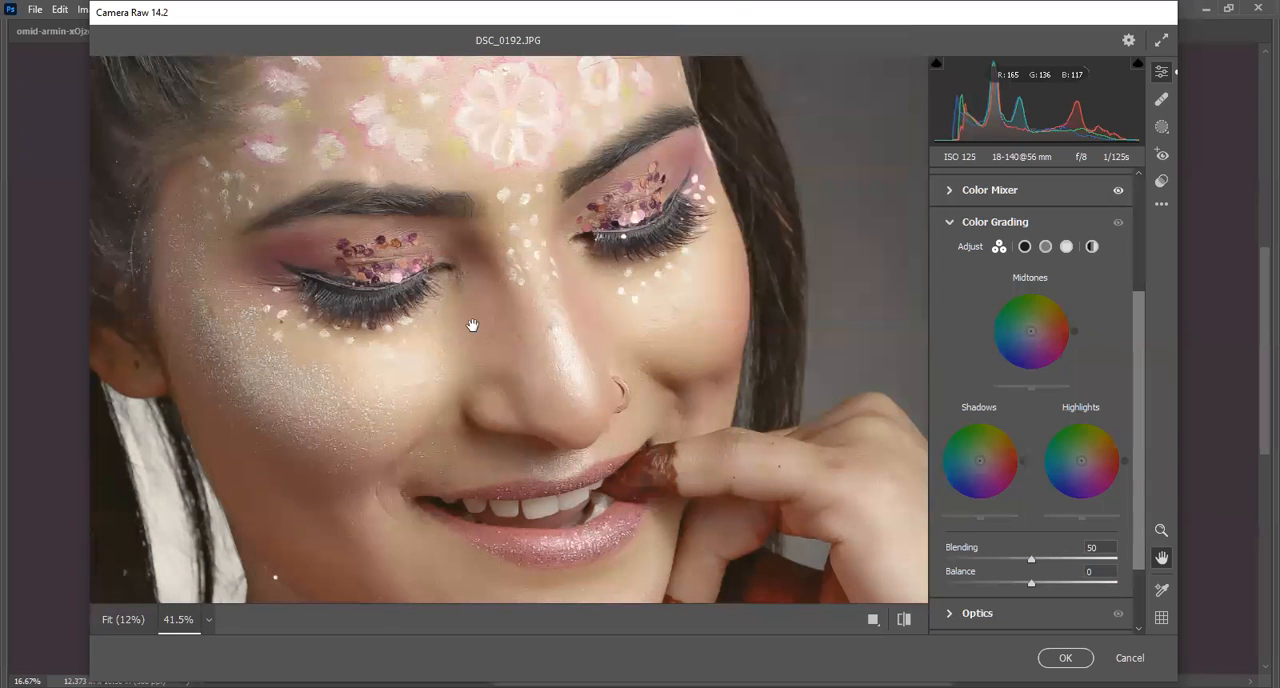
key("z")
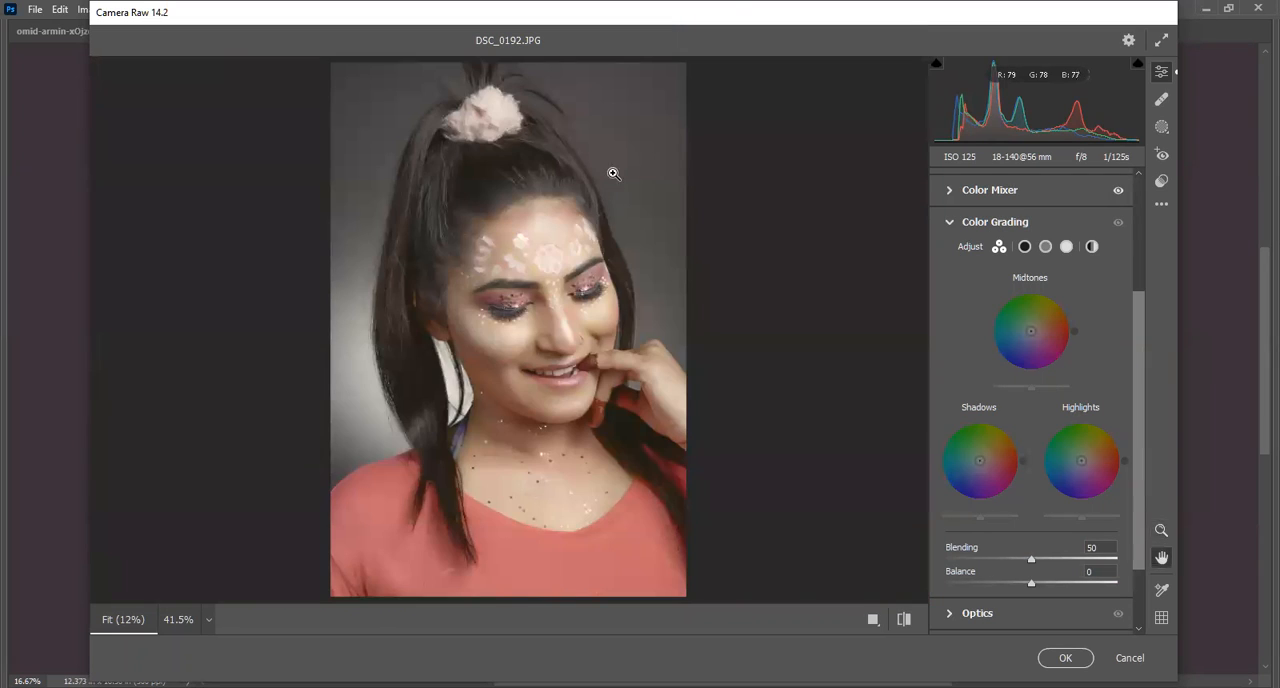
left_click(606, 176)
left_click_drag(606, 176, 466, 103)
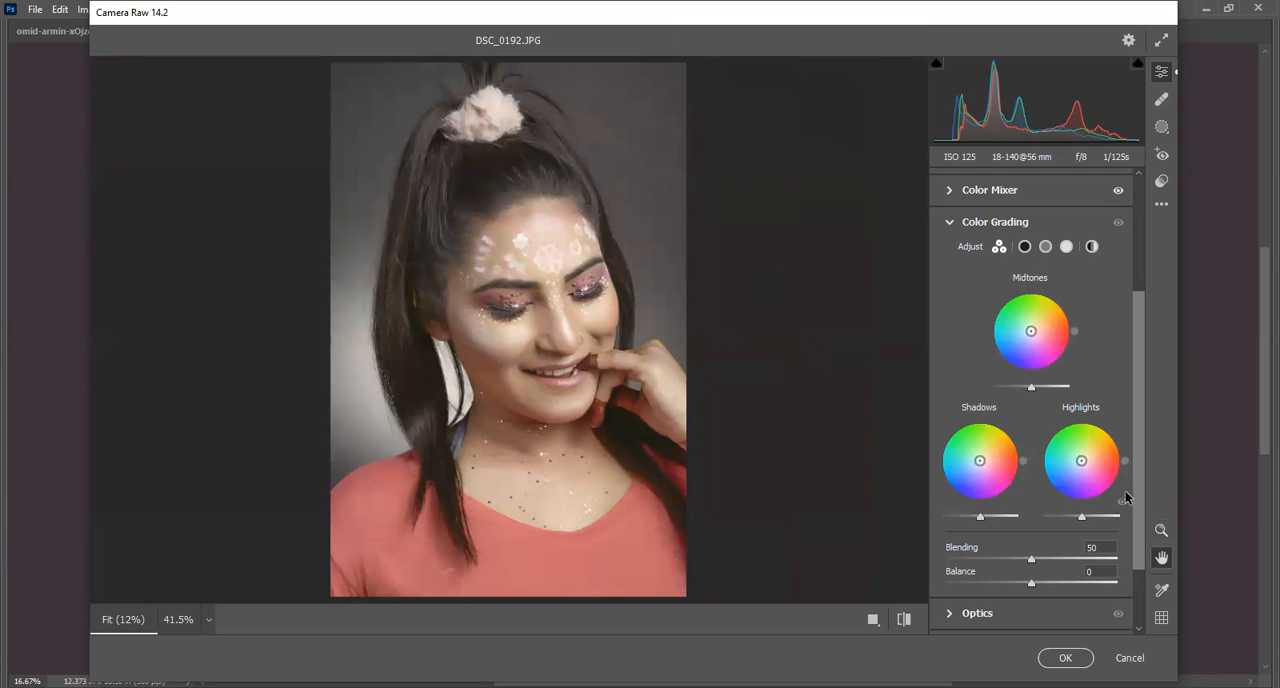
left_click(991, 444)
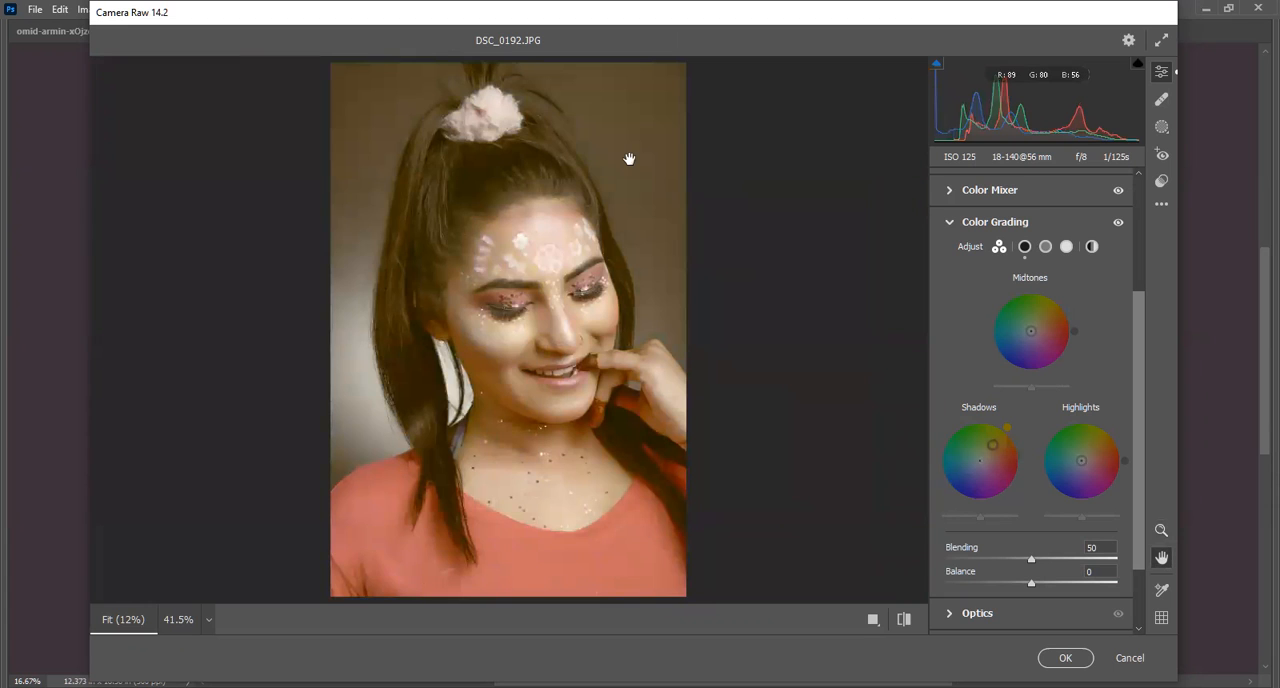
left_click_drag(626, 154, 648, 188)
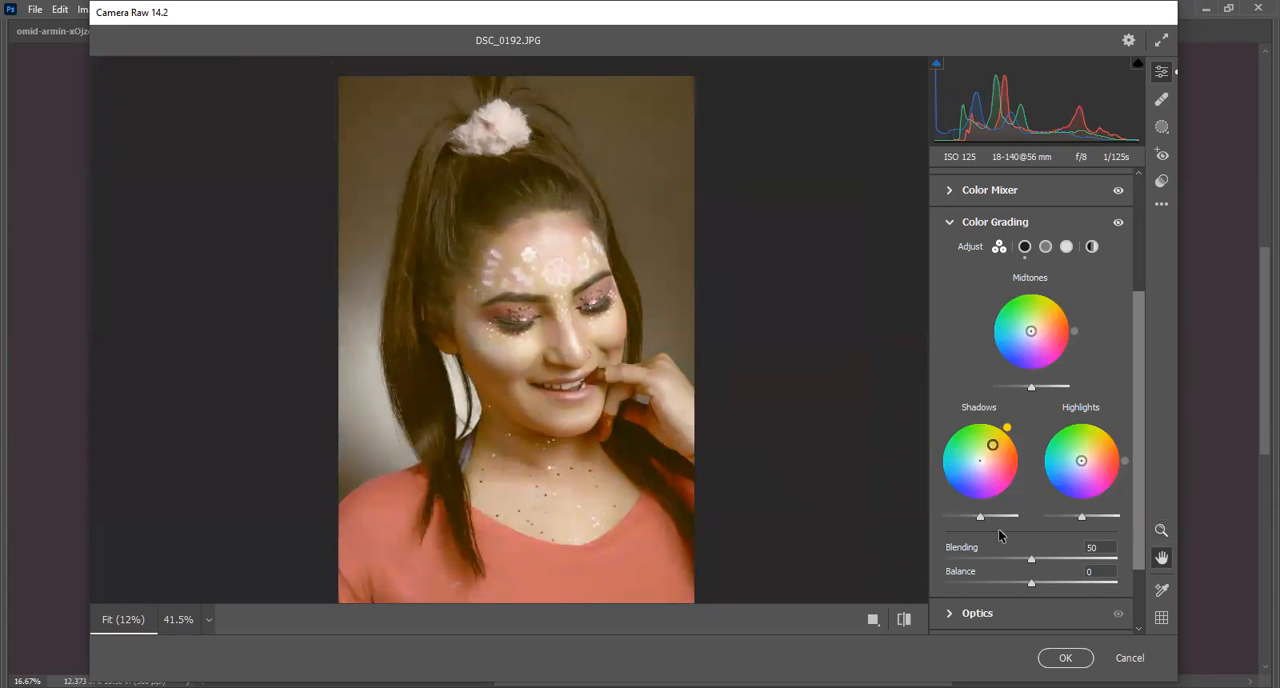
mouse_move(978, 518)
left_mouse_down()
mouse_move(998, 512)
mouse_move(980, 517)
left_mouse_up()
left_click(1117, 224)
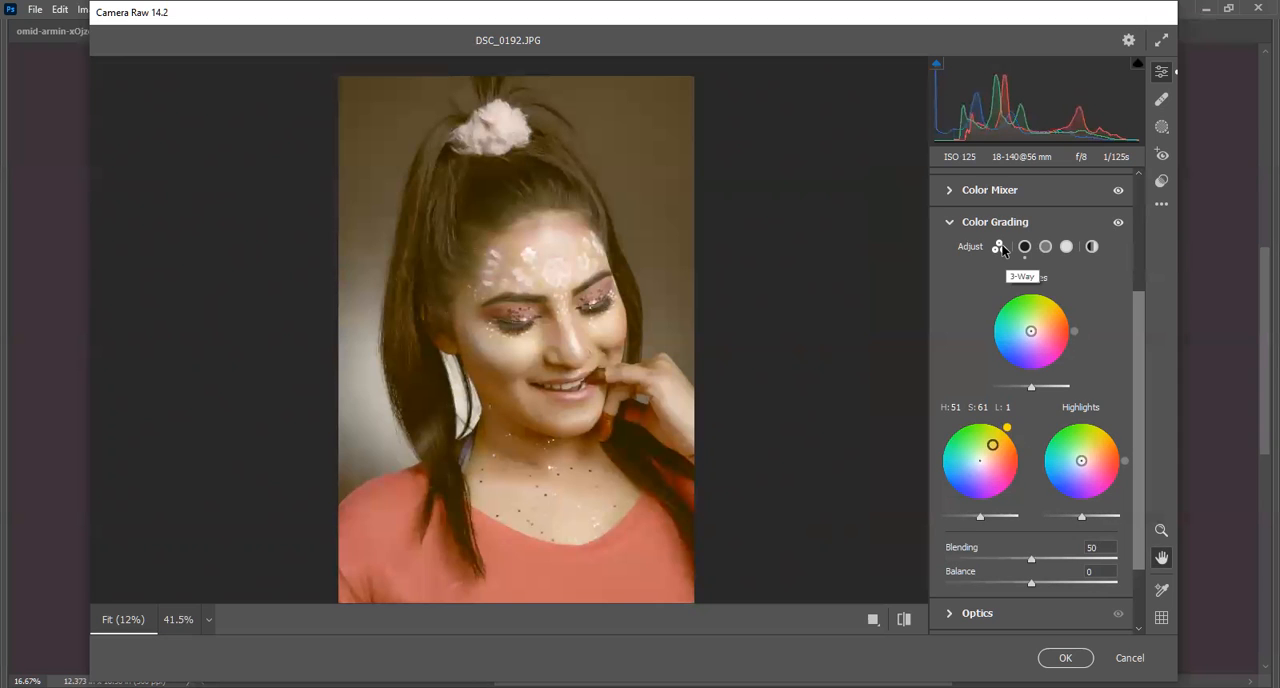
Look through the separate Midtones, Highlights and Global color wheels and return to the 3-Way view.
left_click(1045, 246)
left_click(1066, 247)
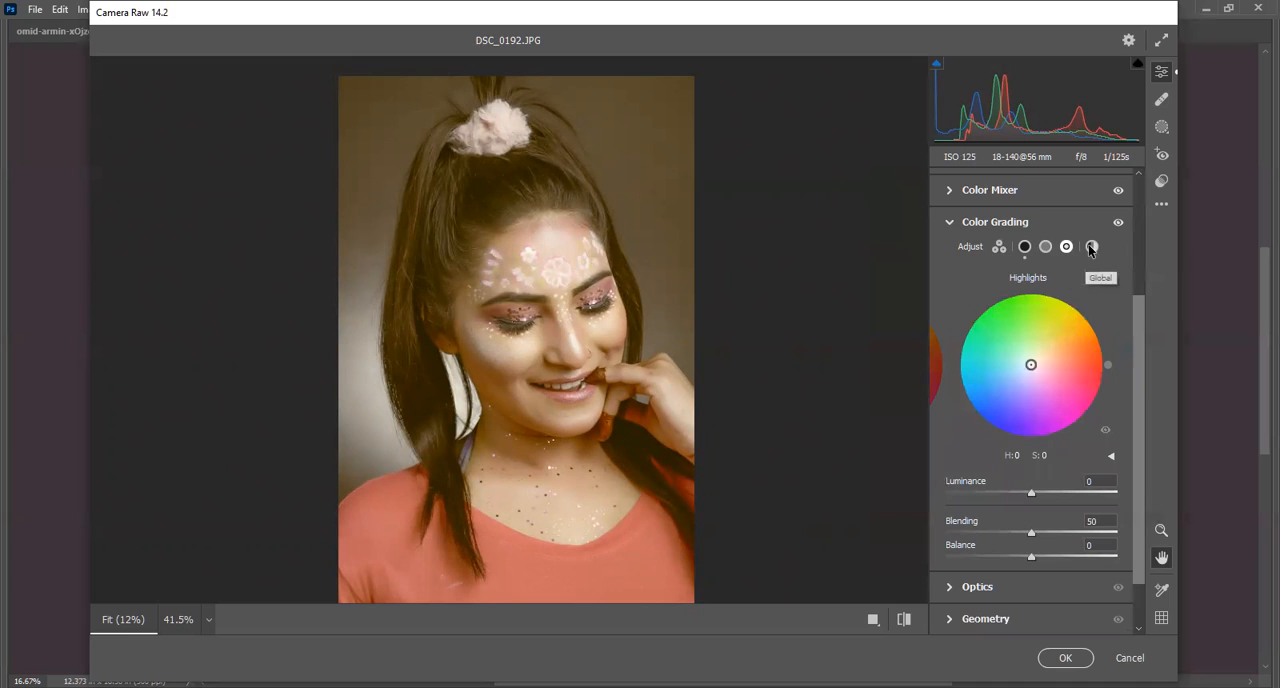
left_click(1091, 246)
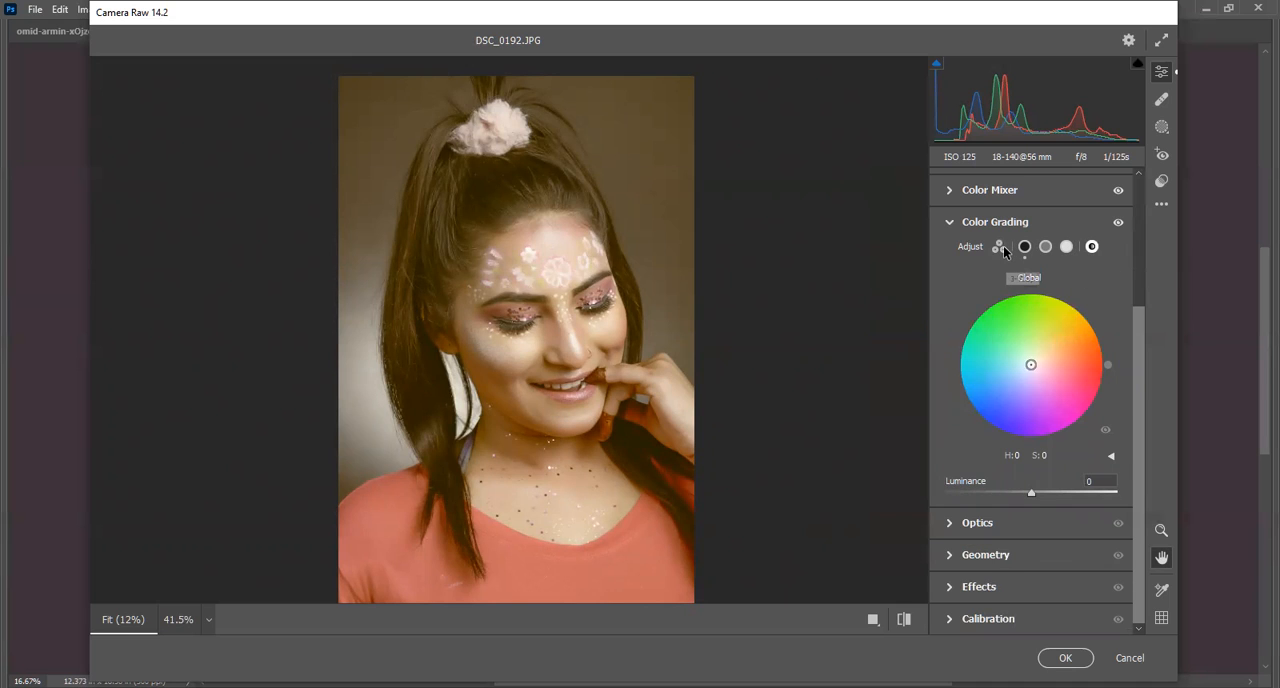
left_click(1004, 248)
Set the Midtones luminance to 1 and Blending to 0 in Color Grading, and collapse the section.
left_click_drag(1024, 388, 1027, 392)
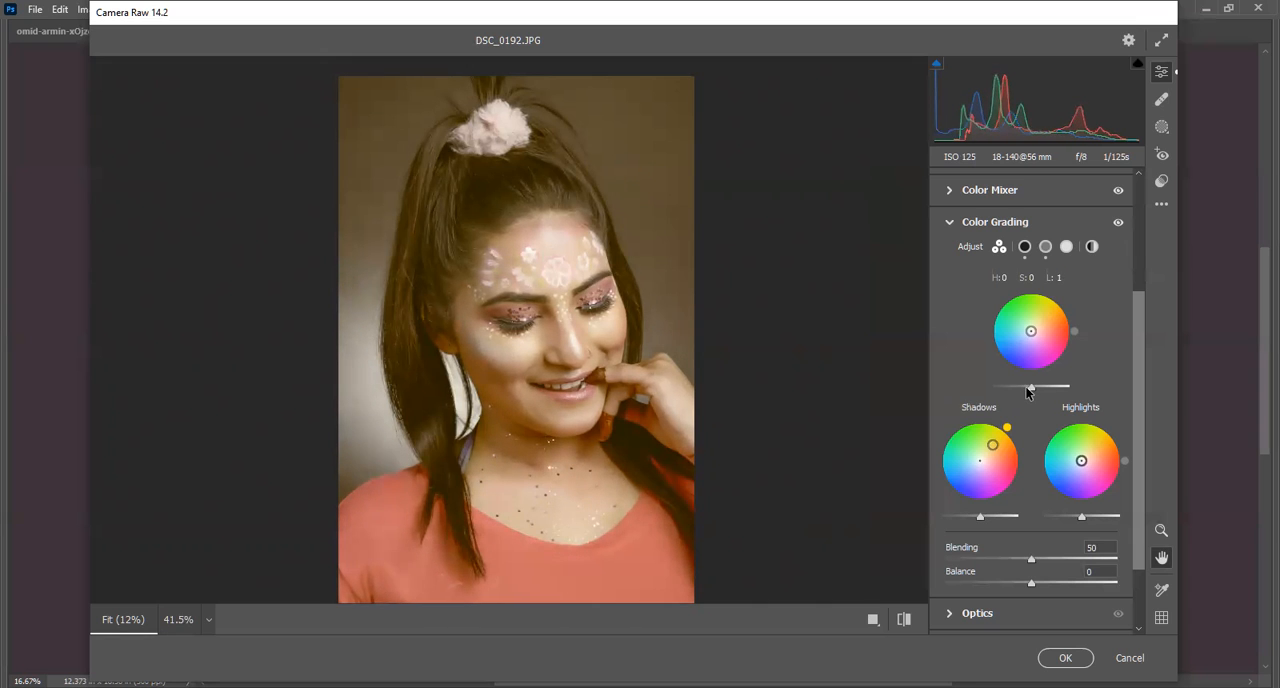
type("0")
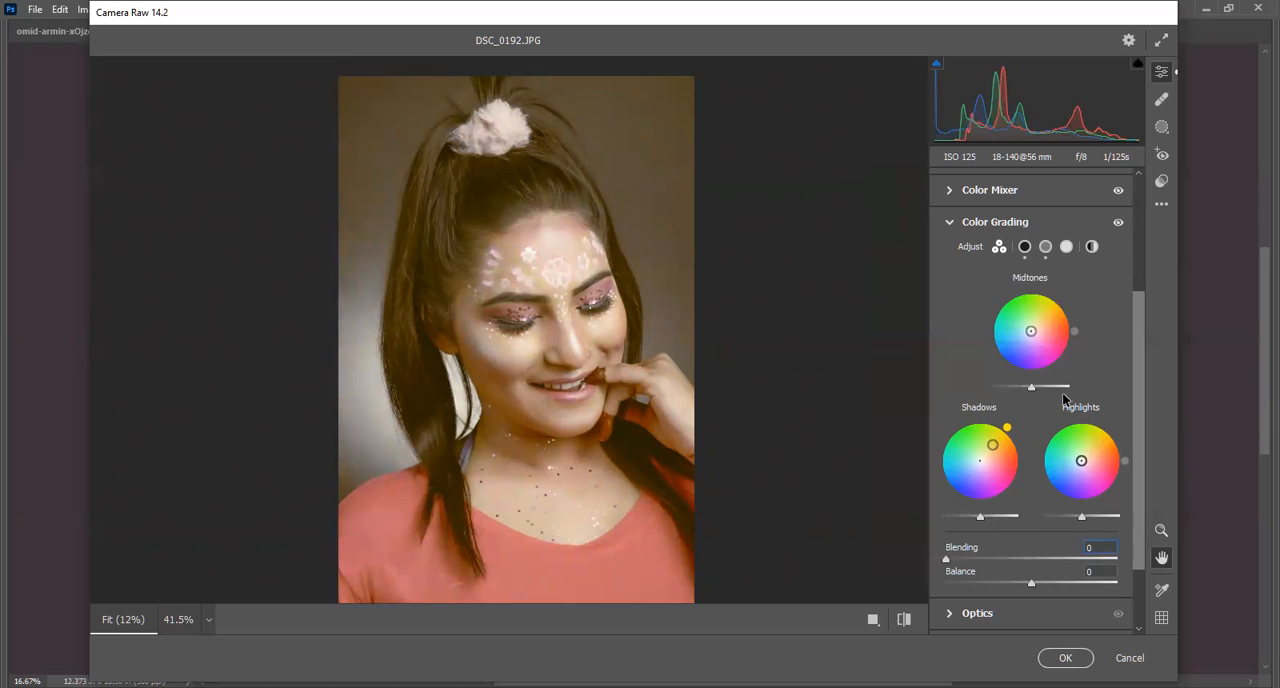
left_click(940, 224)
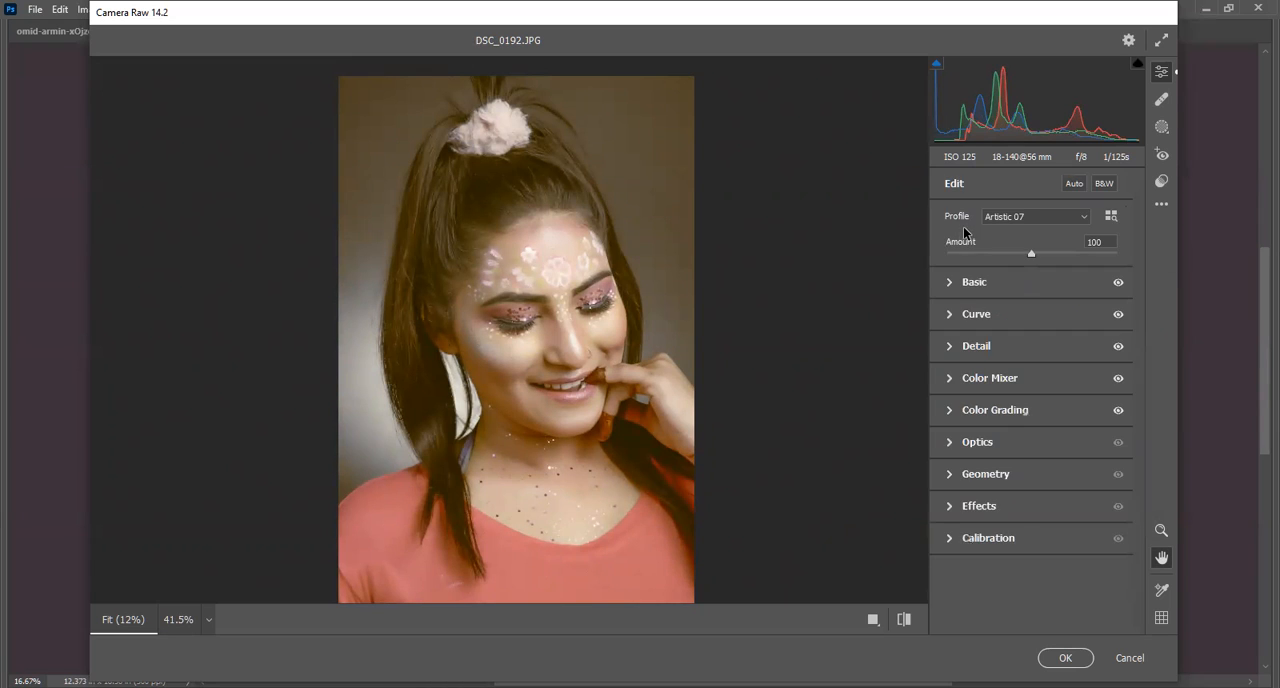
left_click(951, 412)
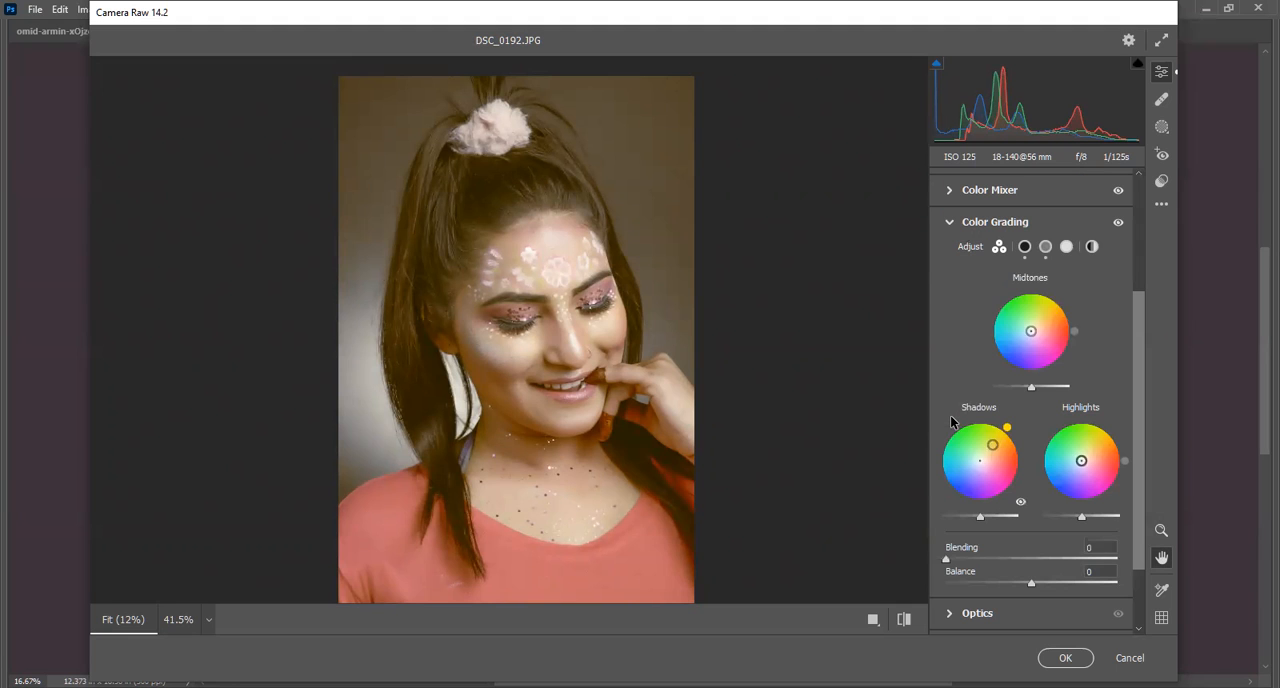
left_click(946, 224)
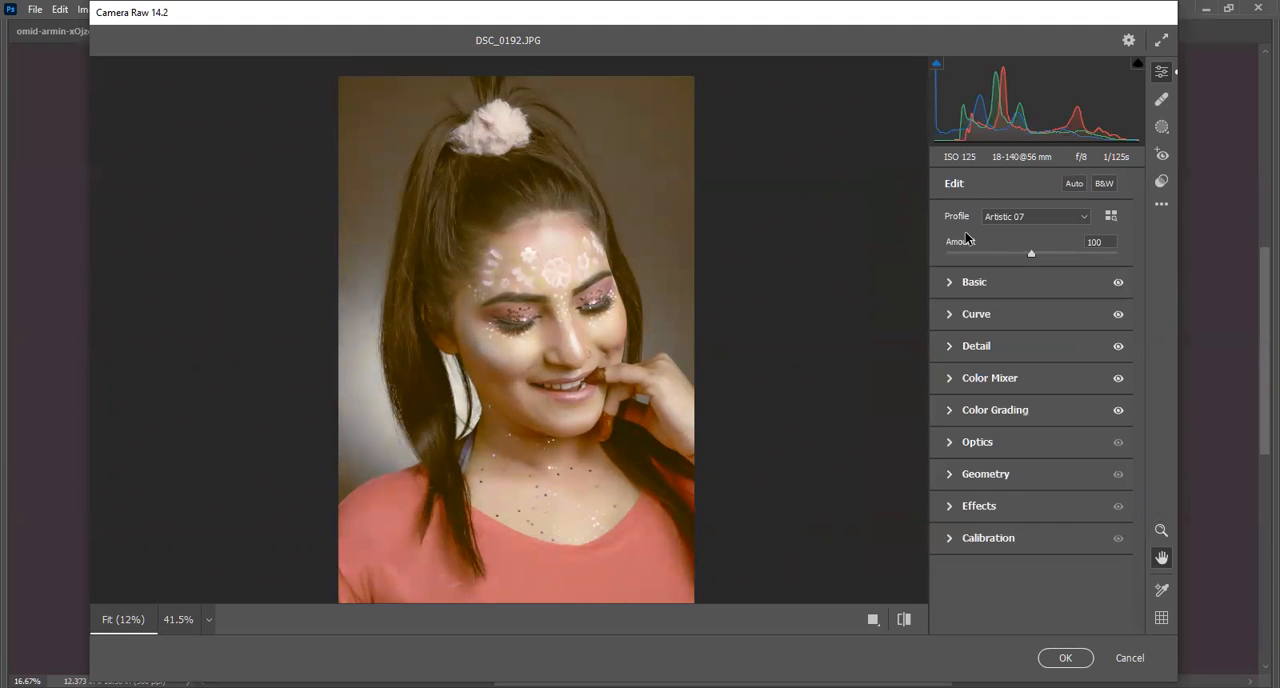
Compare the portrait with the Color Grading adjustments off and on, and reopen the color wheels.
left_click(1118, 410)
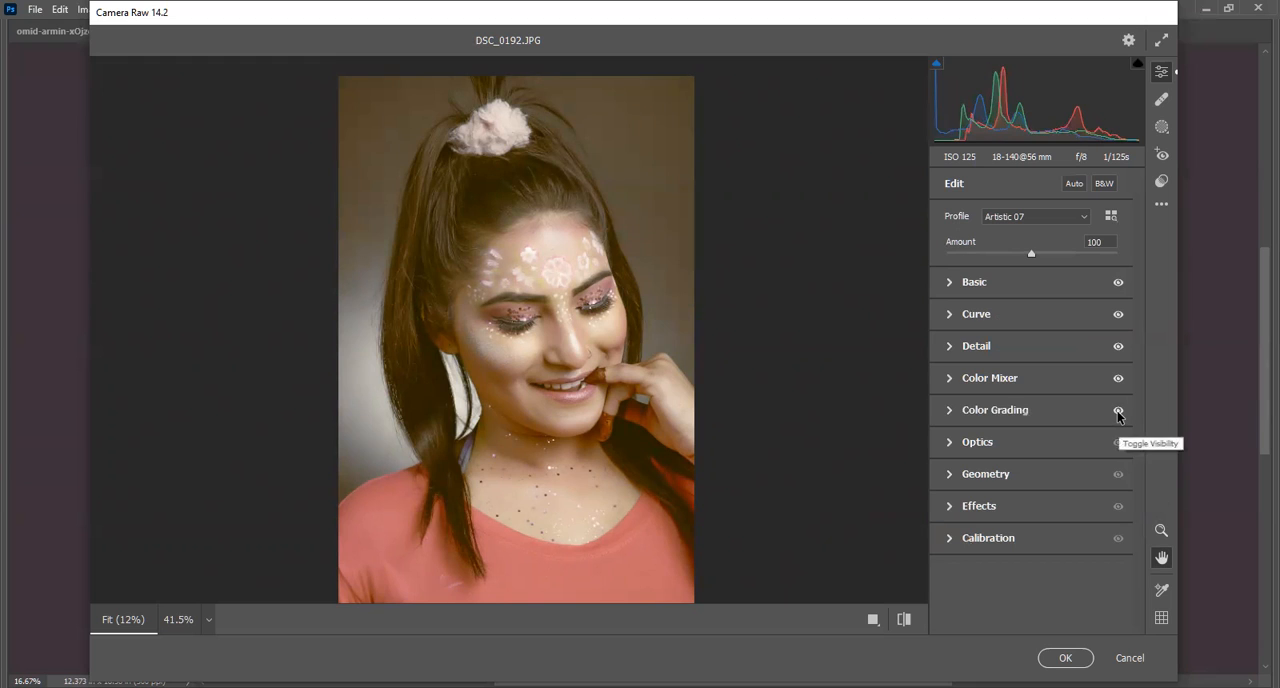
left_click(1118, 412)
left_click(1118, 412)
left_click(1118, 412)
left_click(950, 410)
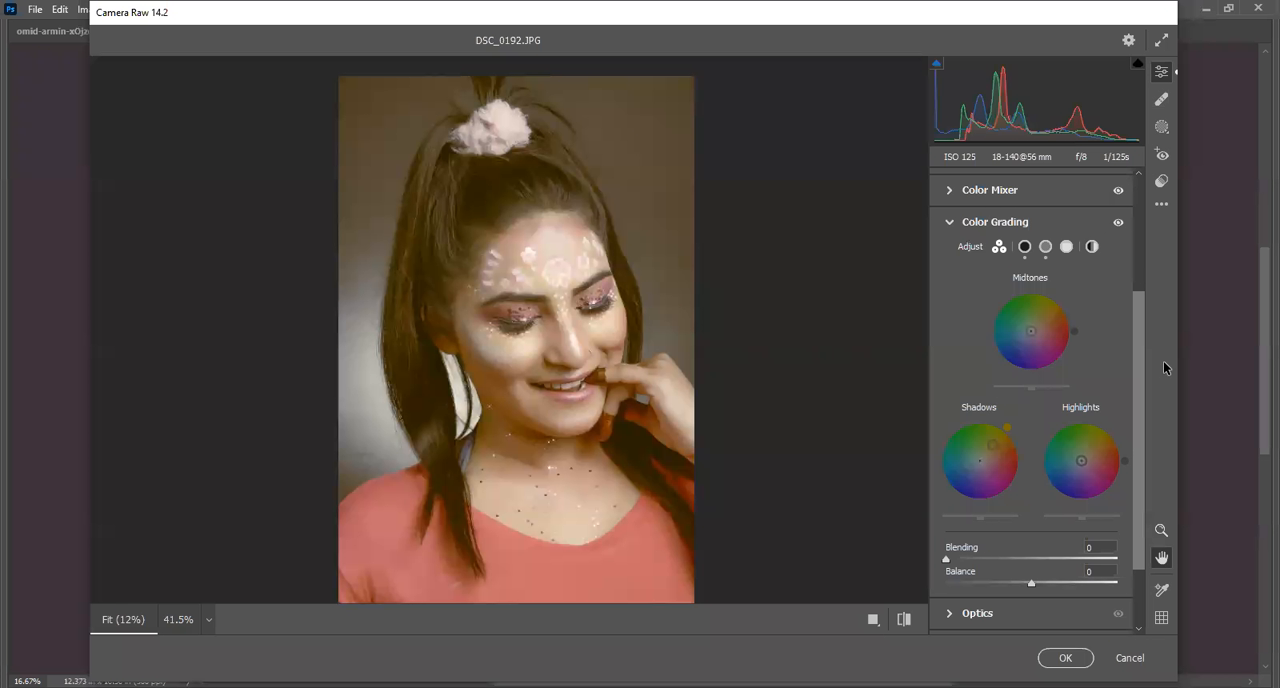
Try a yellow tint on the midtones, orange on the shadows and magenta on the highlights in Color Grading.
left_click(1042, 318)
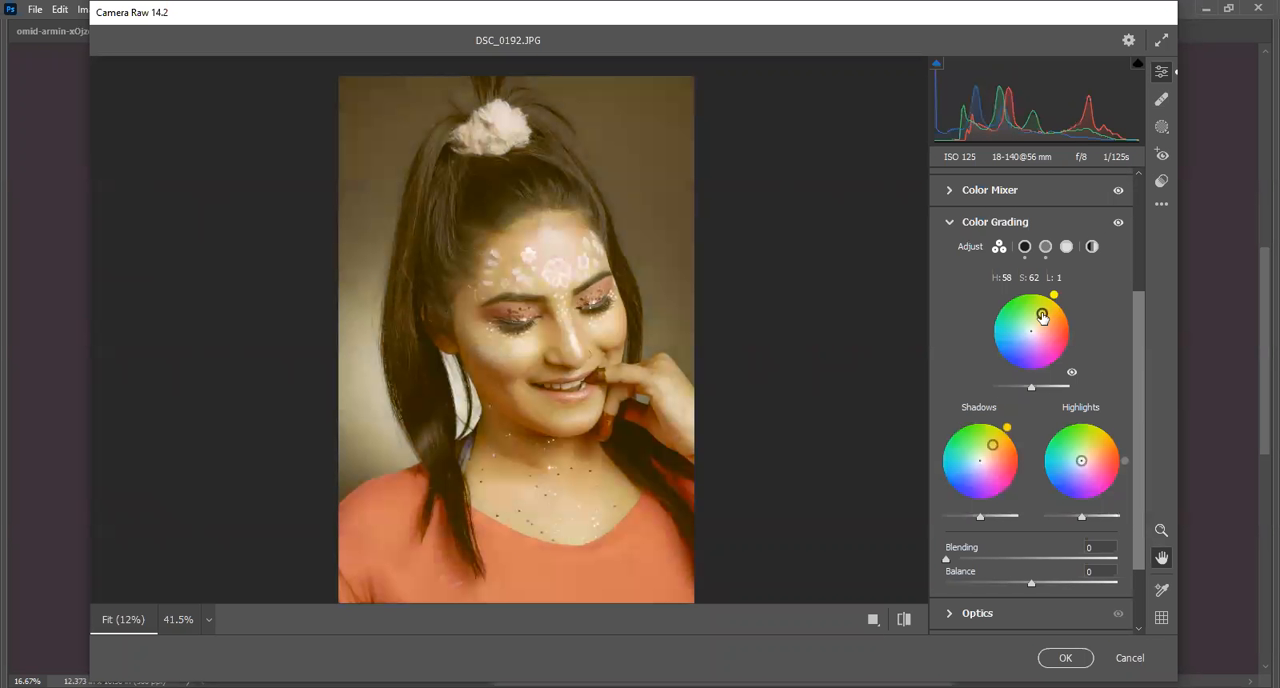
left_click(998, 457)
left_click(1100, 480)
left_click(1043, 321)
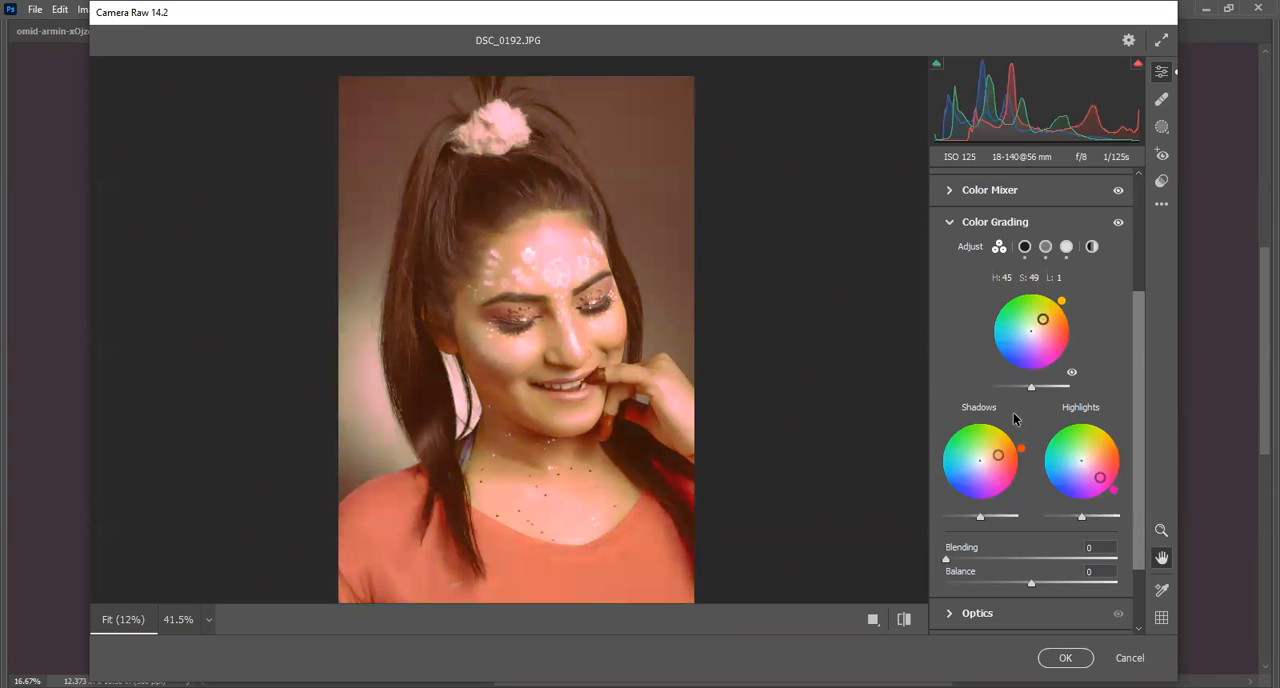
left_click(993, 445)
Reset the Midtones, Shadows and Highlights color wheels to remove their tints.
double_click(1043, 320)
double_click(994, 446)
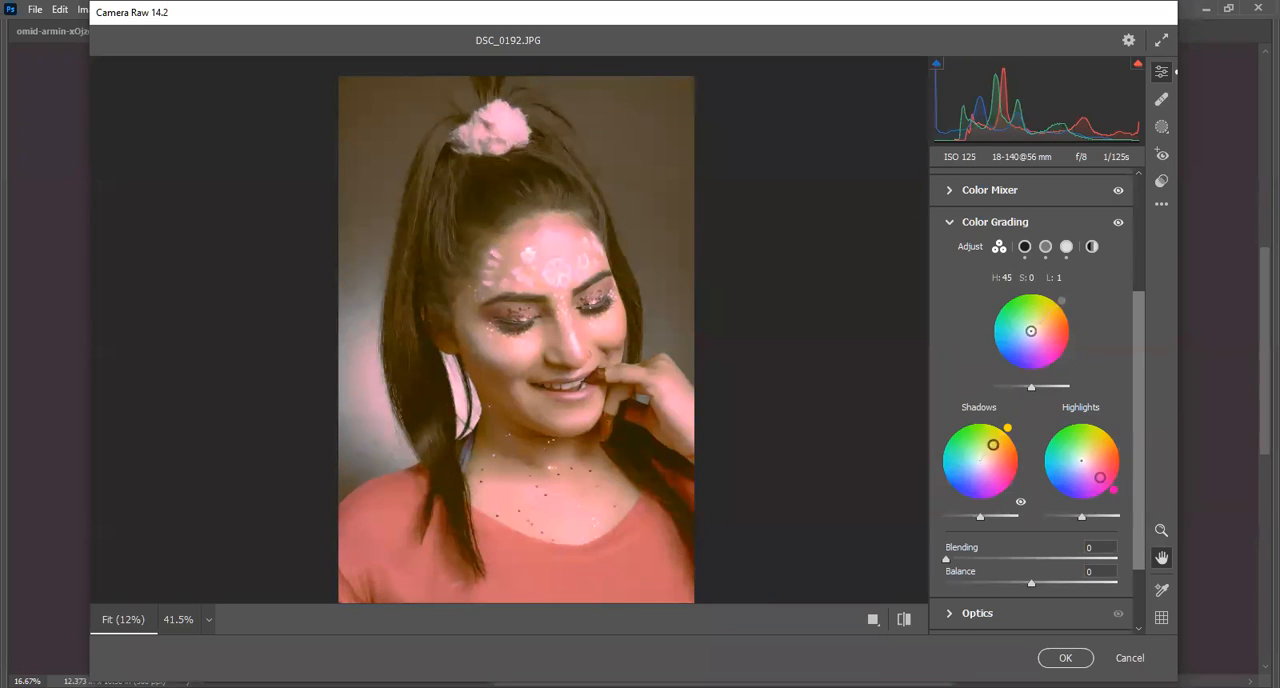
double_click(1100, 477)
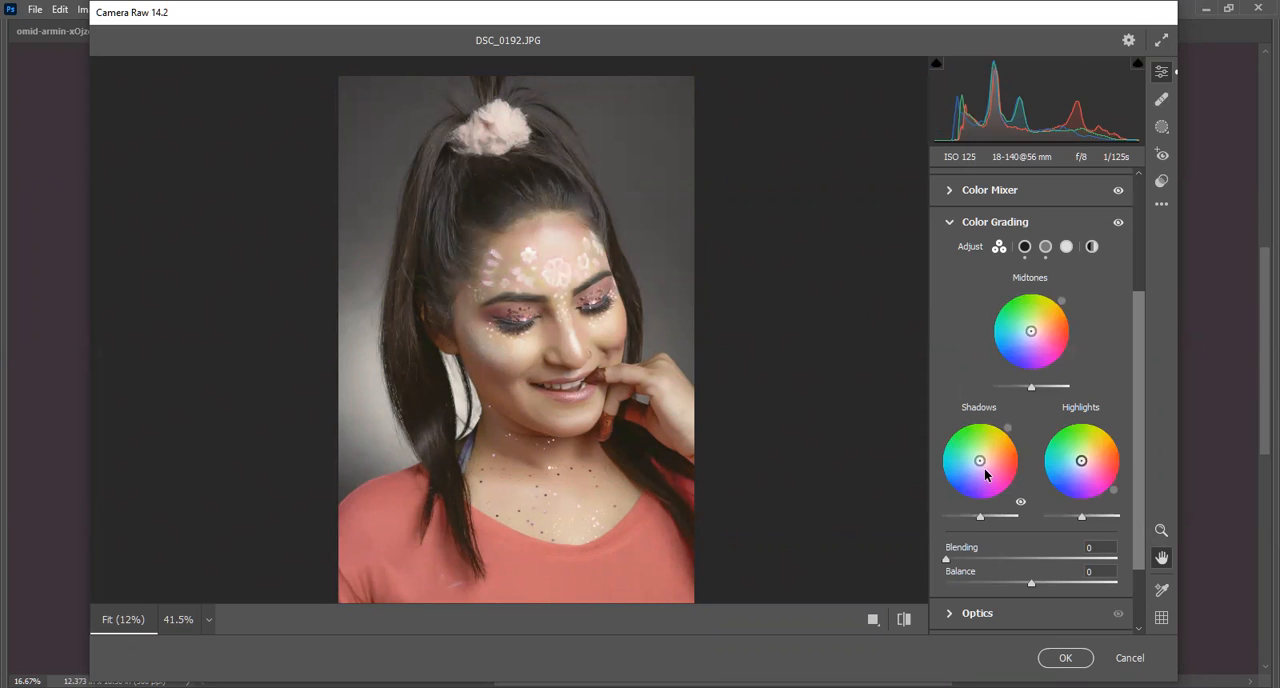
Try shadow tints from pink through purple to blue, up to hue 255 and saturation 86, and return the shadows to neutral.
mouse_move(978, 463)
left_mouse_down()
mouse_move(970, 447)
mouse_move(958, 473)
mouse_move(993, 489)
mouse_move(983, 463)
left_mouse_up()
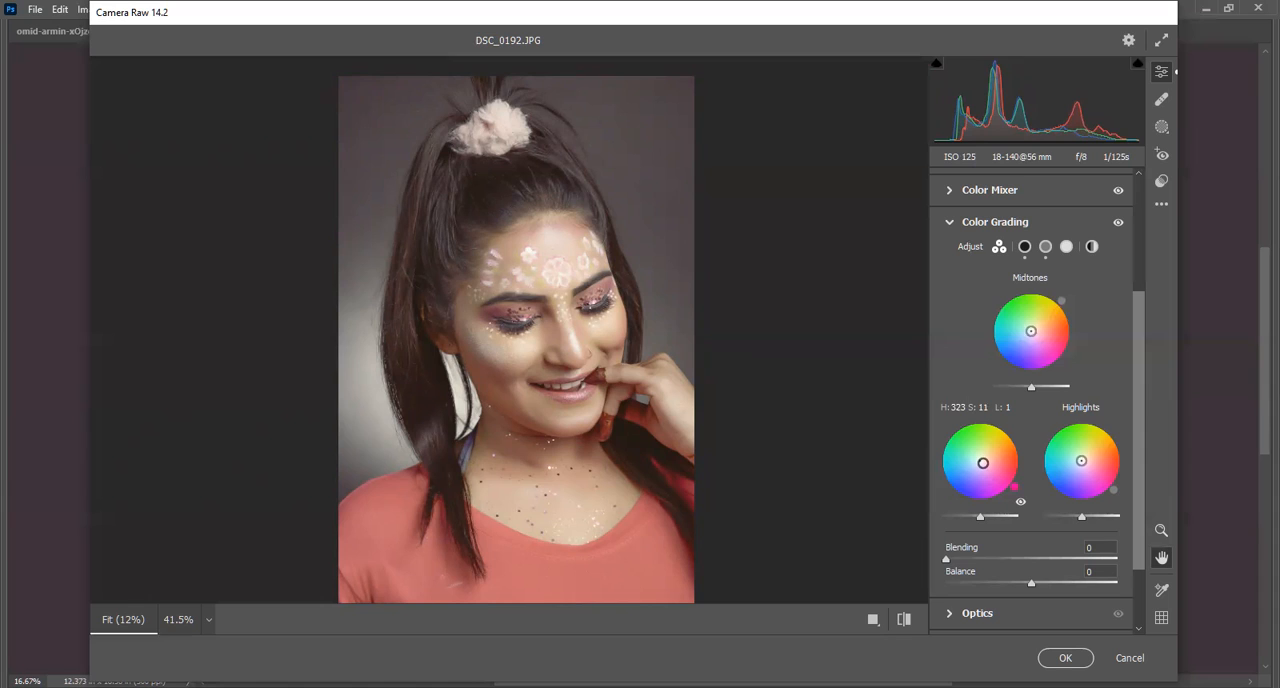
left_click_drag(983, 463, 981, 469)
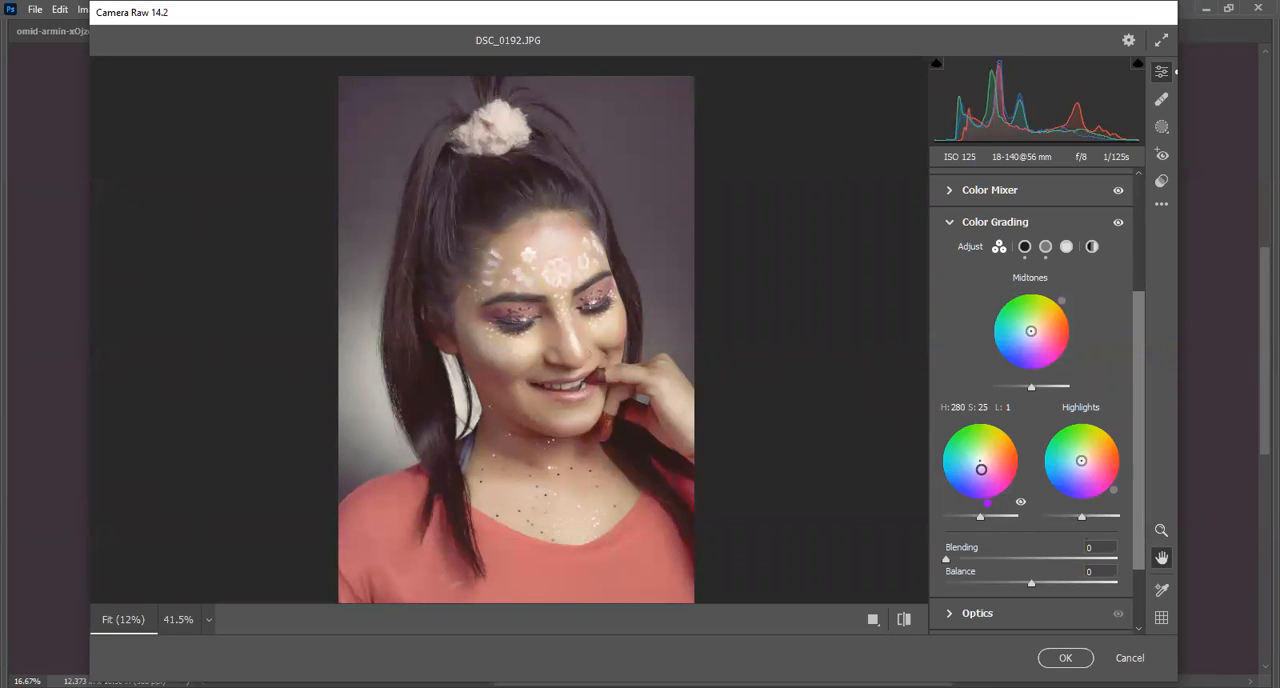
left_click_drag(981, 469, 978, 475)
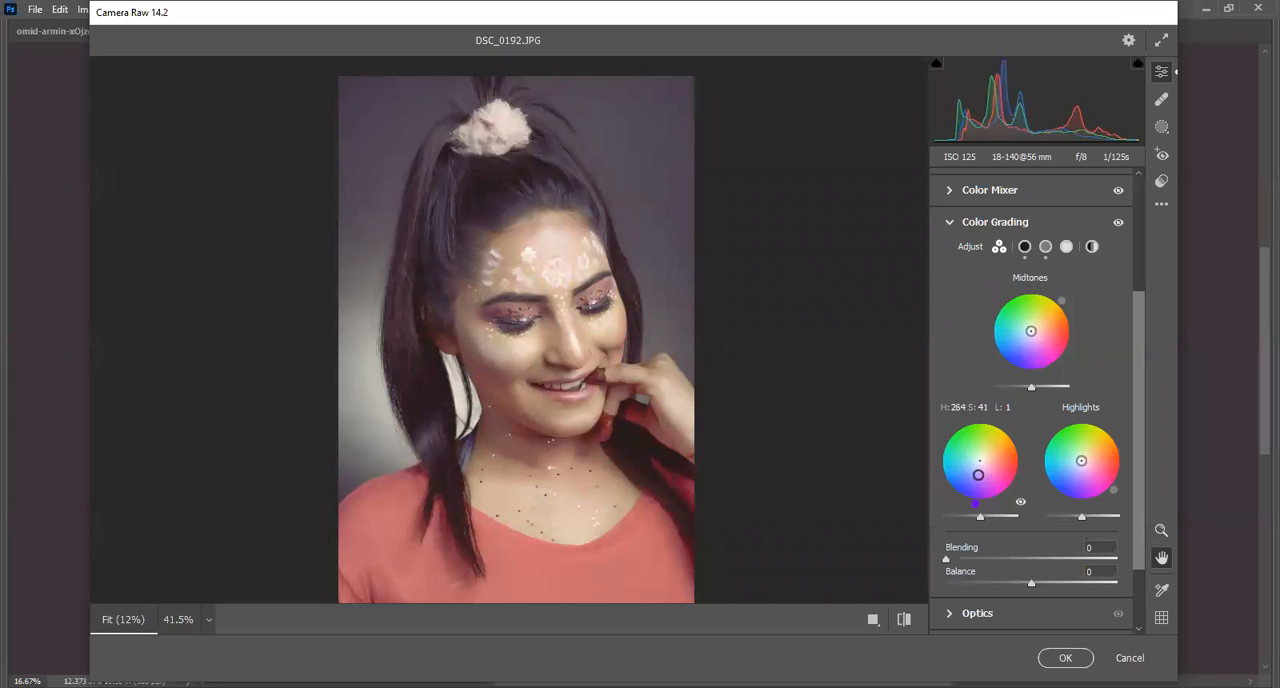
left_click_drag(978, 475, 972, 487)
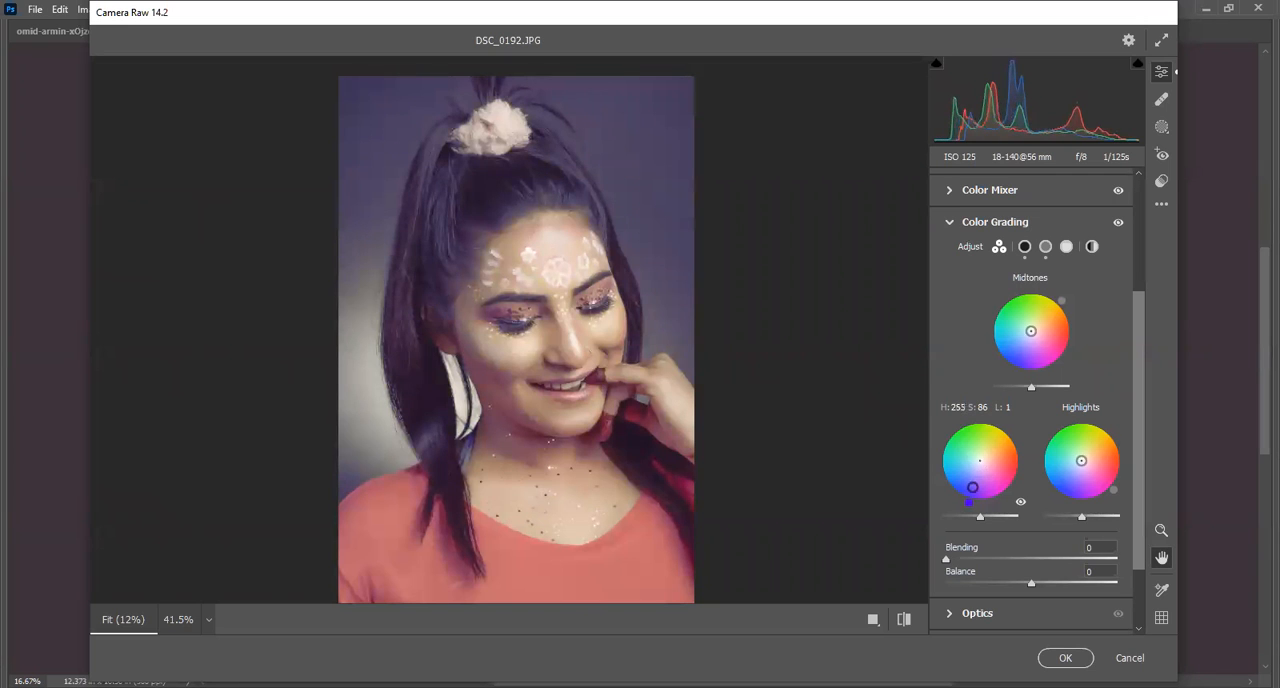
left_click_drag(972, 487, 980, 461)
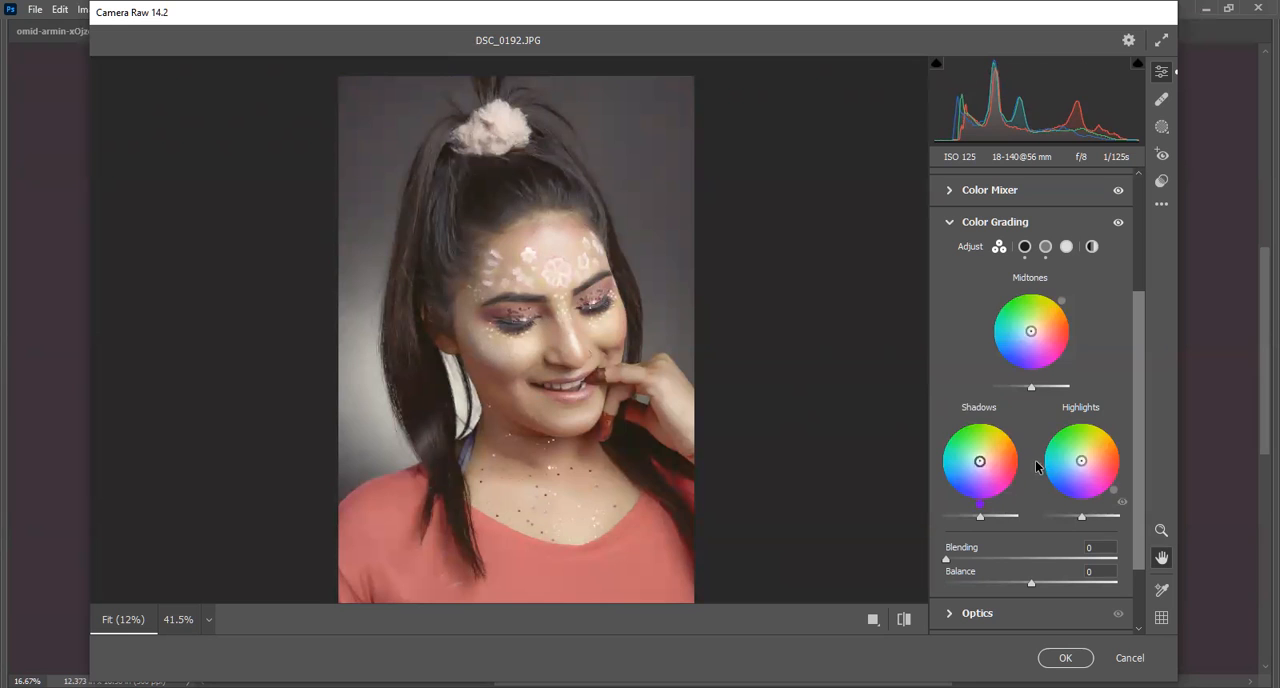
Give the highlights a faint yellow-orange tint and the shadows a very slight red tint in Color Grading.
mouse_move(1082, 464)
left_mouse_down()
mouse_move(1070, 449)
mouse_move(1084, 461)
left_mouse_up()
mouse_move(1087, 459)
left_mouse_down()
mouse_move(1079, 468)
mouse_move(1088, 463)
left_mouse_up()
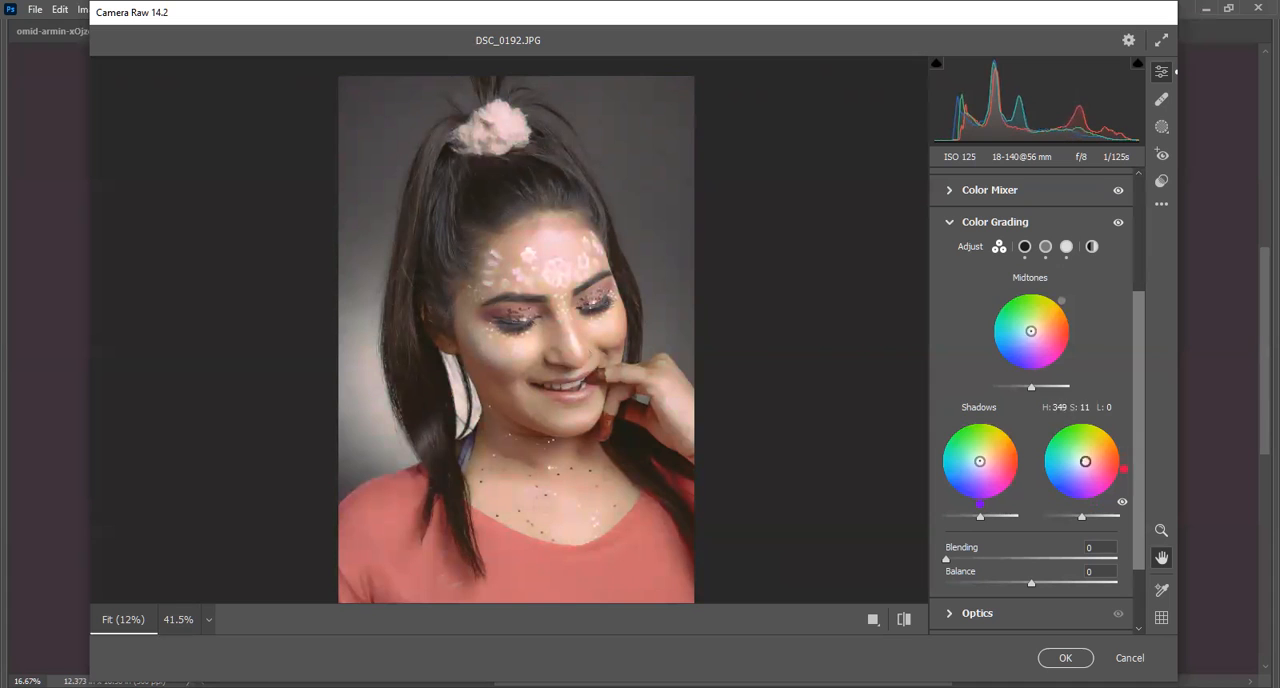
mouse_move(1076, 466)
left_mouse_down()
mouse_move(1058, 481)
mouse_move(1083, 458)
left_mouse_up()
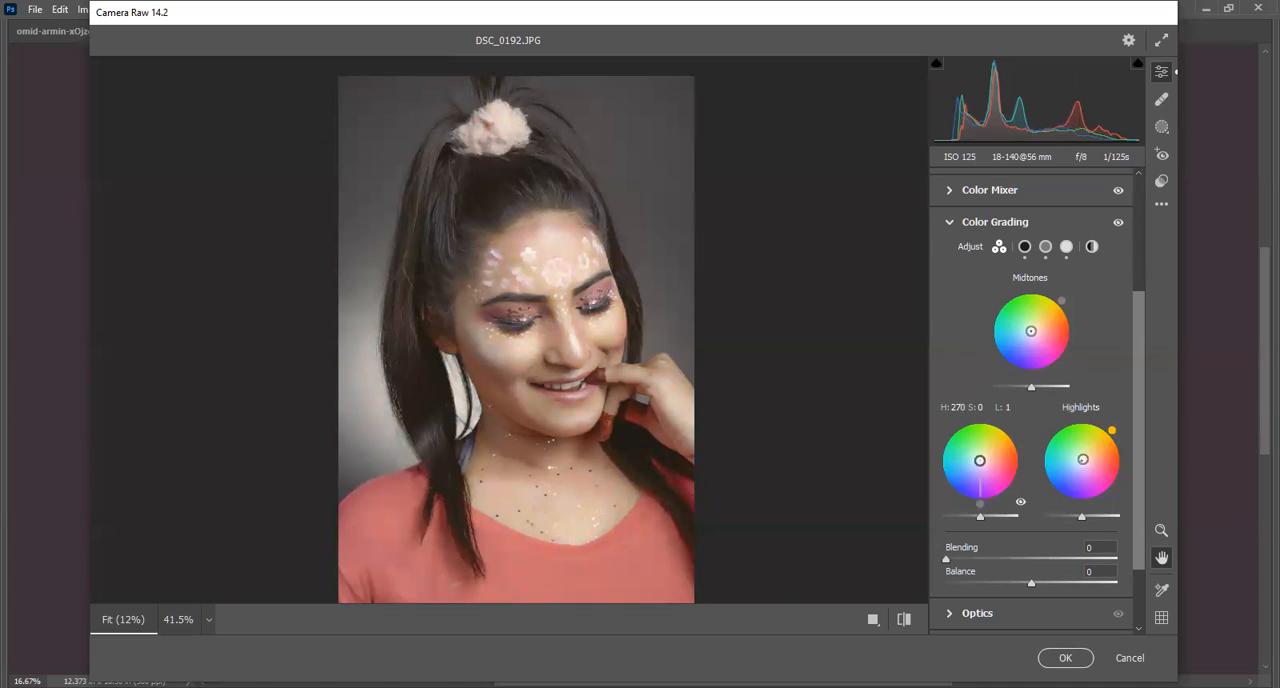
mouse_move(980, 460)
left_mouse_down()
mouse_move(962, 448)
mouse_move(980, 460)
left_mouse_up()
Set Blending to 4 in Color Grading and collapse the section.
left_click_drag(1133, 338, 1141, 417)
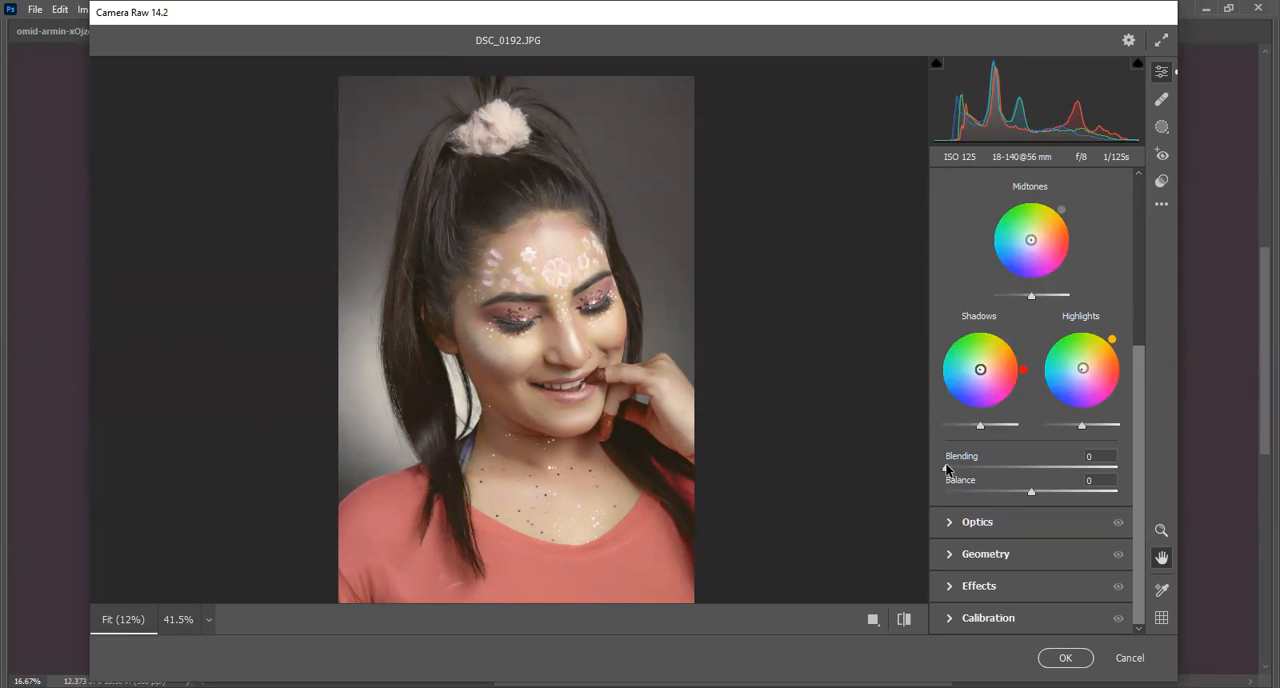
mouse_move(948, 470)
left_mouse_down()
mouse_move(978, 480)
mouse_move(952, 480)
left_mouse_up()
mouse_move(947, 474)
left_mouse_down()
mouse_move(1018, 480)
mouse_move(942, 471)
mouse_move(953, 478)
left_mouse_up()
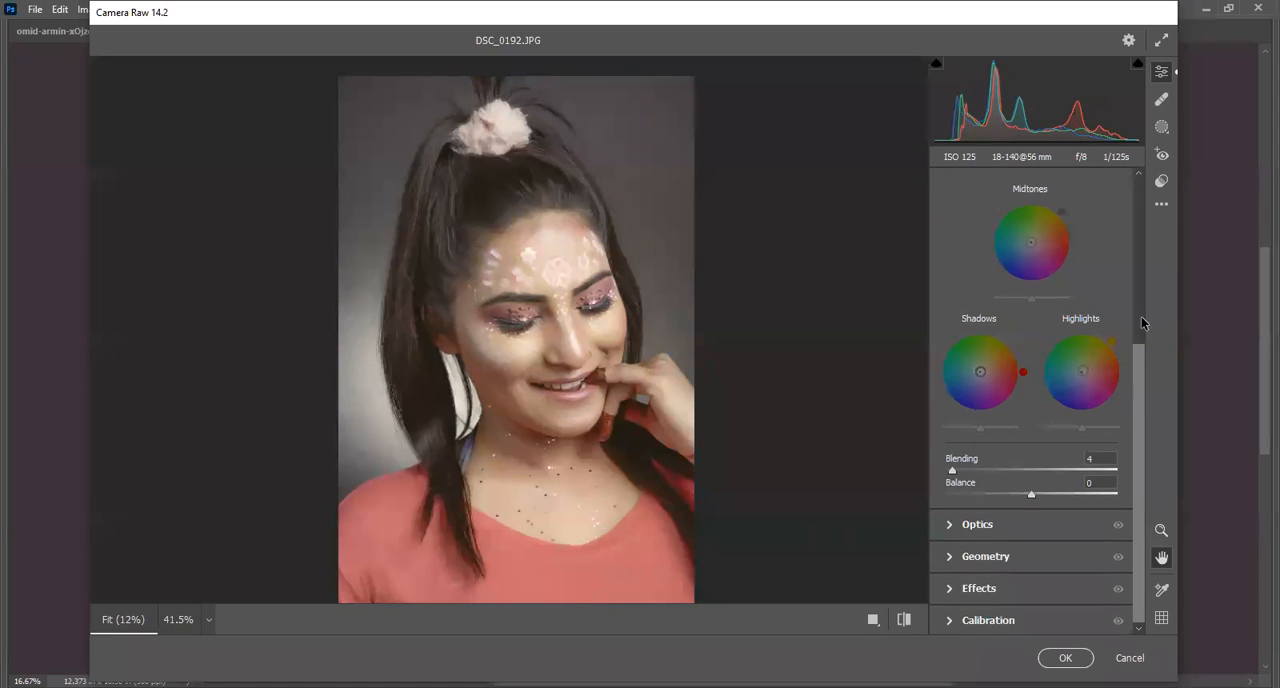
scroll(1141, 316, "up", 3)
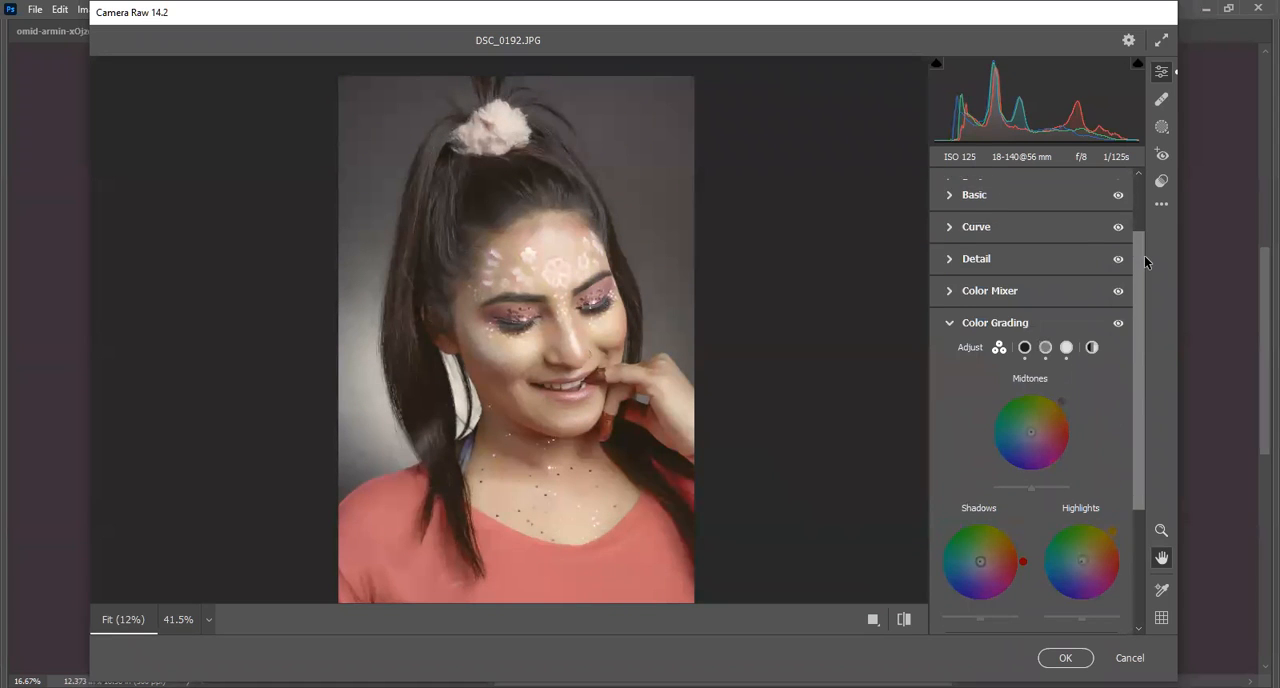
left_click(951, 323)
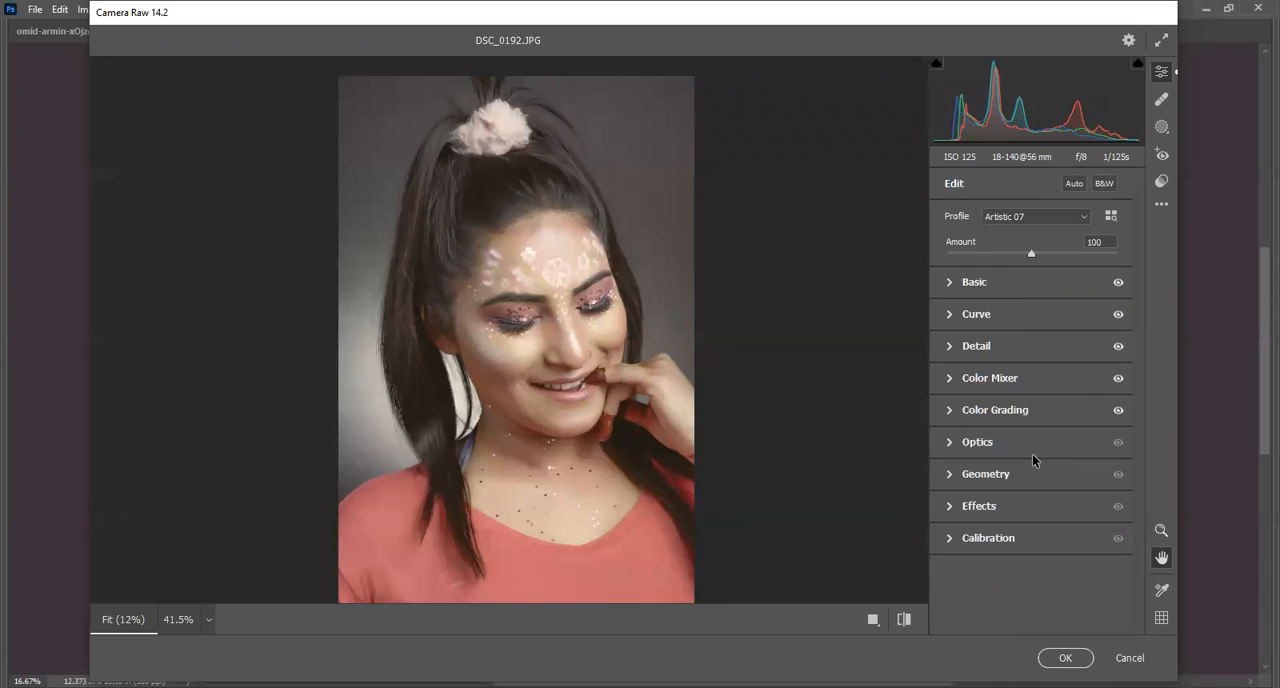
Expand the Optics section and set the Vignette to +66.
left_click(949, 442)
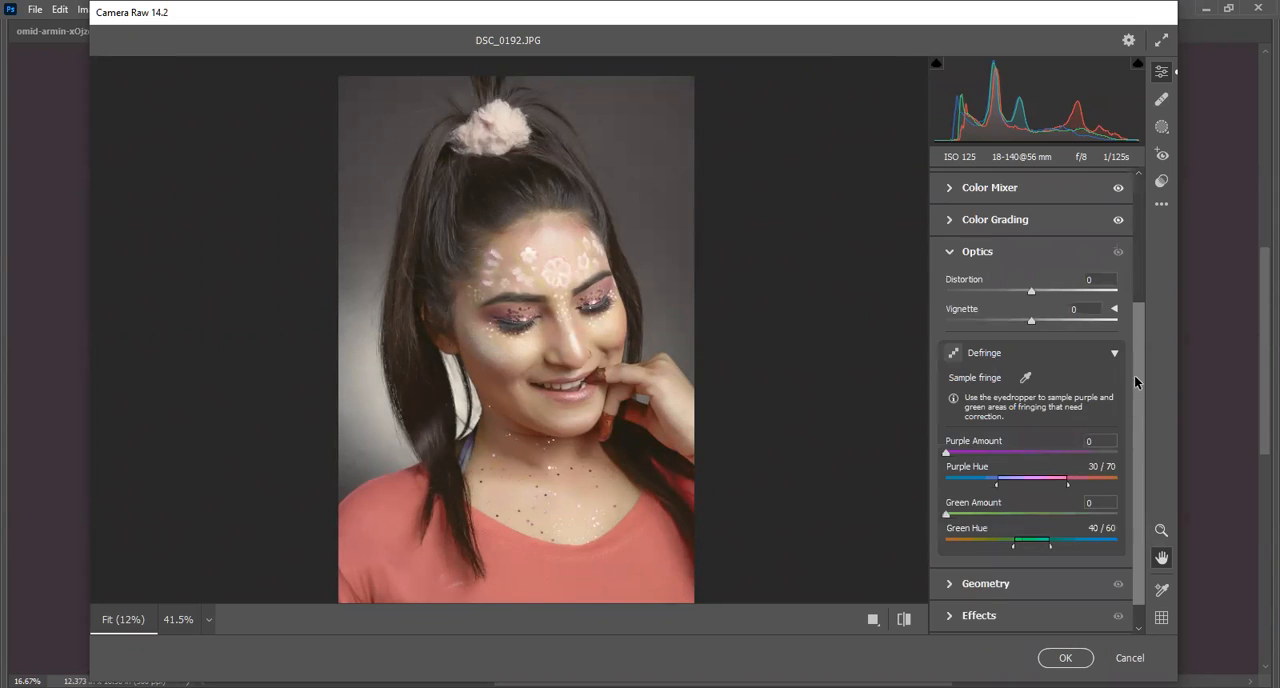
scroll(1141, 328, "down", 1)
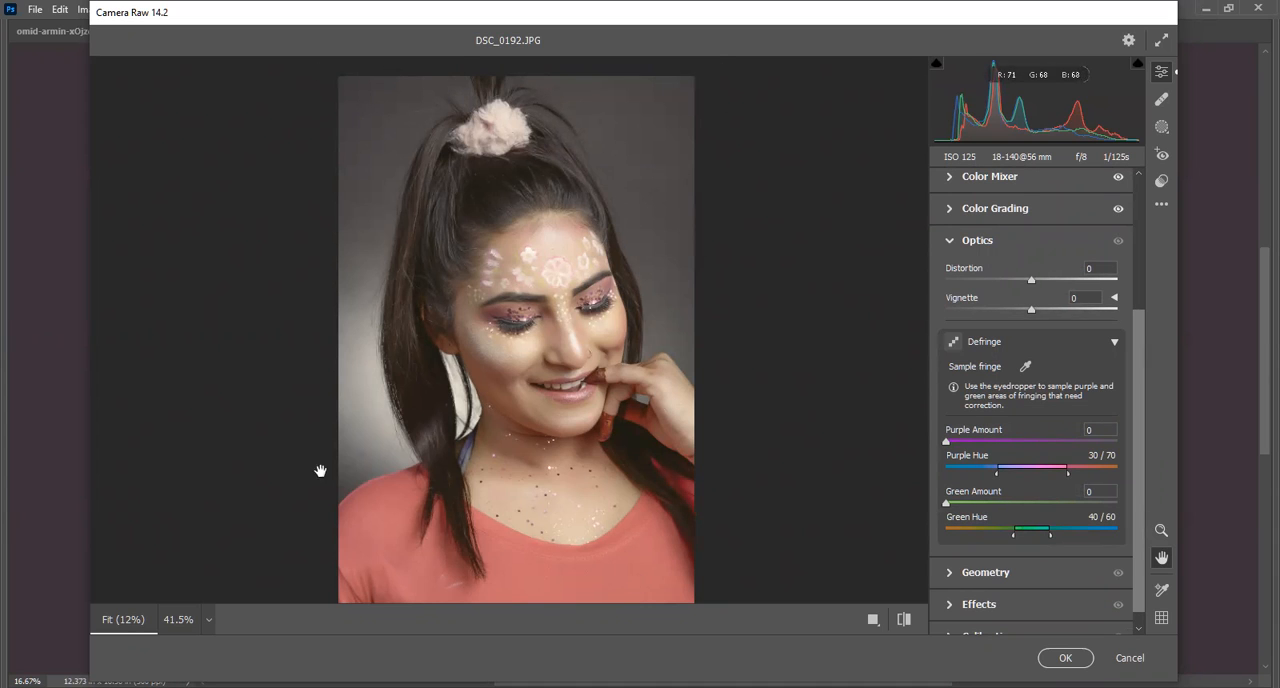
left_click_drag(1033, 314, 1091, 346)
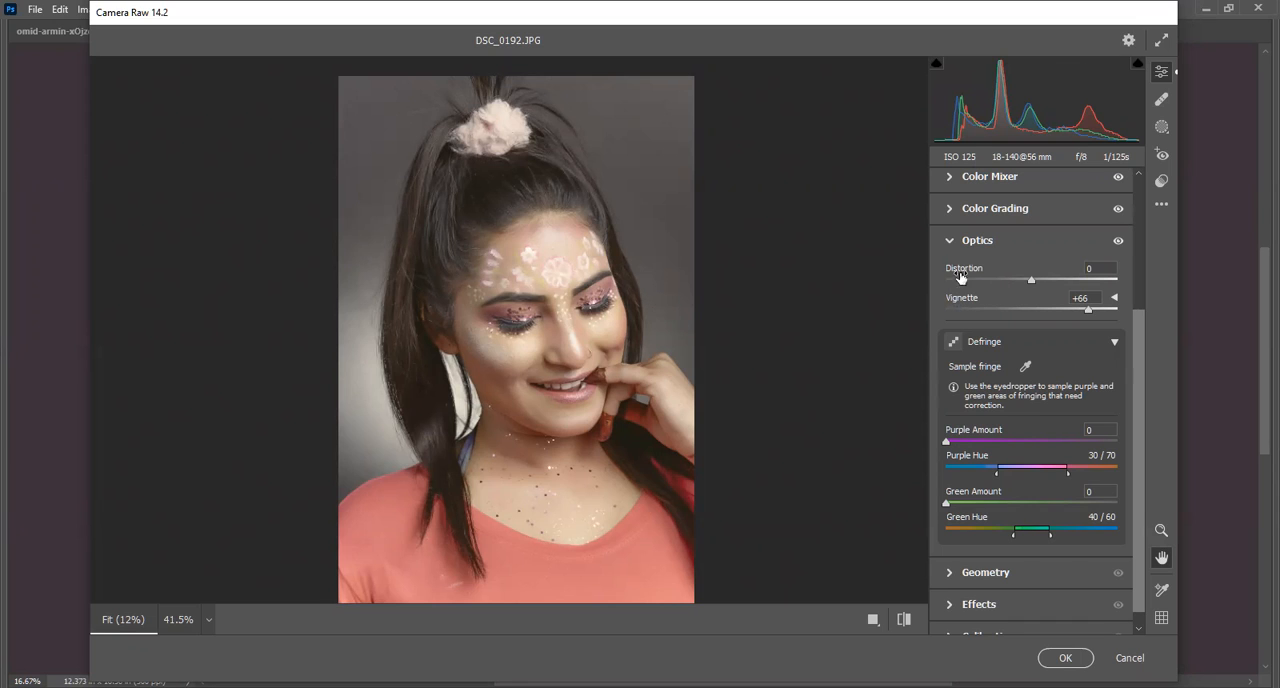
Try a different Distortion value in Optics, reset it to 0 and collapse the section.
mouse_move(1032, 277)
left_mouse_down()
mouse_move(1019, 280)
mouse_move(1070, 286)
mouse_move(976, 285)
mouse_move(1053, 287)
mouse_move(1026, 290)
left_mouse_up()
left_click(1093, 268)
double_click(1035, 275)
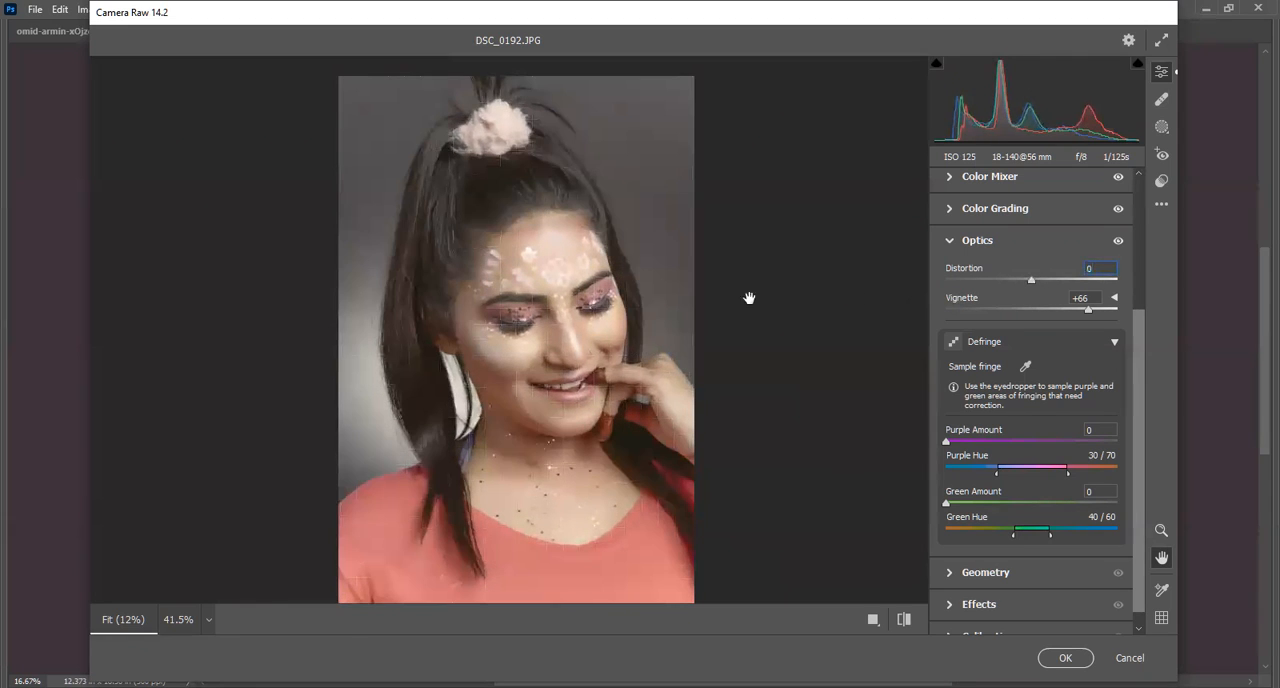
left_click(950, 242)
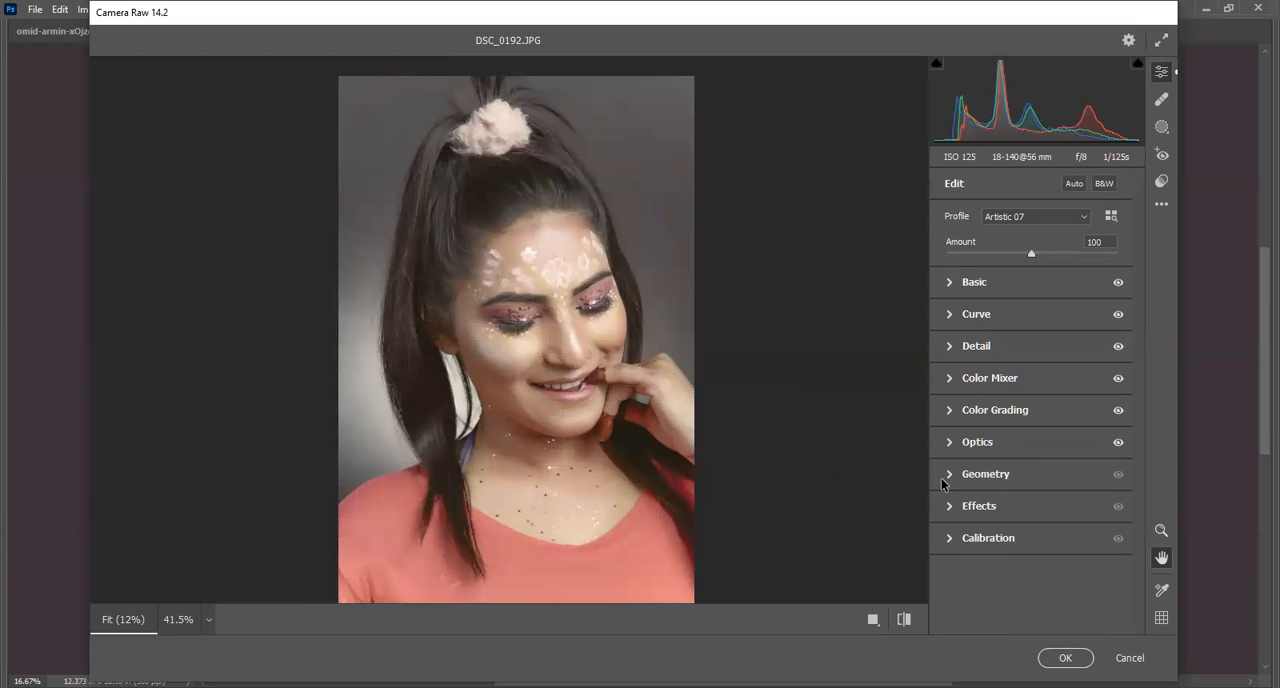
Expand Geometry and try manual Vertical, Rotate and Aspect changes with Scale 117, Offset X +17.8 and Offset Y +1.9.
left_click(968, 476)
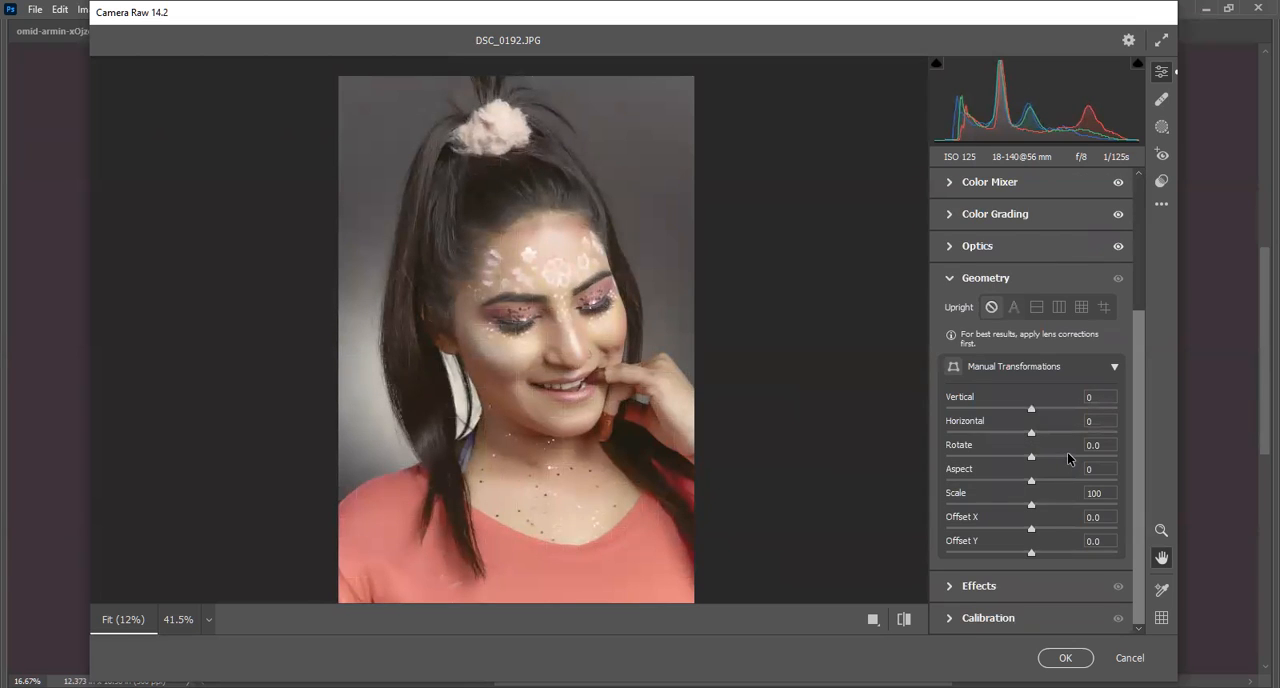
mouse_move(1031, 409)
left_mouse_down()
mouse_move(995, 413)
mouse_move(1066, 412)
mouse_move(1035, 415)
left_mouse_up()
left_click_drag(1031, 457, 1033, 552)
left_click(968, 398)
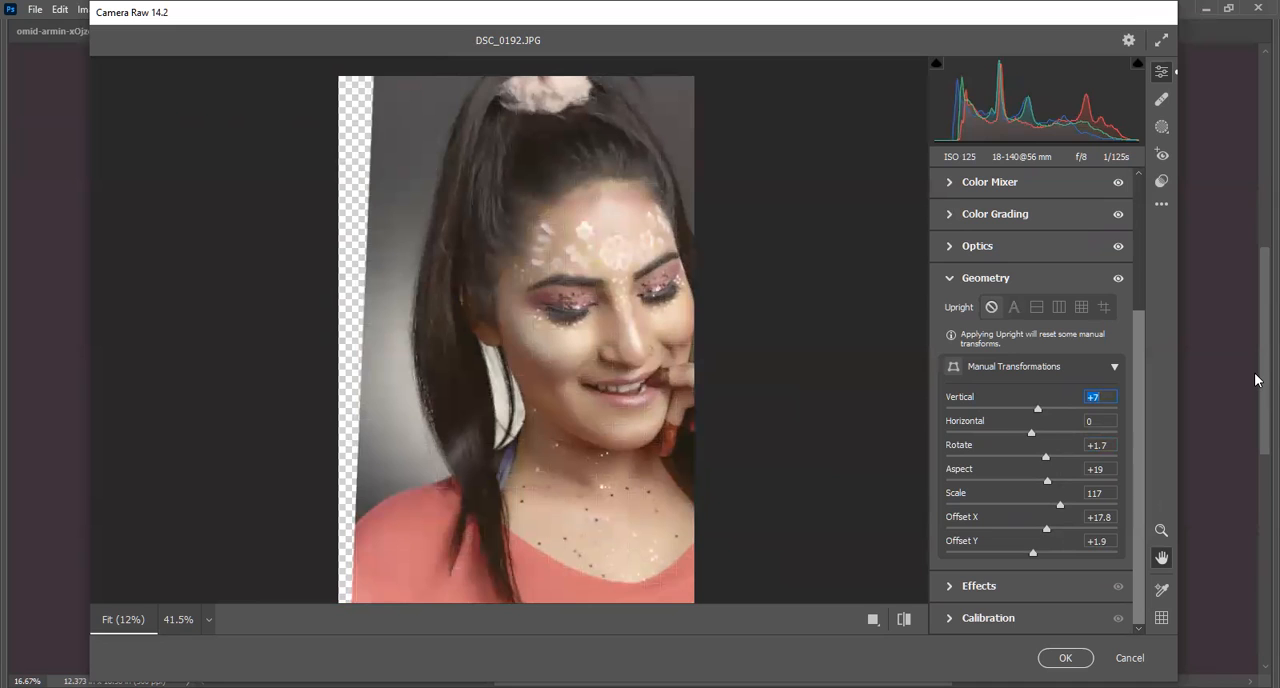
Reset Vertical, Rotate, Aspect and both Offsets to 0 and Scale to 100, and collapse the Geometry section.
left_click(1093, 397)
type("0")
left_click(1105, 445)
type("0")
left_click(1100, 469)
type("0")
left_click(1098, 493)
type("0")
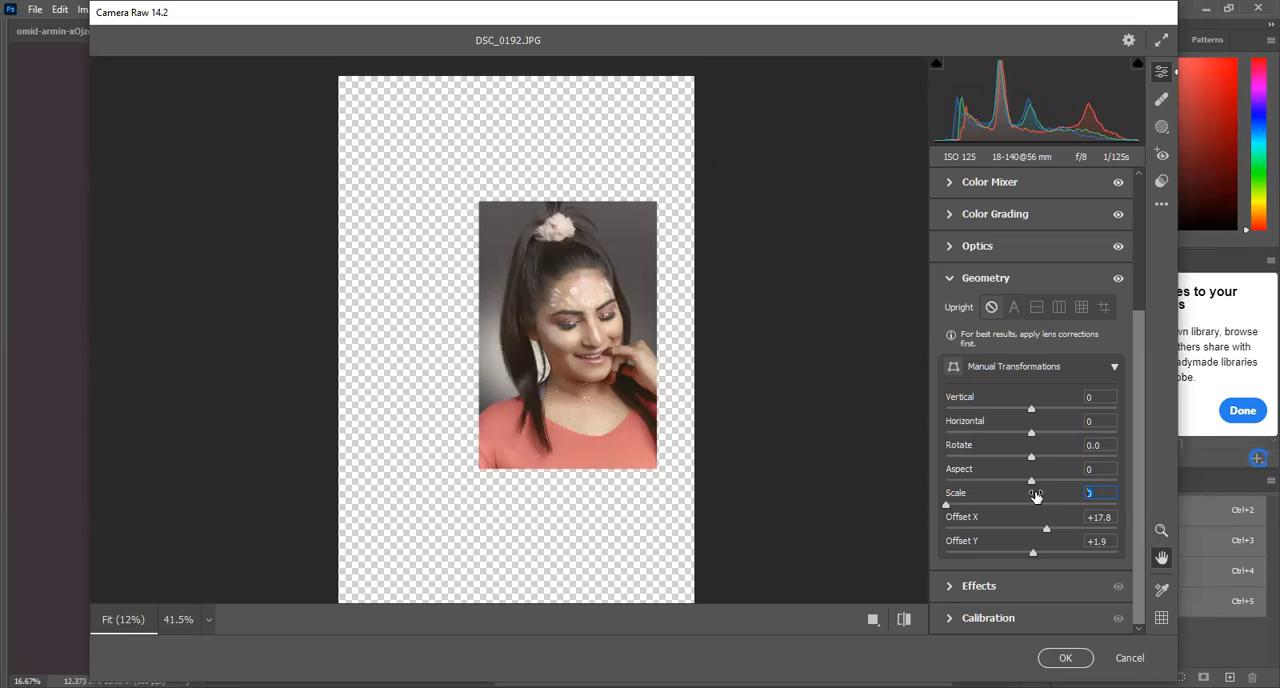
type("0")
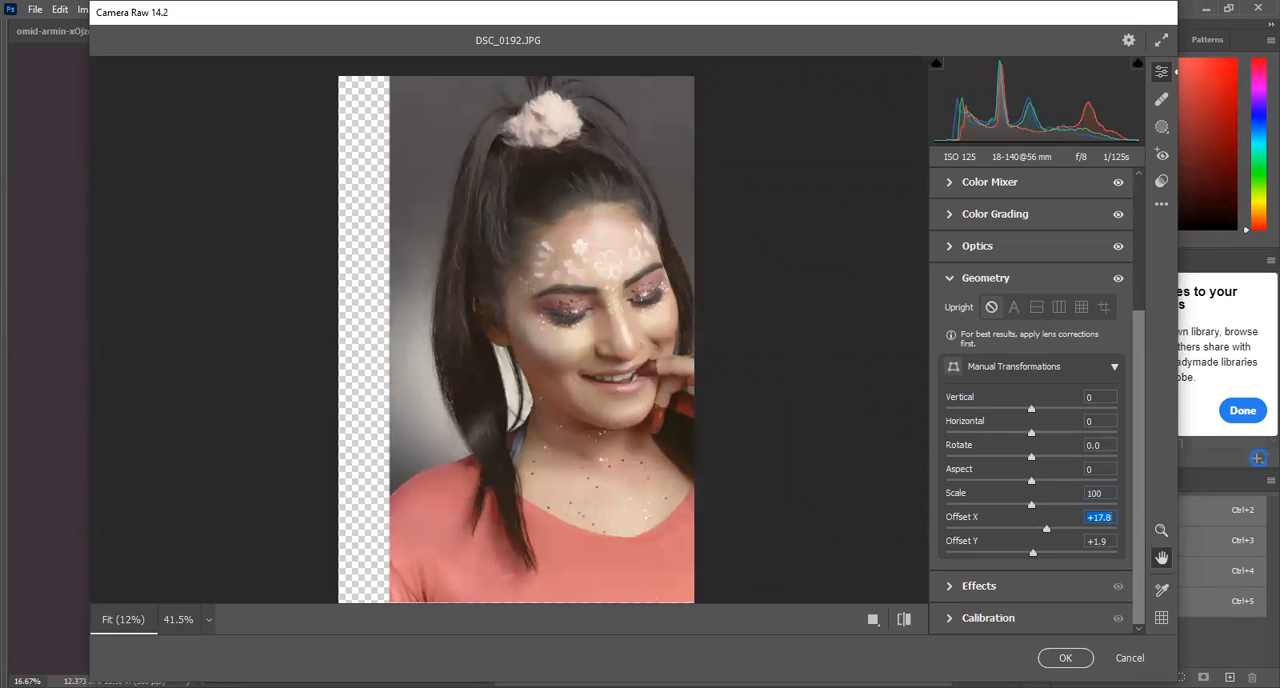
type("00")
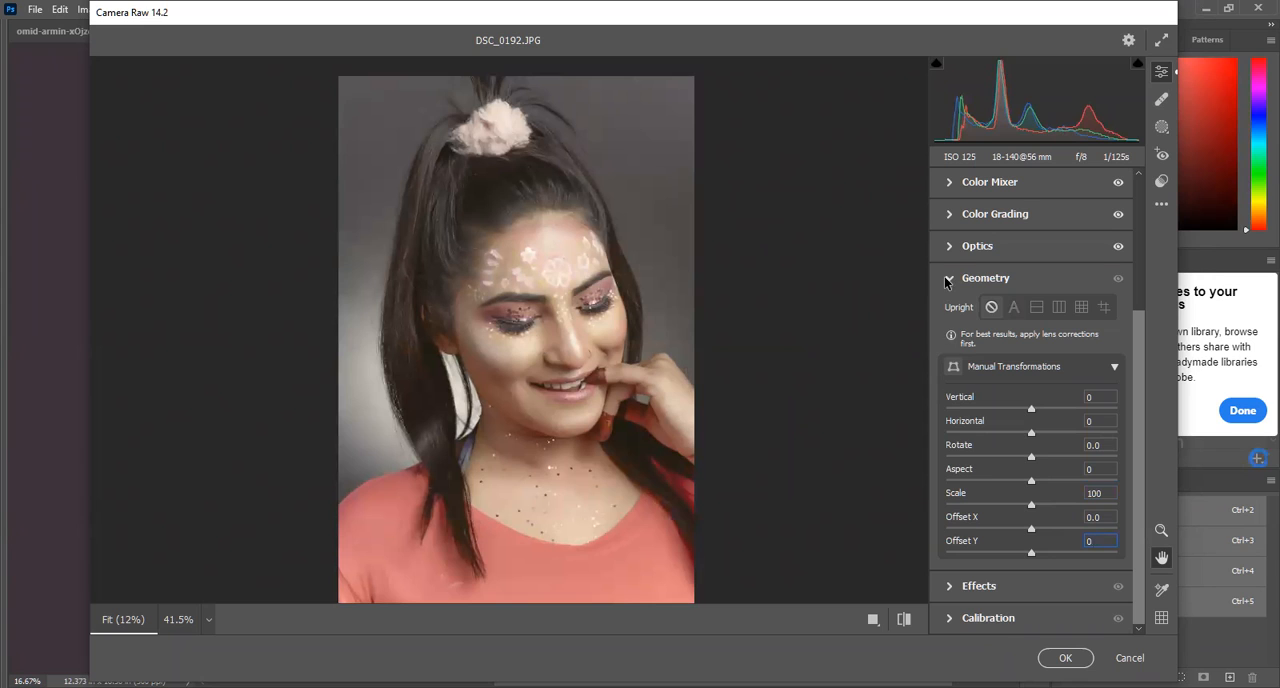
left_click(948, 279)
In Effects, set Grain to 30 and Vignetting to -13 while viewing the face at 41.5%, and collapse the section.
left_click(1034, 514)
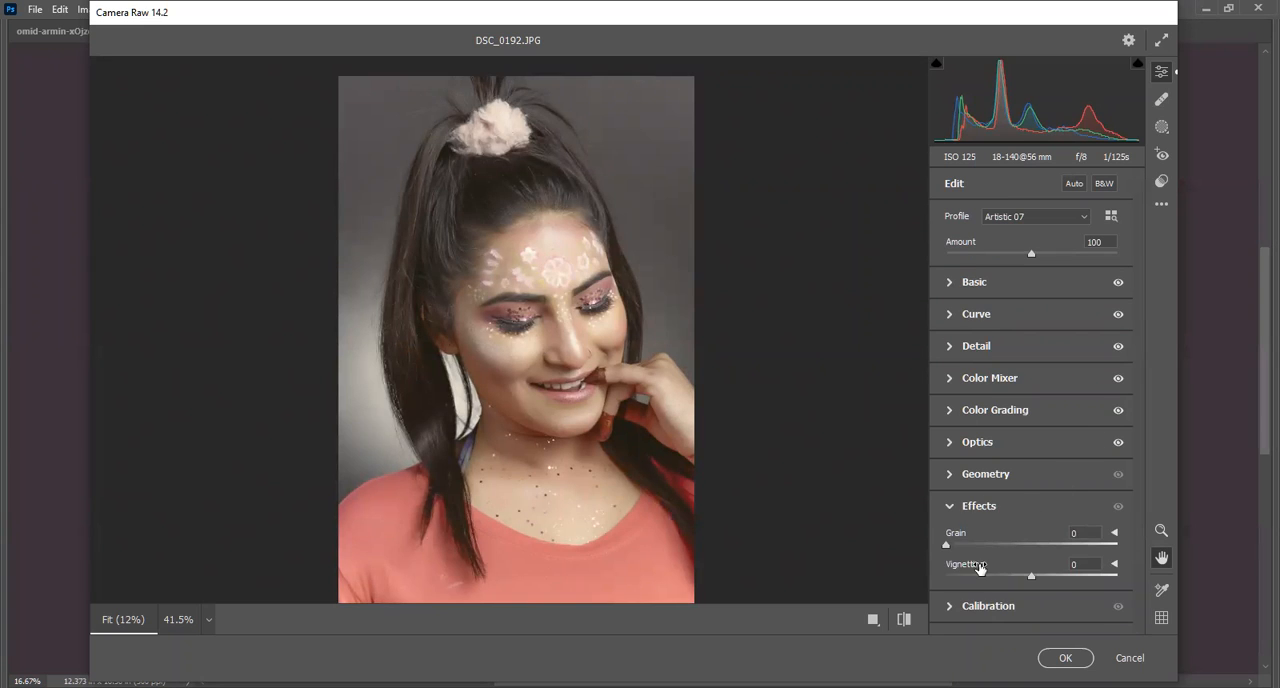
left_click(180, 620)
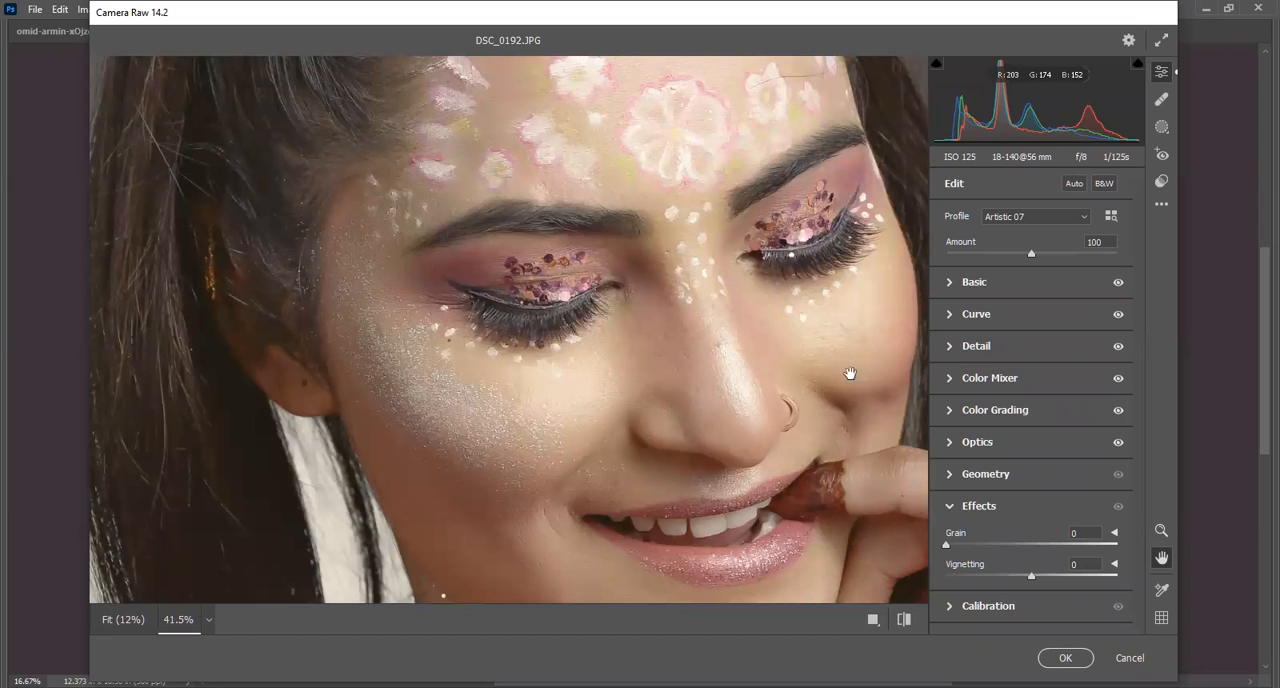
left_click_drag(949, 545, 1021, 588)
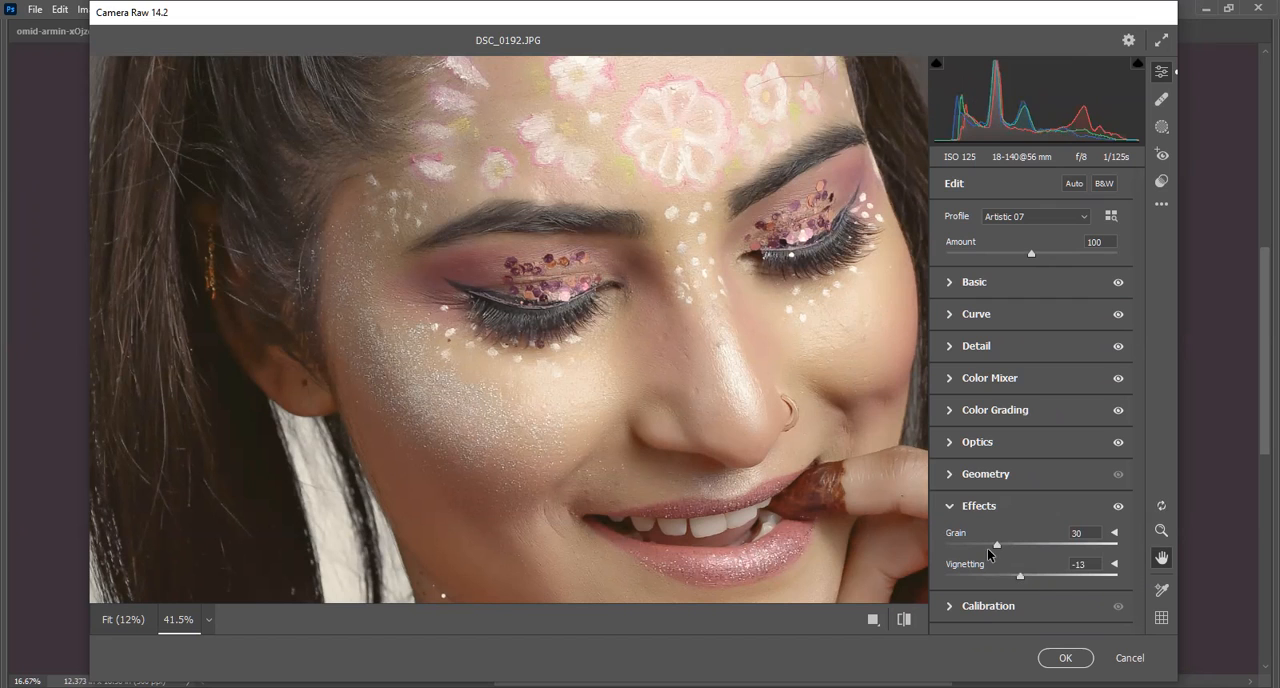
left_click(950, 507)
Expand Calibration, try process Version 4 and switch the process back to Version 5 (Current).
left_click(947, 539)
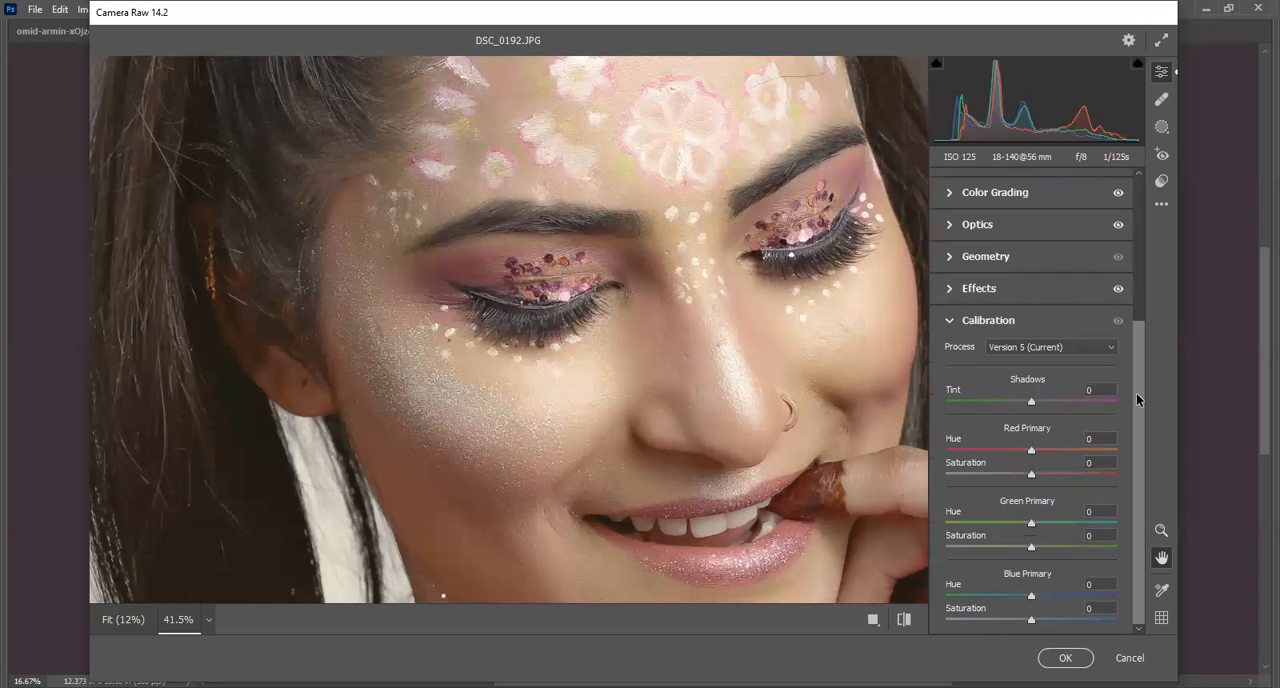
left_click_drag(449, 458, 513, 362)
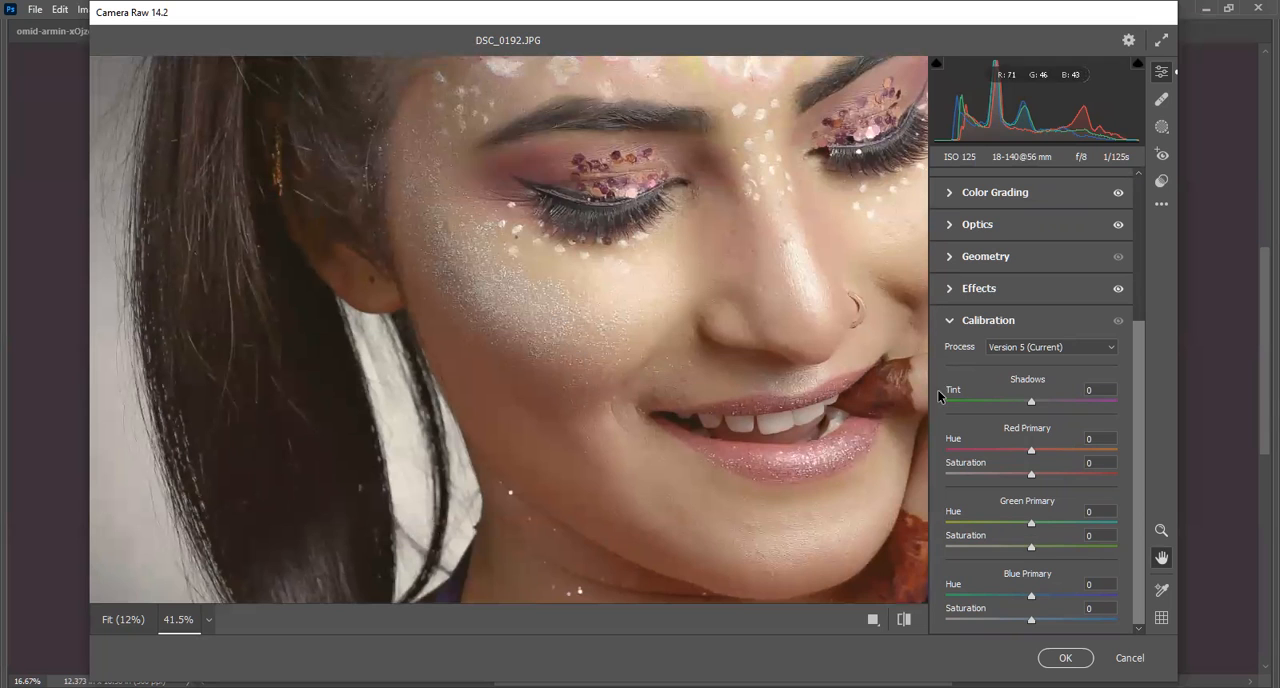
left_click(1050, 353)
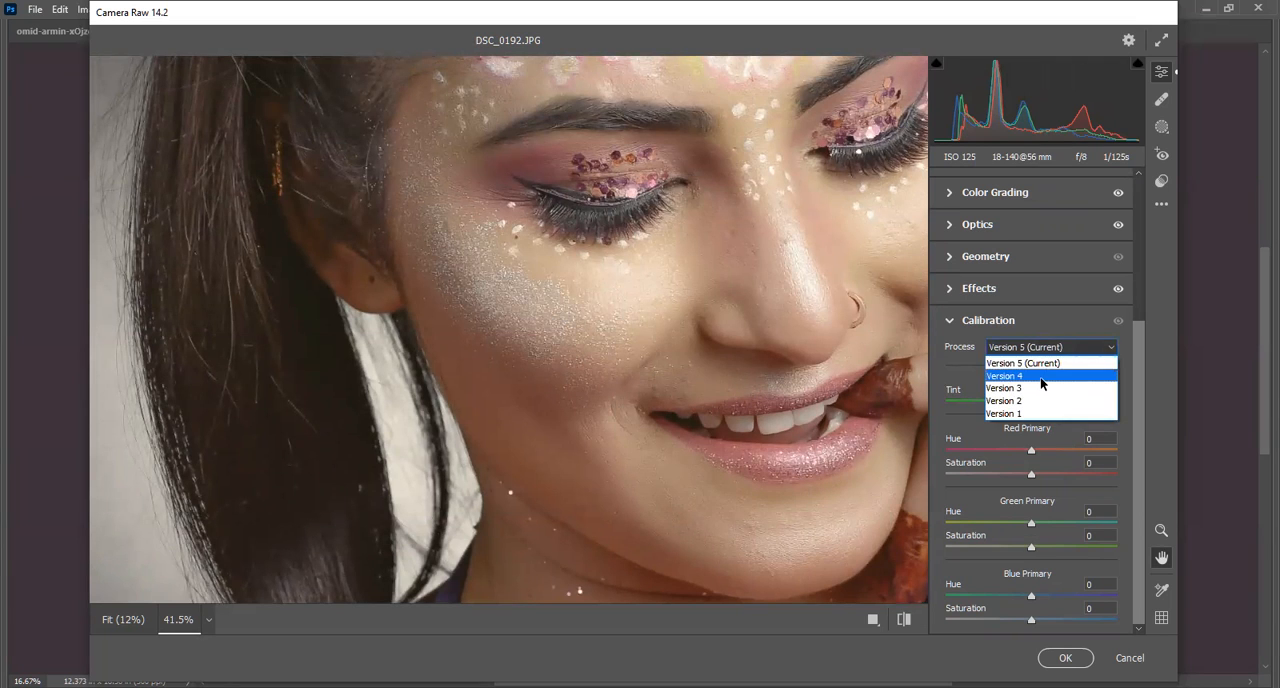
left_click(1049, 368)
left_click(1044, 350)
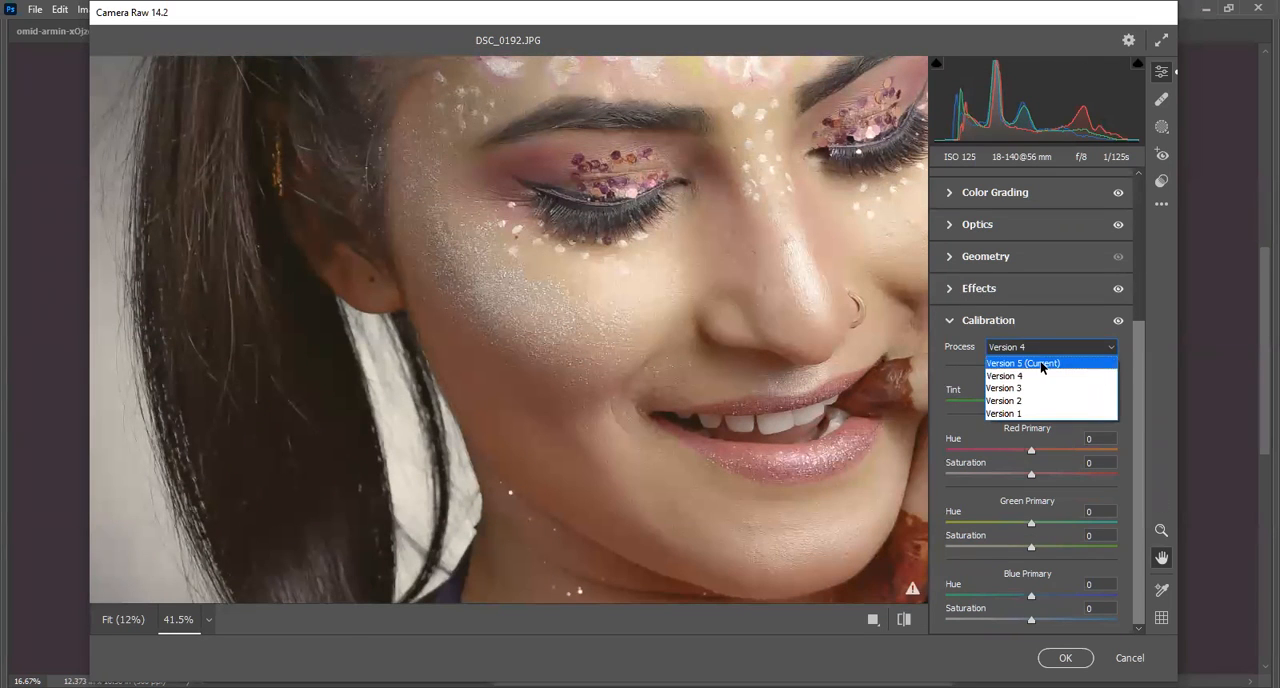
left_click(1045, 364)
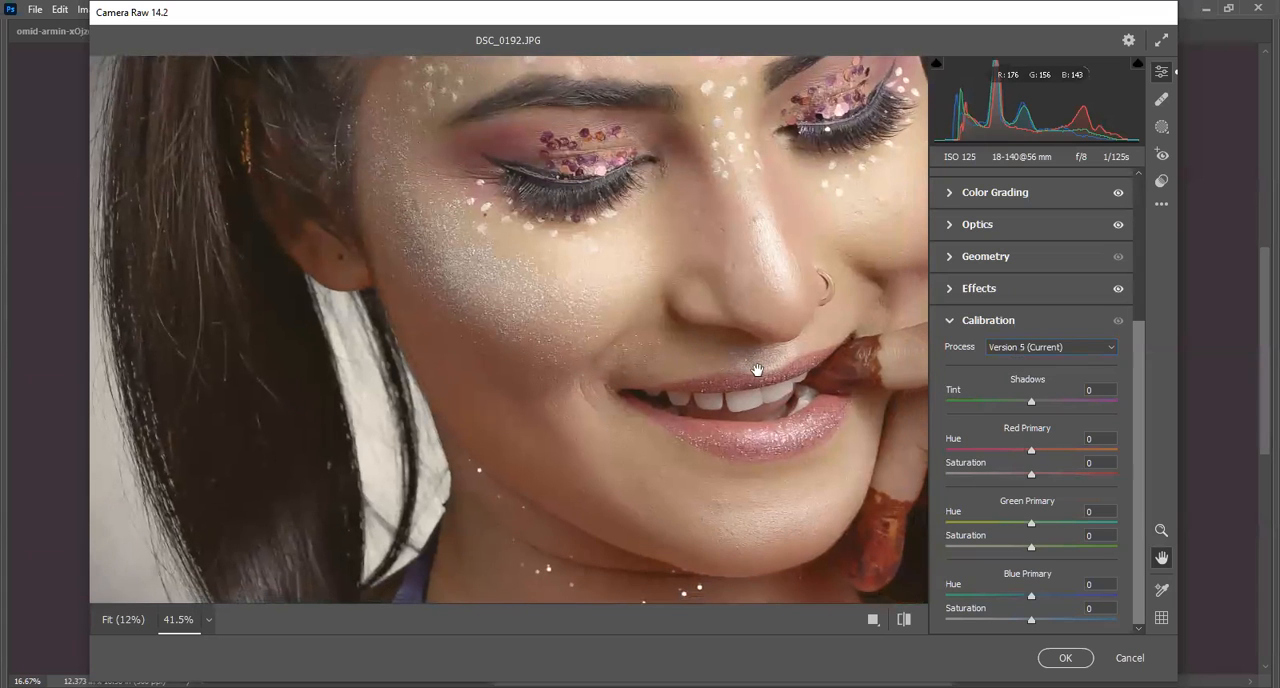
Set the Calibration Shadows Tint to -34 and Red Primary Hue to +13, and apply the Camera Raw filter.
left_click_drag(1027, 399, 998, 410)
left_click_drag(1031, 450, 1042, 450)
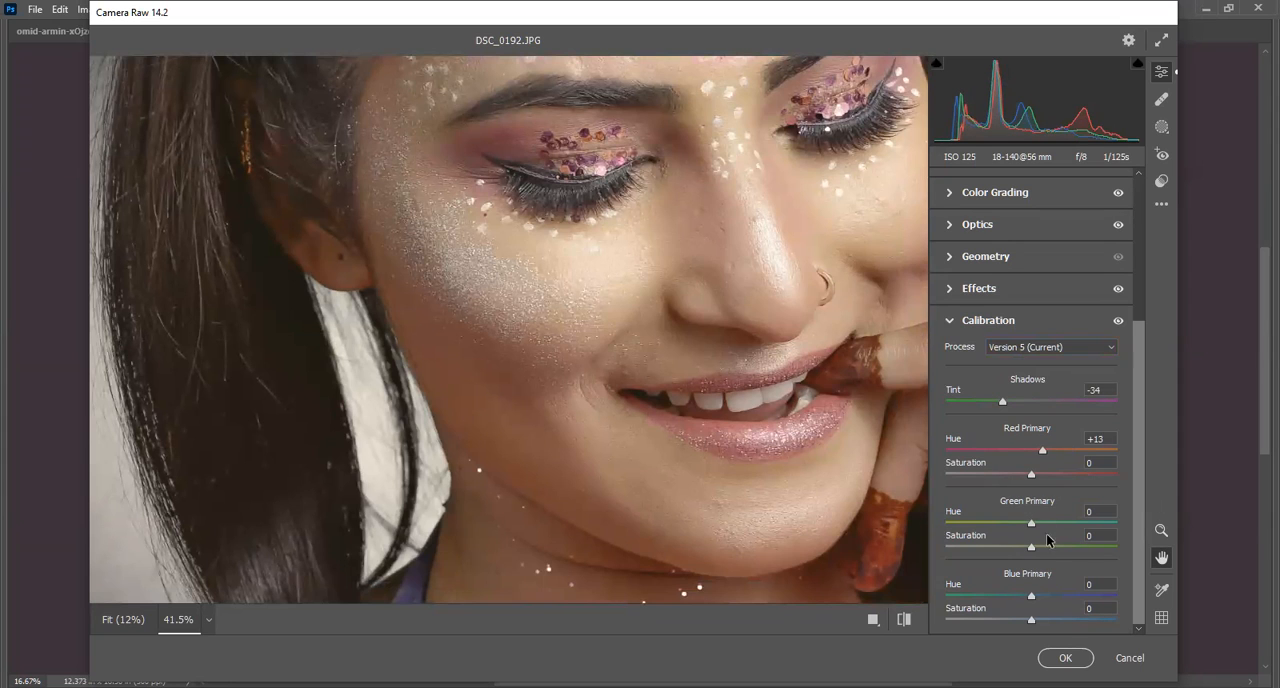
left_click(941, 325)
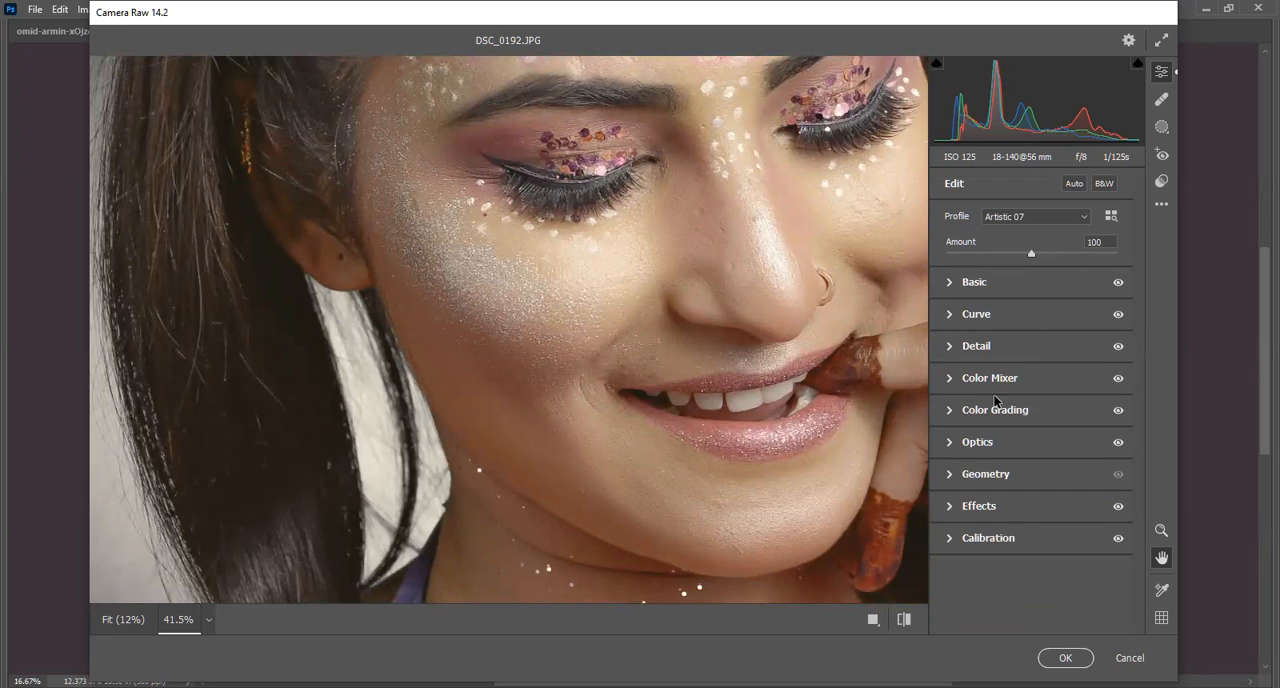
left_click_drag(669, 137, 700, 300)
key("Return")
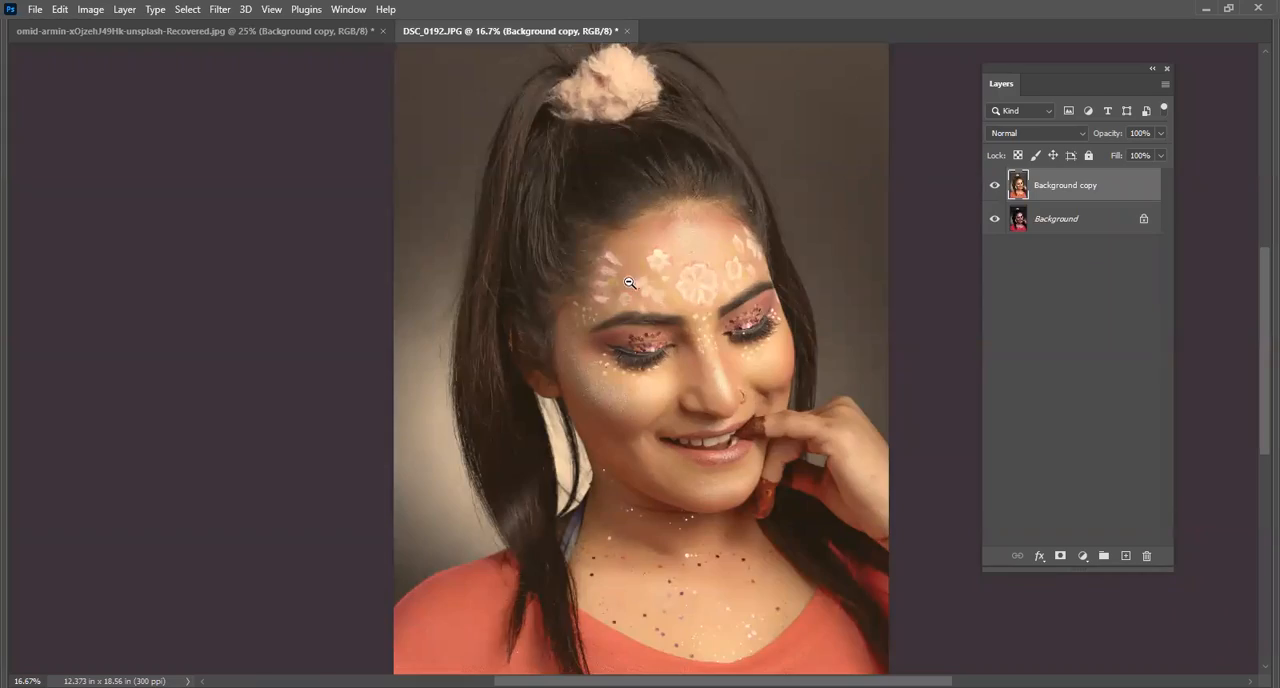
Inspect the face up close and compare the edit with the original by hiding and showing the Background copy layer.
key("ctrl+minus")
scroll(835, 346, "up", 5)
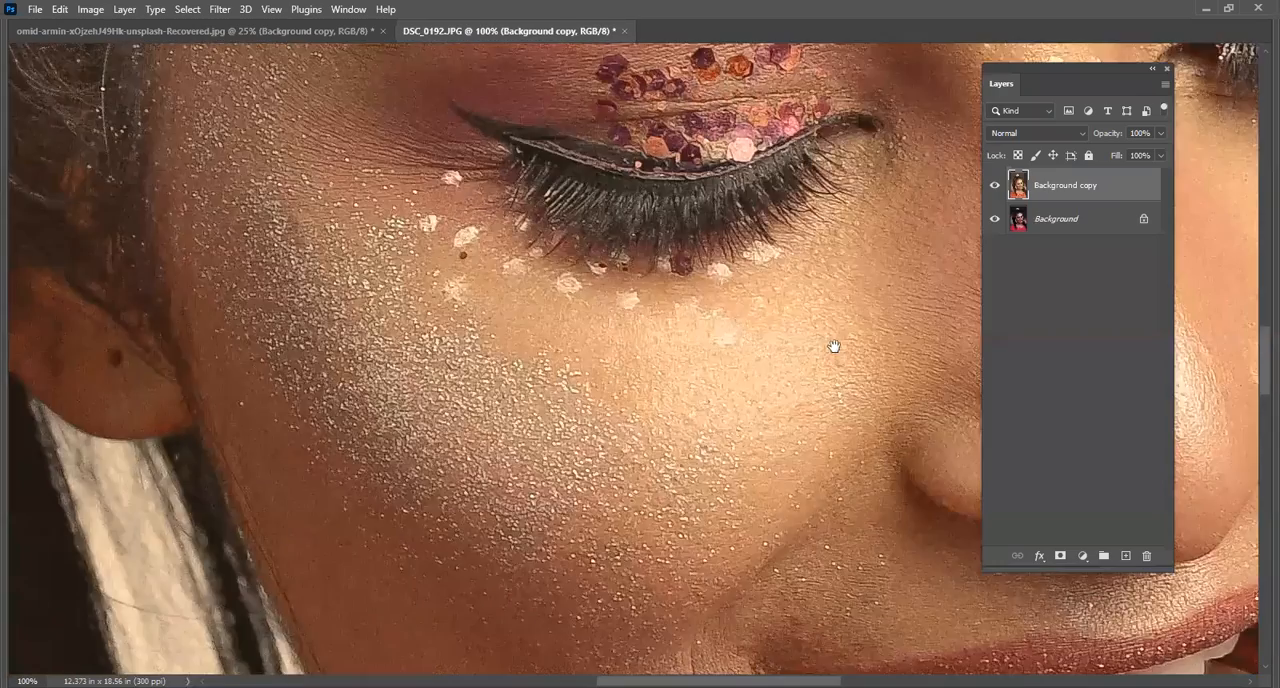
scroll(826, 350, "down", 2)
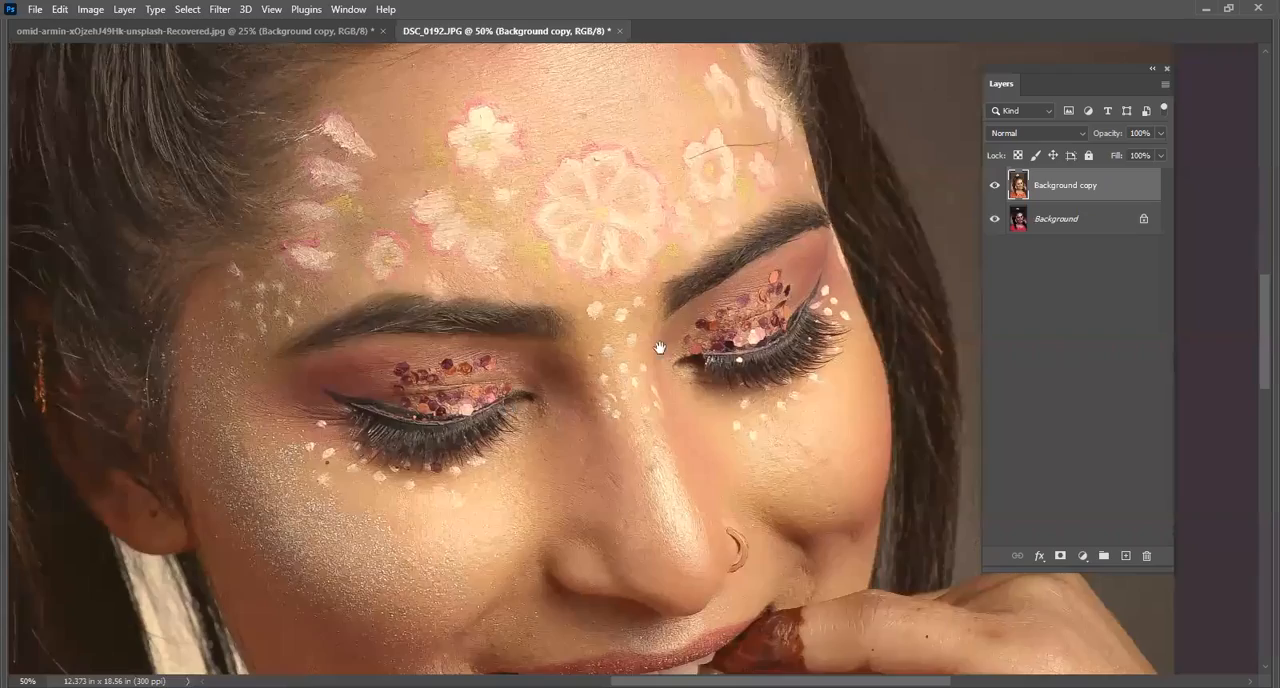
left_click(994, 187)
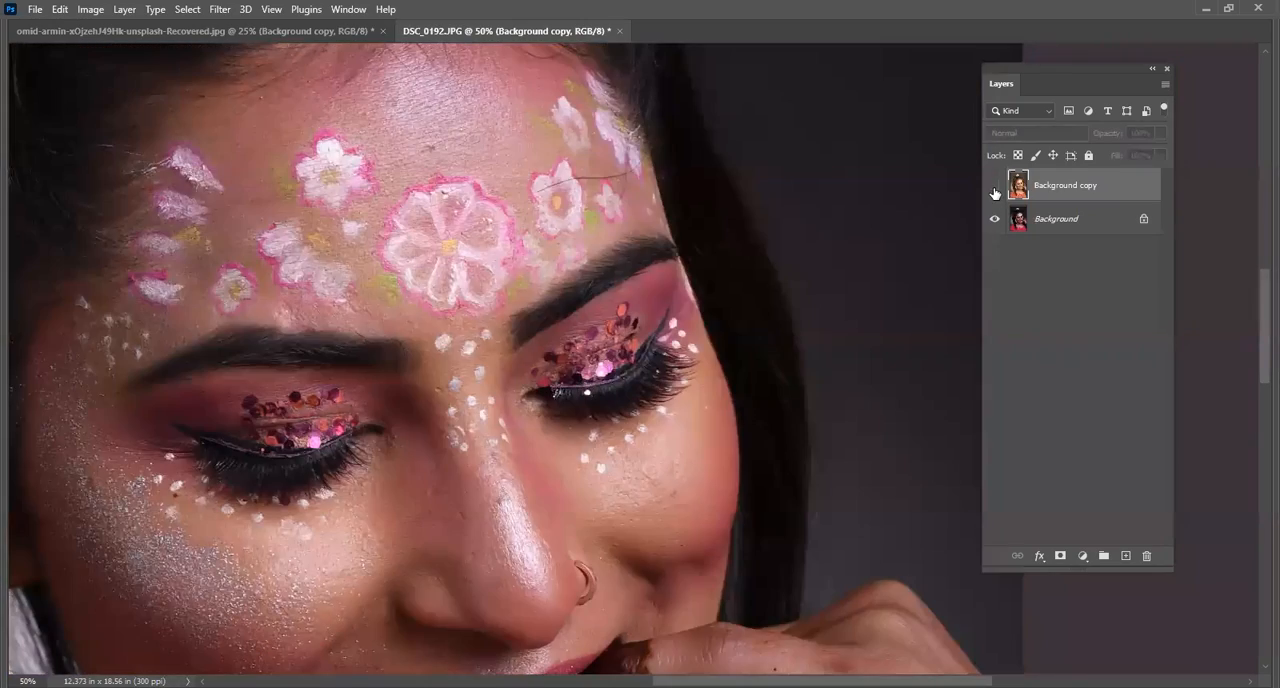
left_click(994, 185)
scroll(744, 362, "down", 2)
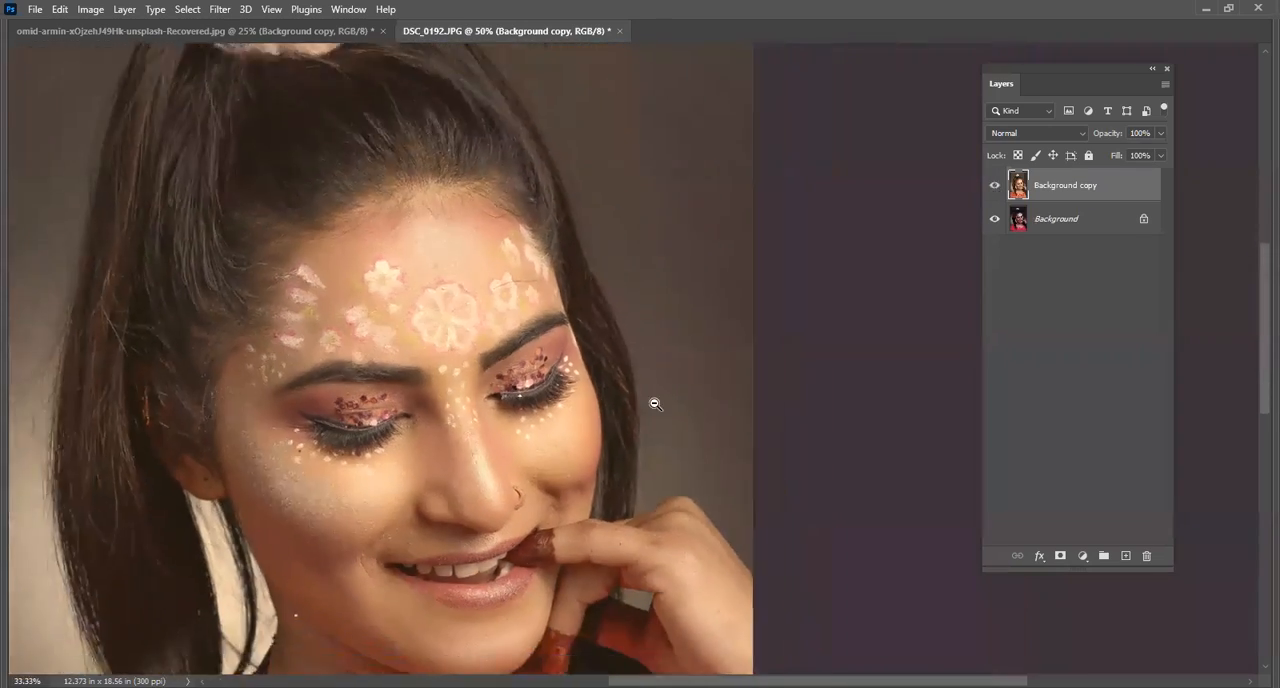
scroll(744, 362, "down", 2)
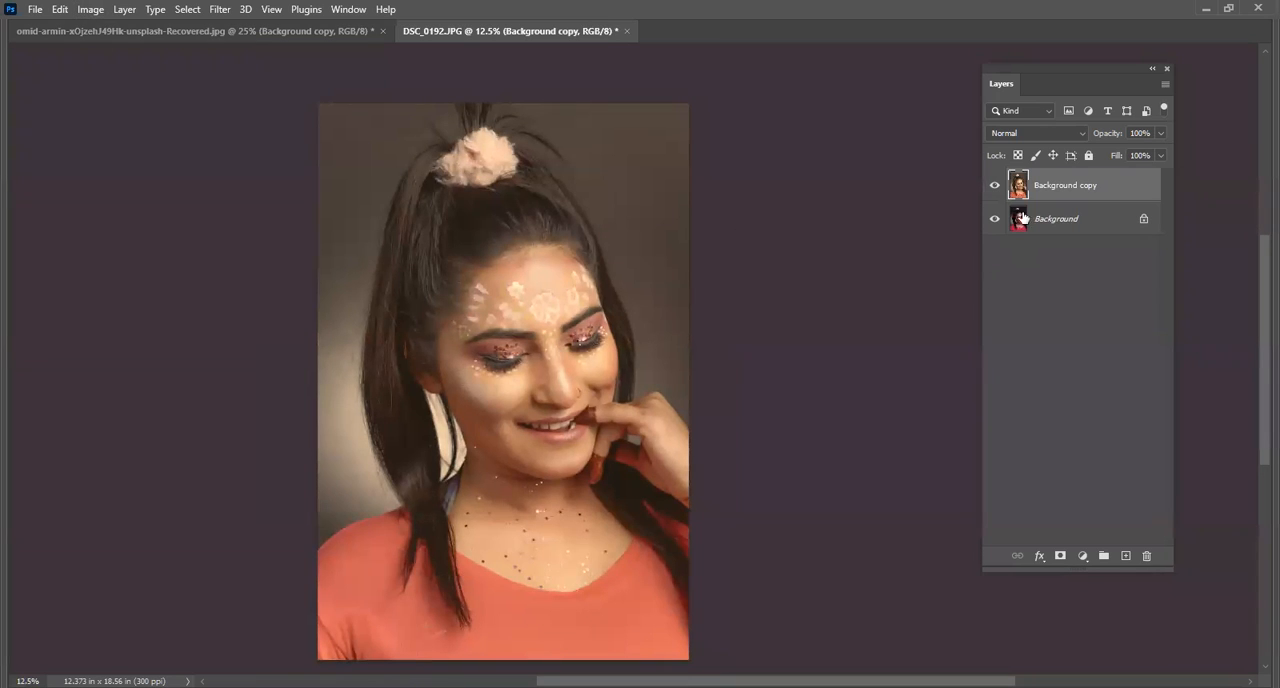
Set the Background copy layer's blend mode to Overlay and its Fill to 48%.
left_click(1041, 132)
left_click(1041, 132)
left_click(1029, 131)
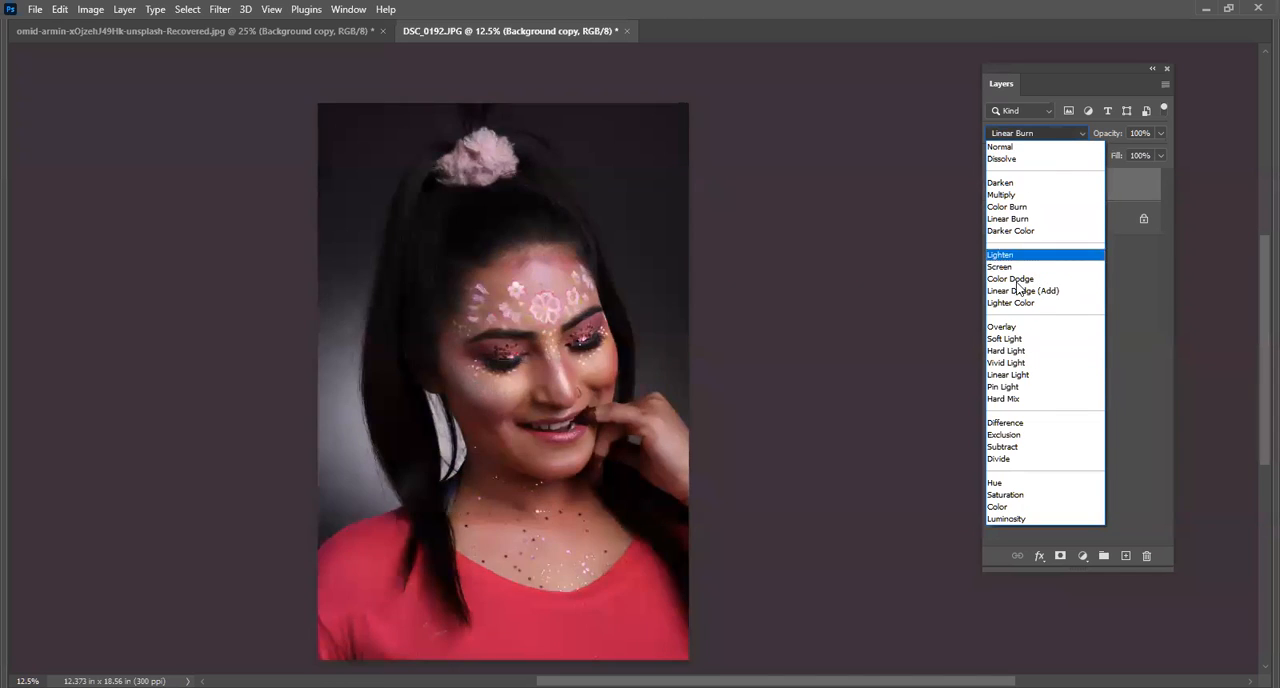
left_click(1024, 327)
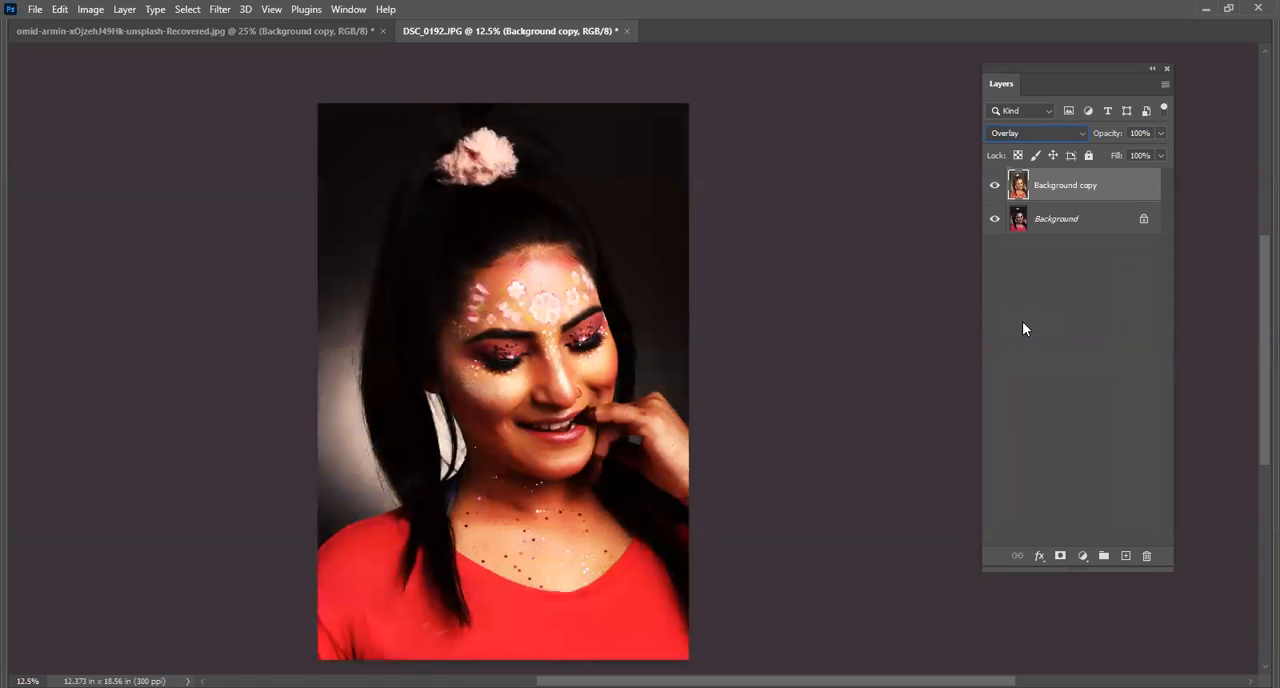
left_click_drag(1161, 155, 1160, 178)
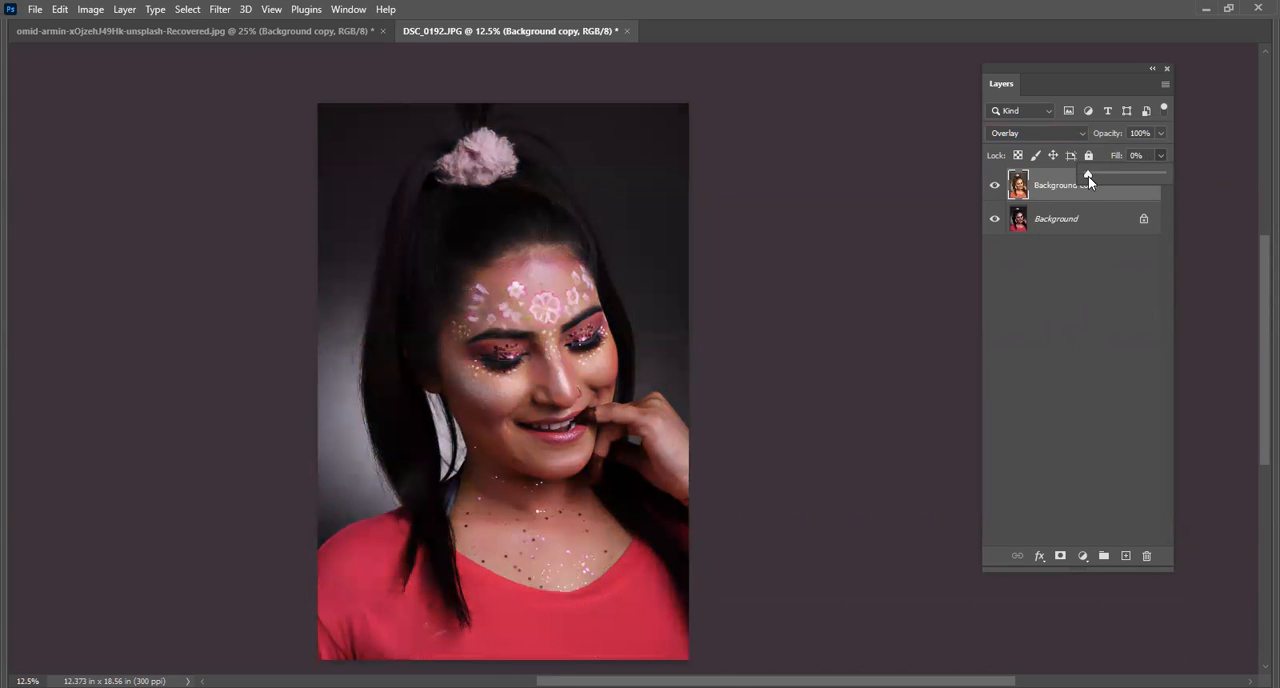
mouse_move(1101, 174)
left_mouse_down()
mouse_move(1142, 174)
mouse_move(1123, 176)
left_mouse_up()
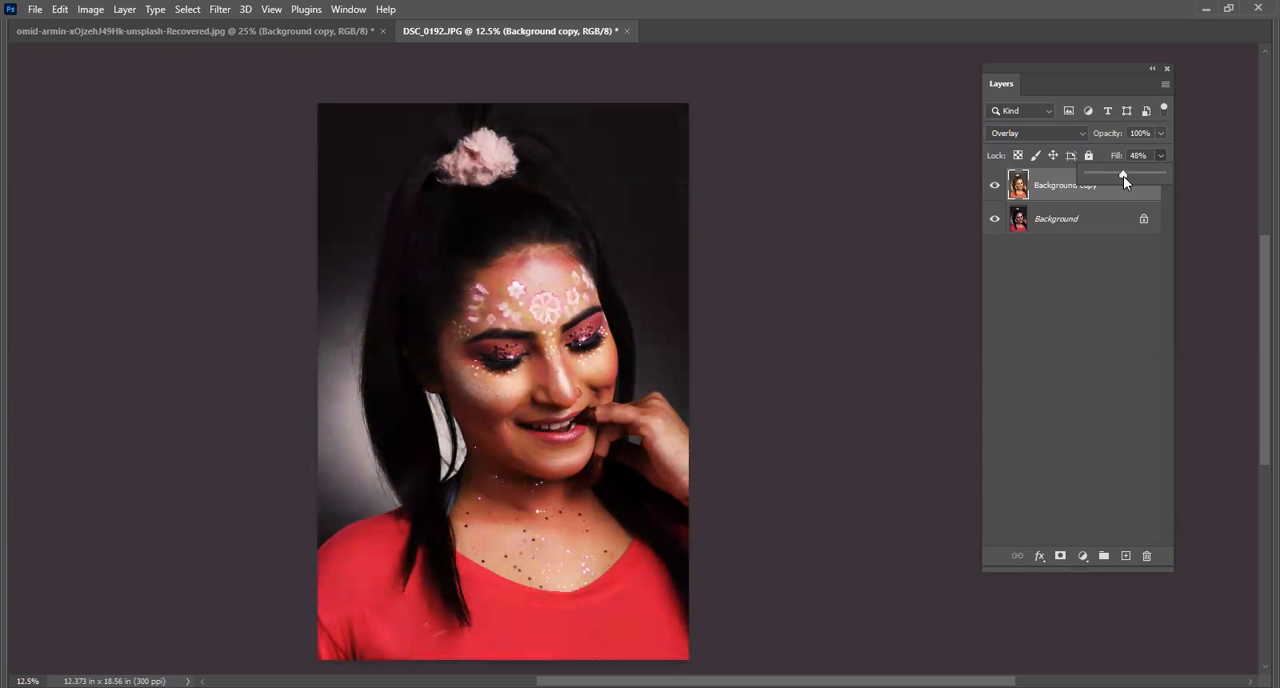
Switch the Background copy layer to Screen blending and try Fill values such as 23%, returning to 48%.
left_click(1019, 131)
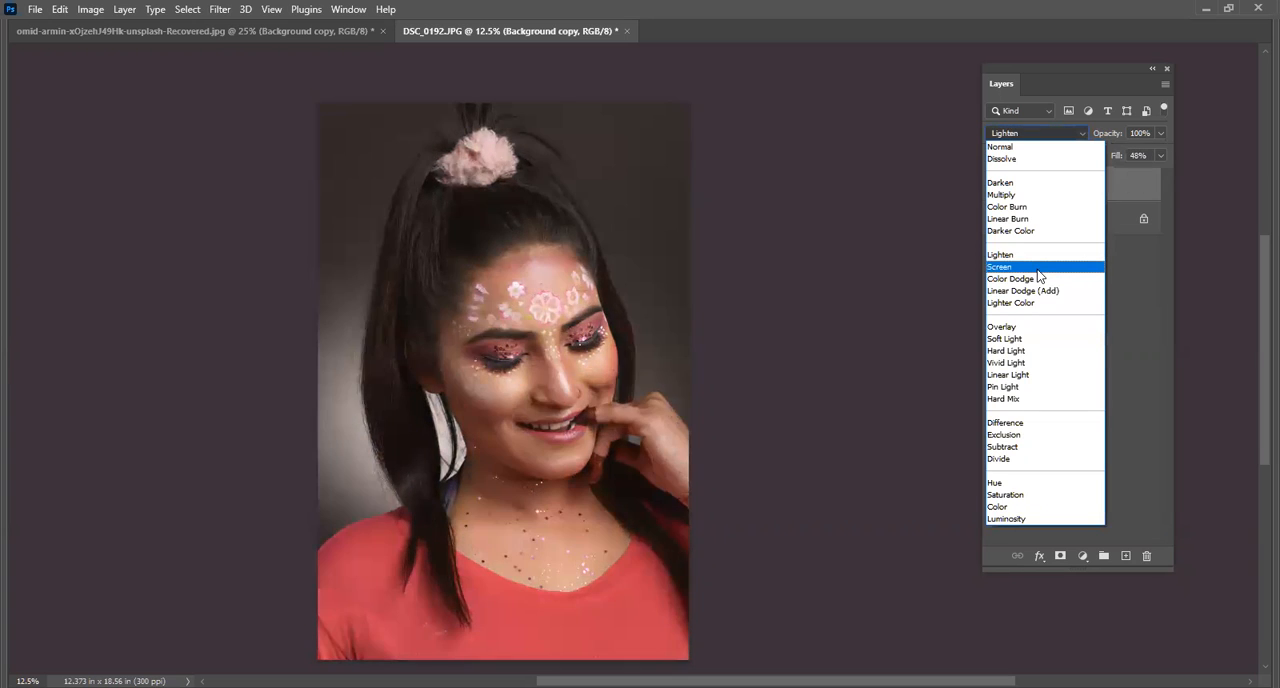
left_click(1038, 268)
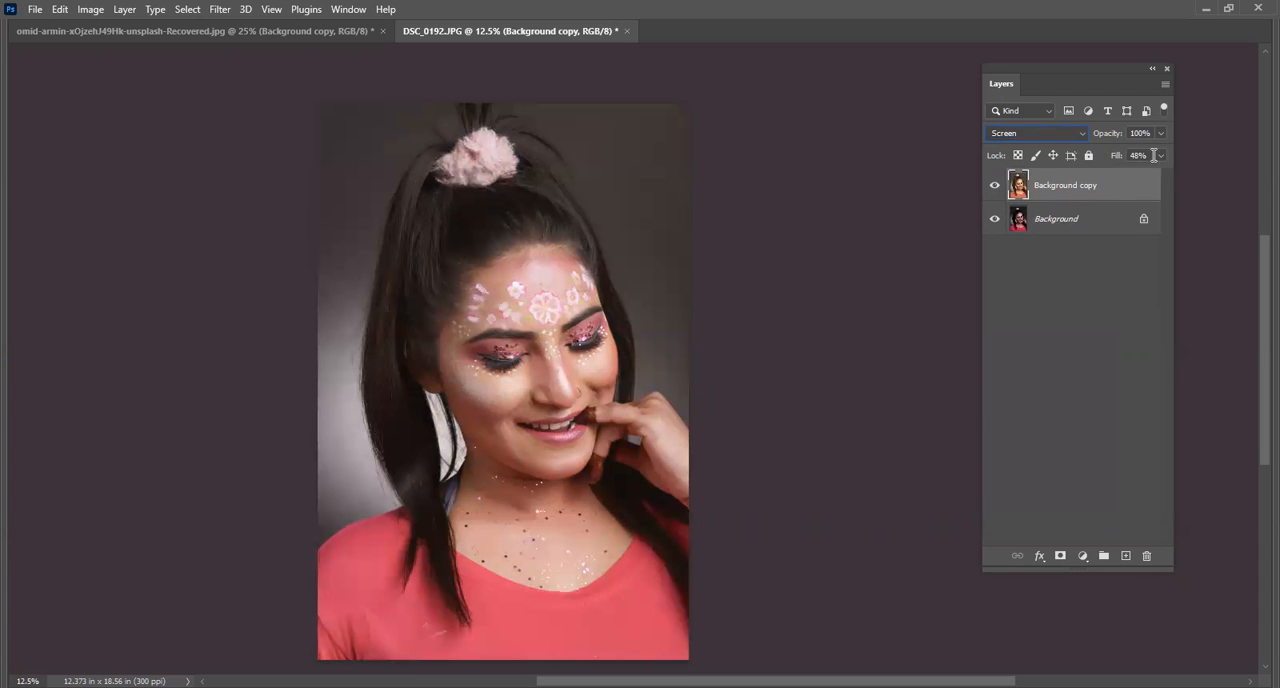
mouse_move(1120, 177)
left_mouse_down()
mouse_move(1065, 184)
mouse_move(1127, 184)
left_mouse_up()
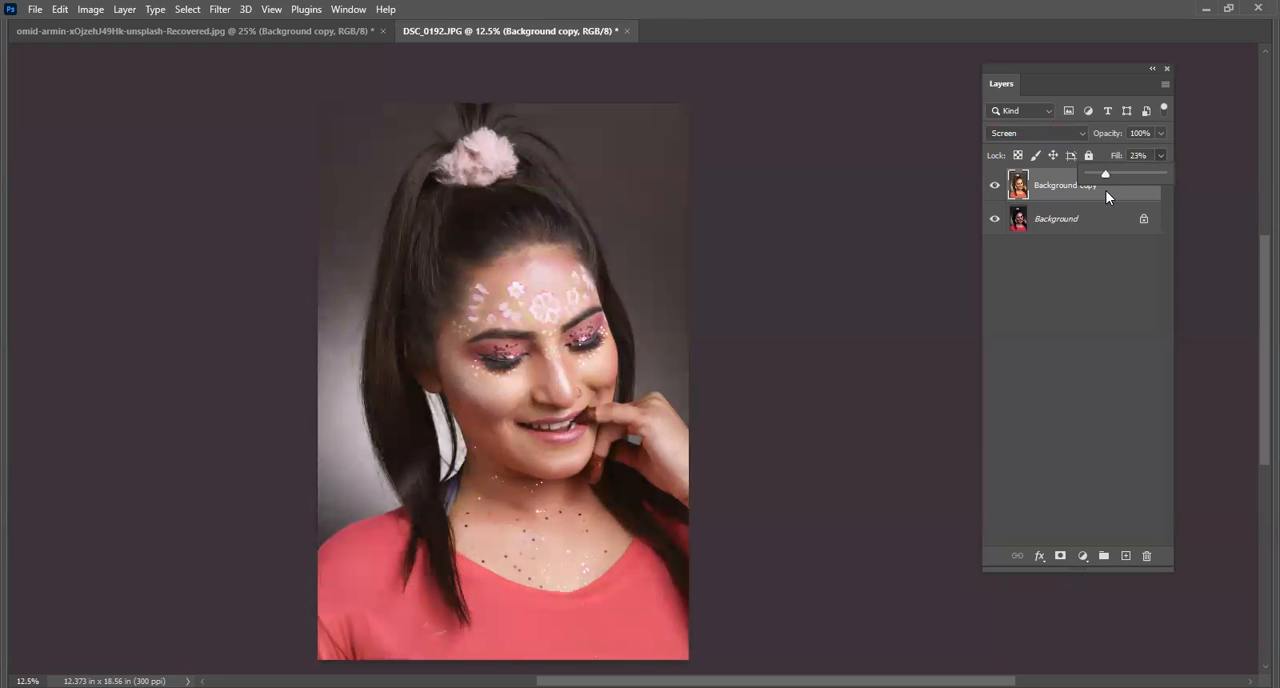
left_click_drag(1125, 189, 1123, 192)
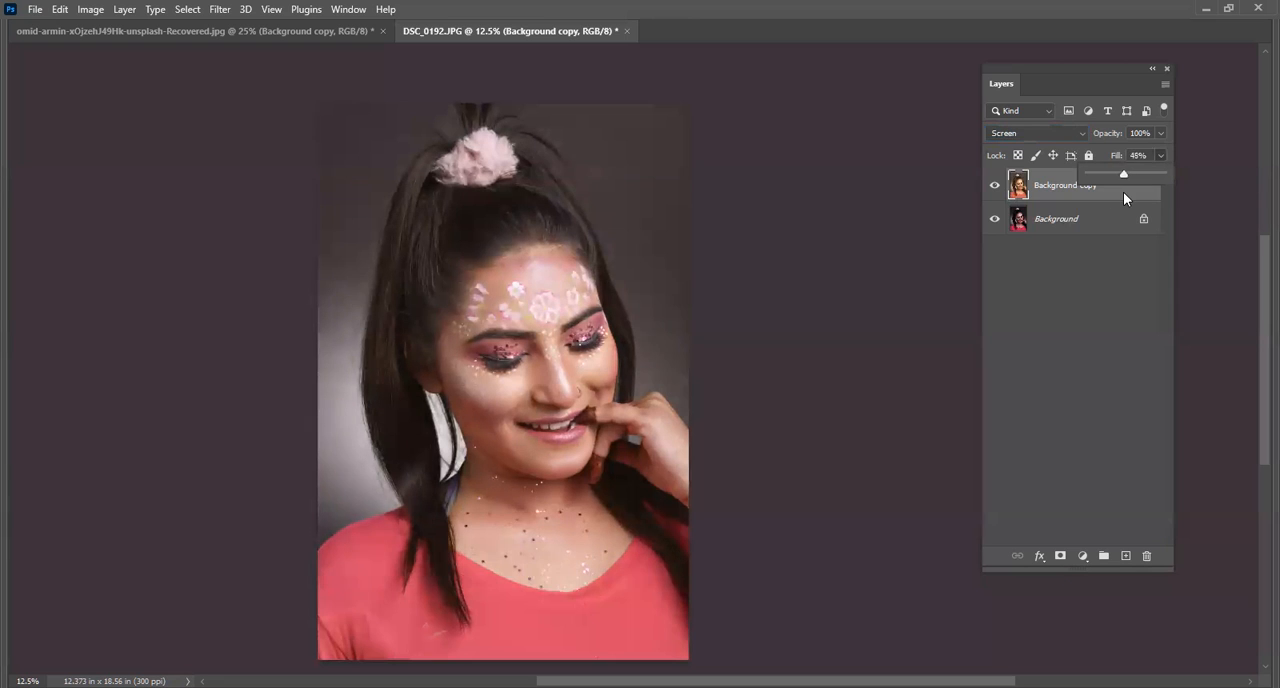
Set the Background copy layer's blend mode to Lighten and its Fill to 52%.
left_click(1018, 137)
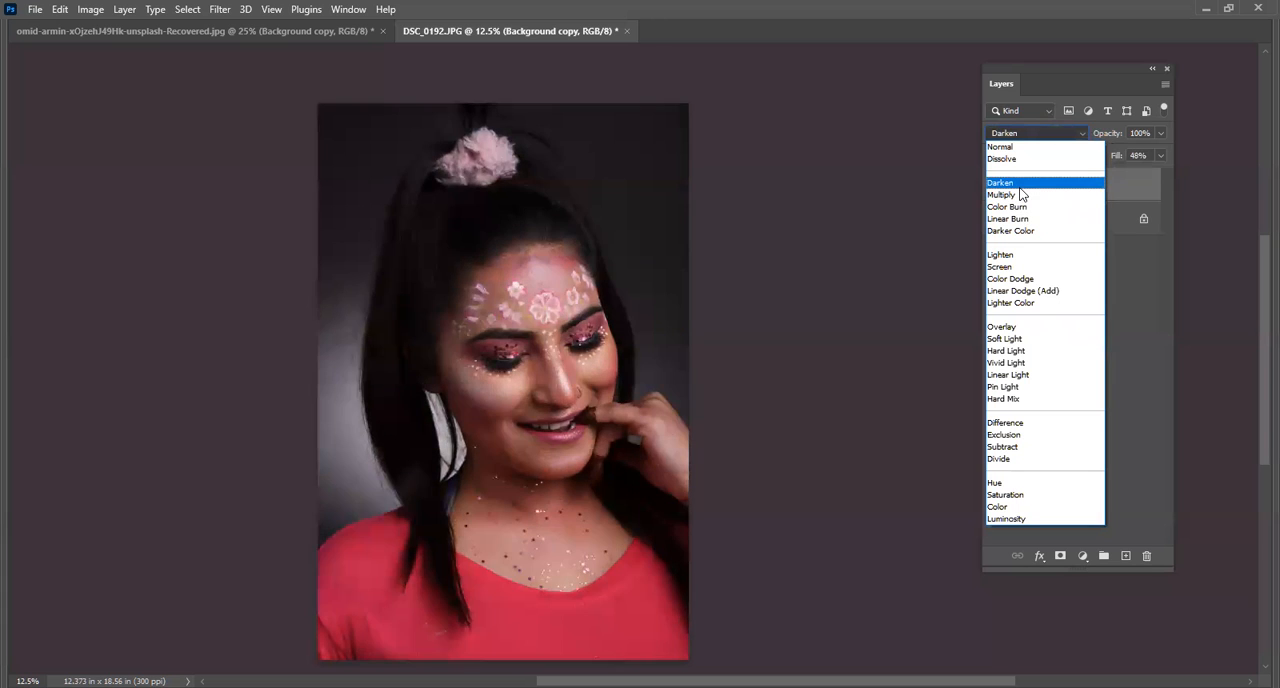
left_click(1014, 258)
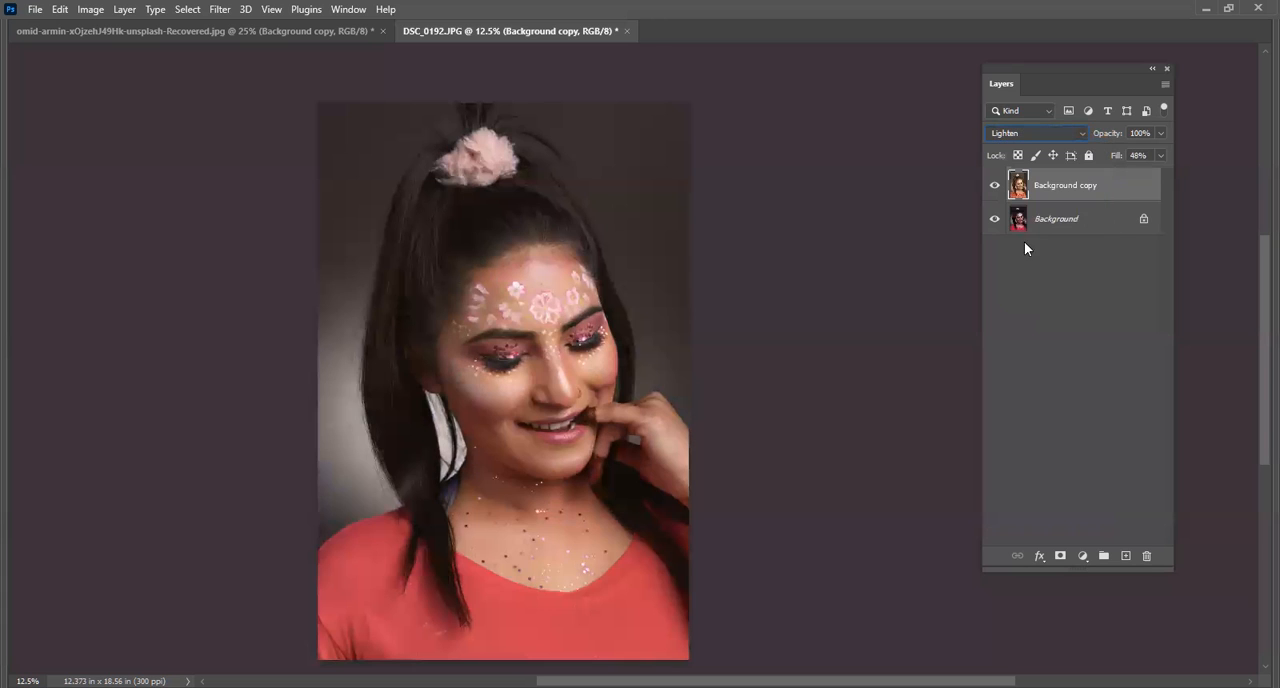
left_click(1160, 155)
left_click_drag(1117, 174, 1120, 180)
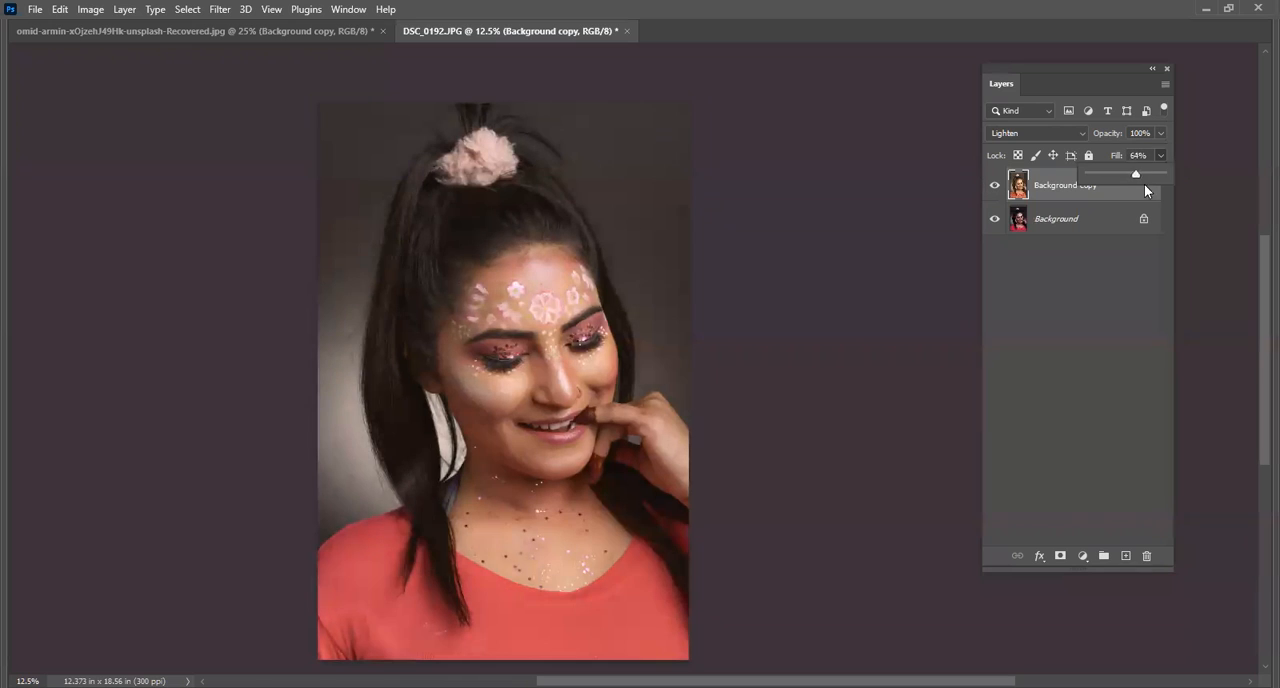
left_click_drag(1152, 190, 1125, 195)
scroll(565, 265, "up", 1)
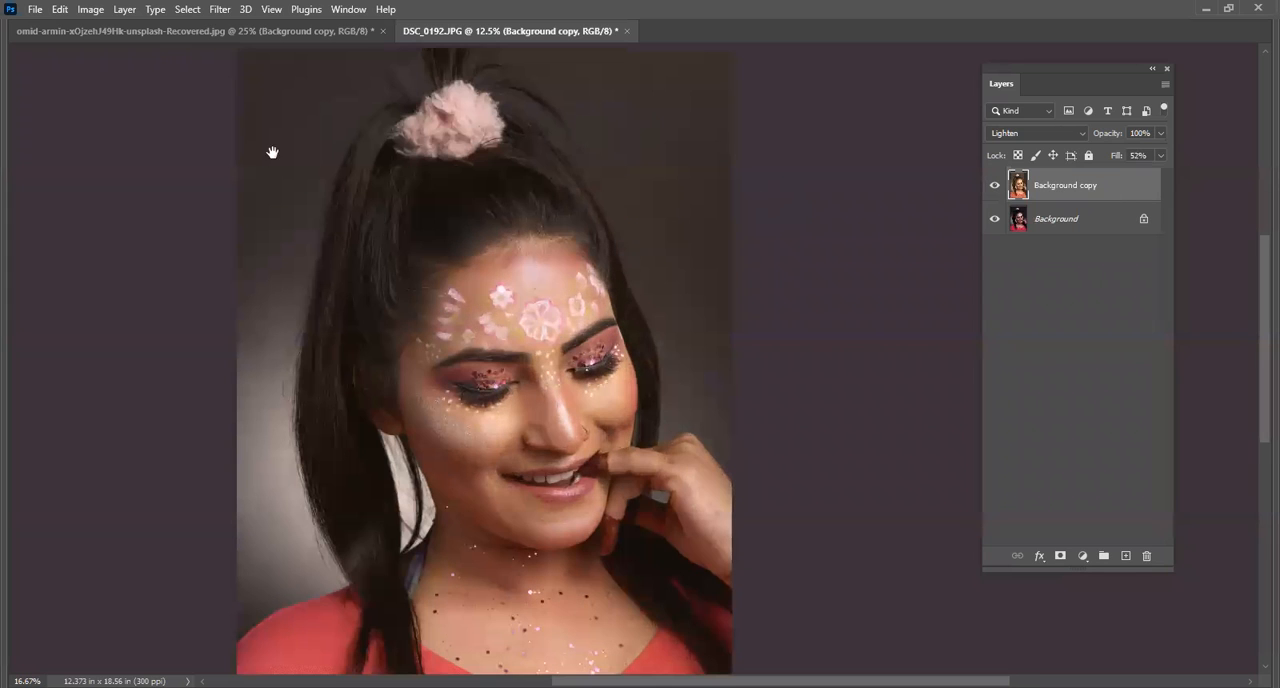
left_click(91, 9)
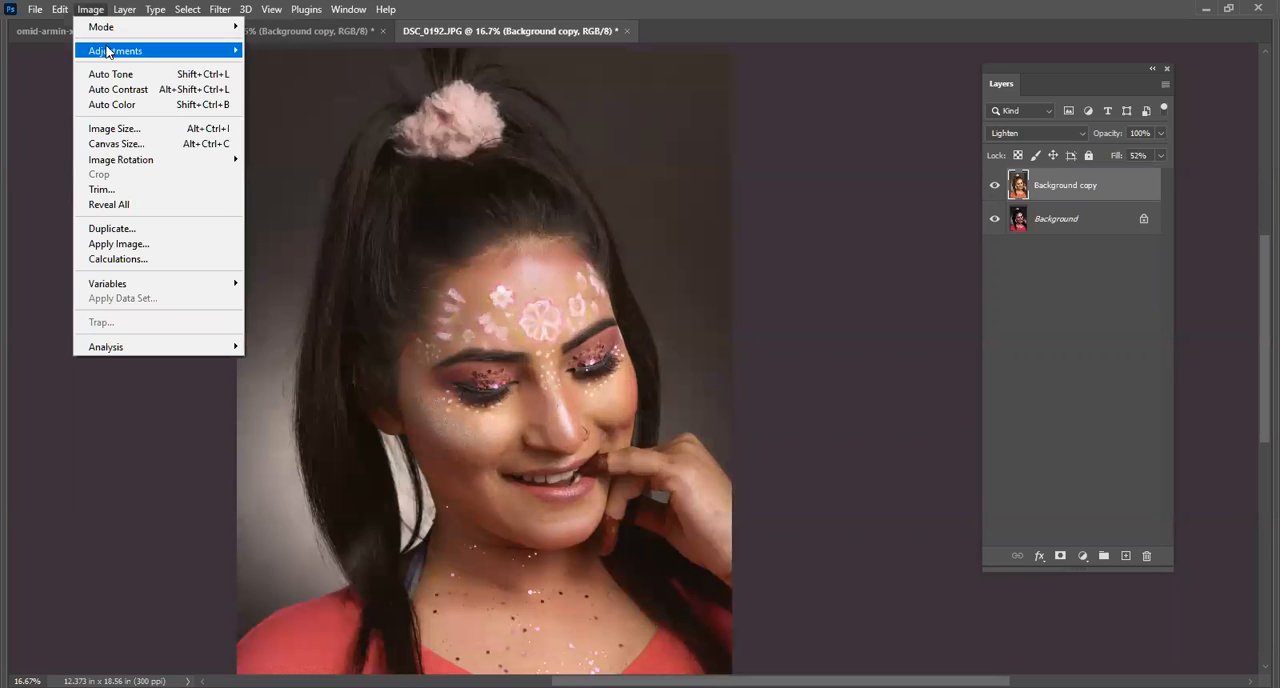
left_click(147, 24)
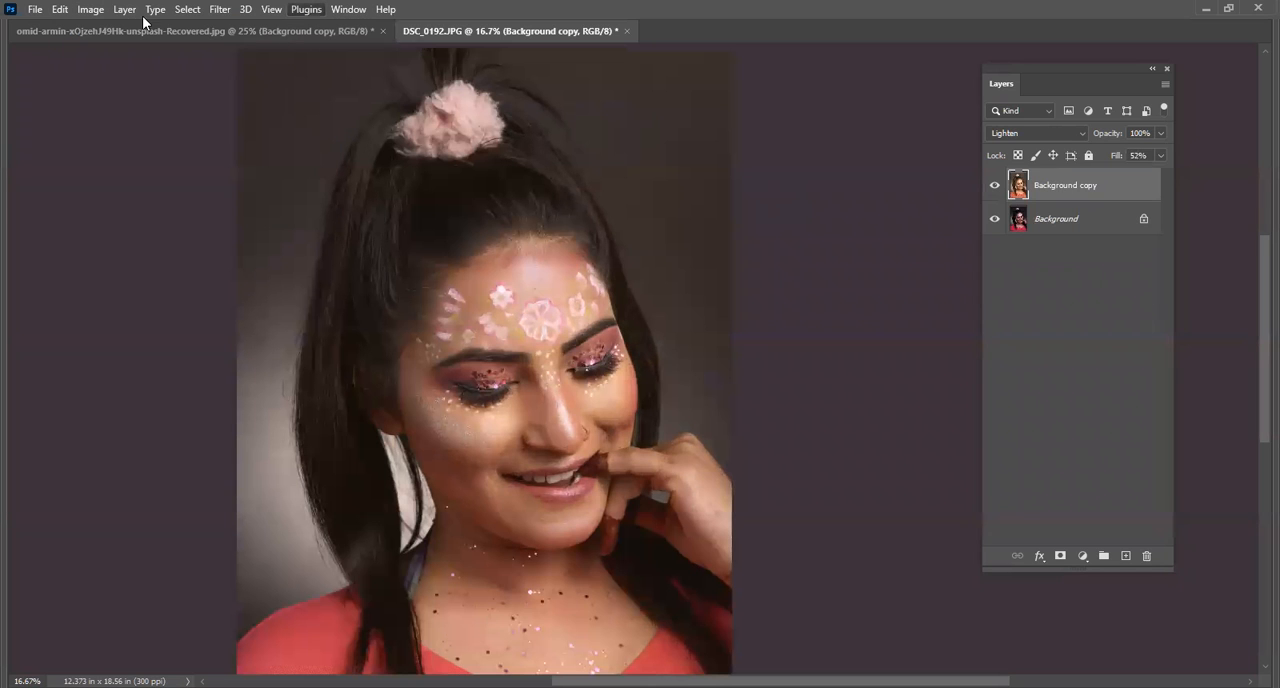
left_click(88, 12)
mouse_move(147, 53)
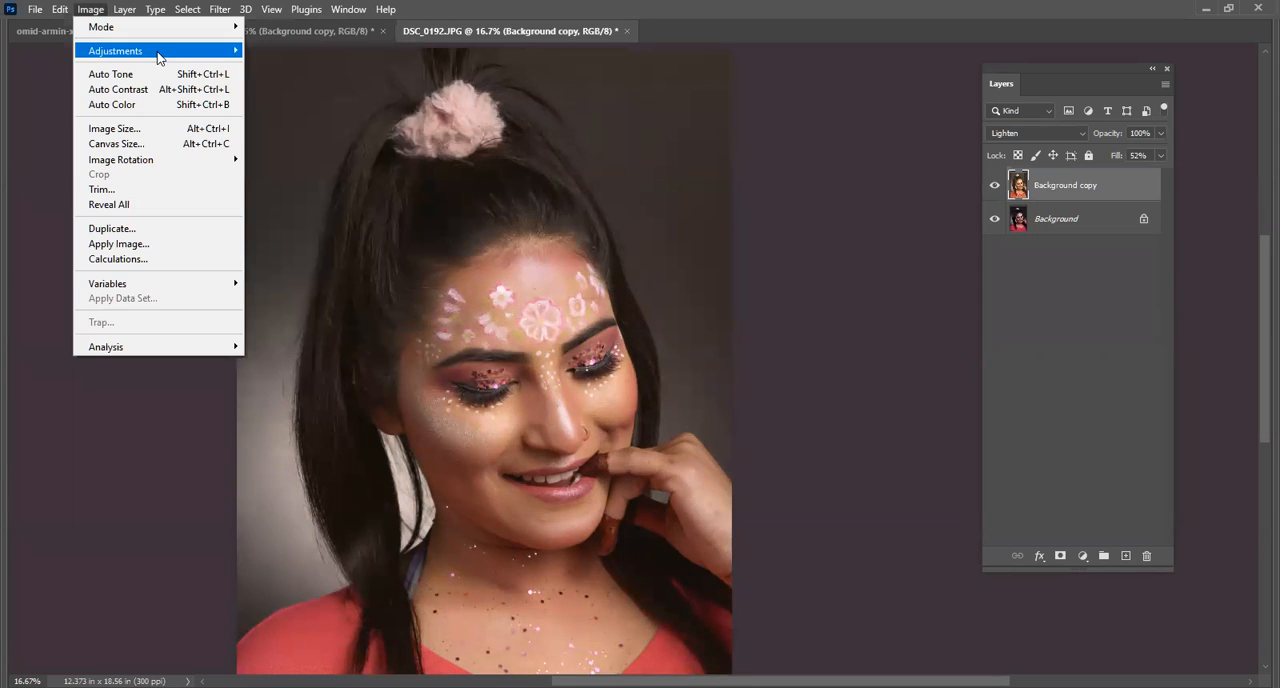
left_click(831, 157)
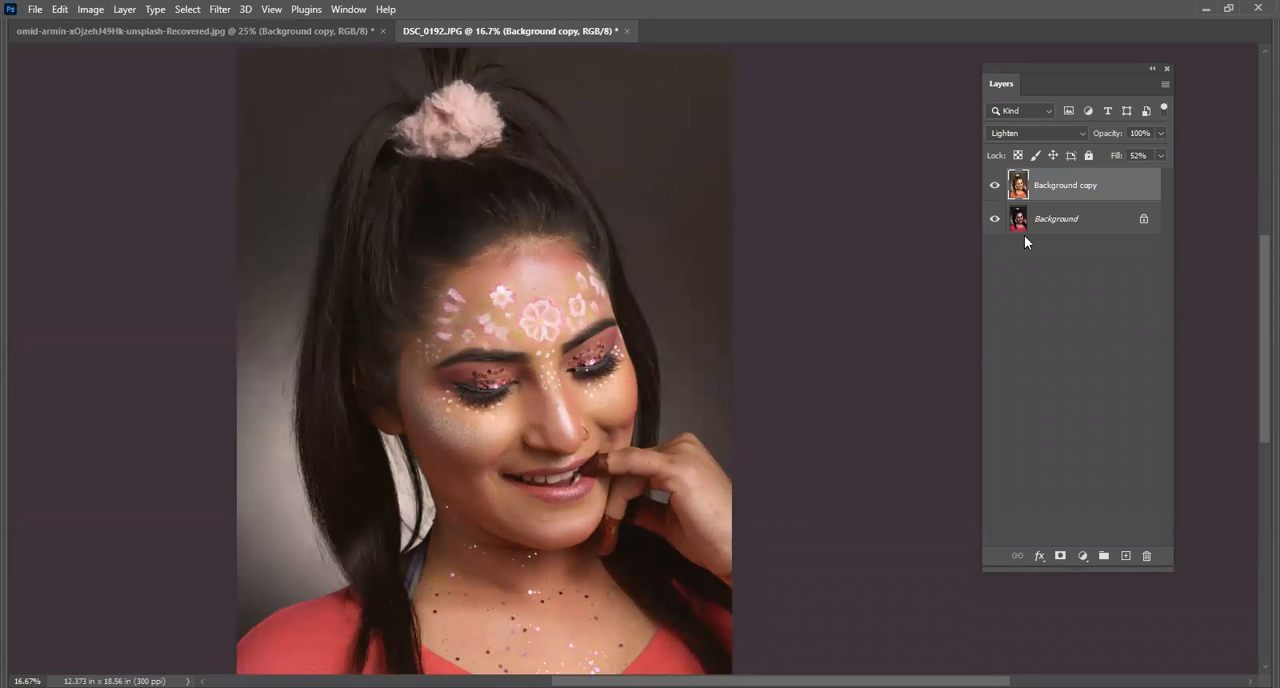
Add a Curves adjustment layer above Background copy and brighten the image, raising the upper curve point to about input 179, output 210.
left_click(1084, 556)
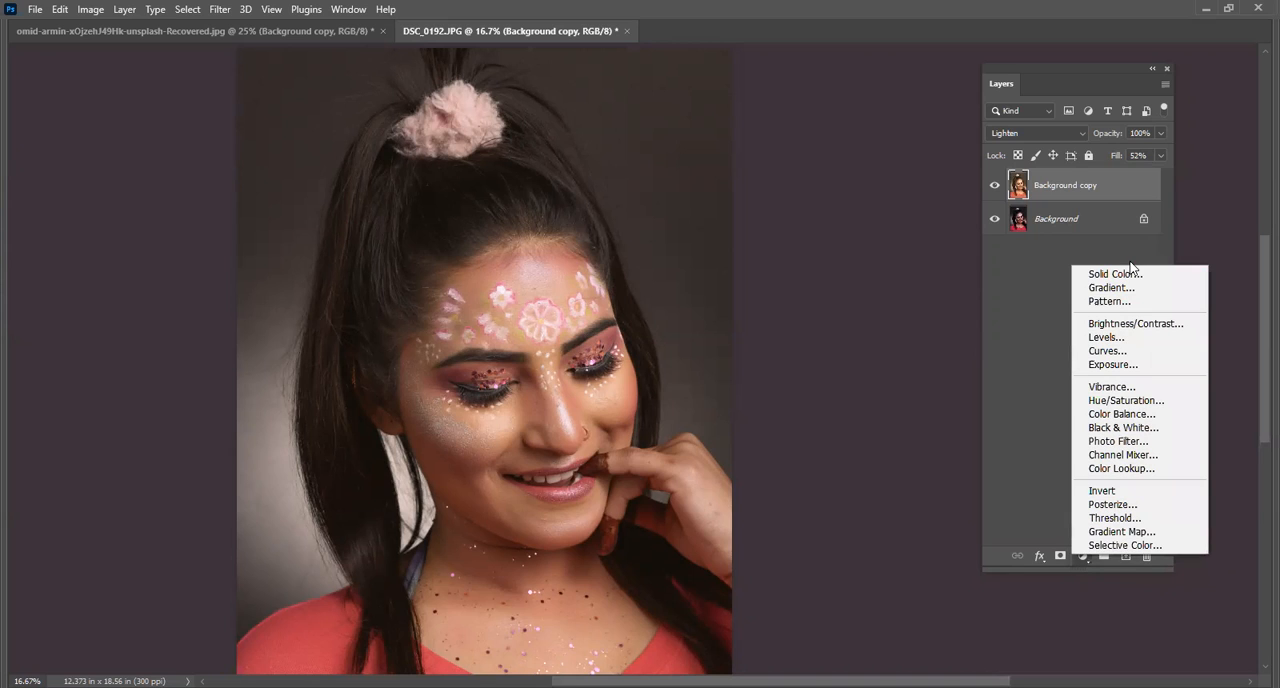
left_click(1141, 352)
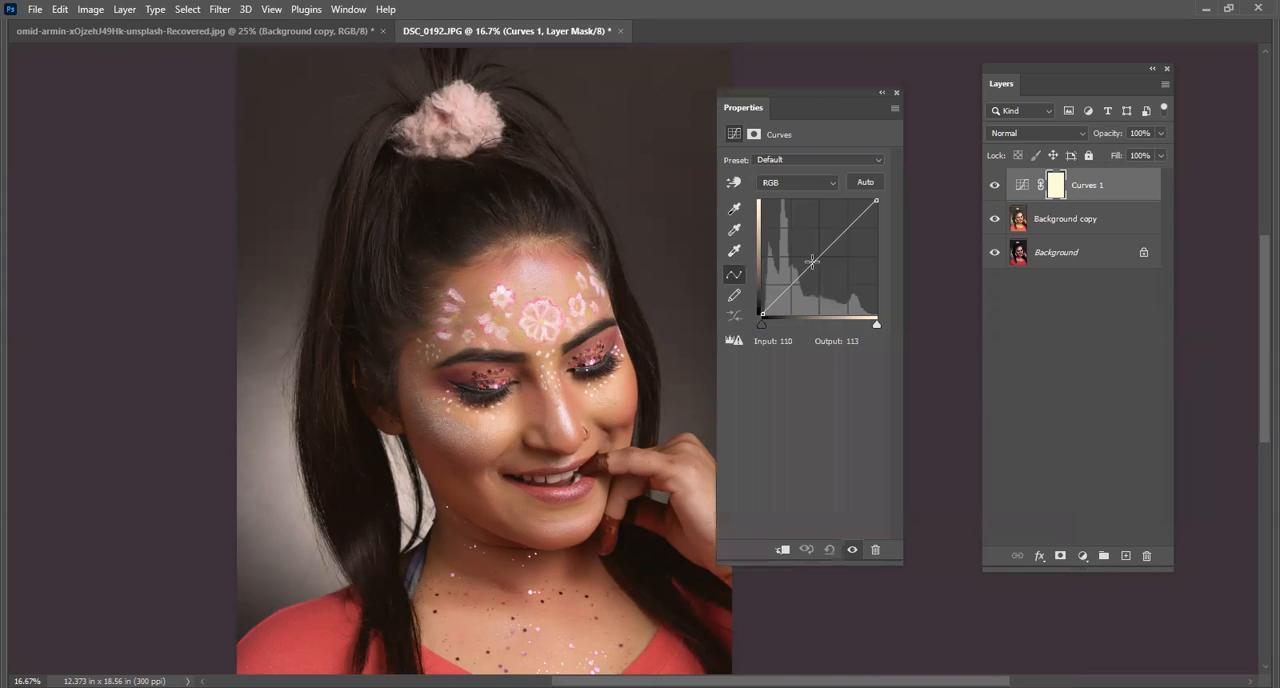
left_click_drag(811, 263, 770, 303)
left_click_drag(850, 224, 843, 220)
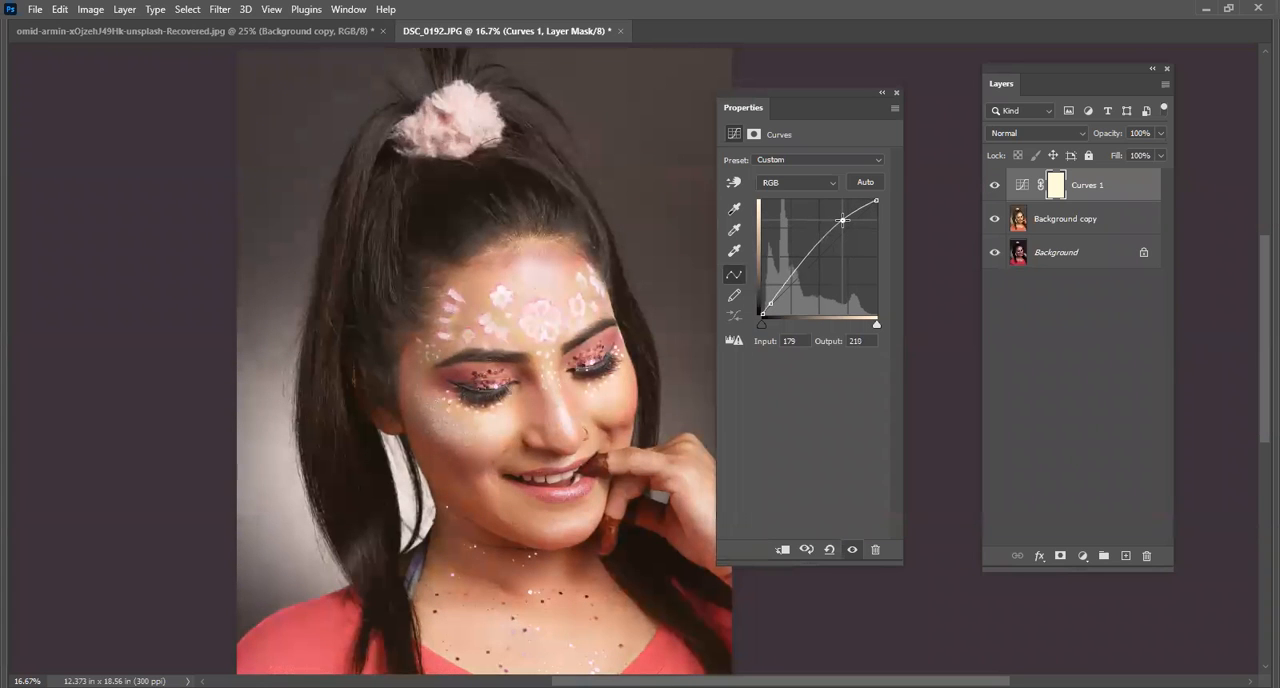
left_click_drag(843, 220, 844, 219)
left_click_drag(806, 95, 1131, 470)
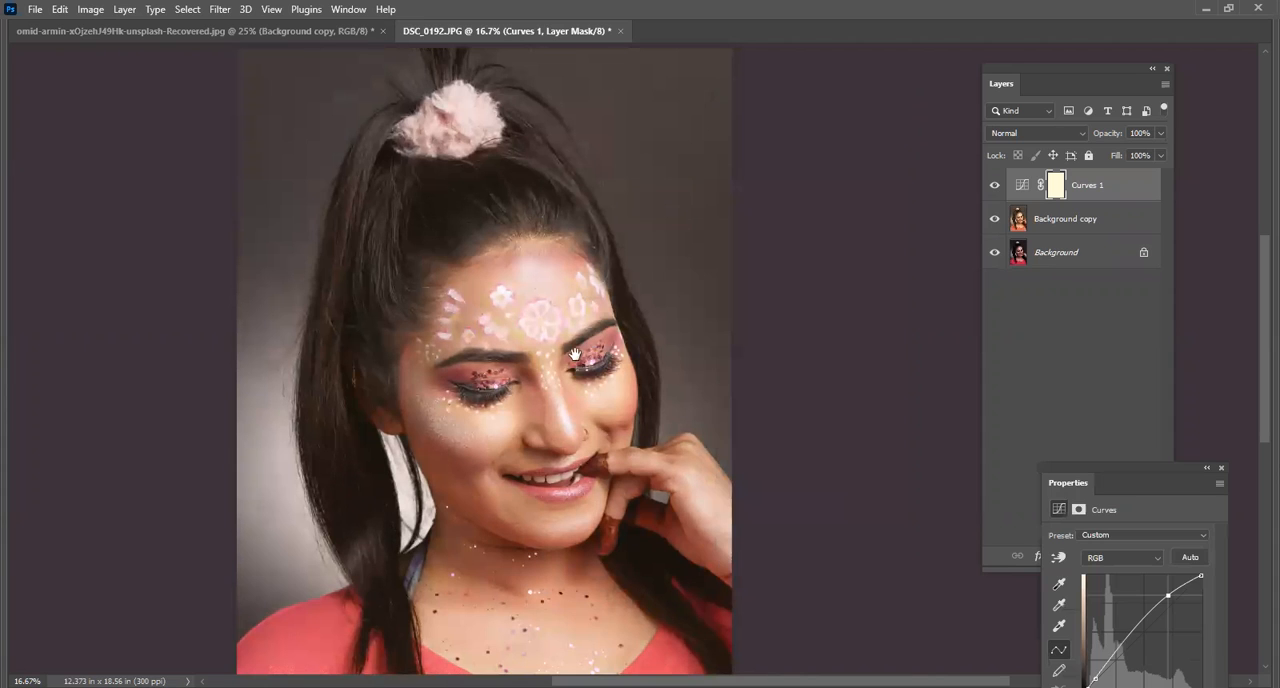
Examine the brightened forehead, eyes and mouth up close, moving the Curves properties out of the way.
left_click(547, 297)
left_click(521, 345)
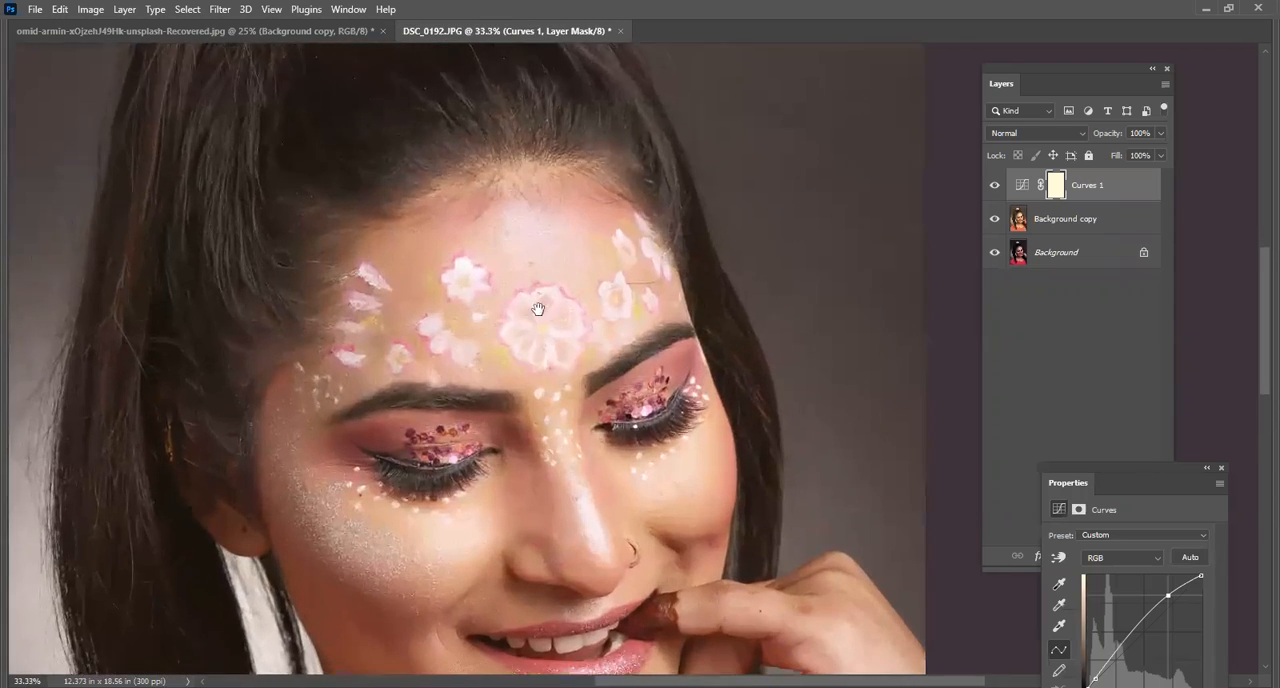
left_click_drag(560, 444, 532, 282)
left_click(512, 396)
left_click(575, 293, "alt")
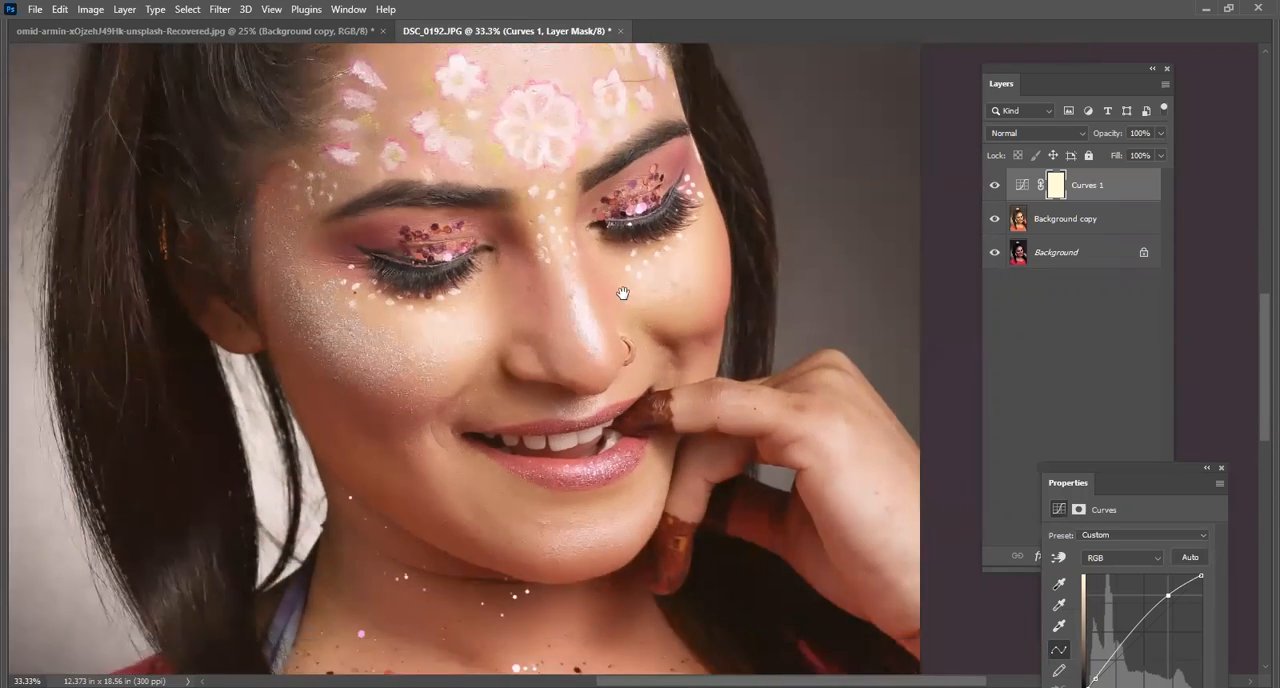
left_click_drag(622, 287, 597, 330)
left_click_drag(1103, 466, 1193, 550)
left_click(1084, 494)
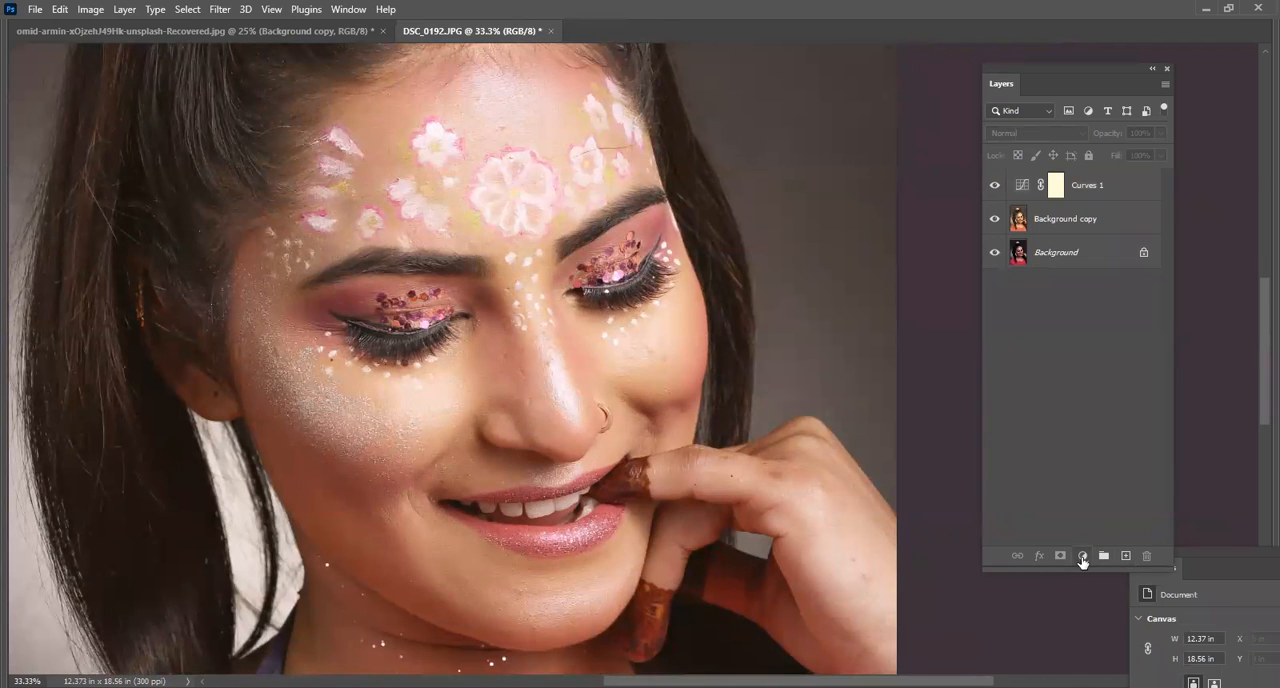
Target the Curves layer's mask and set up the Brush tool at size 600 and 25% opacity with black as the foreground colour.
left_click(1055, 185)
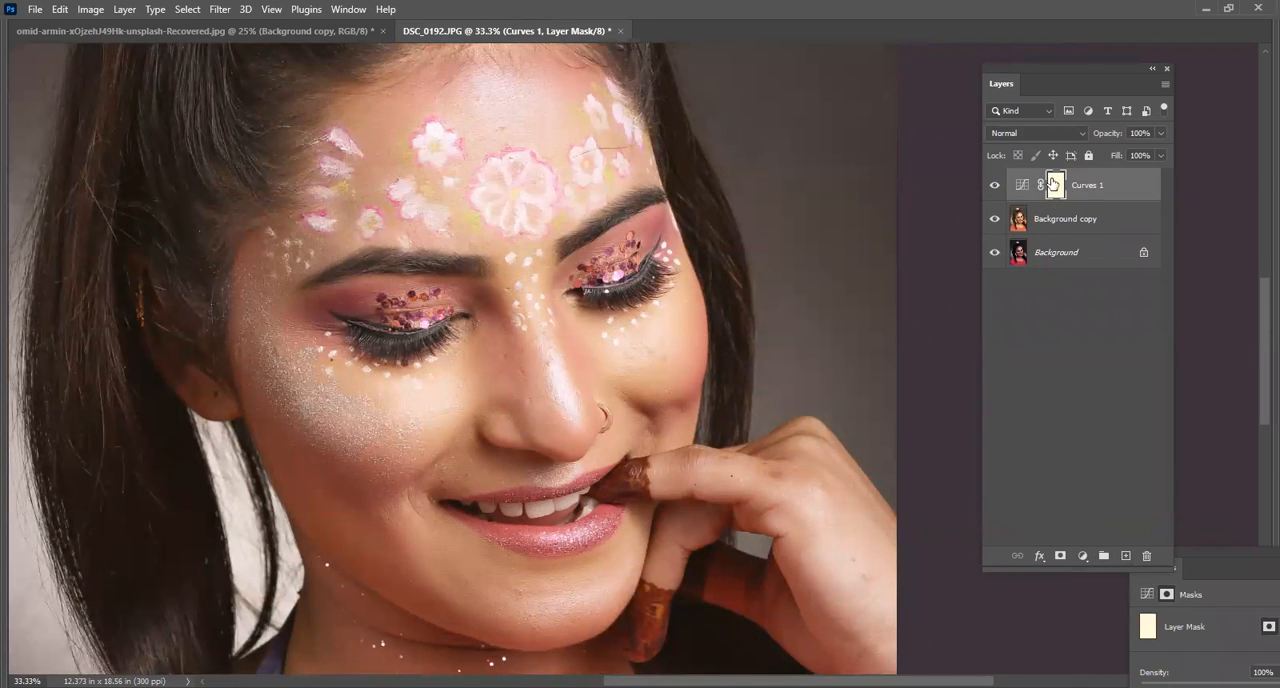
scroll(665, 240, "down", 1)
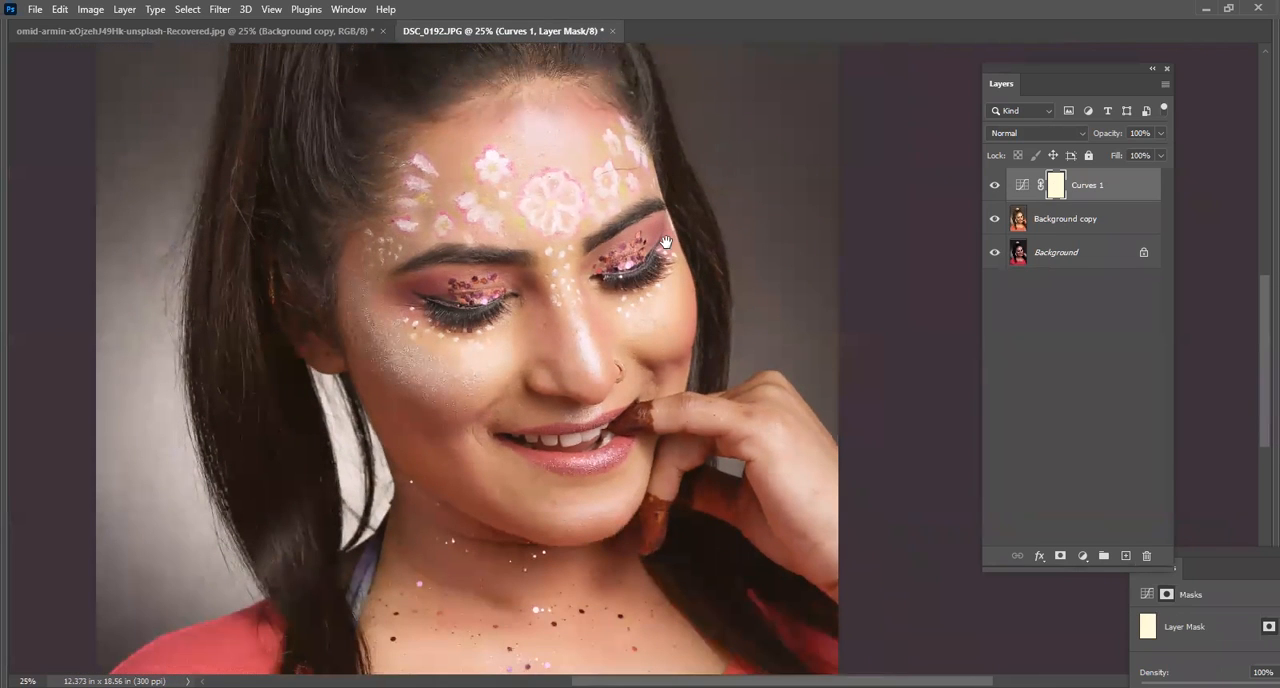
key("Tab")
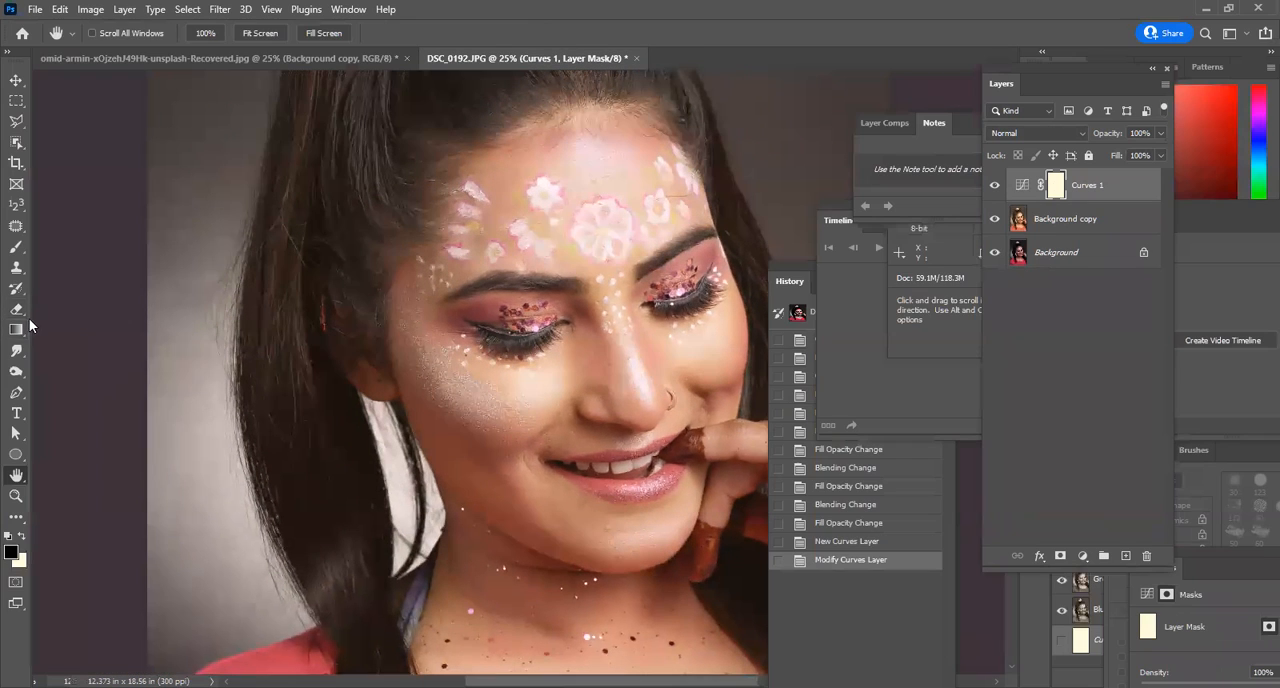
right_click(16, 247)
left_click(111, 246)
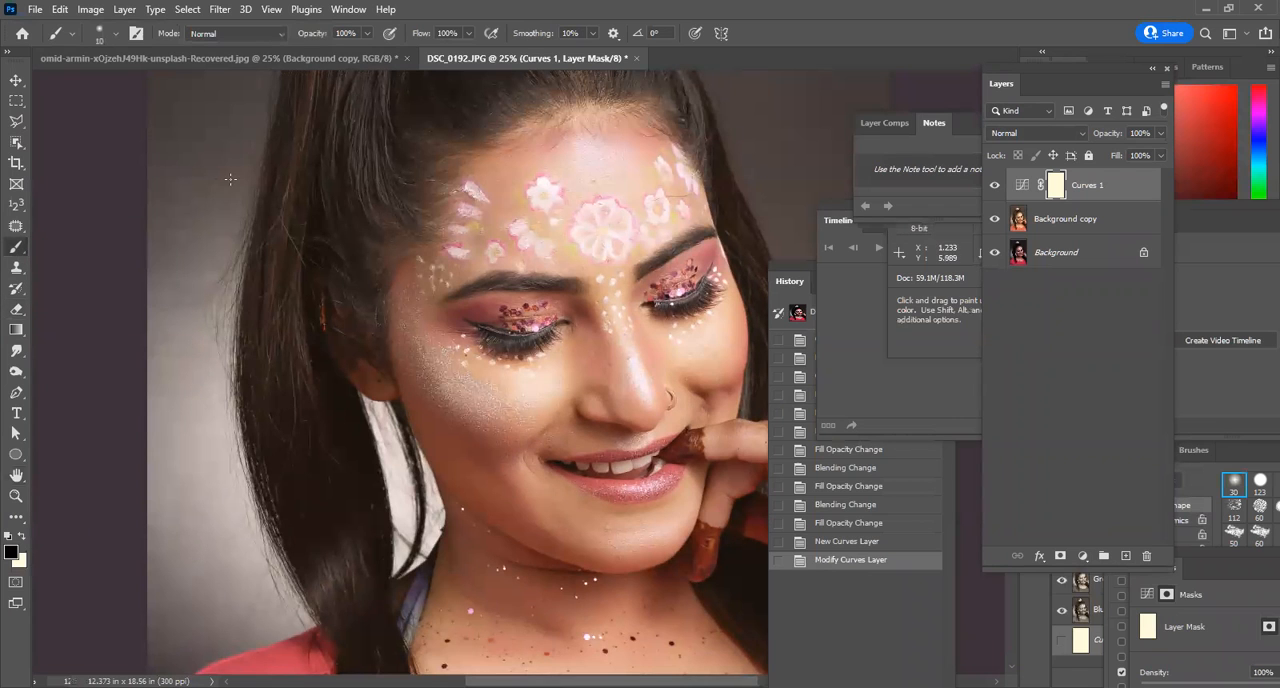
key("bracketright")
key("bracketright")
key("bracketright")
key("bracketright")
key("bracketright")
key("bracketright")
key("bracketright")
key("bracketright")
key("bracketright")
key("bracketright")
key("bracketright")
key("bracketright")
key("bracketright")
key("bracketright")
key("bracketright")
key("bracketright")
key("bracketright")
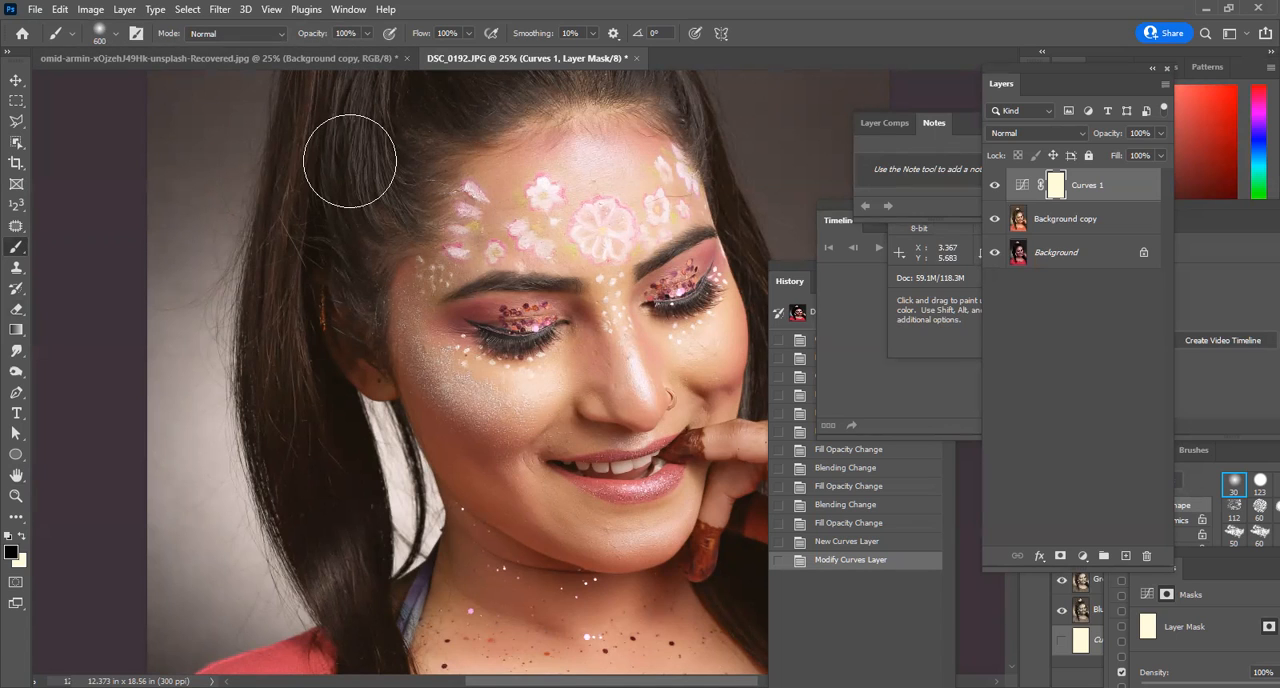
left_click(367, 34)
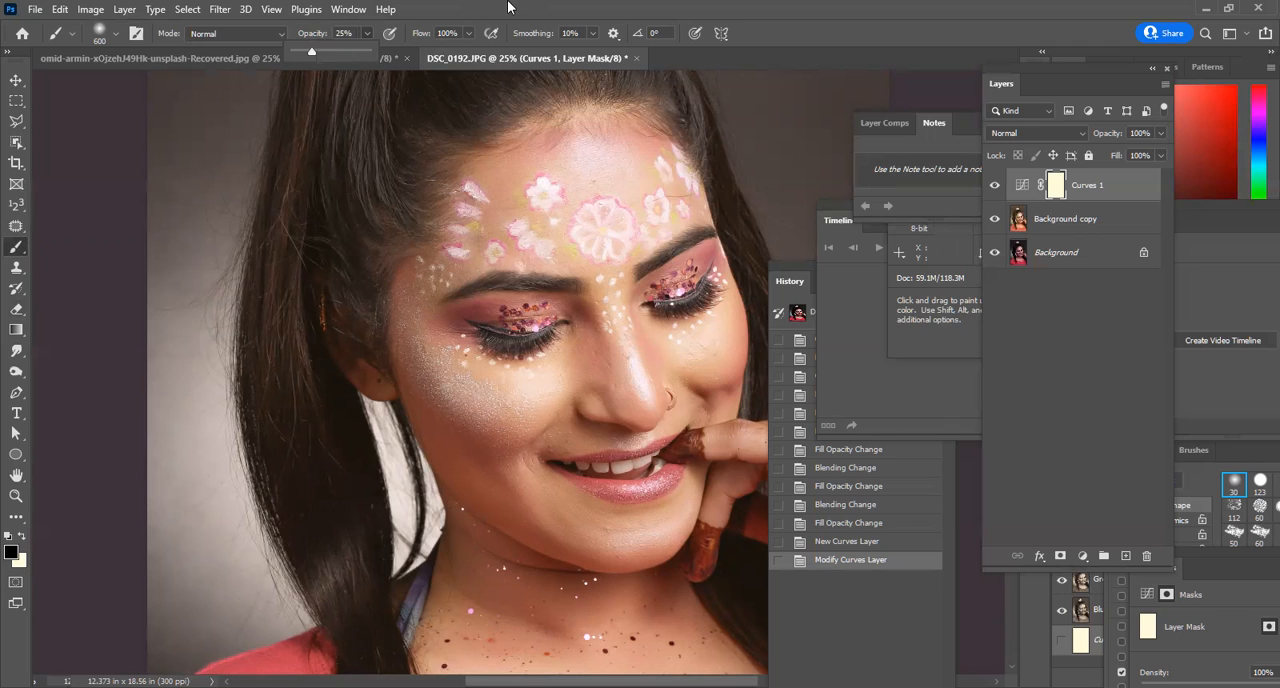
left_click(13, 553)
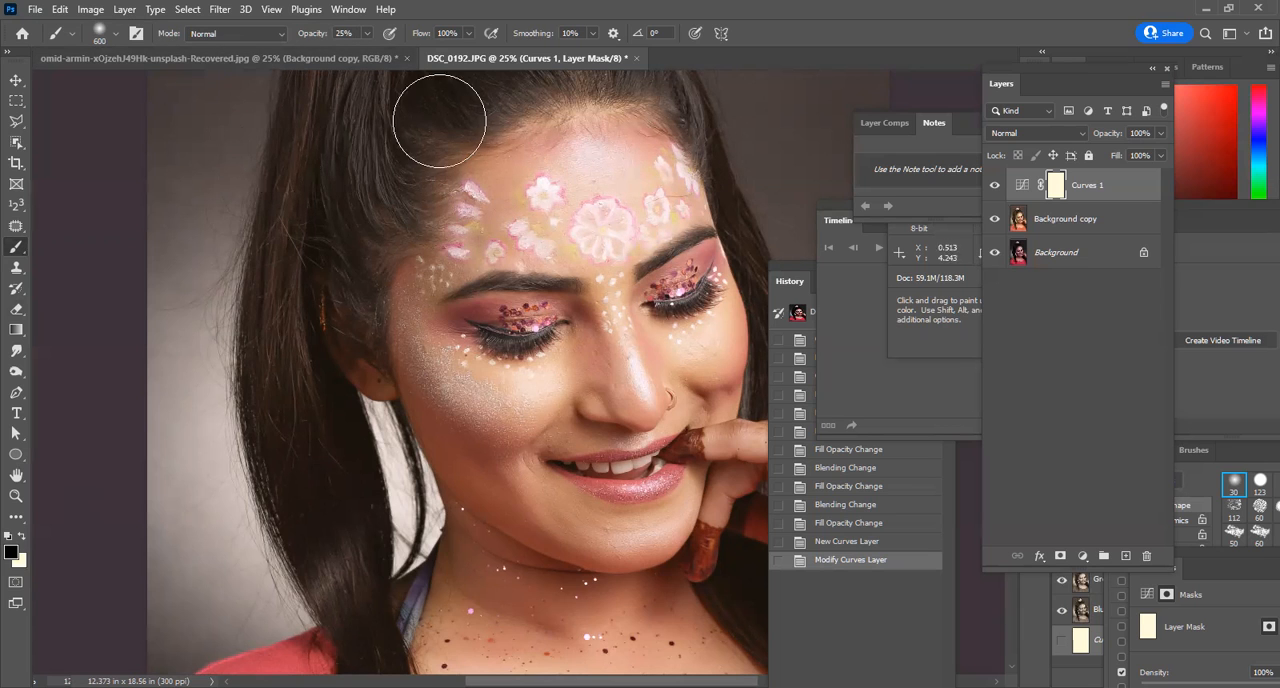
Paint the Curves mask over the forehead, cheeks and nose to soften the brightening, reducing the brush size to 300 for smaller areas.
mouse_move(584, 219)
left_mouse_down()
mouse_move(622, 186)
mouse_move(636, 204)
mouse_move(596, 226)
mouse_move(624, 188)
mouse_move(592, 214)
mouse_move(662, 206)
mouse_move(556, 231)
mouse_move(590, 200)
mouse_move(628, 196)
mouse_move(614, 226)
left_mouse_up()
mouse_move(526, 383)
left_mouse_down()
mouse_move(552, 366)
mouse_move(514, 385)
mouse_move(555, 370)
mouse_move(520, 385)
left_mouse_up()
mouse_move(728, 342)
left_mouse_down()
mouse_move(691, 355)
mouse_move(714, 334)
mouse_move(673, 357)
left_mouse_up()
mouse_move(673, 357)
left_mouse_down()
mouse_move(704, 334)
mouse_move(671, 358)
mouse_move(698, 317)
left_mouse_up()
left_click_drag(698, 317, 647, 350)
mouse_move(510, 199)
left_mouse_down()
mouse_move(636, 151)
mouse_move(568, 167)
mouse_move(617, 171)
mouse_move(610, 199)
mouse_move(583, 210)
mouse_move(593, 235)
mouse_move(634, 220)
left_mouse_up()
left_click_drag(626, 369, 630, 401)
key("bracketleft")
key("bracketleft")
key("bracketleft")
left_click(483, 397)
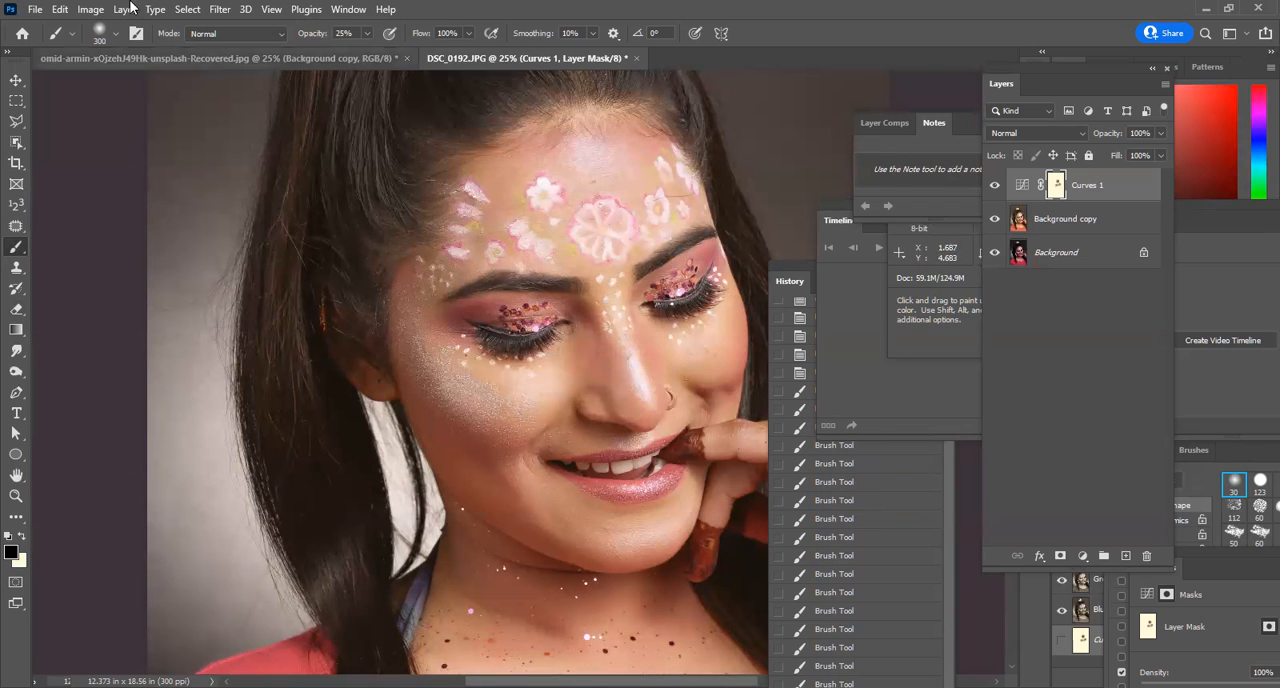
left_click(90, 9)
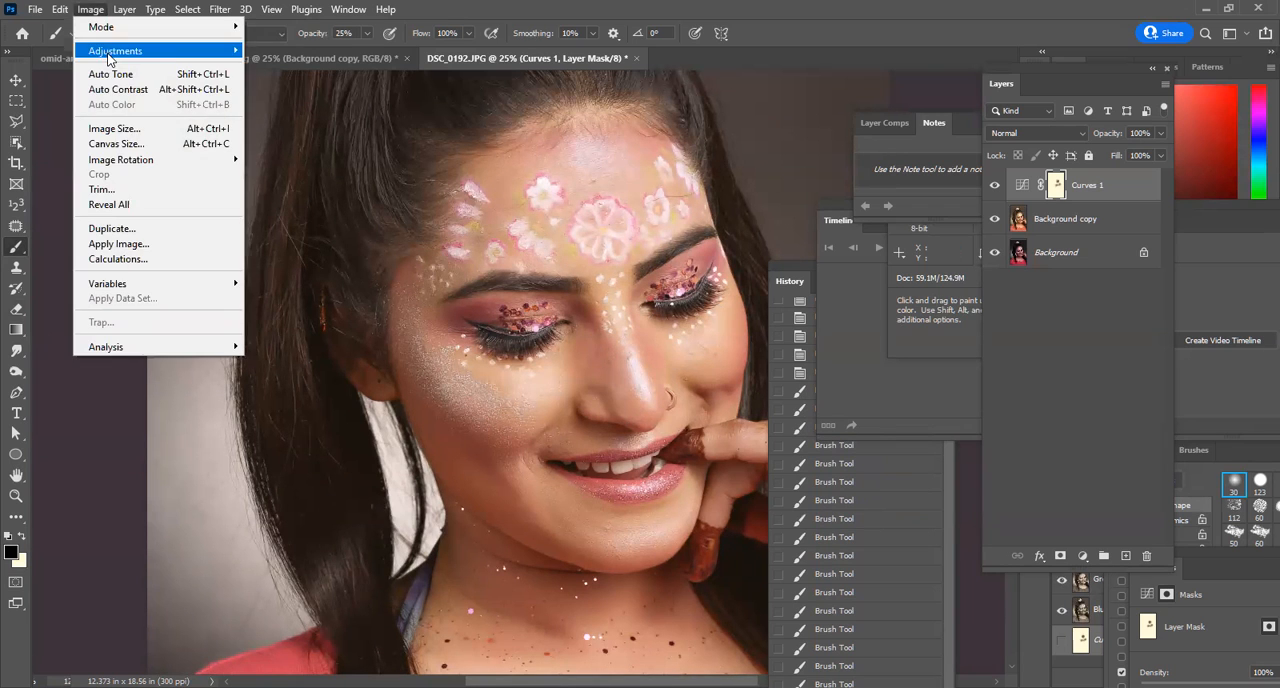
left_click(861, 7)
Compare the portrait with and without the Curves adjustment by repeatedly hiding and showing that layer.
left_click(615, 290, "ctrl+alt")
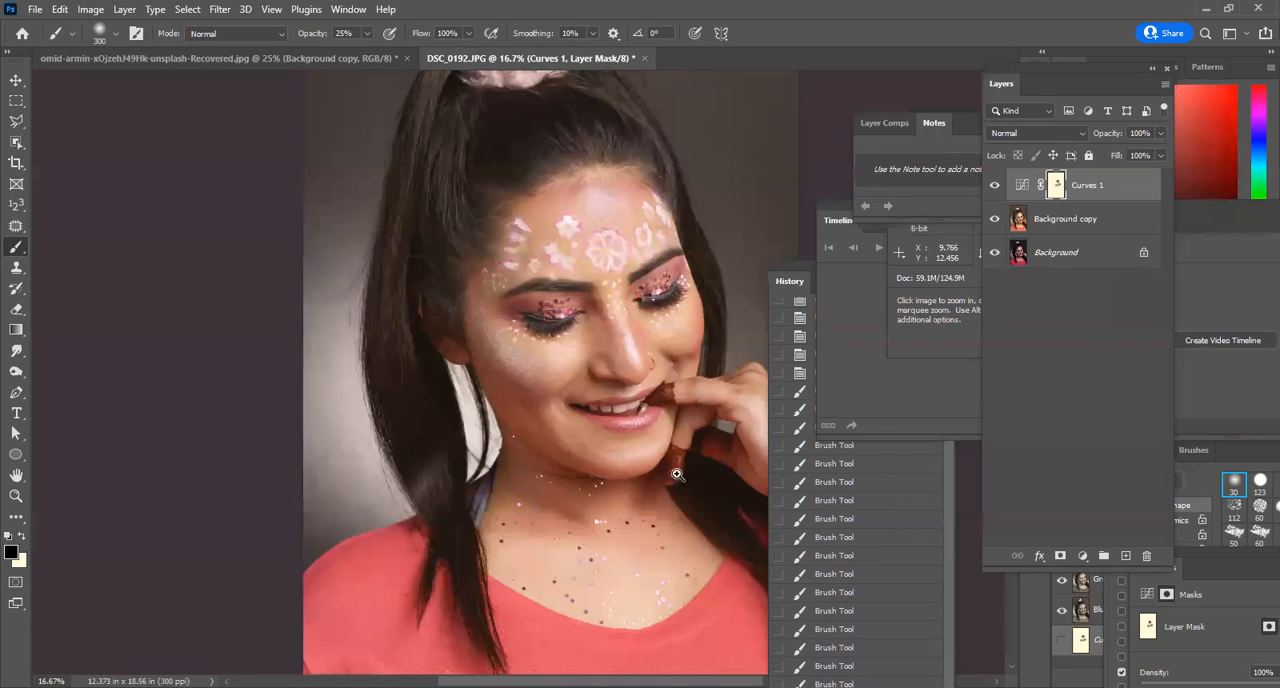
left_click(653, 432, "ctrl")
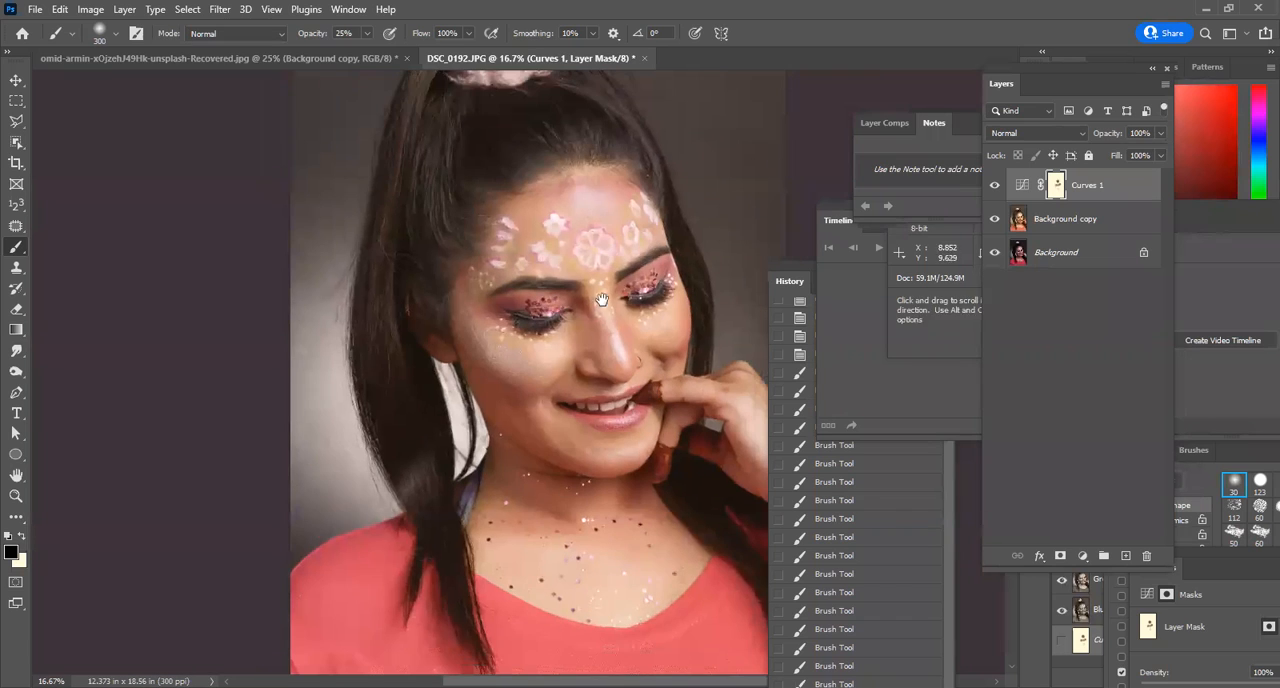
left_click(635, 440, "ctrl+alt")
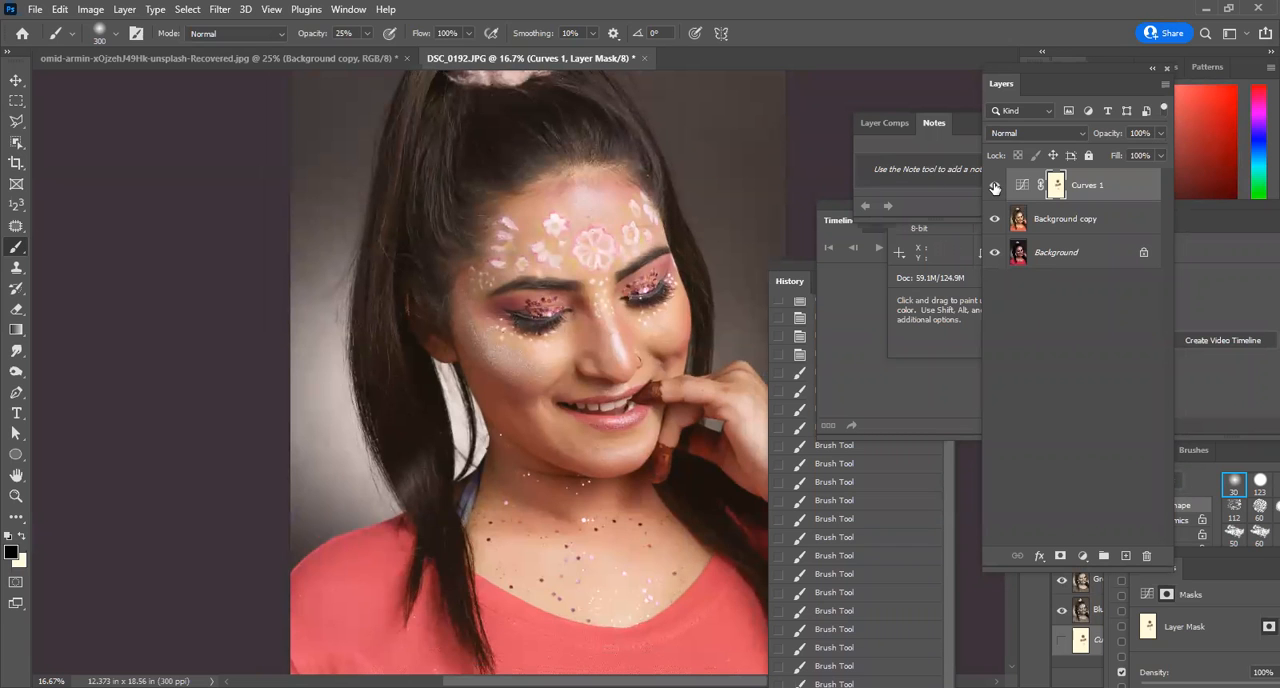
left_click(994, 185)
left_click(994, 185)
left_click(994, 185)
left_click(994, 185)
left_click(994, 185)
left_click(994, 185)
left_click(994, 185)
left_click(994, 185)
mouse_move(568, 206)
left_mouse_down()
mouse_move(606, 223)
mouse_move(593, 211)
left_mouse_up()
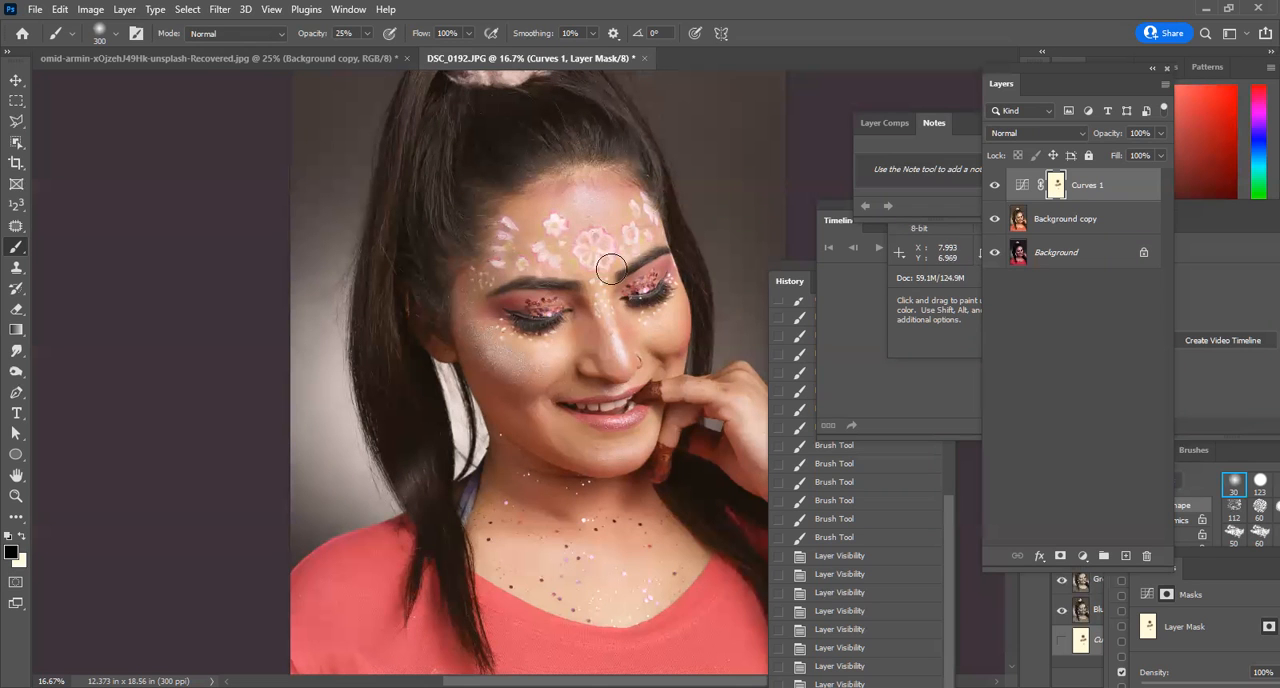
left_click(570, 240, "alt")
left_click(651, 172, "ctrl")
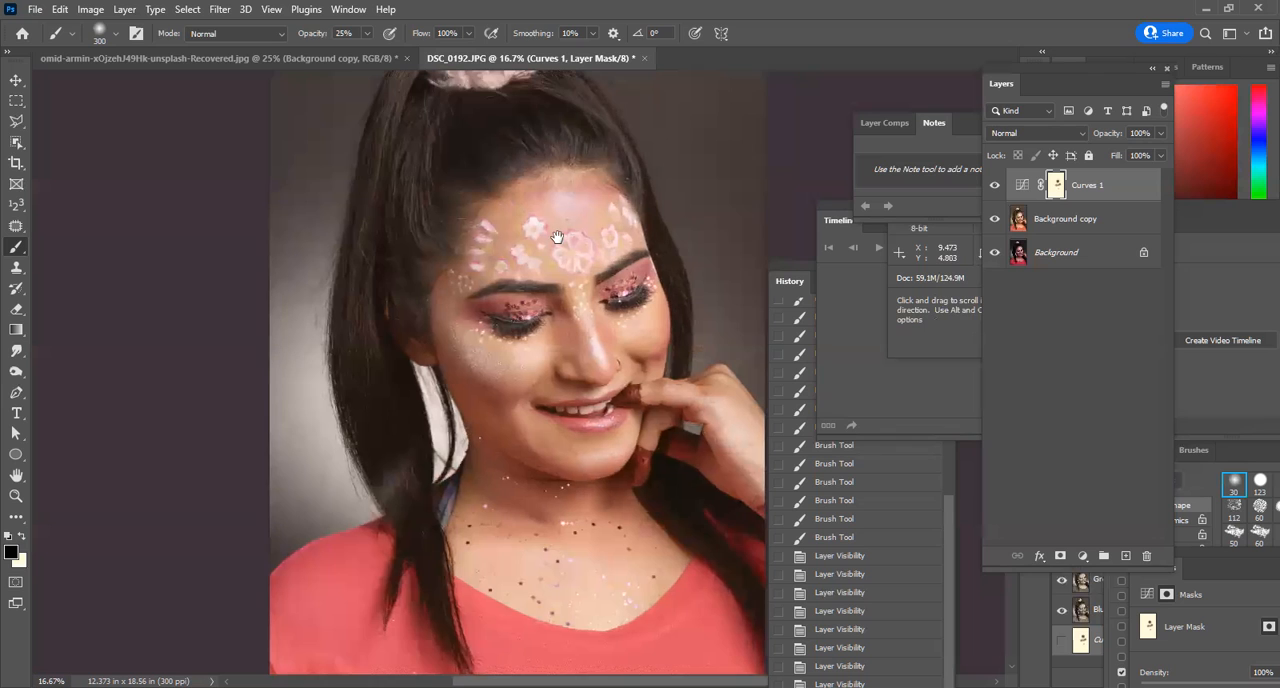
left_click_drag(558, 236, 450, 320)
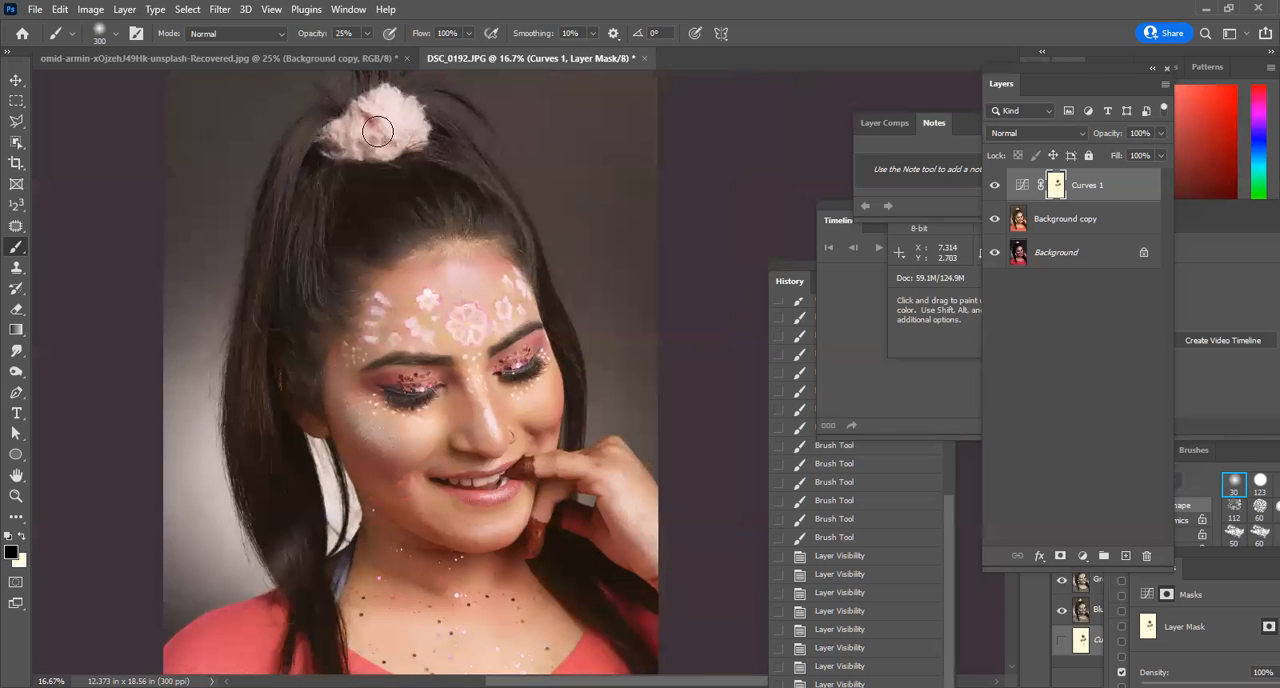
left_click(221, 10)
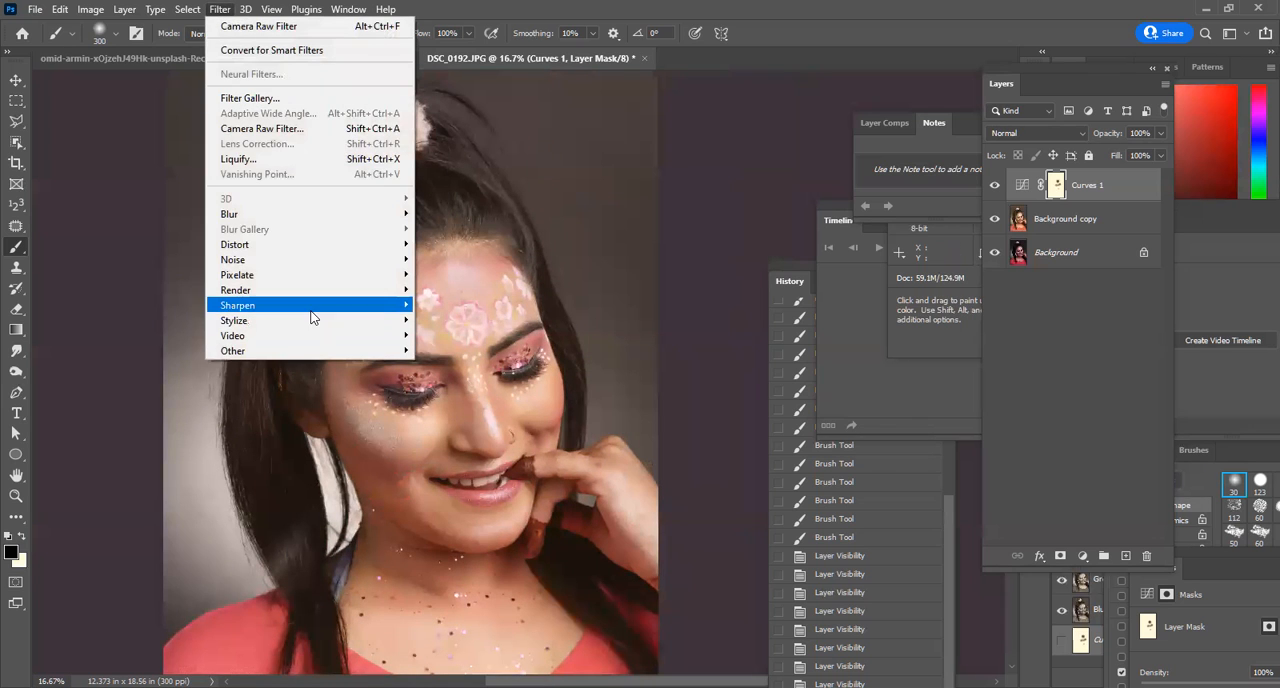
mouse_move(310, 305)
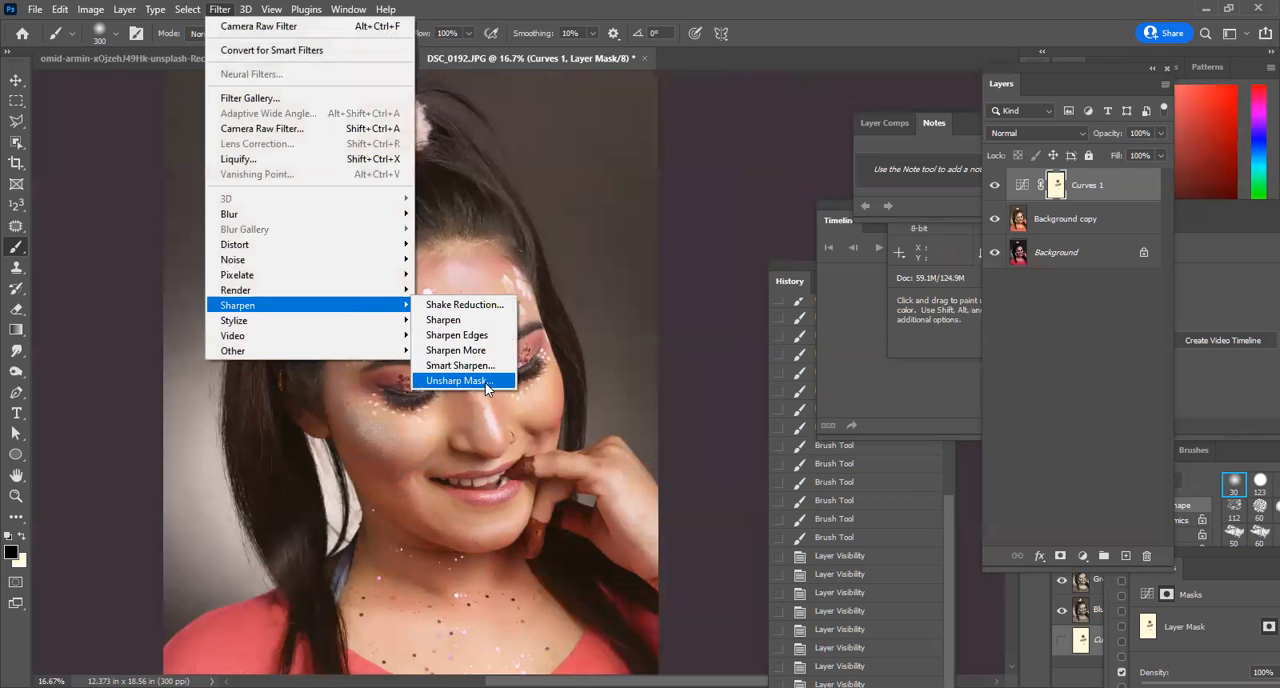
left_click(485, 381)
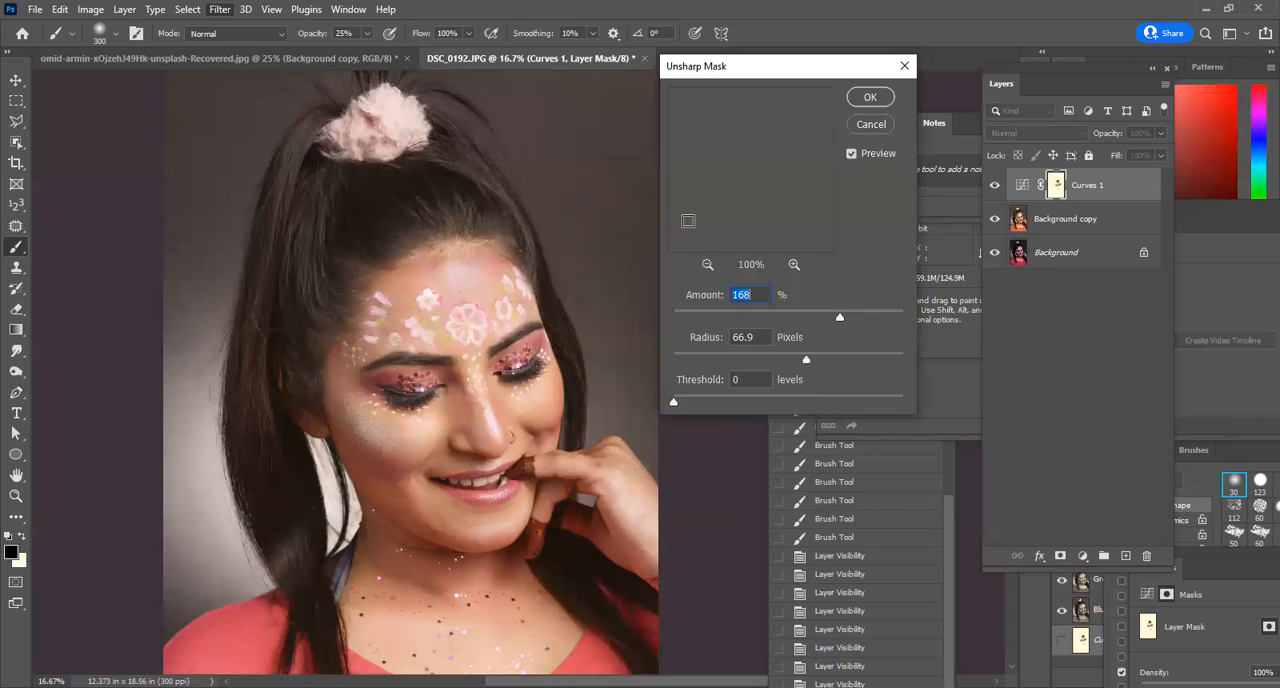
left_click(869, 129)
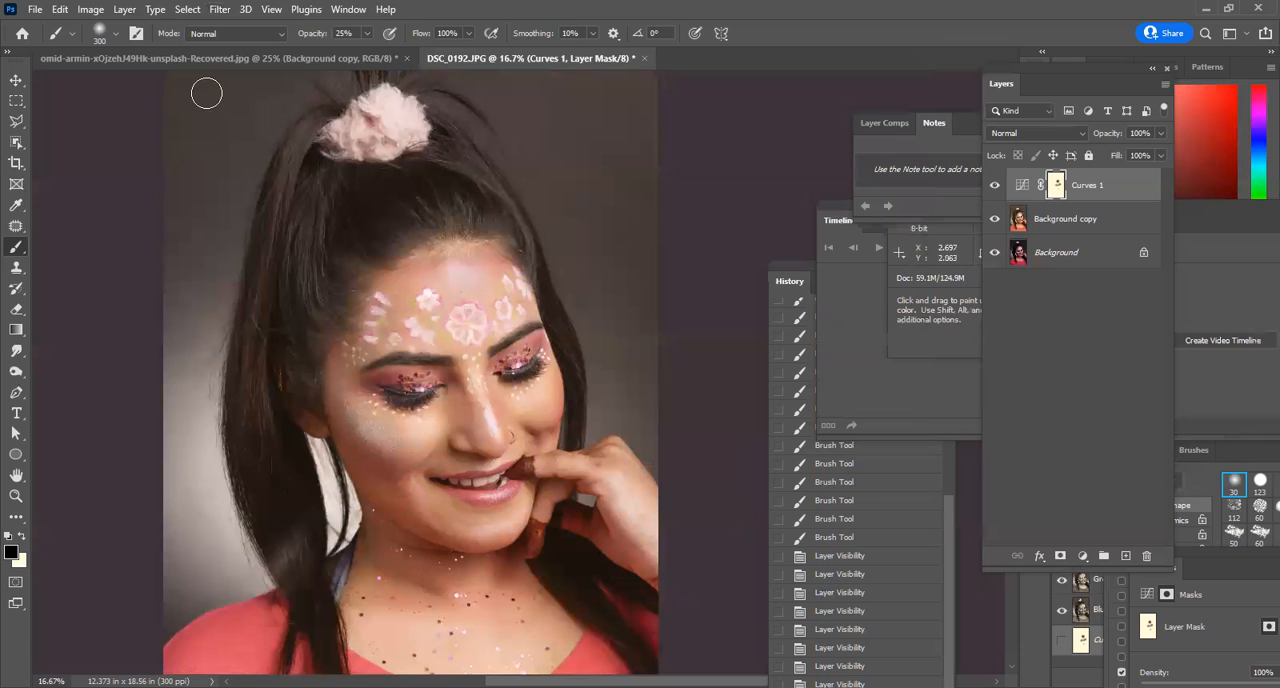
left_click(220, 9)
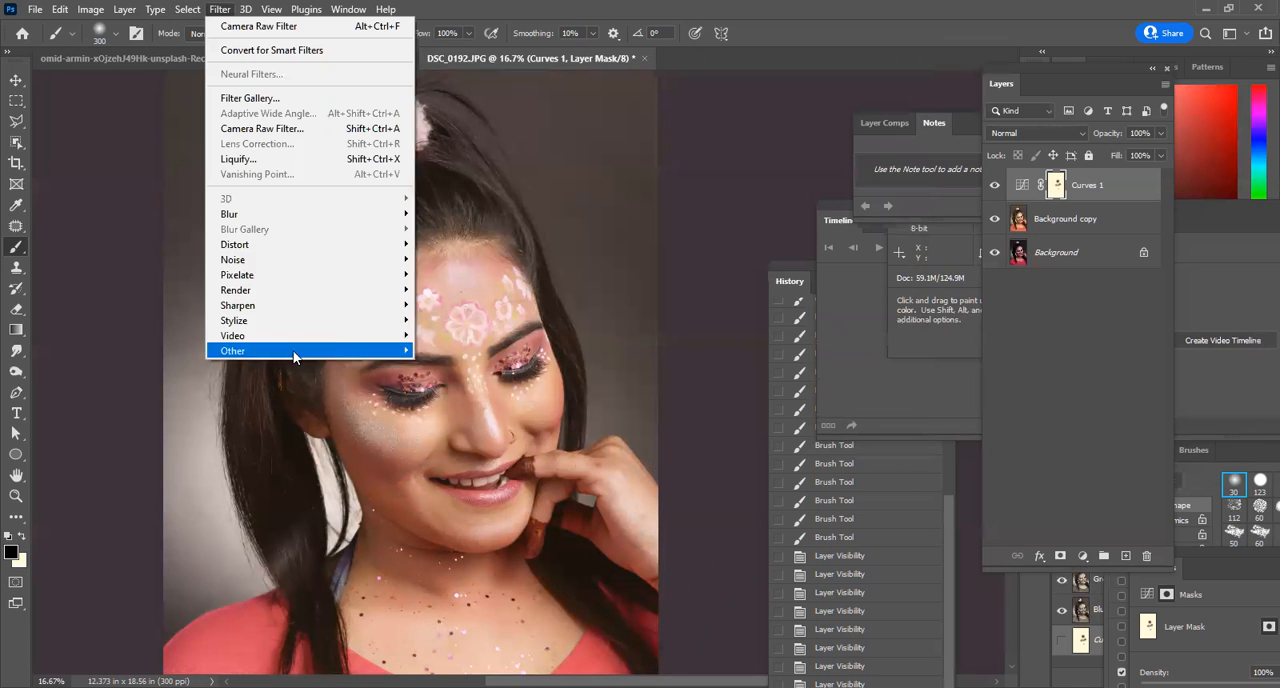
mouse_move(281, 306)
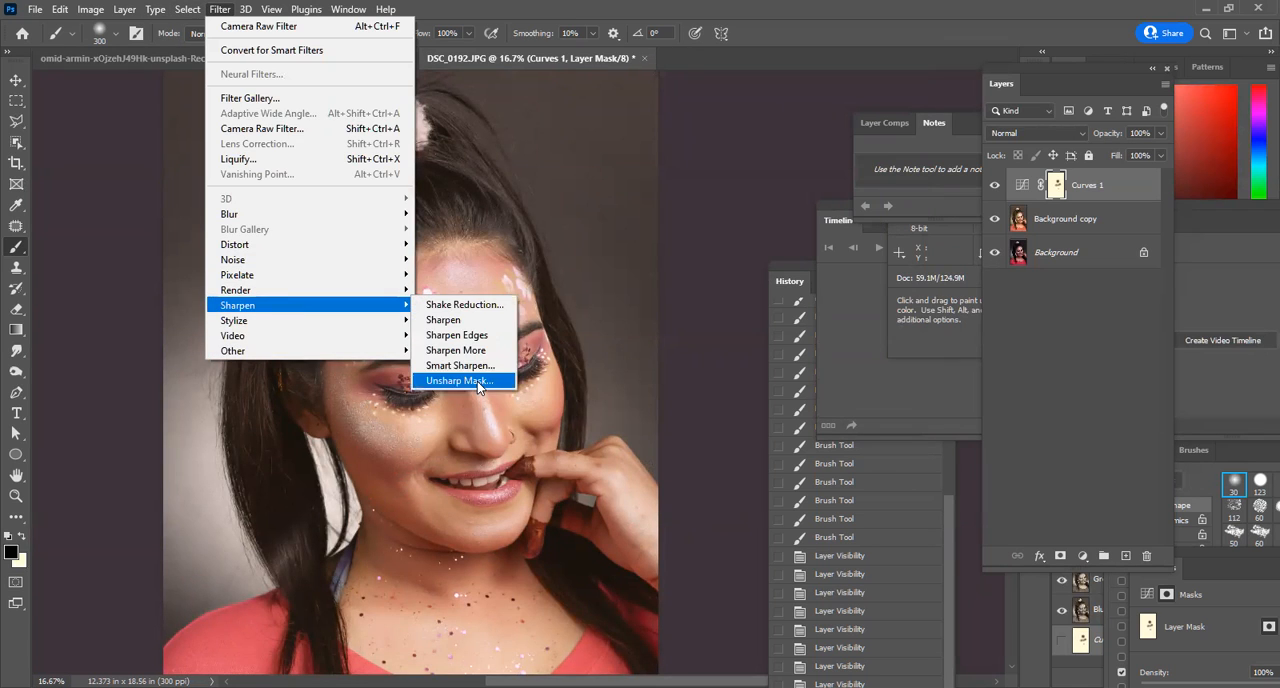
left_click(477, 383)
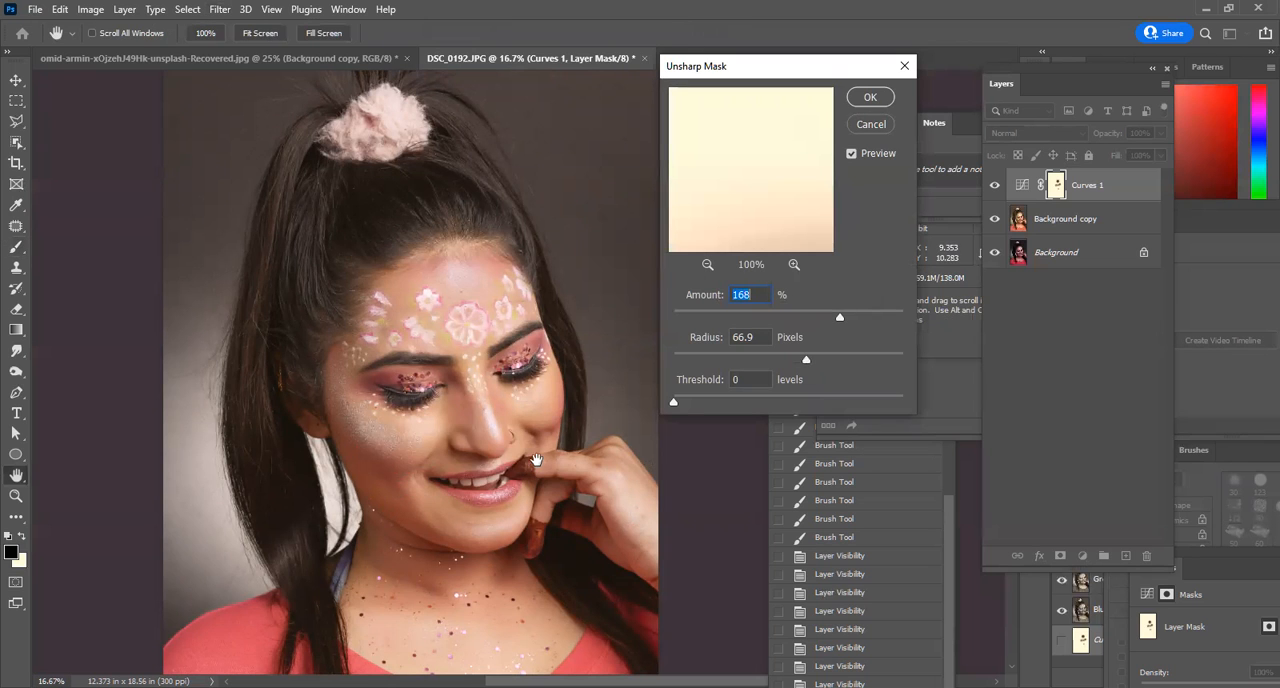
left_click_drag(536, 459, 523, 407)
left_click(485, 310, "ctrl")
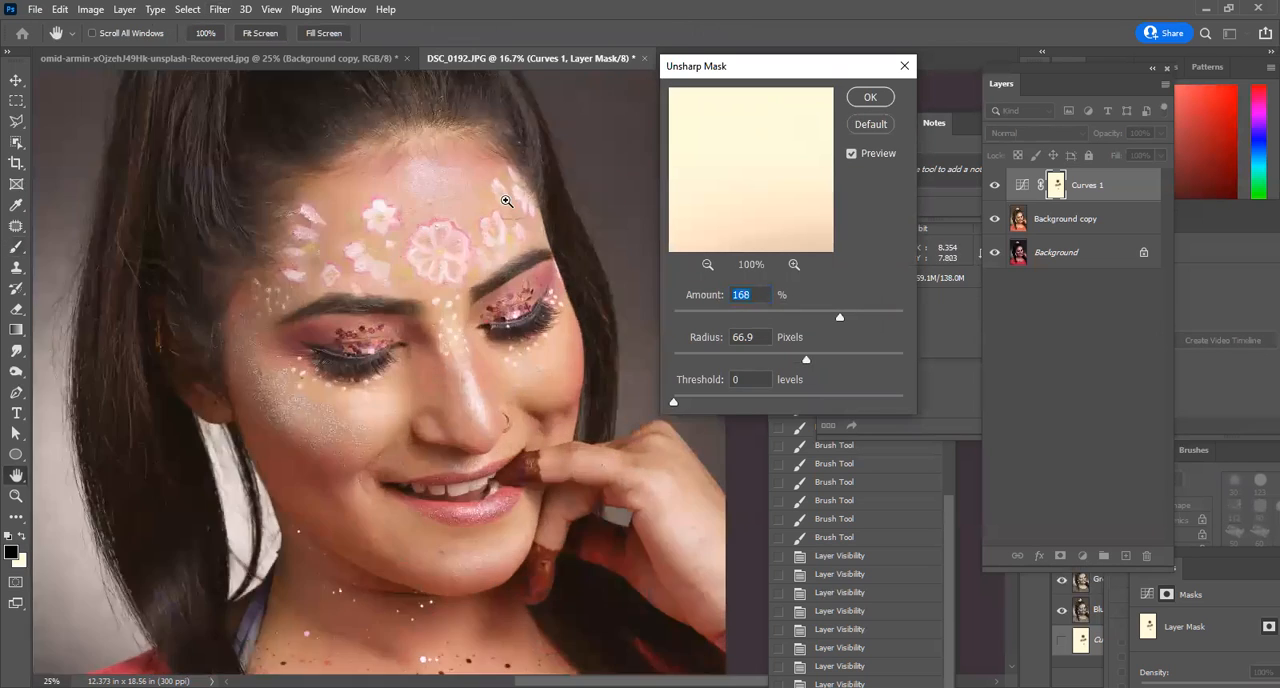
left_click(581, 367, "ctrl")
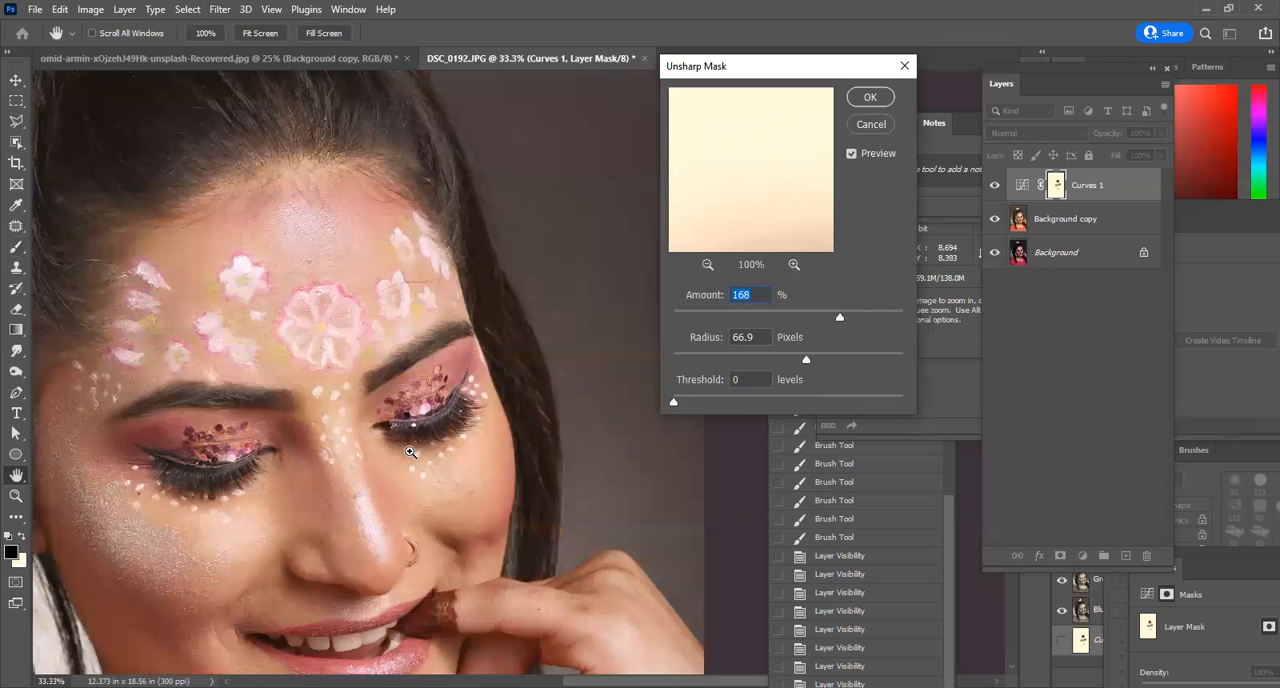
left_click(497, 442, "ctrl")
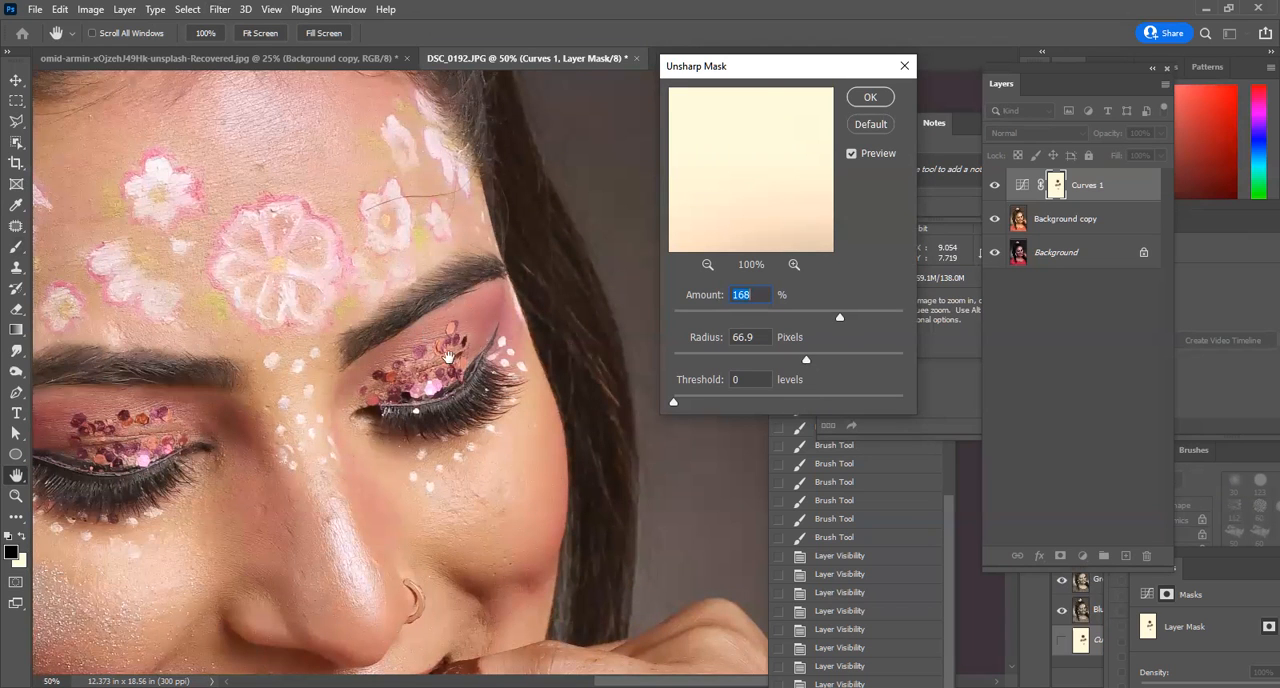
key("ctrl+plus")
key("ctrl+plus")
left_click_drag(841, 317, 865, 336)
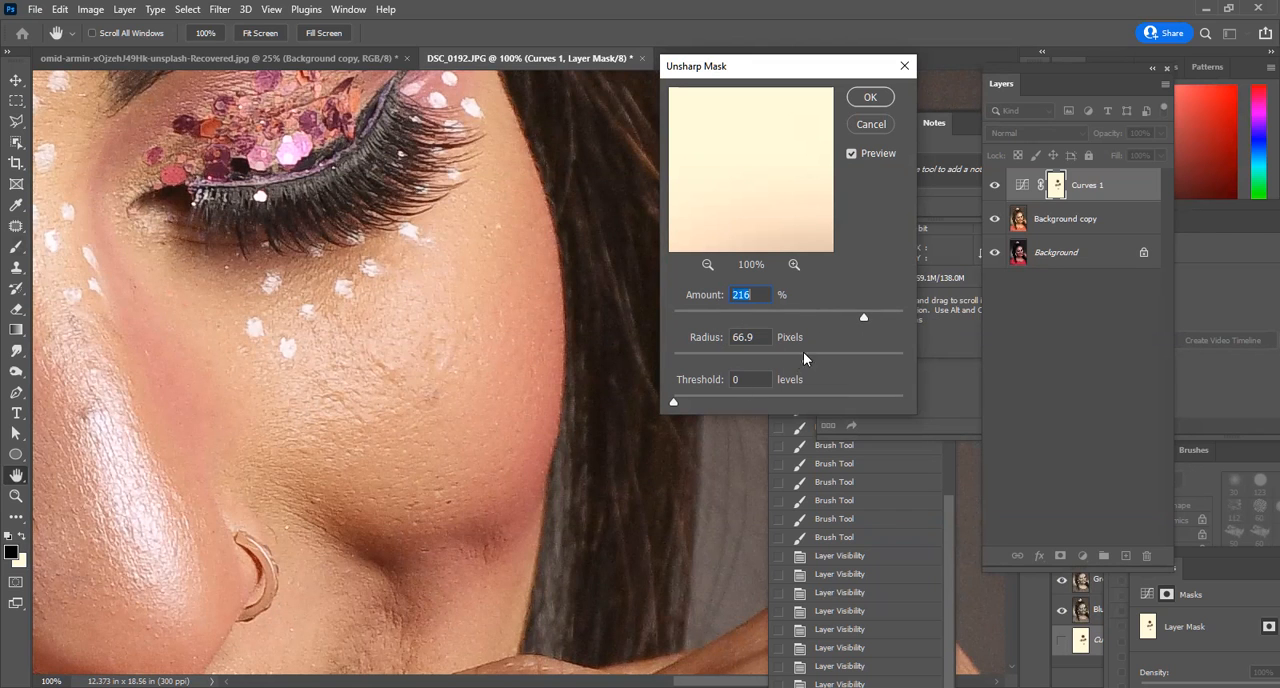
left_click_drag(688, 361, 882, 363)
left_click(902, 317)
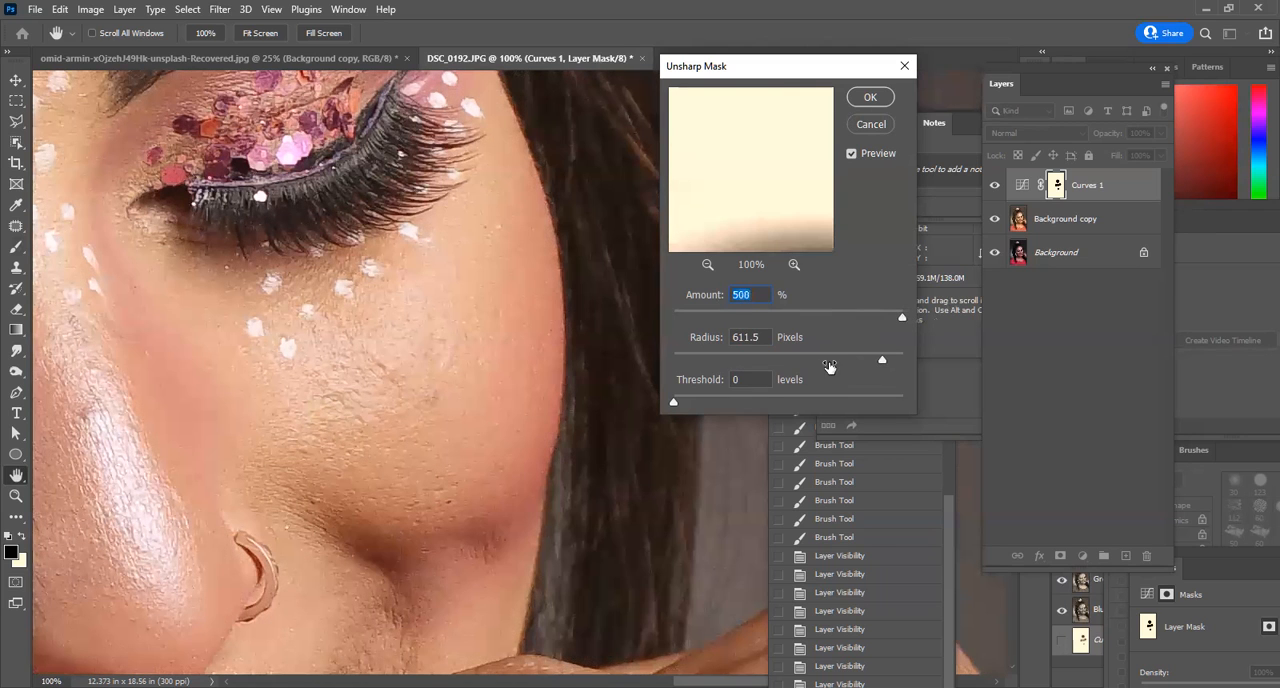
left_click(873, 125)
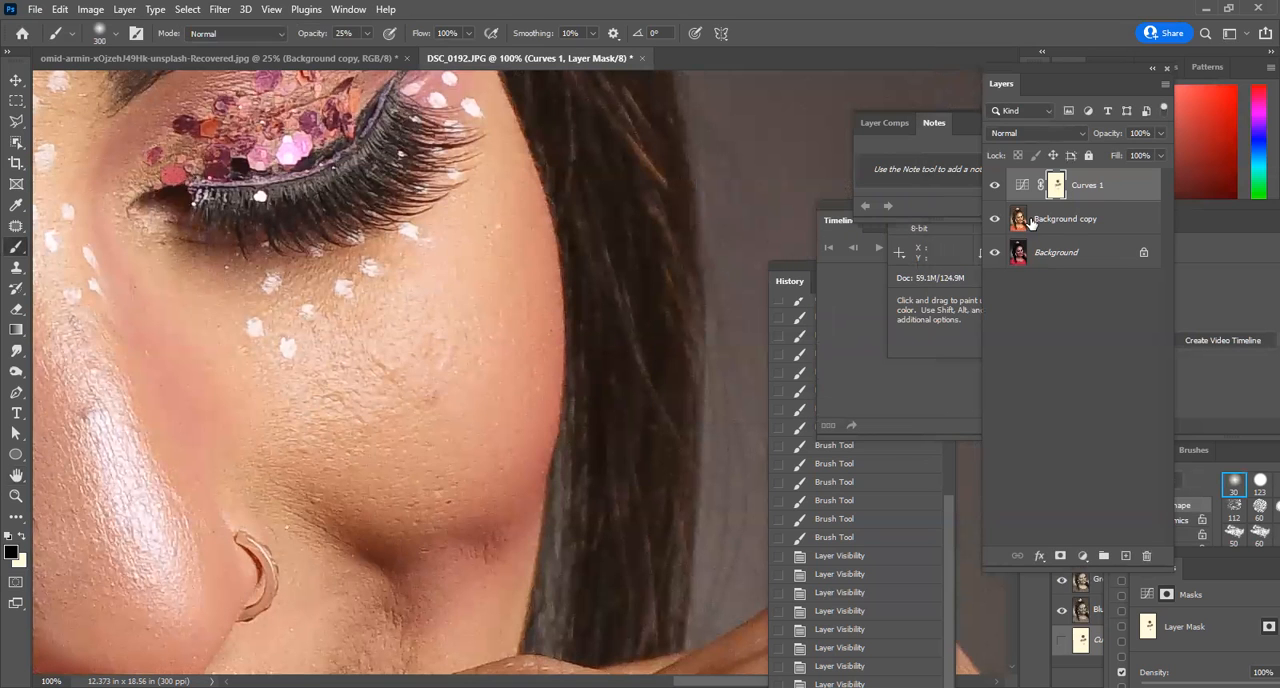
Set up an Unsharp Mask filter on the Background copy layer with an amount of 168% and a radius of 1.6 pixels.
left_click(1052, 224)
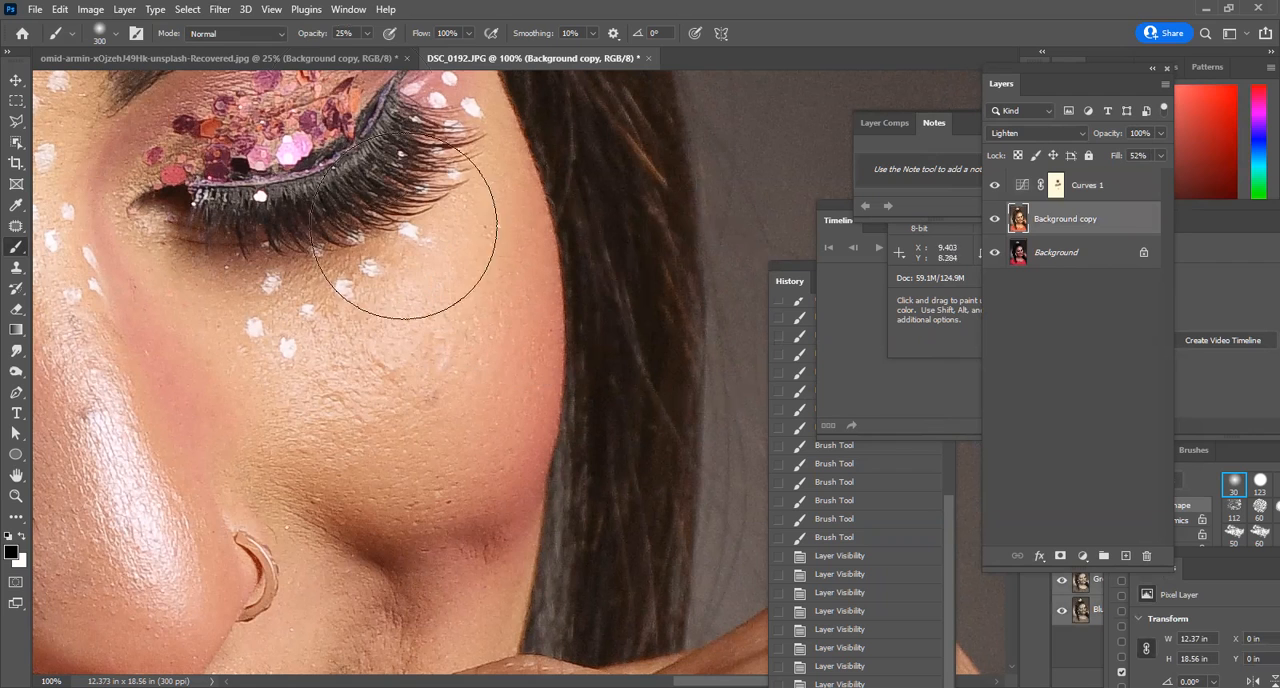
left_click(219, 9)
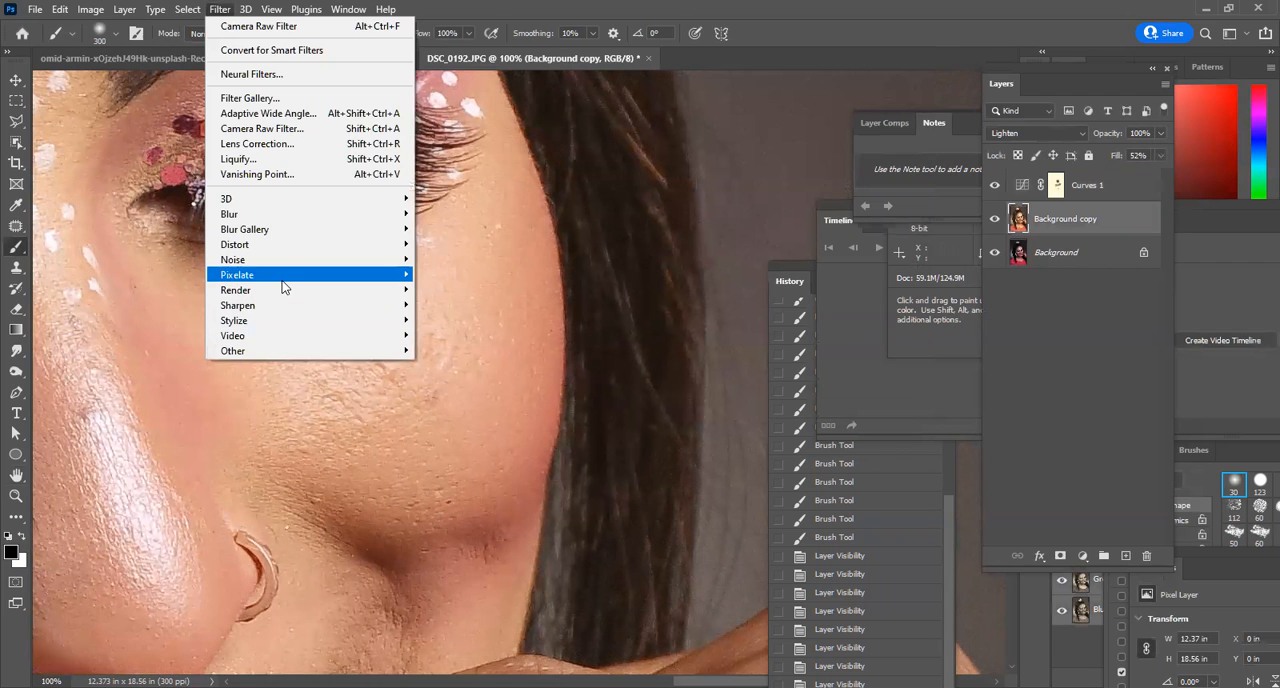
mouse_move(279, 313)
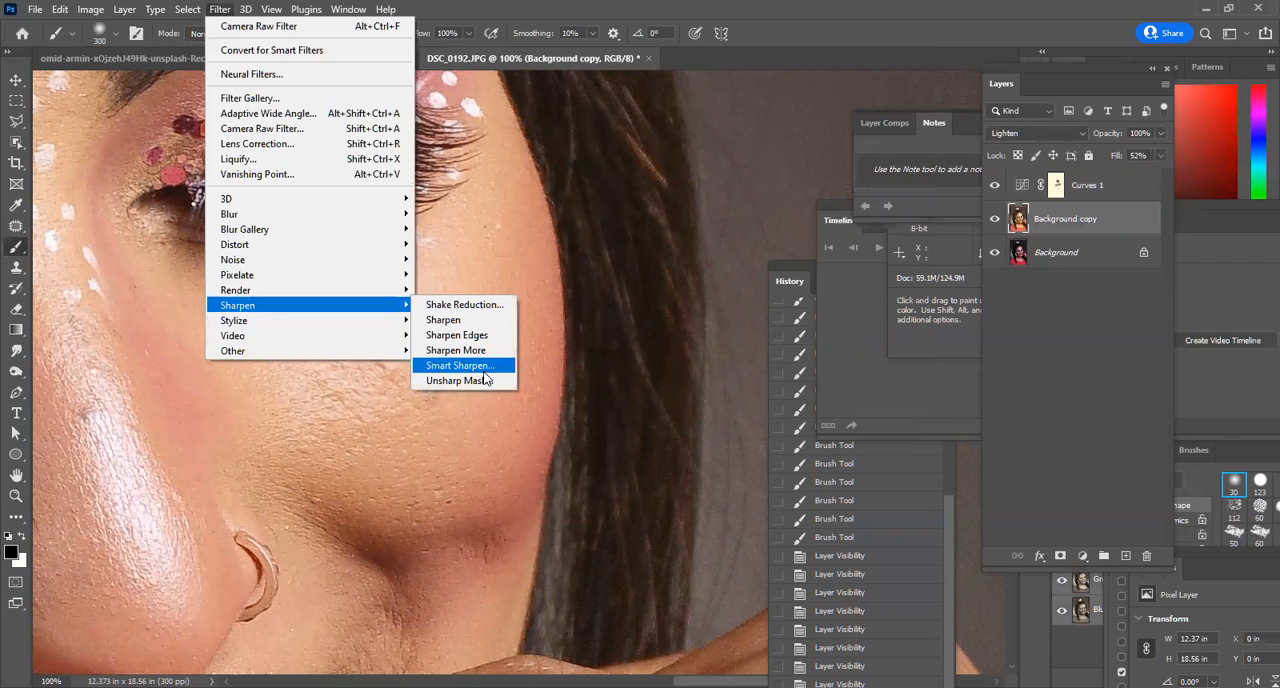
left_click(485, 380)
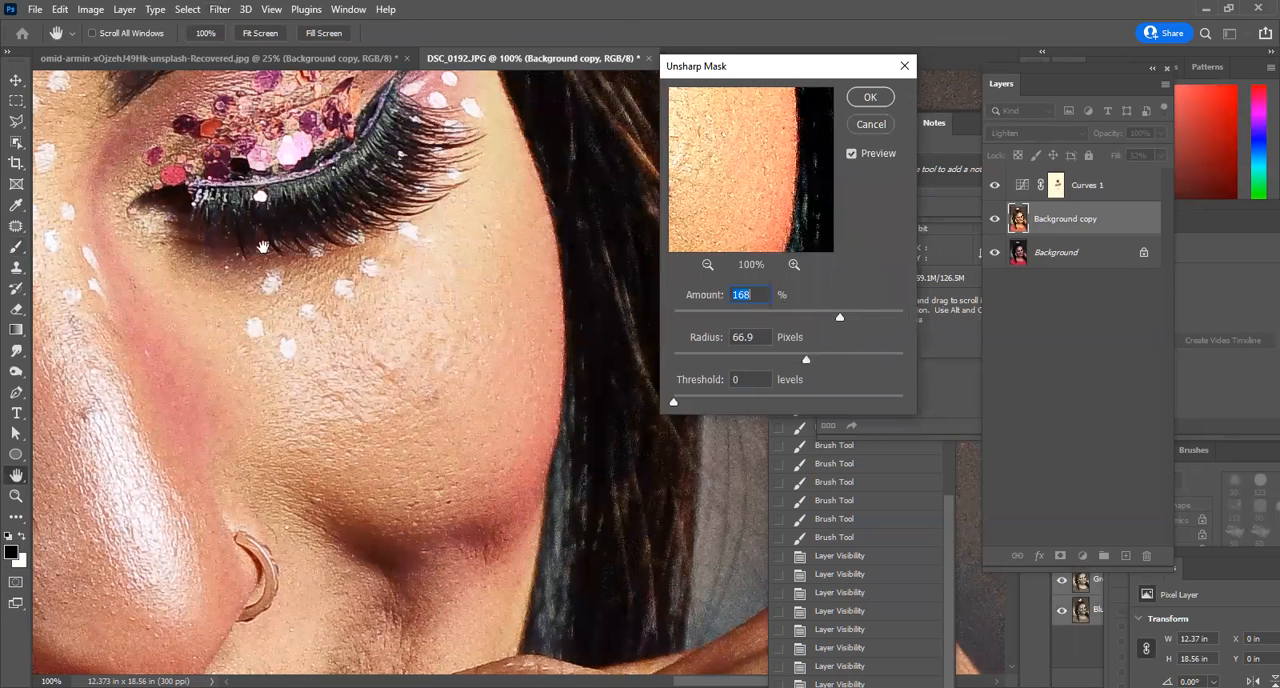
key("ctrl+0")
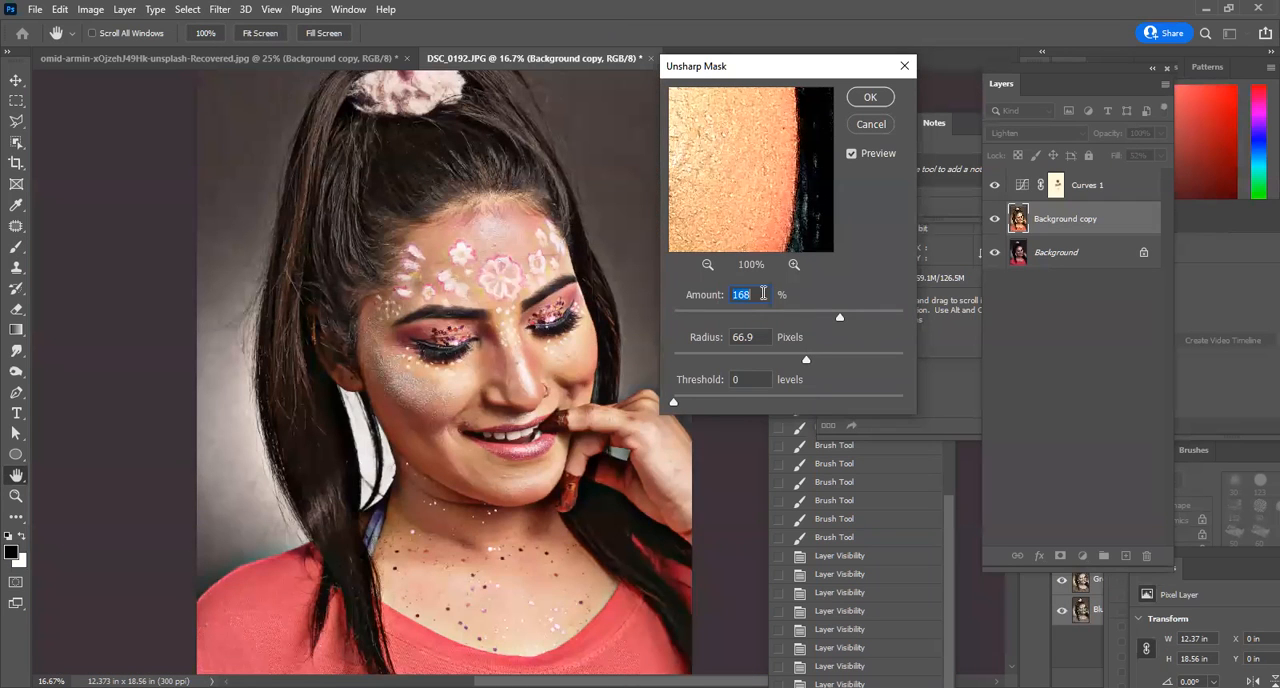
left_click_drag(802, 362, 692, 360)
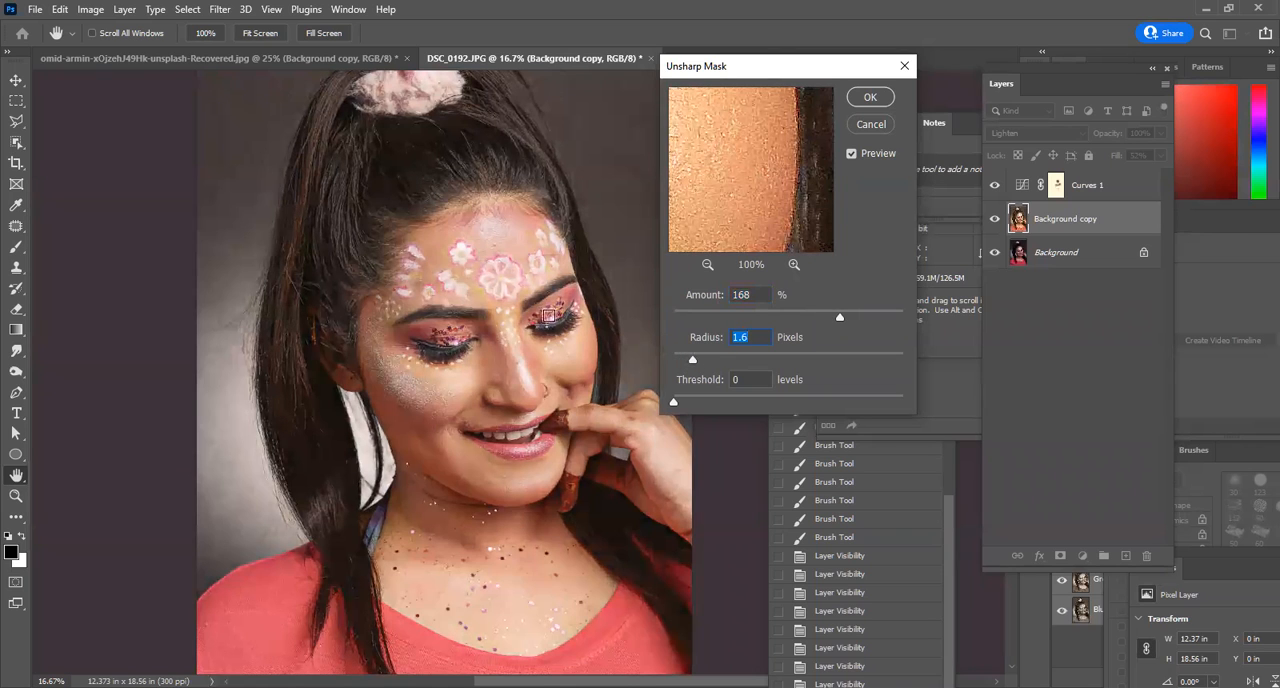
Compare the face and hair with the Unsharp Mask preview switched off and on.
left_click(519, 270, "ctrl")
left_click(875, 153)
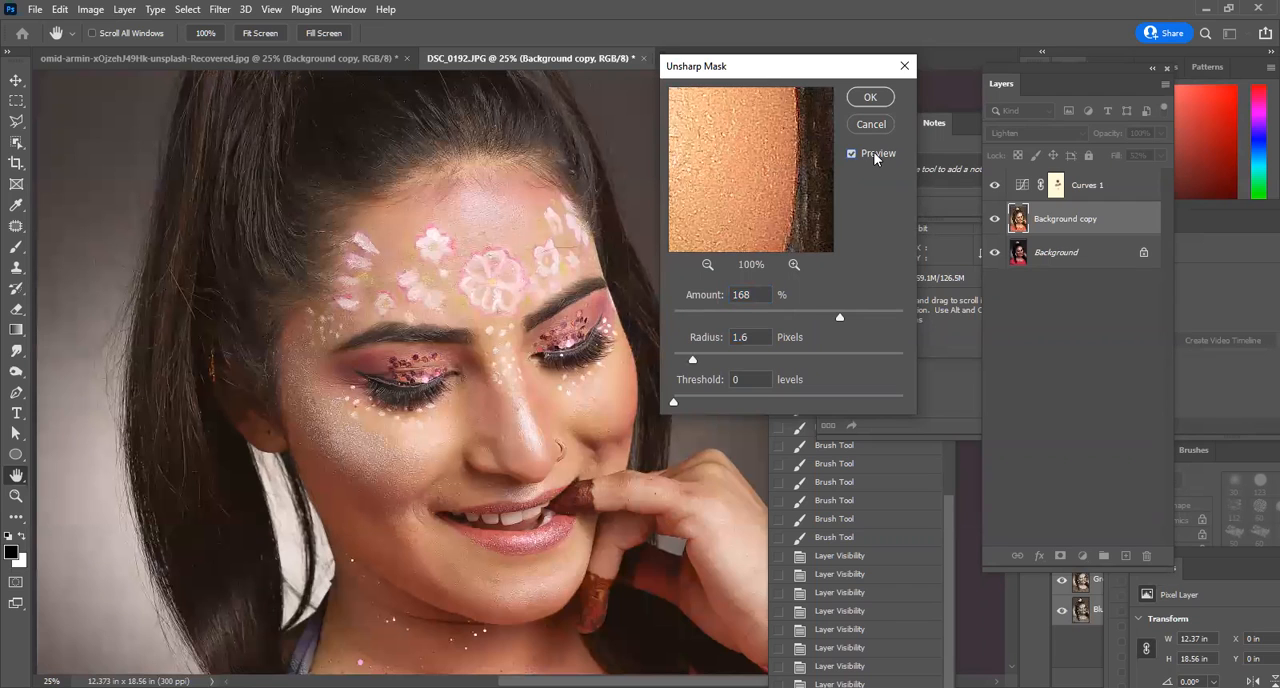
left_click(875, 153)
left_click(360, 260, "ctrl")
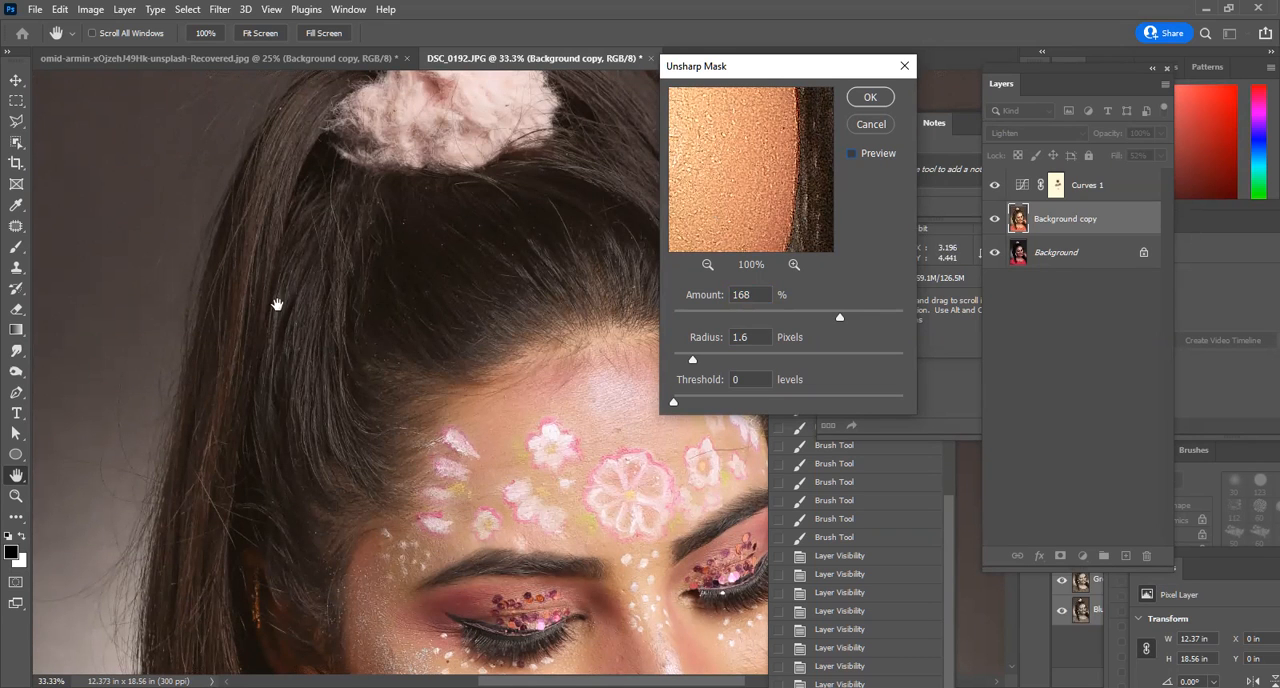
left_click(880, 153)
Apply the Unsharp Mask to the Background copy layer, and undo it after checking the whole head.
left_click(868, 98)
key("b")
scroll(560, 250, "down", 1)
key("ctrl+z")
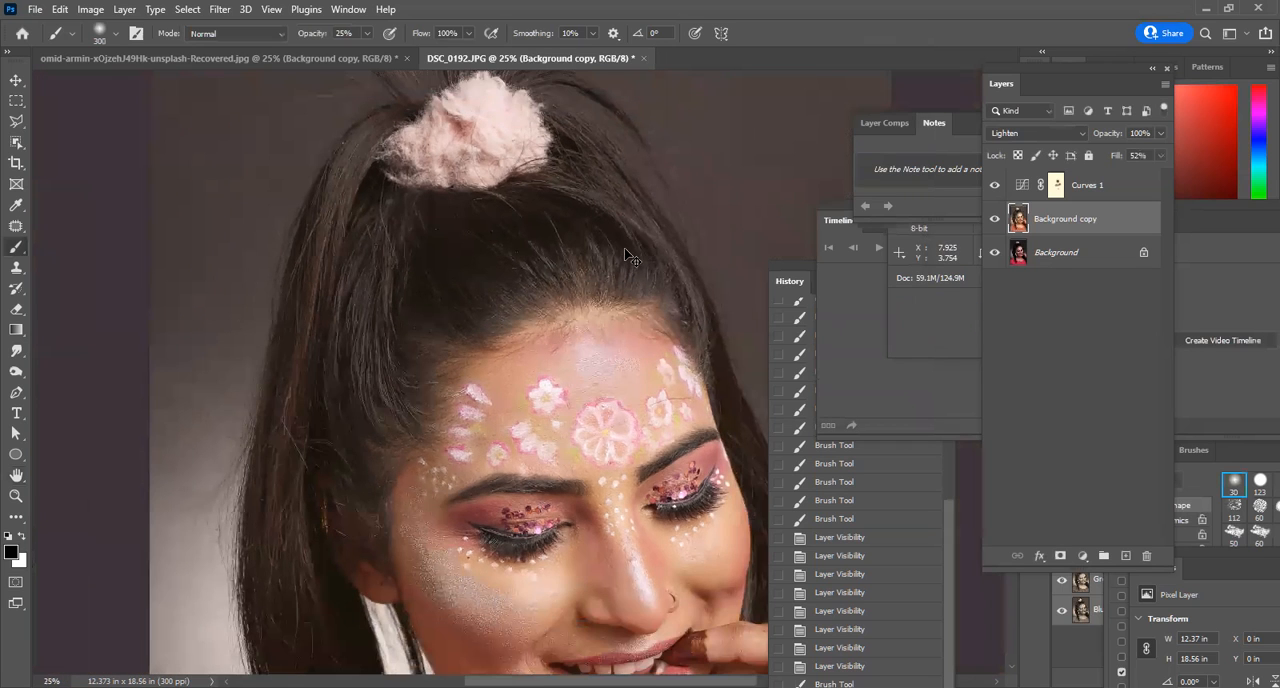
Convert the Background copy layer for Smart Filters and add a layer mask to it.
left_click(586, 229)
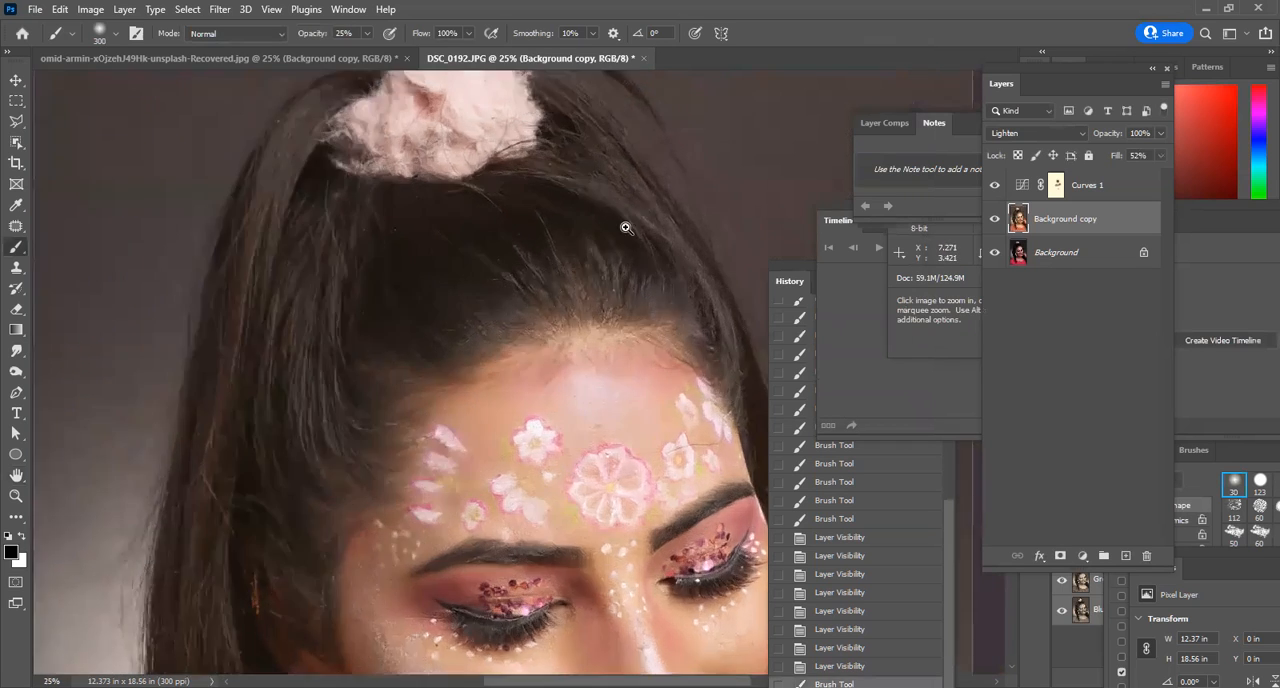
left_click(219, 9)
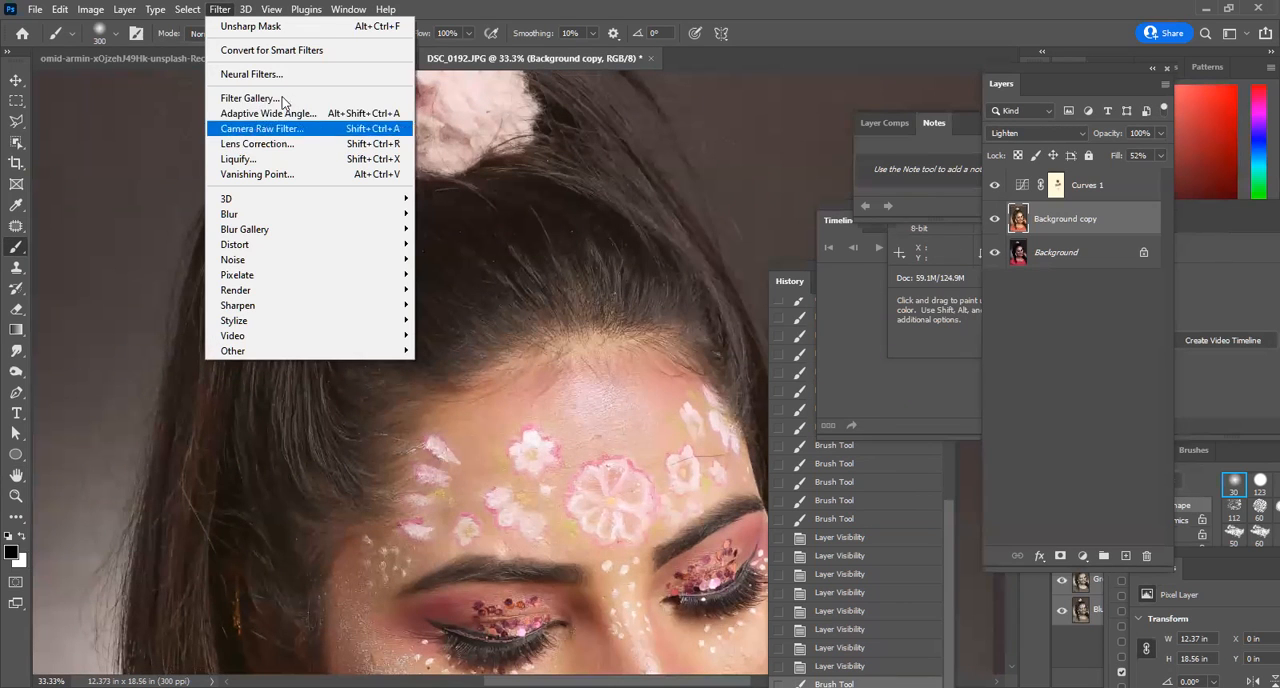
left_click(321, 51)
left_click(622, 268)
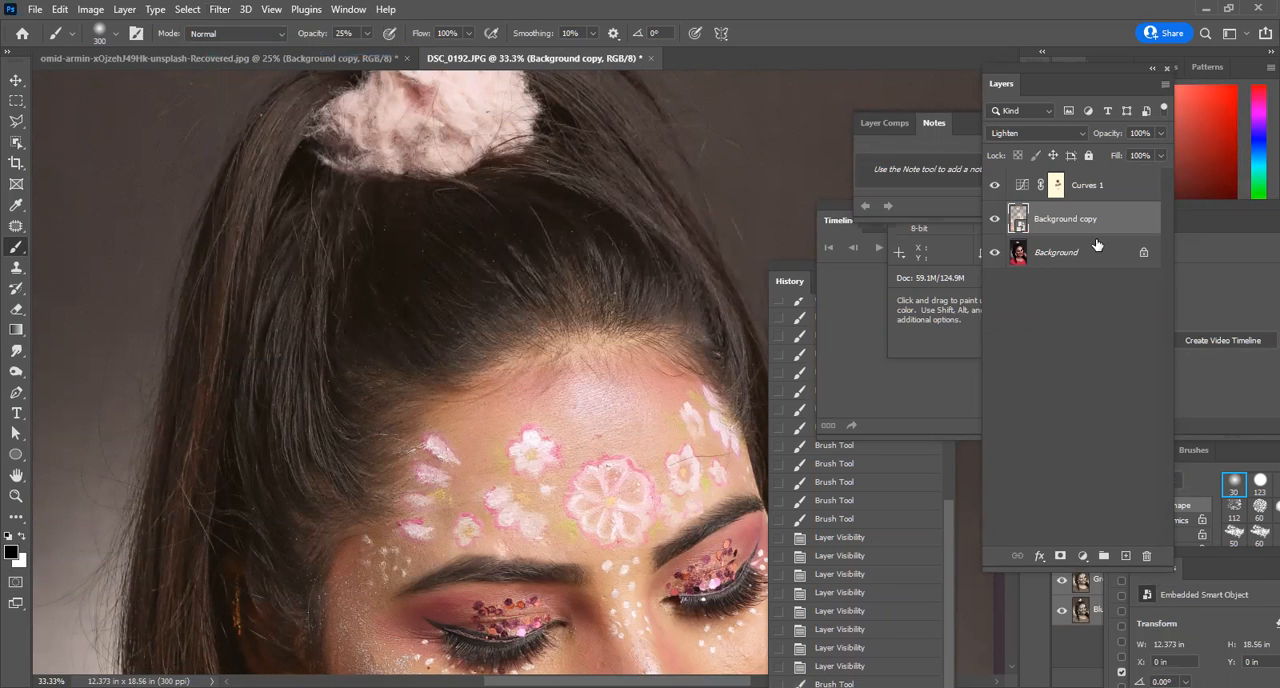
left_click(1061, 557)
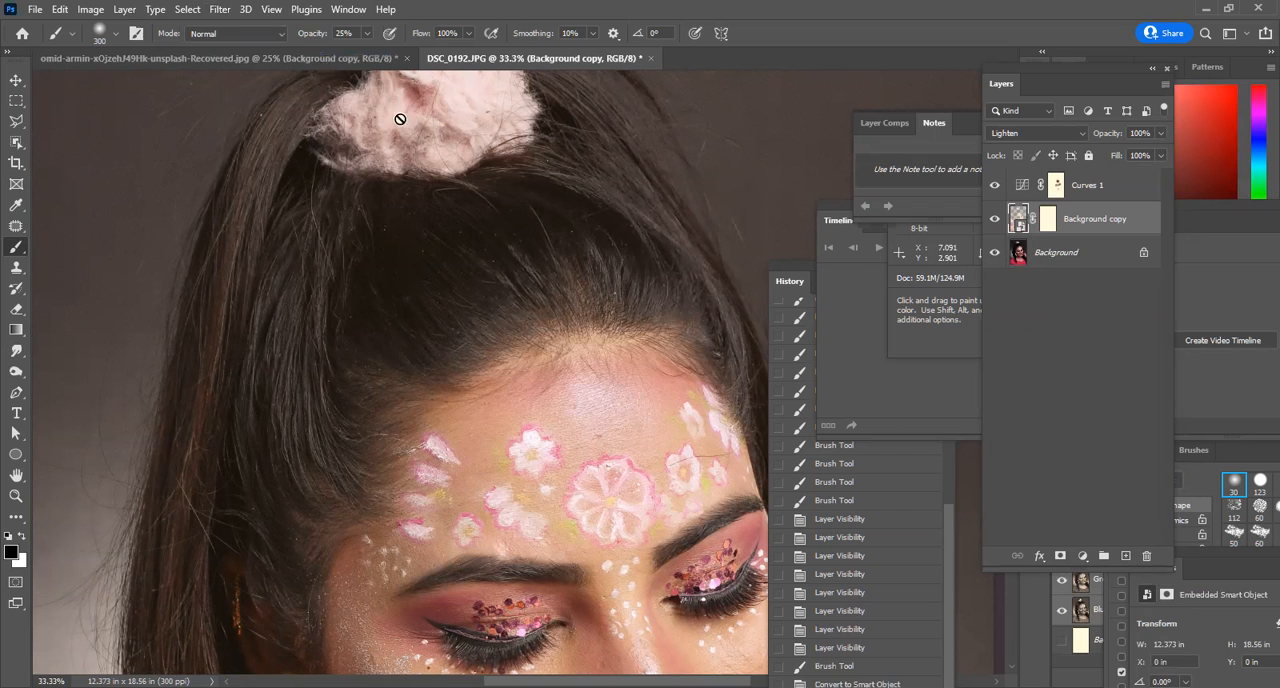
Apply Unsharp Mask as a smart filter on Background copy with amount 168%, radius 1.6 pixels and threshold 0.
left_click(219, 9)
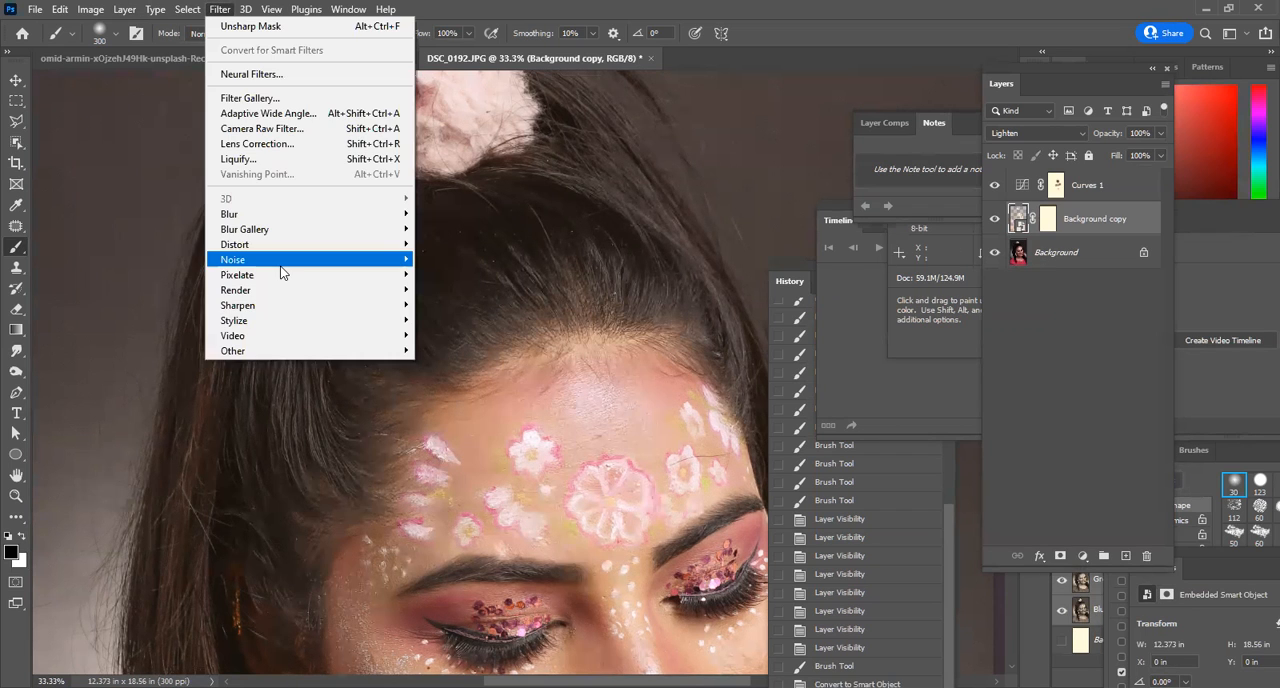
left_click(455, 380)
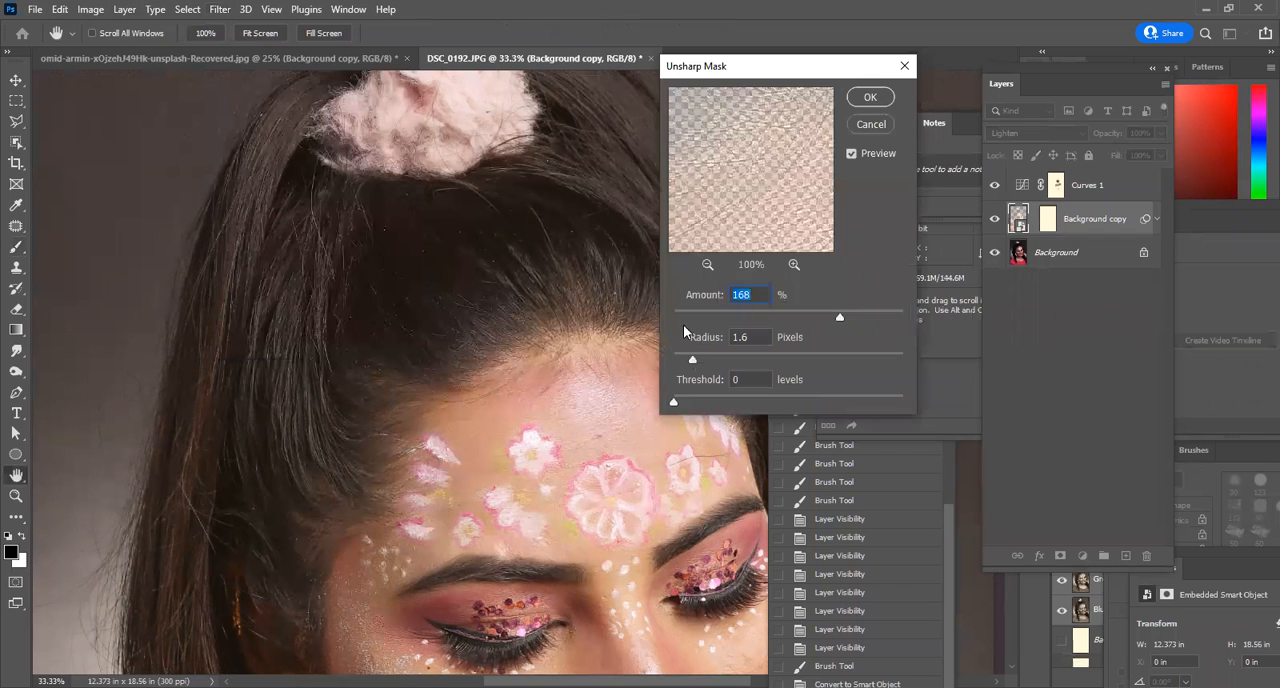
left_click(869, 96)
Target the Smart Filters mask of Background copy and paint black over the facial skin to reduce its sharpening.
left_click_drag(620, 449, 578, 280)
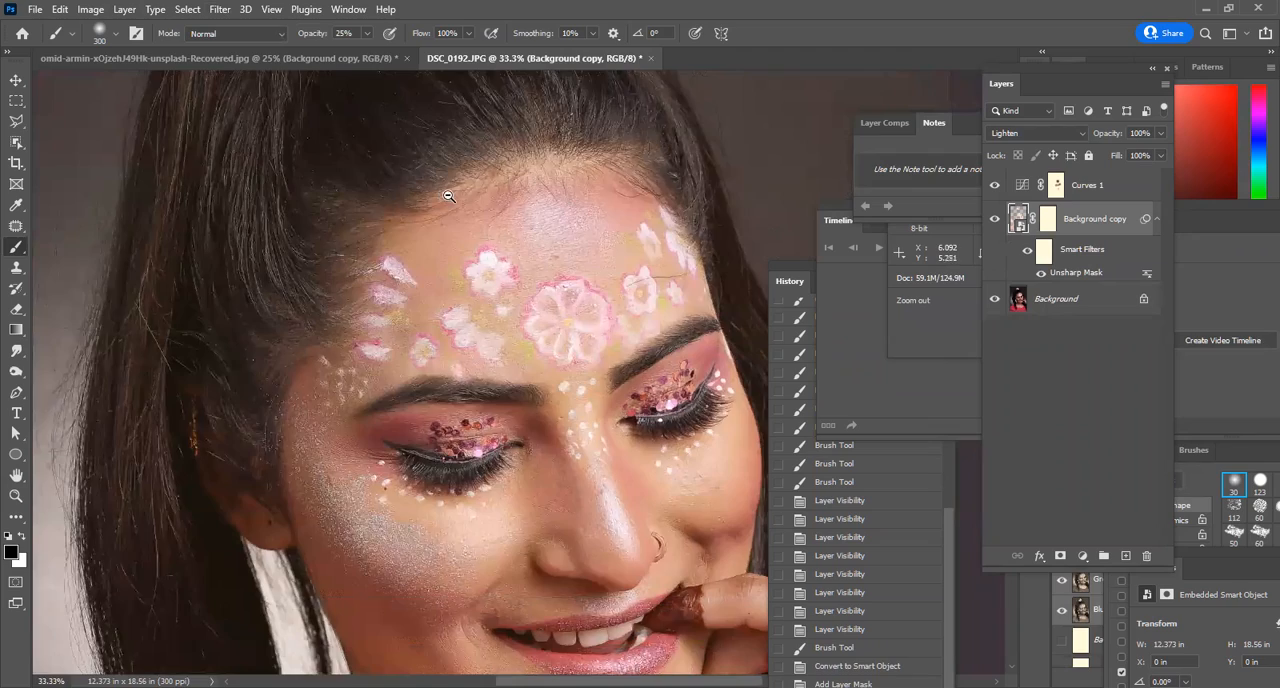
scroll(448, 204, "down", 1)
left_click_drag(494, 279, 498, 436)
scroll(397, 369, "up", 1)
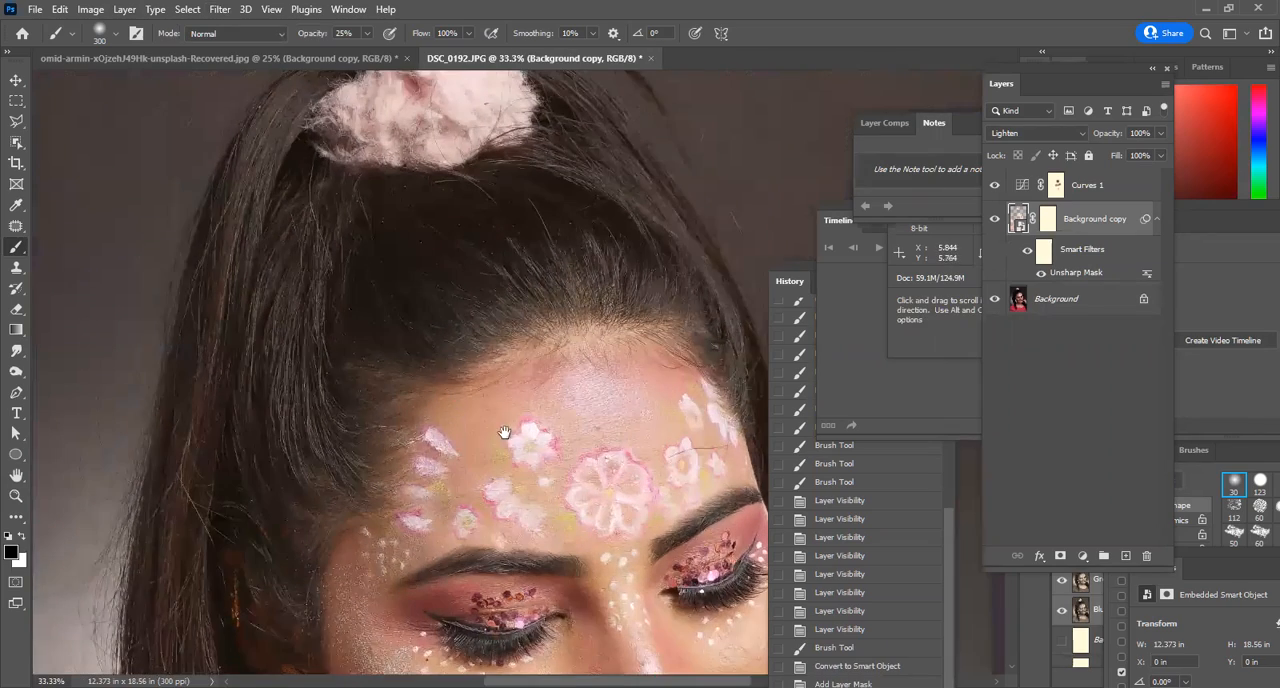
left_click_drag(630, 598, 500, 341)
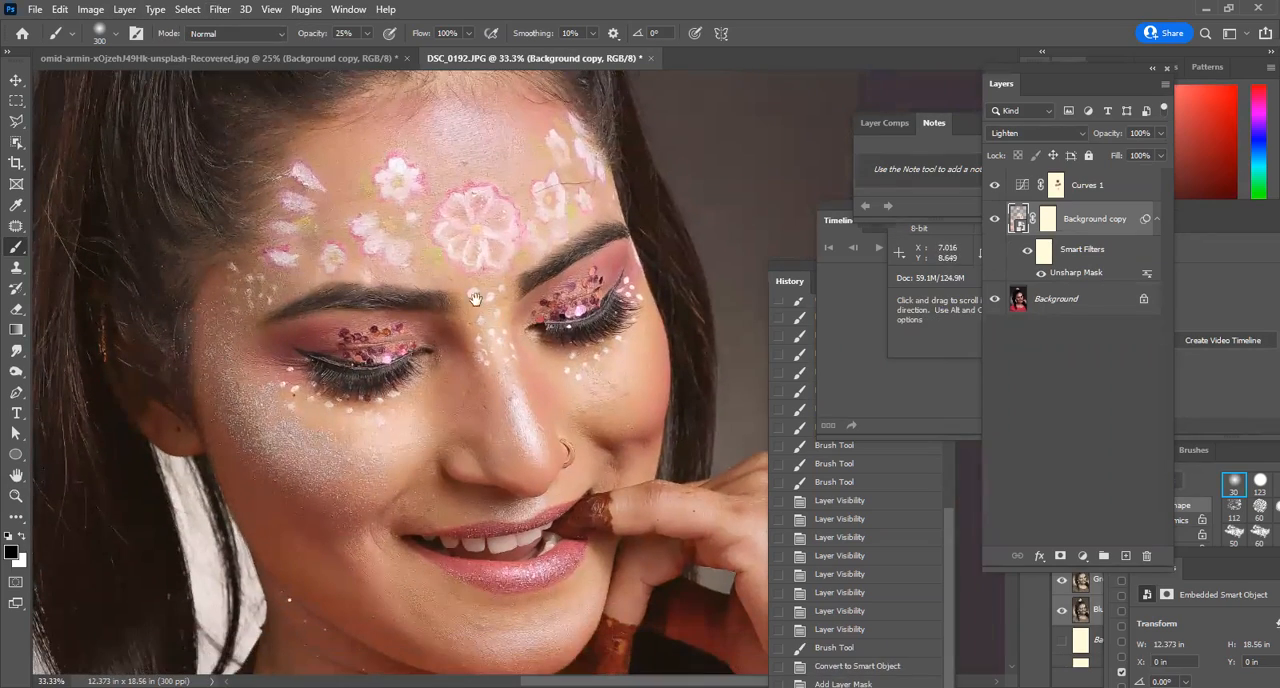
left_click(1047, 222)
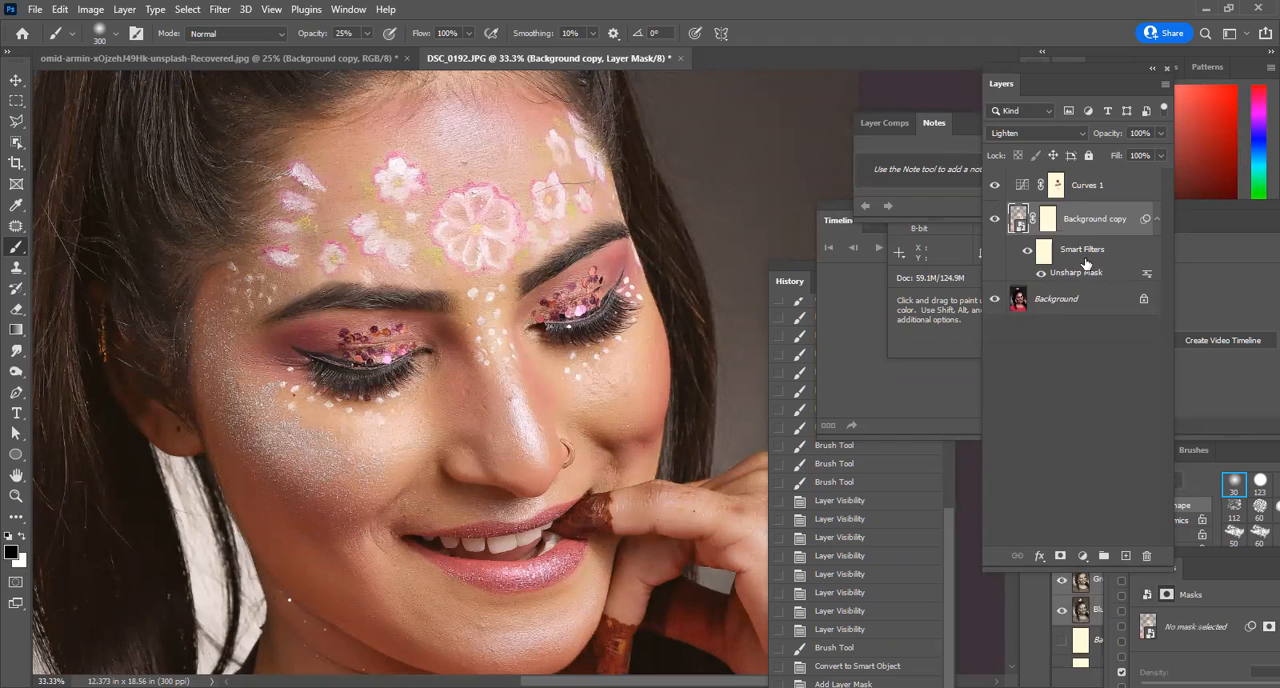
left_click(1044, 258)
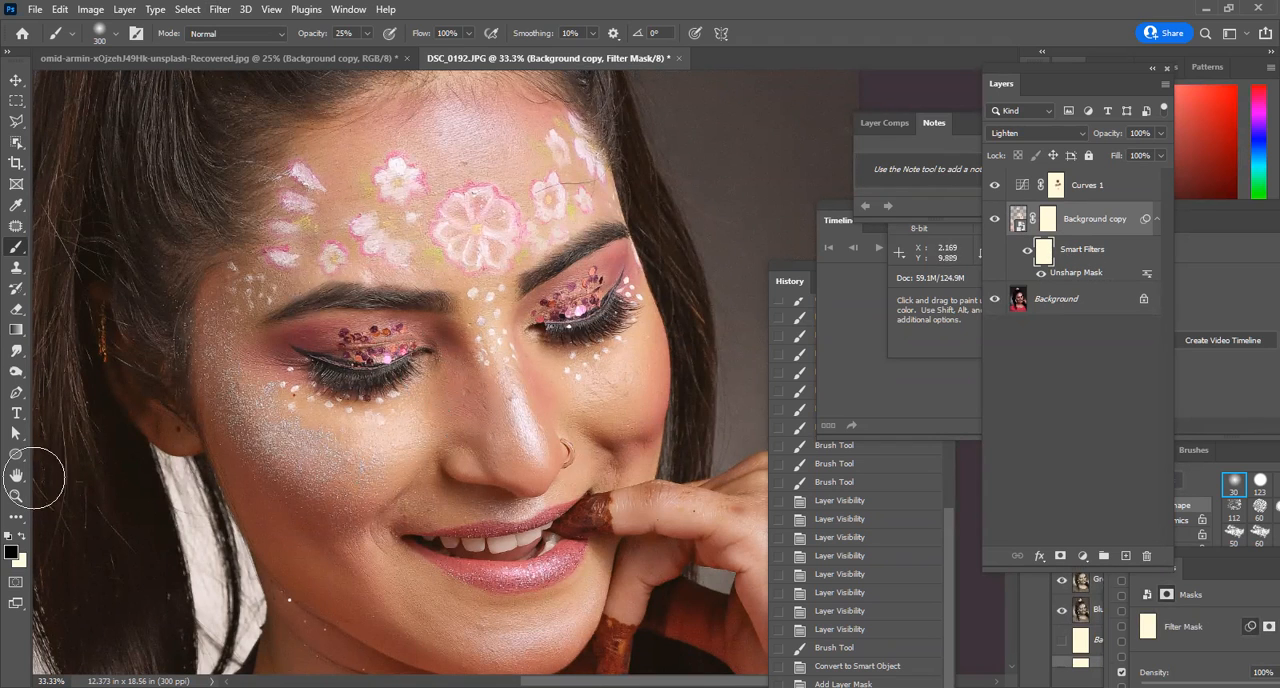
mouse_move(201, 257)
left_mouse_down()
mouse_move(201, 418)
mouse_move(232, 555)
mouse_move(393, 378)
mouse_move(470, 366)
left_mouse_up()
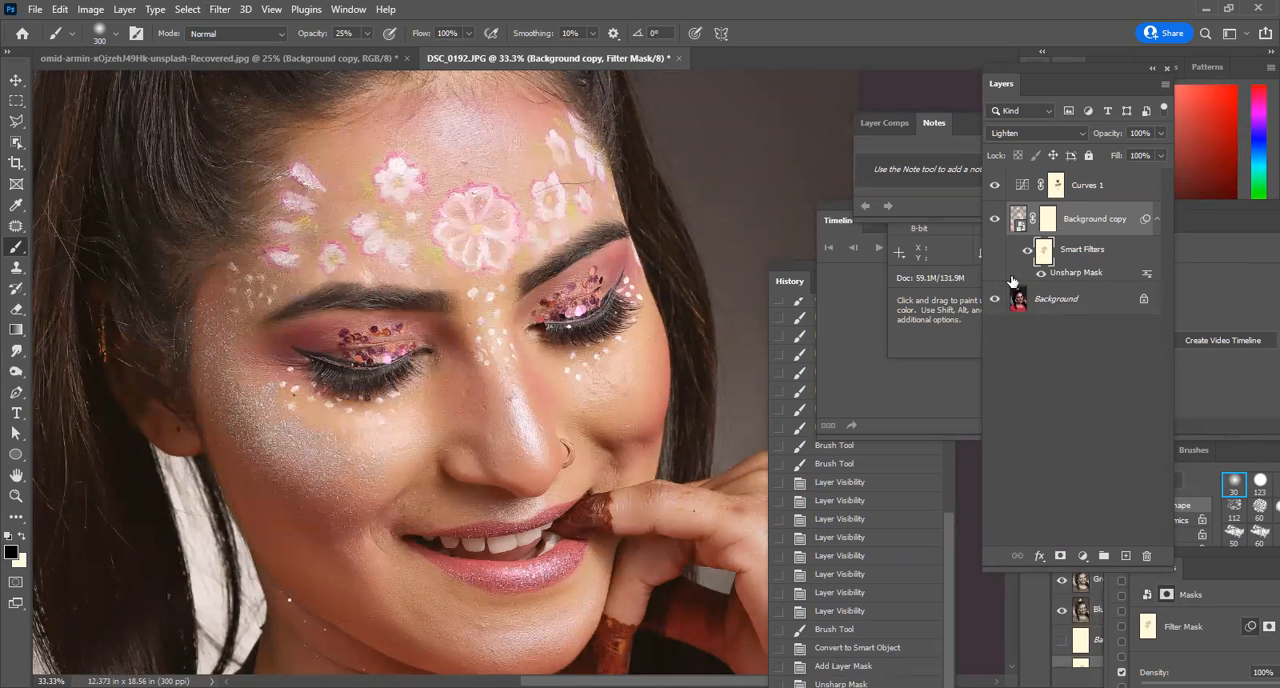
Raise the brush to size 400 and 52% opacity, and paint the filter mask over the cheeks and rest of the face.
key("bracketright")
left_click_drag(368, 30, 384, 52)
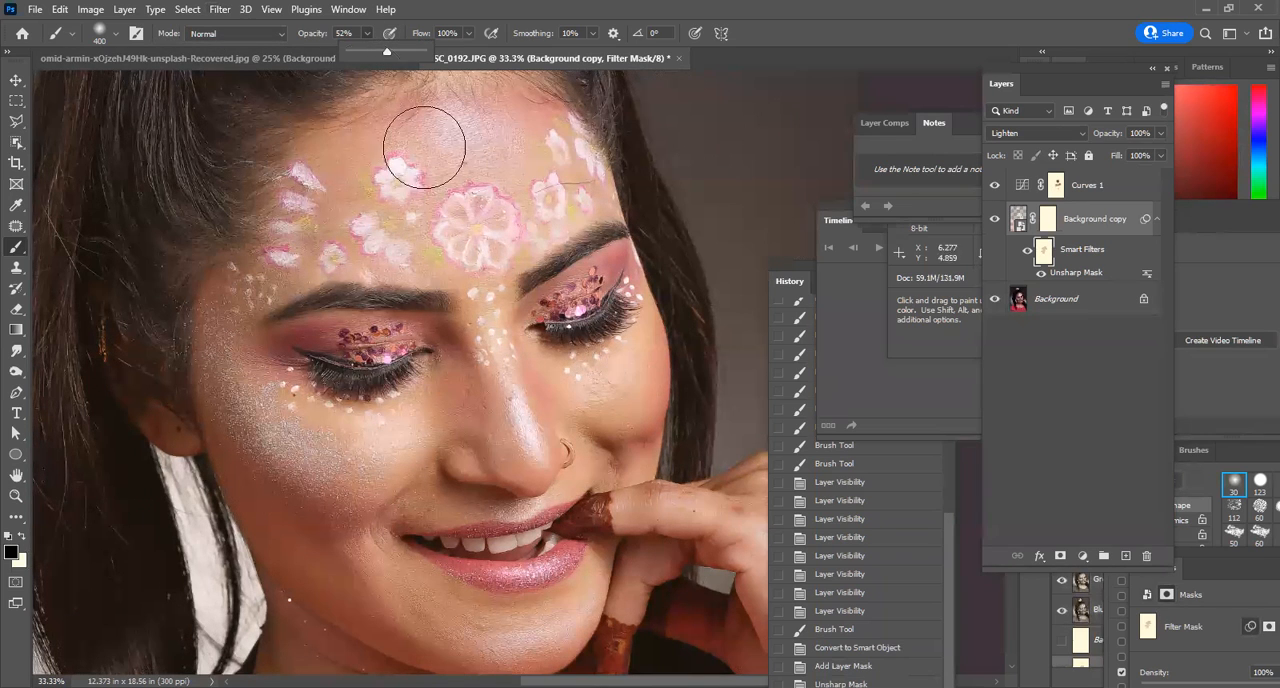
left_click(269, 402)
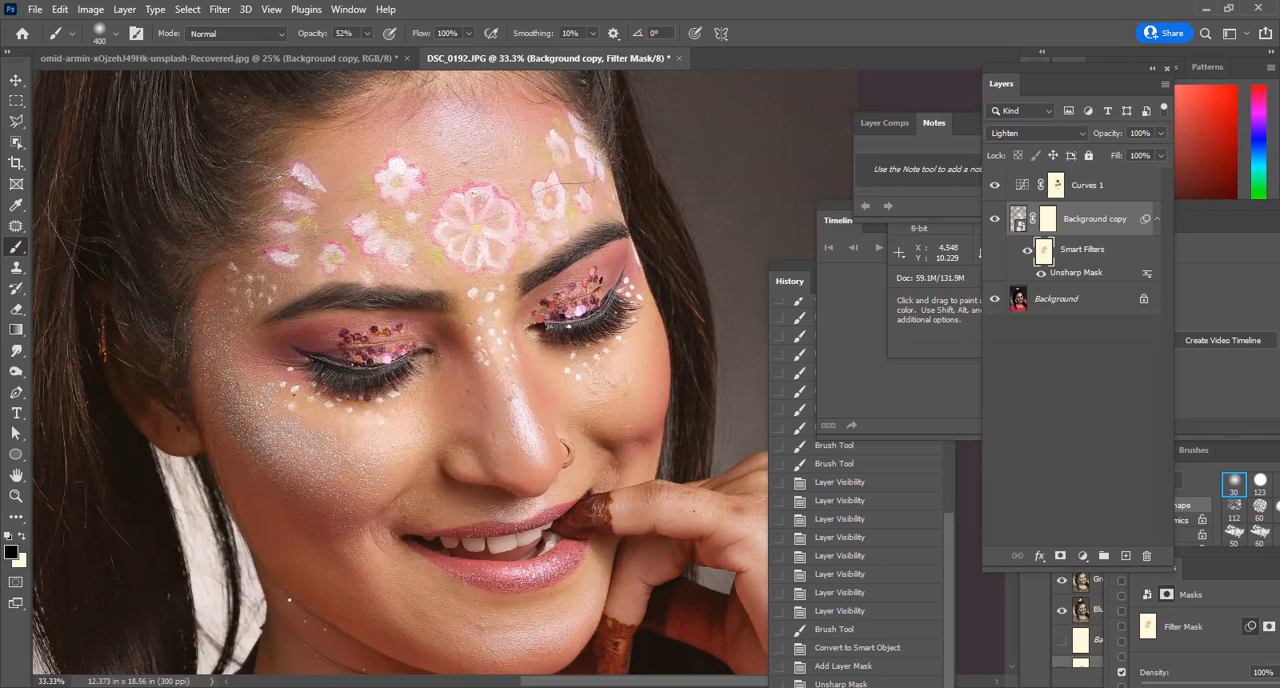
mouse_move(490, 565)
left_mouse_down()
mouse_move(558, 487)
mouse_move(602, 530)
mouse_move(637, 540)
mouse_move(652, 398)
mouse_move(467, 224)
mouse_move(365, 226)
mouse_move(399, 368)
left_mouse_up()
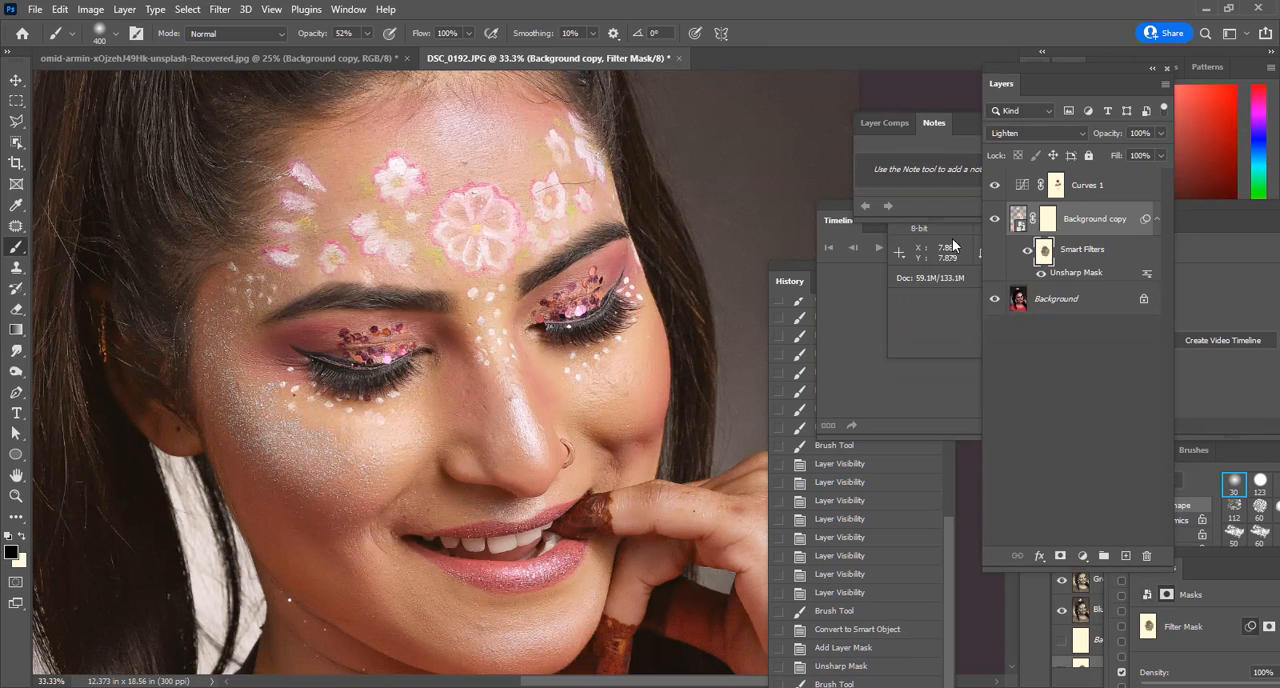
left_click_drag(202, 351, 373, 458)
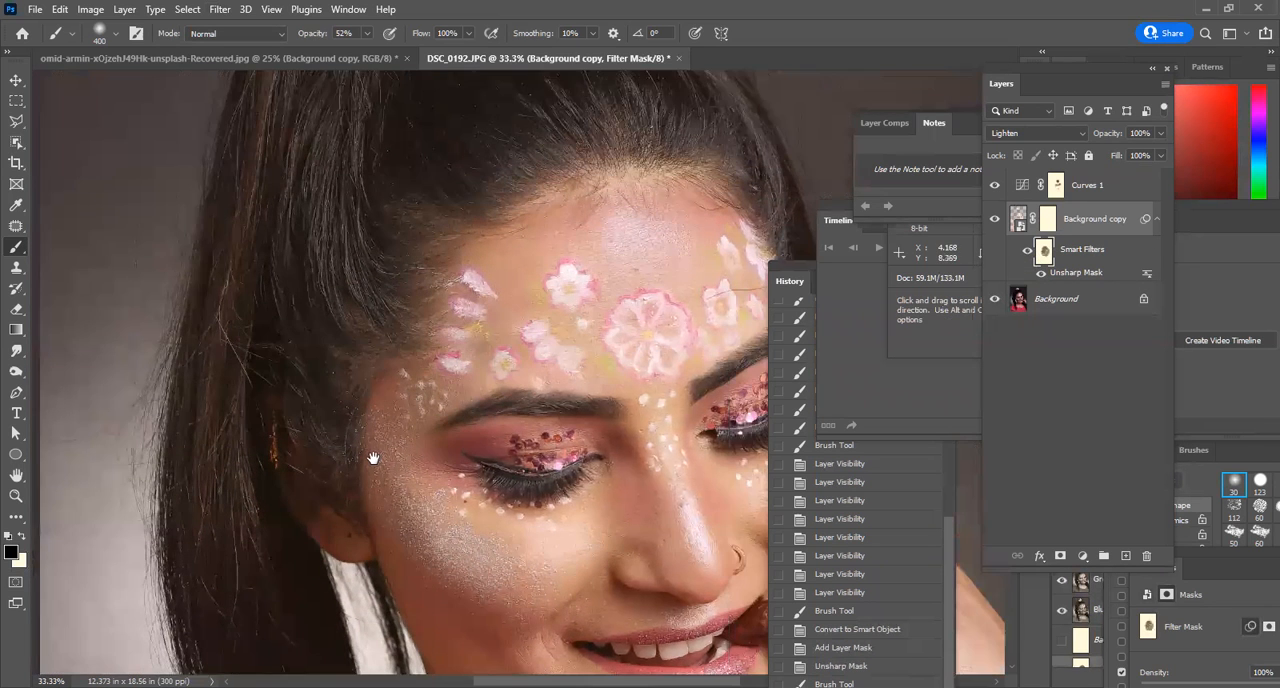
Toggle the Smart Filters of Background copy off and on to compare the facial skin with and without sharpening.
left_click(1027, 251)
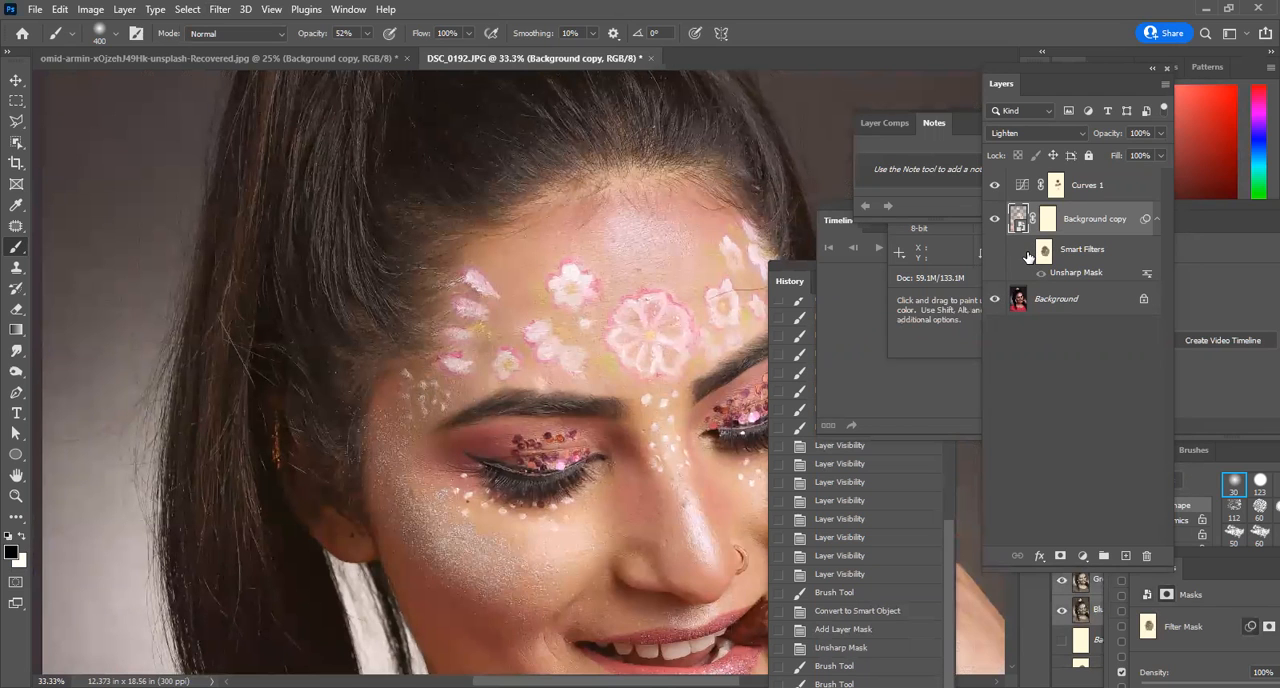
left_click(1027, 256)
left_click(1027, 254)
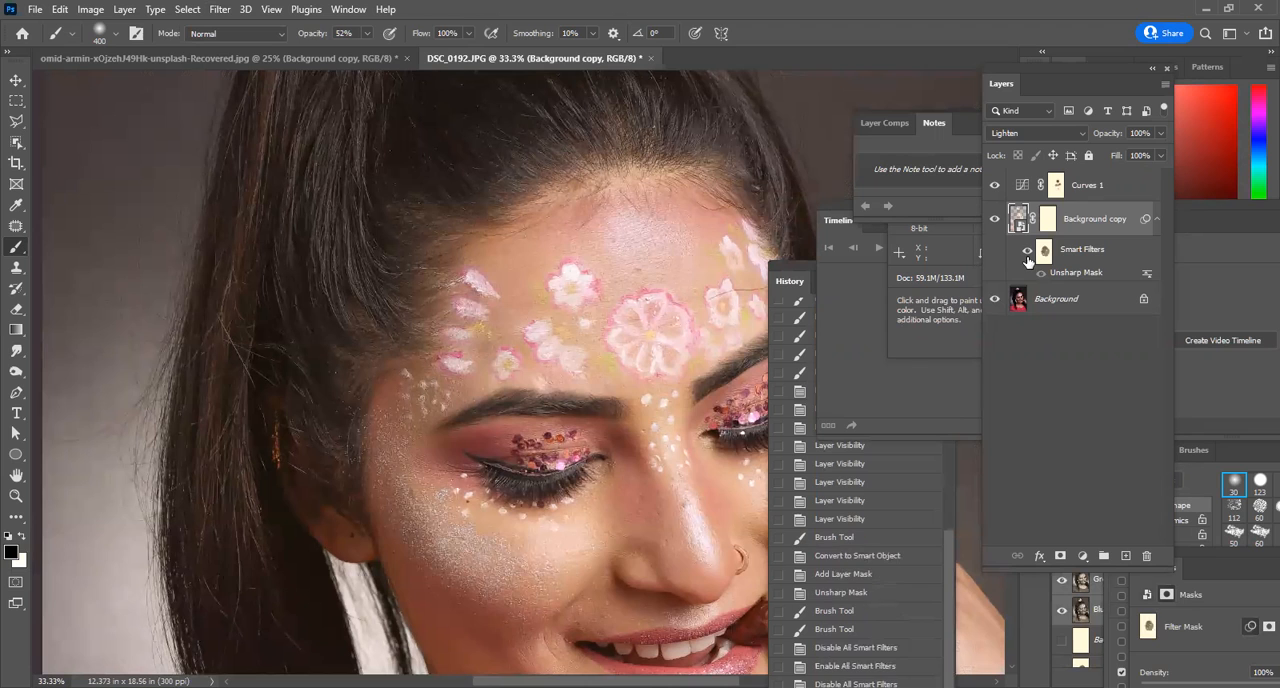
left_click(1027, 254)
left_click(1027, 255)
left_click(1027, 255)
left_click(1027, 255)
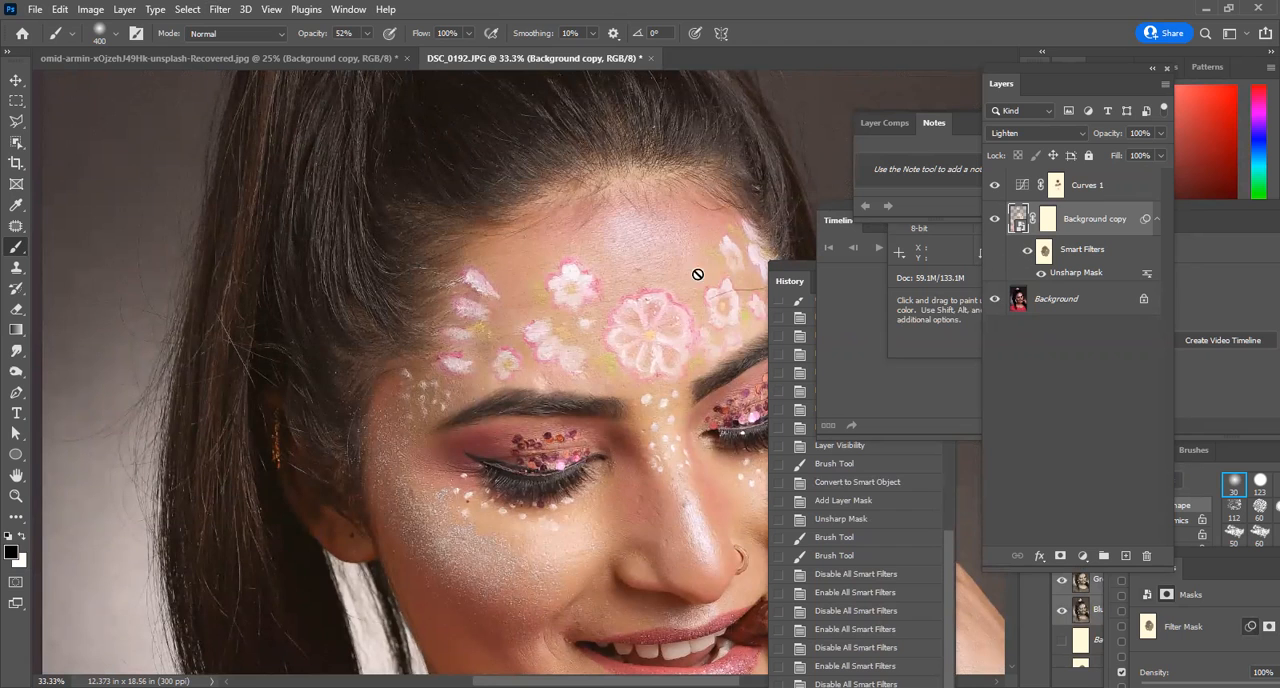
Inspect the sharpened portrait from the hair and face down to the shoulders at several magnifications.
scroll(532, 195, "down", 2)
left_click_drag(588, 356, 467, 308)
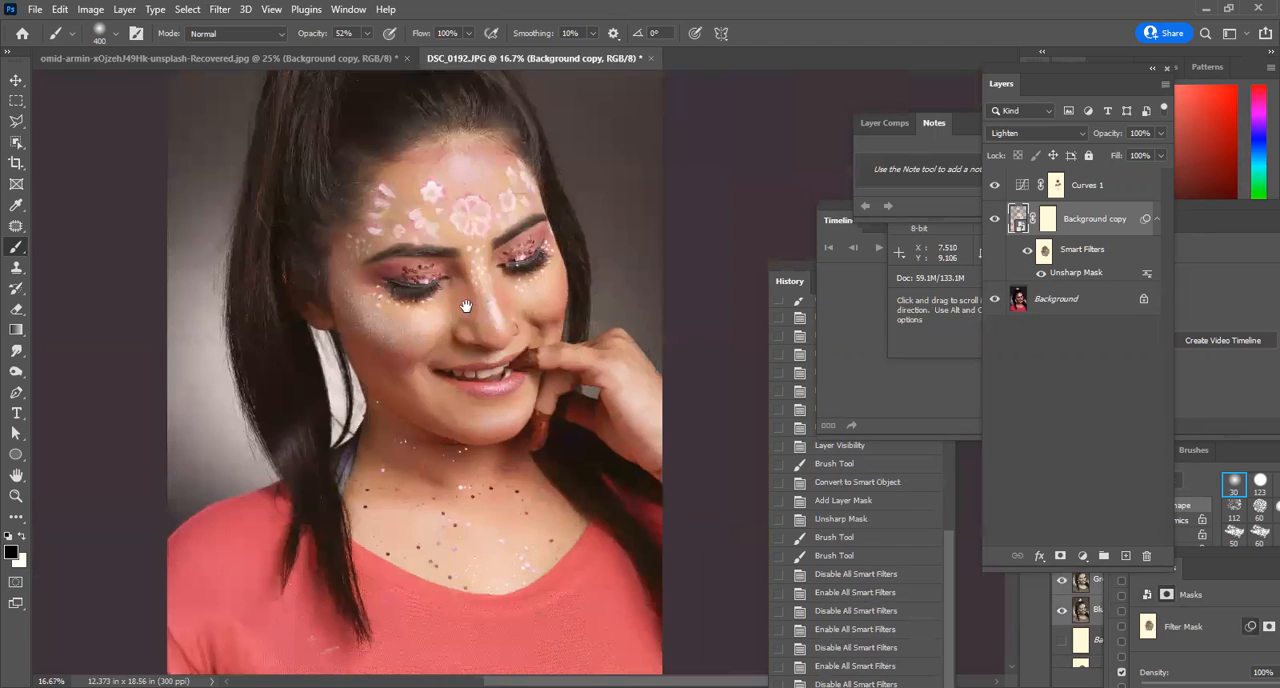
left_click(509, 247, "alt")
left_click(438, 180, "ctrl")
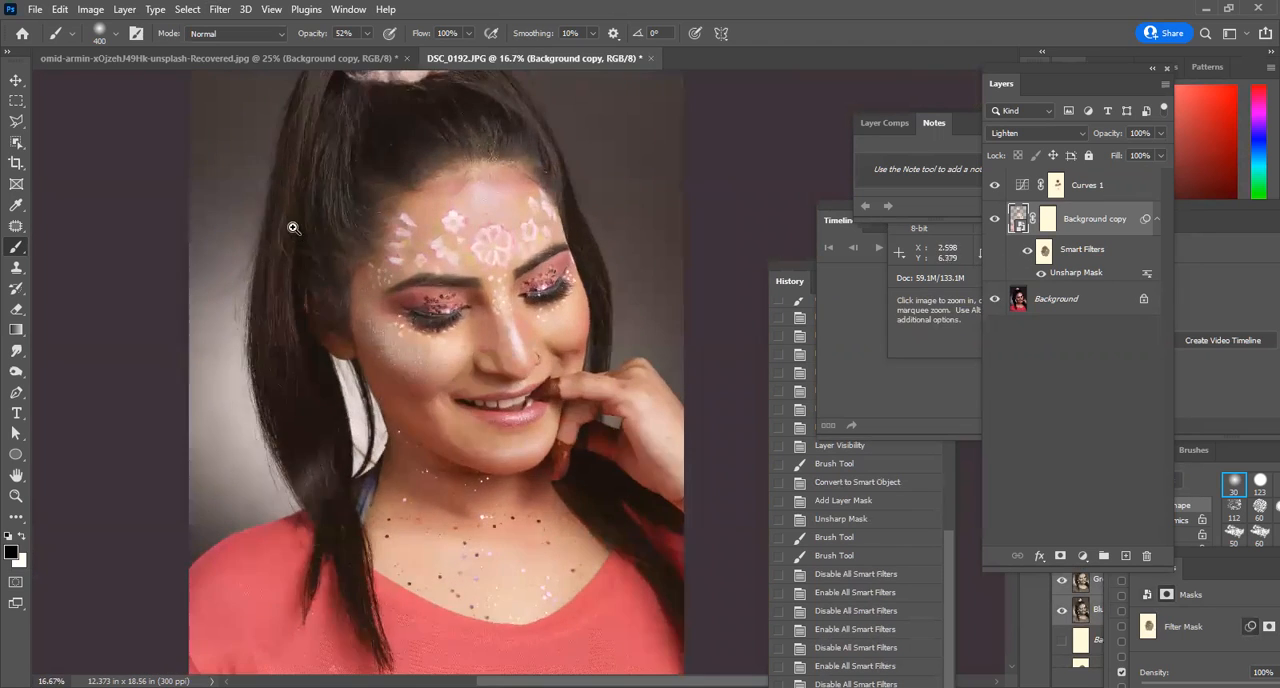
left_click(292, 226, "ctrl")
left_click_drag(406, 257, 366, 396)
left_click(539, 183, "ctrl")
left_click_drag(638, 552, 626, 177)
left_click_drag(592, 422, 583, 380)
left_click(440, 284, "alt")
left_click_drag(522, 474, 467, 361)
left_click(483, 279, "alt")
left_click_drag(583, 352, 594, 390)
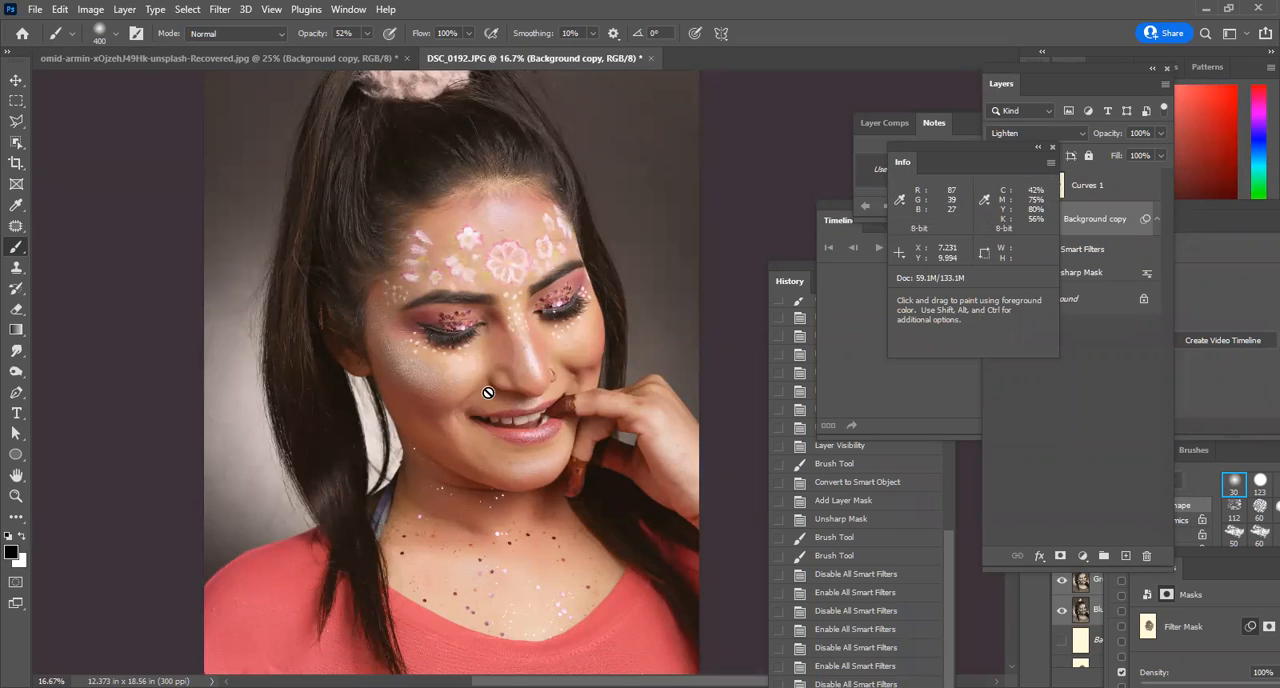
Add a second Curves adjustment layer directly above Curves 1.
left_click(1062, 377)
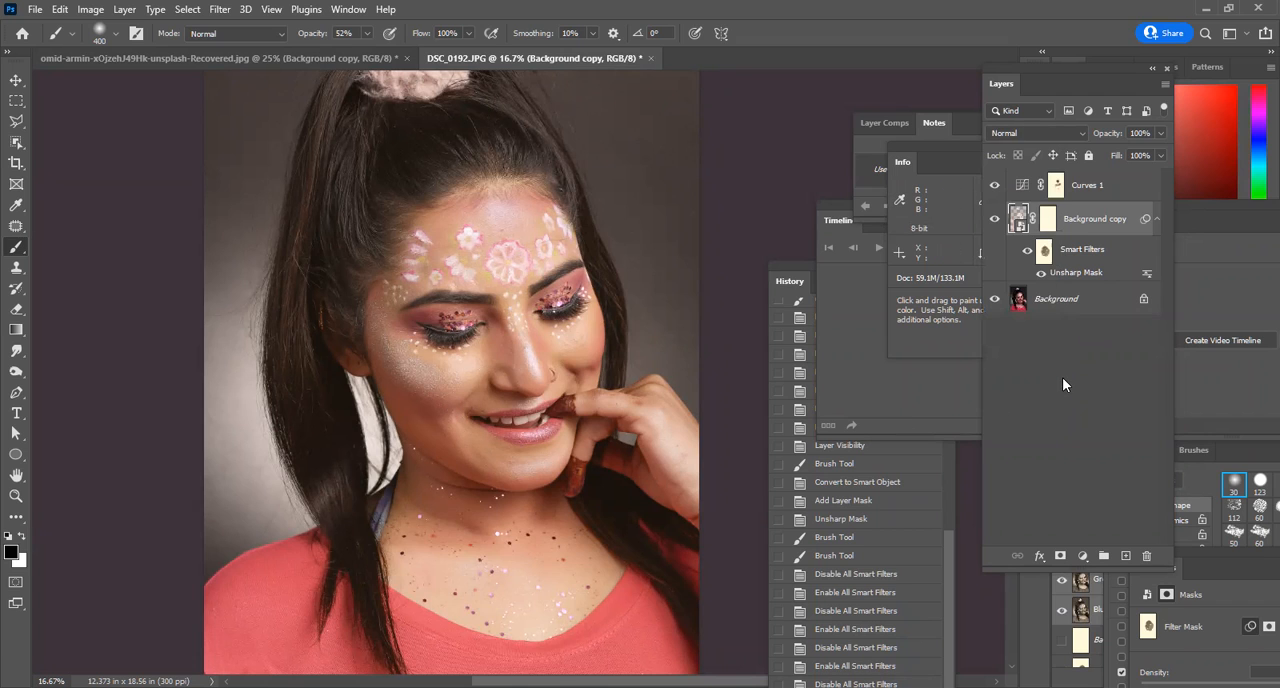
left_click(1020, 184)
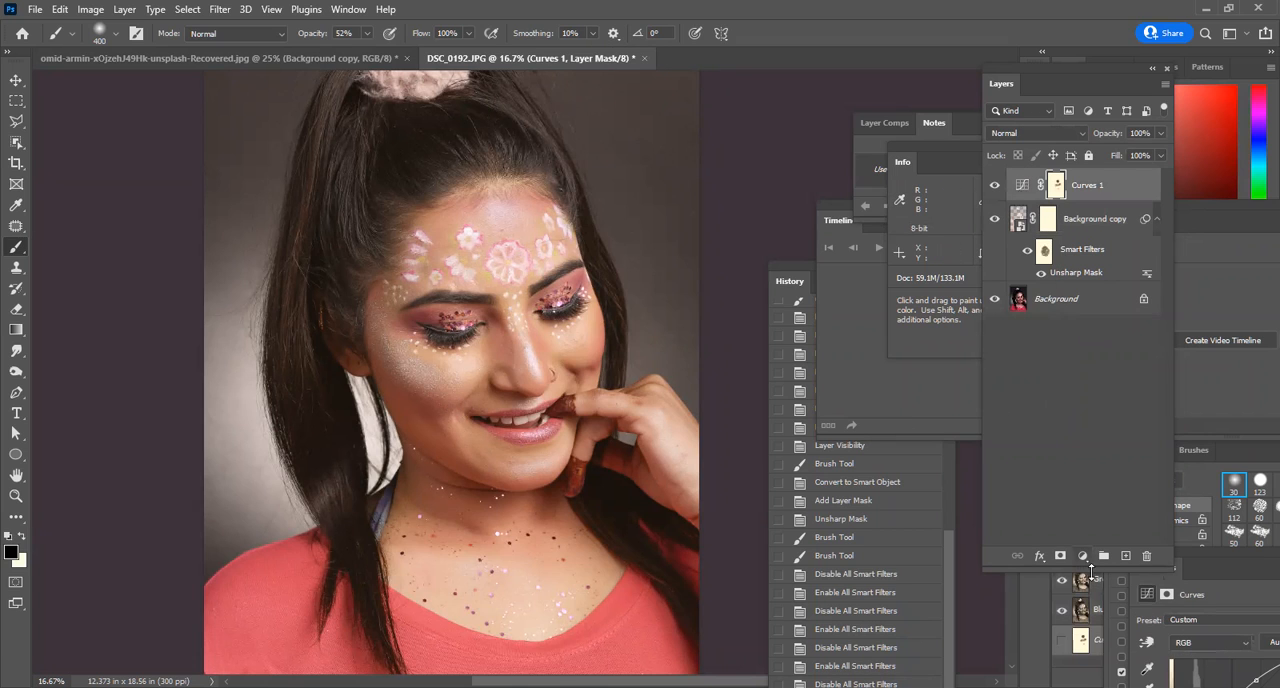
left_click(1083, 556)
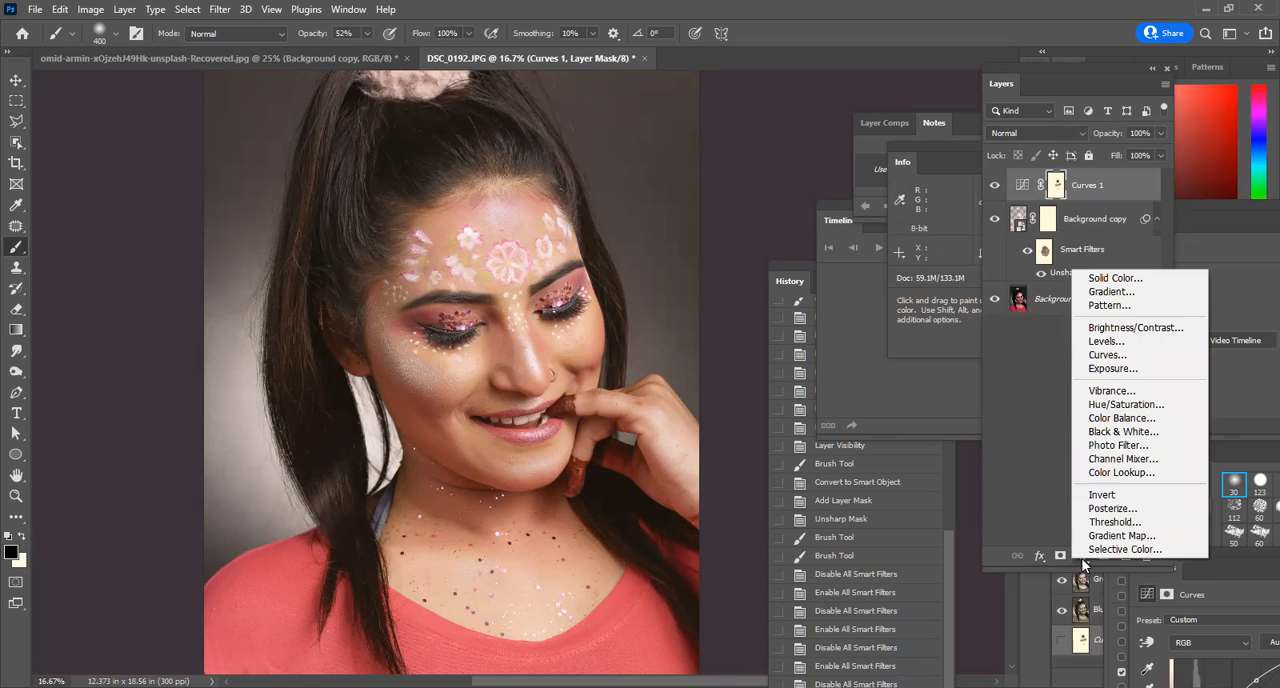
left_click(1143, 362)
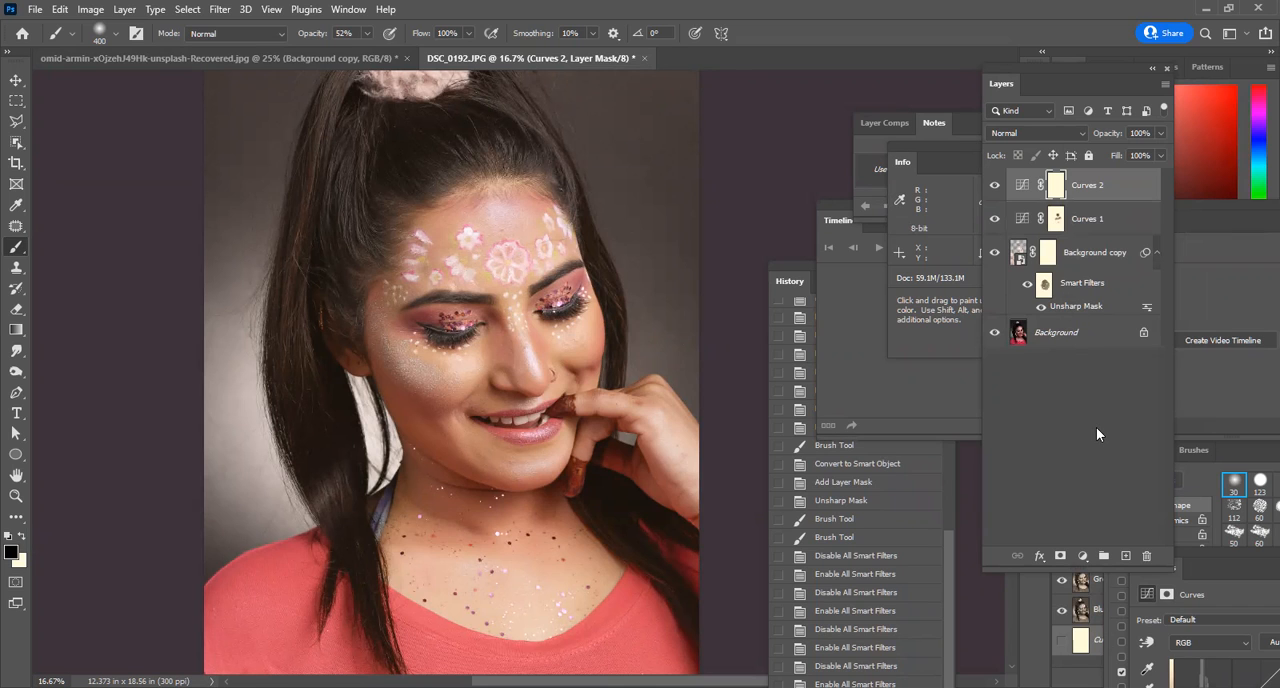
left_click(90, 9)
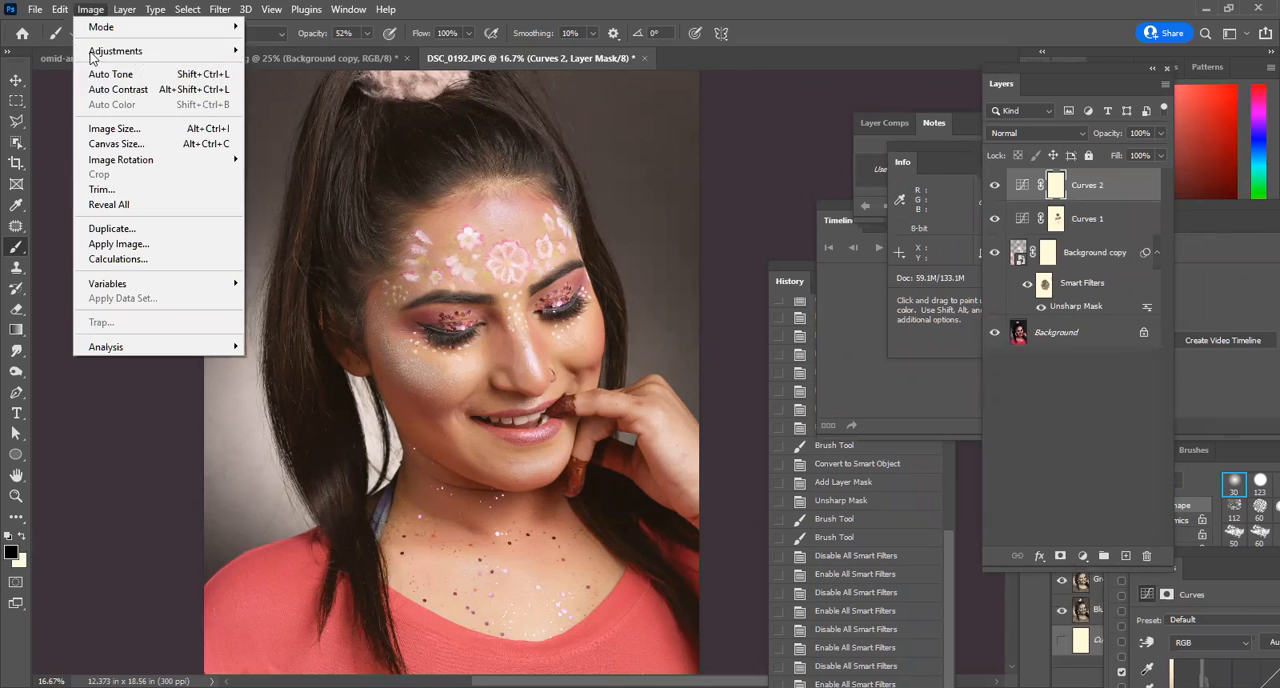
left_click(1073, 418)
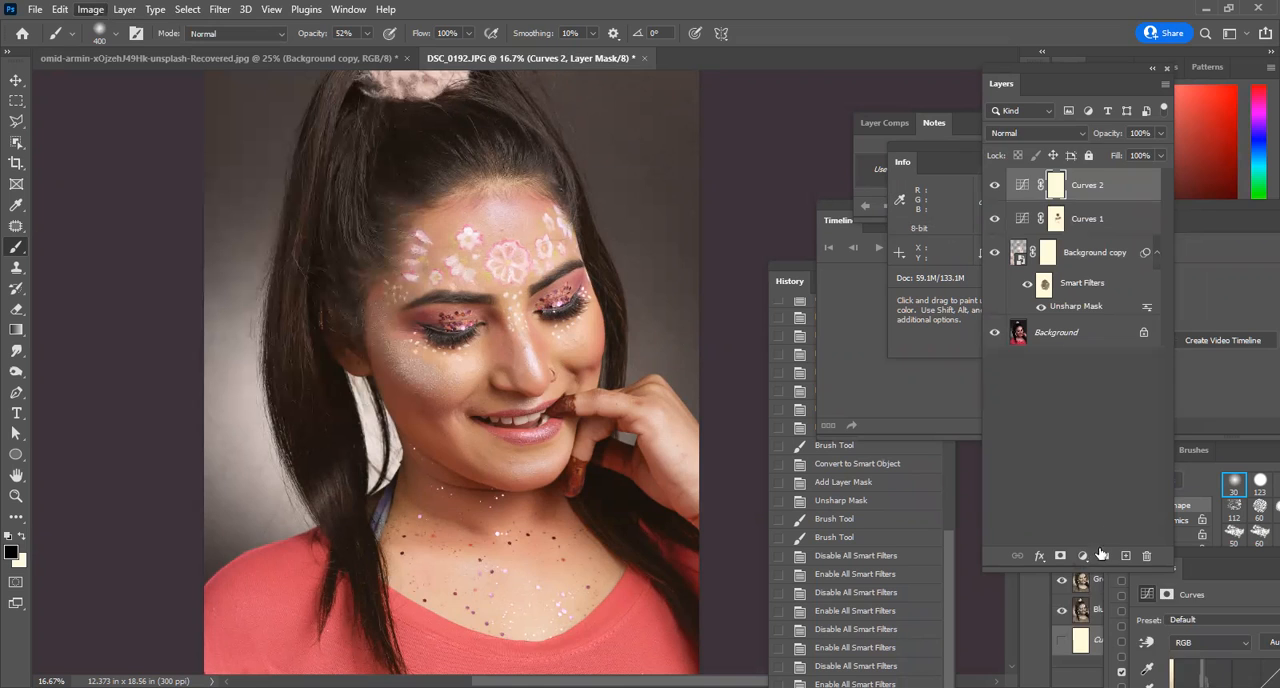
Add a Hue/Saturation adjustment layer on top of the layer stack and bring its settings beside the portrait.
left_click(1081, 557)
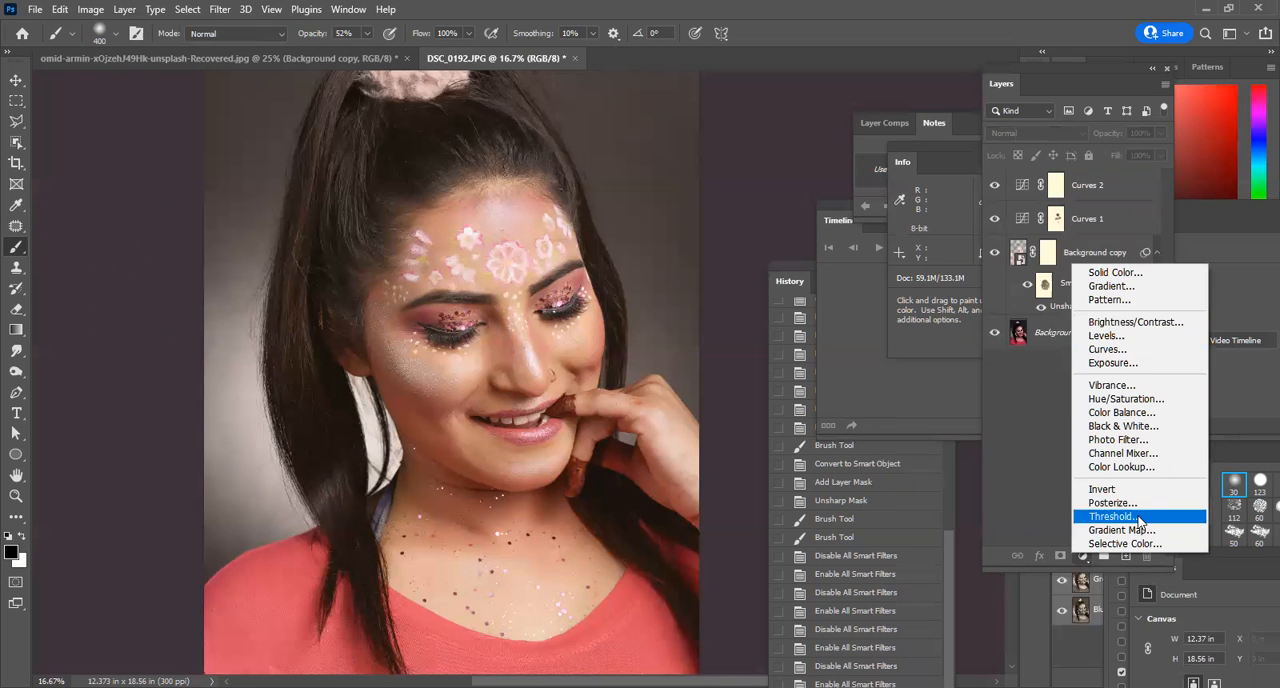
left_click(1147, 400)
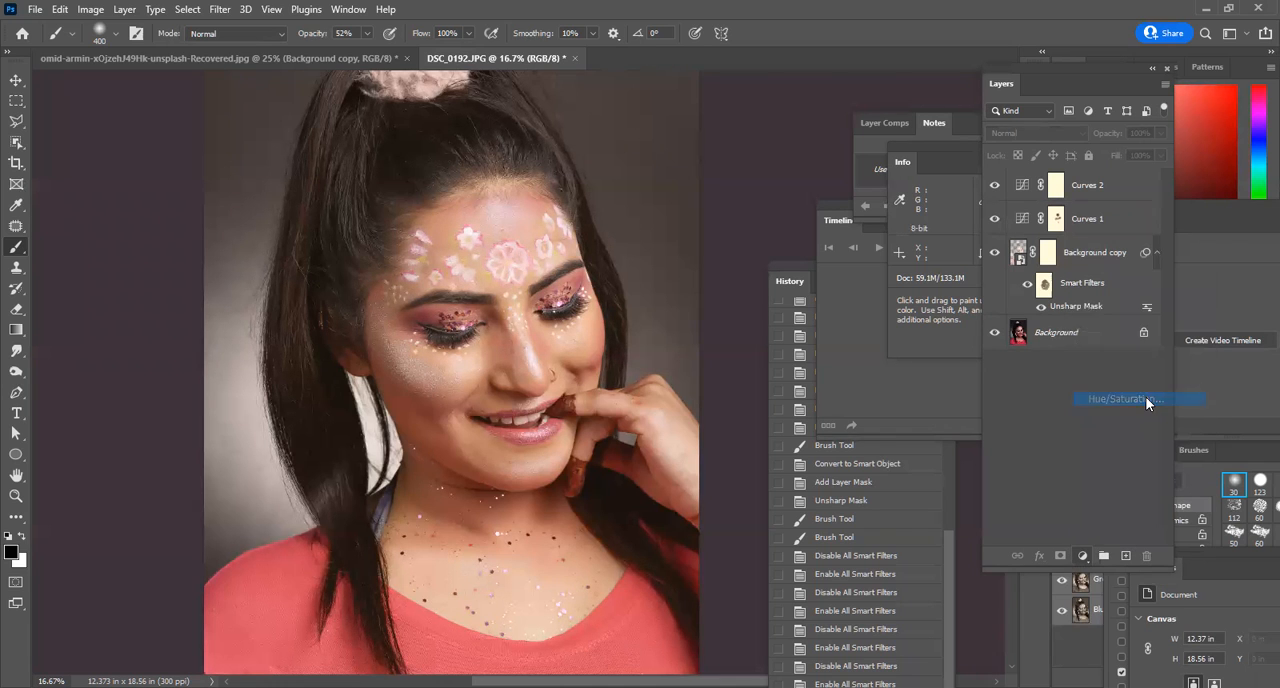
left_click(1021, 186)
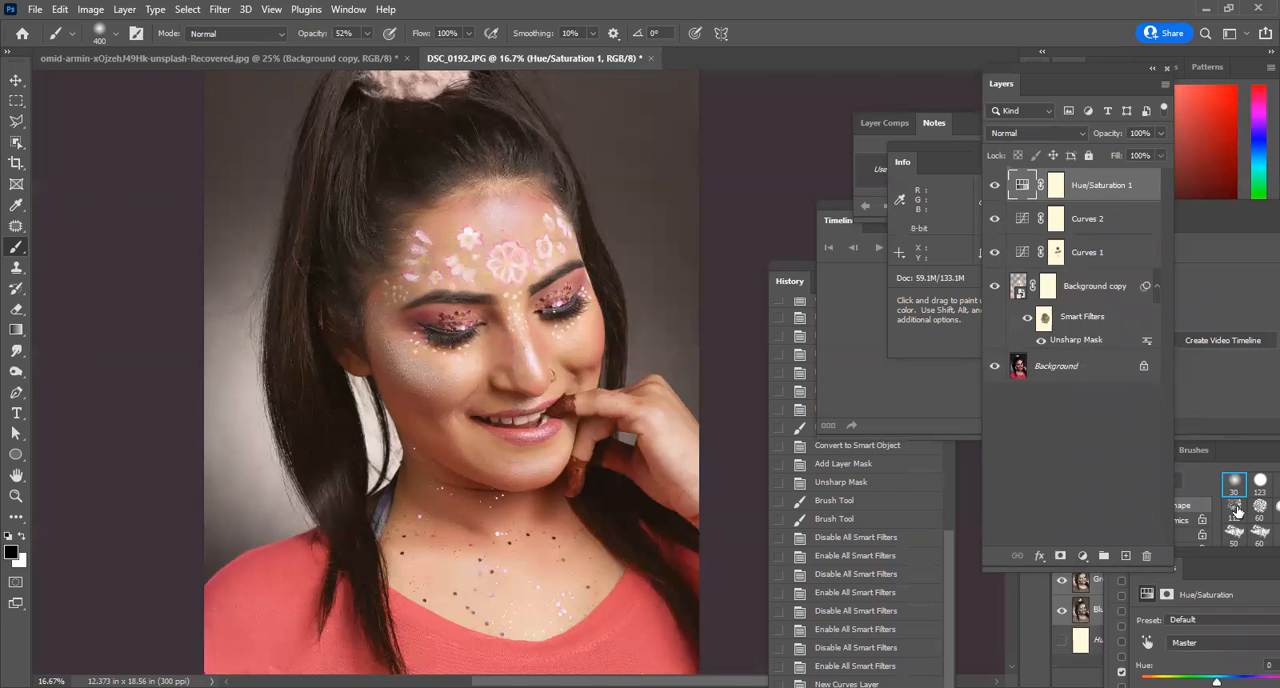
left_click(1208, 555)
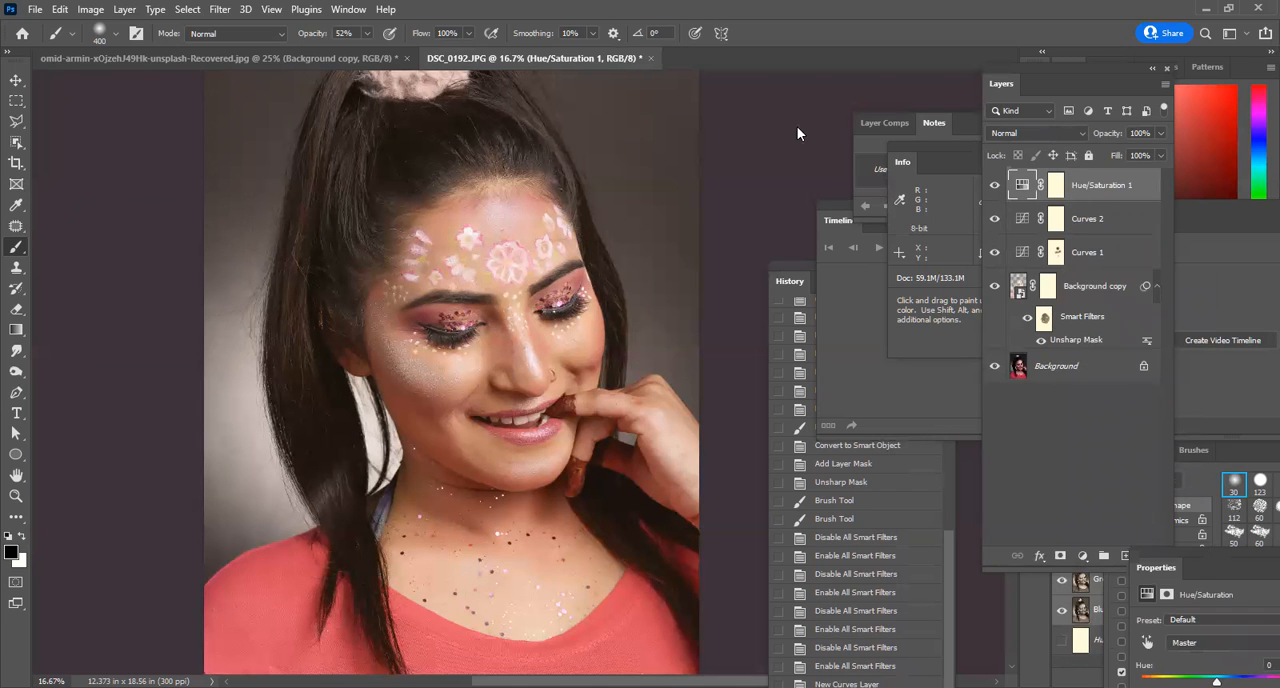
left_click_drag(1208, 552, 797, 128)
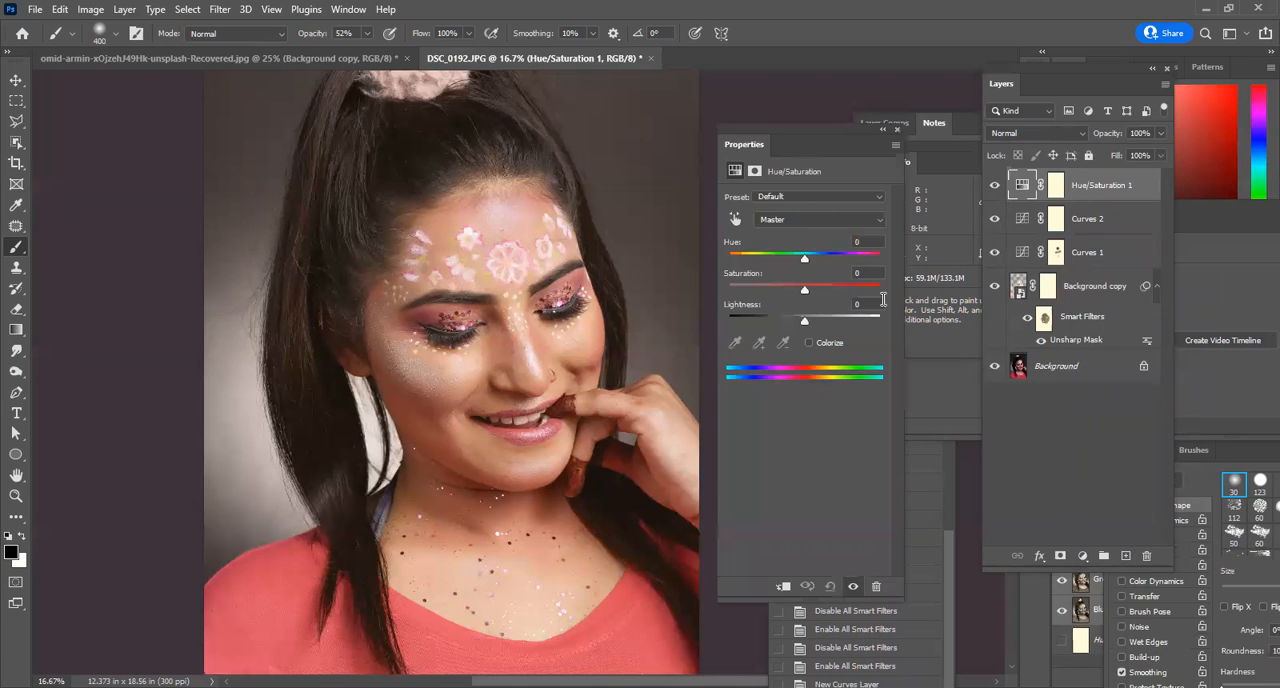
In the Hue/Saturation layer, adjust the Cyans color range, reduce its saturation and shift its hue slightly.
left_click(803, 220)
left_click(808, 272)
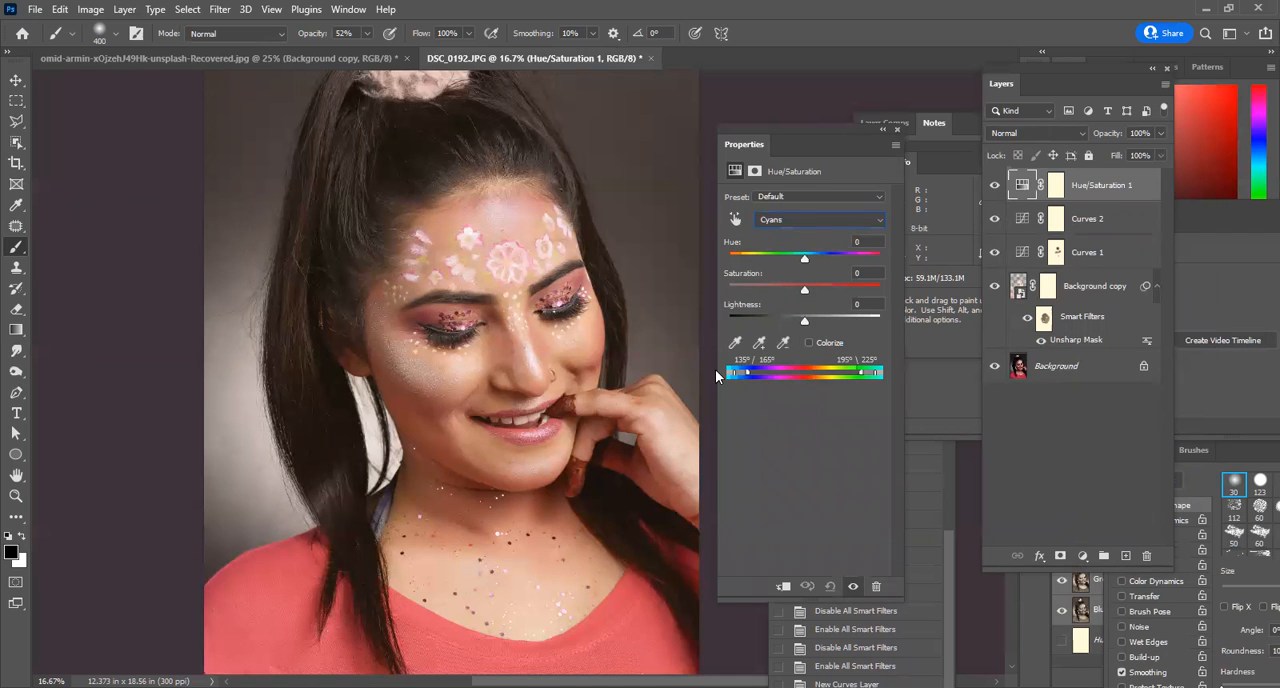
mouse_move(715, 369)
left_mouse_down()
mouse_move(725, 373)
mouse_move(712, 369)
left_mouse_up()
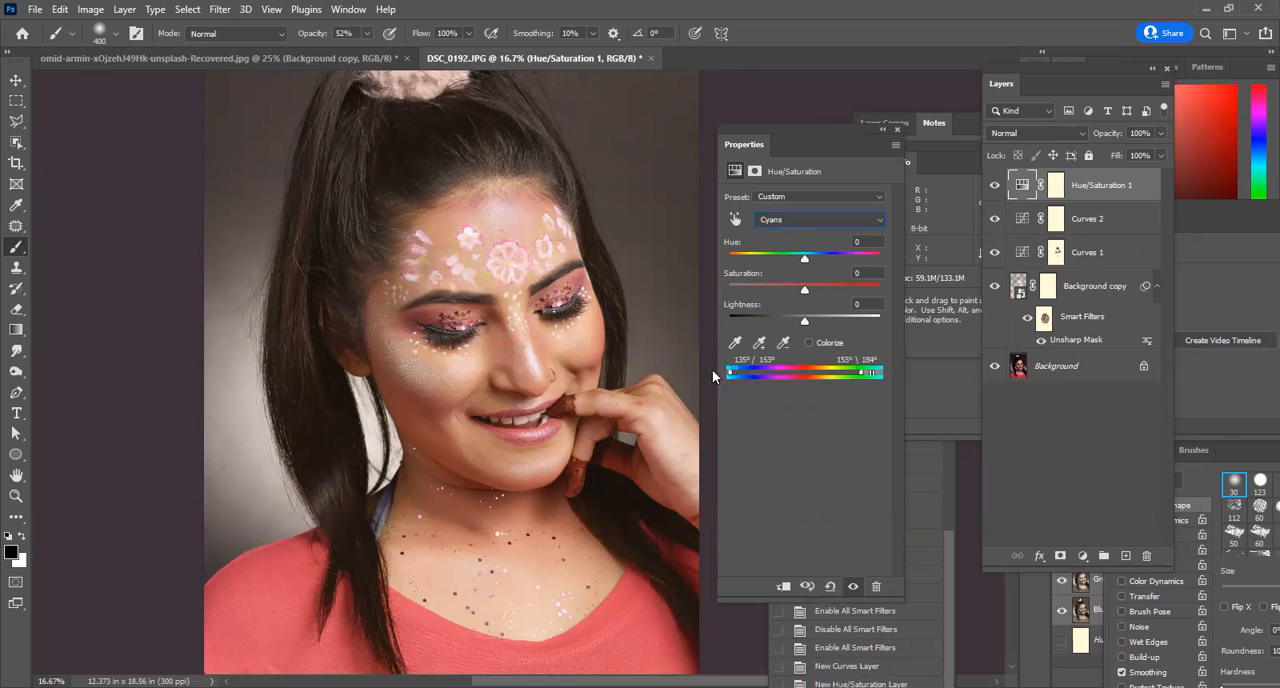
left_click_drag(864, 380, 887, 376)
left_click_drag(805, 291, 762, 294)
left_click_drag(800, 258, 798, 263)
left_click_drag(785, 126, 1252, 581)
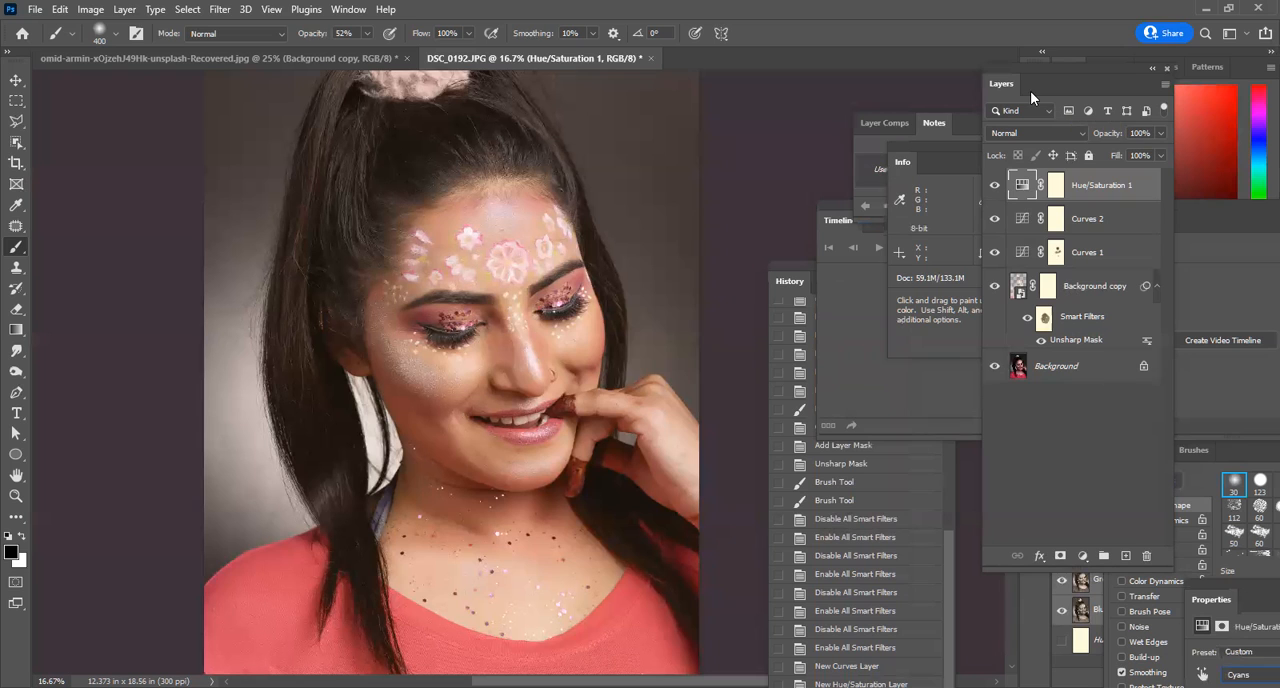
Compare the portrait with and without the Hue/Saturation layer and inspect the skin around the eye and nose at 100%.
mouse_move(994, 185)
left_mouse_down()
mouse_move(996, 290)
mouse_move(994, 188)
left_mouse_up()
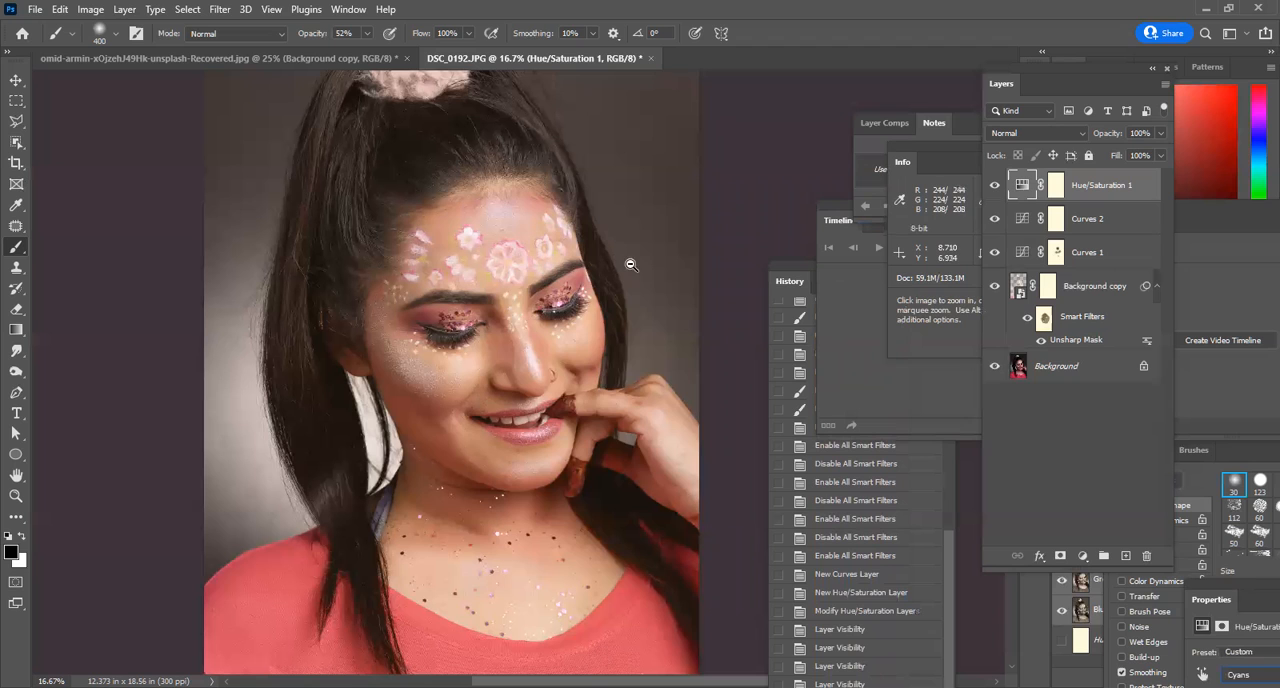
left_click_drag(605, 228, 571, 320)
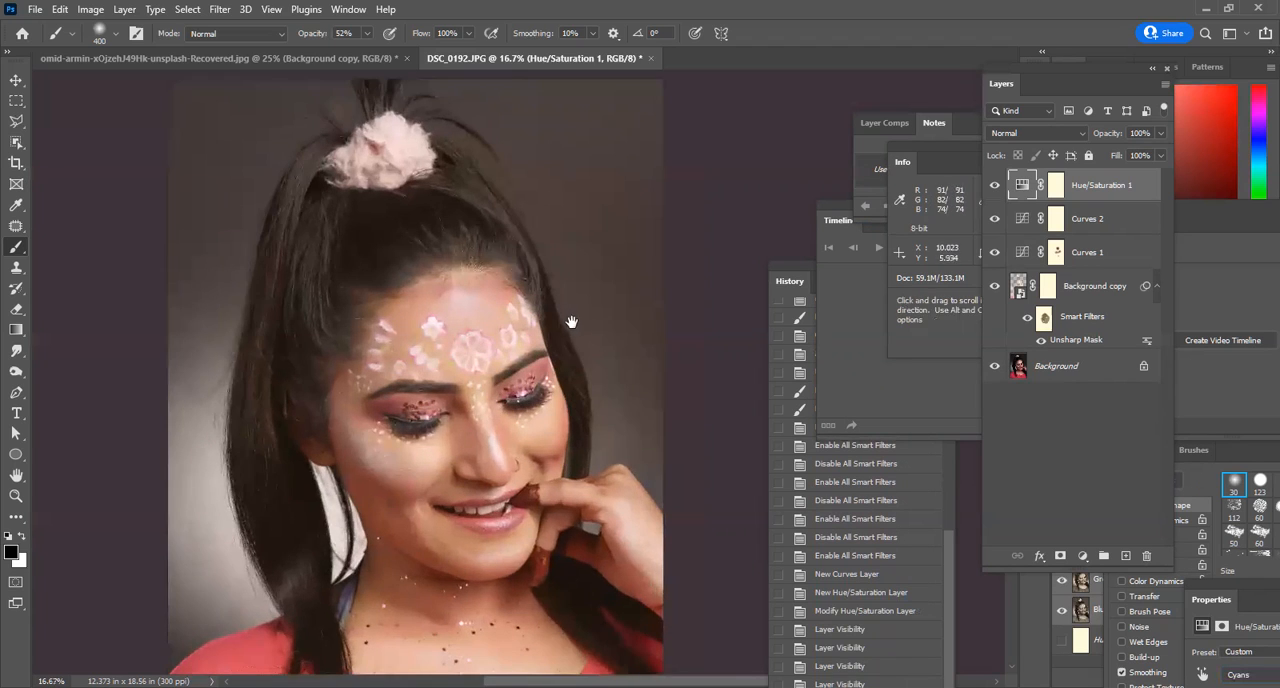
left_click(536, 405, "ctrl")
left_click(536, 405, "ctrl")
left_click(584, 435, "ctrl")
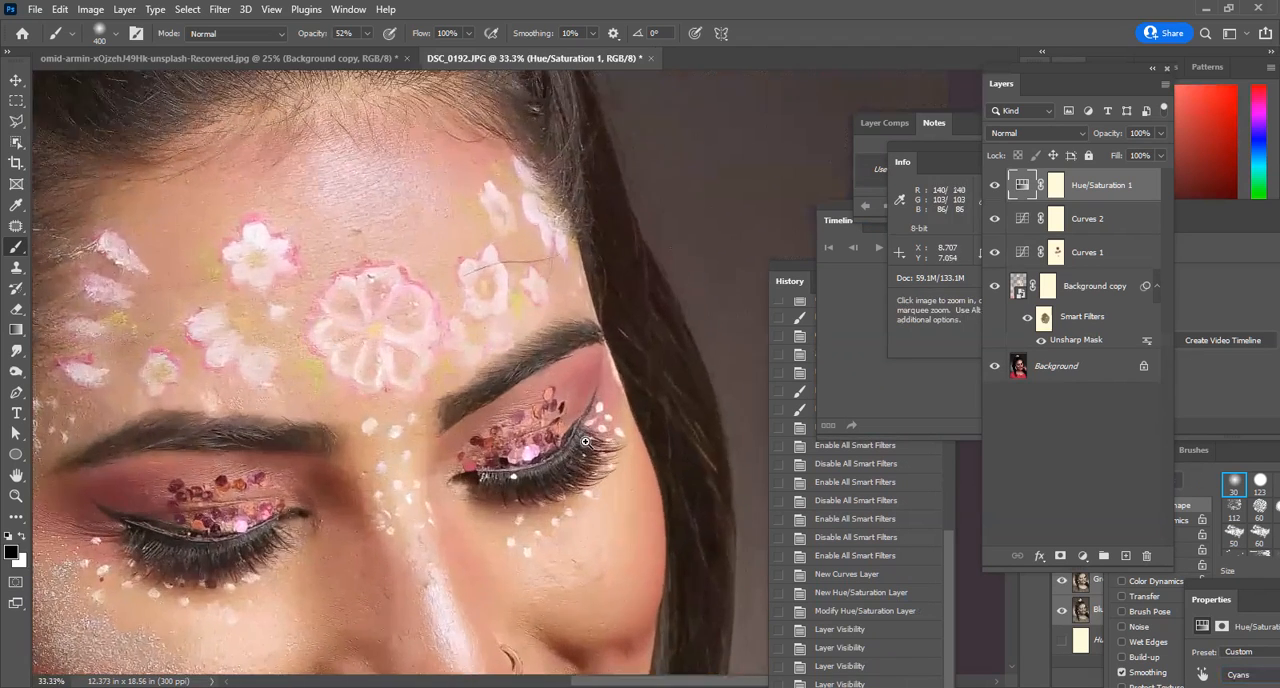
left_click(560, 400, "ctrl")
left_click(541, 356, "ctrl")
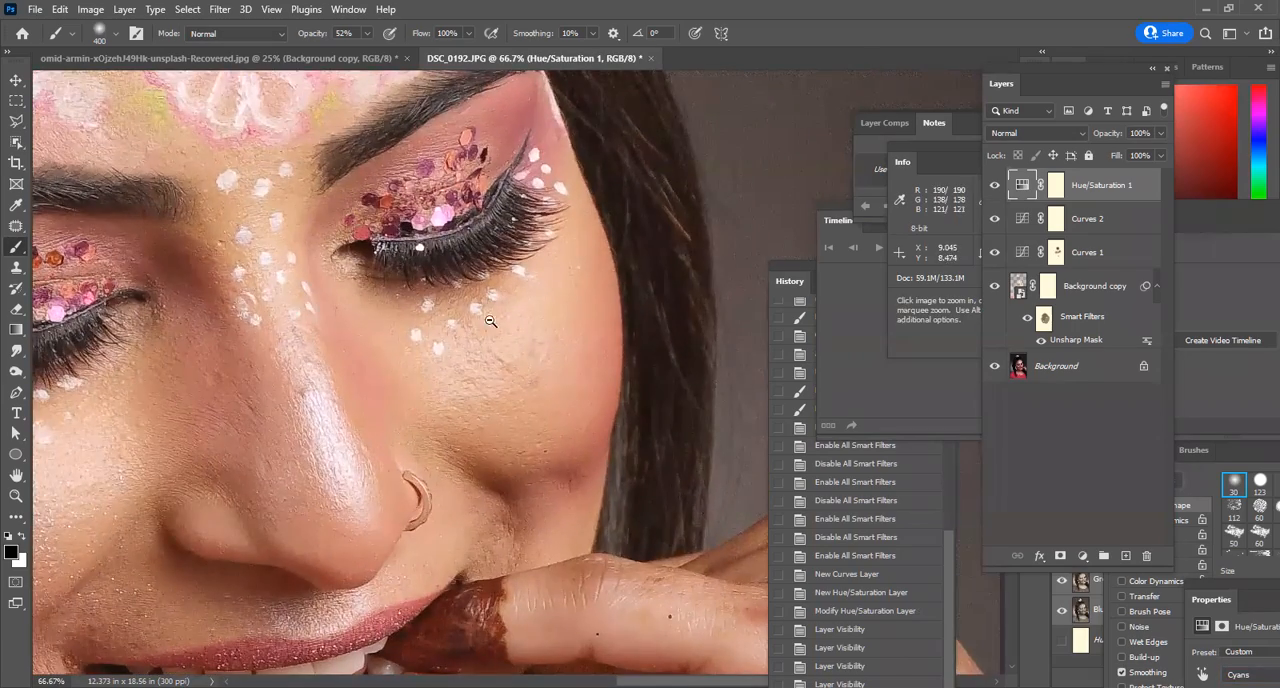
left_click(491, 321, "alt")
left_click(427, 311, "ctrl")
left_click(427, 311, "ctrl")
left_click_drag(430, 311, 495, 312)
Hide and show the Hue/Saturation 1, Curves 2, Curves 1 and Background copy layers in turn to compare their effects.
left_click(995, 187)
left_click(995, 187)
left_click(991, 219)
left_click(991, 219)
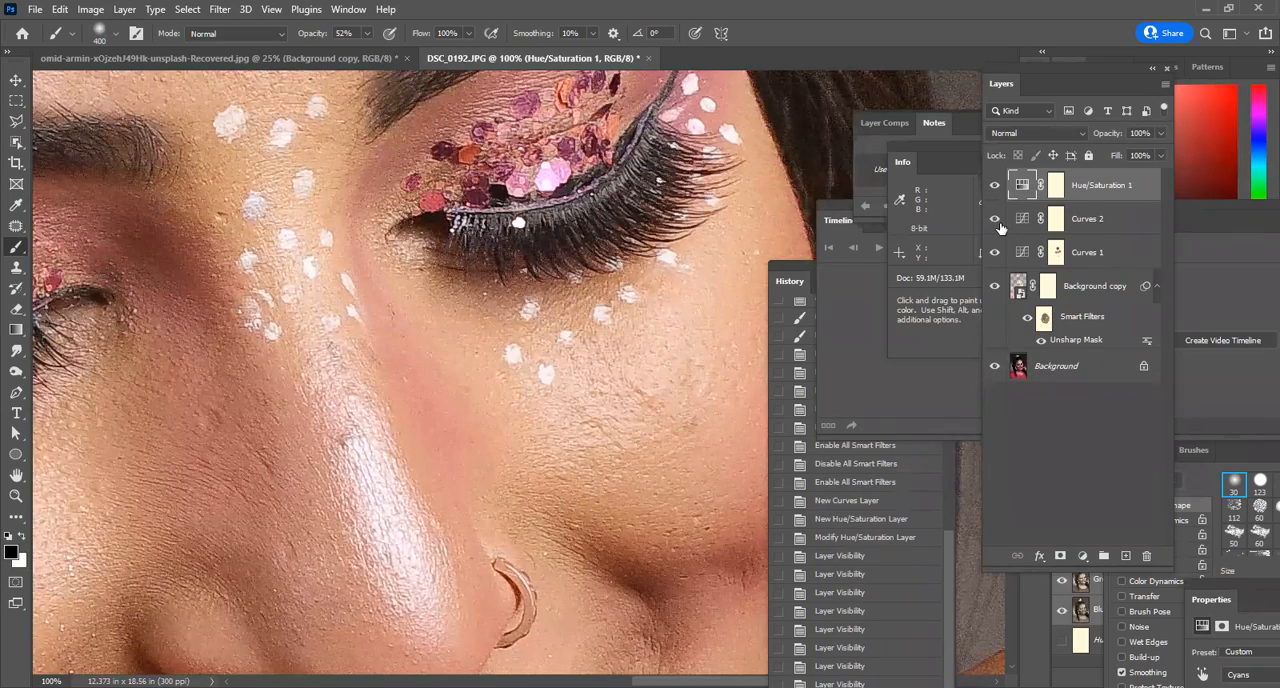
left_click(995, 254)
left_click(995, 256)
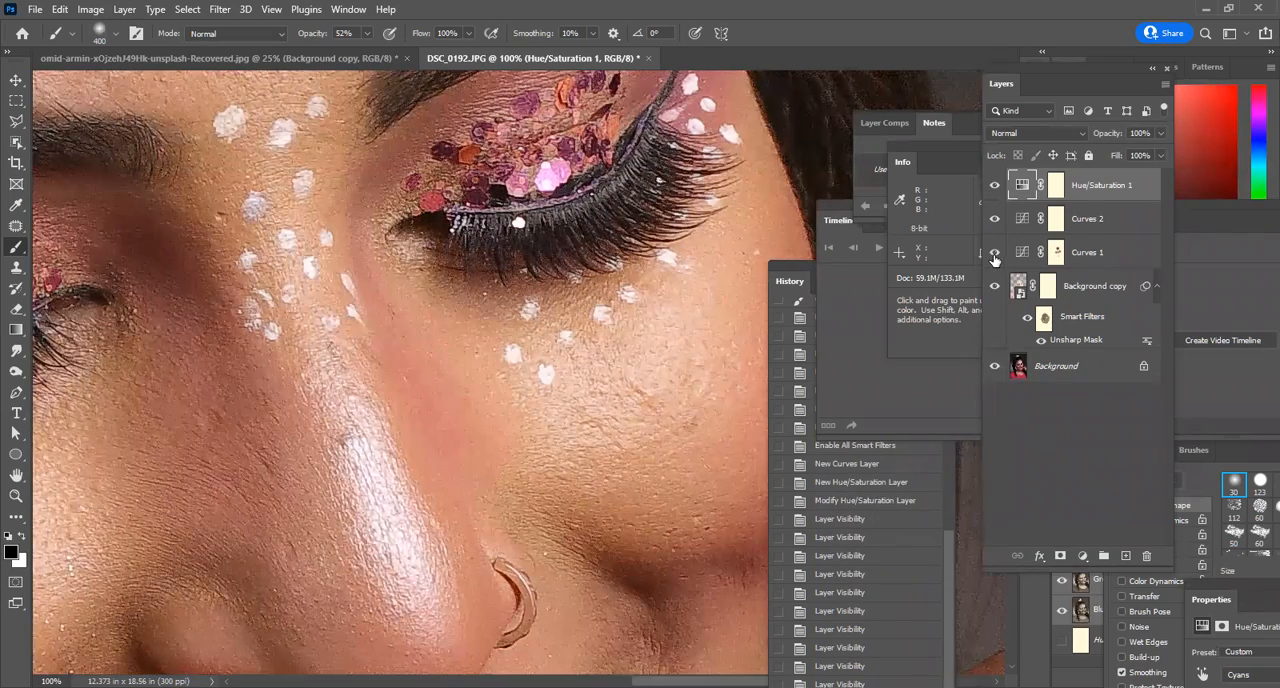
left_click(995, 287)
left_click(995, 290)
Examine the retouched portrait as a whole, including the face, hair and hair tie.
left_click(559, 292, "ctrl+alt")
left_click(559, 292, "ctrl+alt")
left_click(559, 292, "ctrl+alt")
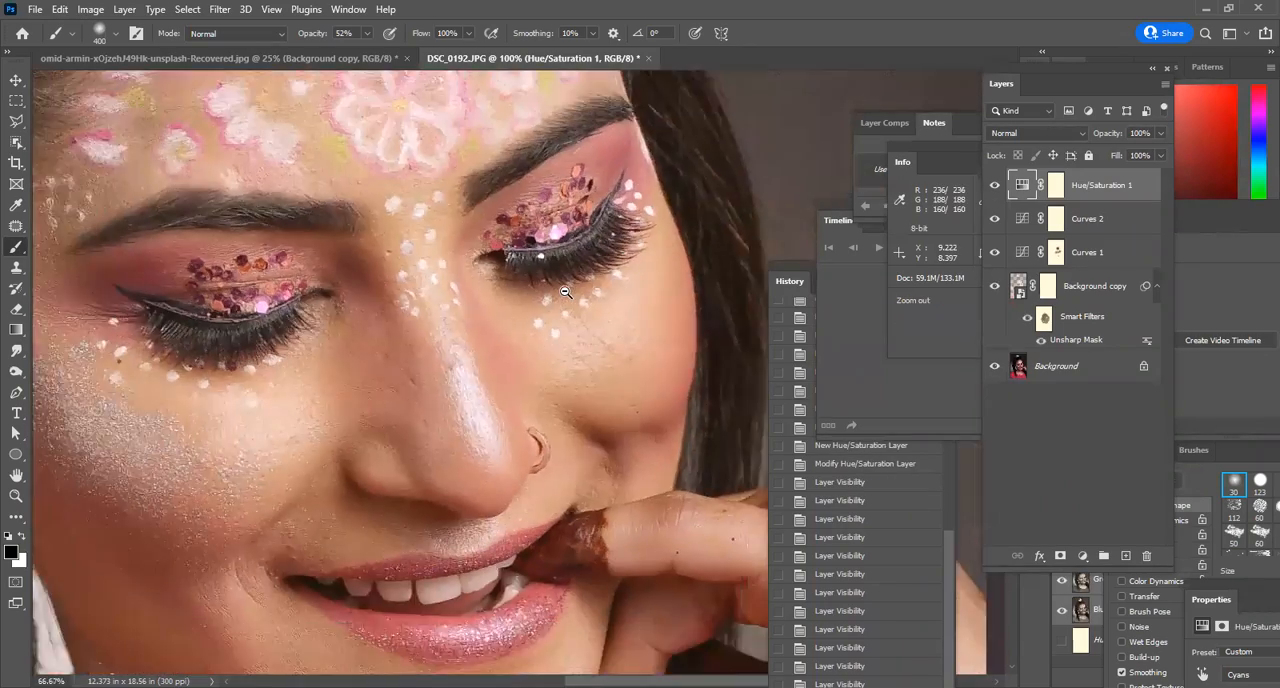
left_click(485, 274, "ctrl")
left_click(467, 227, "ctrl+alt")
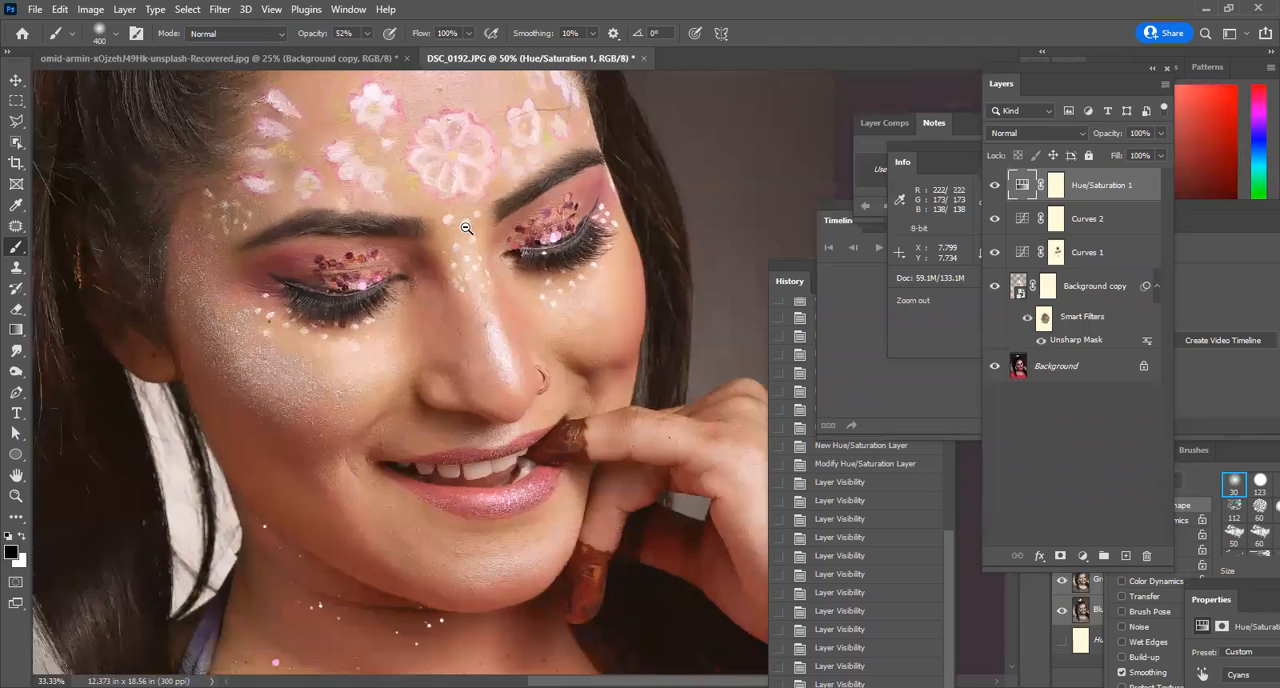
left_click(466, 227, "ctrl+alt")
left_click(492, 206, "ctrl+alt")
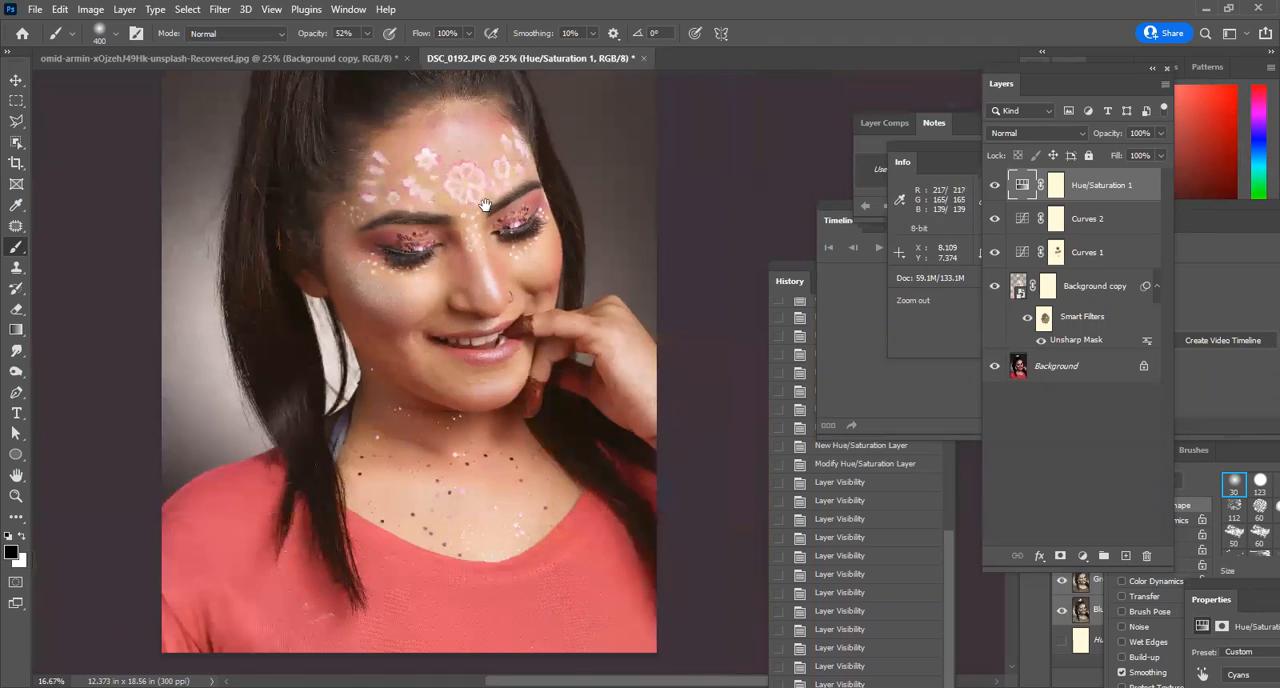
left_click_drag(494, 204, 512, 264)
left_click(607, 206, "ctrl")
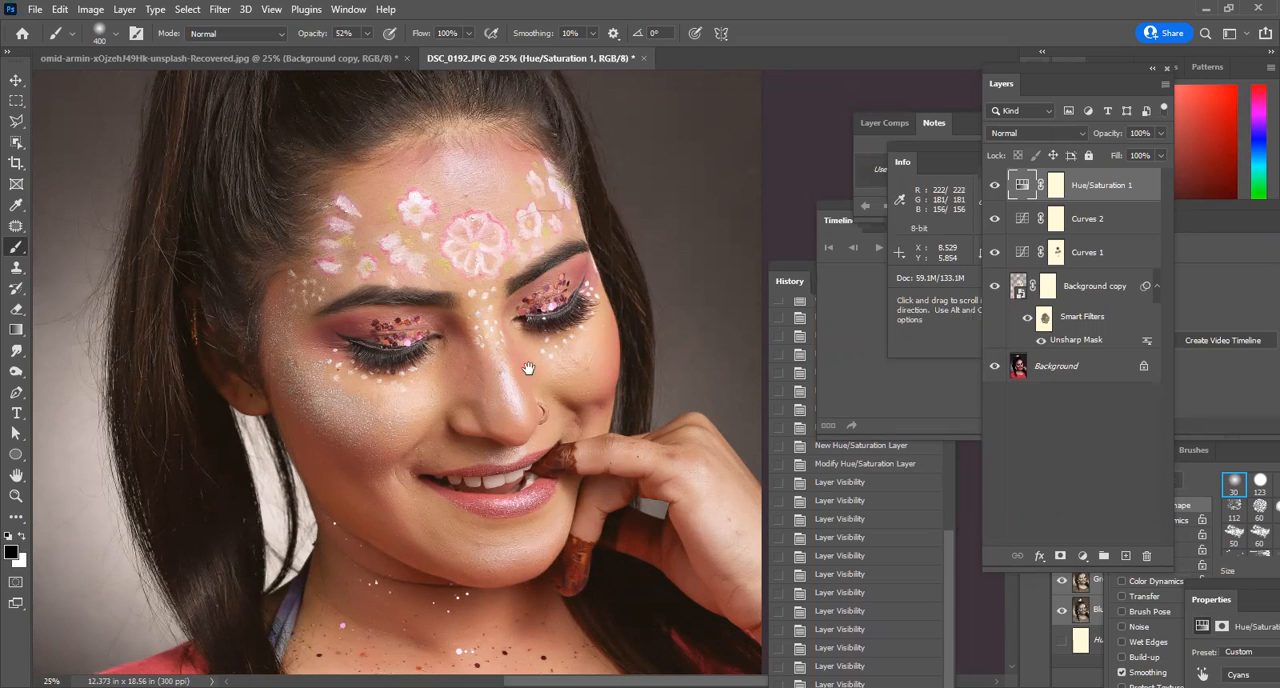
scroll(534, 374, "up", 3)
left_click_drag(562, 302, 610, 258)
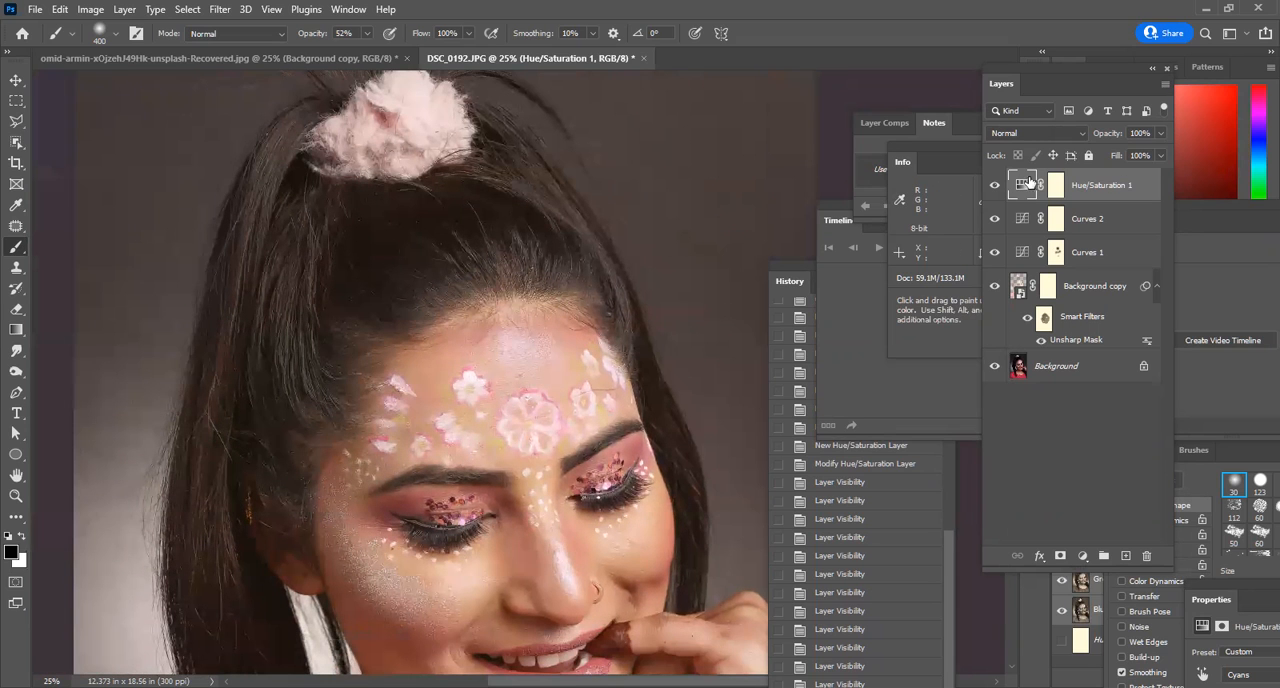
Delete the Hue/Saturation 1 layer, and undo the deletion.
left_click_drag(1155, 547, 1156, 552)
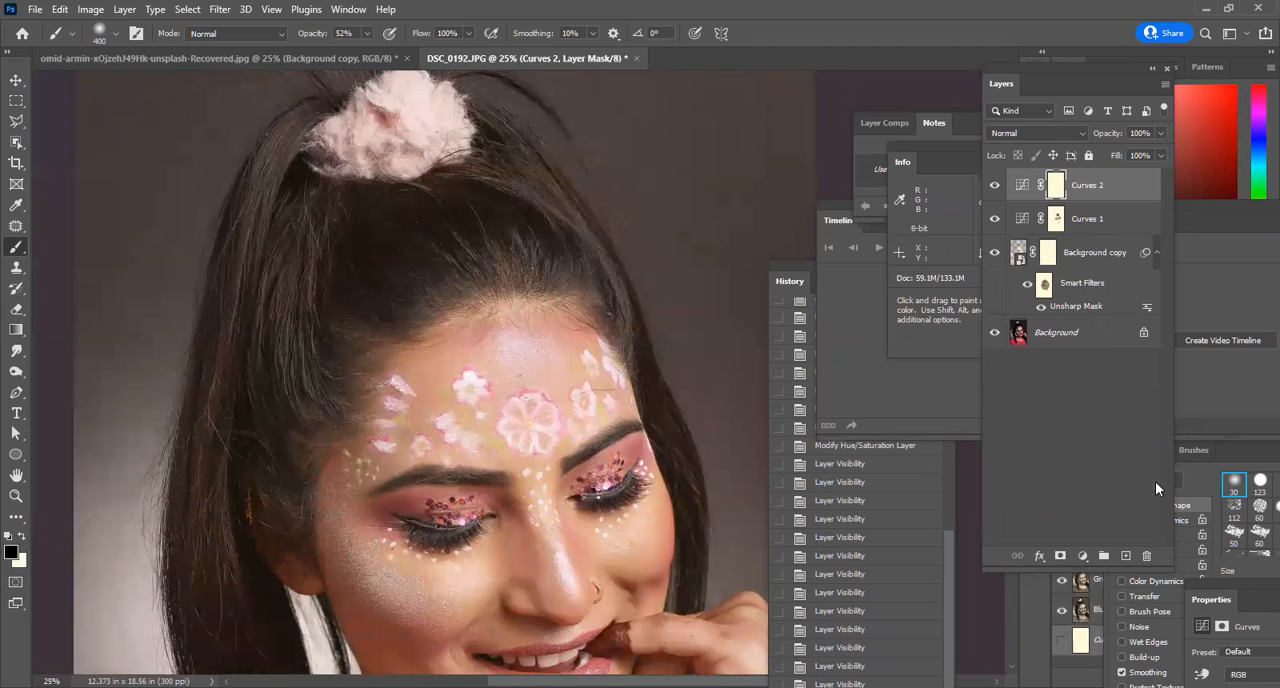
key("ctrl+z")
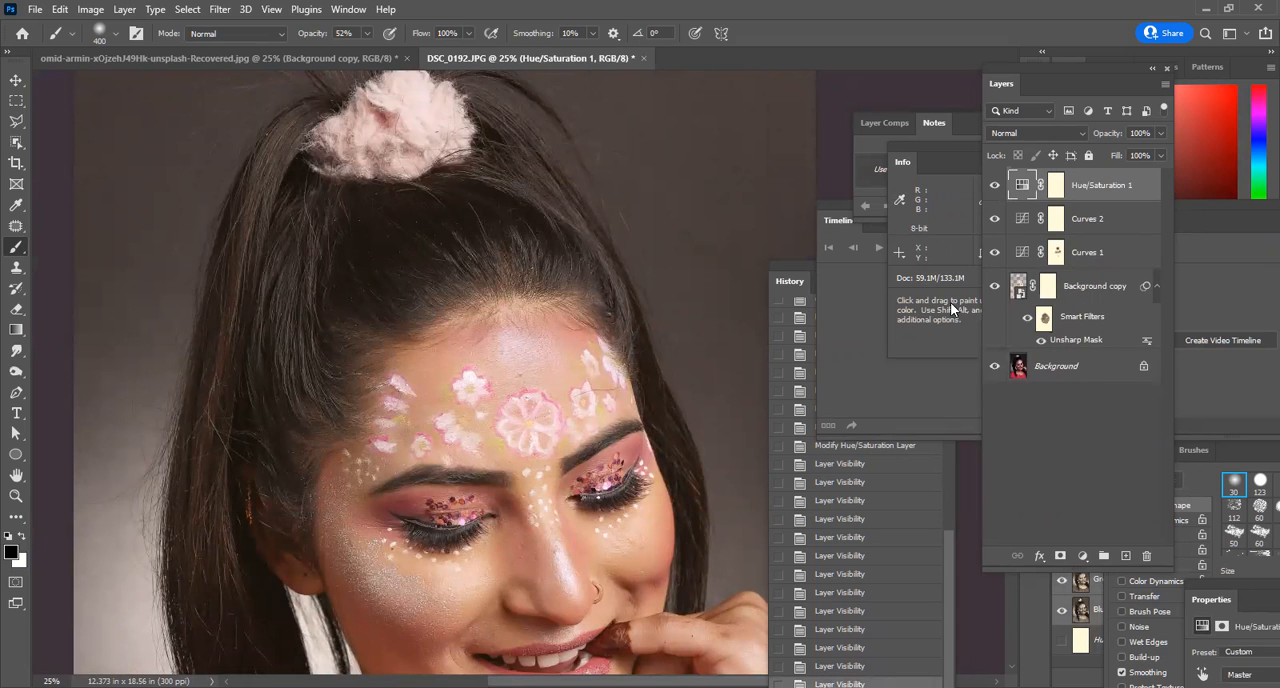
left_click(508, 212, "alt")
left_click(548, 212, "alt")
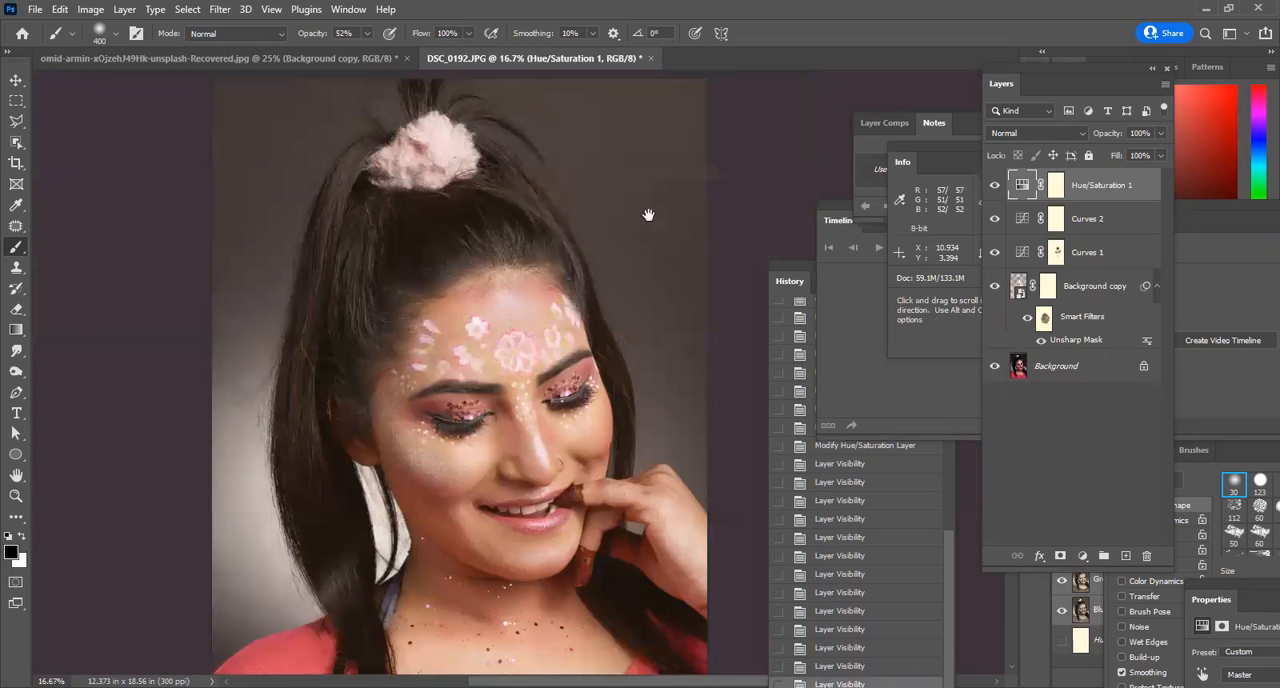
left_click(90, 9)
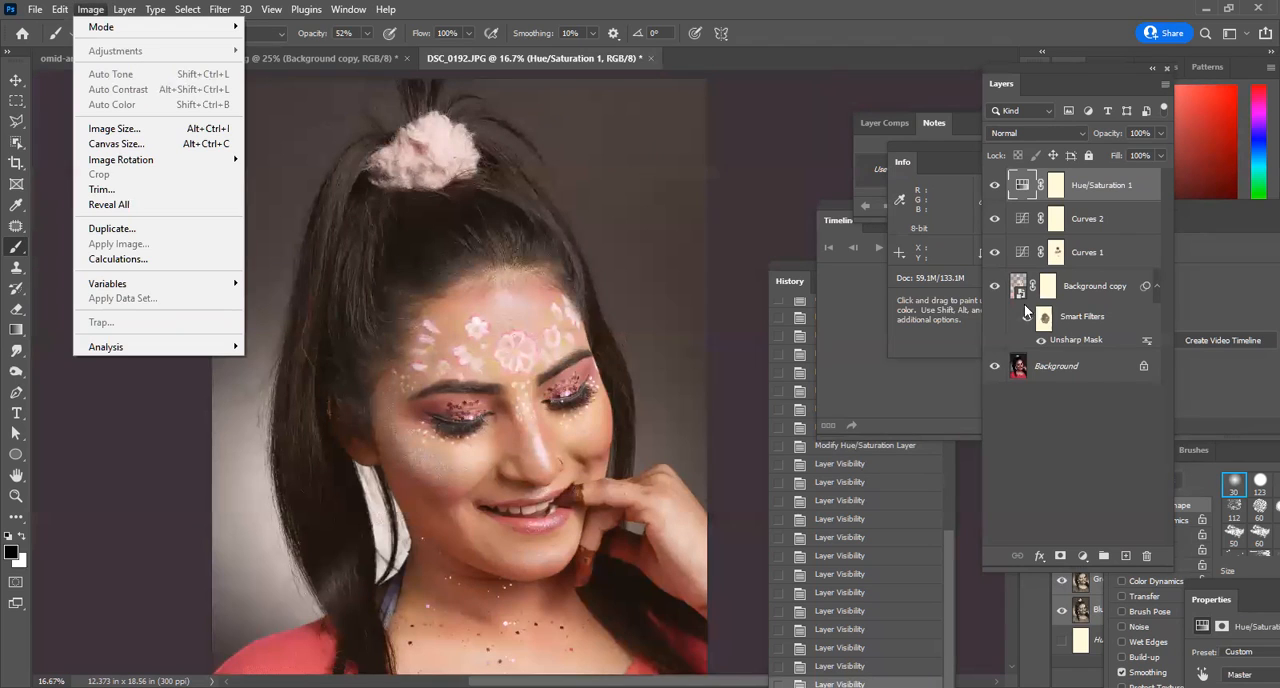
left_click(1094, 471)
left_click(1025, 191)
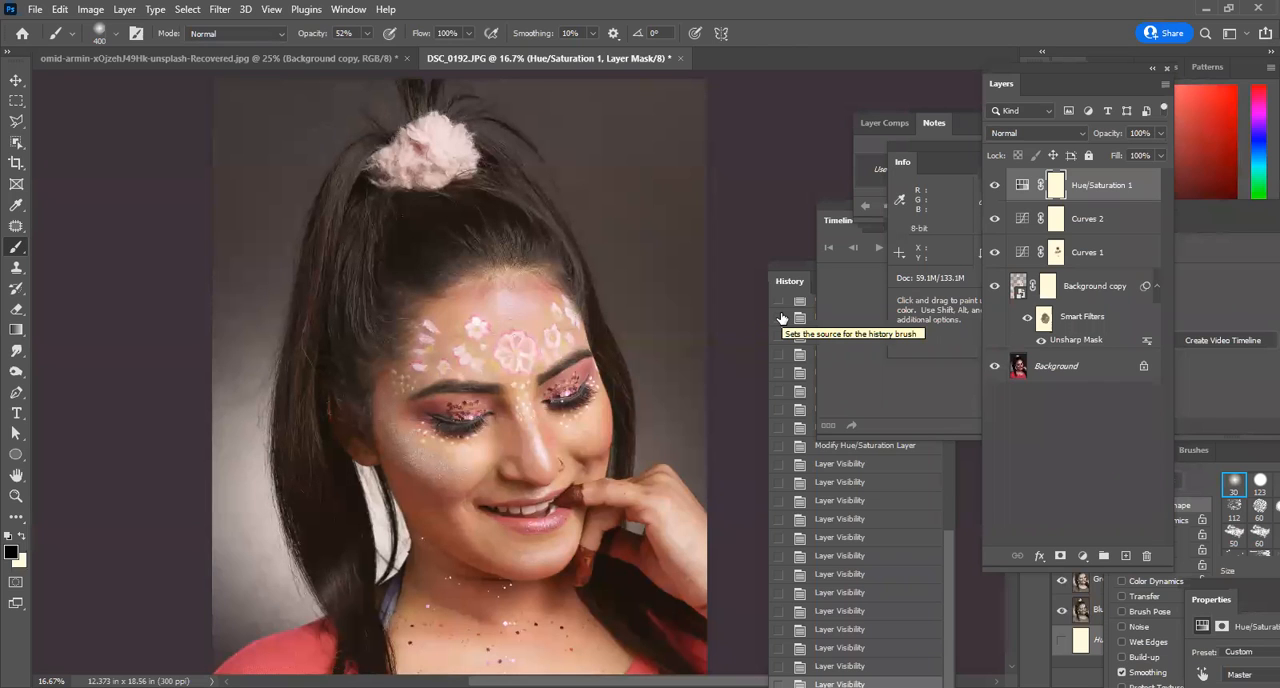
left_click(92, 10)
mouse_move(115, 51)
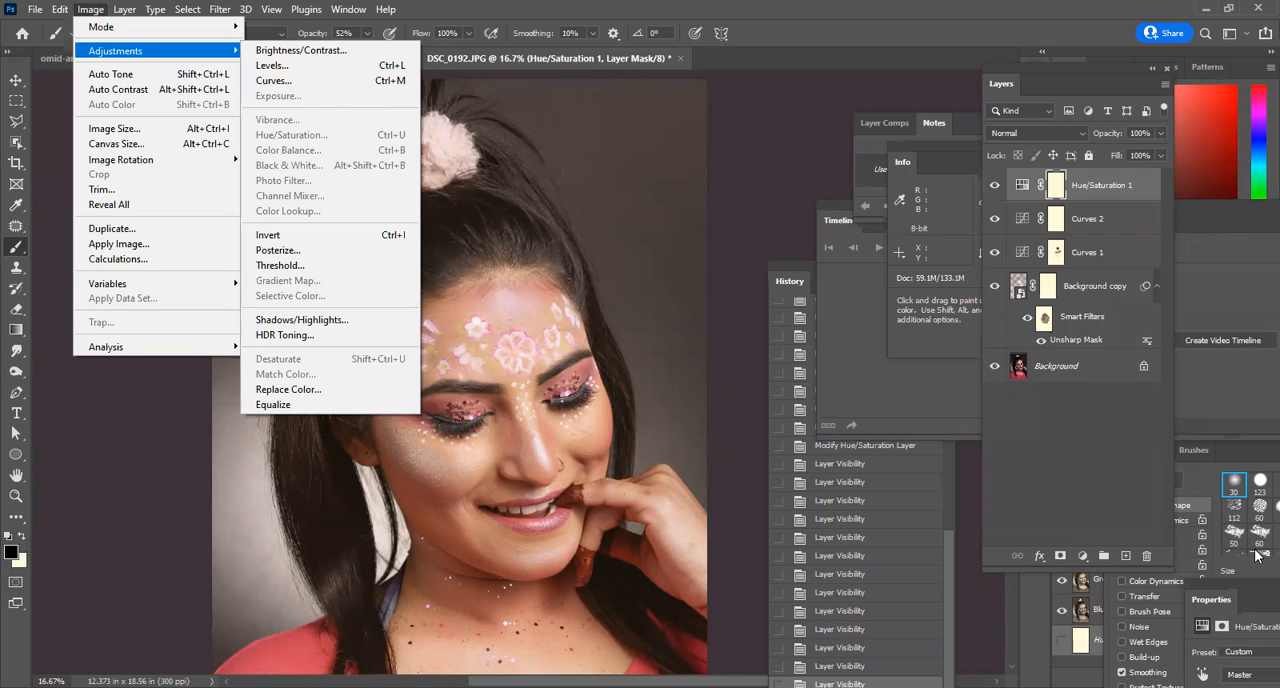
left_click(868, 7)
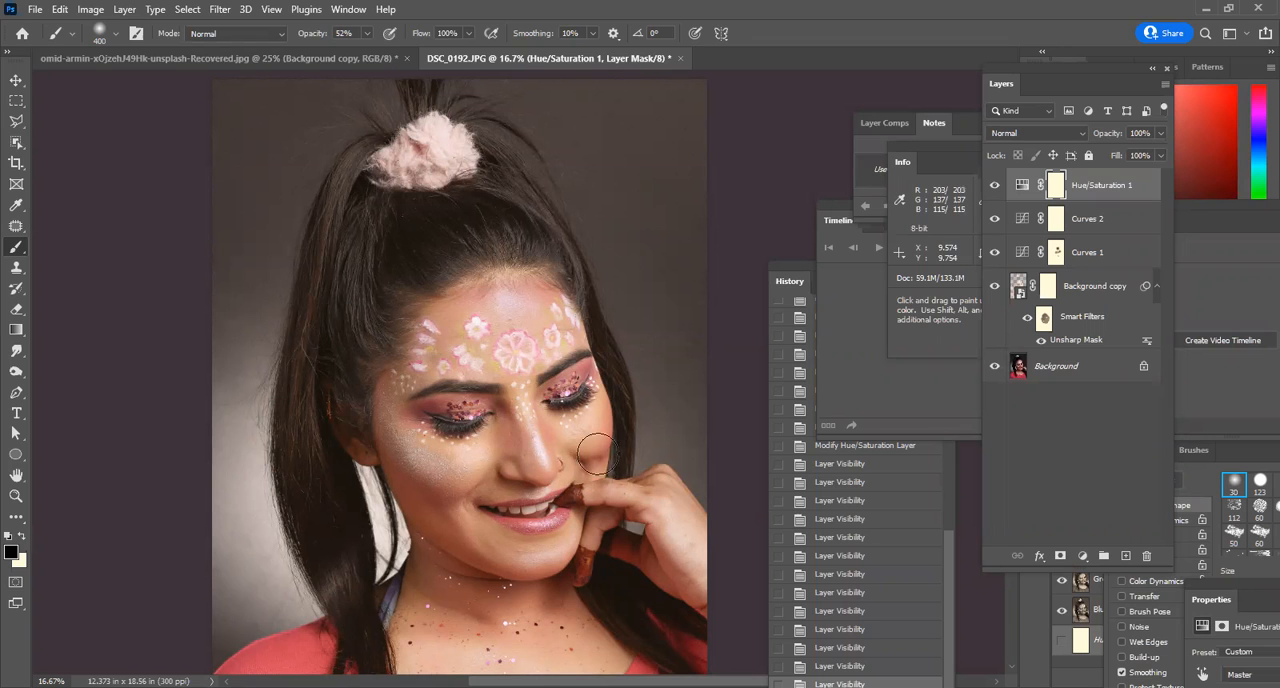
Add a second Hue/Saturation adjustment layer and raise the Reds saturation to +21, sampling the colour from the red top.
left_click_drag(465, 425, 438, 349)
left_click_drag(440, 194, 434, 141)
left_click_drag(513, 384, 496, 324)
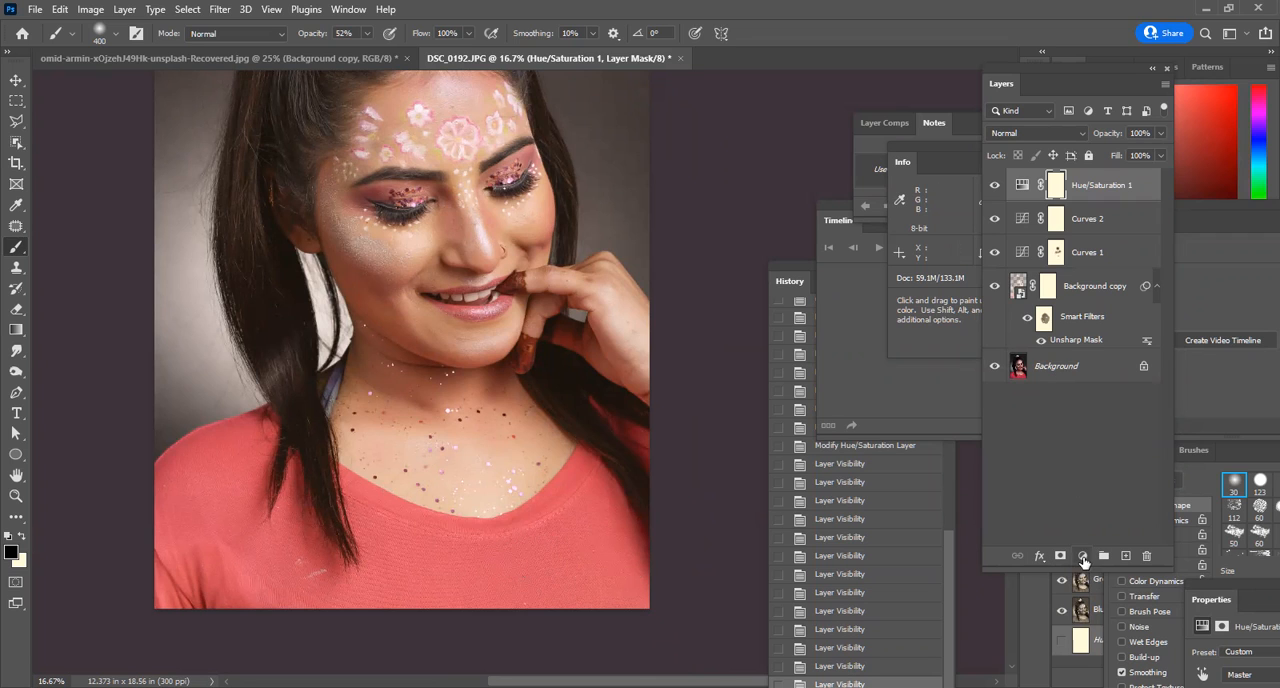
left_click(1082, 556)
left_click(1139, 404)
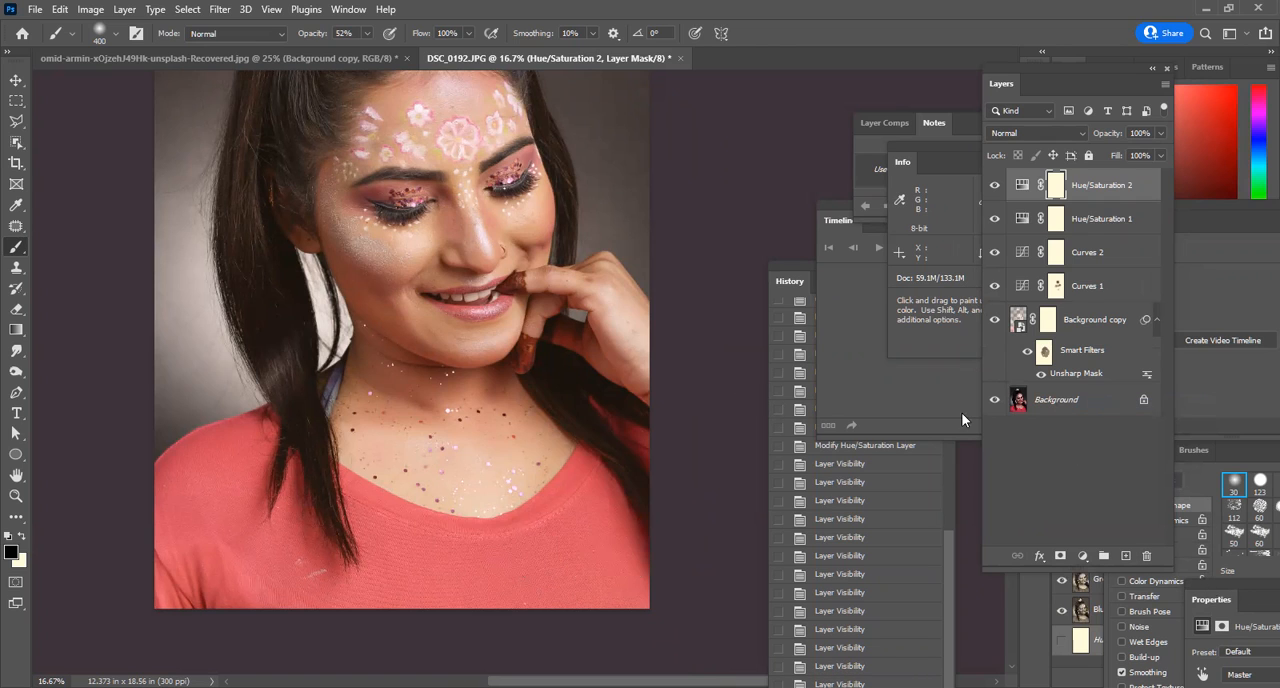
left_click_drag(1212, 608, 867, 260)
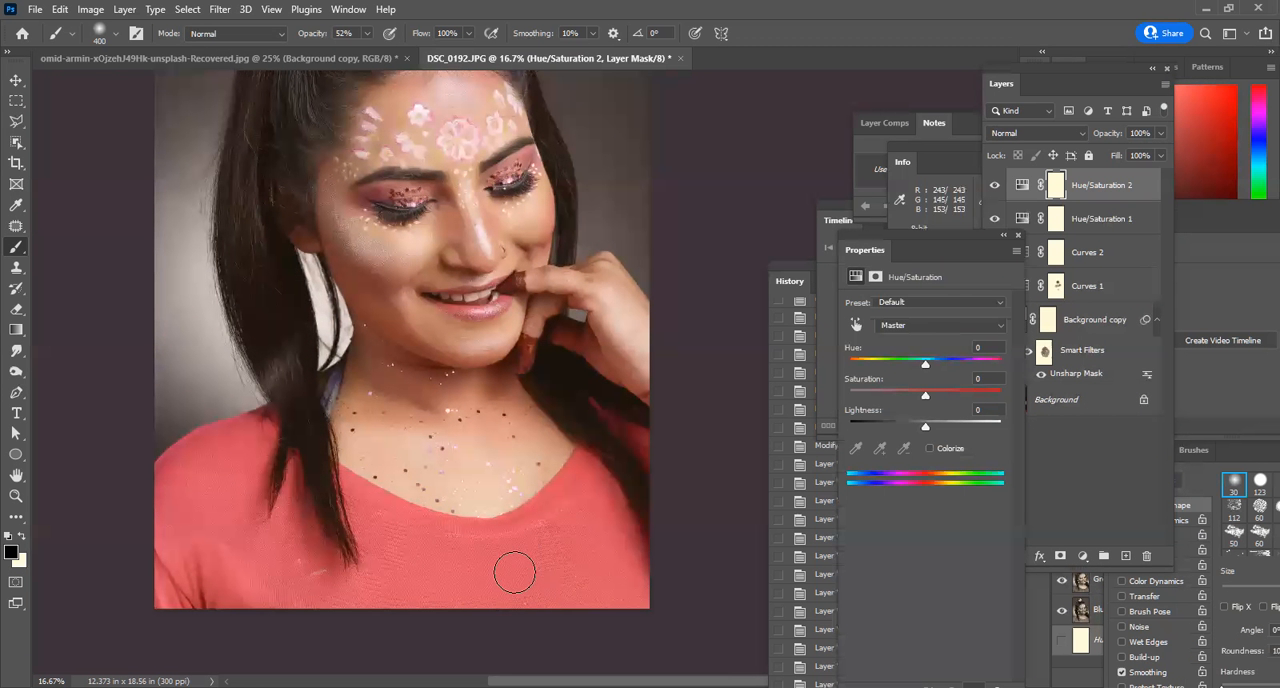
left_click(856, 324)
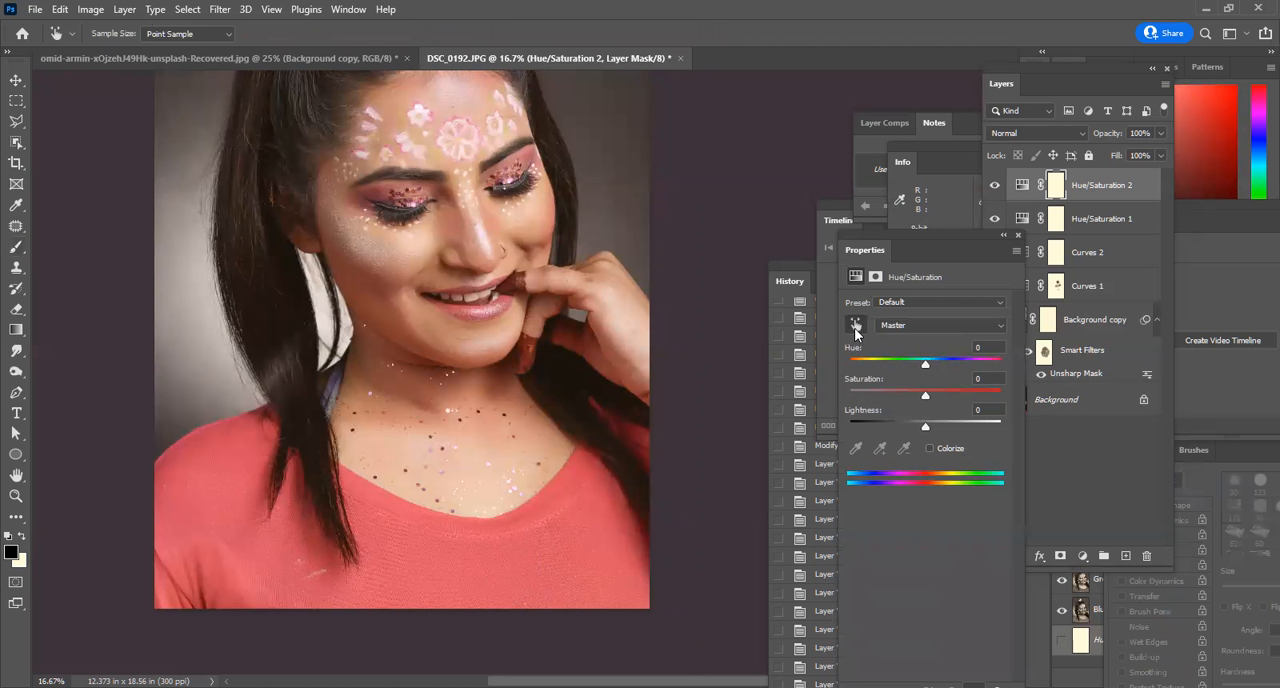
left_click_drag(534, 567, 512, 581)
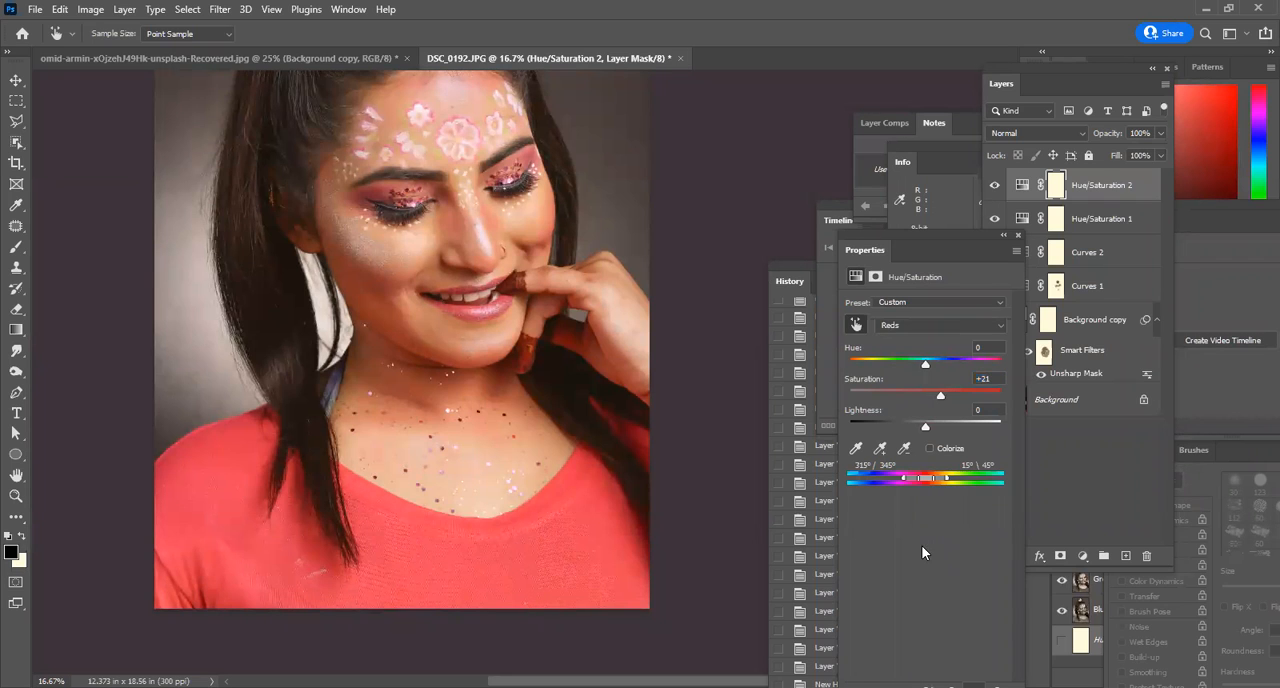
Paint black over the face on the Hue/Saturation 2 mask with the brush at 77% opacity.
left_click(1058, 192)
key("b")
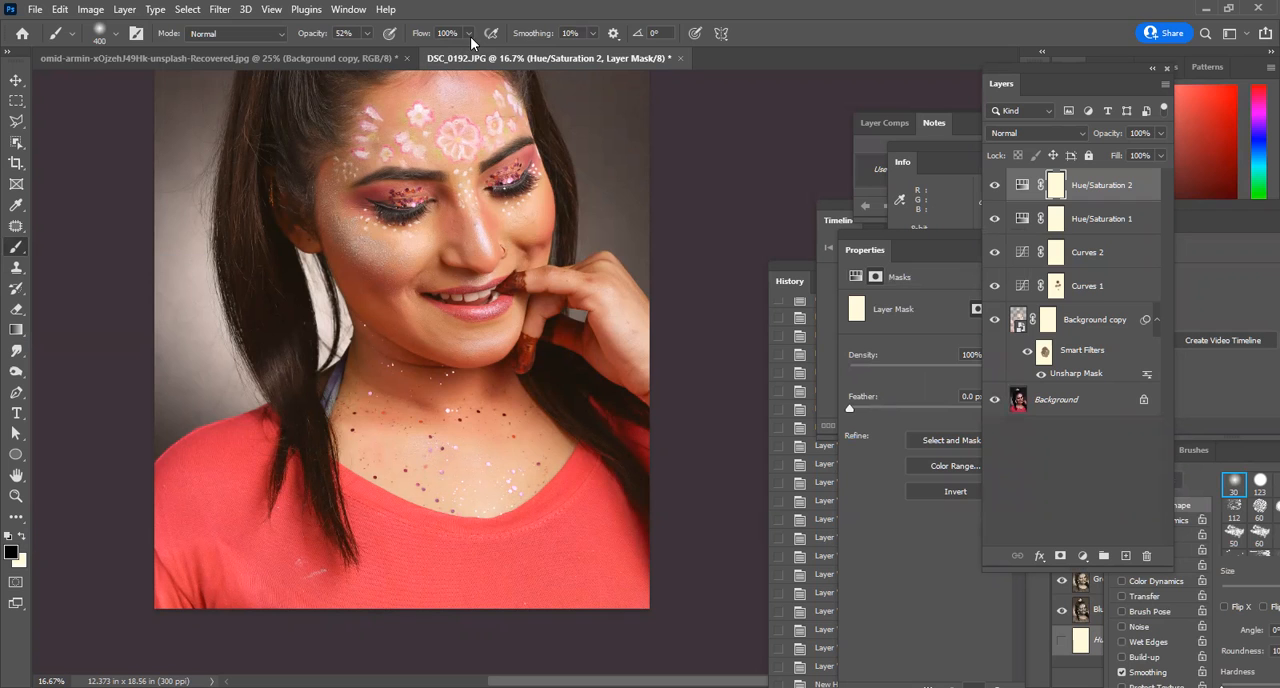
left_click(370, 33)
left_click(385, 51)
left_click(520, 328)
scroll(512, 220, "up", 3)
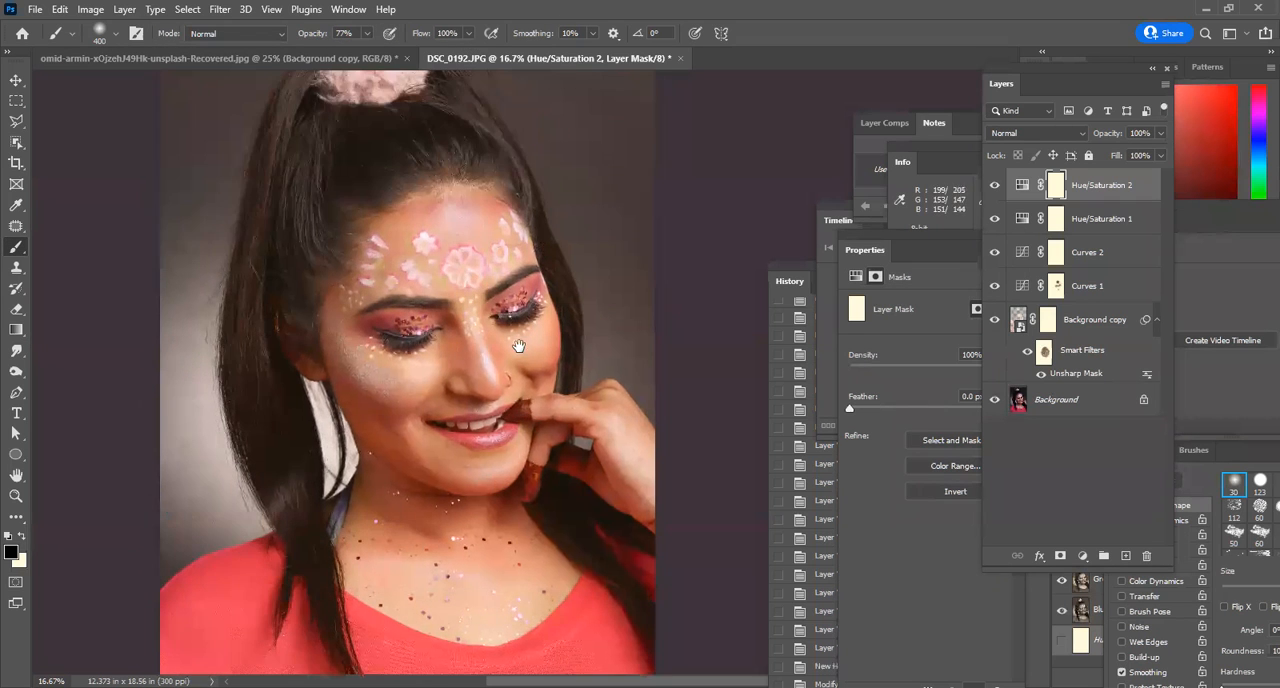
left_click_drag(435, 350, 446, 349)
Enlarge the brush to 1400 and paint the hair and backdrop out of the Hue/Saturation 2 mask.
key("bracketright")
key("bracketright")
key("bracketright")
key("bracketright")
key("bracketright")
key("bracketright")
key("bracketright")
key("bracketright")
key("bracketright")
key("bracketright")
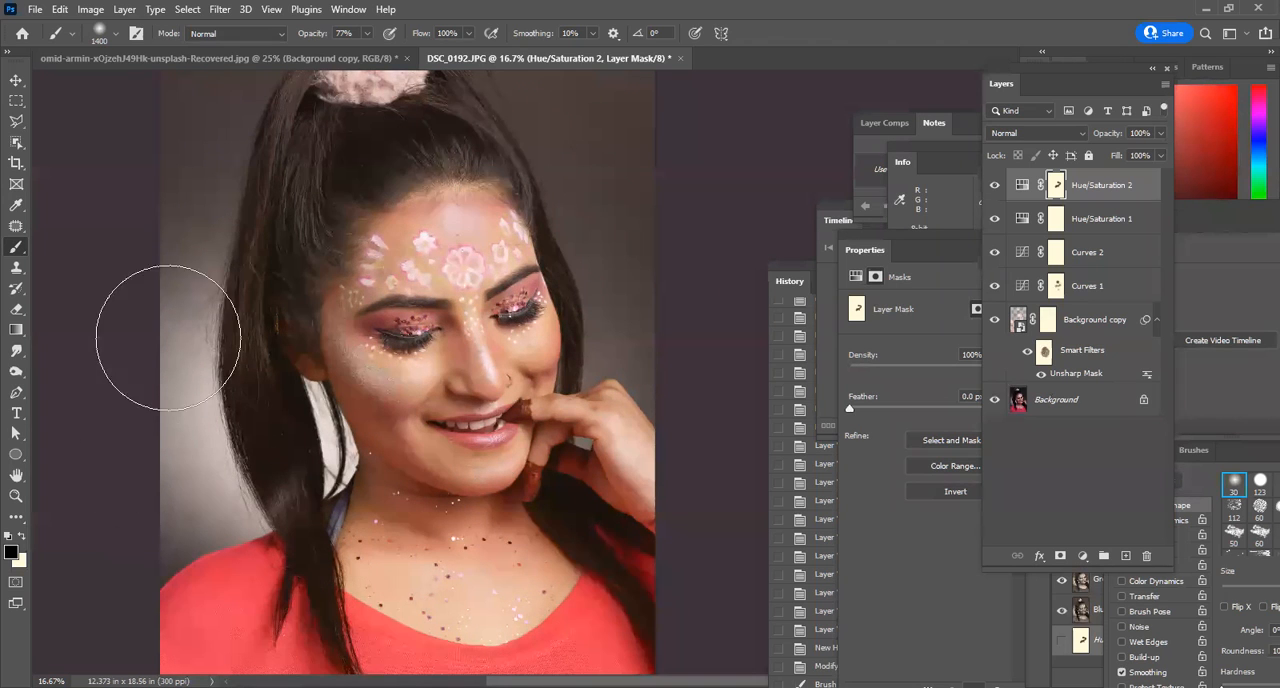
left_click_drag(684, 144, 316, 182)
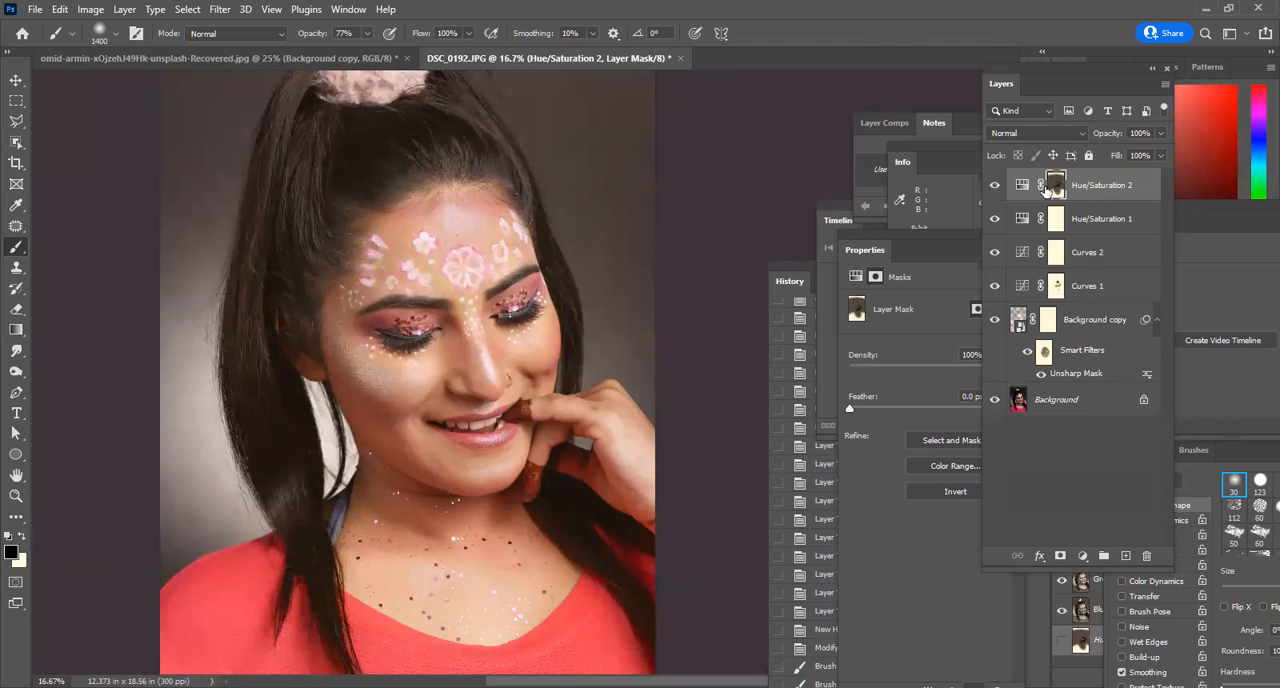
scroll(573, 243, "up", 3)
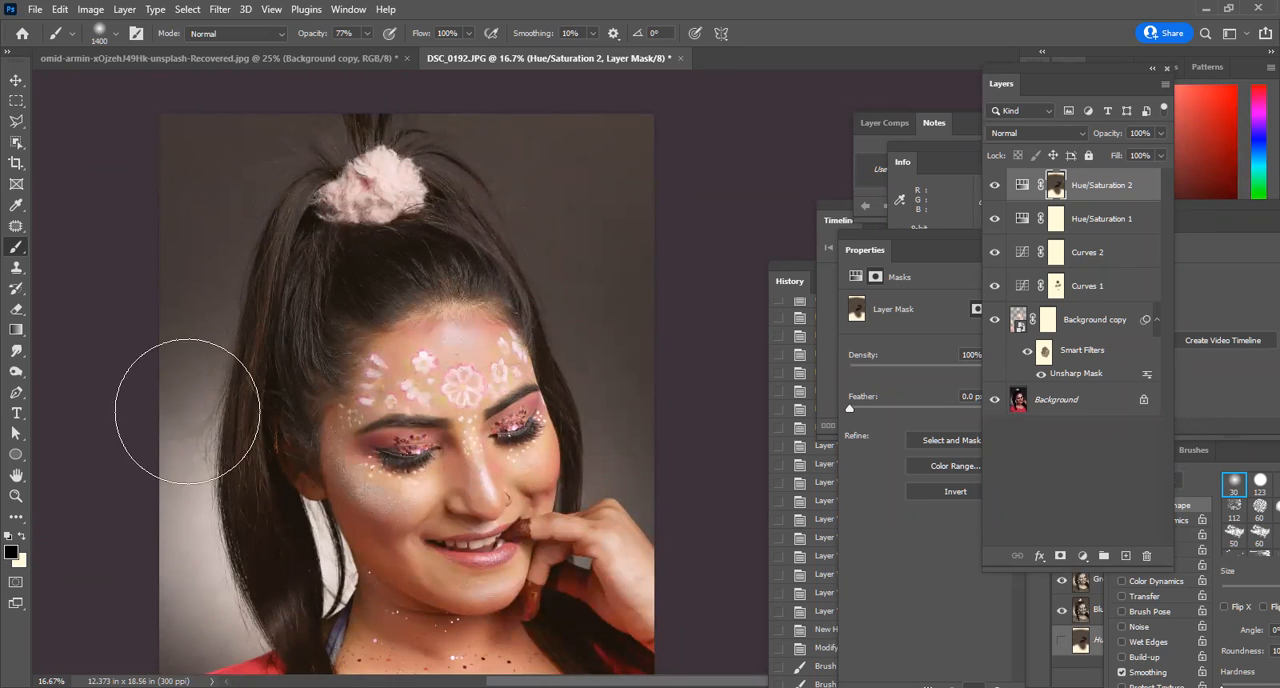
mouse_move(672, 304)
left_mouse_down()
mouse_move(380, 443)
mouse_move(672, 406)
left_mouse_up()
left_click_drag(603, 467, 608, 264)
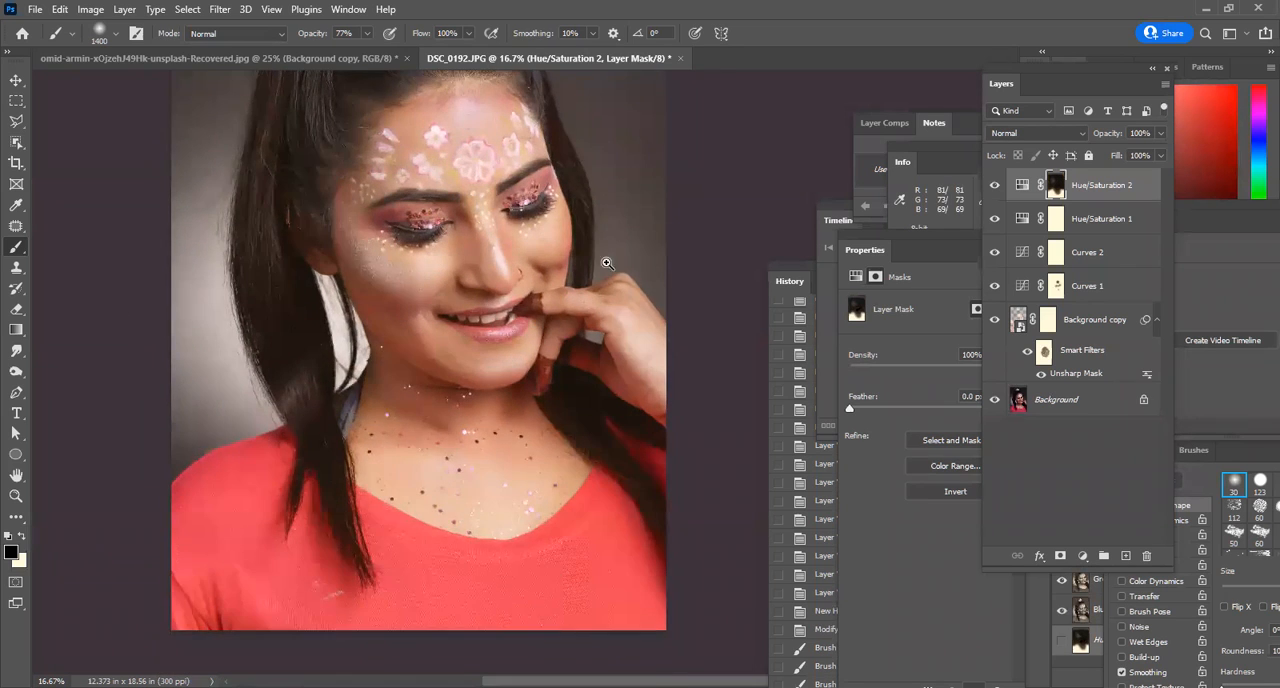
Hide and show the Hue/Saturation 2 layer repeatedly to compare its effect on the red top.
left_click_drag(564, 332, 546, 569)
left_click(540, 491, "ctrl")
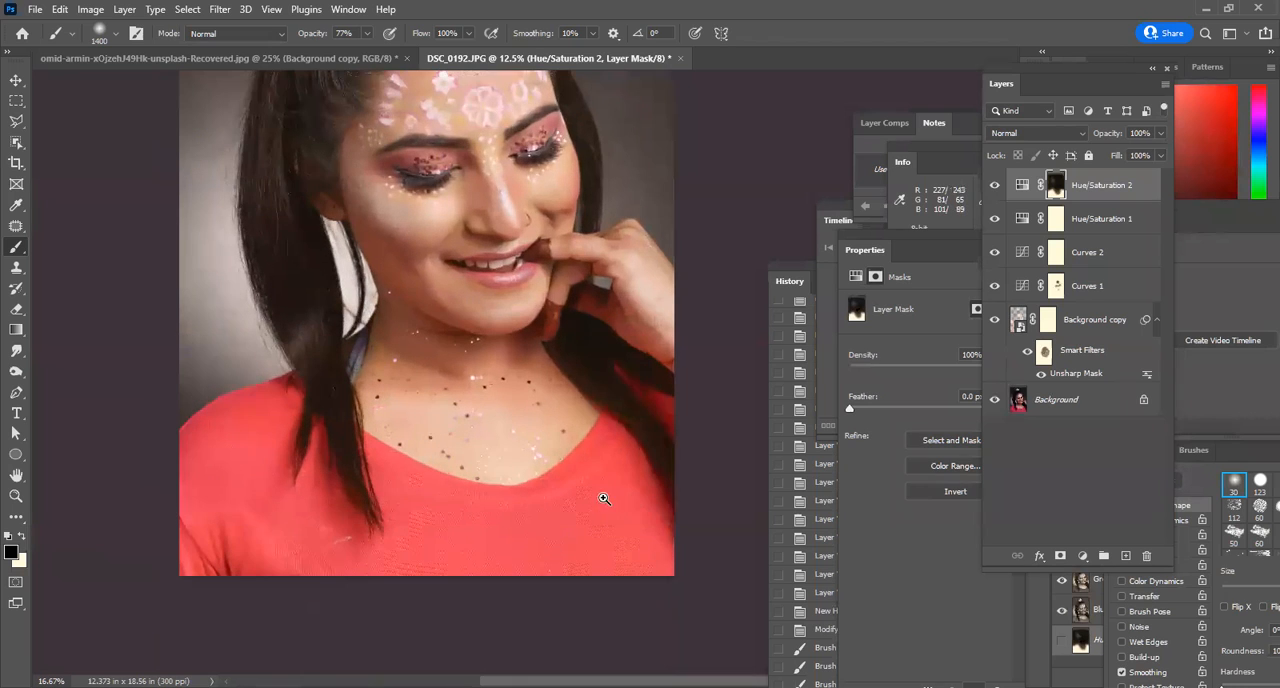
left_click(994, 187)
left_click(994, 187)
left_click(994, 187)
left_click(993, 190)
left_click(993, 190)
left_click(993, 190)
left_click(993, 190)
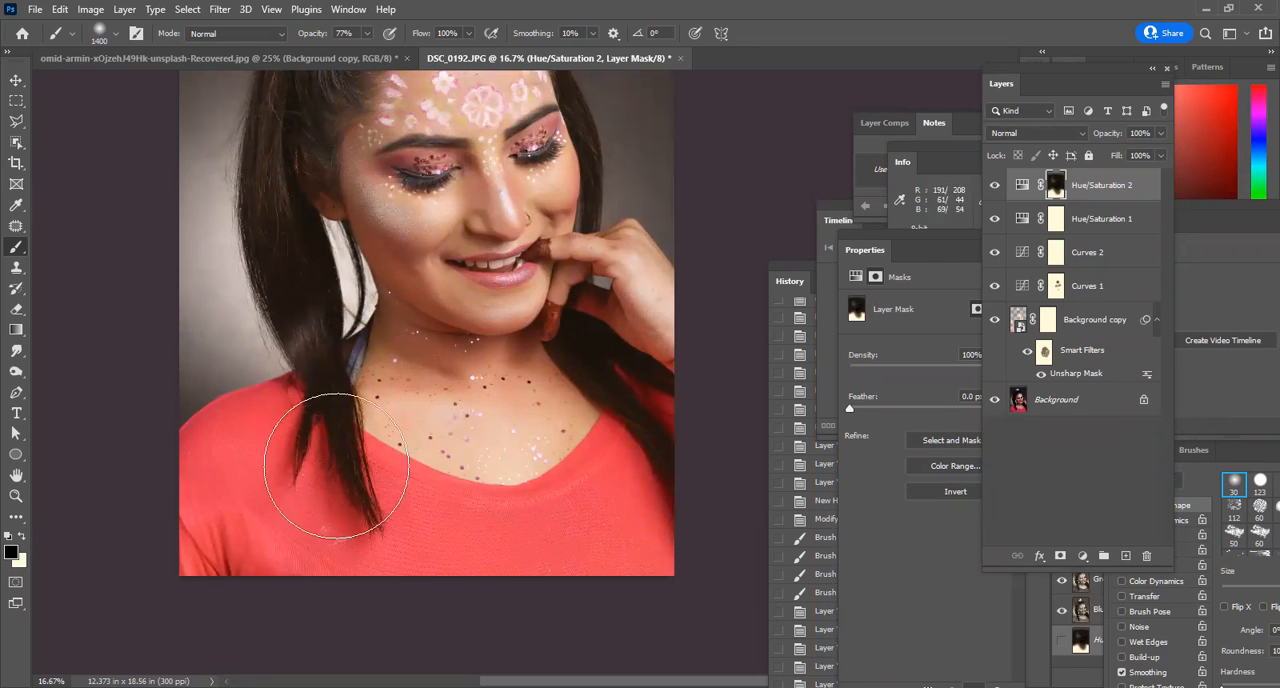
Reduce the brush to 800 and mask the hair strands hanging over the shoulder out of the Hue/Saturation 2 layer.
key("bracketleft")
key("bracketleft")
key("bracketleft")
key("bracketleft")
key("bracketleft")
key("bracketleft")
key("bracketleft")
key("bracketleft")
key("bracketleft")
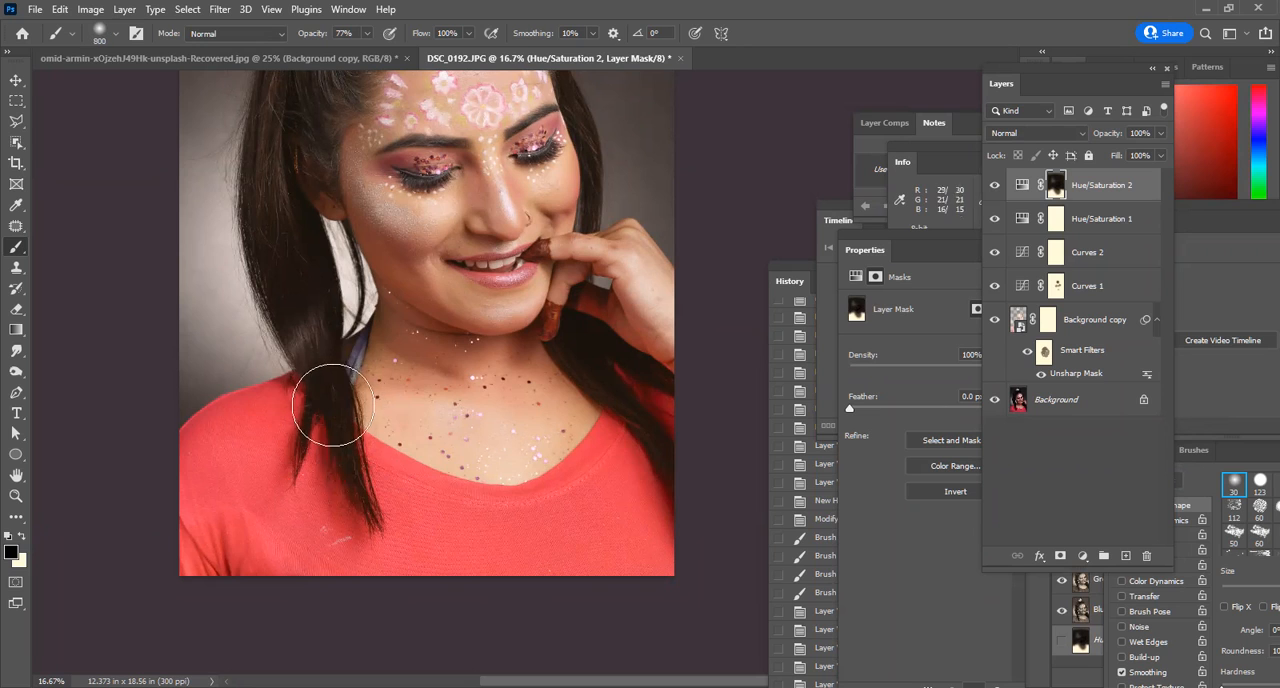
mouse_move(340, 378)
left_mouse_down()
mouse_move(359, 508)
mouse_move(324, 401)
mouse_move(306, 414)
mouse_move(295, 468)
left_mouse_up()
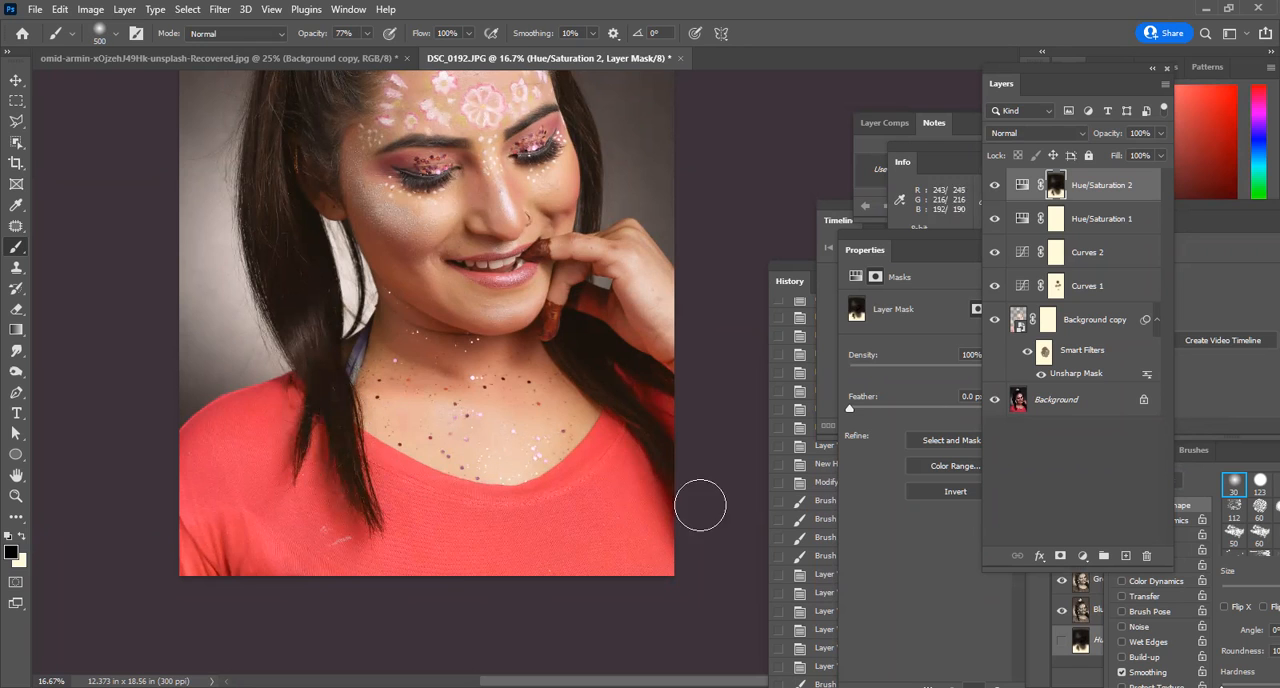
left_click(444, 169, "alt")
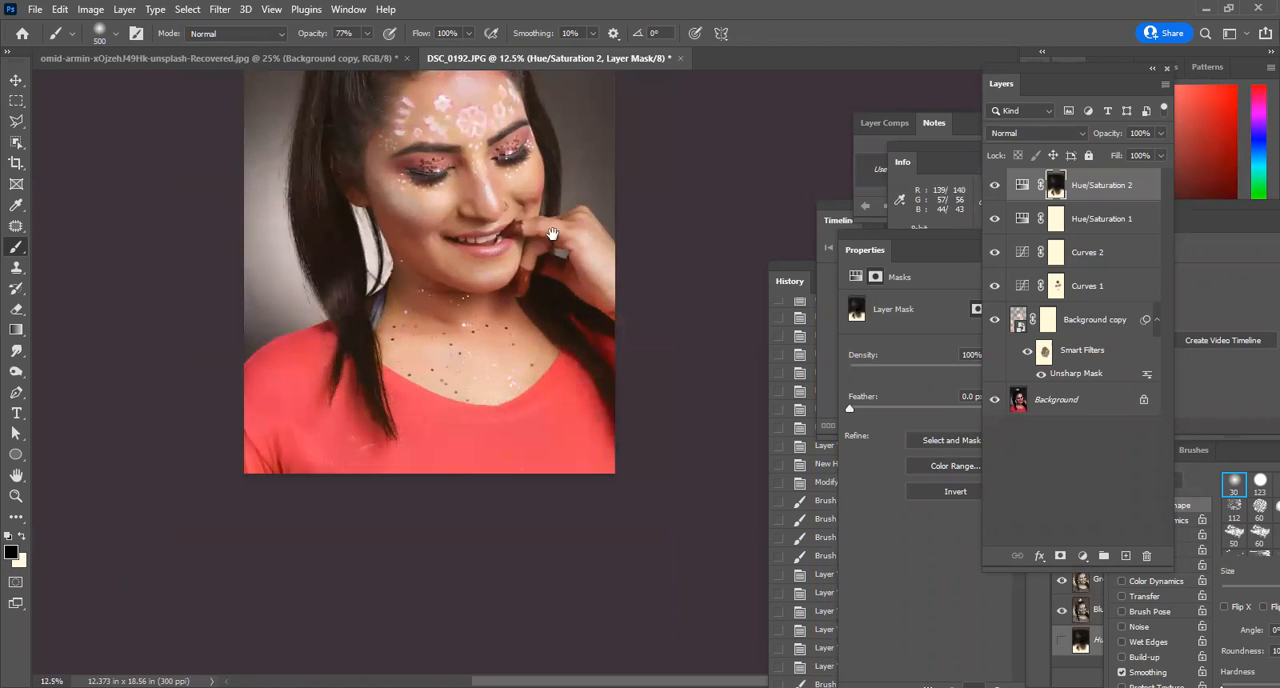
left_click_drag(480, 121, 475, 325)
left_click(475, 325, "ctrl")
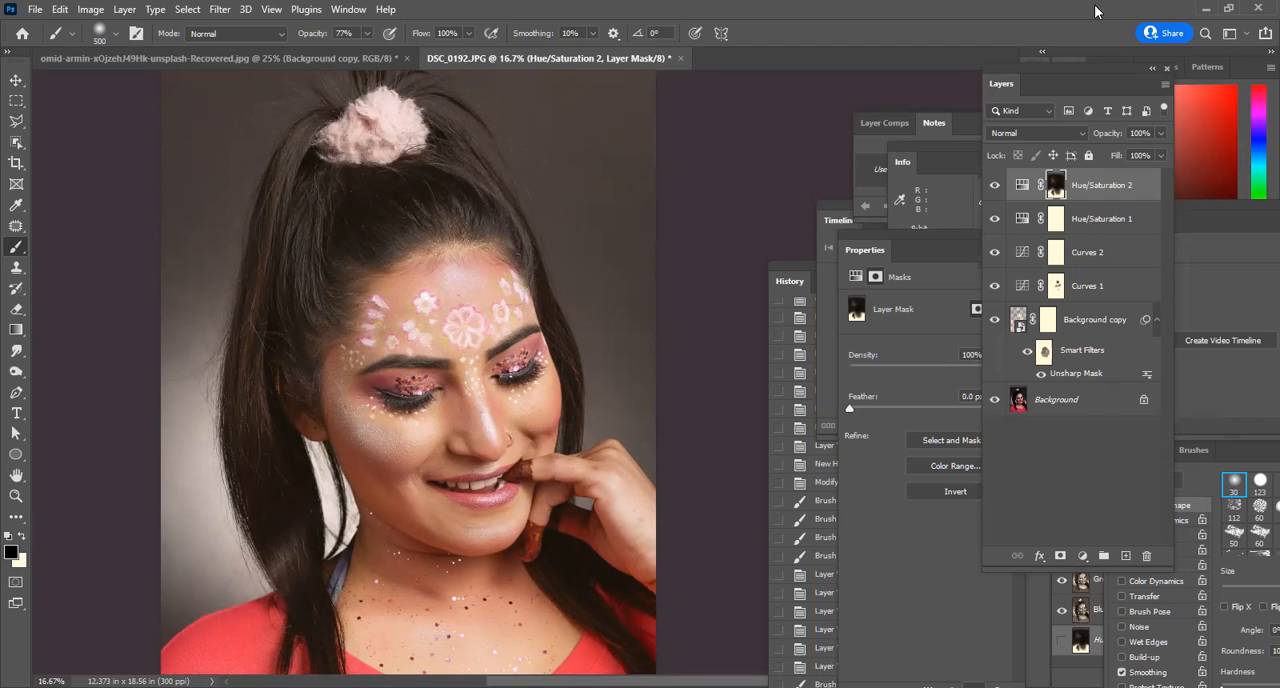
scroll(559, 322, "down", 1)
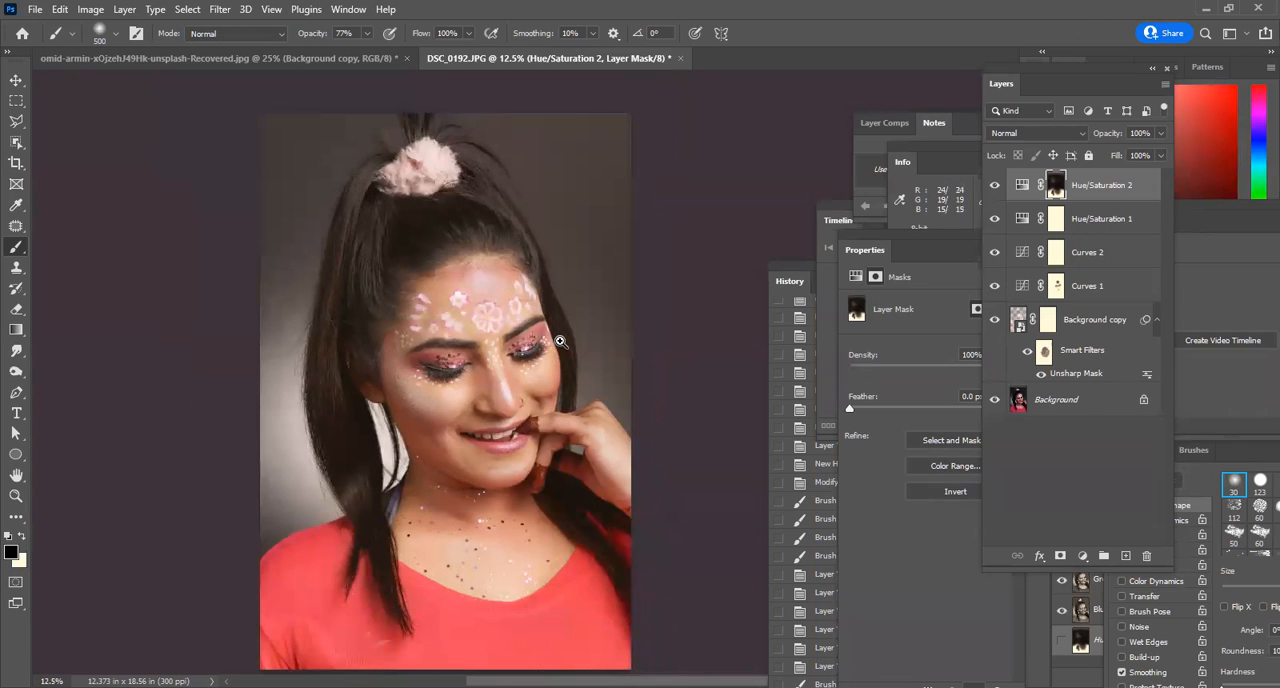
scroll(562, 385, "up", 1)
scroll(566, 390, "up", 1)
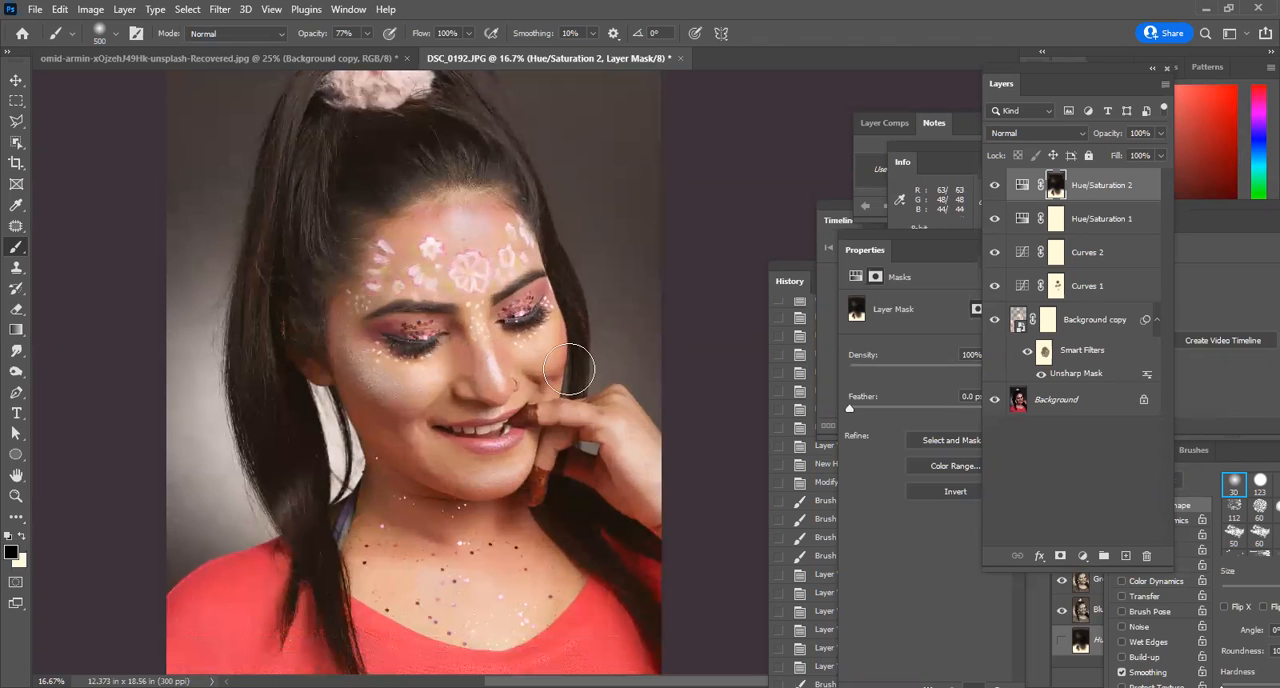
Switch to the omid-armin-xOjzehJ49Hk-unsplash-Recovered.jpg portrait and add an empty layer above Background copy.
left_click(172, 59)
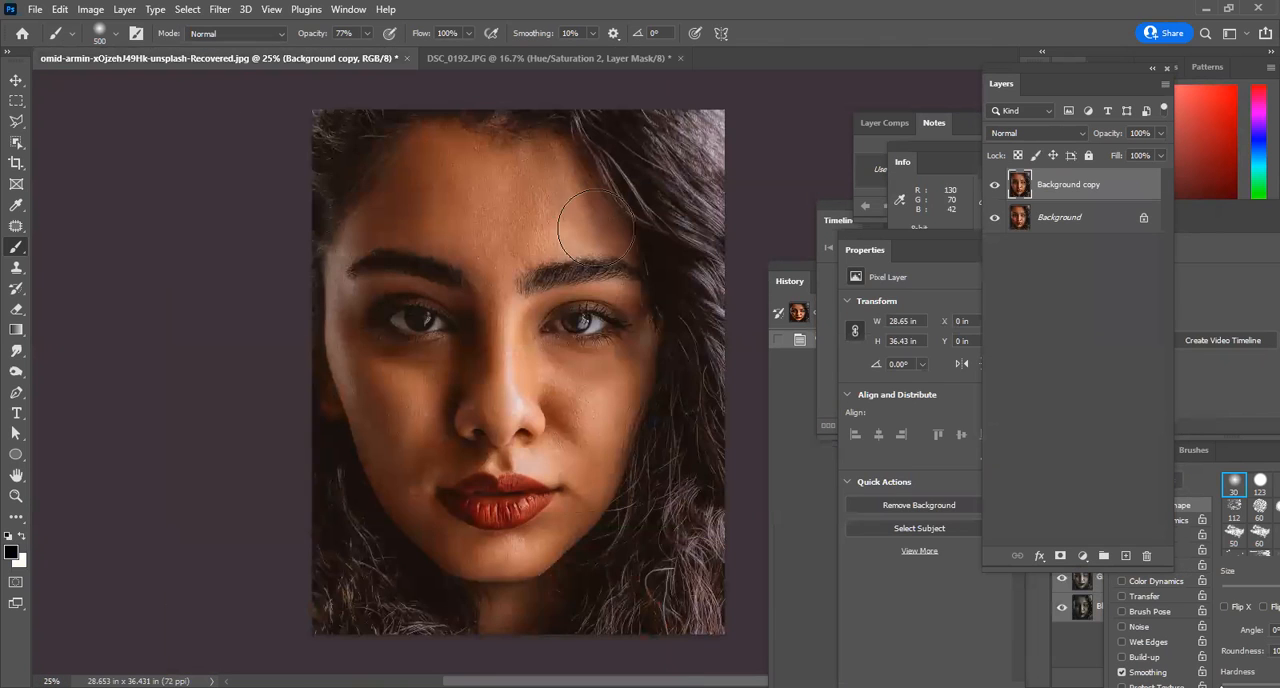
scroll(604, 209, "up", 1)
scroll(586, 223, "down", 1)
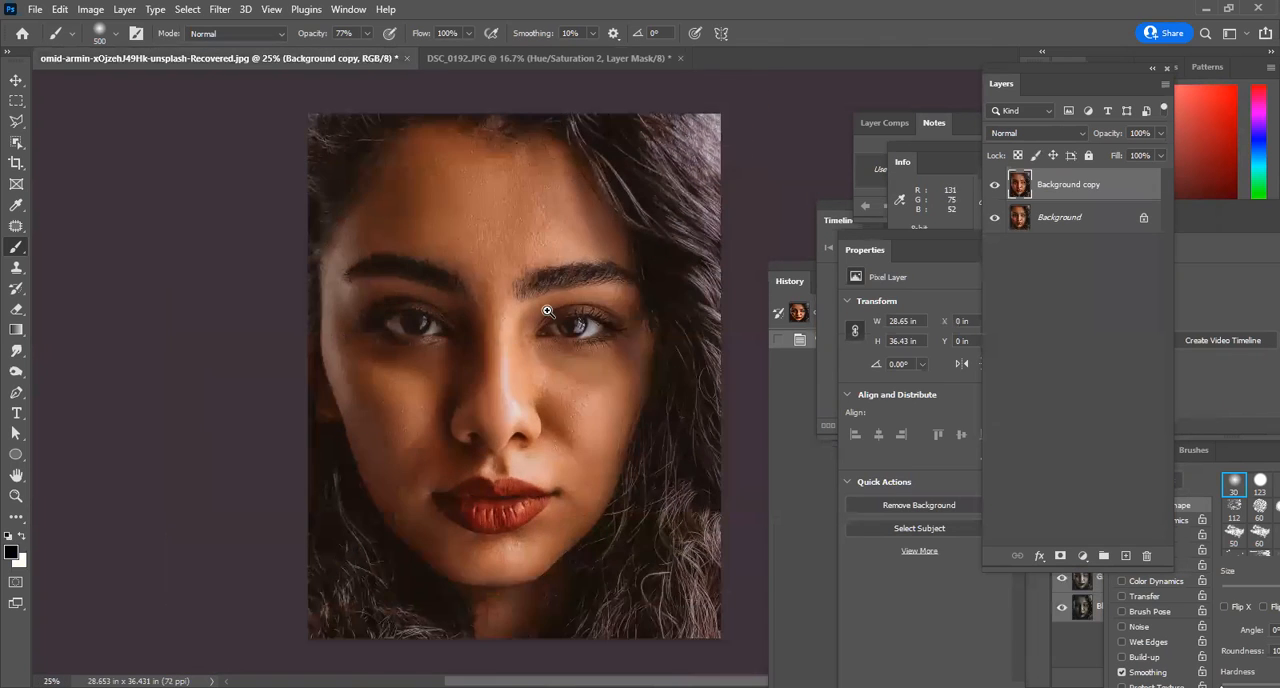
scroll(548, 311, "up", 1)
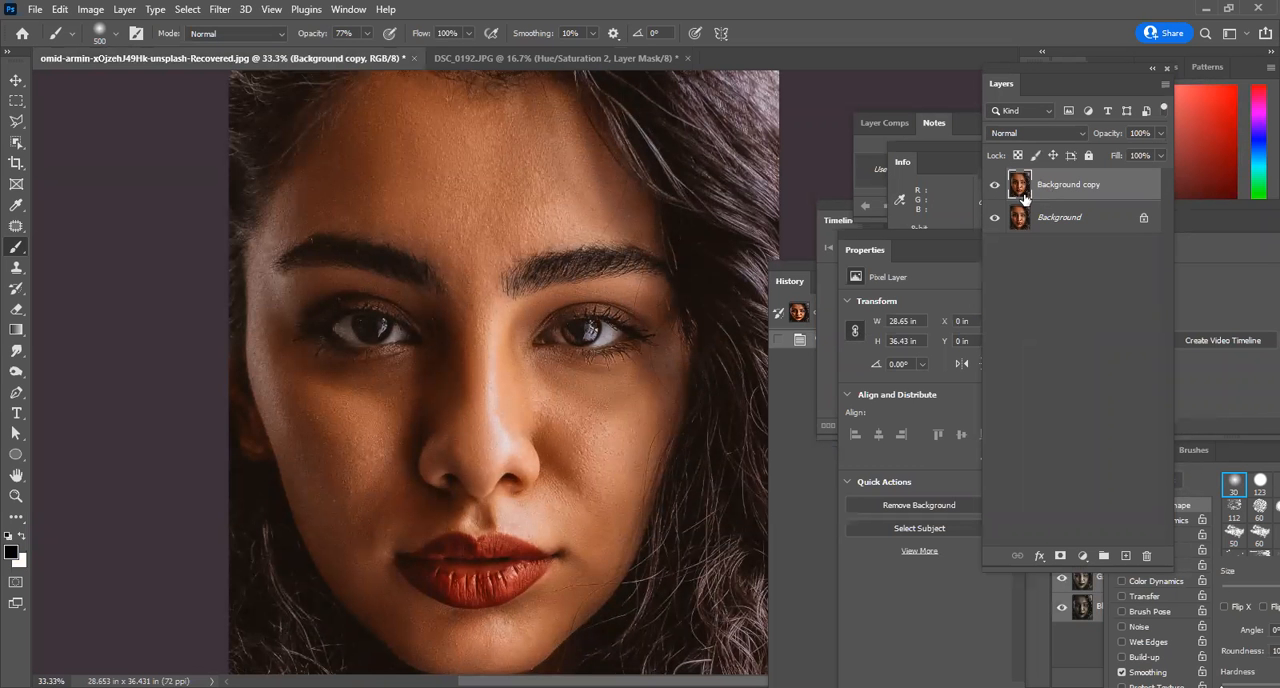
scroll(546, 204, "up", 1)
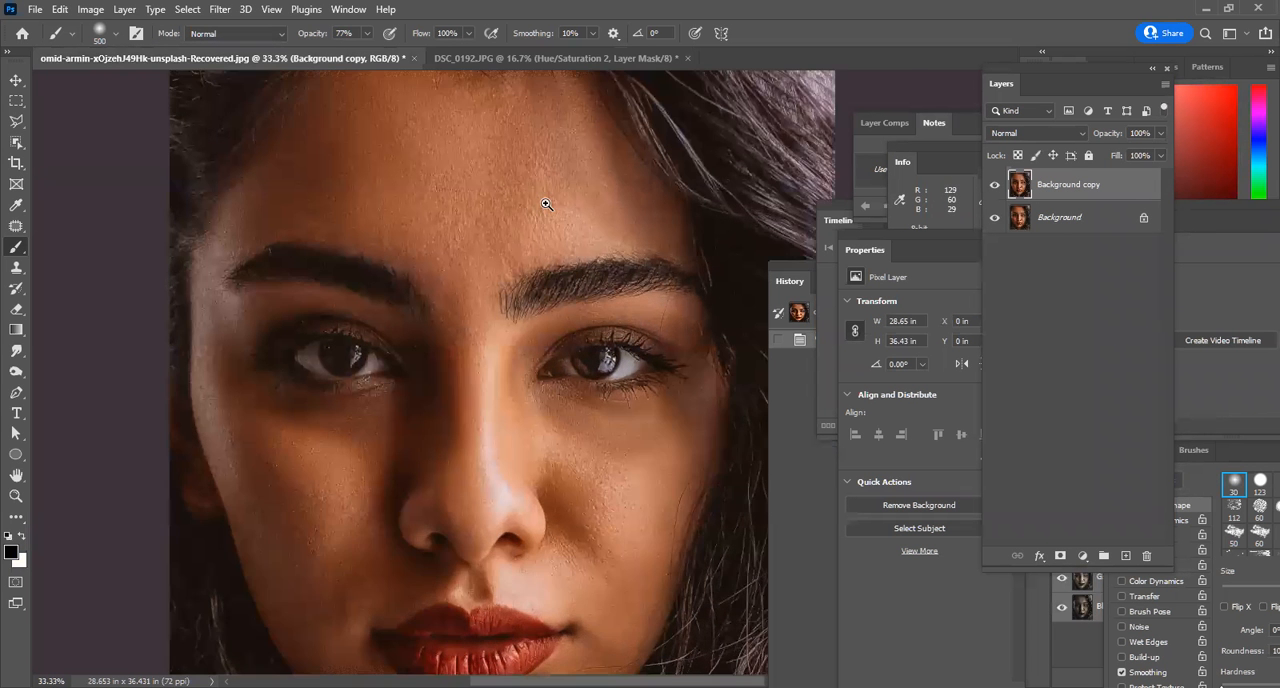
scroll(546, 204, "up", 1)
scroll(540, 217, "down", 2)
left_click_drag(557, 246, 539, 226)
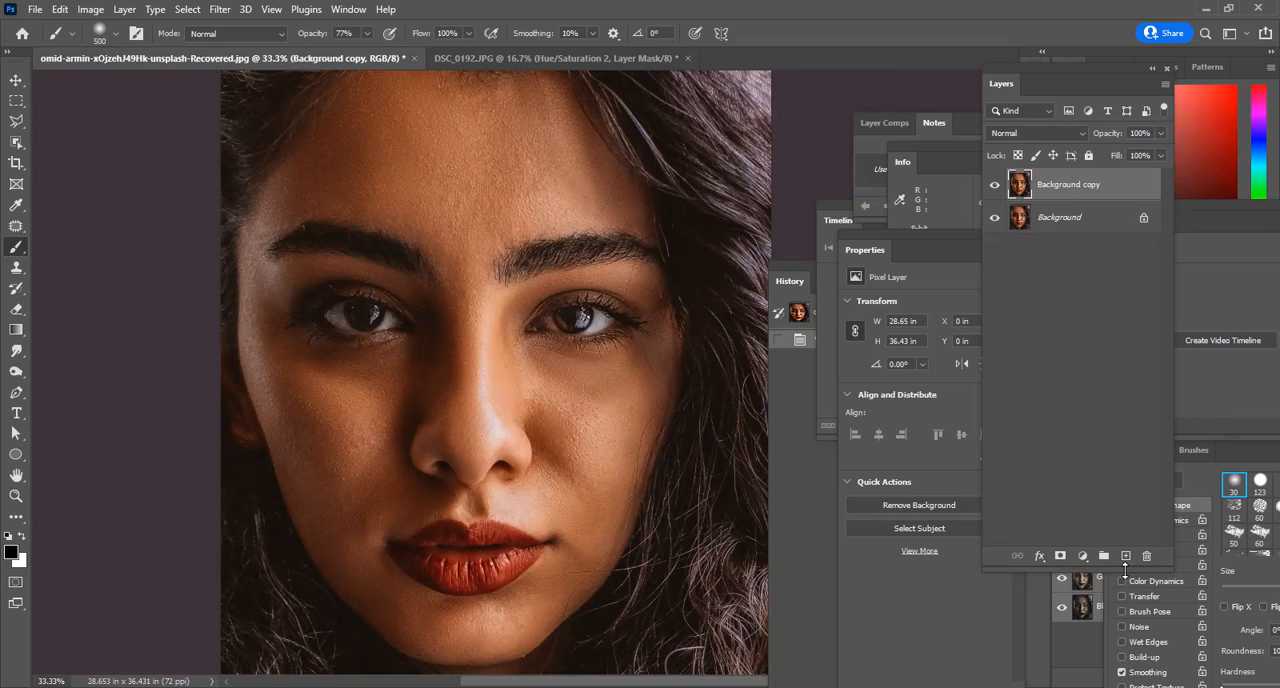
left_click(1124, 556)
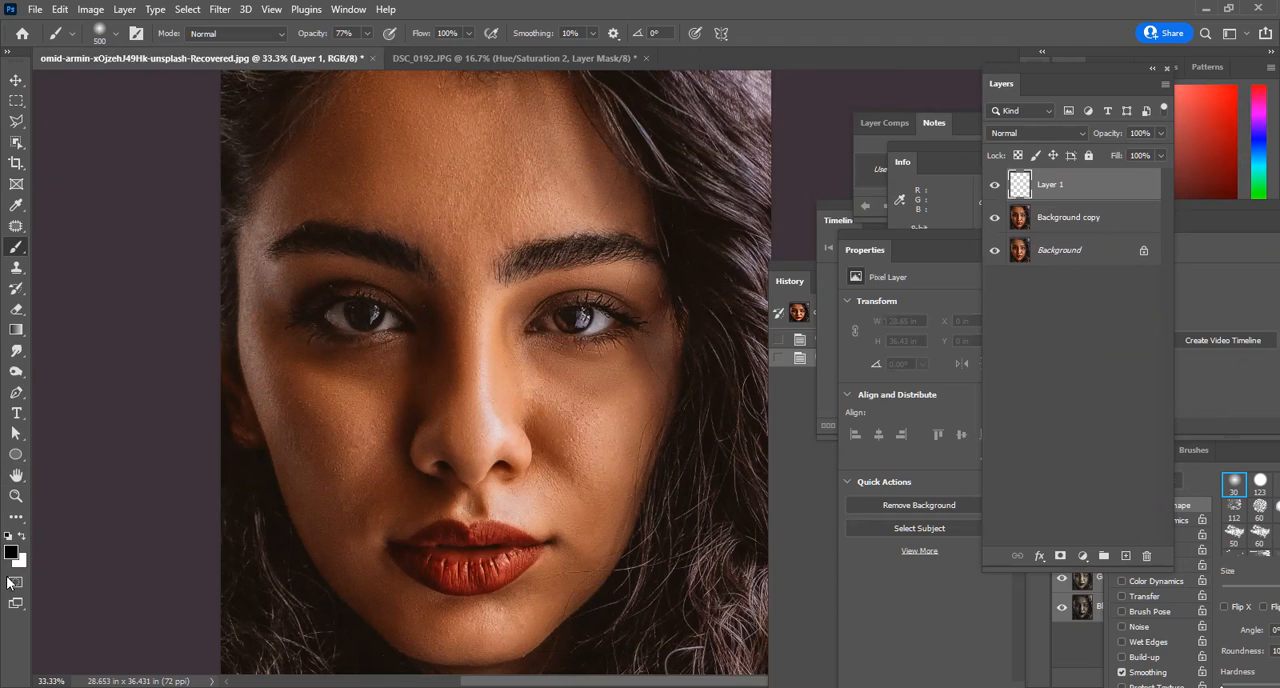
Paint soft white patches on the forehead and both cheeks with a 400 brush and on the chin with a 250 brush.
left_click(20, 537)
key("bracketleft")
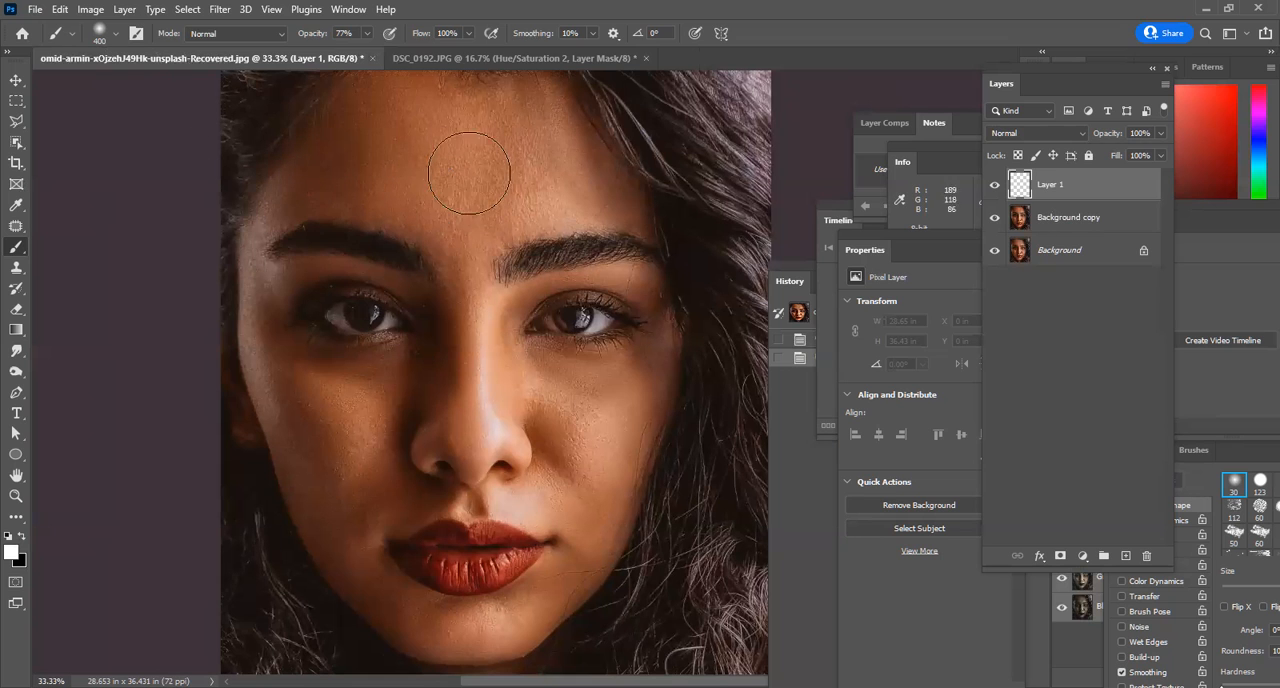
left_click_drag(448, 162, 530, 160)
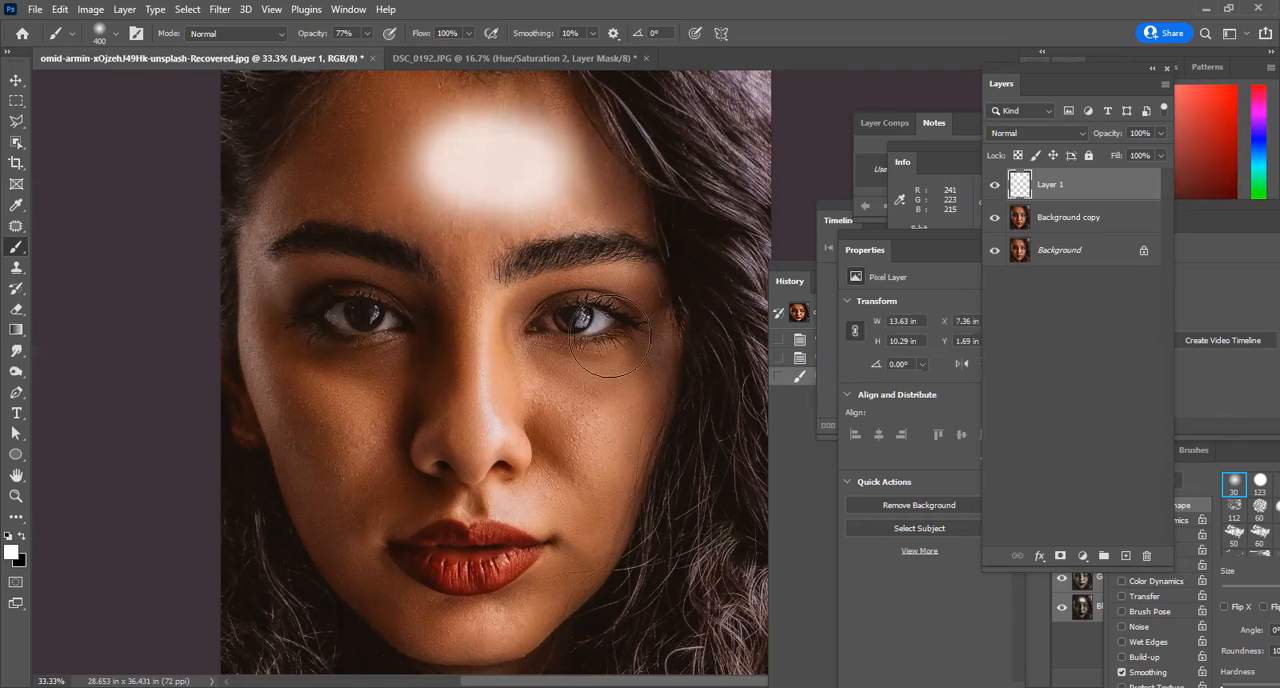
left_click_drag(566, 406, 592, 440)
left_click_drag(337, 400, 334, 457)
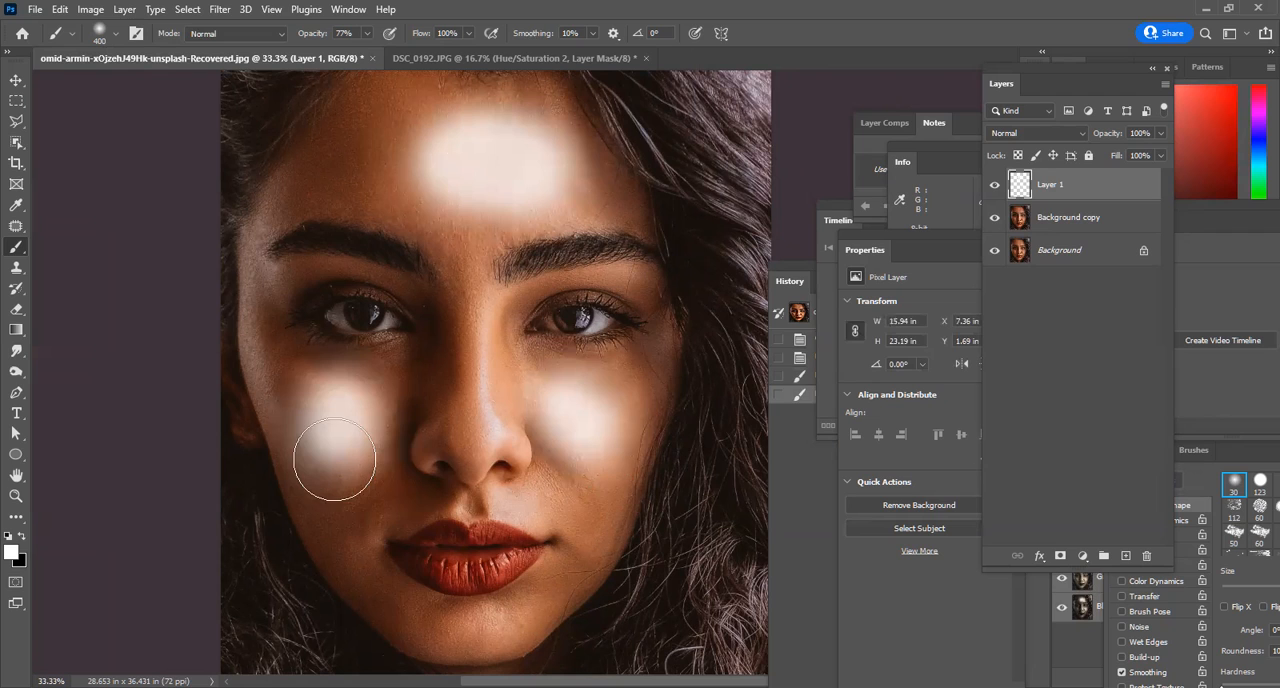
key("bracketleft")
key("bracketleft")
left_click_drag(468, 620, 482, 628)
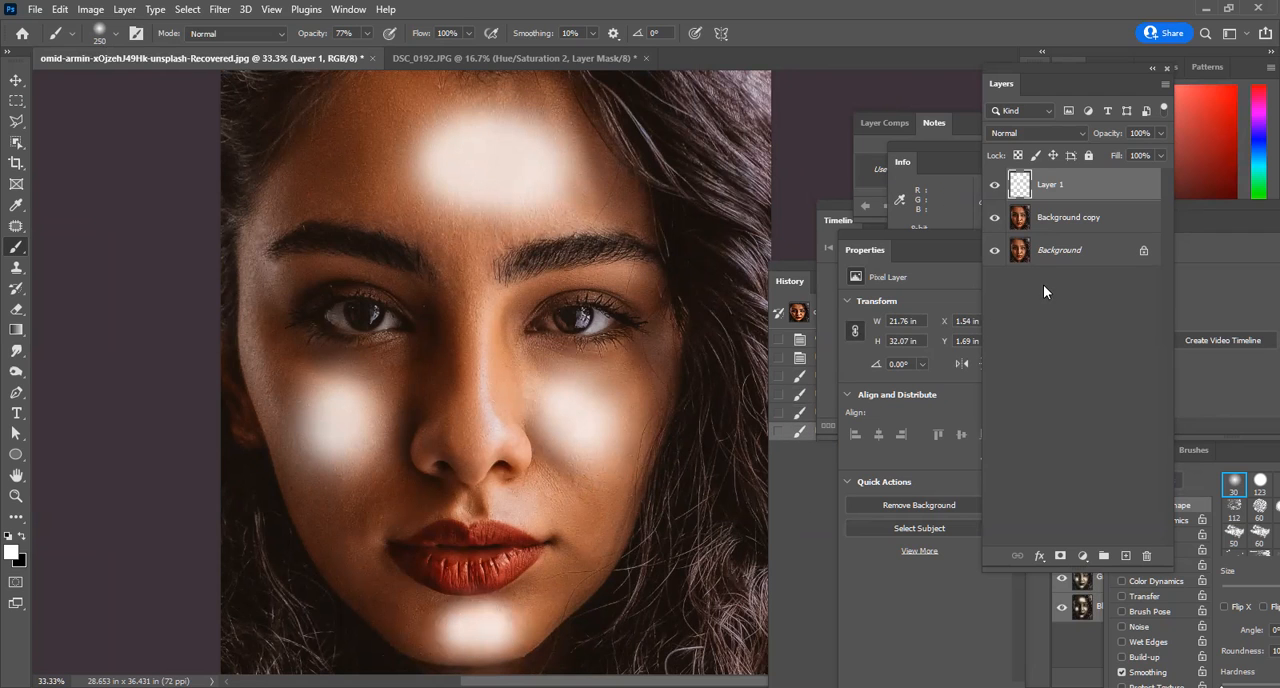
Set the fill of the layer with the white highlight patches to 57%.
left_click(1160, 155)
left_click_drag(1127, 180, 1125, 174)
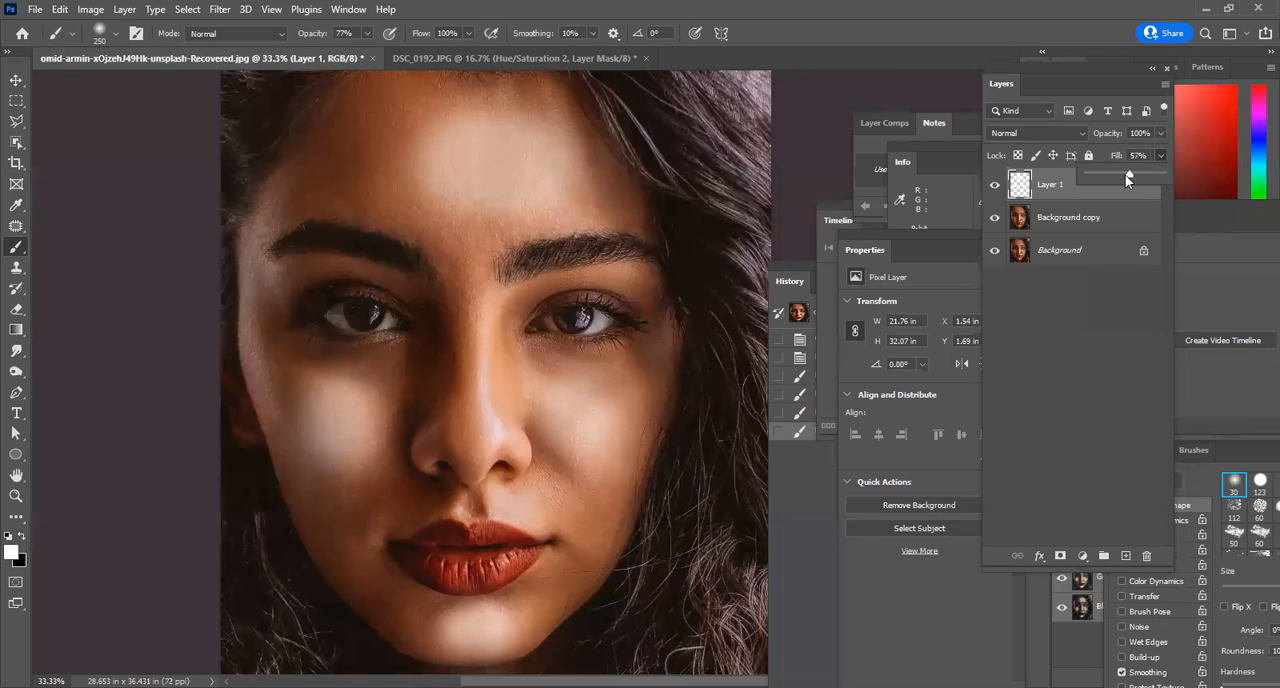
Set the white highlight layer's blend mode to Overlay and open its blending options.
left_click(1040, 136)
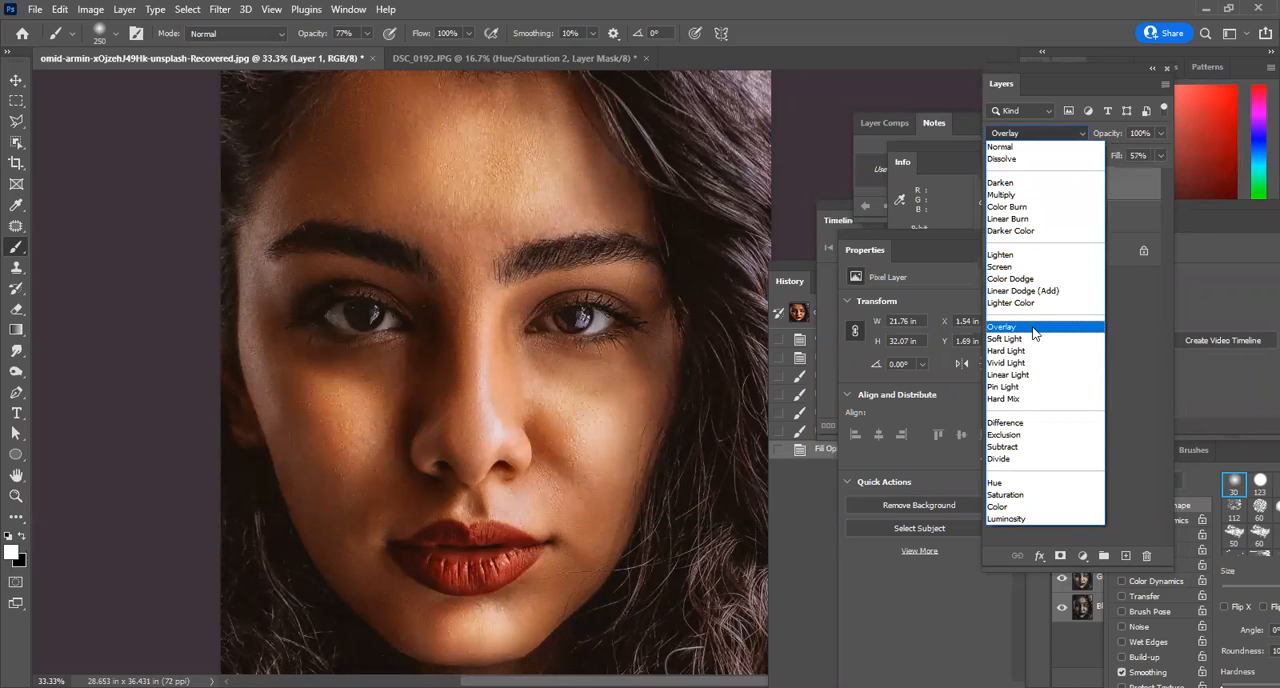
left_click(1035, 330)
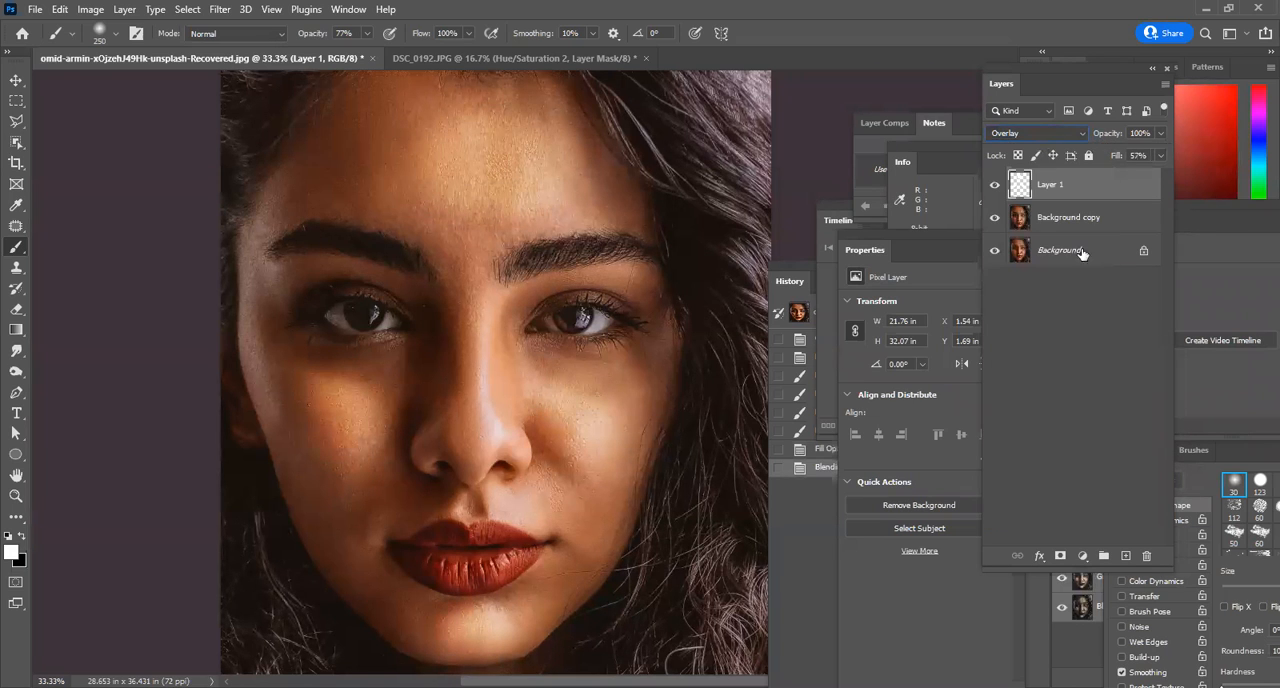
double_click(1137, 184)
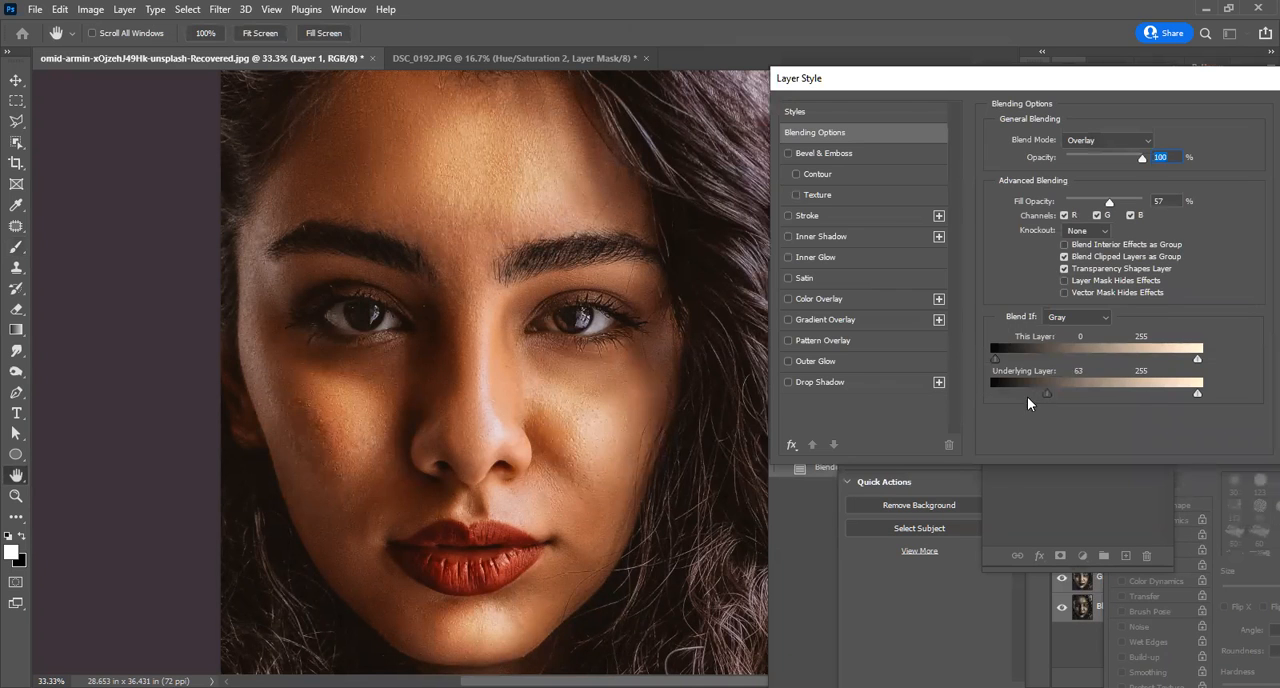
Try different Blend If limits for This Layer and Underlying Layer, then return both ranges to 0 and 255.
left_click_drag(1037, 393, 995, 393)
left_click_drag(1192, 394, 1255, 397)
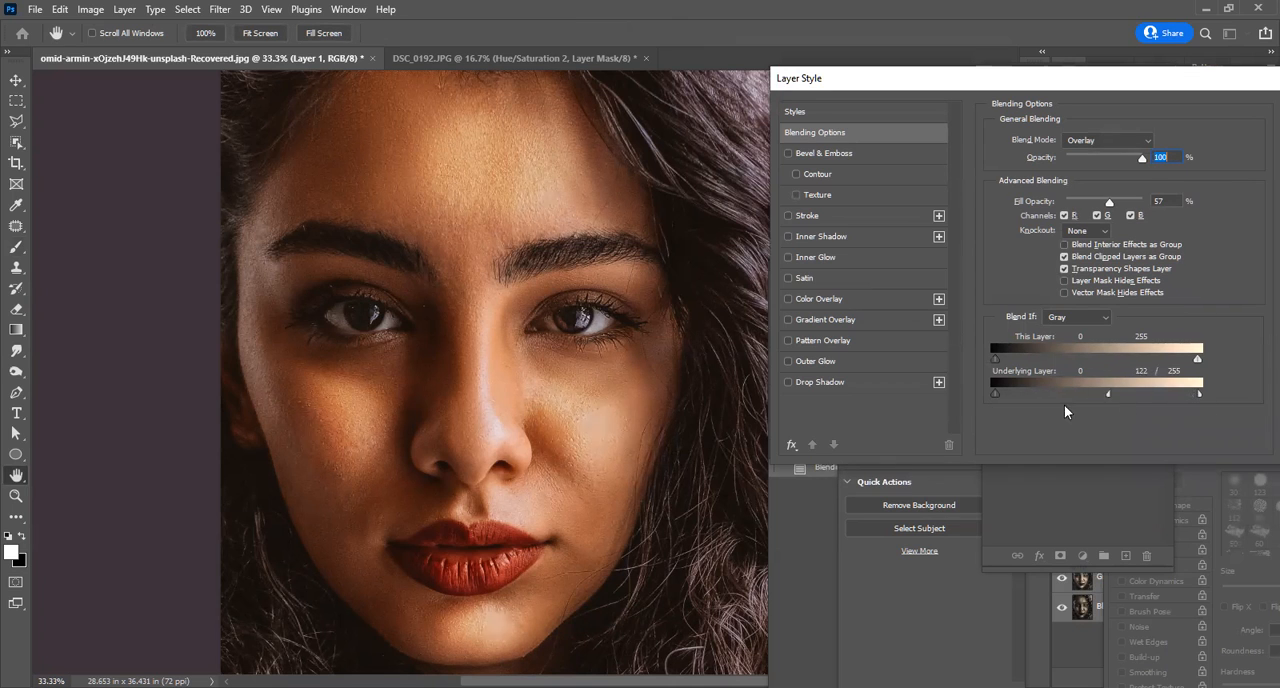
left_click_drag(1108, 409, 1049, 423)
left_click_drag(1196, 359, 1096, 360)
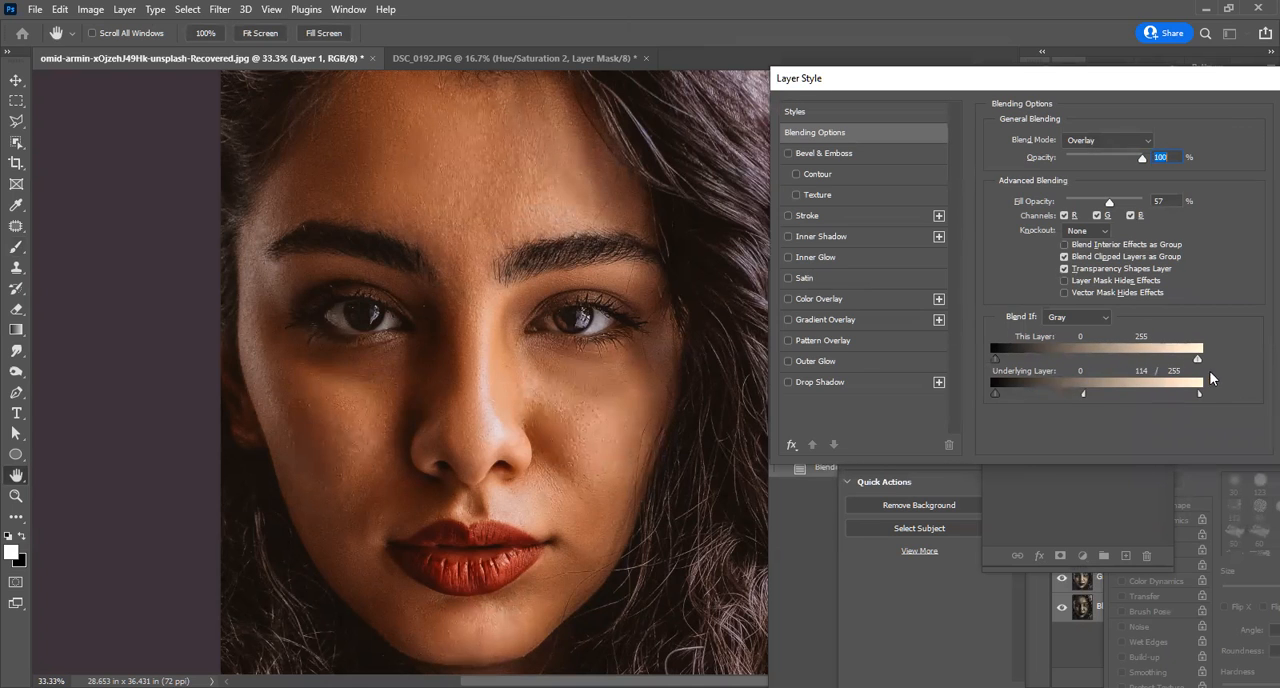
mouse_move(995, 358)
left_mouse_down()
mouse_move(1052, 365)
mouse_move(934, 380)
left_mouse_up()
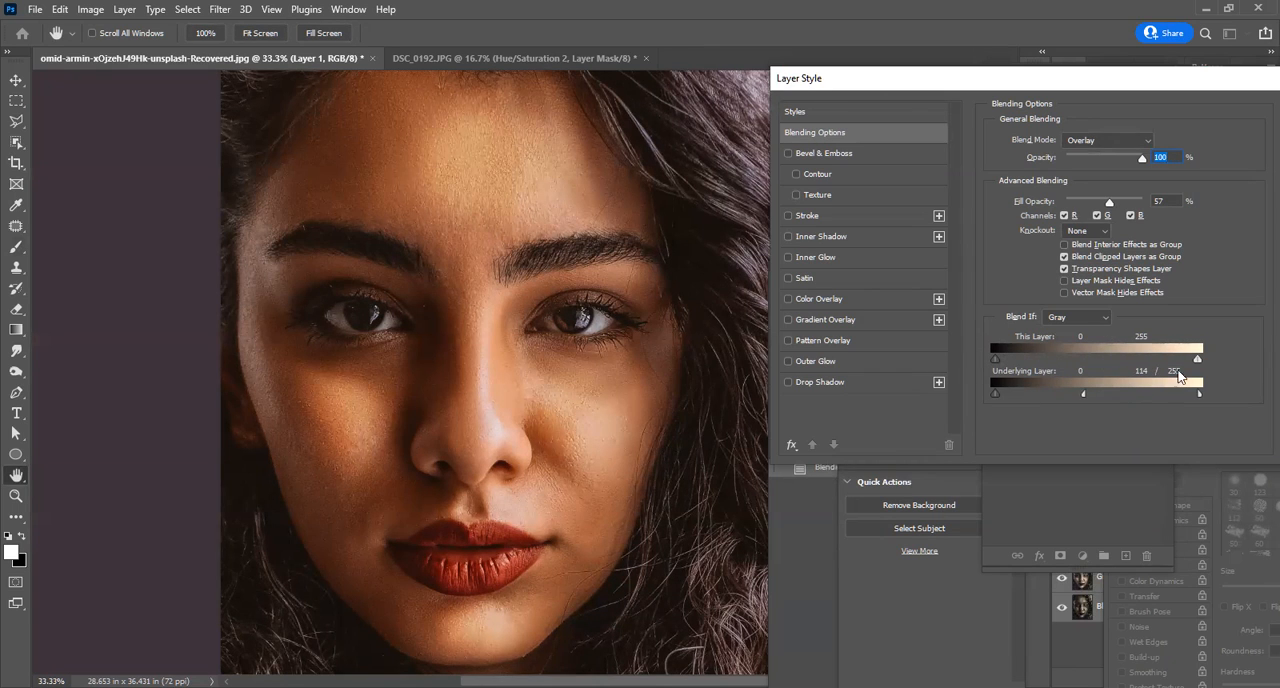
left_click_drag(1155, 367, 1205, 375)
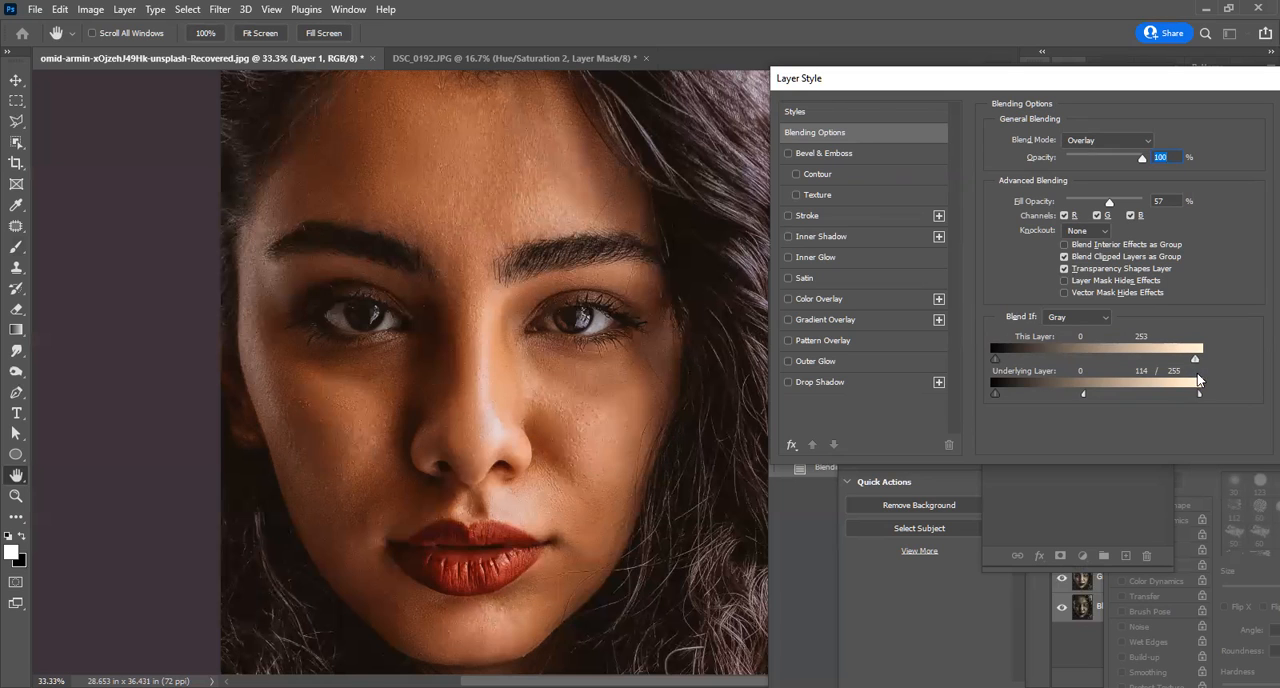
left_click_drag(1092, 396, 1028, 411)
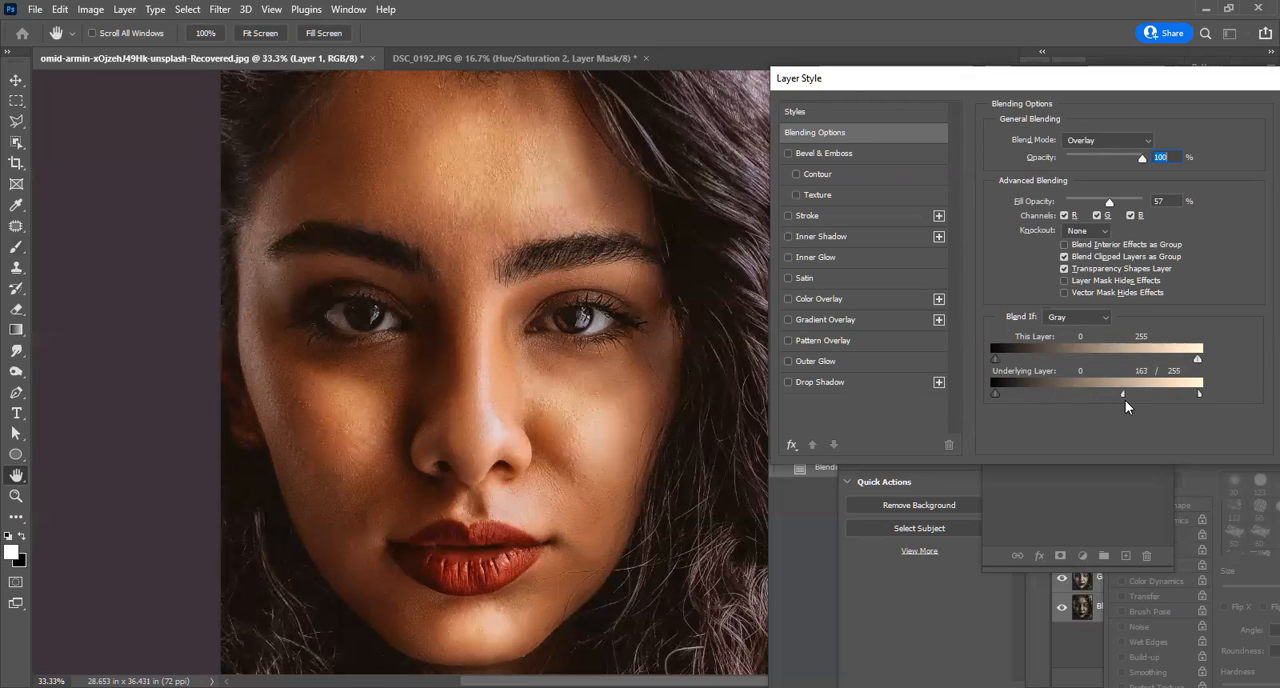
left_click_drag(1199, 396, 1059, 417)
left_click_drag(1191, 402, 1205, 409)
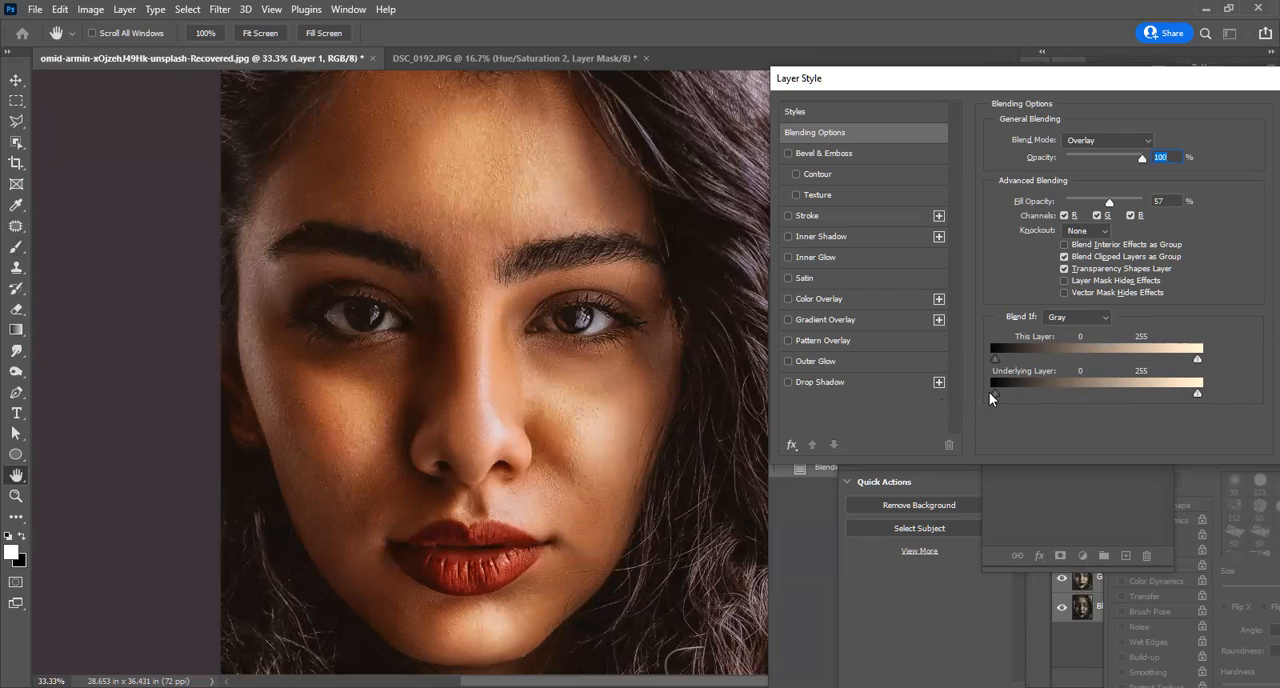
left_click_drag(1024, 394, 973, 408)
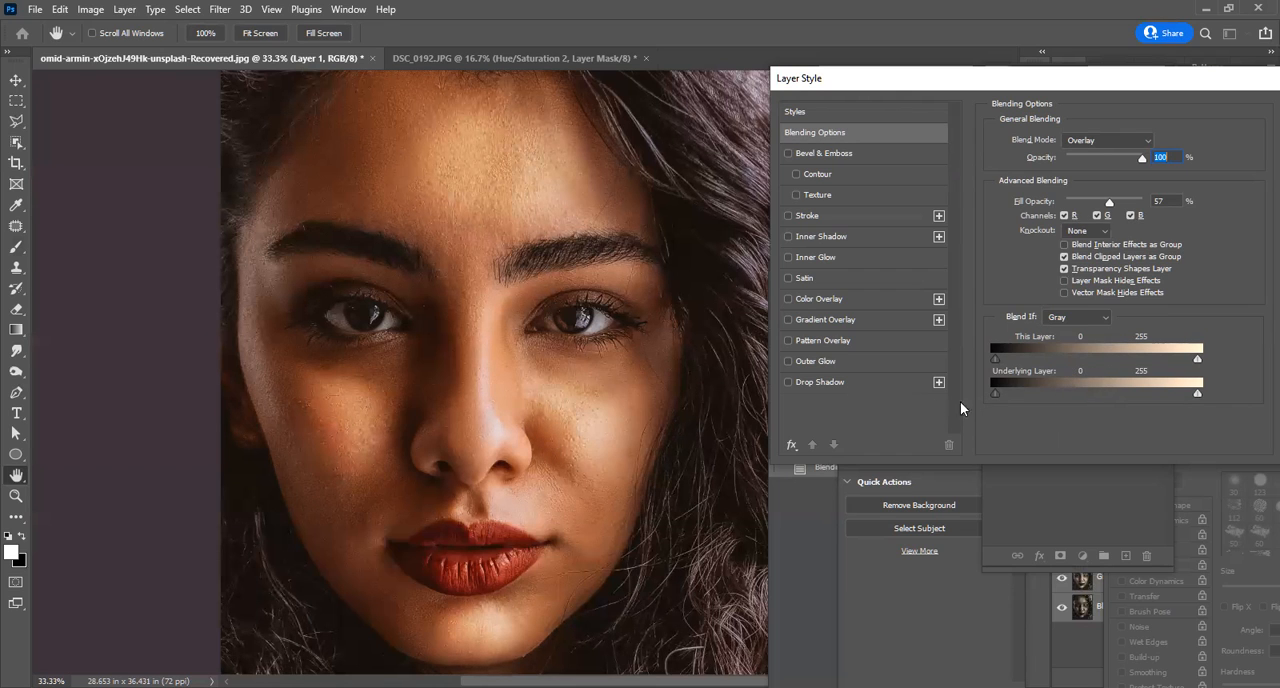
Split the Blend If white limits to 251/255 for This Layer and 164/255 for Underlying Layer, and apply the blending options.
left_click_drag(1129, 397, 1146, 396)
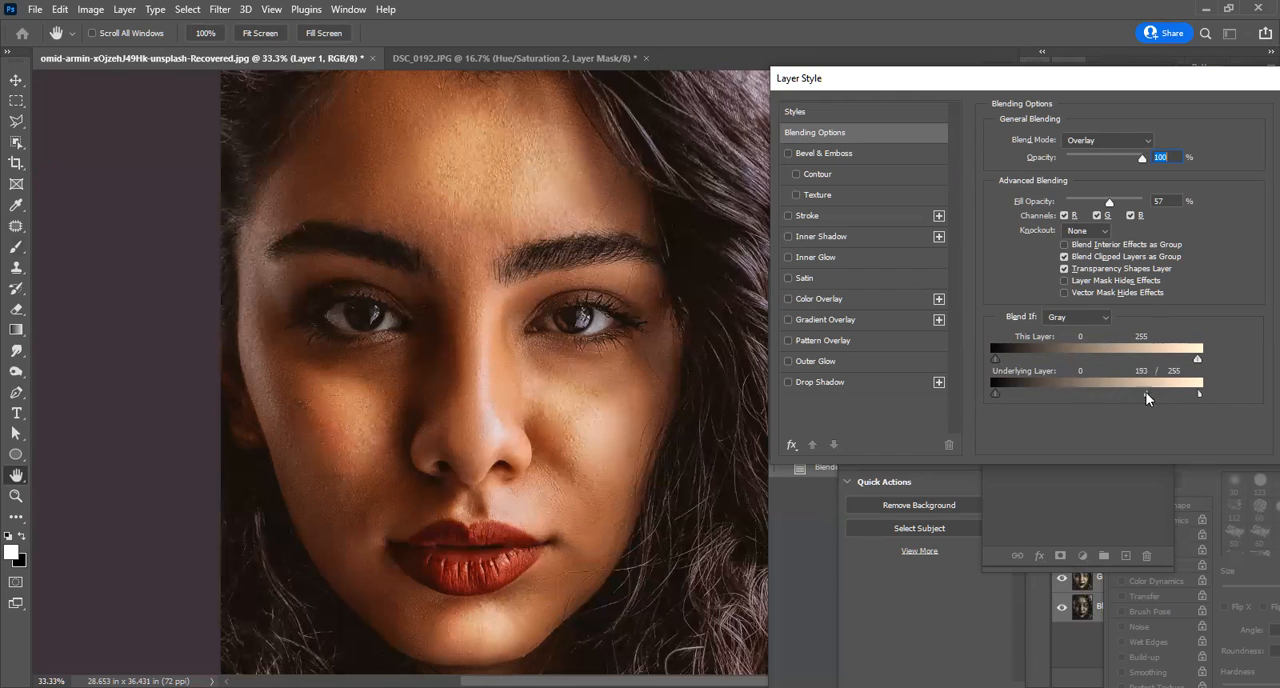
mouse_move(1197, 358)
left_mouse_down()
mouse_move(1137, 366)
mouse_move(1196, 373)
left_mouse_up()
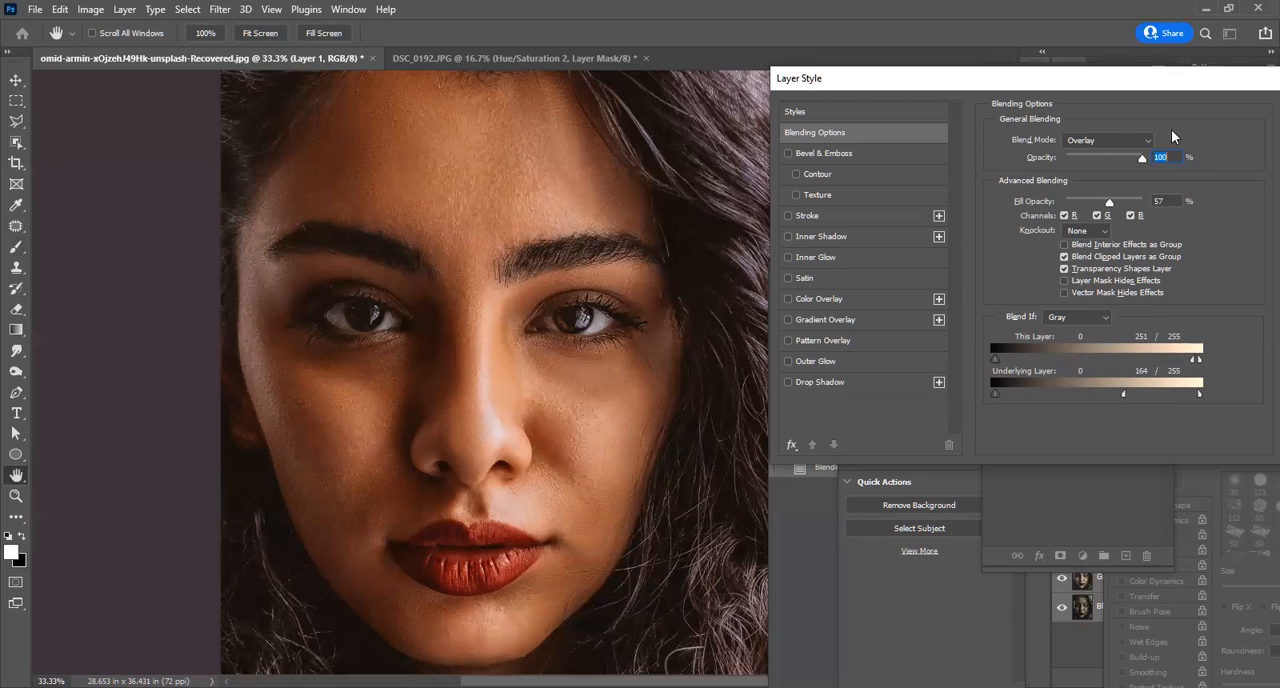
left_click_drag(1145, 86, 913, 151)
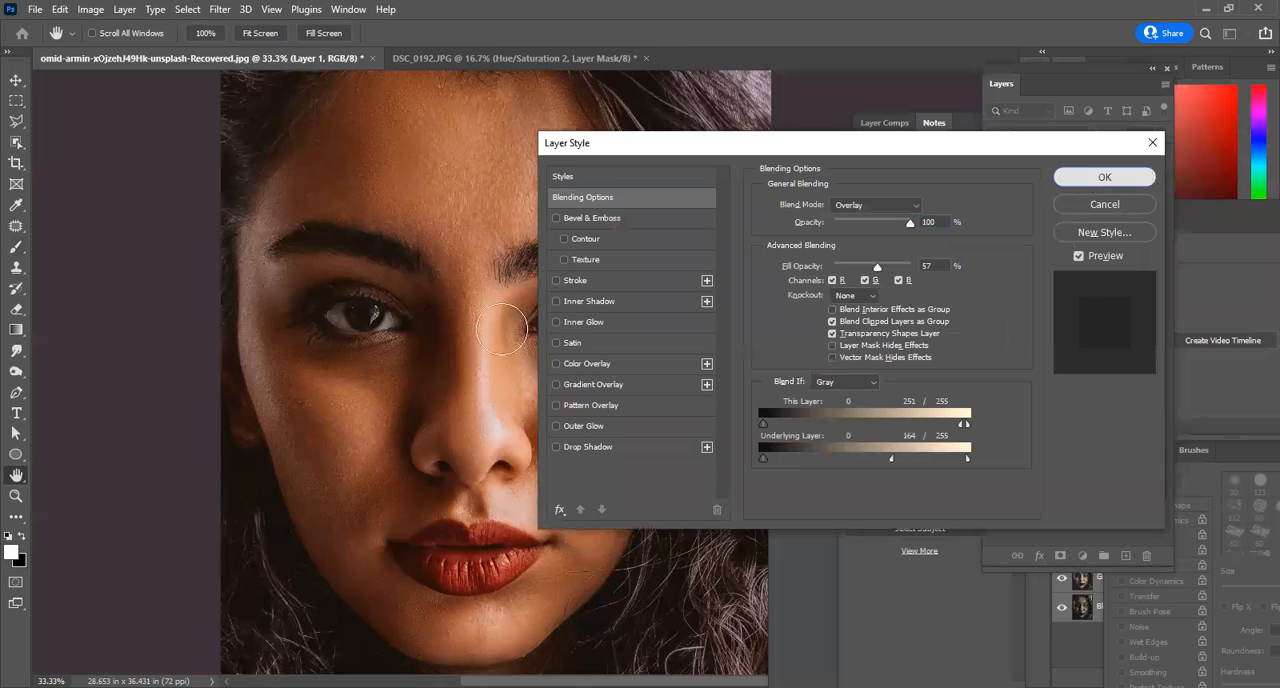
left_click(1105, 177)
Compare the whole portrait with and without the white highlight layer, leaving the layer visible.
scroll(501, 329, "down", 2)
scroll(527, 265, "up", 1)
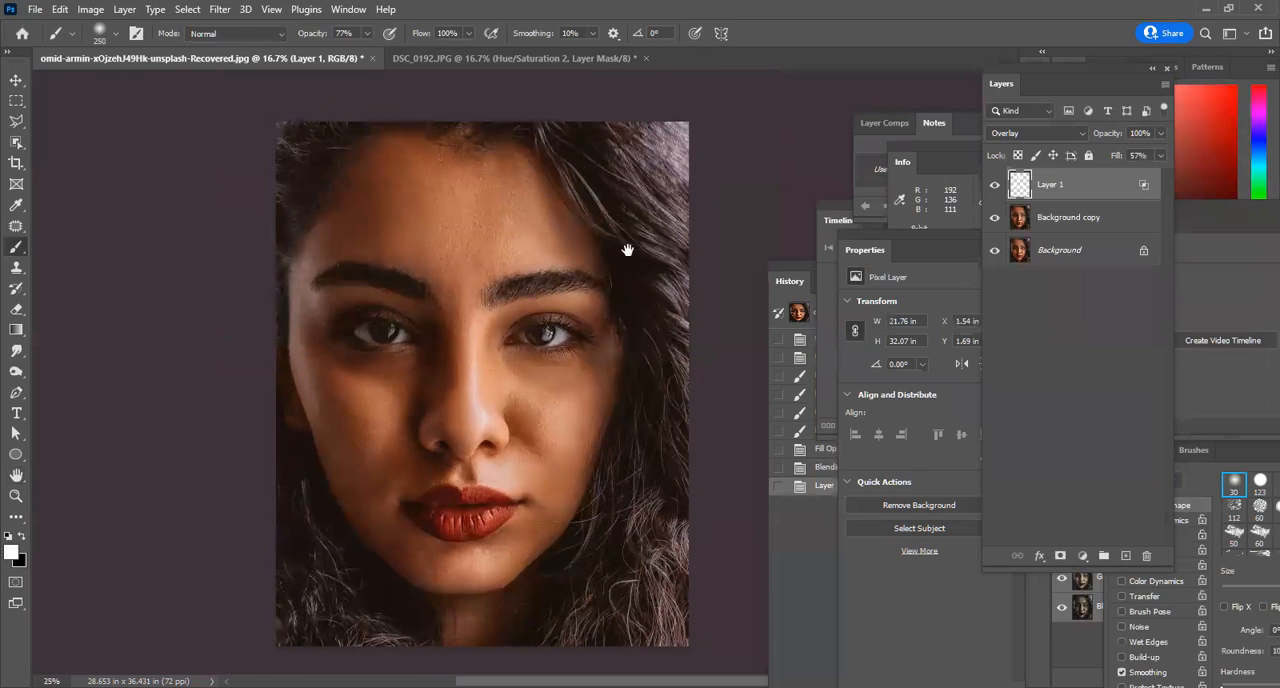
left_click(994, 190)
left_click(994, 190)
left_click(994, 190)
left_click(994, 190)
left_click(994, 190)
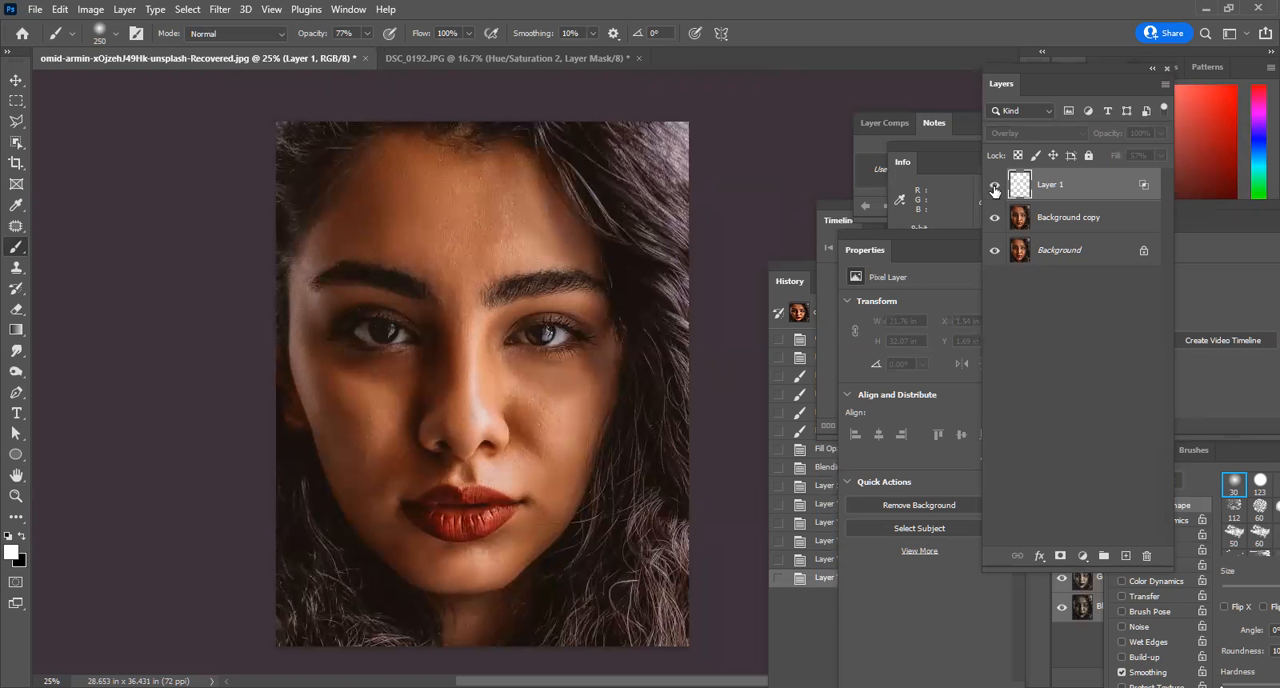
left_click(994, 190)
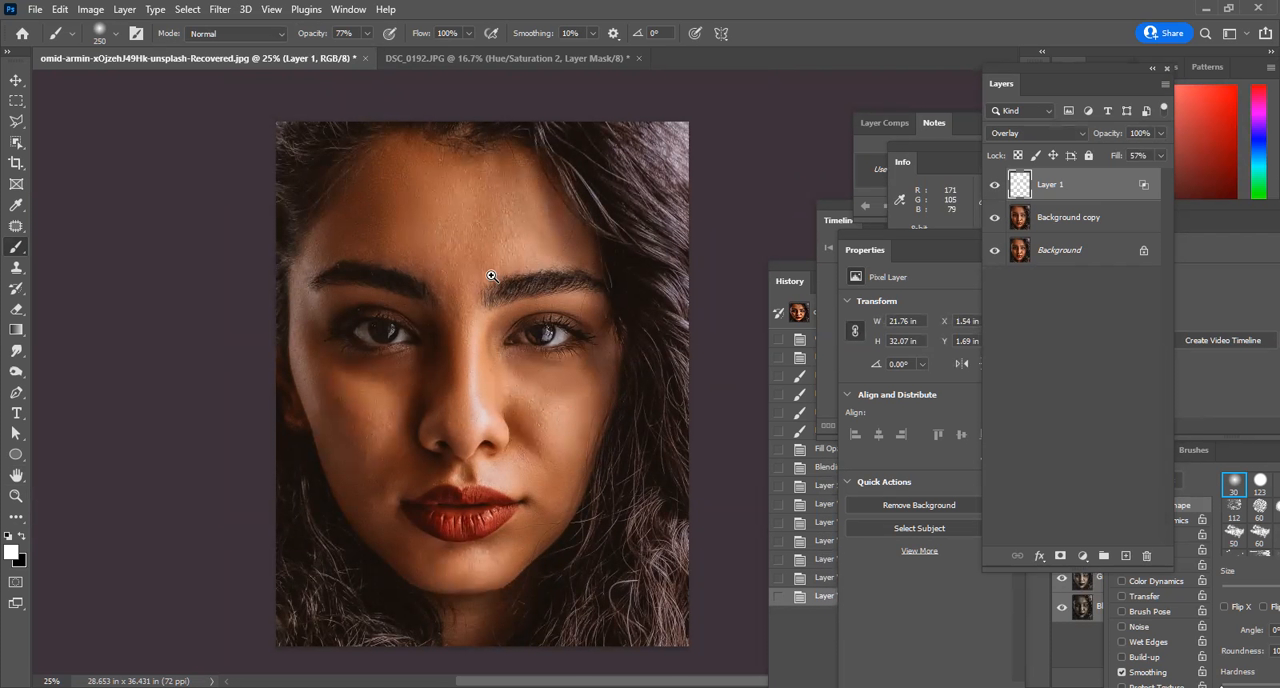
Add a new empty layer above Layer 1.
scroll(494, 277, "up", 1)
left_click_drag(586, 345, 610, 272)
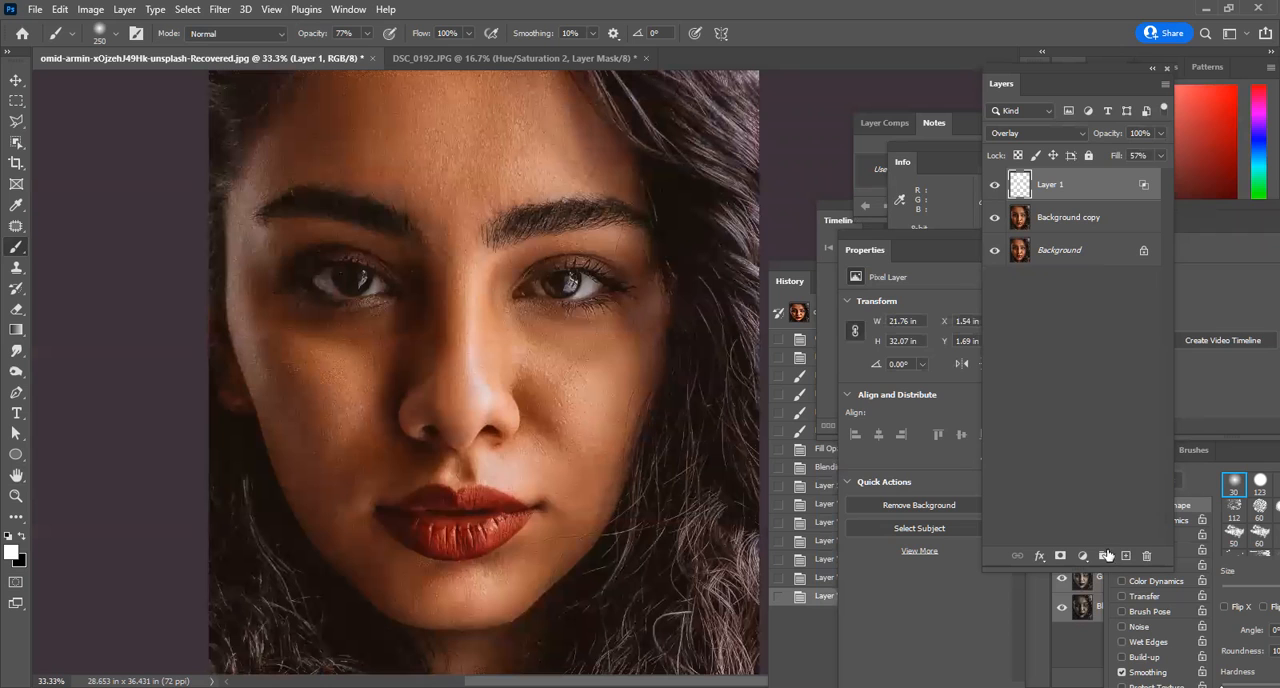
left_click(1125, 557)
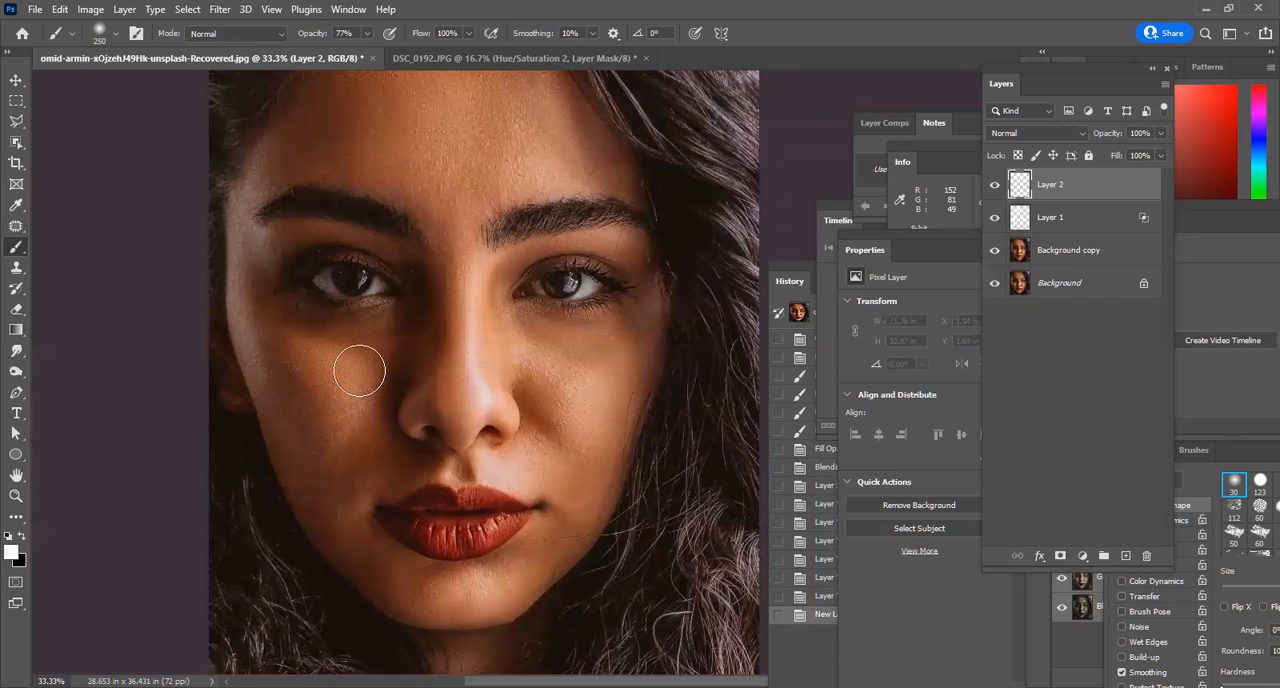
Try a #f10e0e red brush stroke on the cheek and undo it.
left_click(10, 556)
left_click(980, 320)
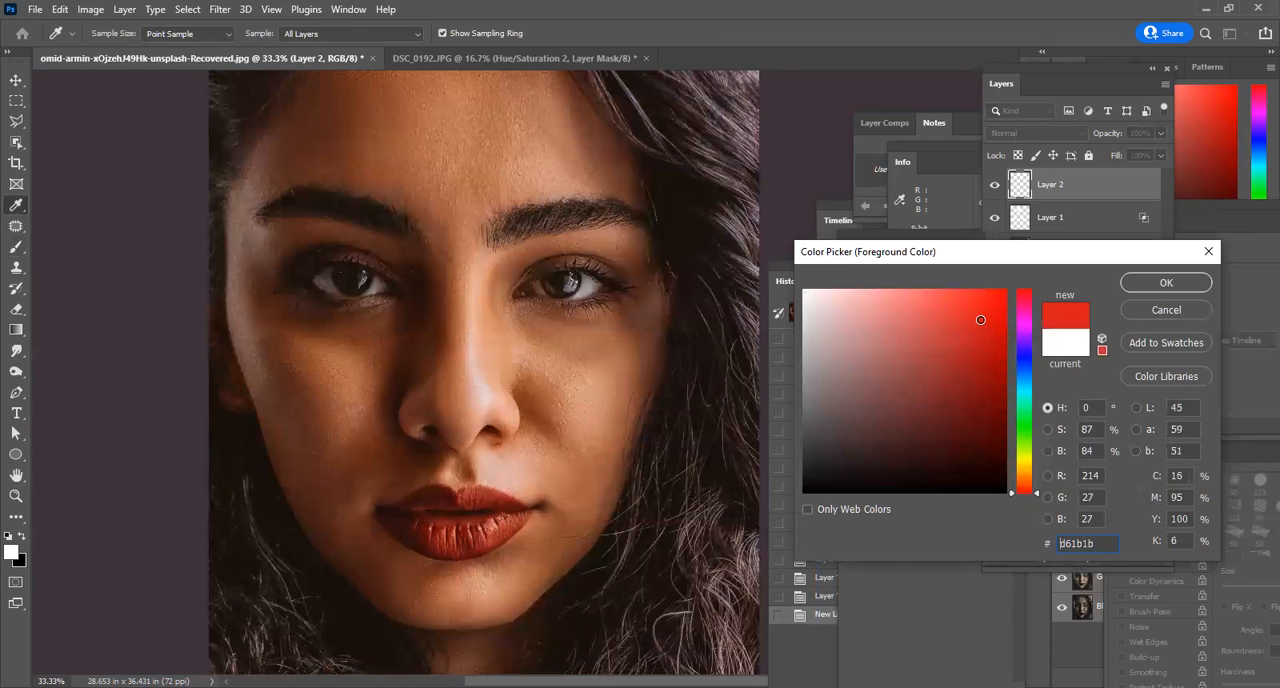
left_click(1166, 282)
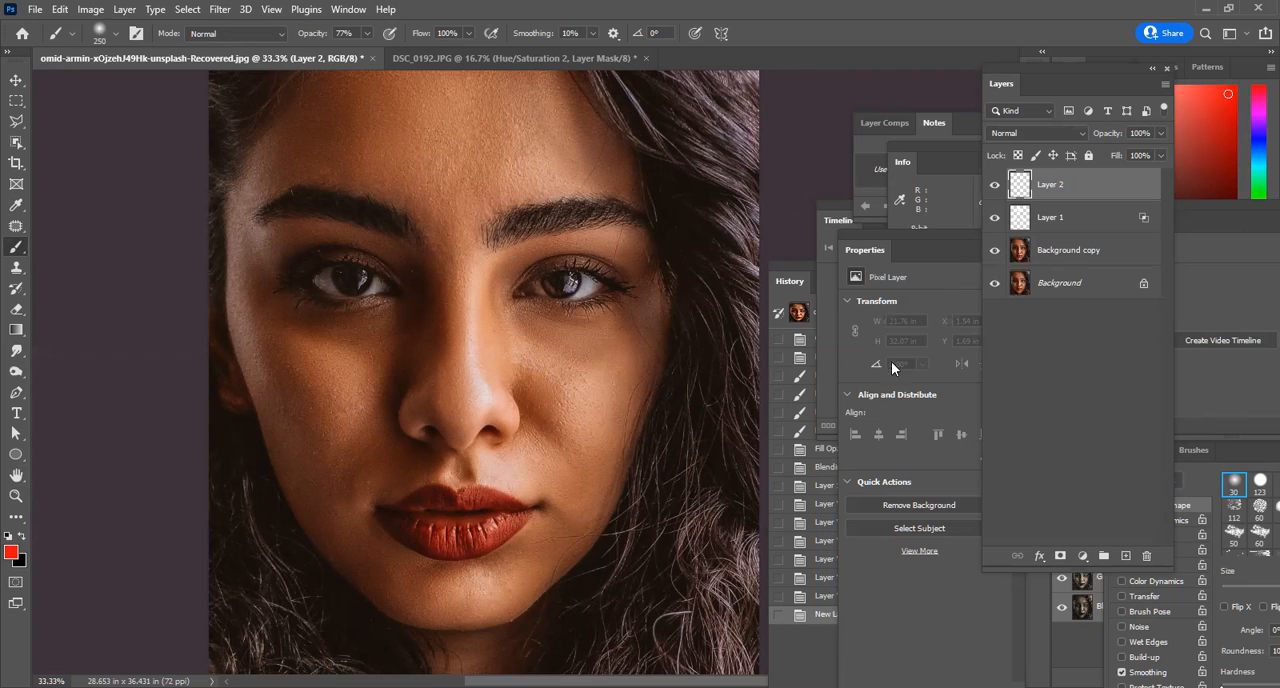
mouse_move(569, 356)
left_mouse_down()
mouse_move(601, 391)
mouse_move(603, 422)
left_mouse_up()
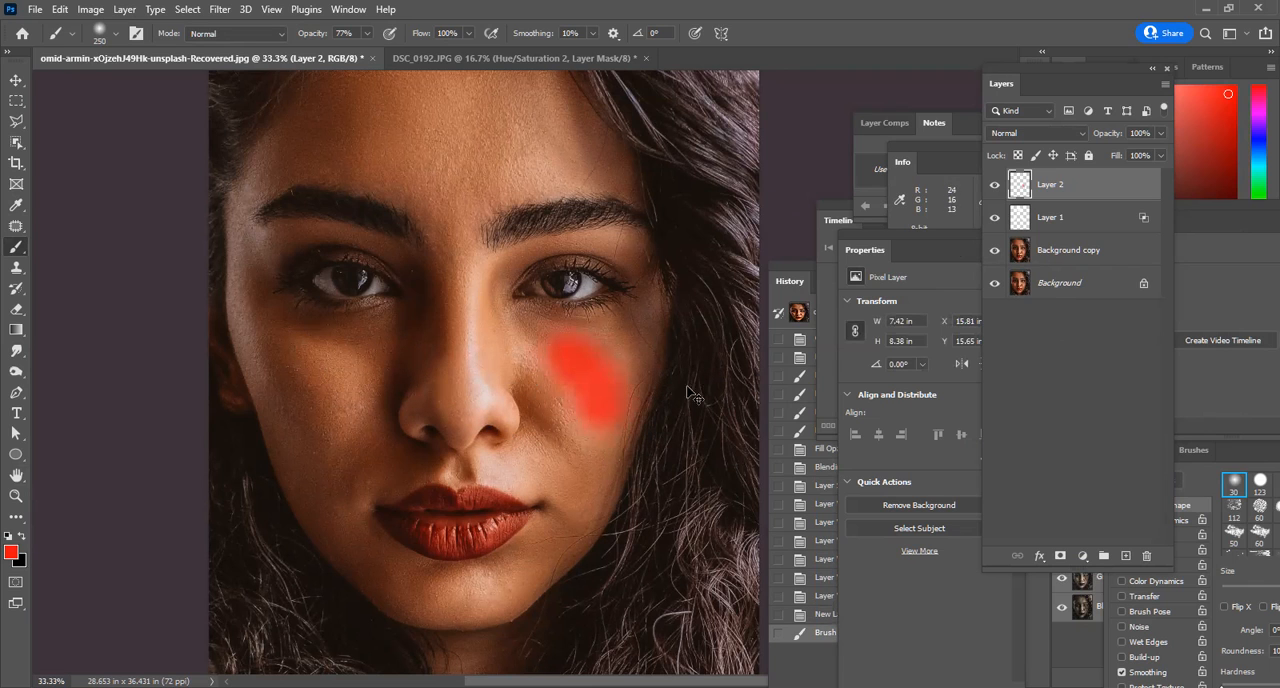
key("ctrl+z")
Set the foreground colour to pink #f10e99 and dab soft patches on the forehead and both cheeks with a 500 brush.
left_click(12, 552)
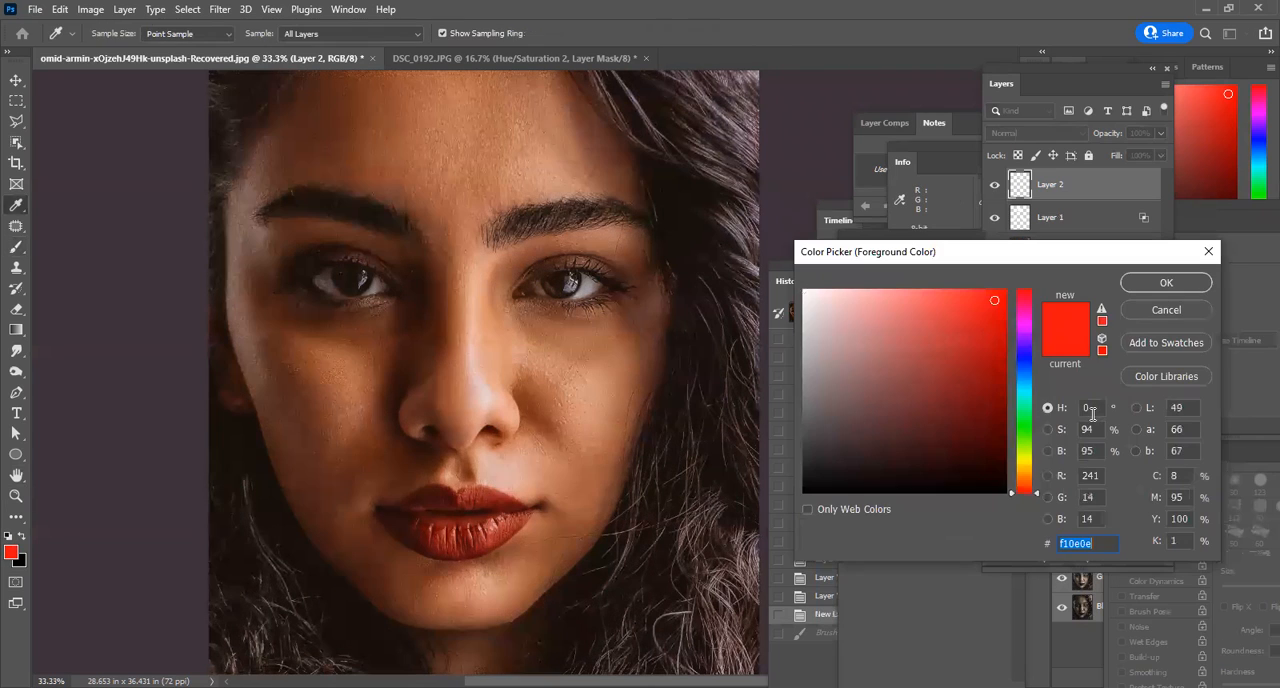
left_click(1024, 316)
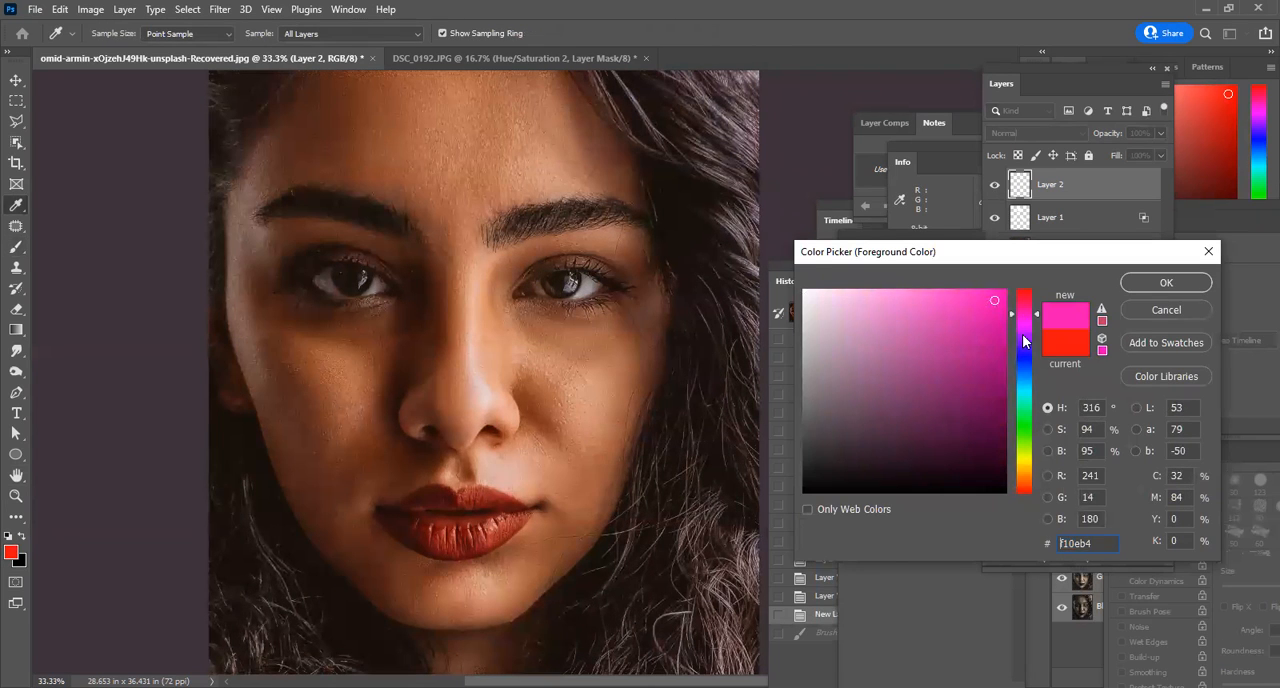
left_click(1158, 285)
key("bracketright")
key("bracketright")
key("bracketright")
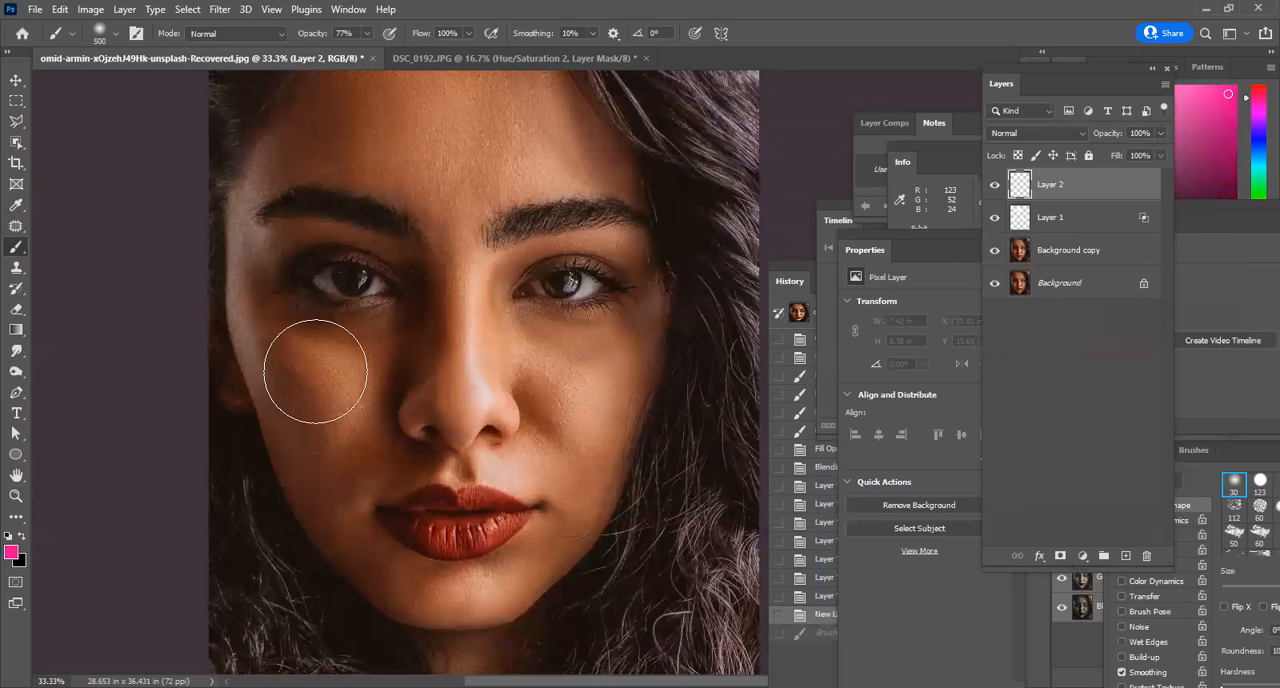
left_click(317, 368)
left_click(427, 125)
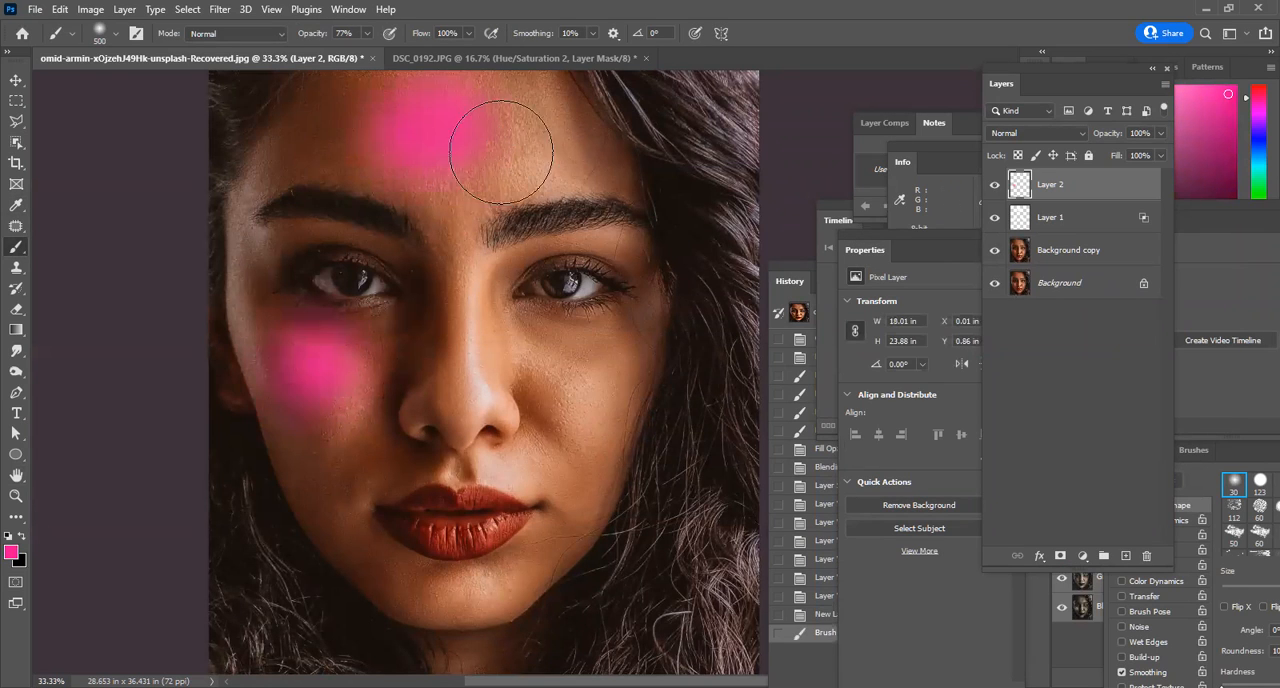
left_click(557, 385)
Dab pink on the chin, undo it, and repaint a smaller patch there with a 250 brush.
left_click(468, 577)
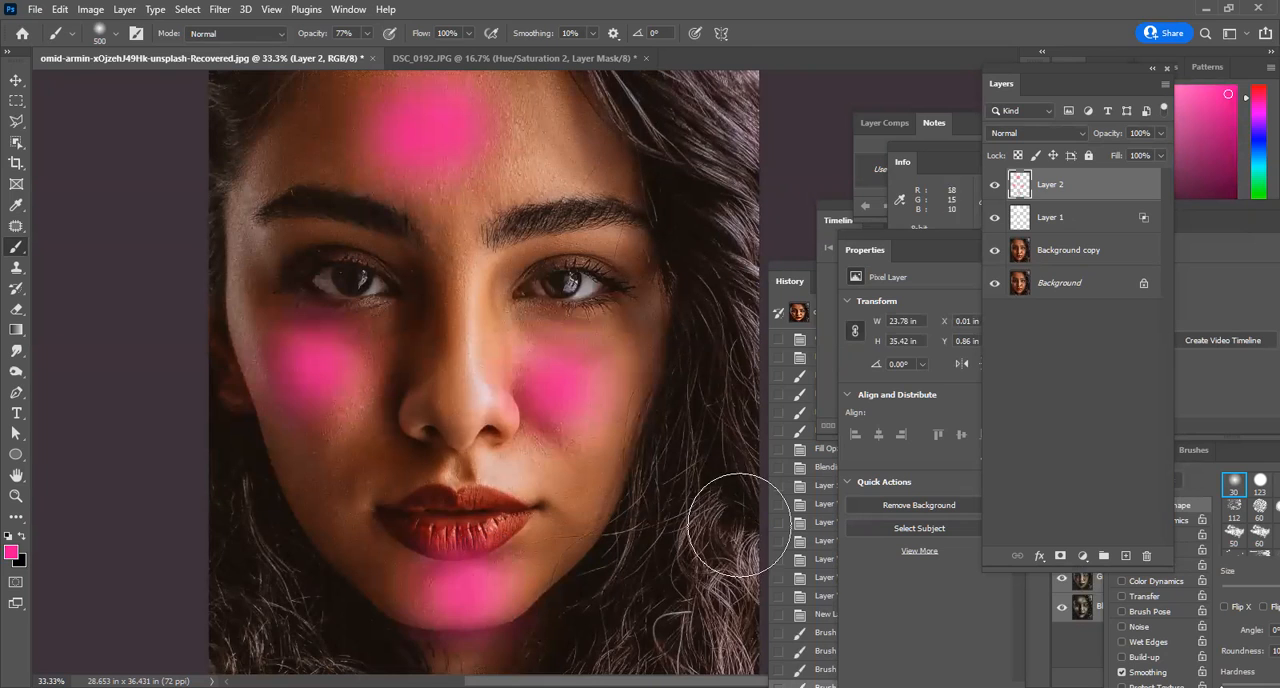
key("ctrl+z")
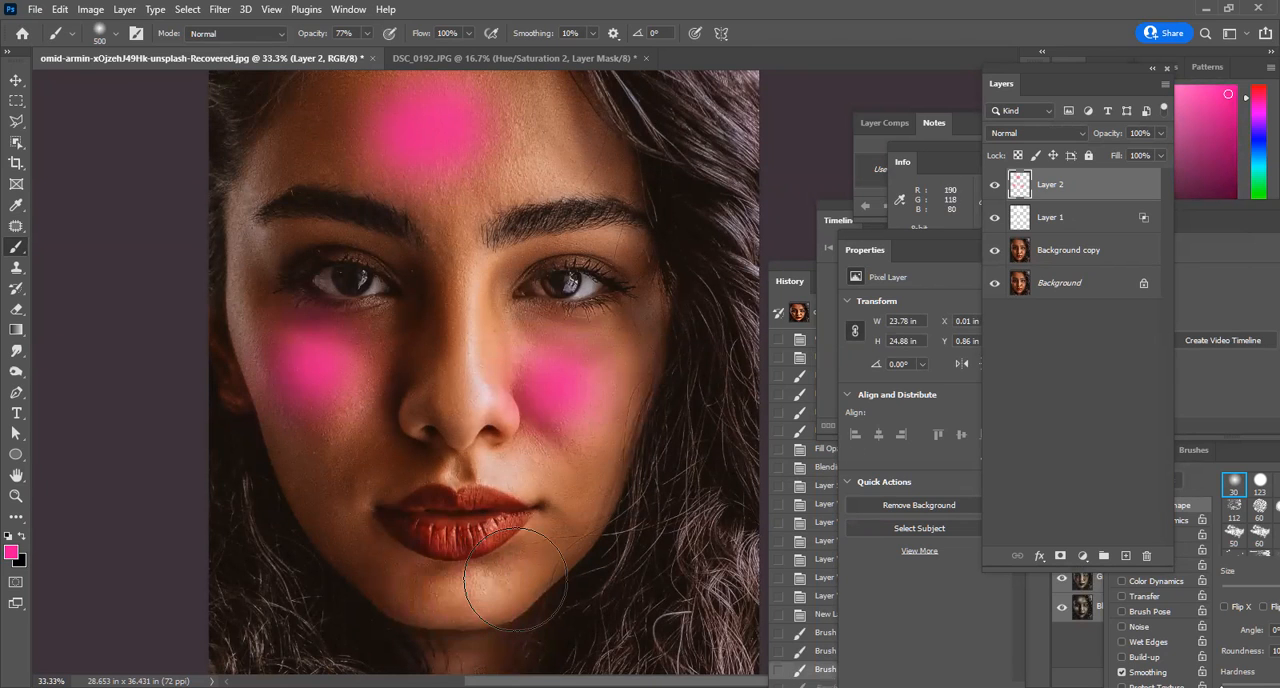
key("bracketleft")
key("bracketleft")
key("bracketleft")
left_click(433, 582)
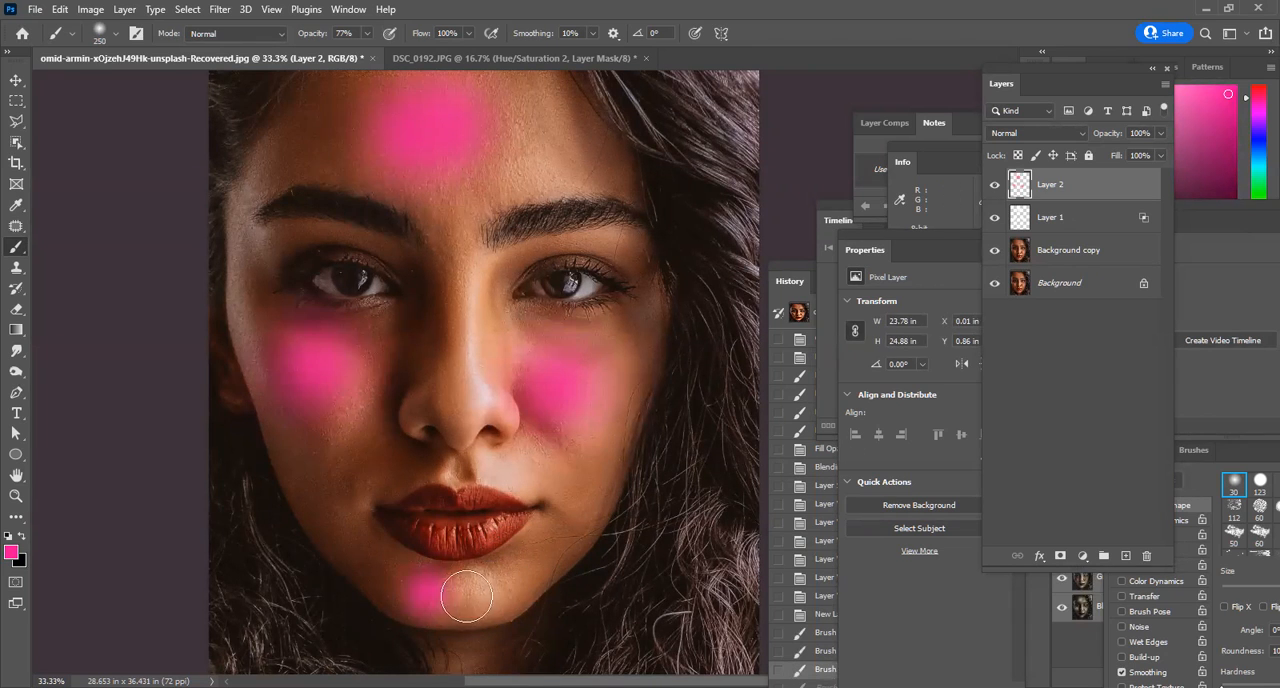
Set the pink patch layer's blend mode to Overlay and its fill to 27%.
left_click(1025, 132)
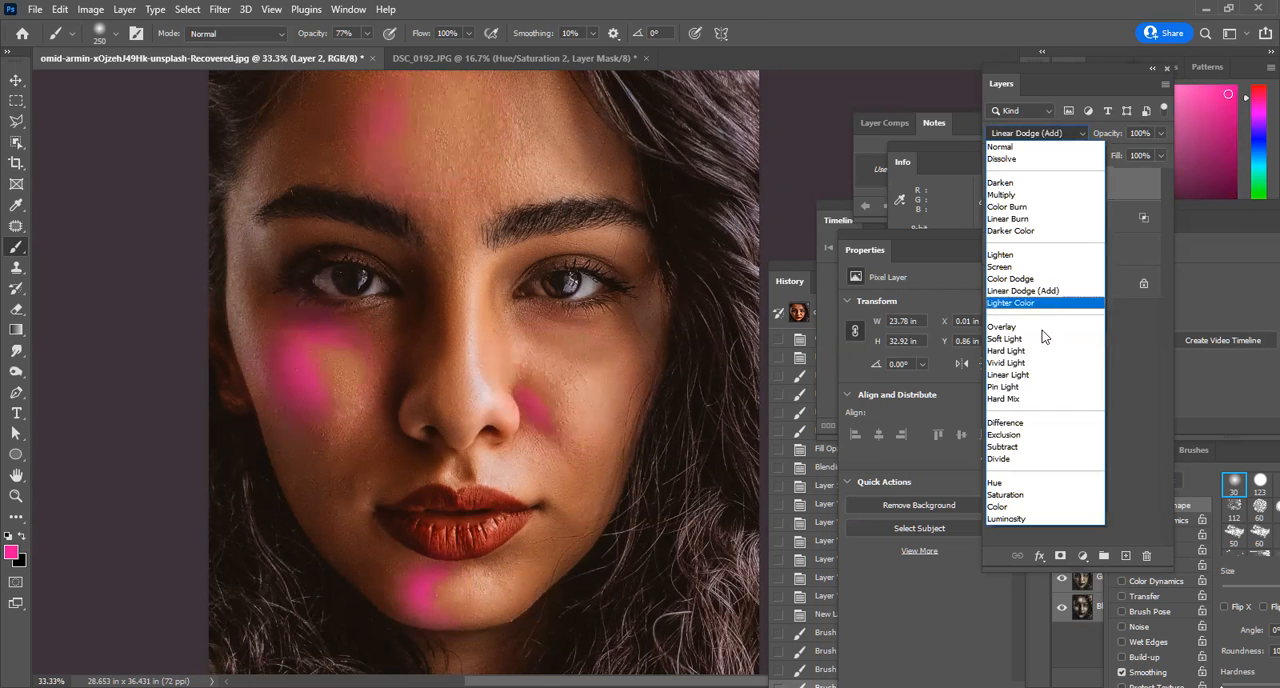
left_click(1041, 330)
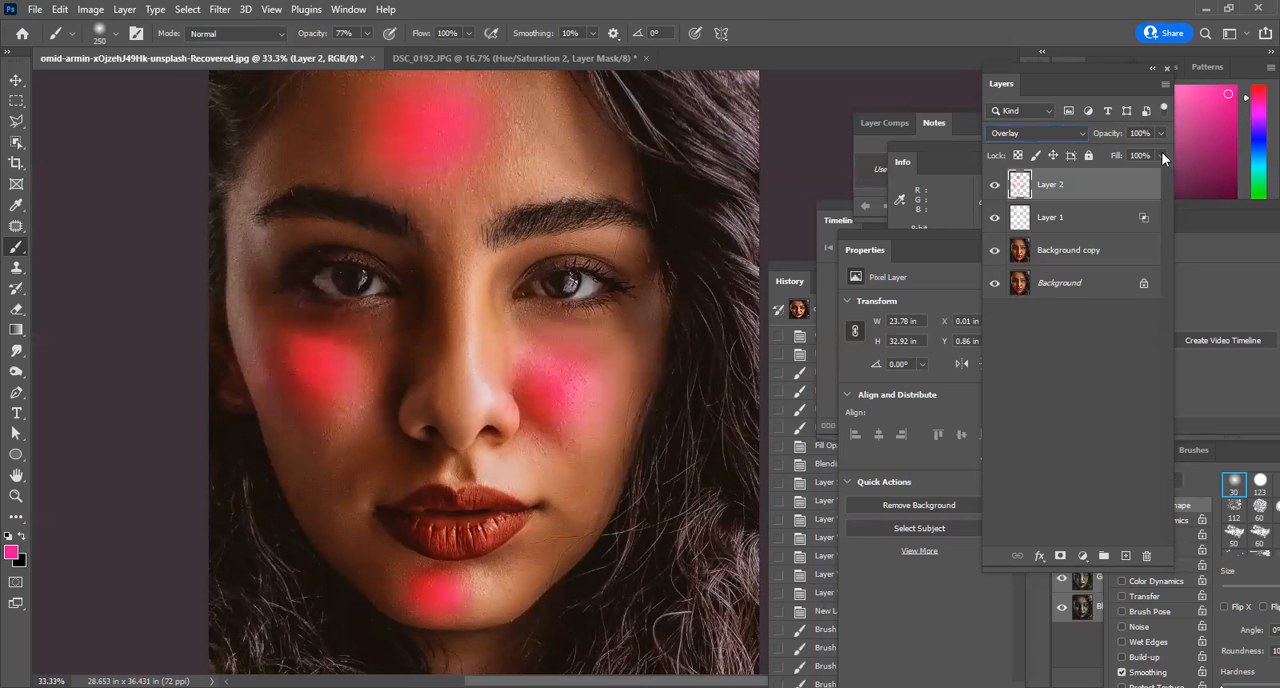
left_click_drag(1163, 157, 1121, 182)
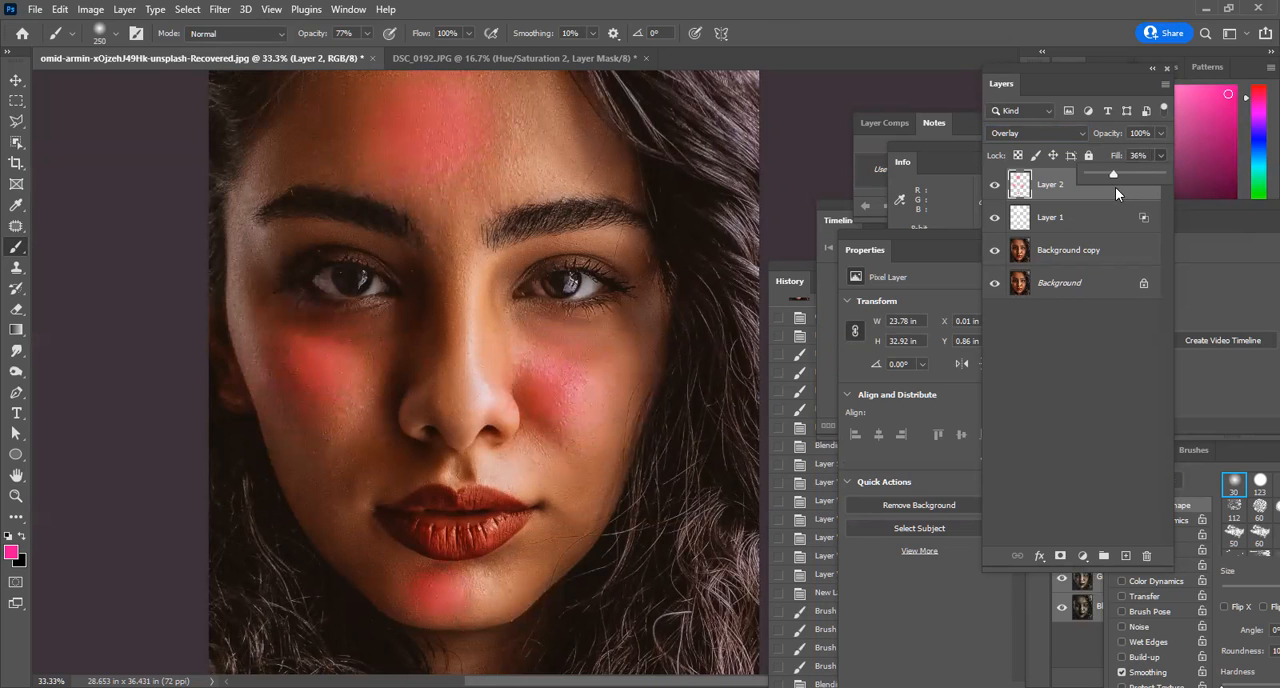
left_click(1060, 190)
double_click(1061, 187)
left_click(1023, 199)
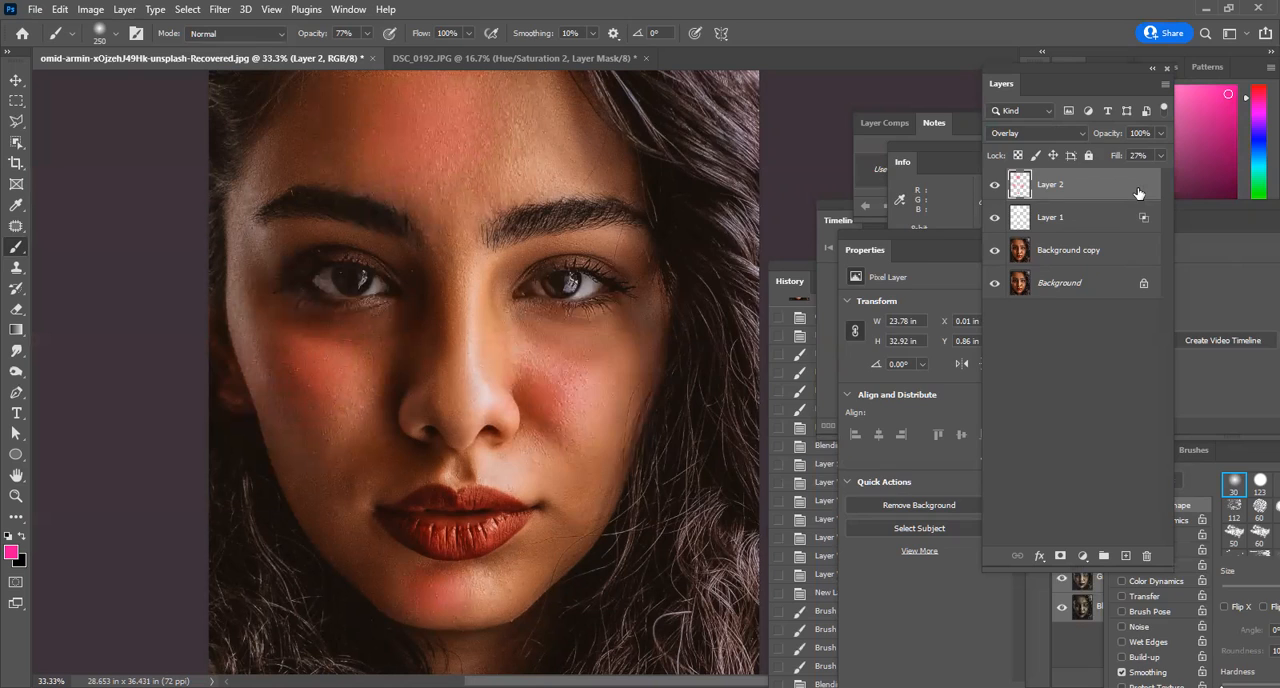
Split the pink layer's Blend If white limits to 83/255 for This Layer and 85/255 for Underlying Layer, and apply them.
double_click(1137, 185)
left_click_drag(1092, 346, 1103, 348)
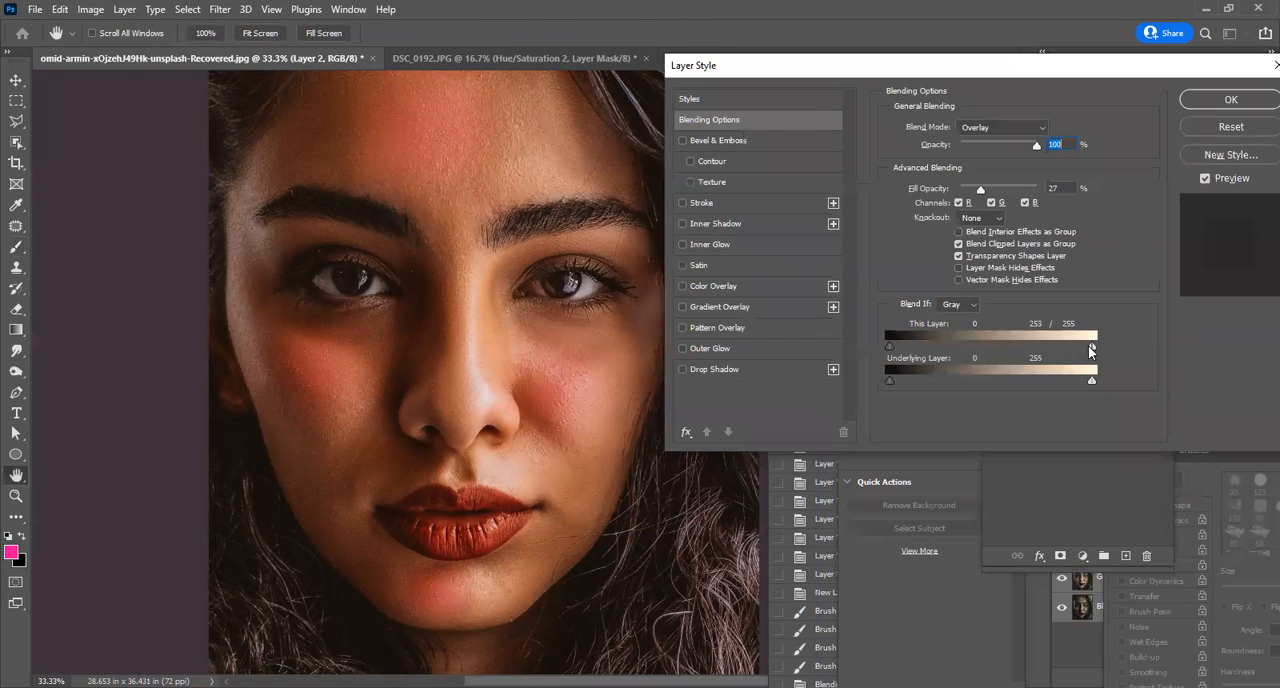
left_click_drag(1032, 382, 957, 400)
left_click_drag(1008, 355, 955, 374)
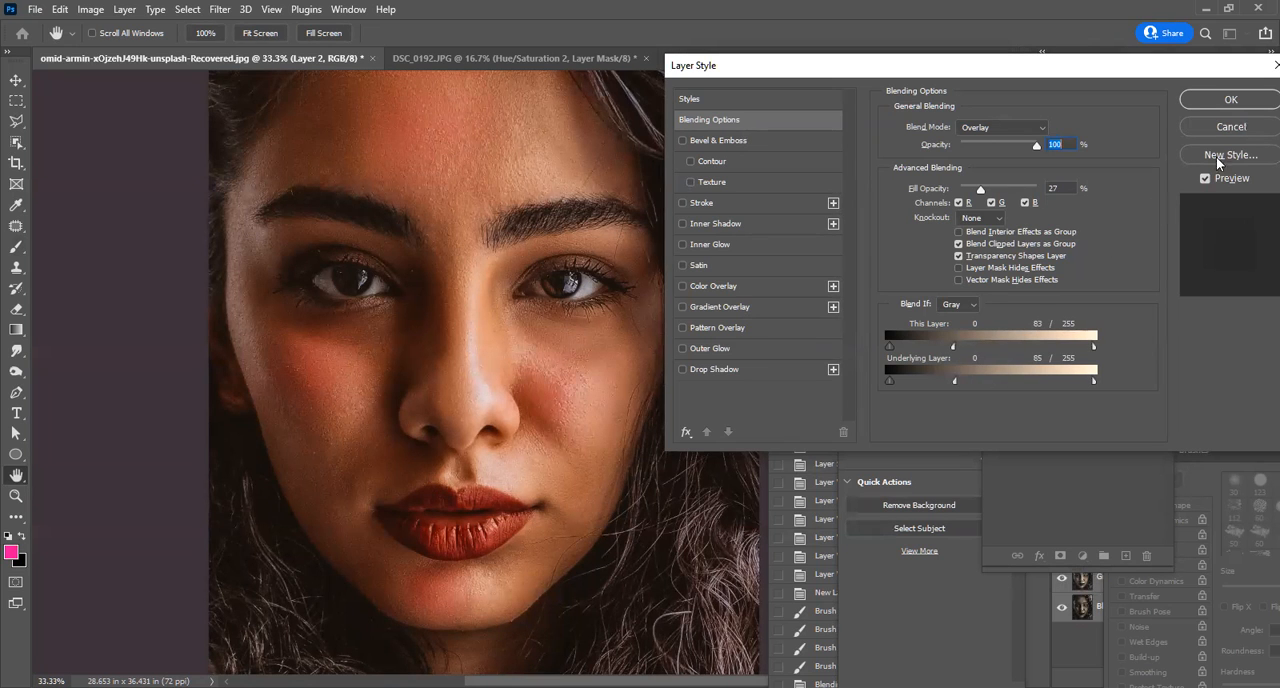
scroll(476, 338, "down", 1)
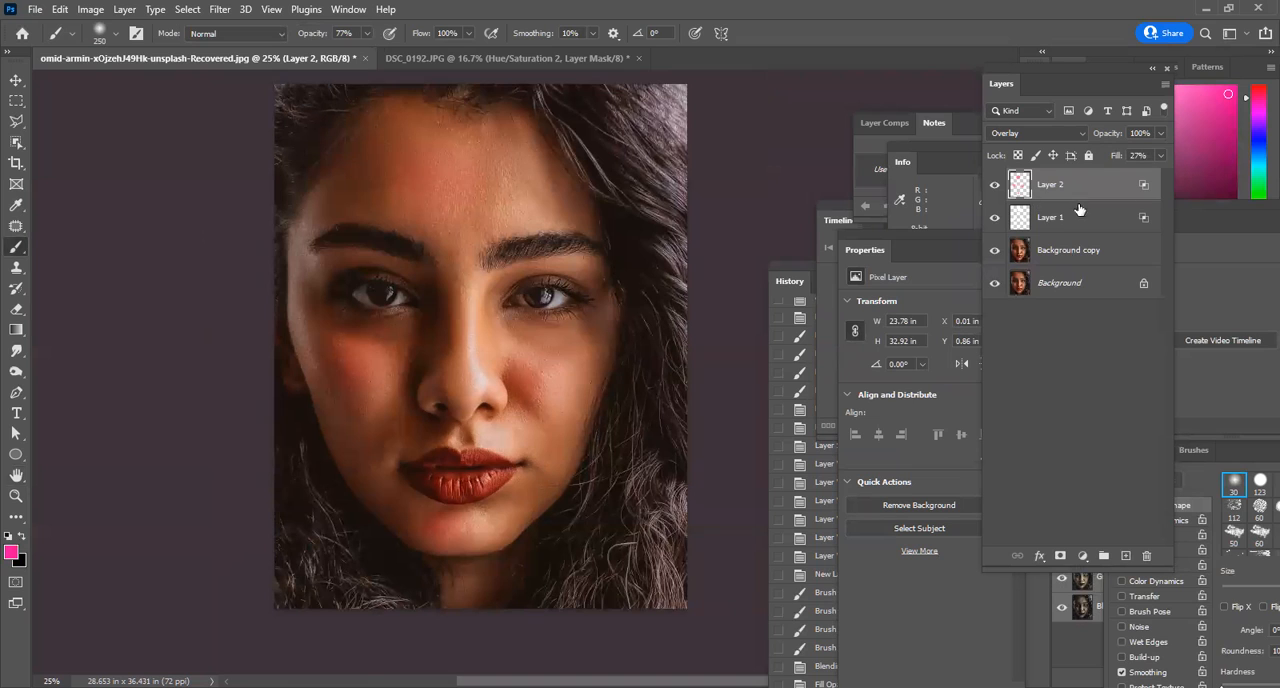
key("alt")
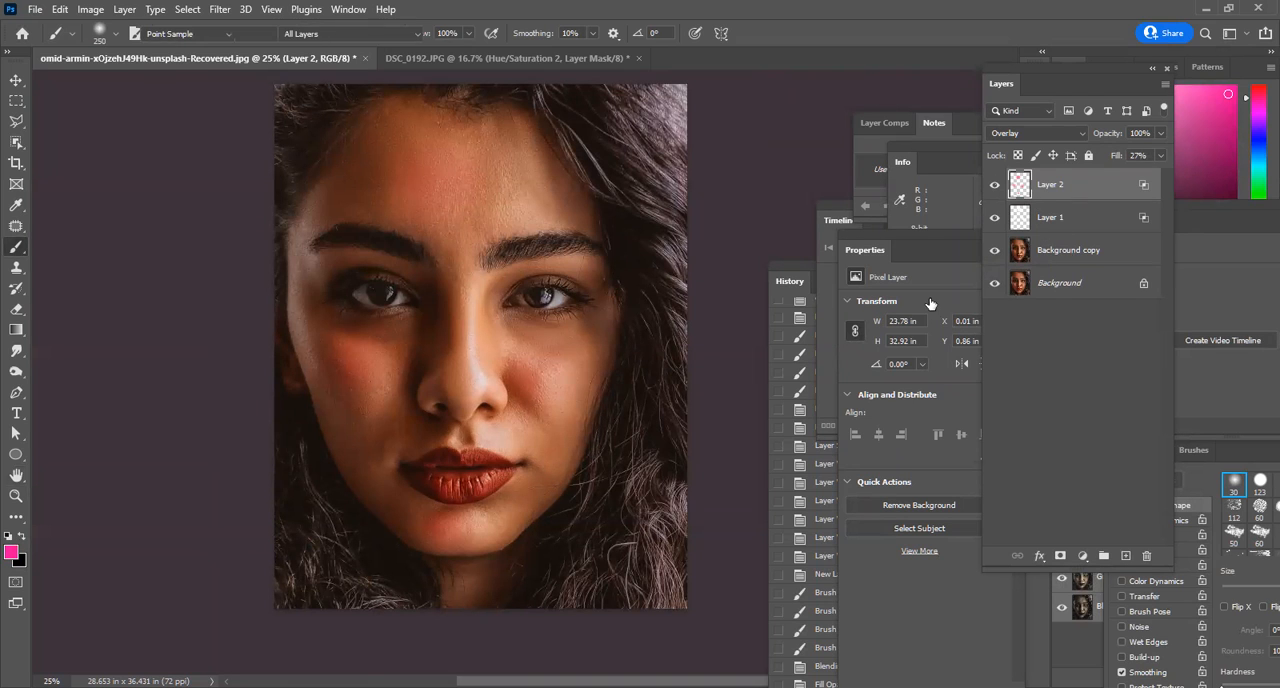
Try shifting the pink patch layer's hue to +36 with a Hue/Saturation adjustment.
key("ctrl+u")
left_click_drag(906, 263, 936, 301)
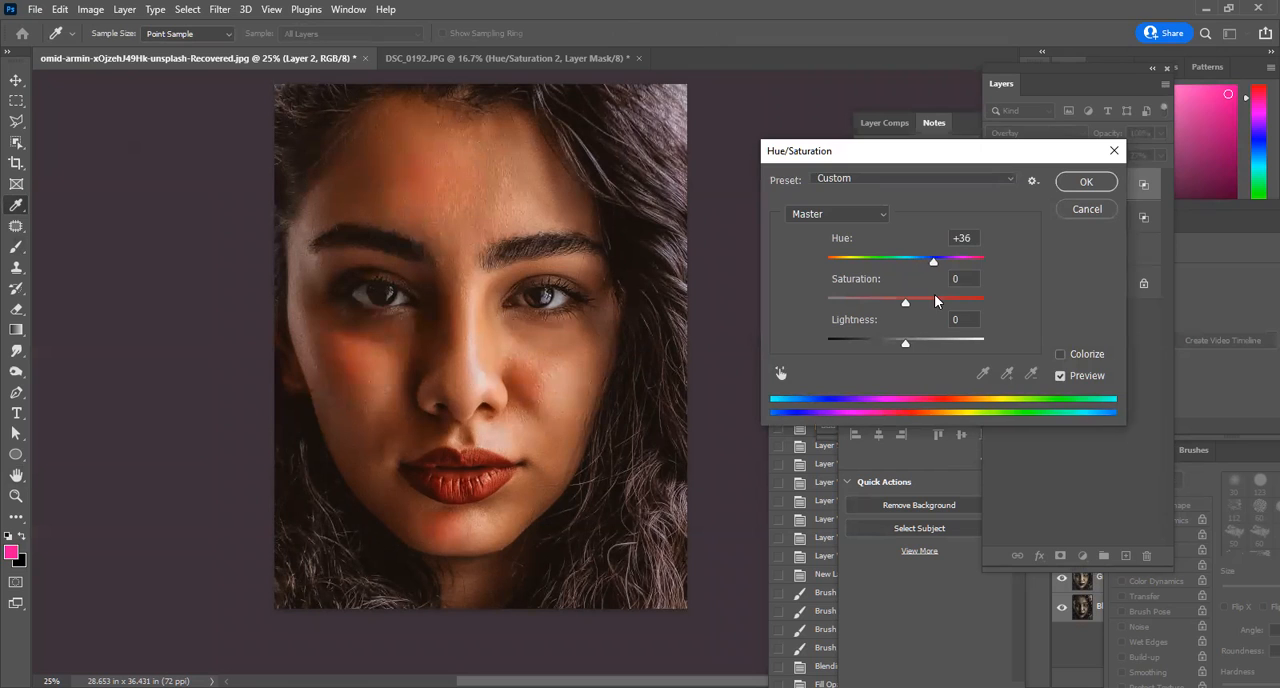
left_click(1086, 209)
Compare the portrait with and without the paint layers, hide the white highlight layer, and delete the pink patch layer.
left_click(994, 185)
left_click(992, 190)
left_click(993, 190)
left_click(993, 190)
left_click(996, 218)
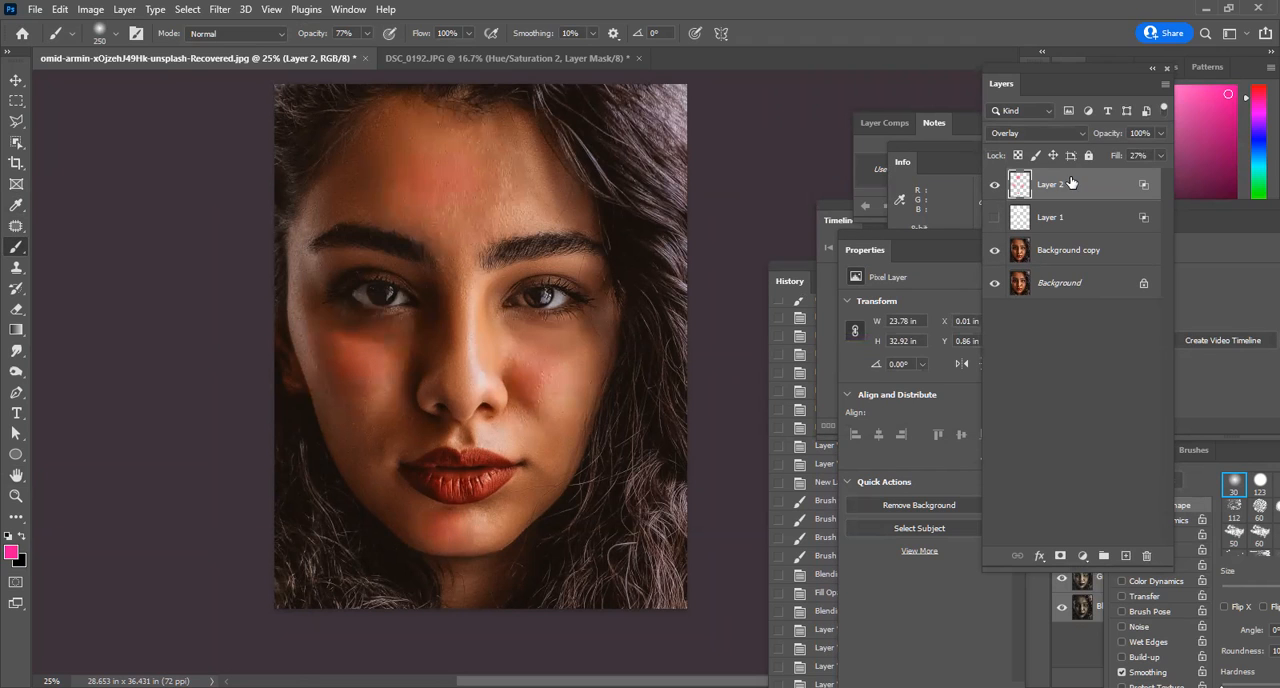
key("Delete")
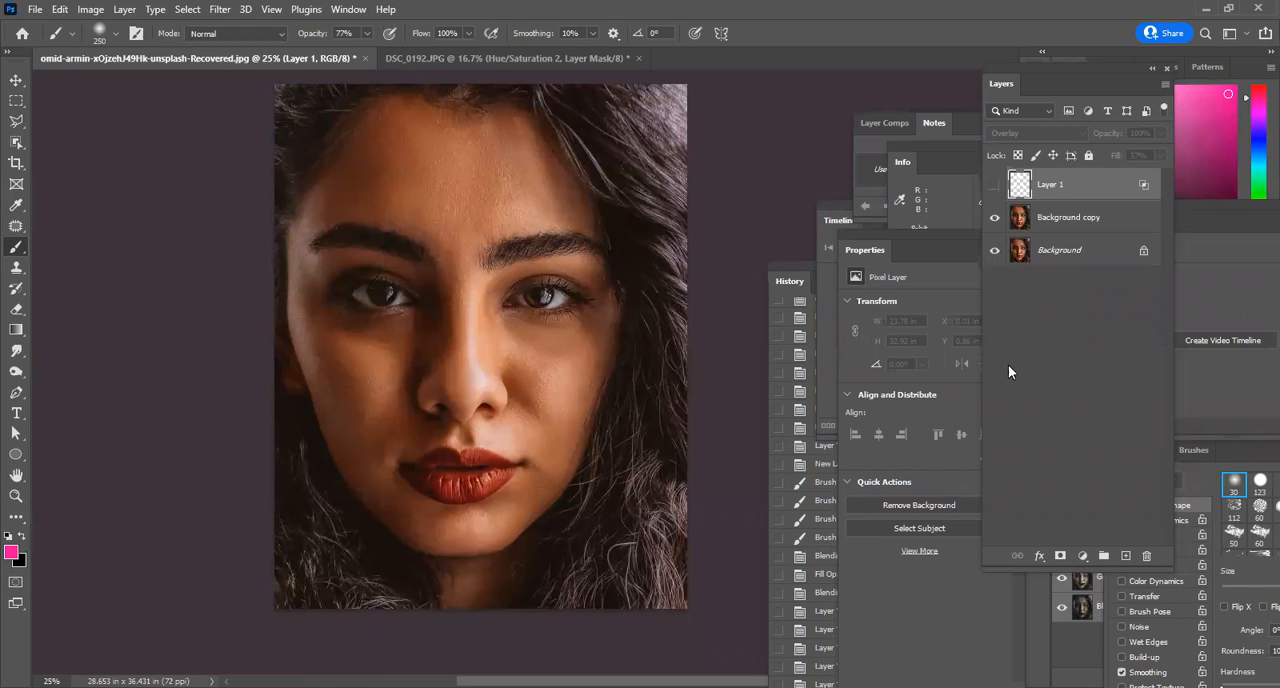
Delete the hidden white highlight layer so that only Background copy and Background remain.
key("ctrl+plus")
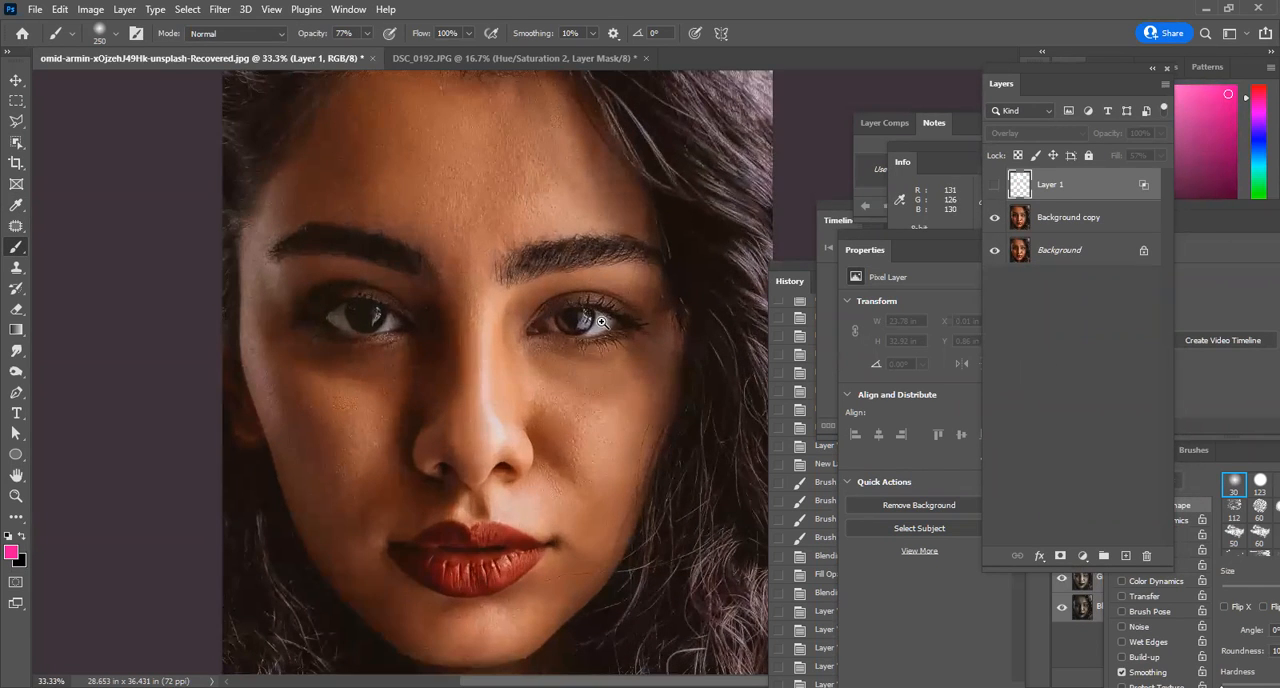
left_click(397, 380, "ctrl")
left_click(469, 279, "ctrl+alt")
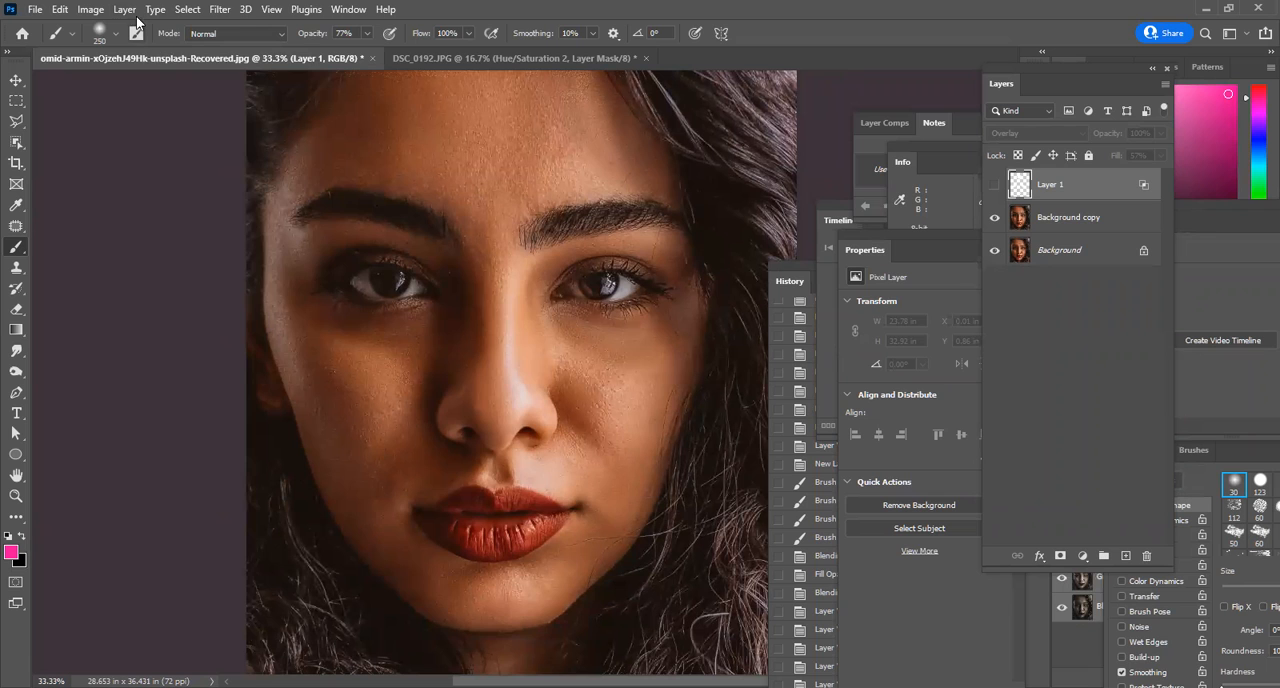
left_click(219, 9)
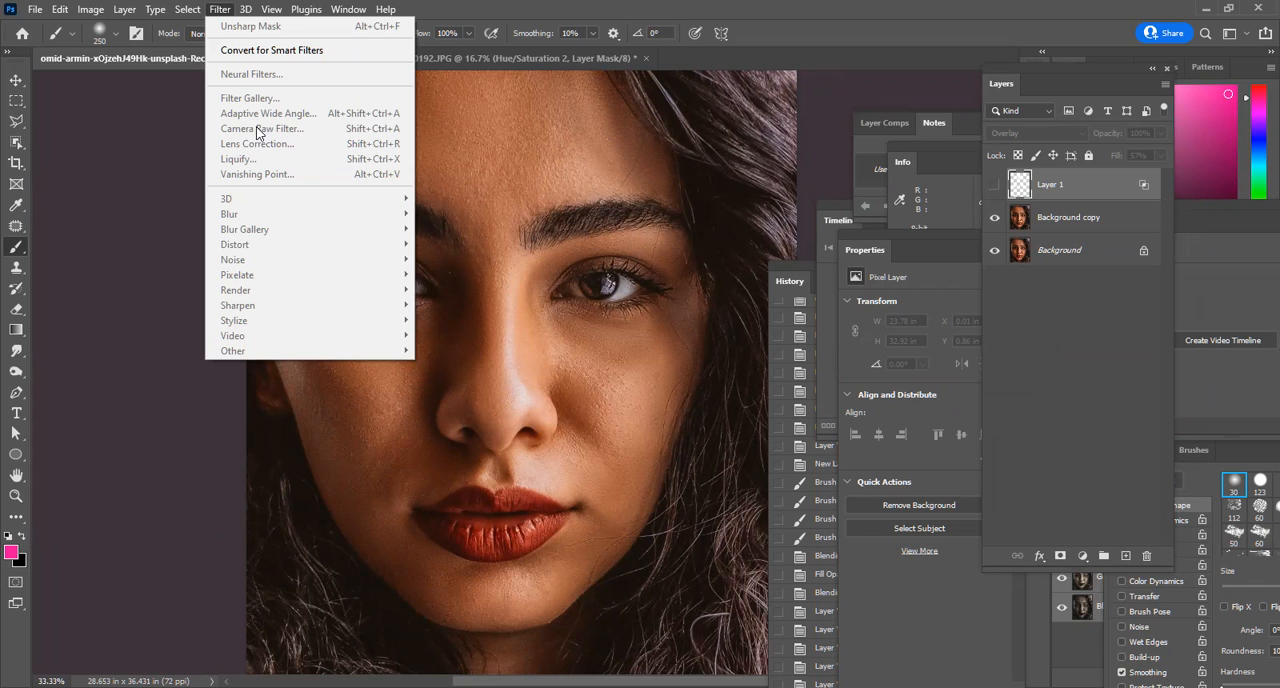
left_click(1077, 271)
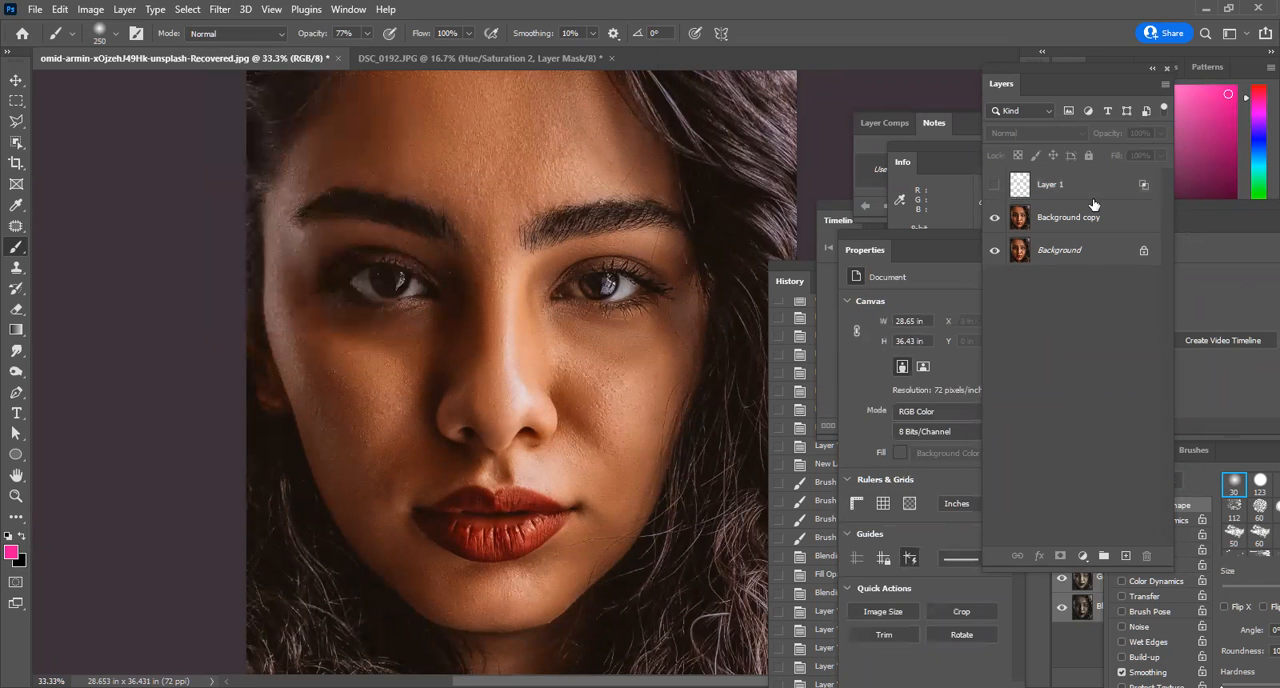
left_click_drag(1093, 198, 1148, 557)
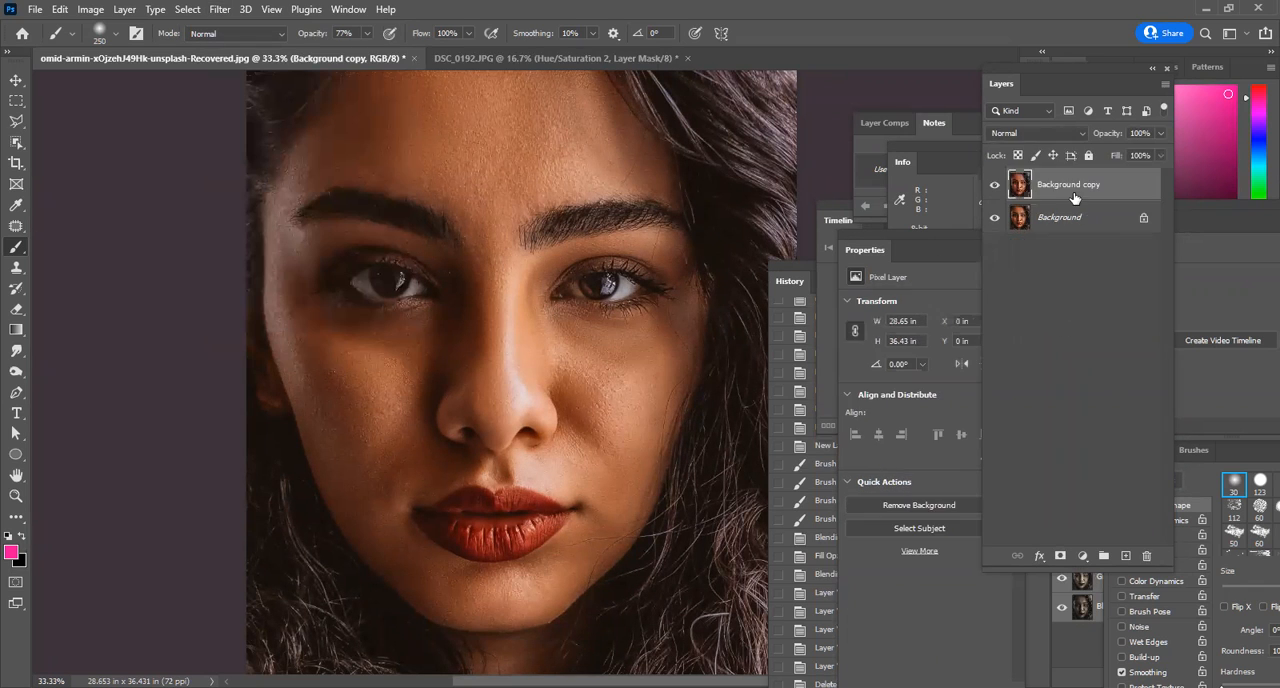
Open the Background copy layer in the Camera Raw Filter and examine the skin around the nose and cheek at 100%.
left_click(221, 10)
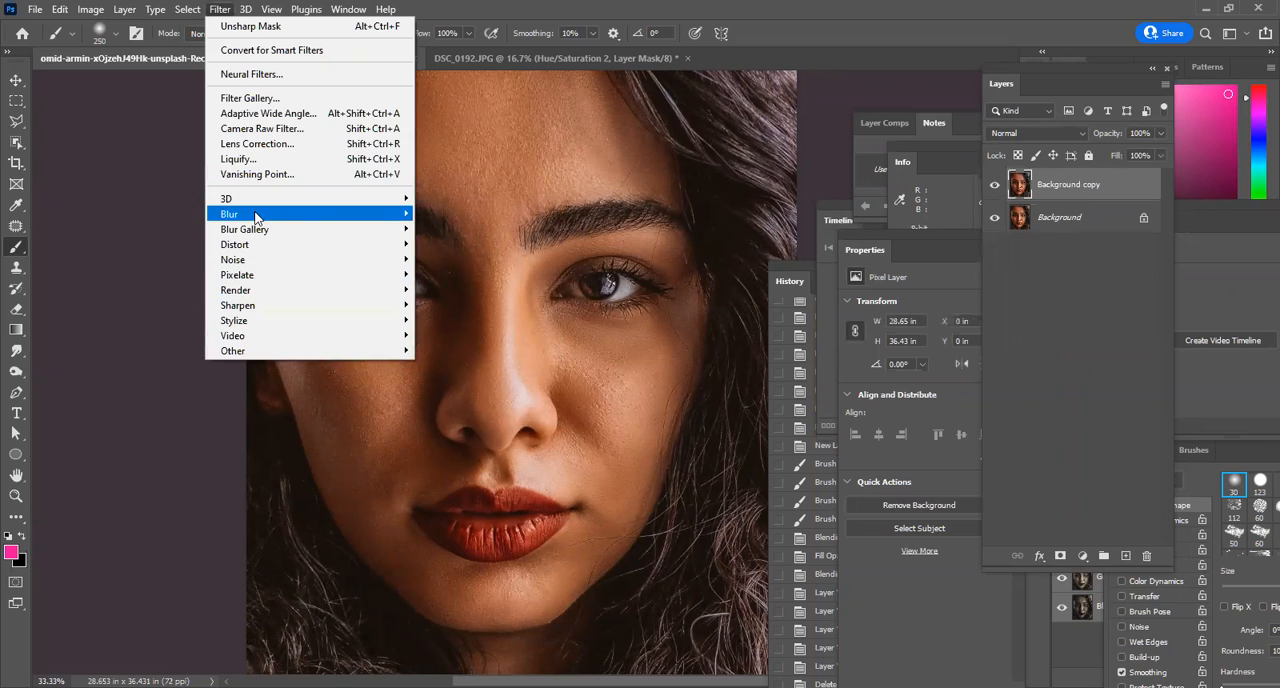
left_click(264, 130)
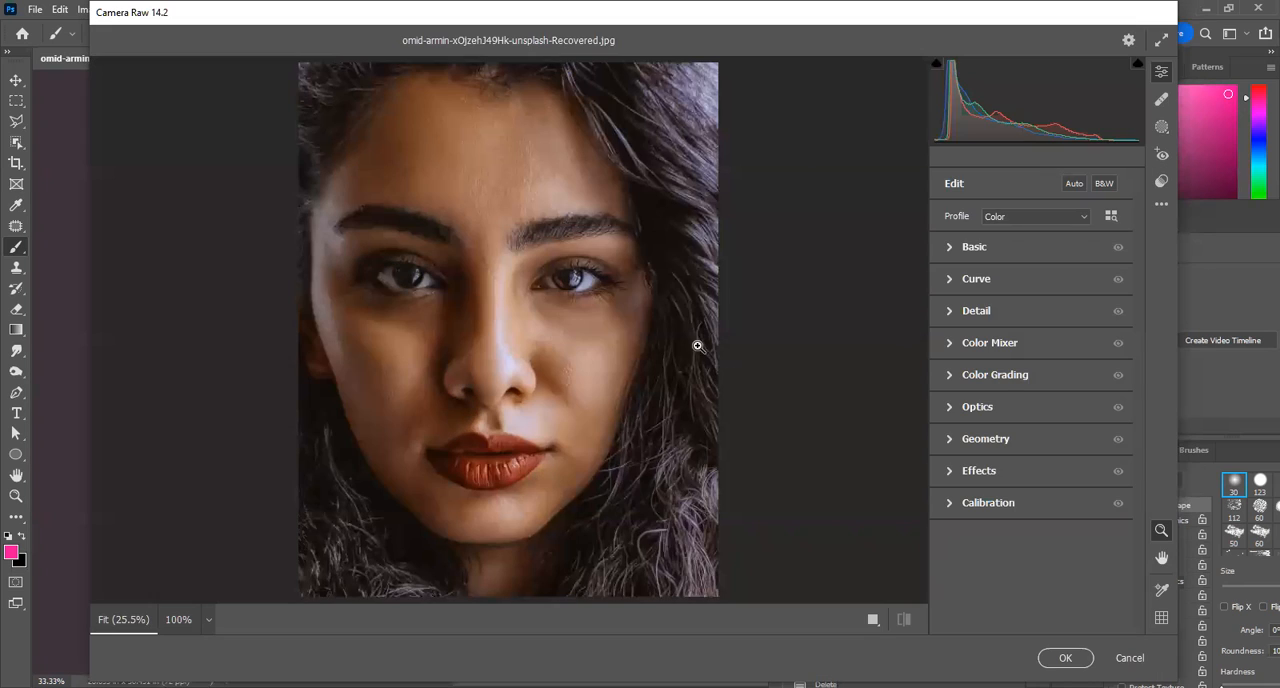
left_click(568, 253)
left_click(606, 447)
left_click(606, 447)
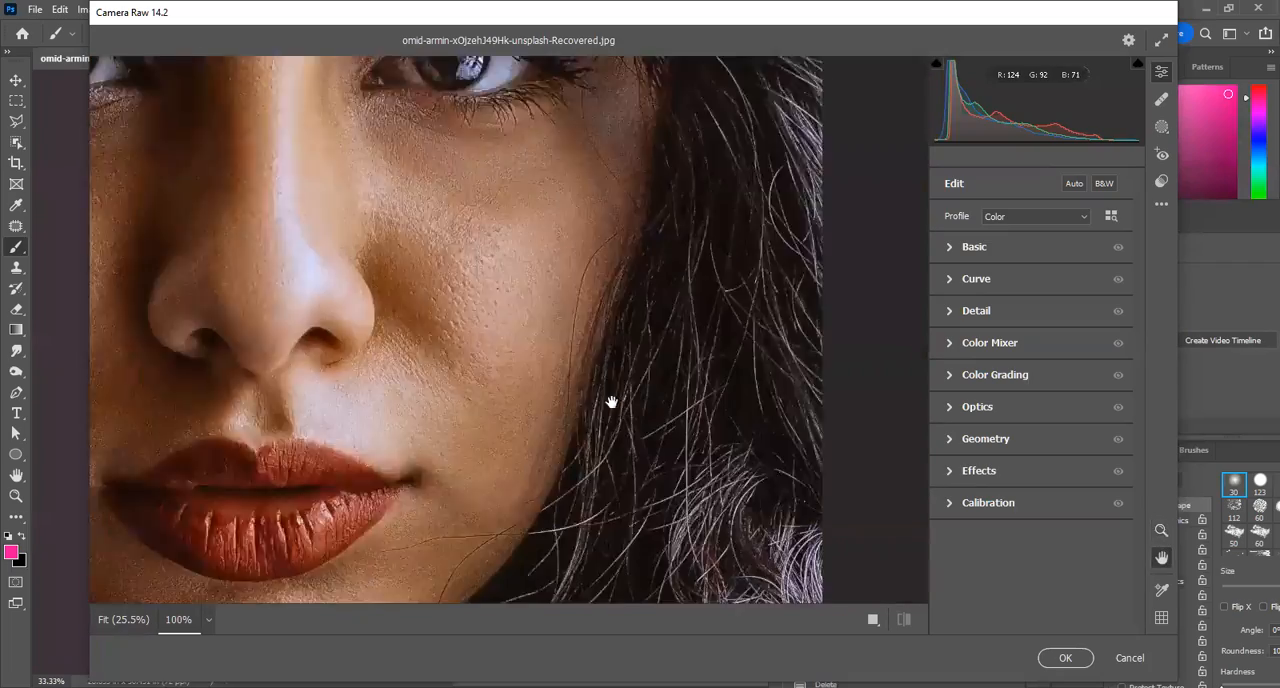
left_click_drag(611, 403, 584, 354)
left_click_drag(408, 197, 722, 427)
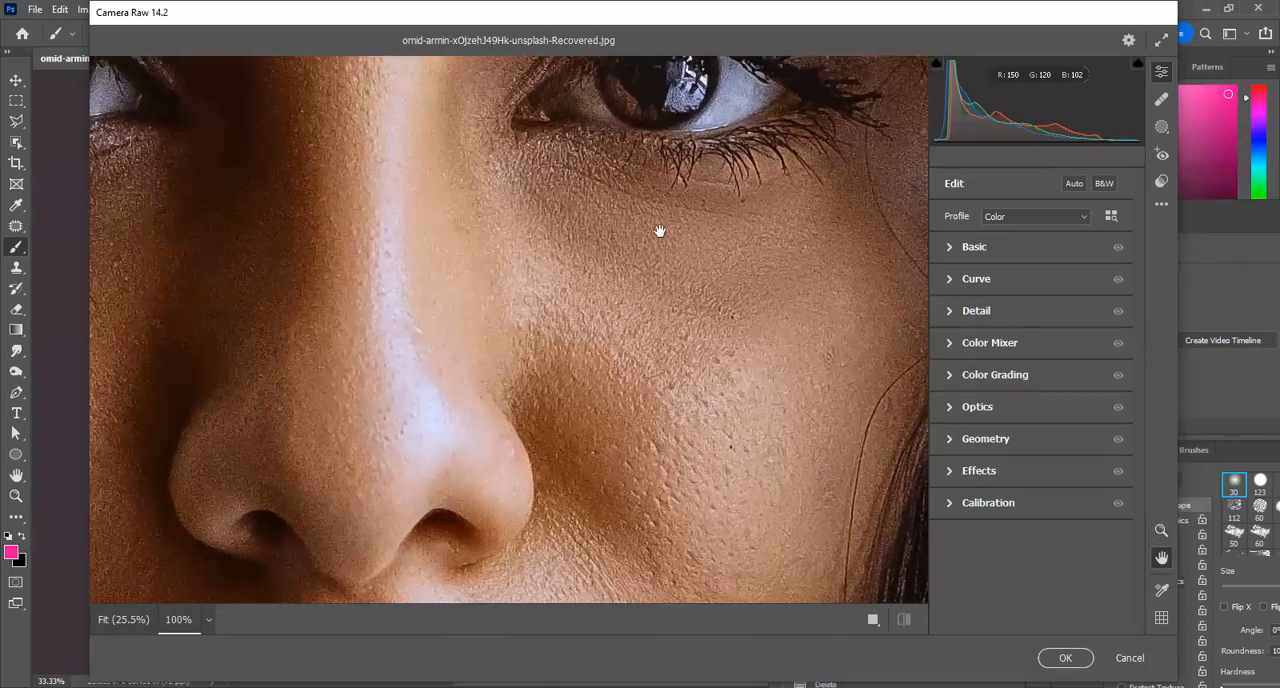
left_click(683, 265)
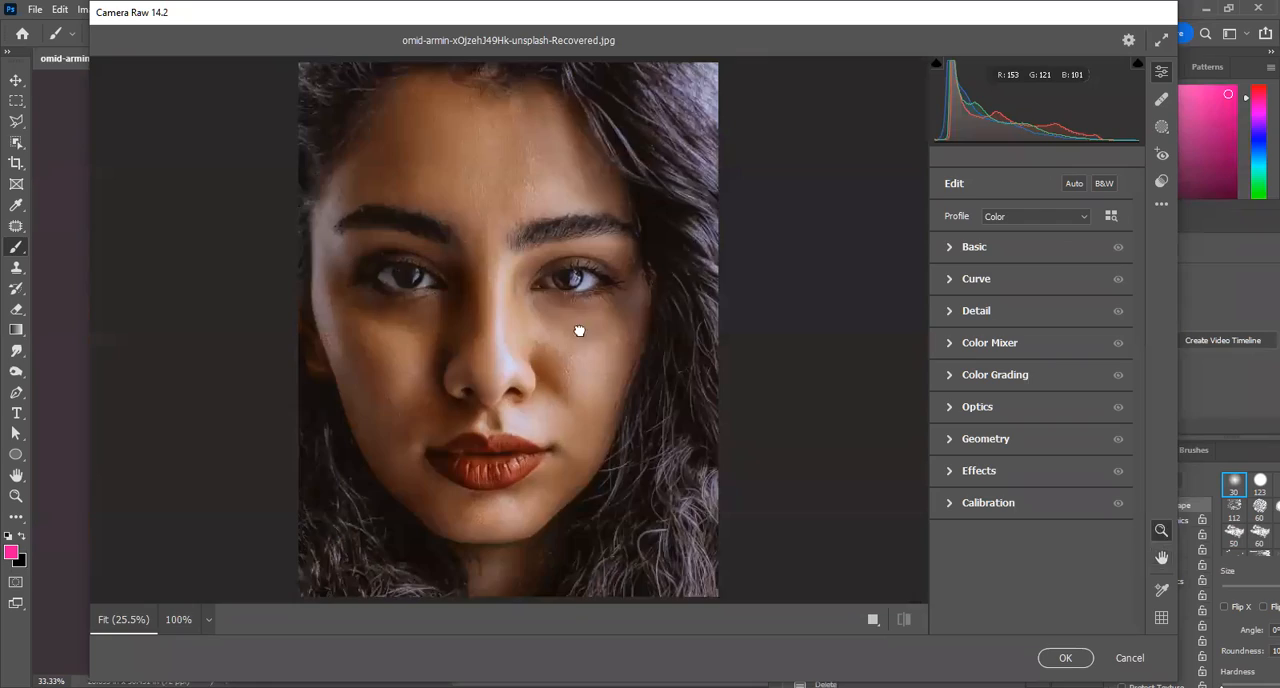
left_click(580, 331)
left_click_drag(557, 371, 773, 366)
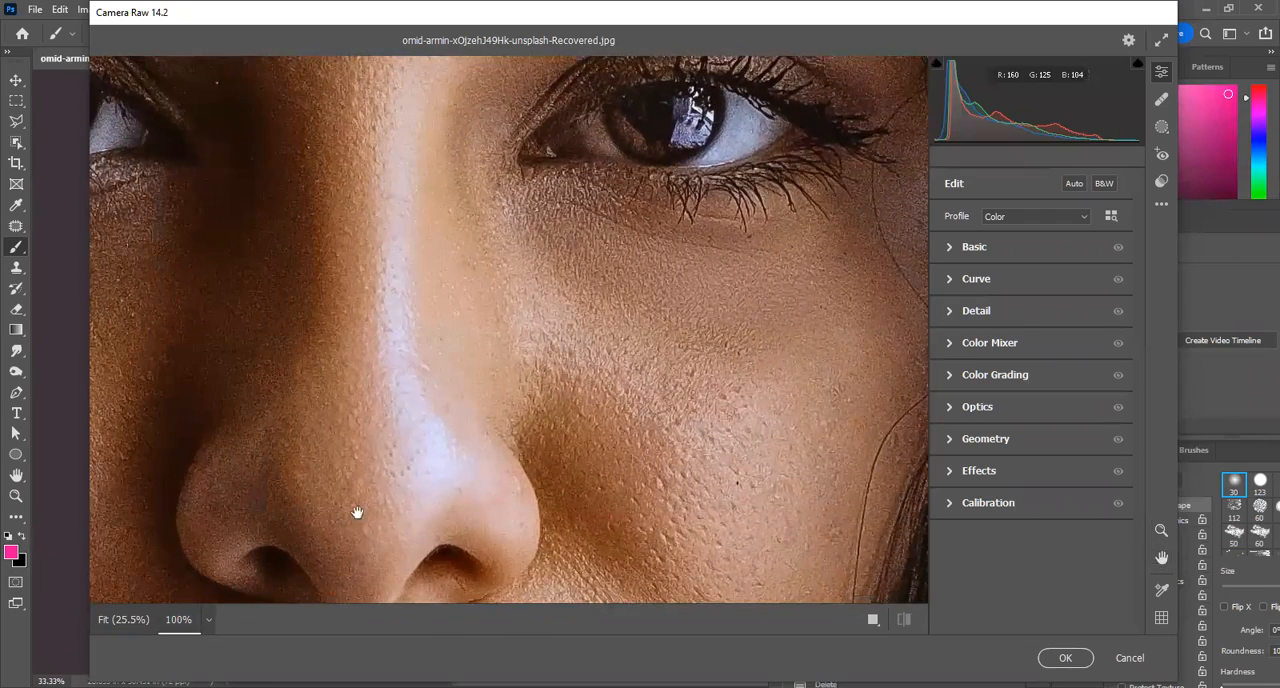
left_click(133, 620)
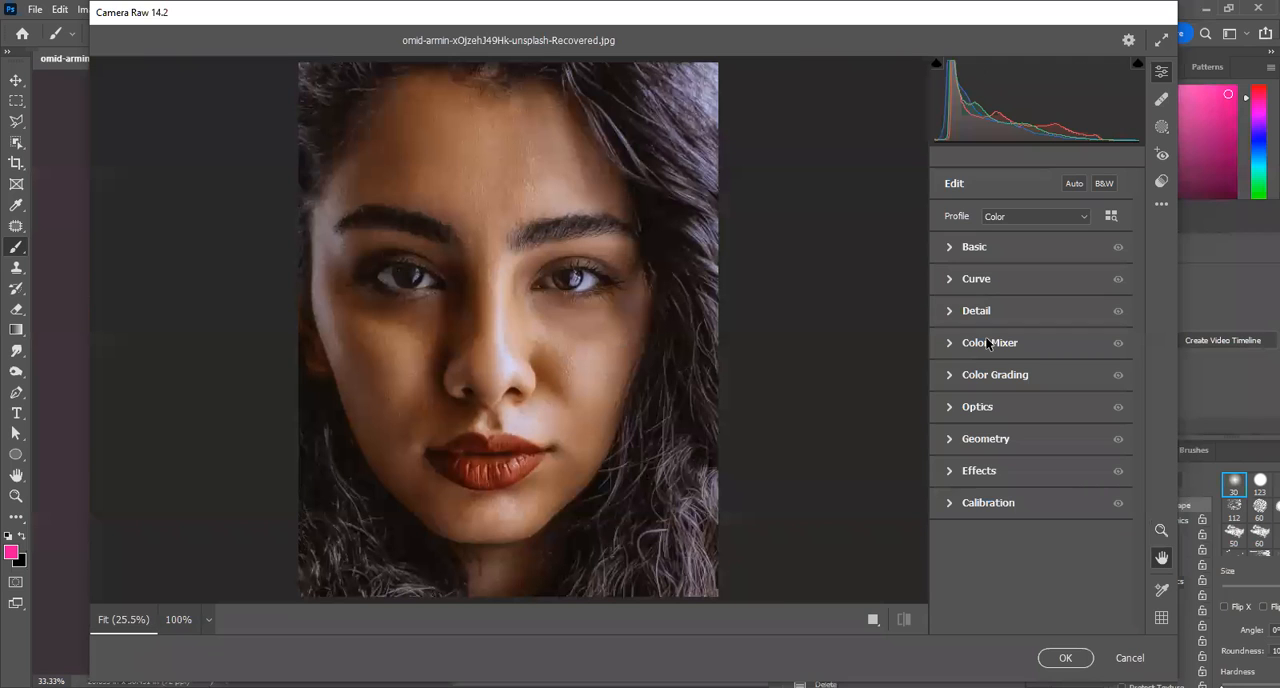
Set Shadows to +73, Blacks to +45 and Exposure to +0.35 in the Basic adjustments, and apply the Camera Raw filter.
left_click(953, 248)
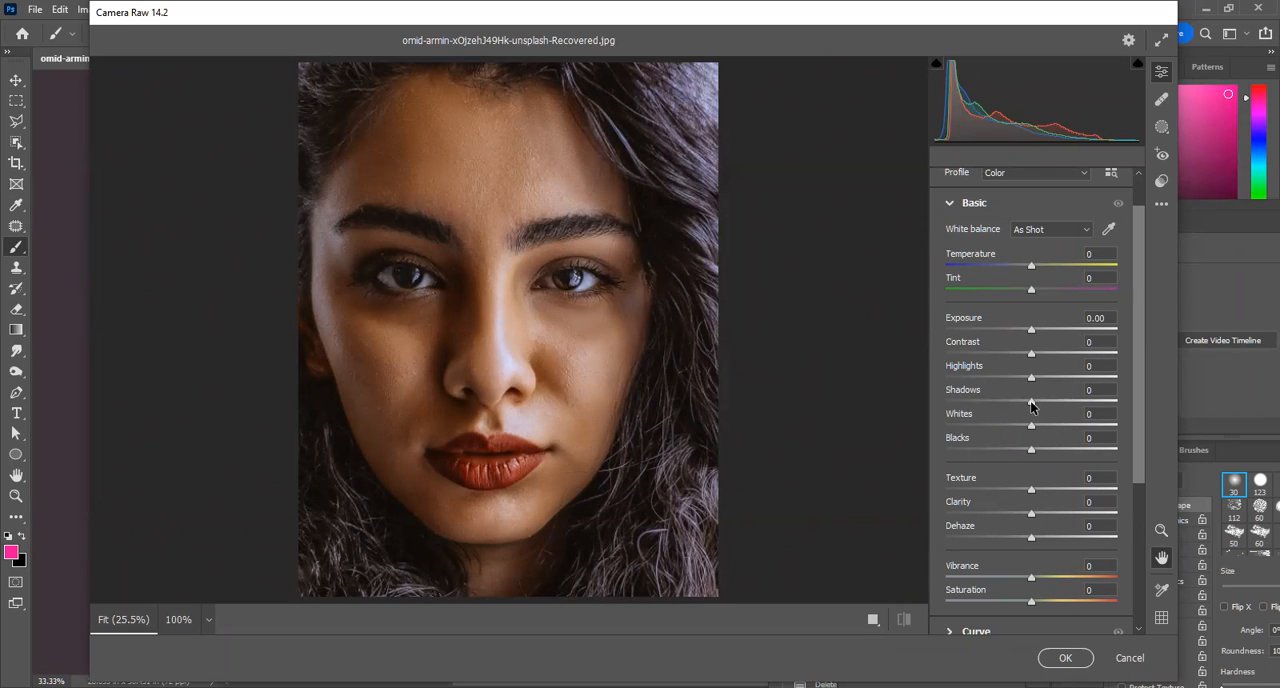
mouse_move(1031, 402)
left_mouse_down()
mouse_move(1057, 409)
mouse_move(1046, 420)
left_mouse_up()
double_click(1040, 408)
left_click_drag(1040, 414, 1093, 414)
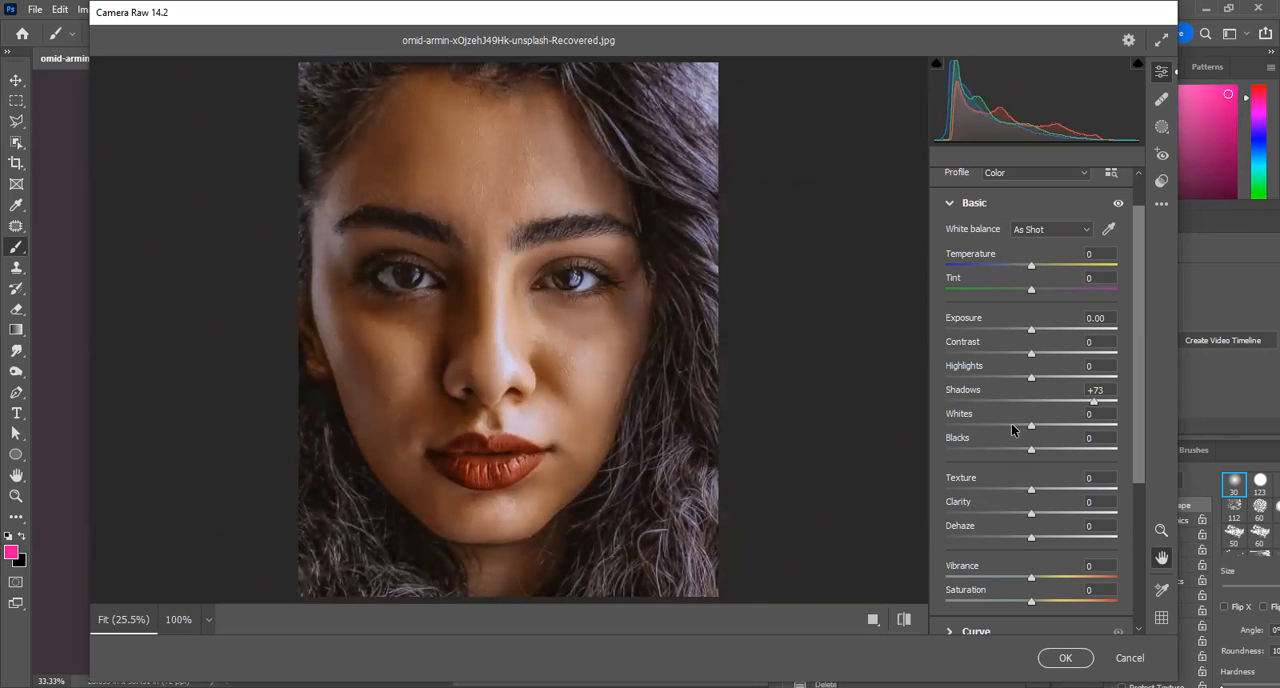
left_click_drag(1030, 451, 1069, 454)
left_click_drag(1027, 331, 1038, 342)
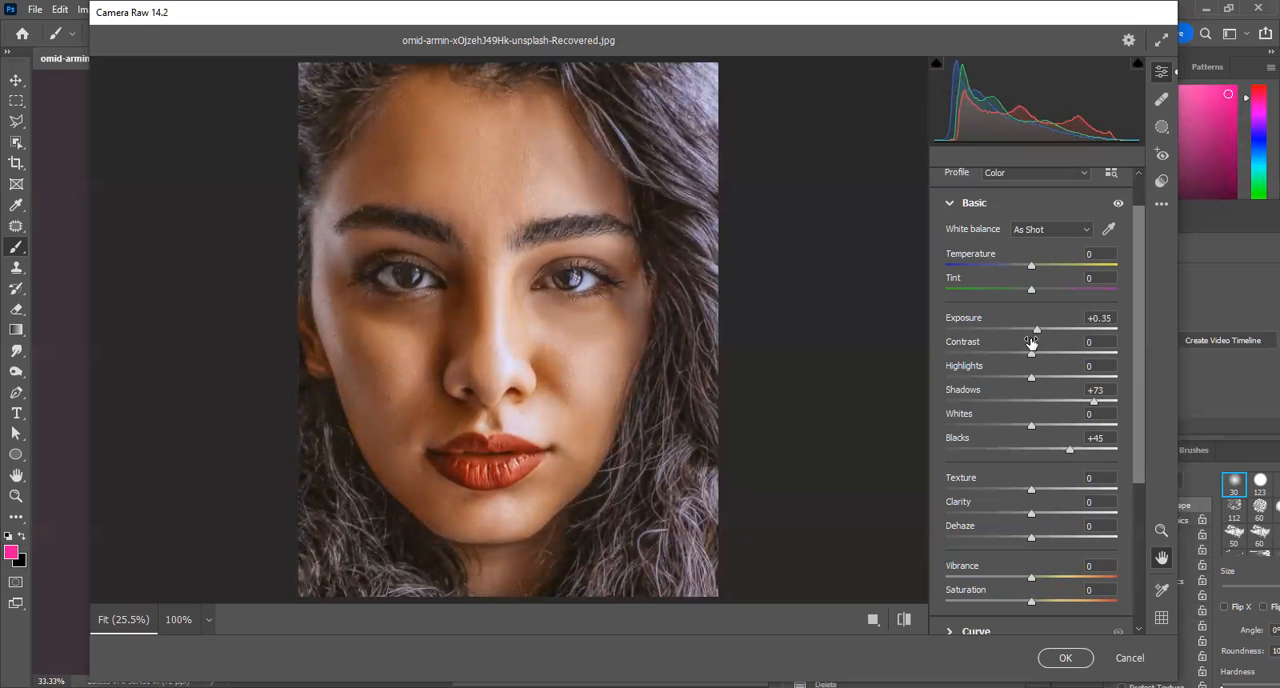
left_click(1065, 657)
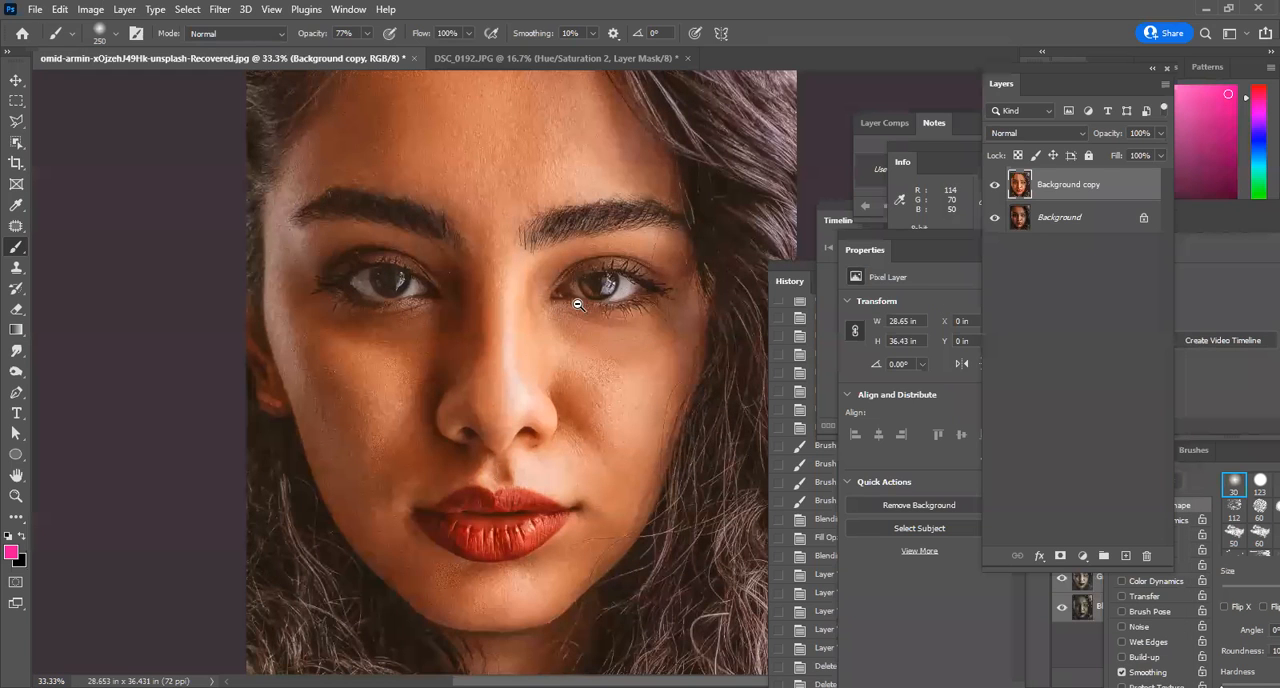
Hide all panels to view the brightened portrait alone, and switch to the DSC_0192.JPG document.
left_click(578, 304, "alt")
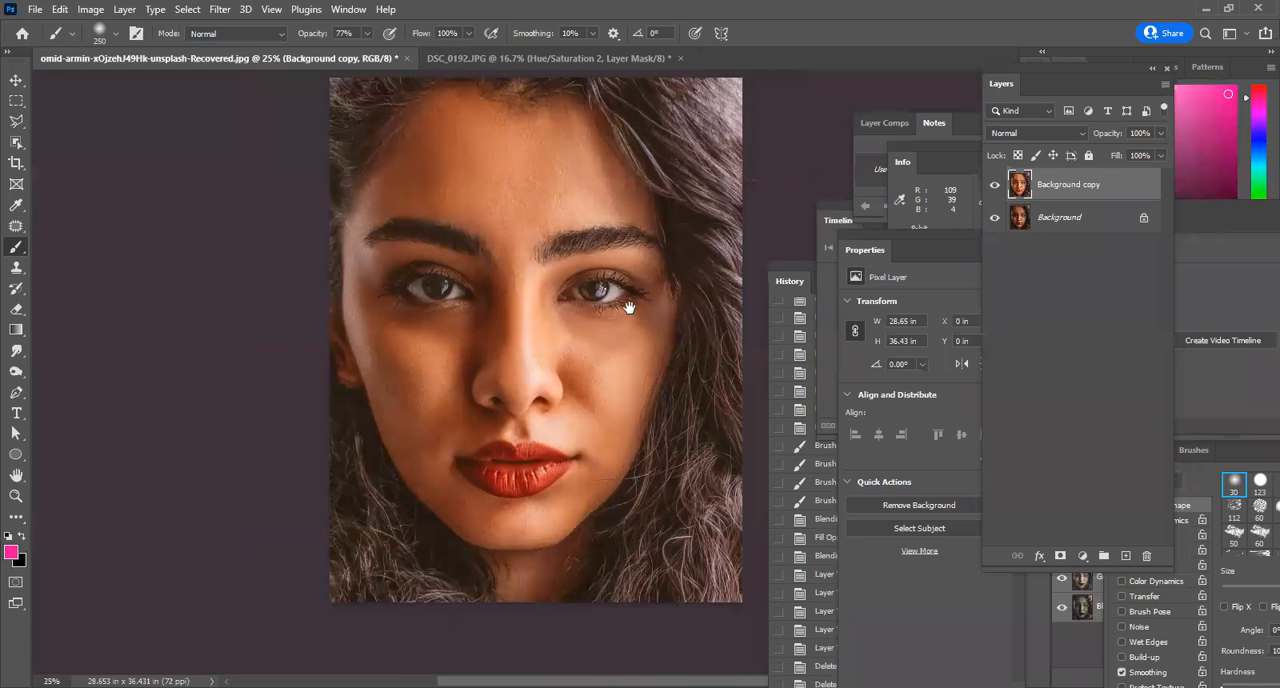
key("Tab")
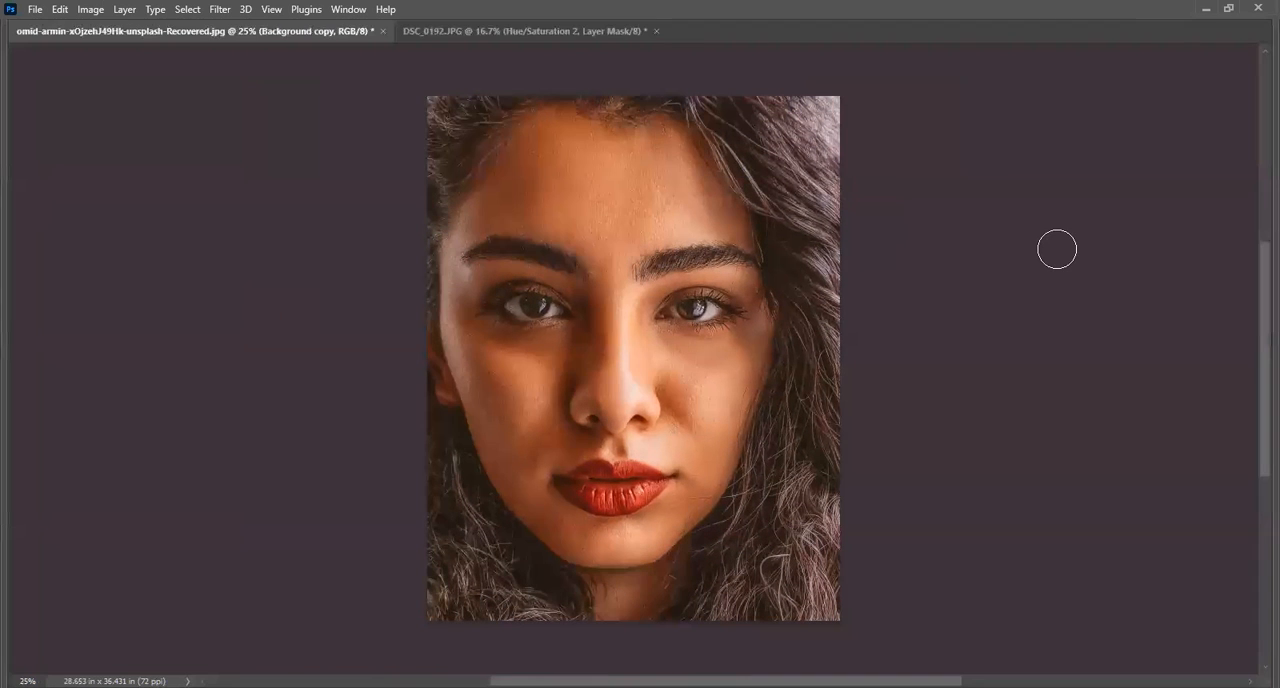
left_click(620, 234, "ctrl")
left_click(679, 337, "alt")
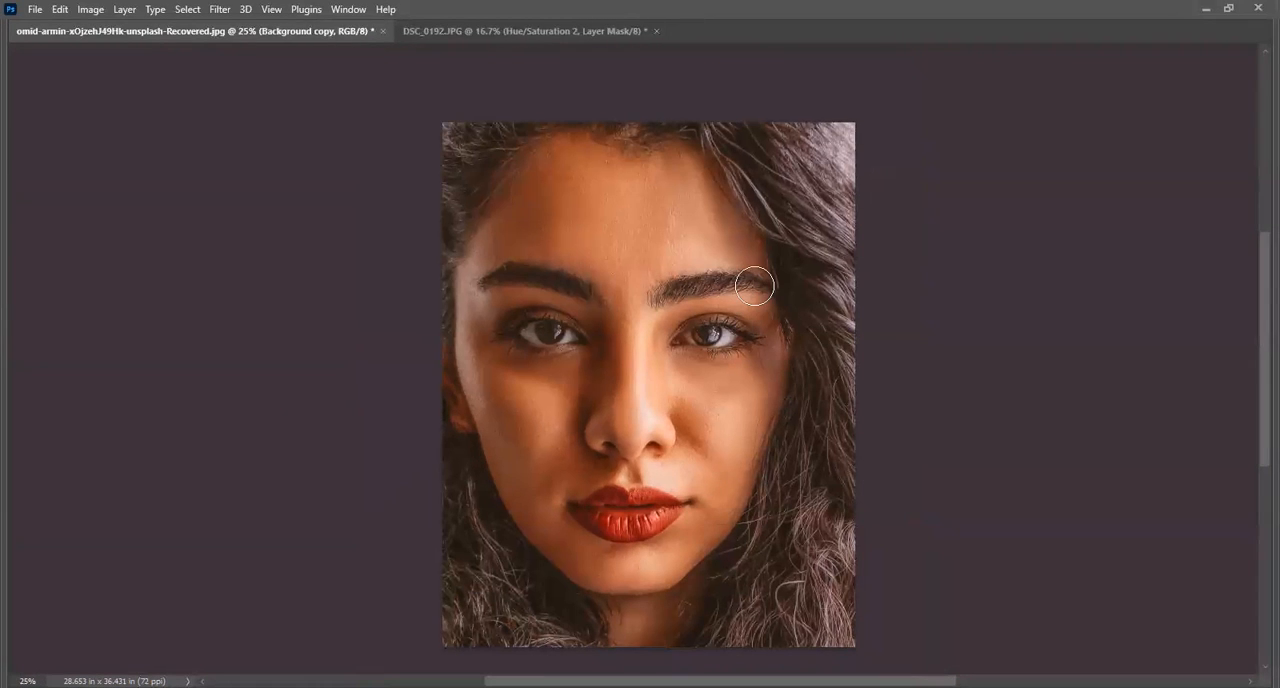
left_click(473, 28)
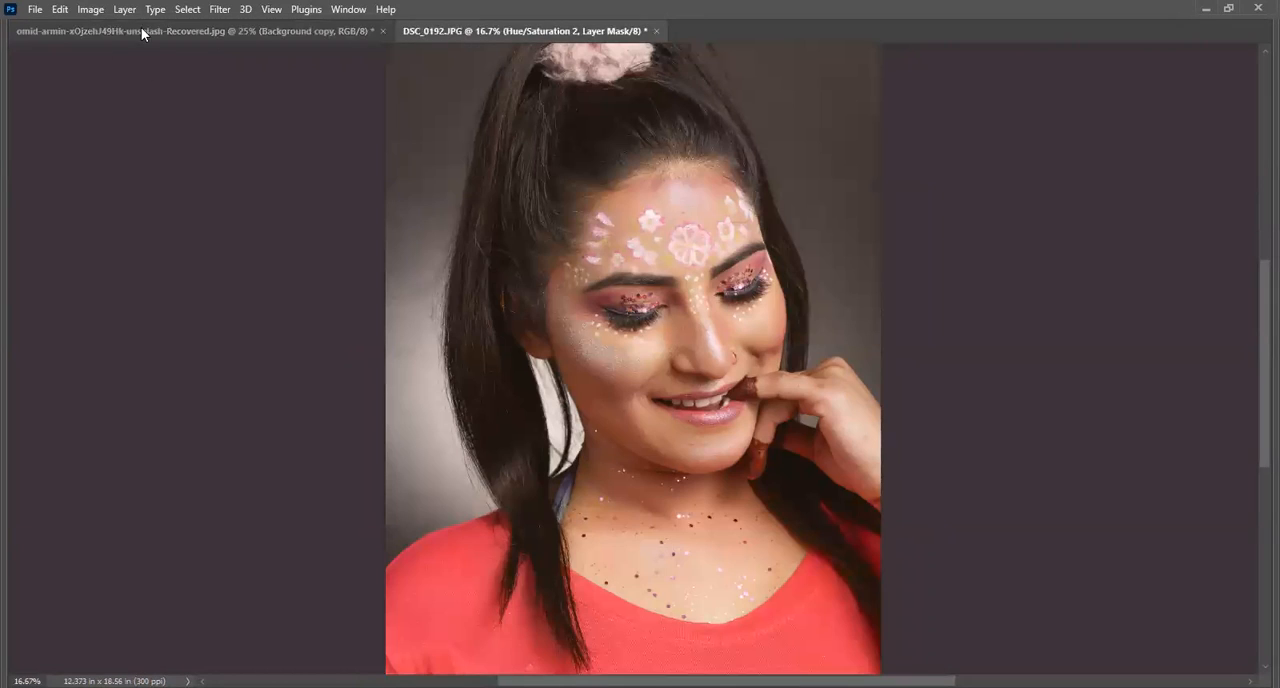
Try Adobe RGB (1998) as the RGB working space in the Color Settings.
left_click(91, 10)
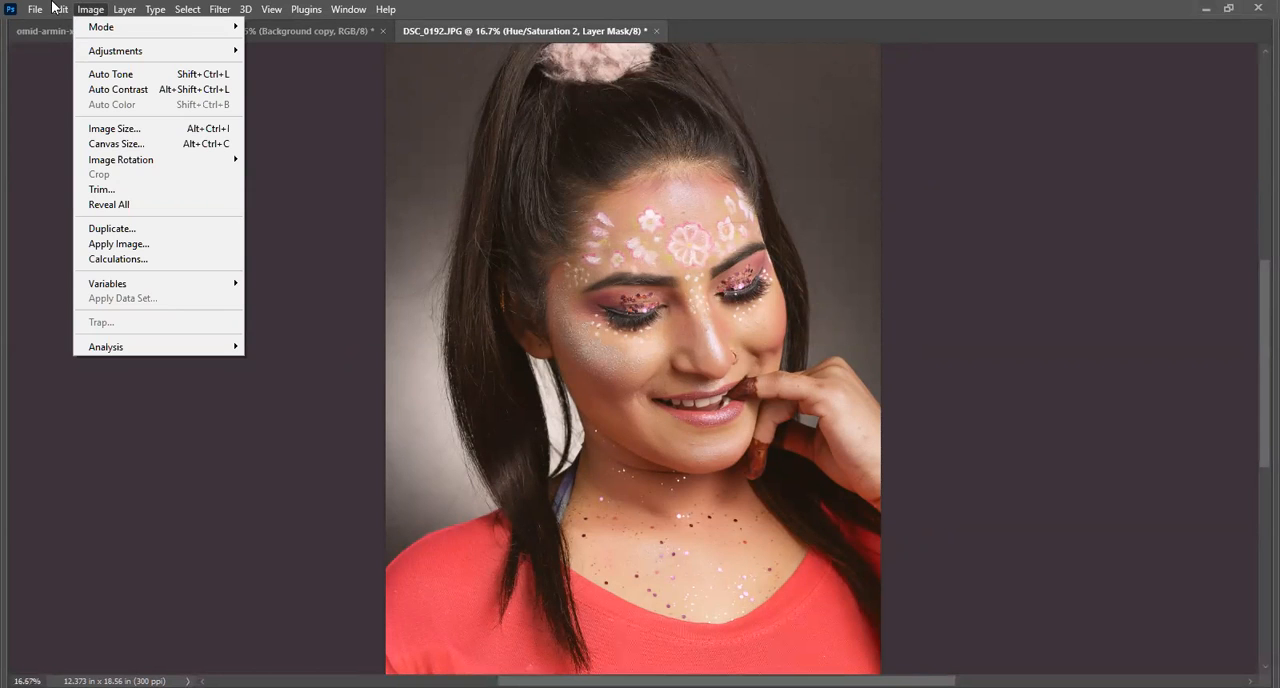
left_click(55, 9)
left_click(35, 9)
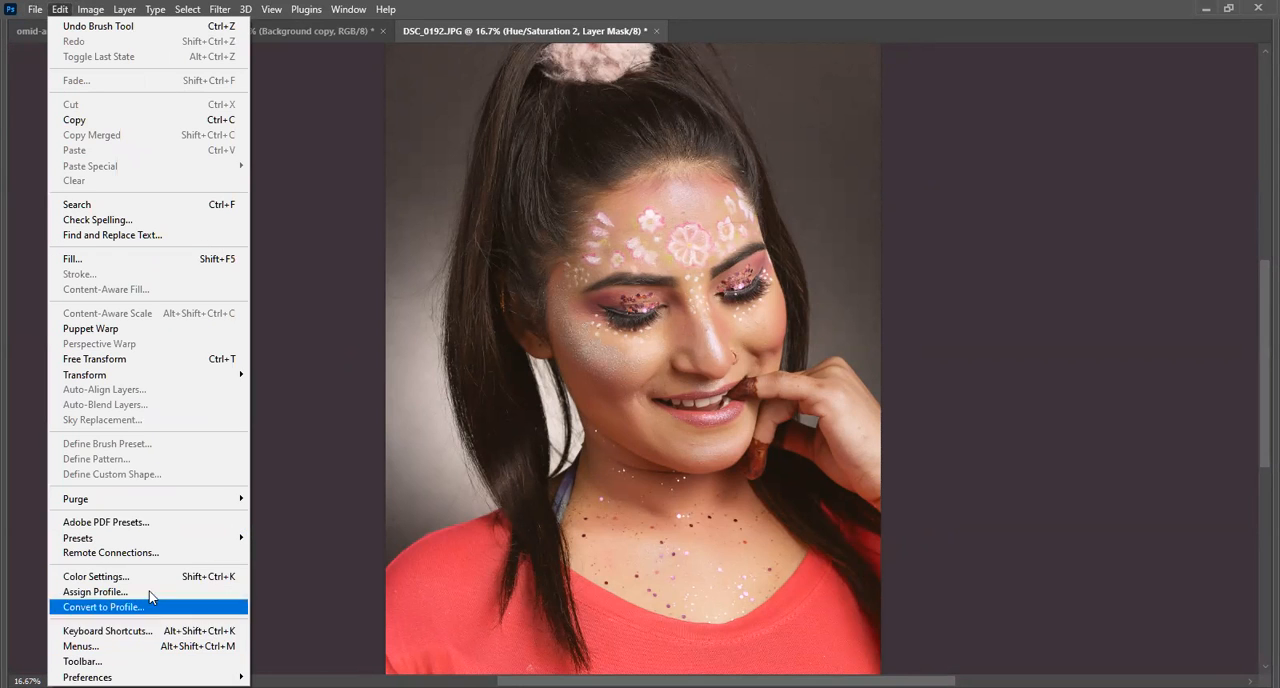
left_click(100, 576)
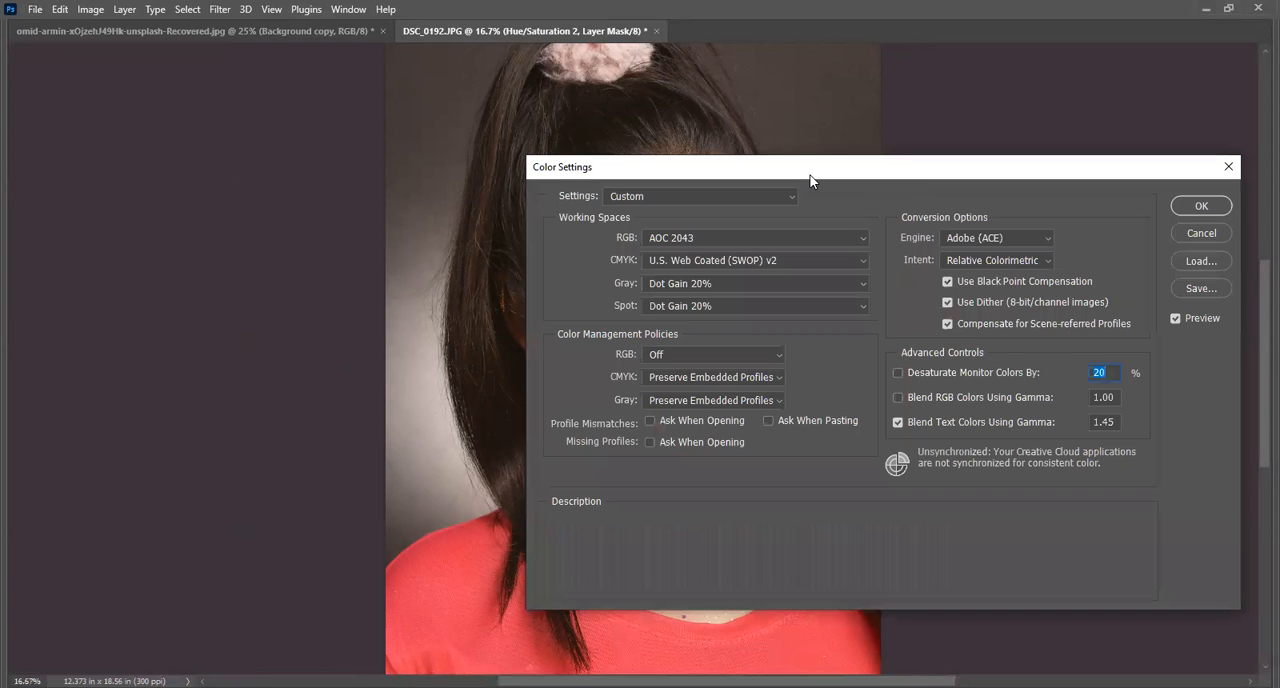
left_click_drag(810, 180, 568, 179)
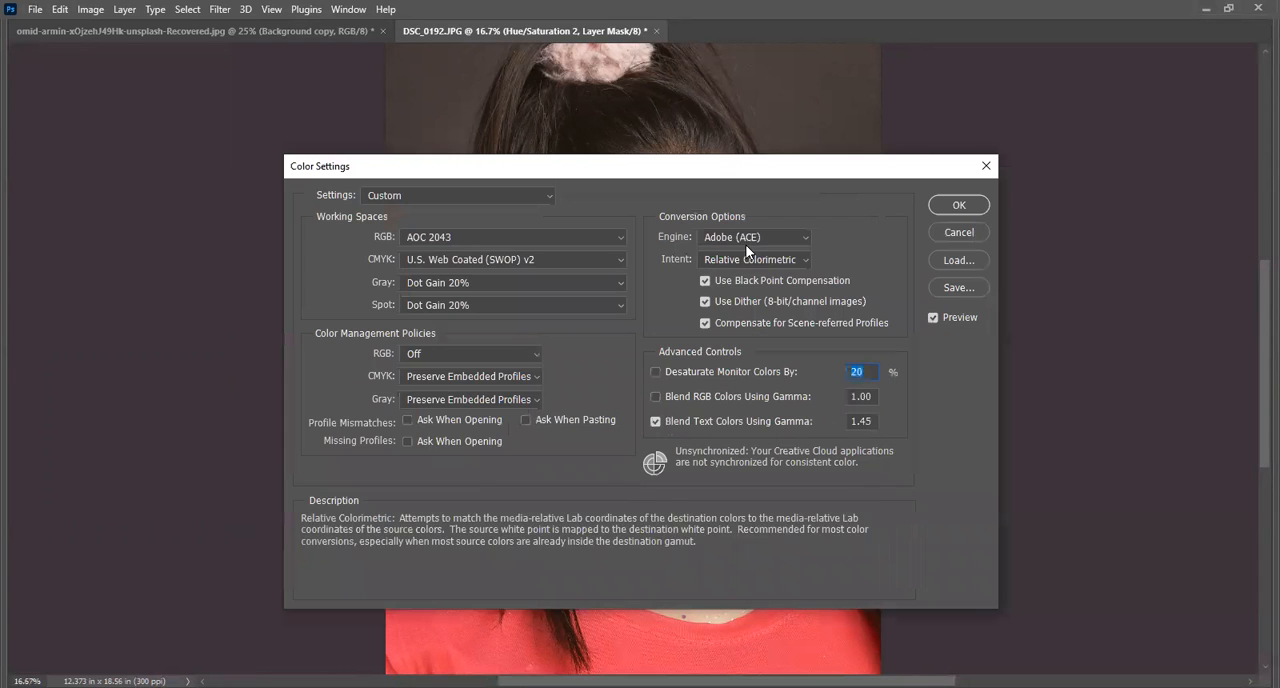
left_click(750, 240)
left_click(749, 251)
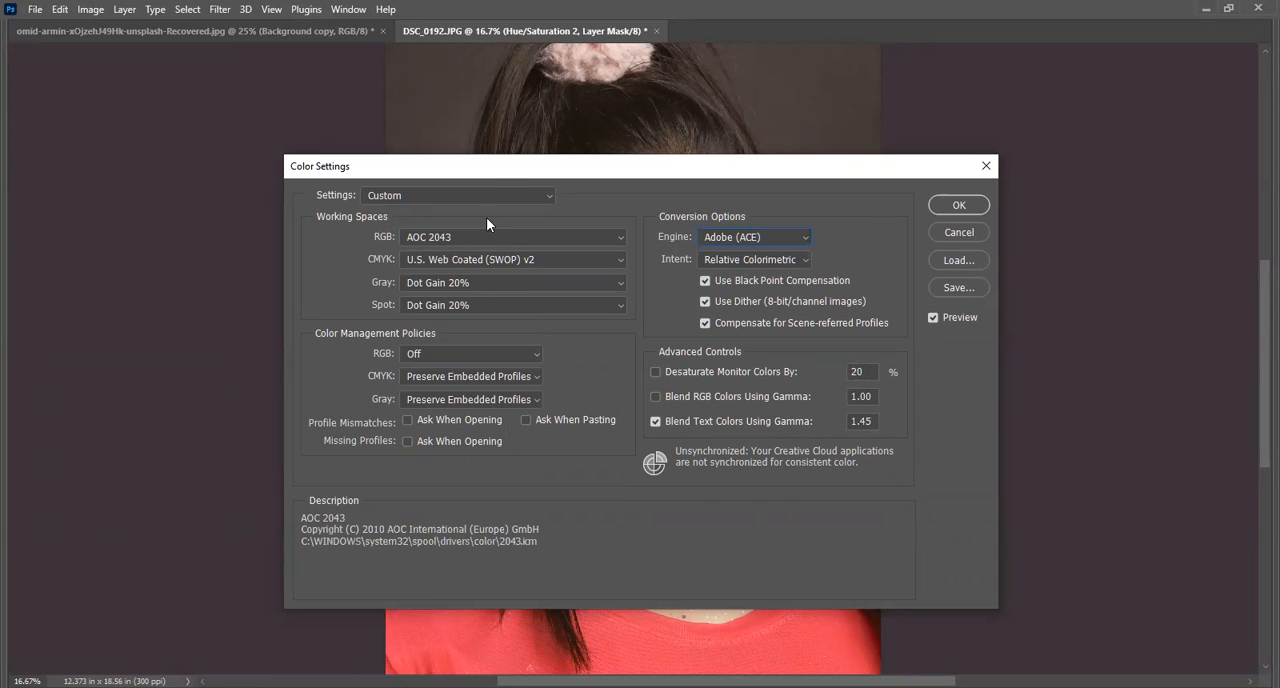
left_click_drag(850, 166, 1250, 78)
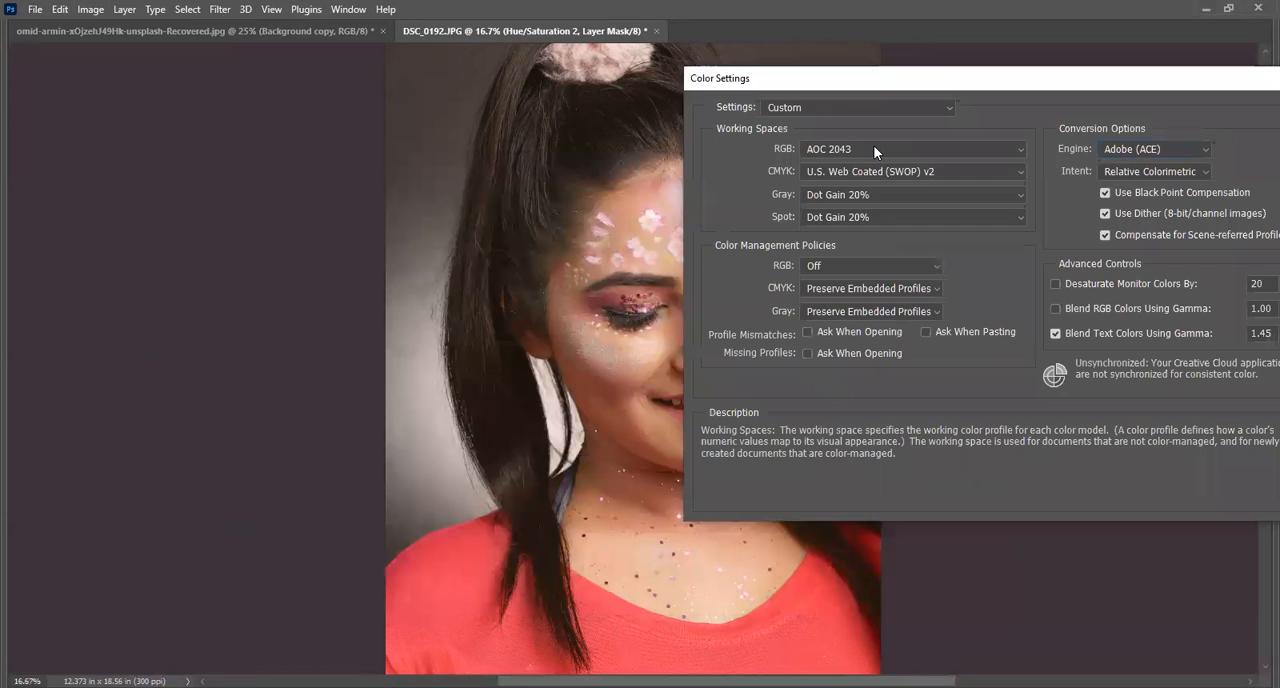
left_click(874, 150)
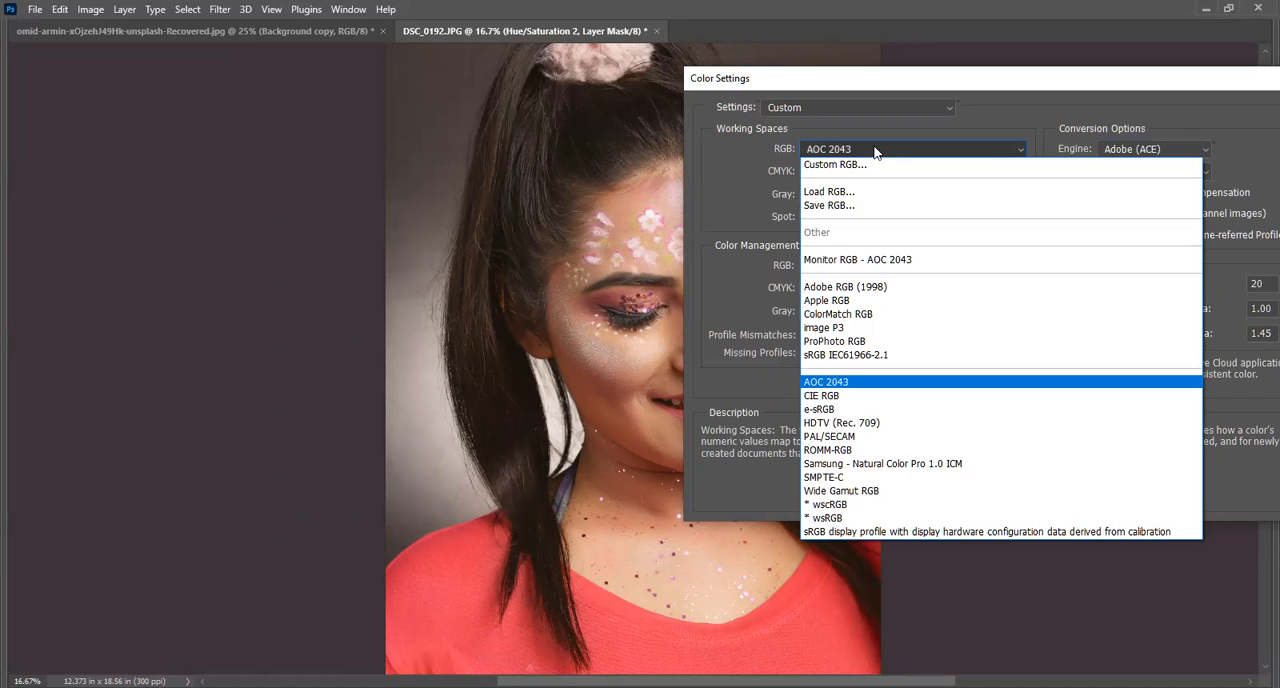
left_click(882, 290)
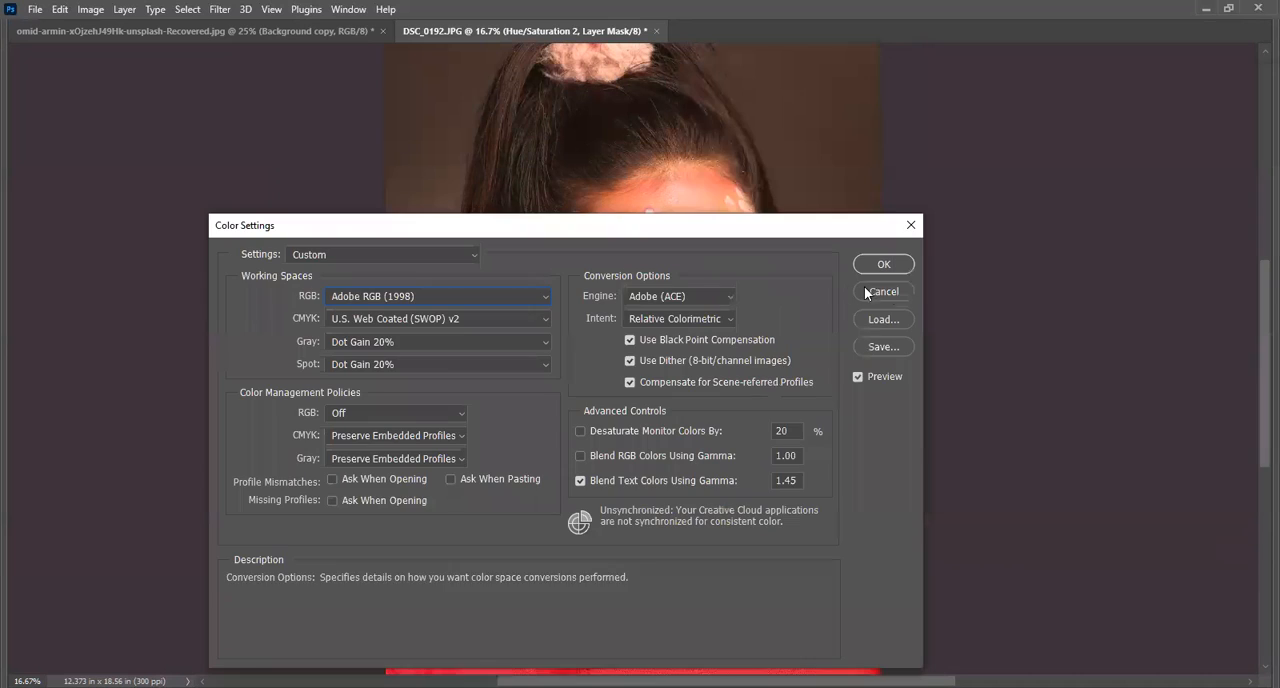
left_click(894, 292)
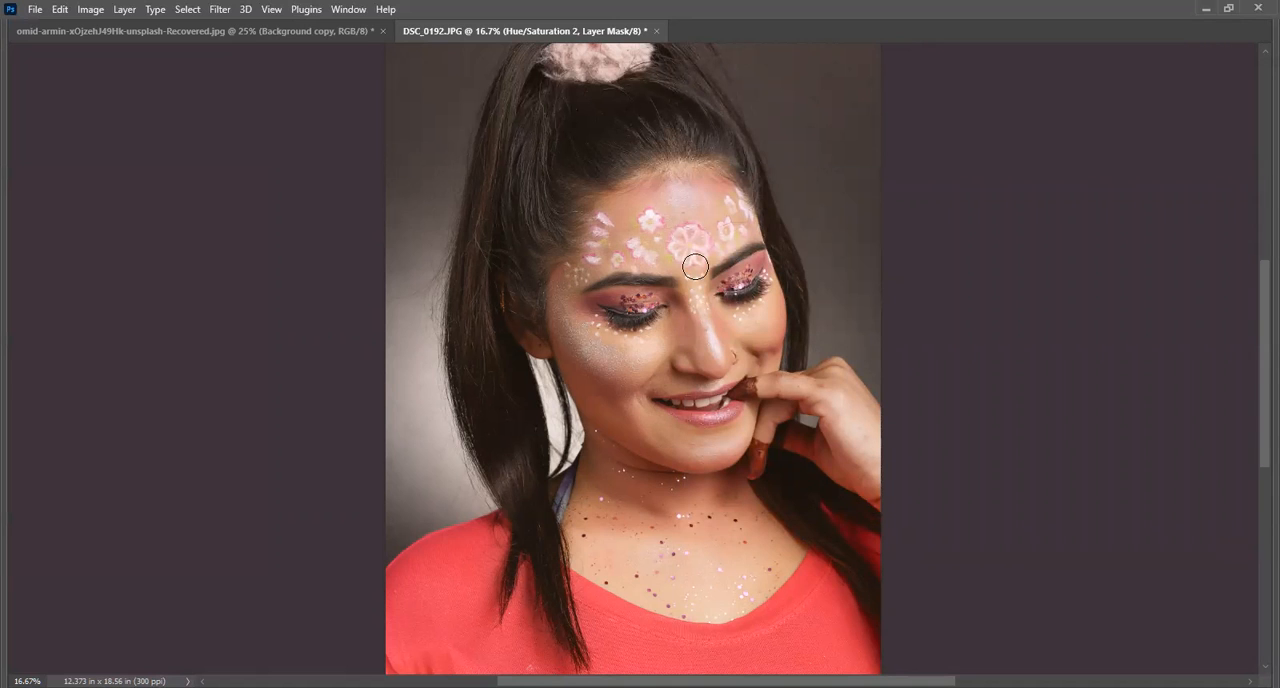
Open the Color Settings for DSC_0192.JPG and move the dialog aside so that most of the portrait stays in view.
scroll(654, 266, "up", 1)
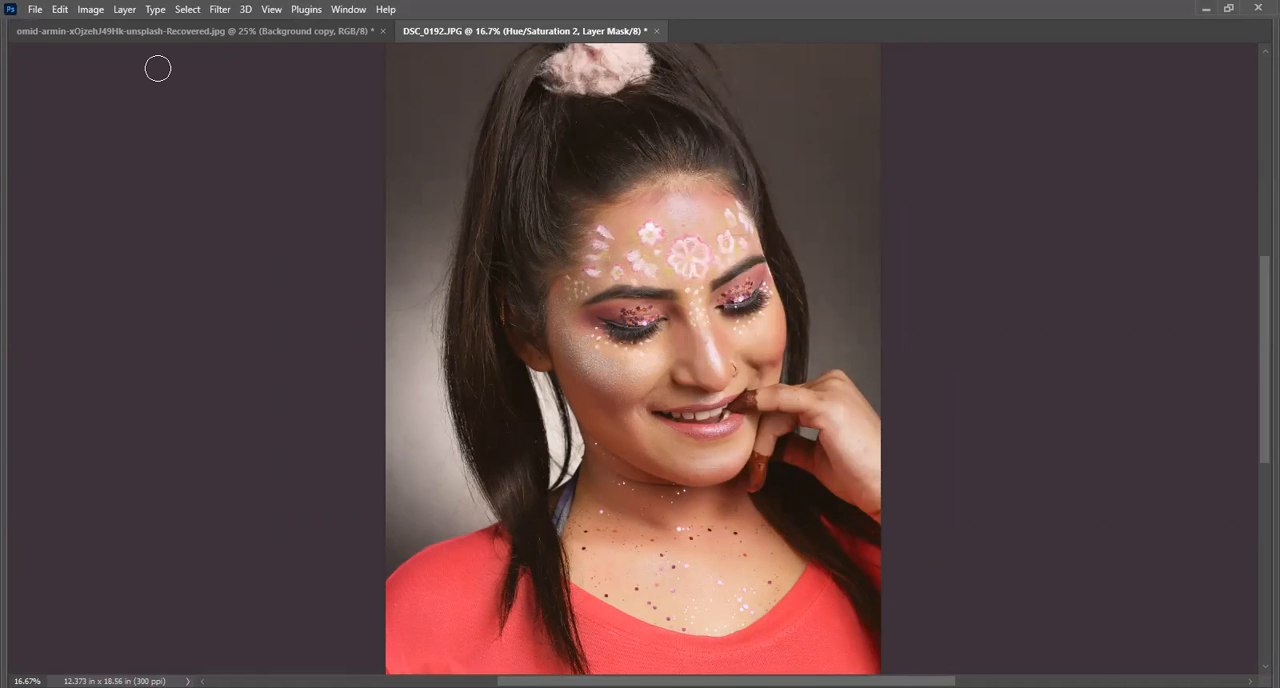
left_click(60, 10)
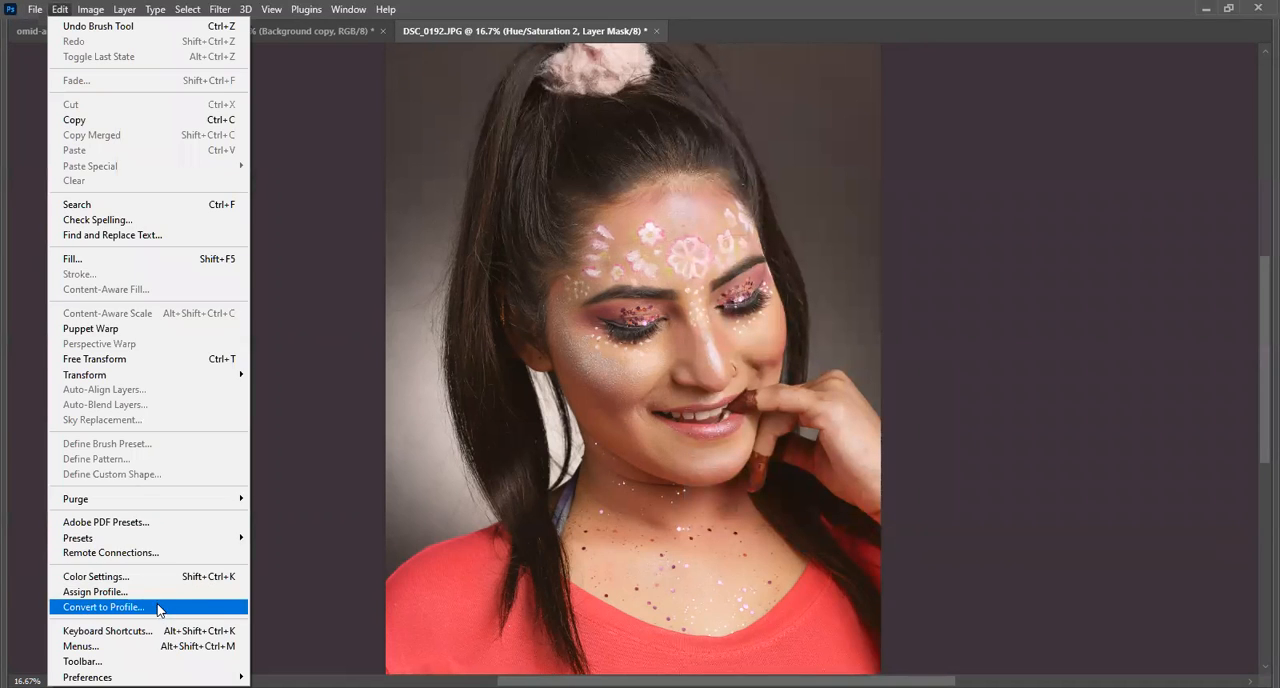
left_click(188, 577)
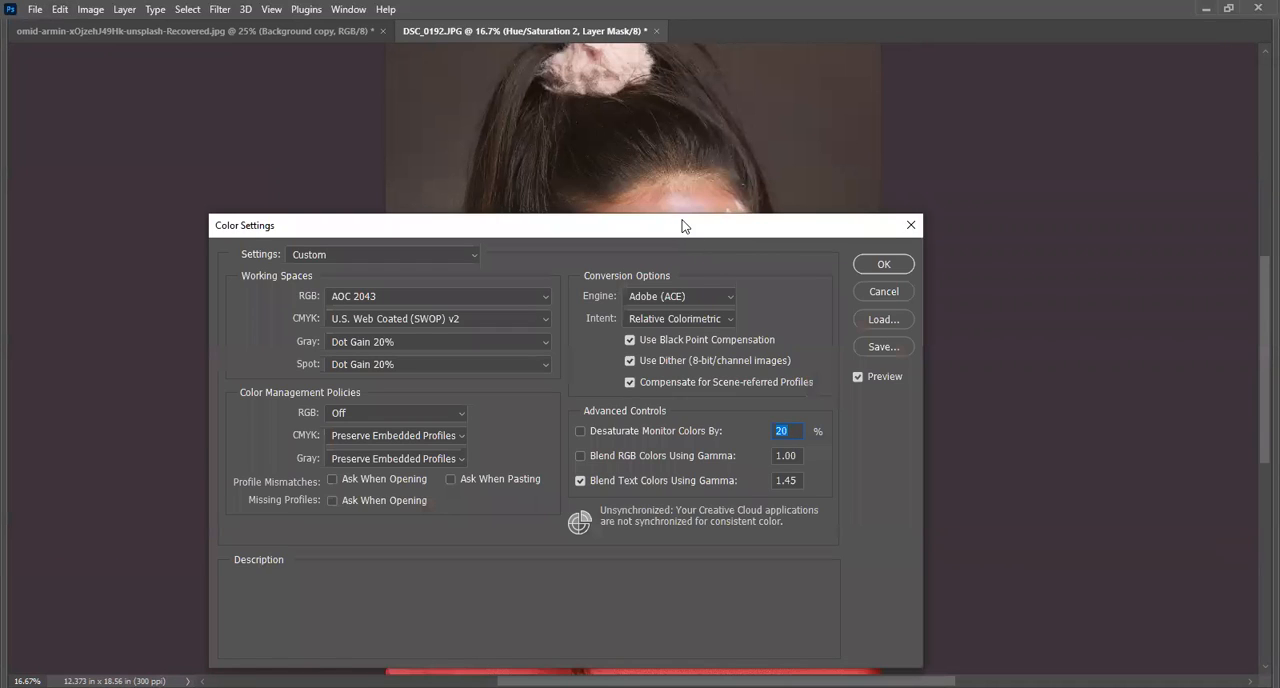
left_click_drag(370, 225, 908, 67)
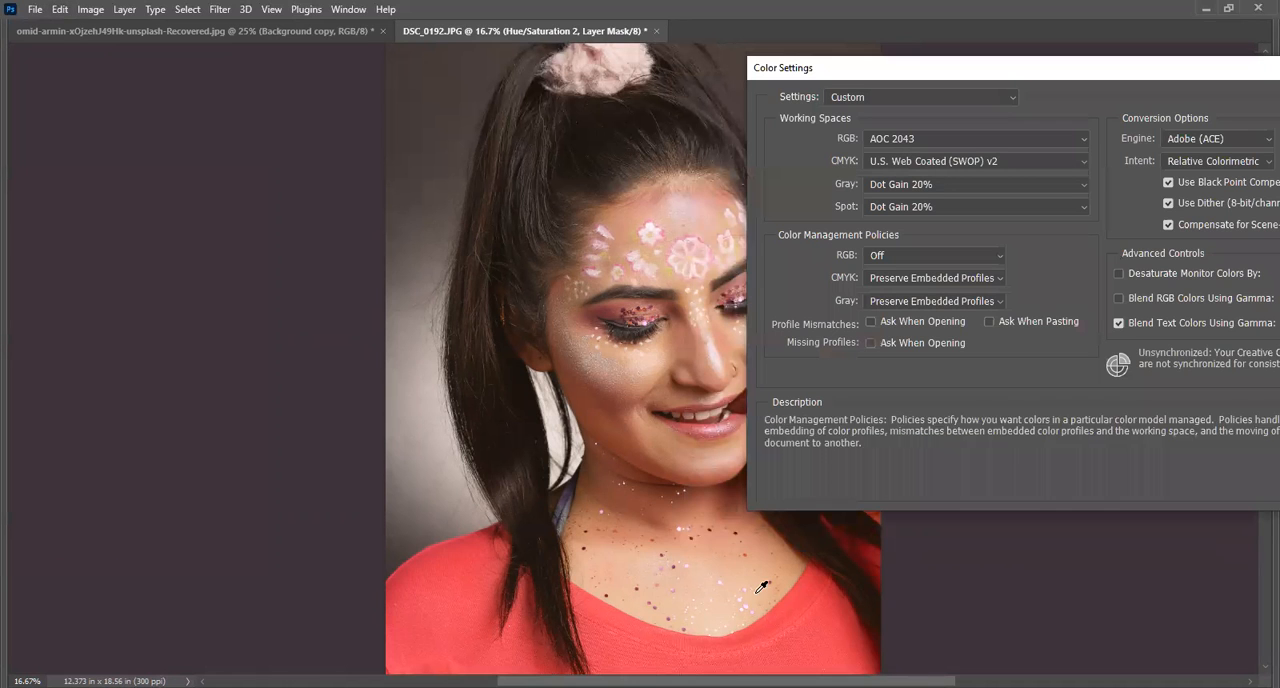
mouse_move(982, 131)
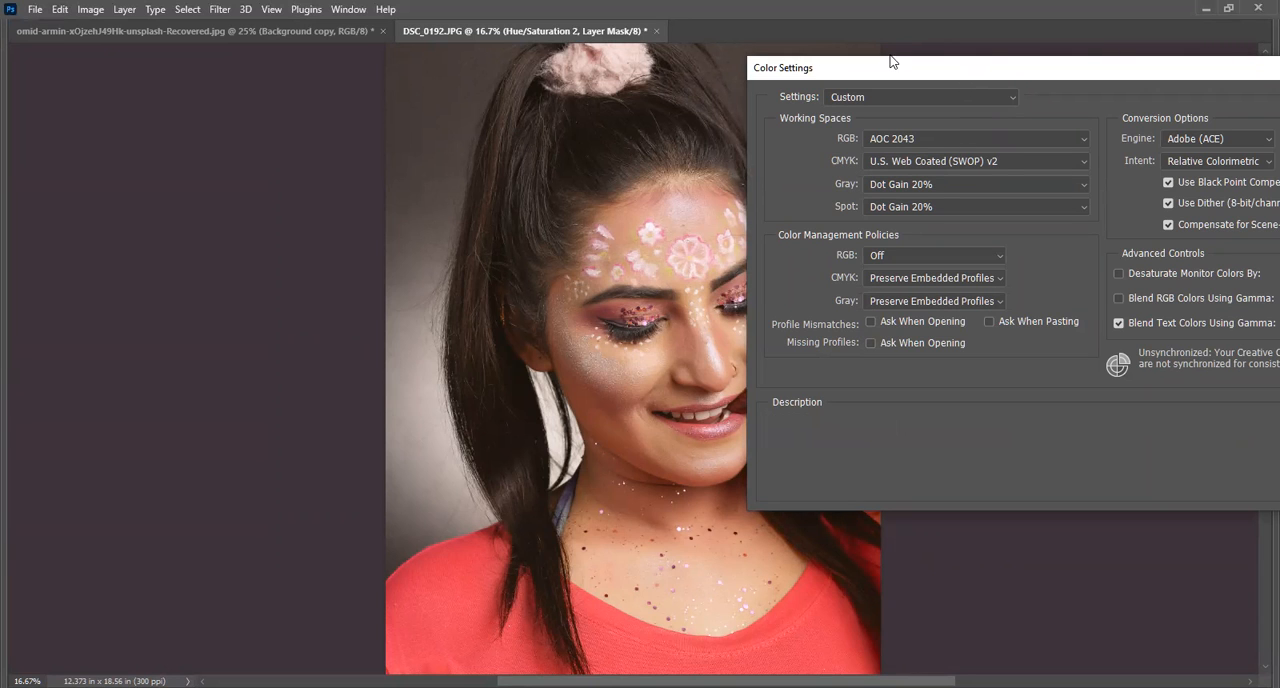
left_click_drag(891, 62, 901, 44)
Try Adobe RGB (1998), Apple RGB and sRGB IEC61966-2.1 in turn as the RGB working space, previewing each on the portrait.
left_click(1014, 121)
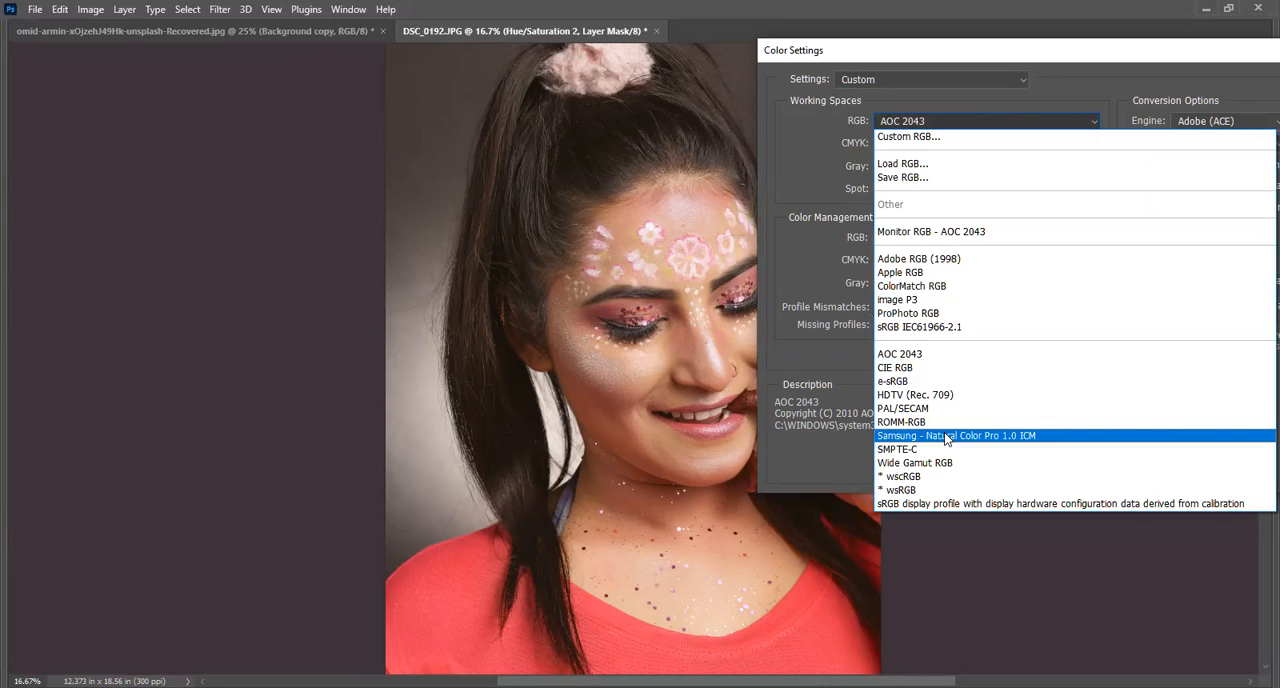
left_click(944, 258)
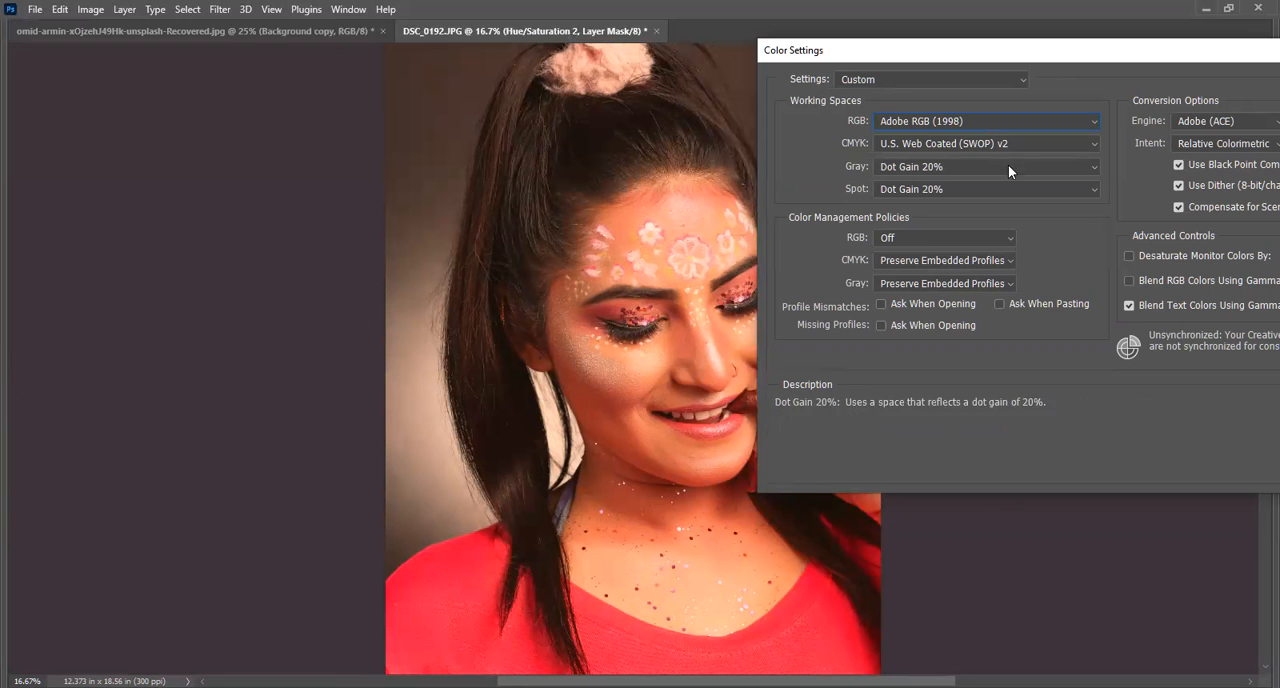
left_click(1003, 121)
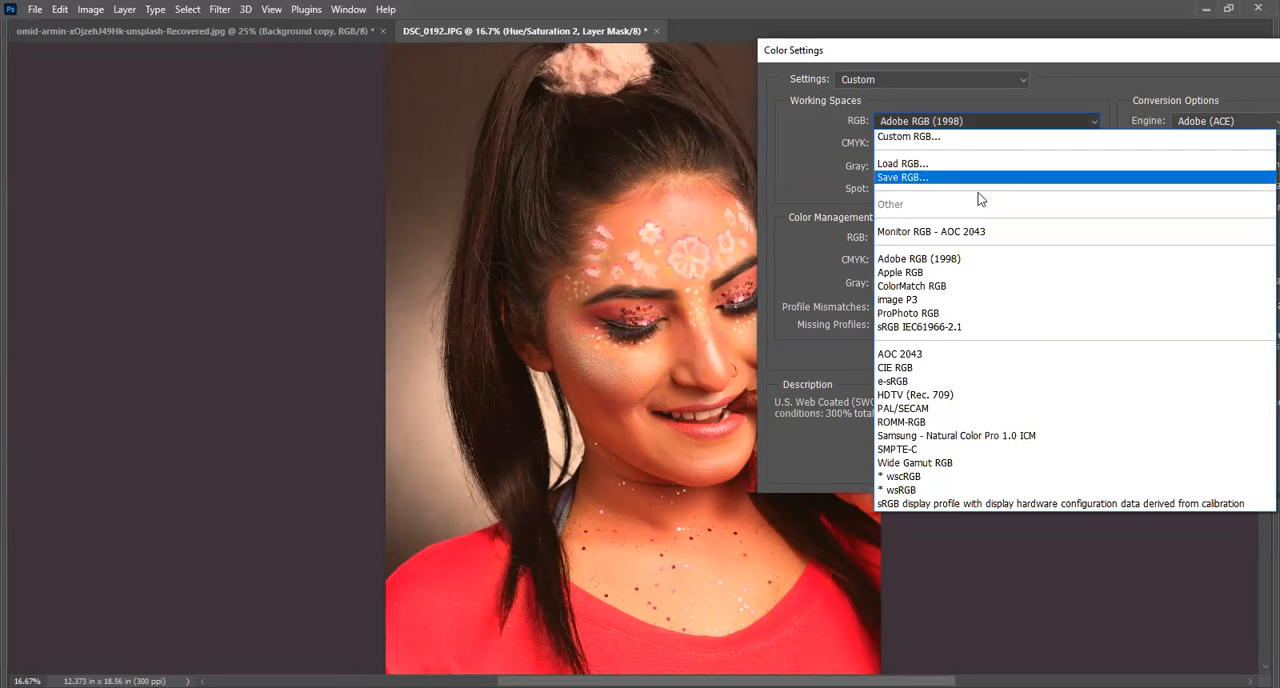
left_click(963, 281)
left_click(941, 117)
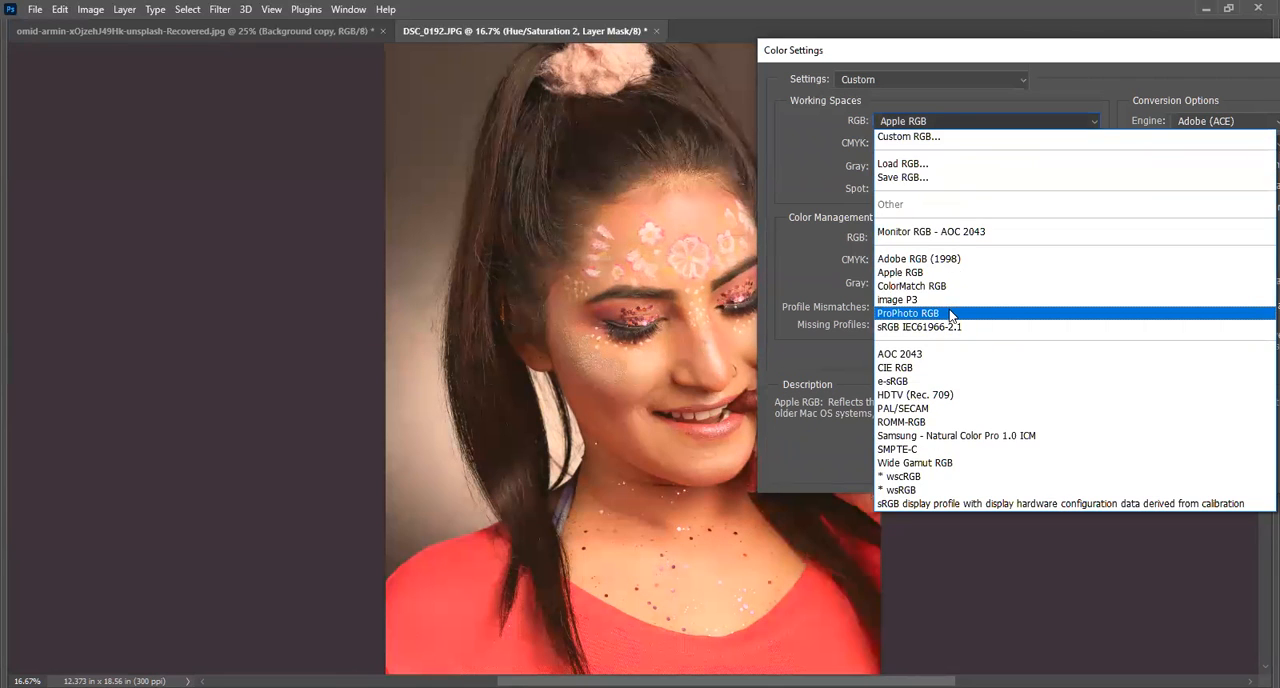
left_click(904, 326)
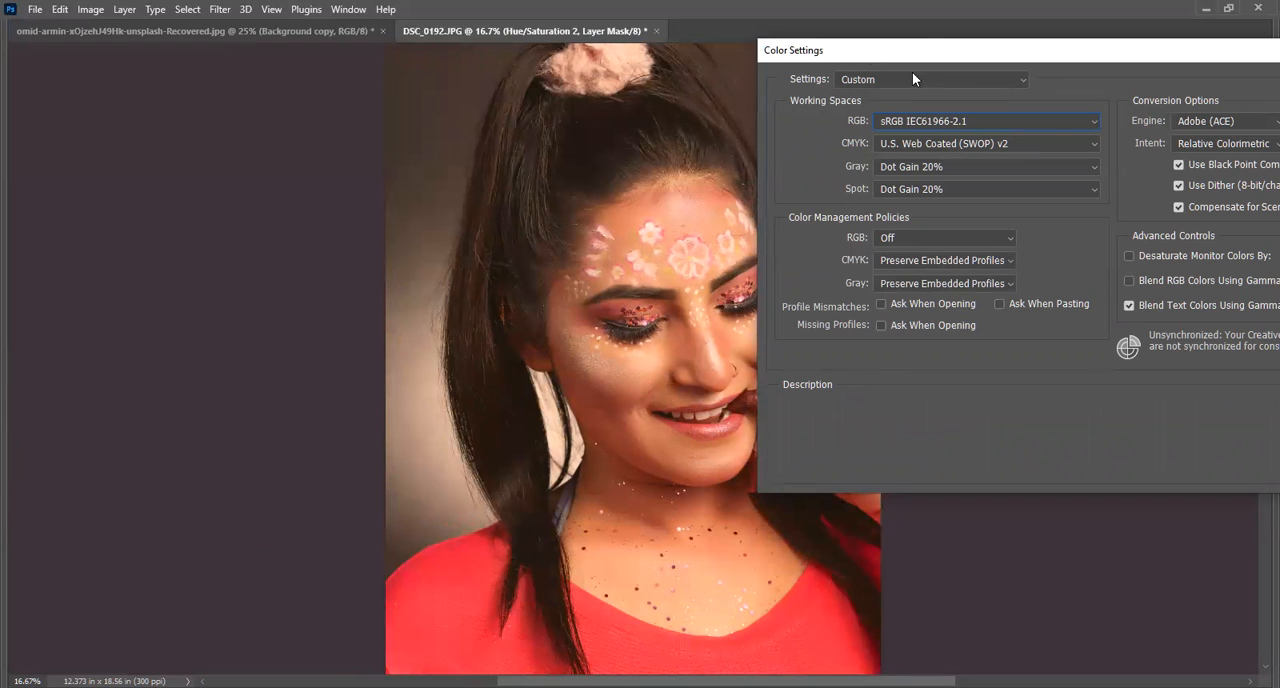
Set the RGB working space to the AOC 2043 monitor profile and apply the Color Settings.
left_click_drag(928, 54, 778, 102)
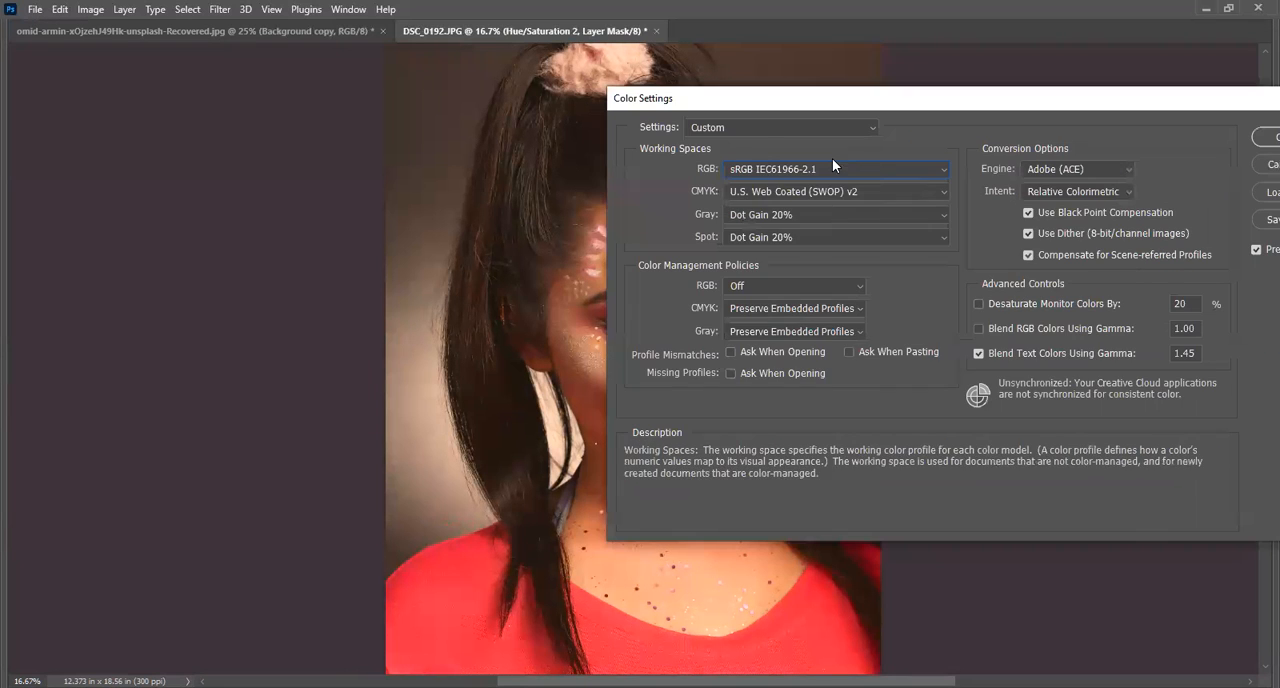
left_click(832, 168)
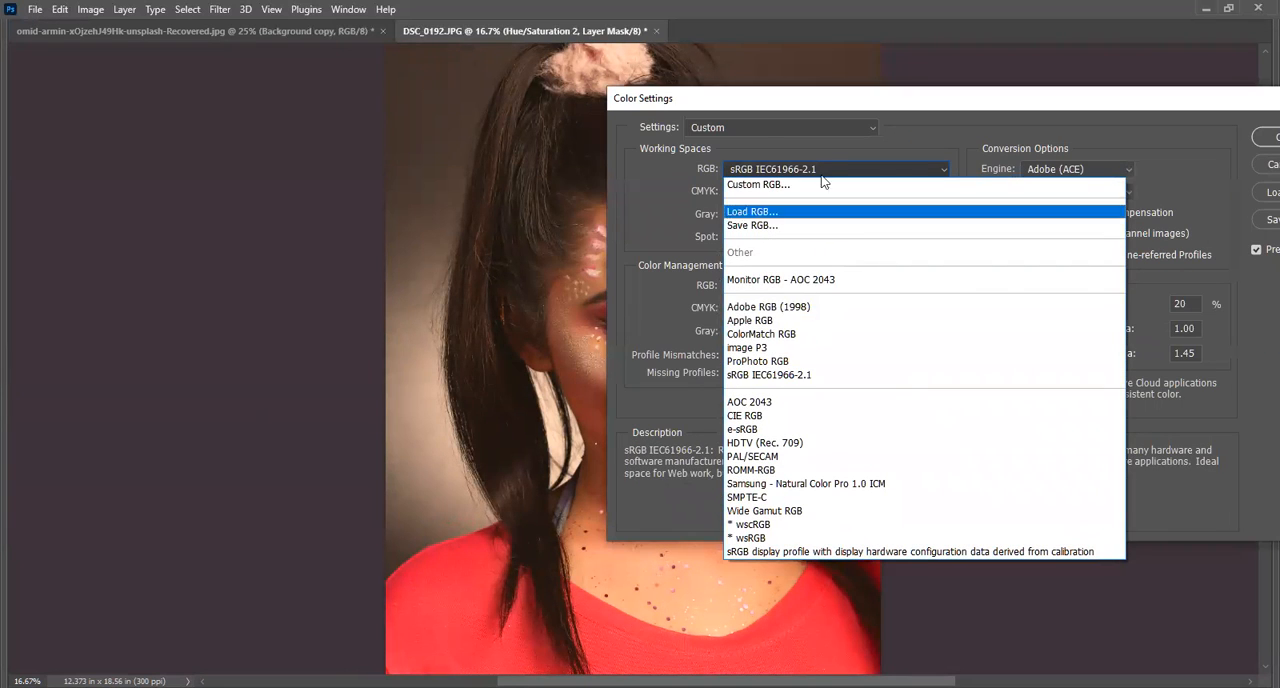
left_click(812, 403)
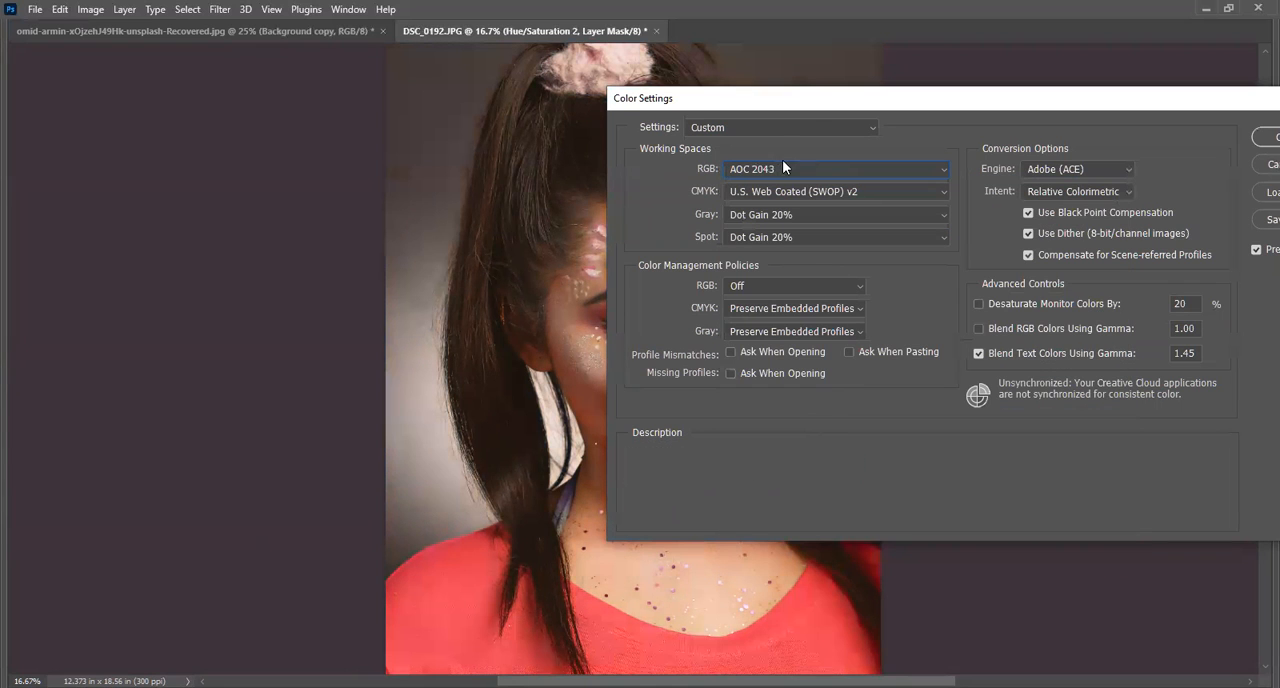
left_click_drag(810, 107, 360, 320)
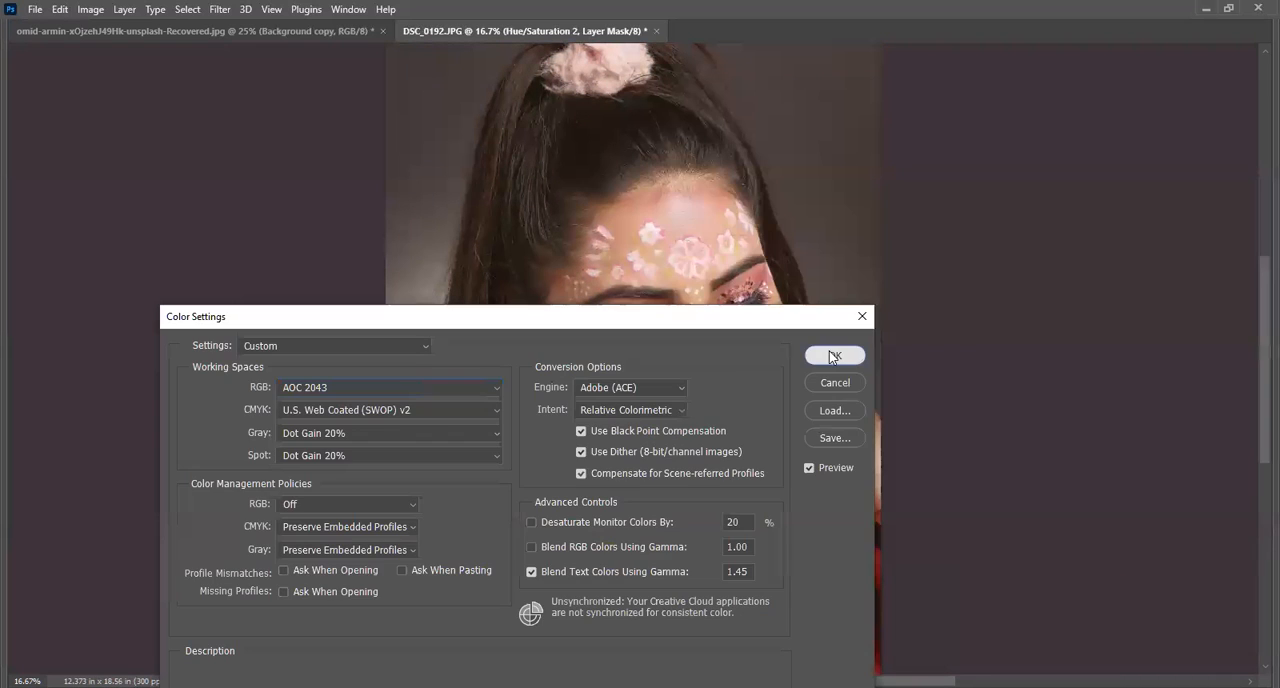
key("Return")
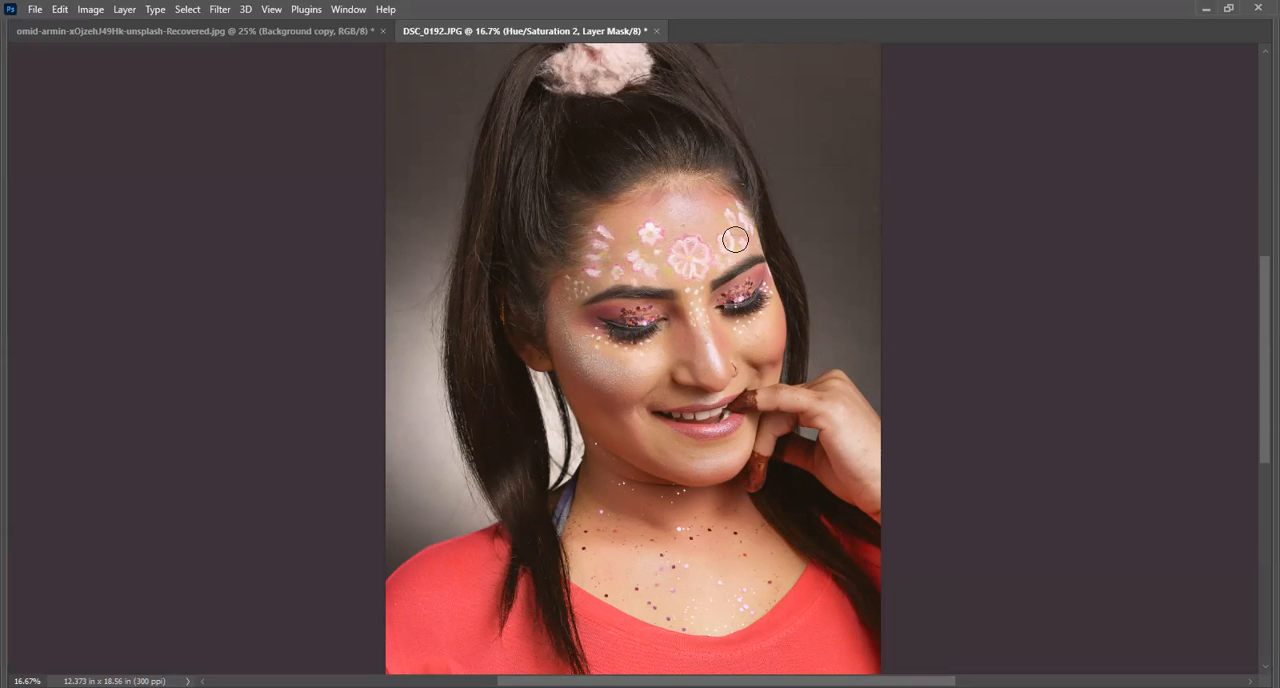
left_click(58, 12)
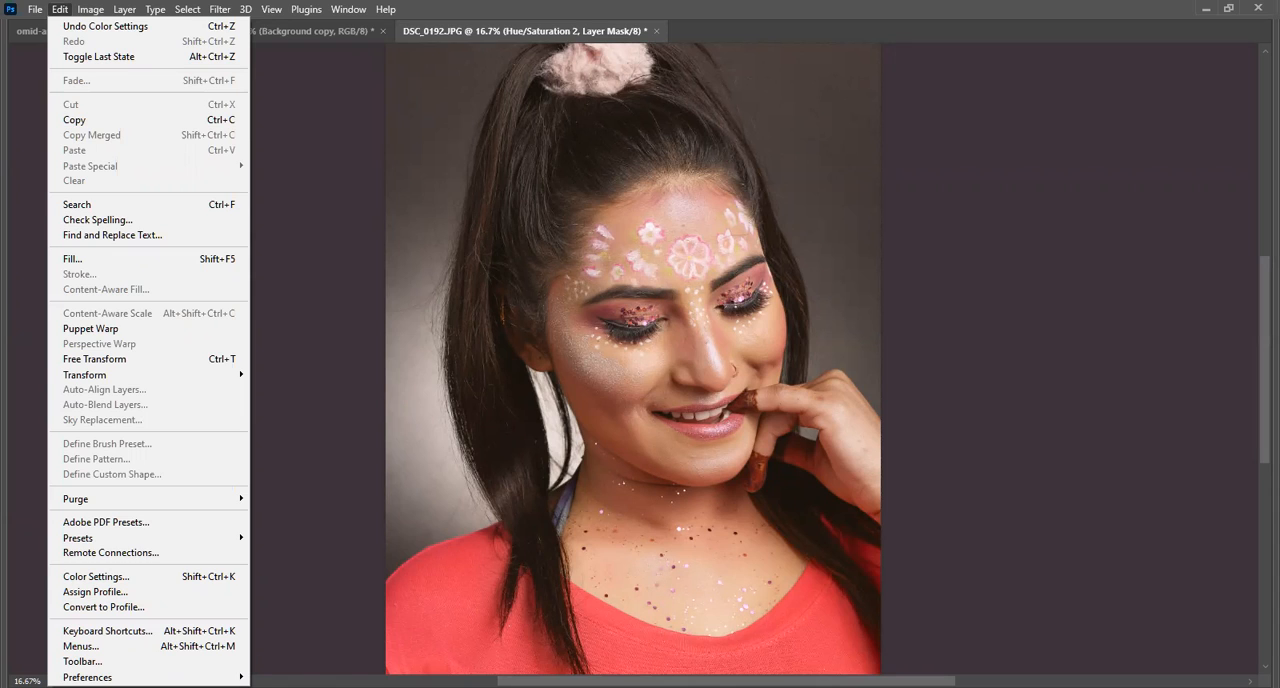
key("Escape")
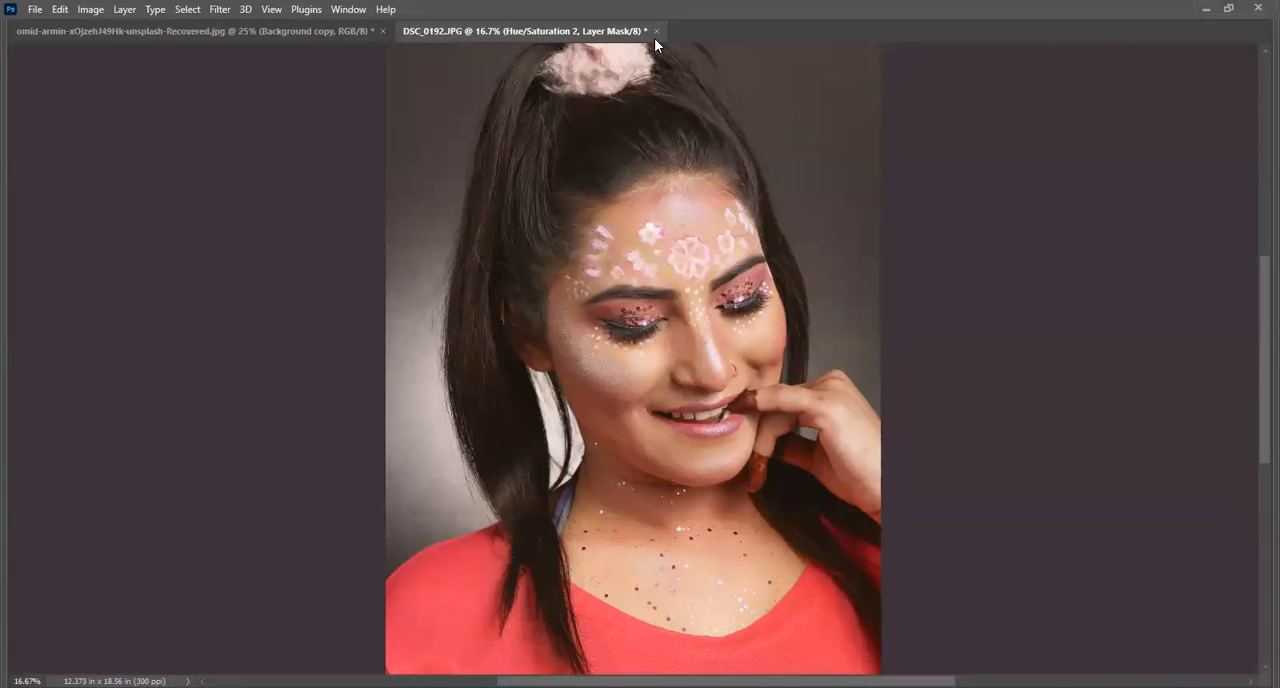
Compare the two open portraits, and check the RGB working space in the Color Settings for DSC_0192.JPG without changing it.
left_click(144, 38)
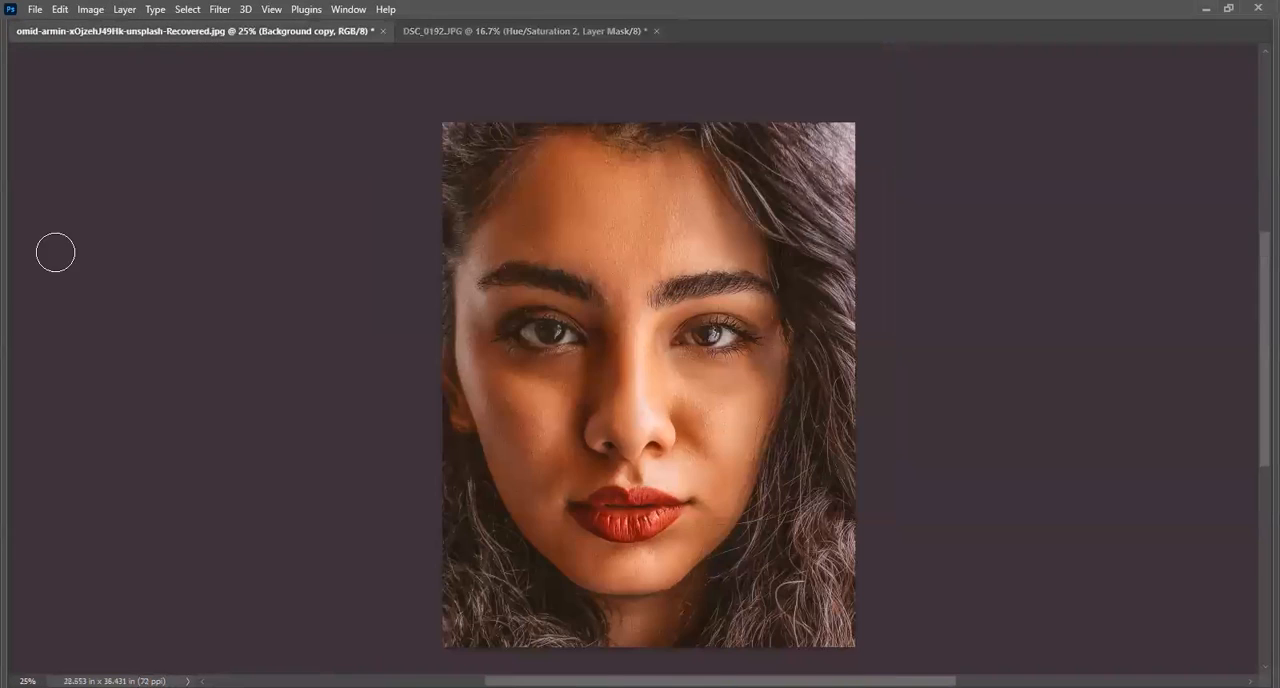
left_click(475, 31)
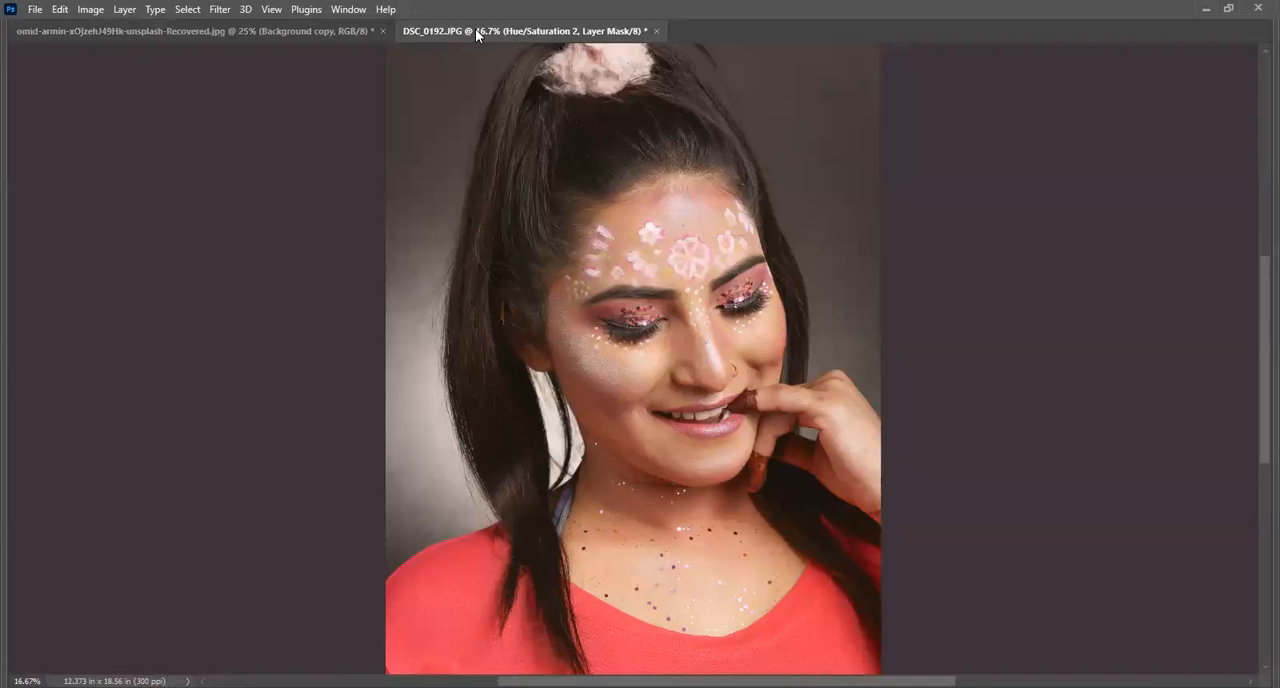
left_click(60, 9)
left_click(156, 579)
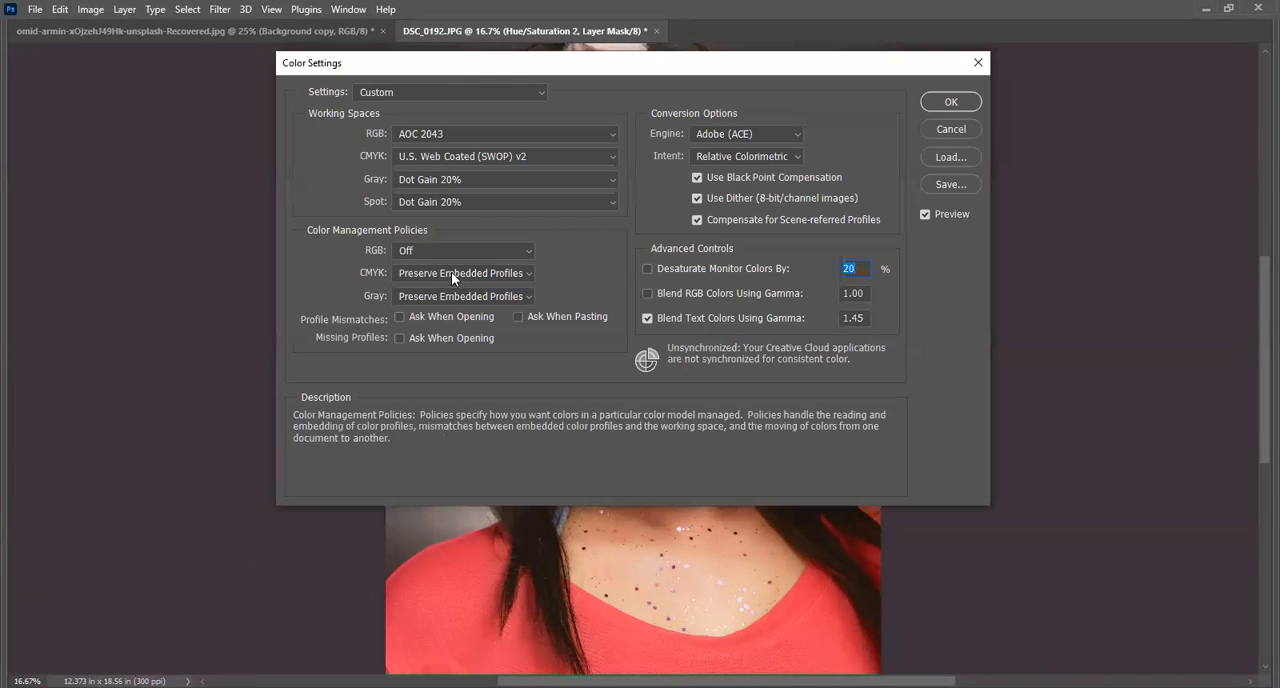
left_click(451, 132)
left_click(462, 127)
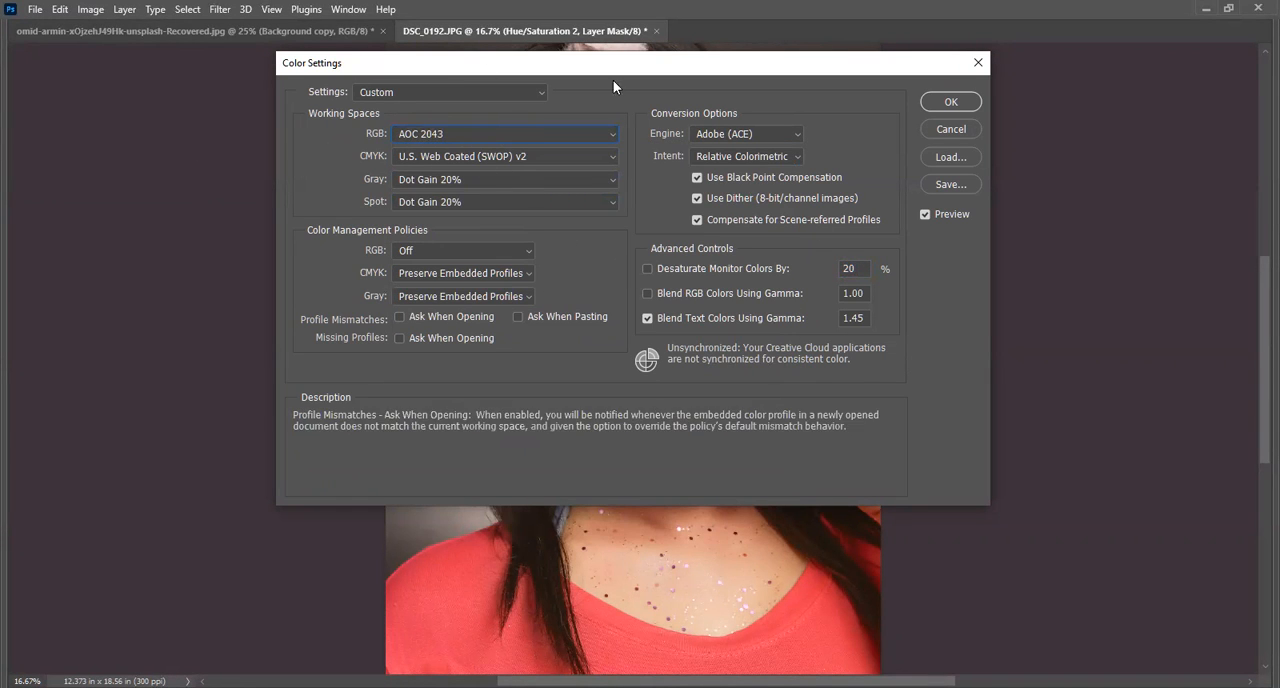
left_click(941, 131)
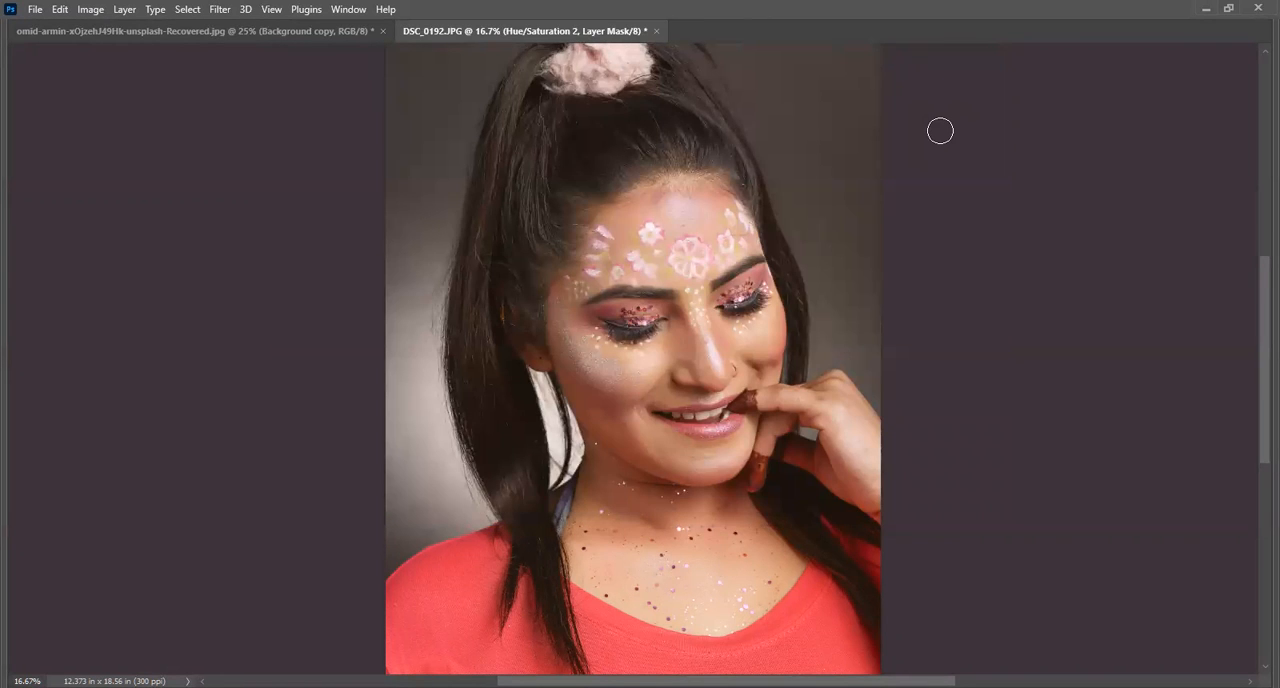
Compare the omid-armin portrait with DSC_0192.JPG once more, ending on the omid-armin portrait.
left_click(275, 31)
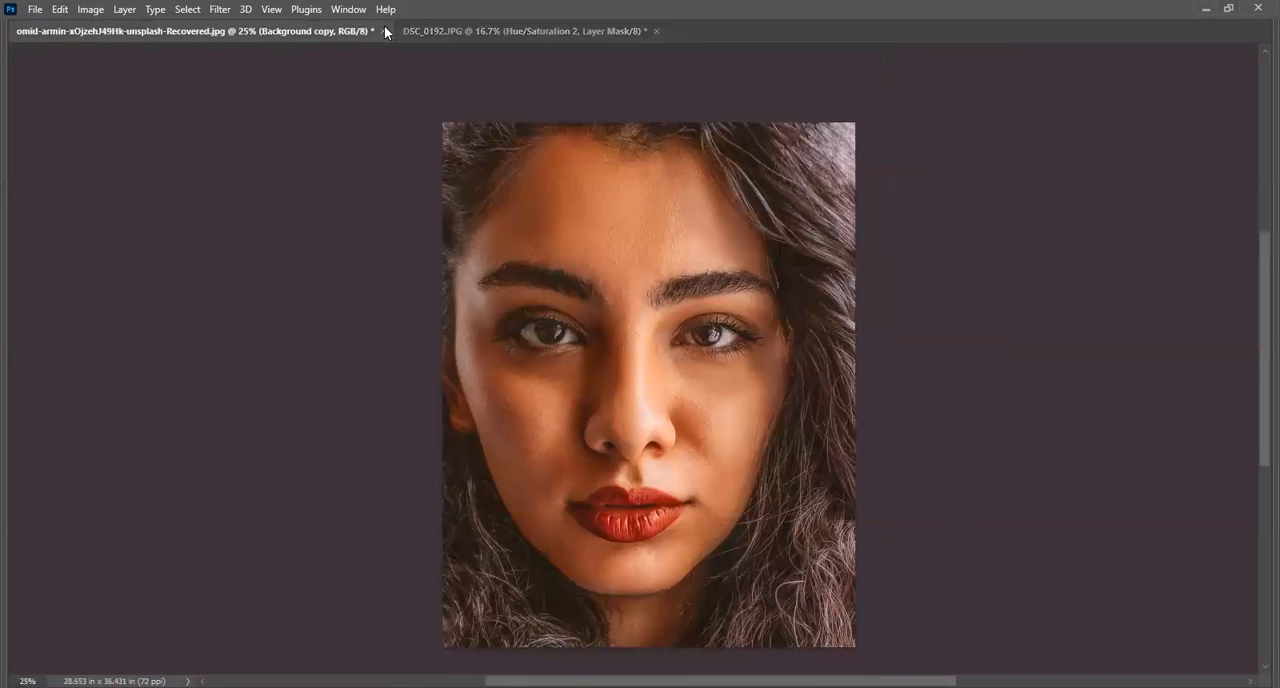
left_click(475, 31)
left_click(285, 33)
left_click(98, 9)
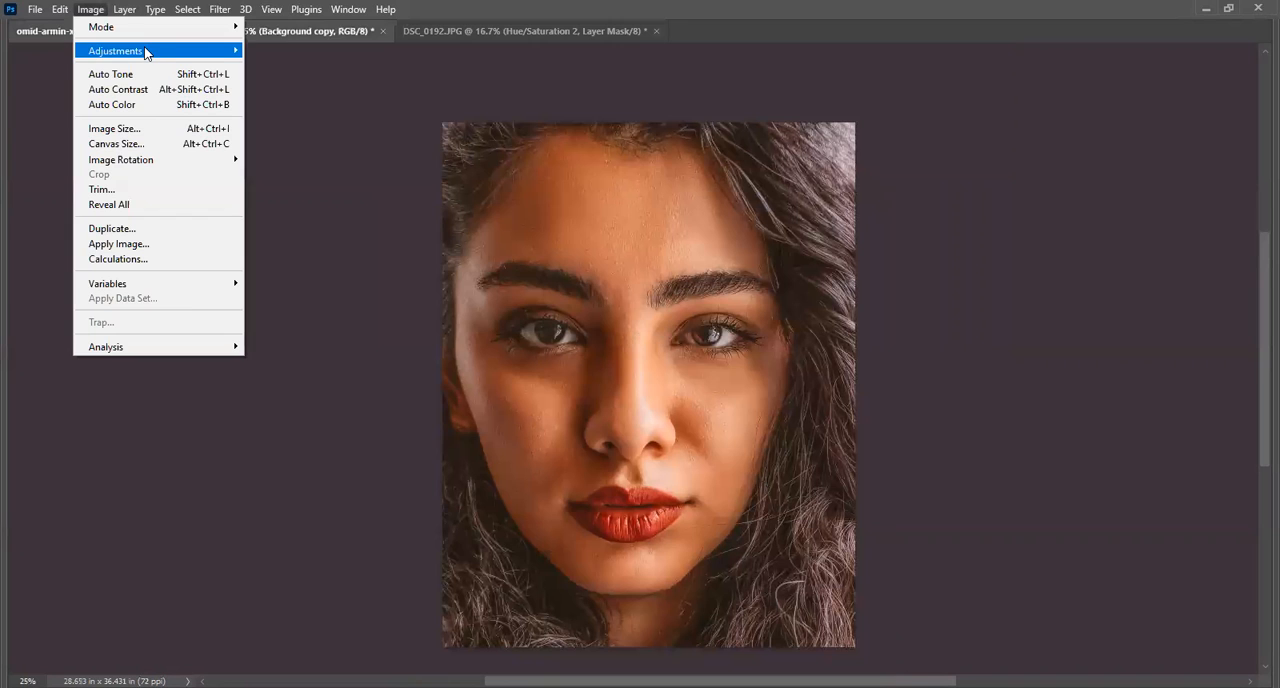
mouse_move(146, 52)
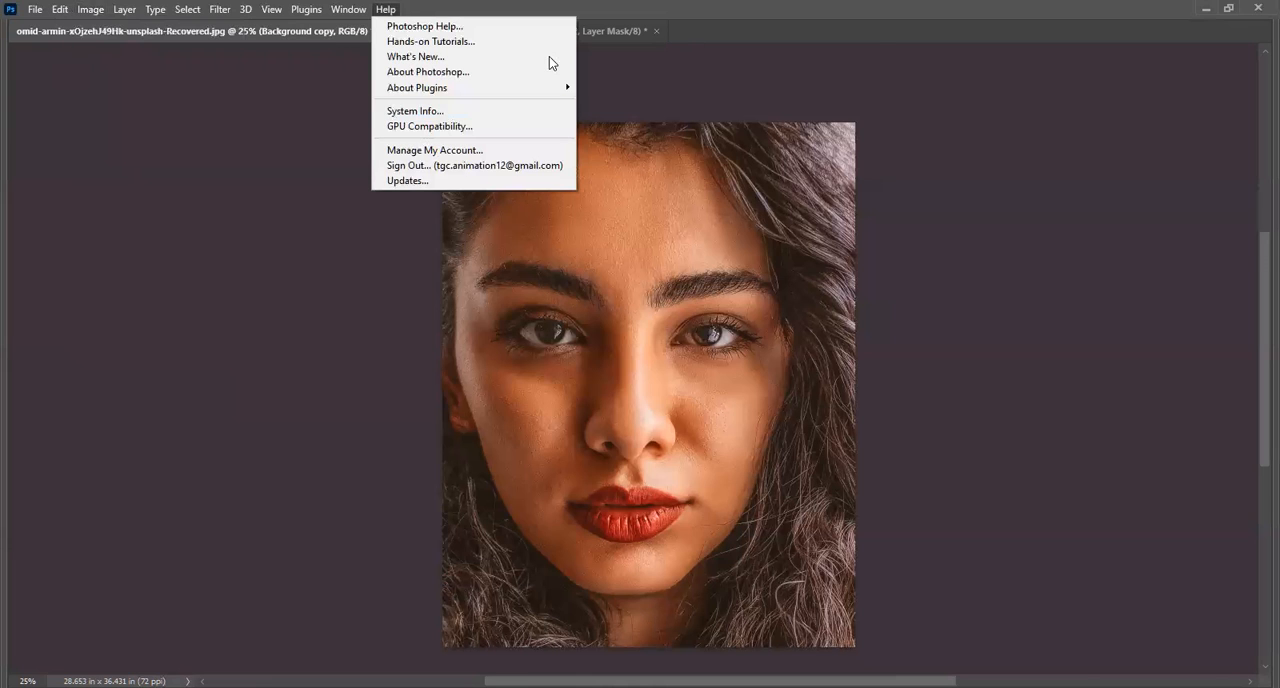
Open the photo girl-pointing-someone-left-side.jpg.
left_click(590, 32)
left_click(35, 9)
left_click(62, 47)
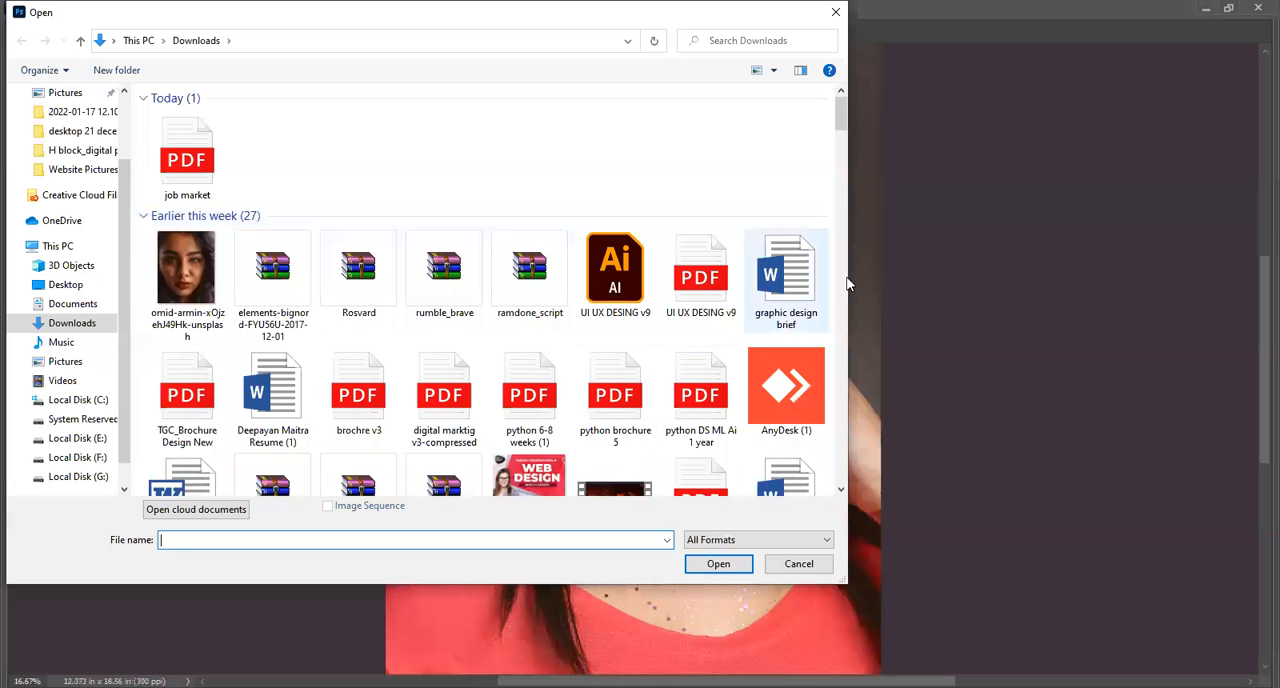
left_click_drag(841, 113, 840, 437)
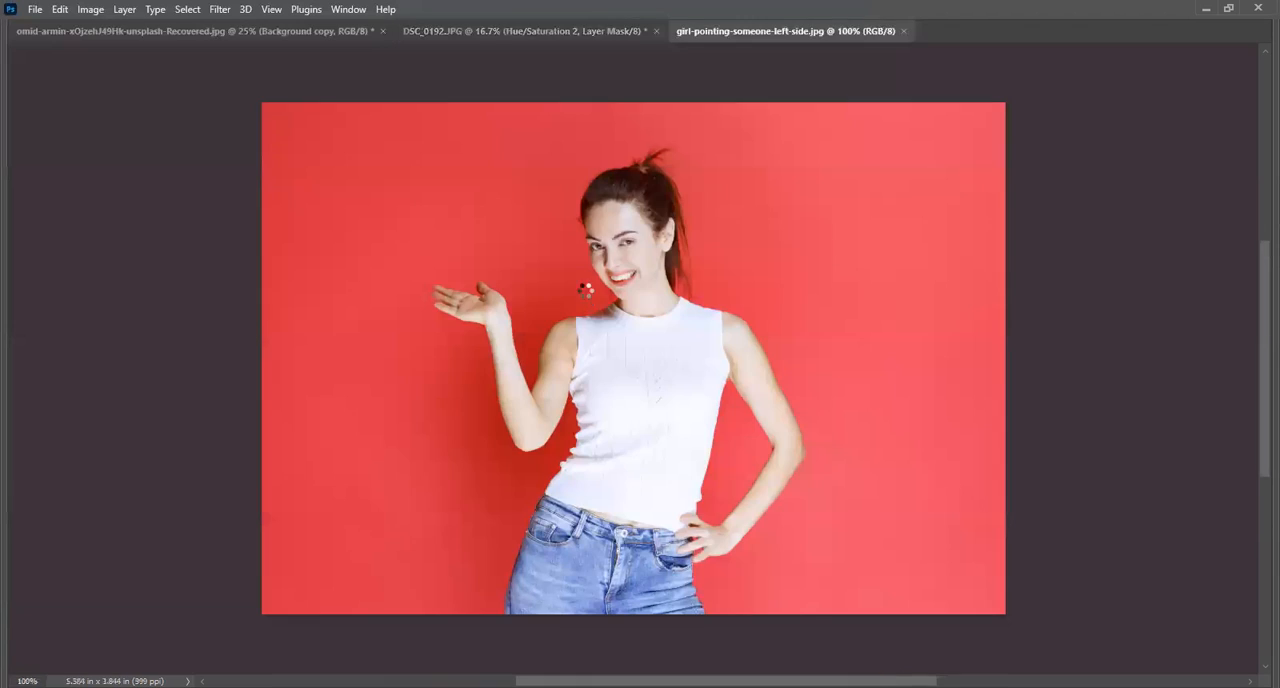
Try a Photo Filter with Warming Filter (85) on the photo, raising its density to 68%.
left_click(90, 9)
mouse_move(126, 50)
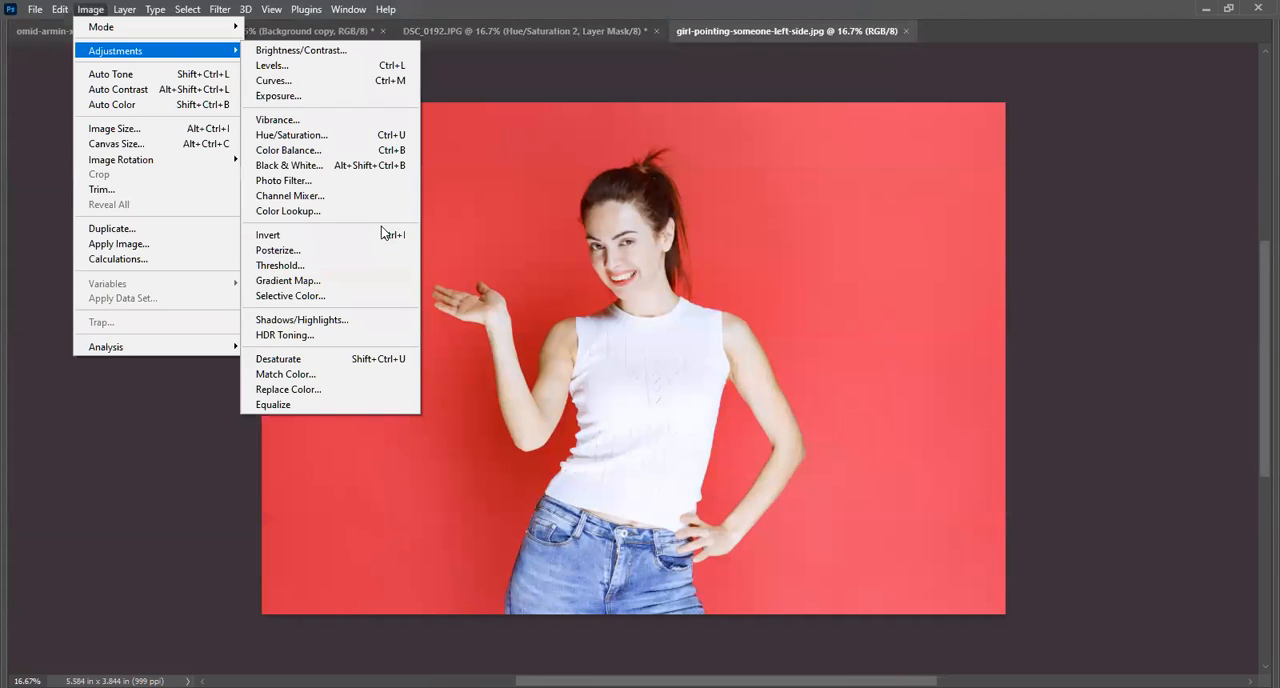
left_click(350, 180)
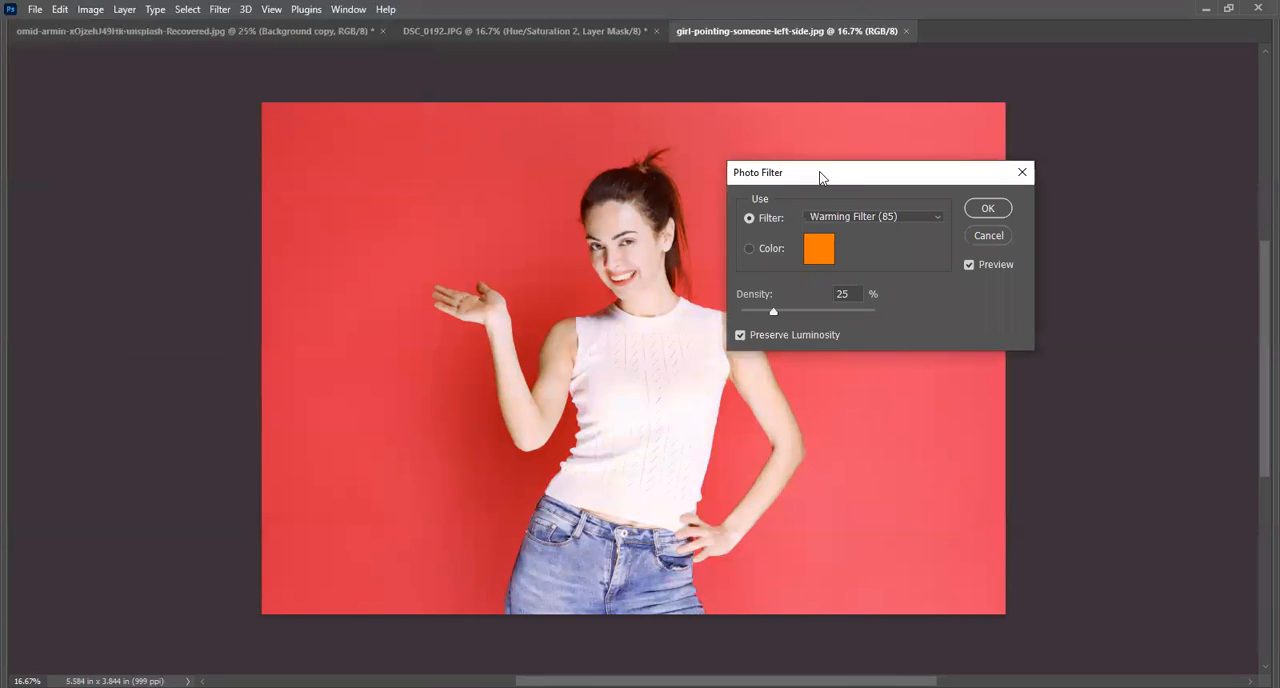
left_click_drag(820, 177, 865, 101)
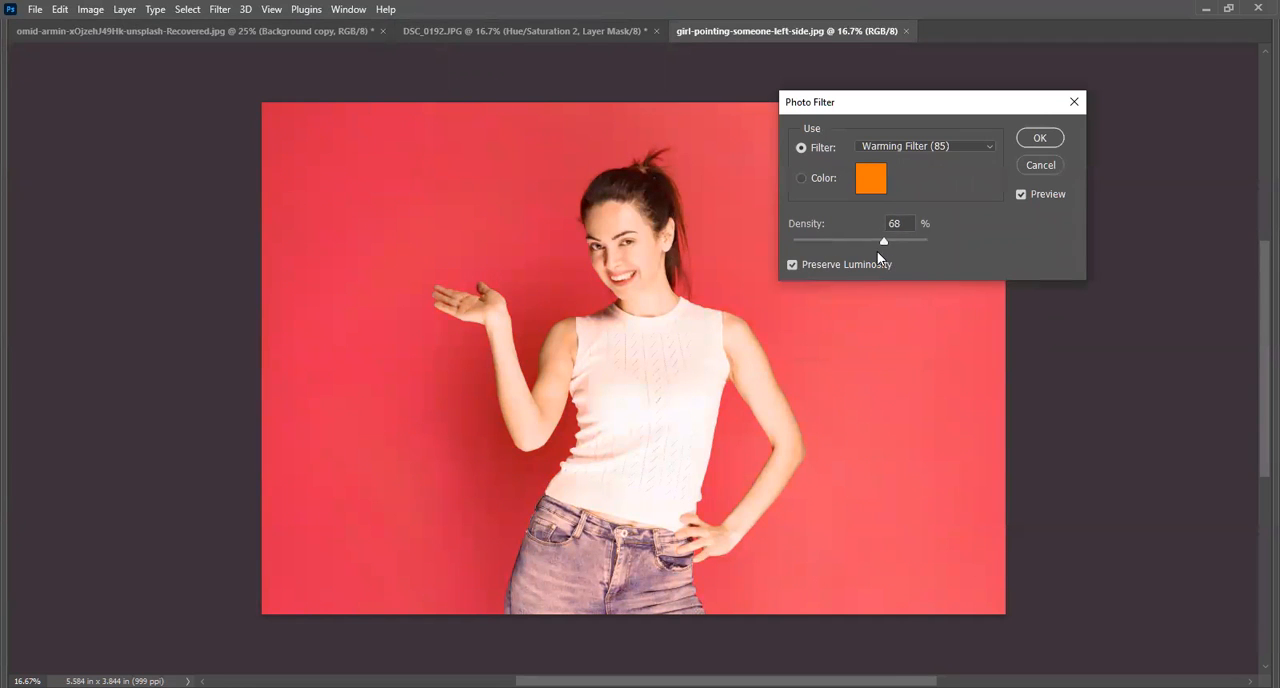
Try the Underwater, Blue and Warming Filter (81) presets of the Photo Filter in turn on the photo.
left_click(925, 147)
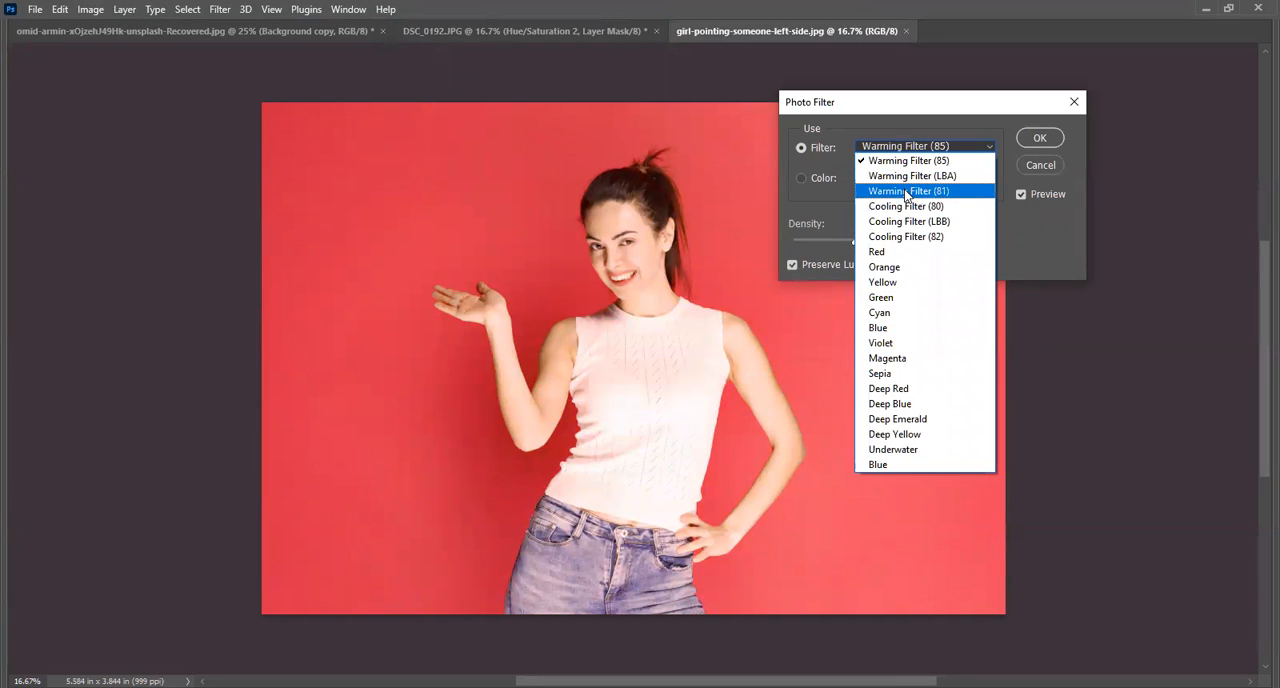
left_click(926, 449)
left_click(905, 147)
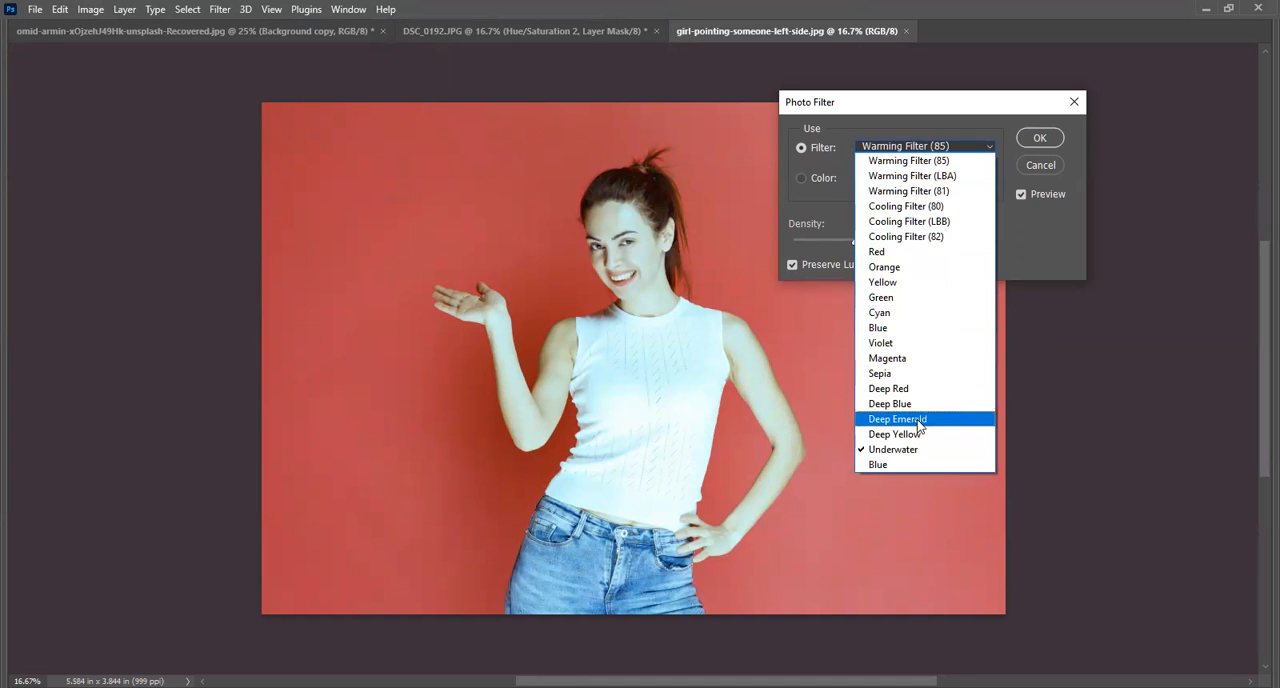
left_click(915, 462)
left_click(903, 148)
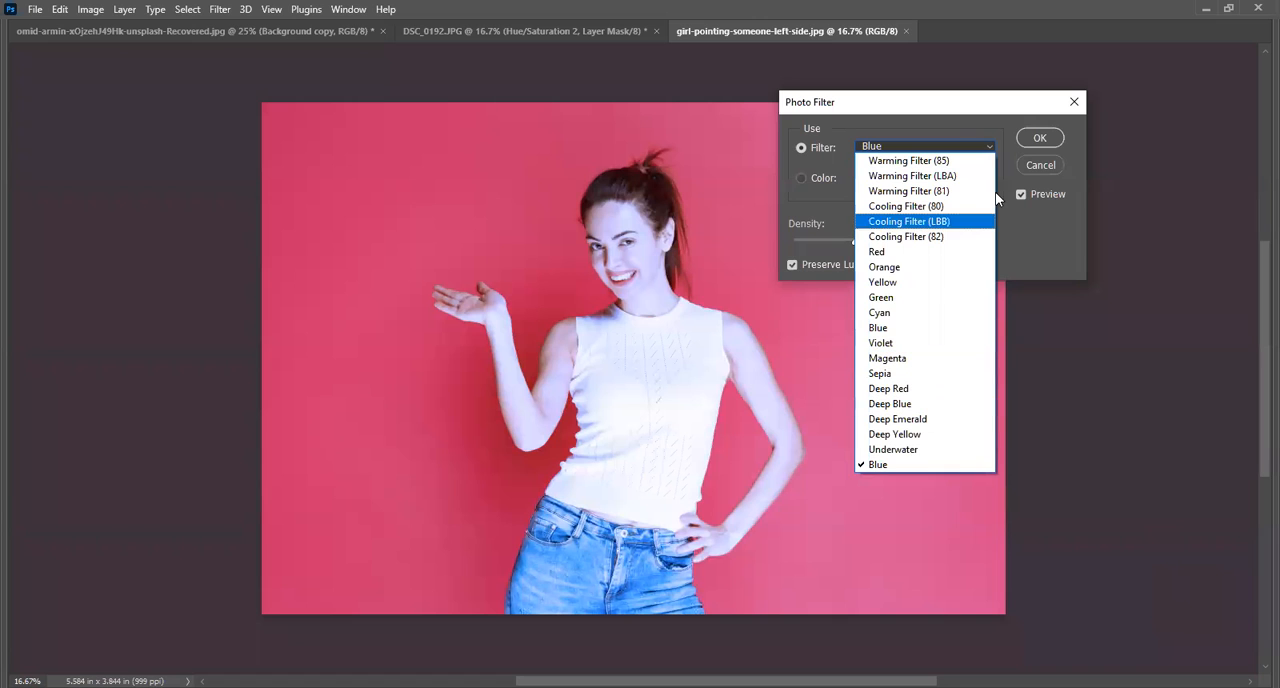
left_click(960, 191)
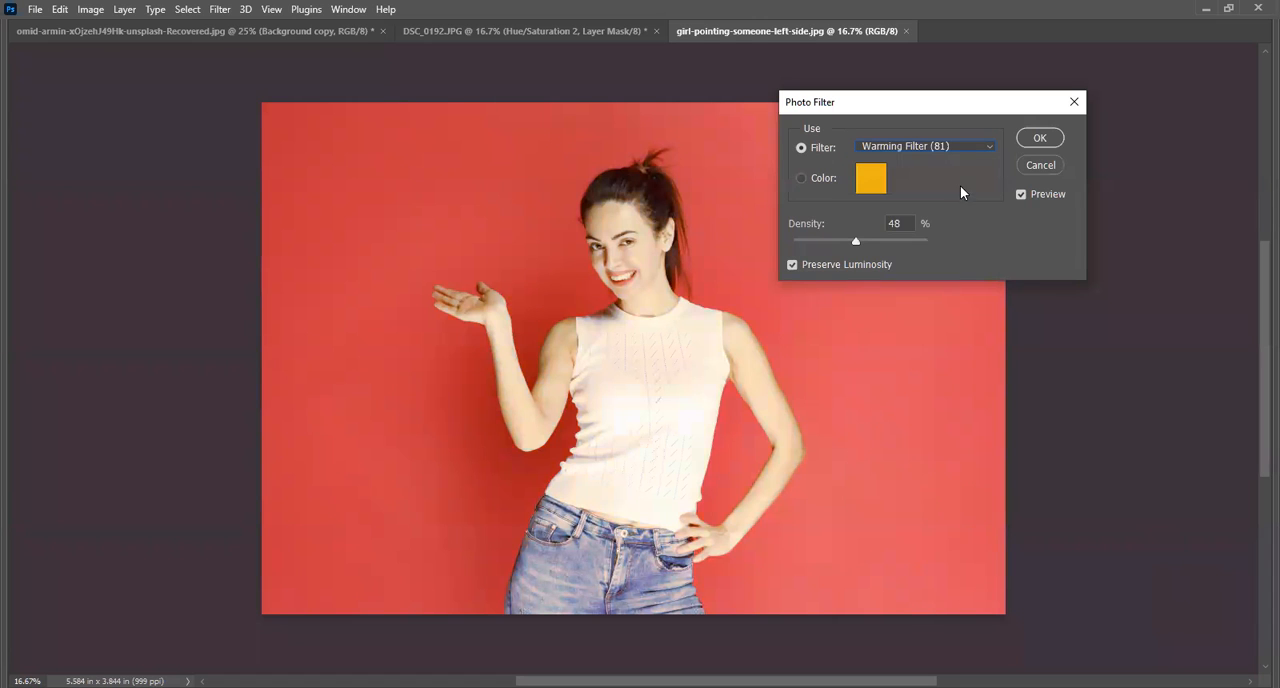
Try the Warming Filter (85), Blue and Sepia presets of the Photo Filter in turn on the photo.
left_click(940, 146)
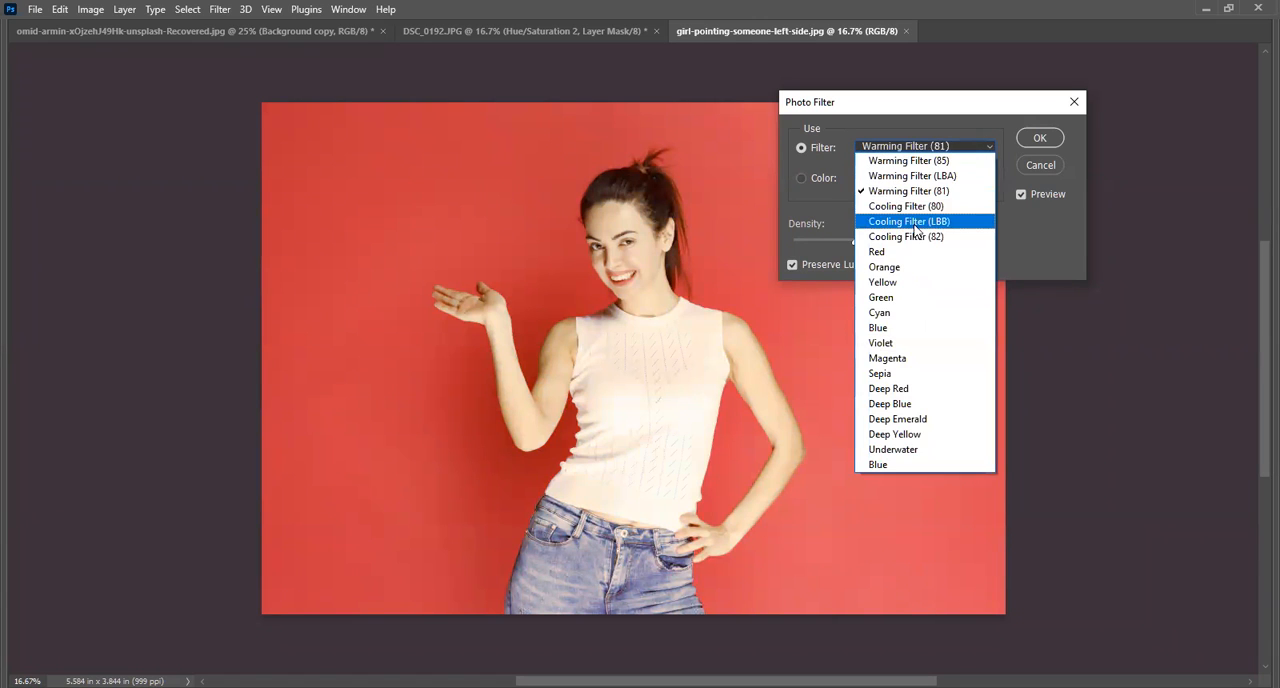
left_click(915, 165)
left_click(915, 148)
left_click(905, 323)
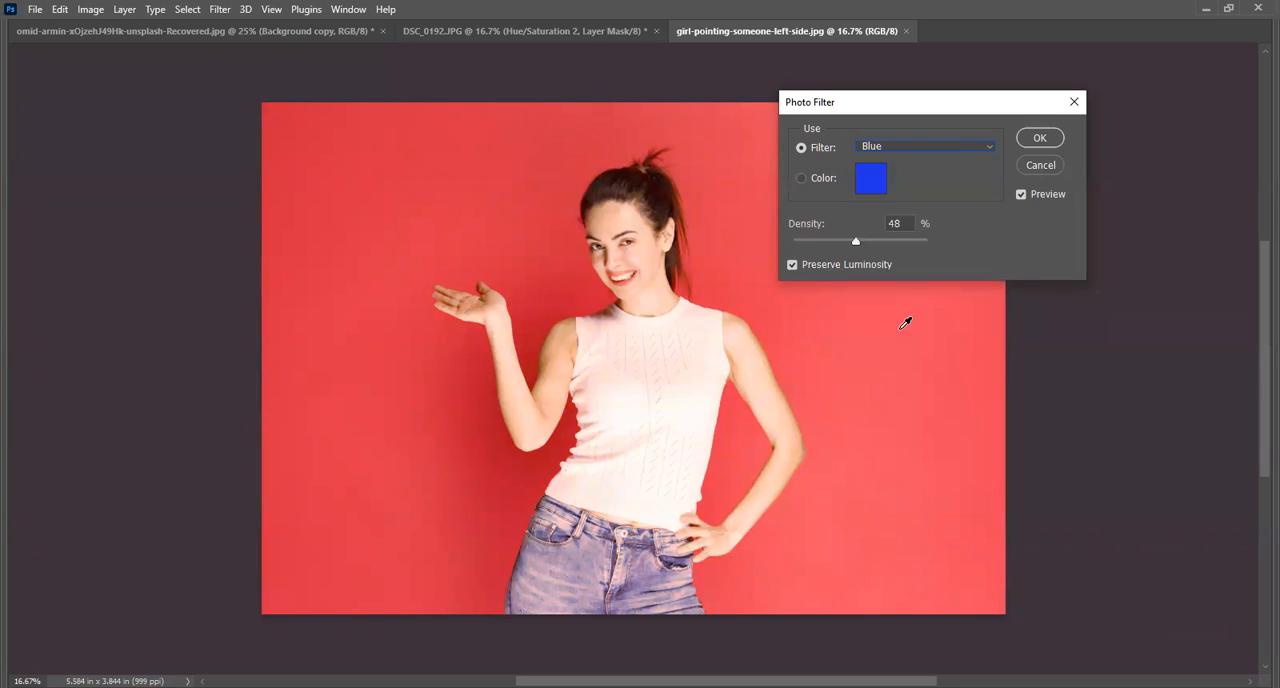
left_click(917, 150)
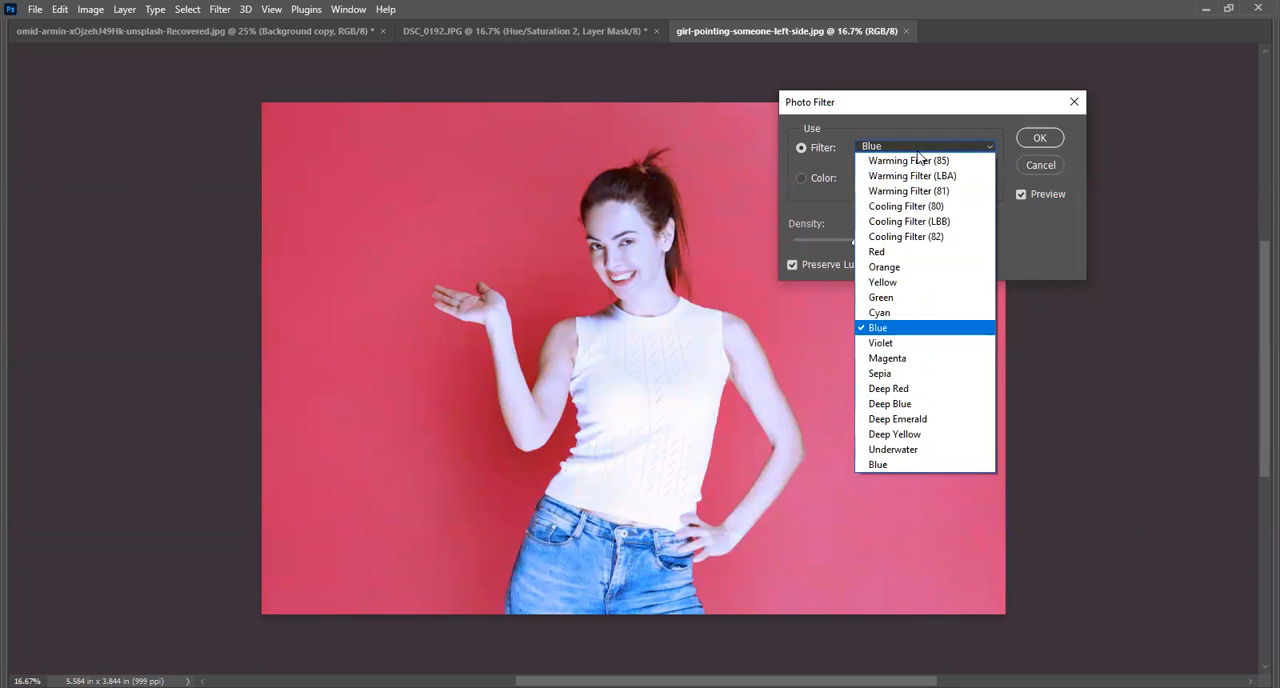
left_click(920, 373)
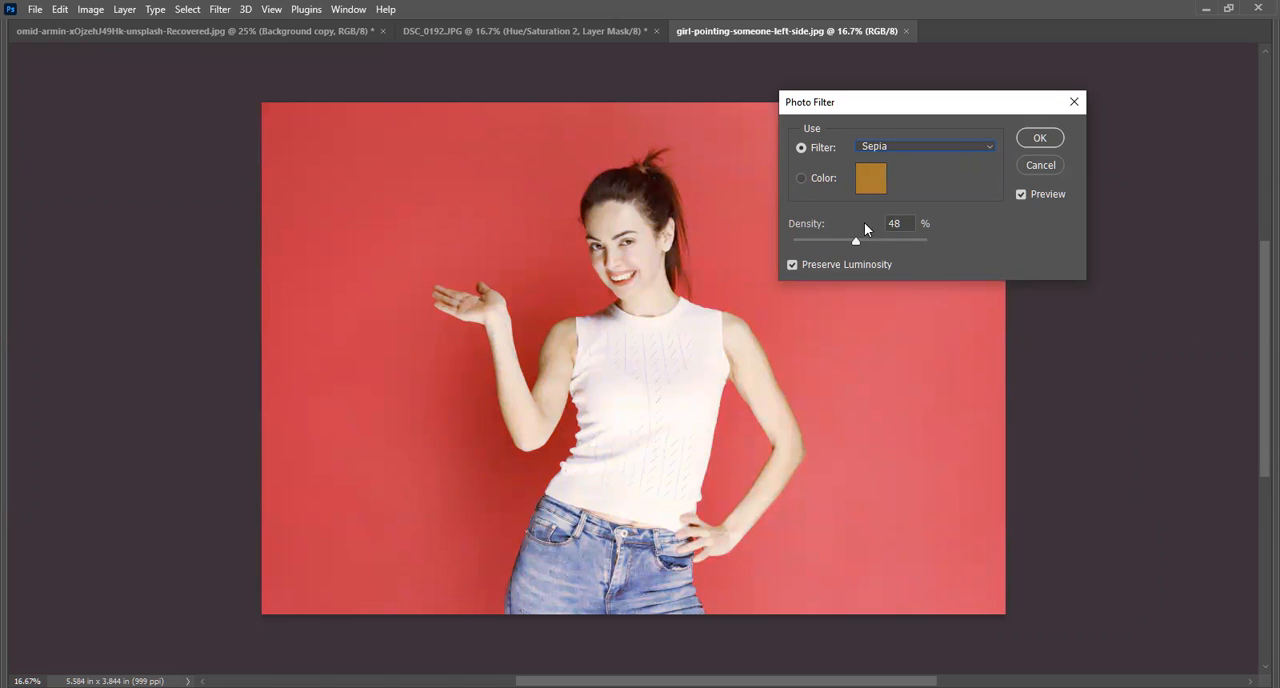
Try different densities for the Sepia filter, and cancel the Photo Filter adjustment.
left_click_drag(909, 242, 879, 247)
left_click_drag(965, 249, 880, 275)
left_click_drag(963, 275, 915, 277)
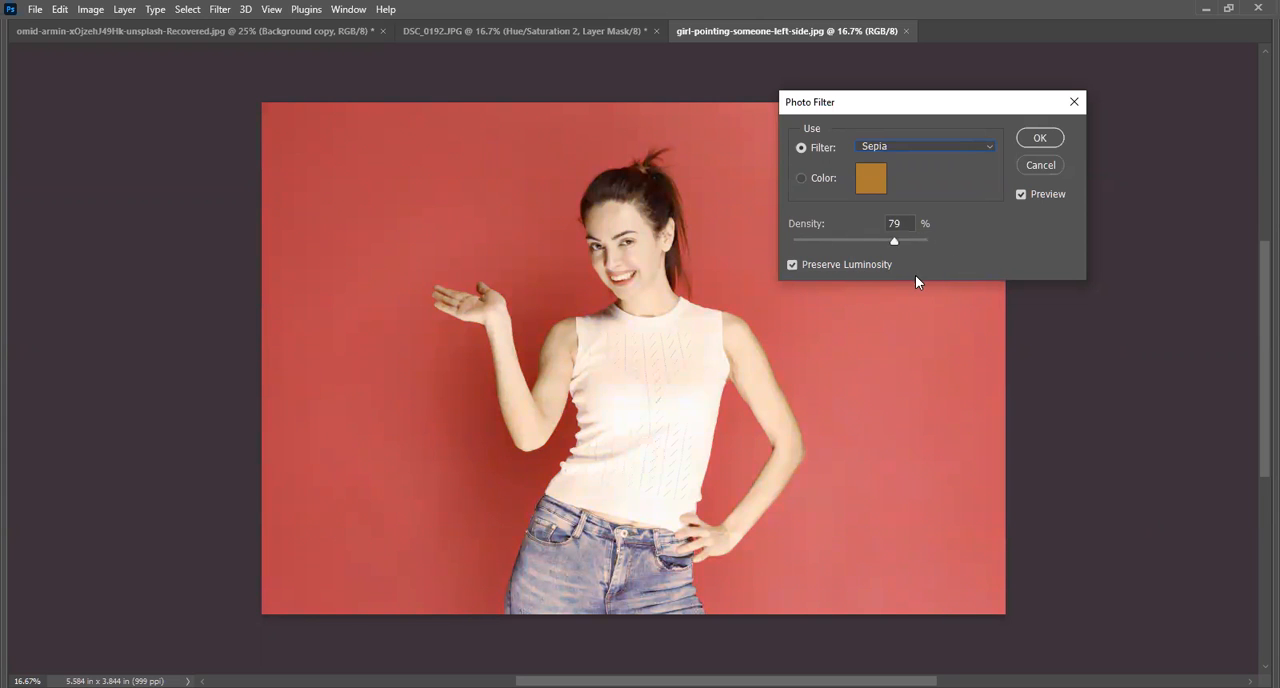
left_click(1037, 165)
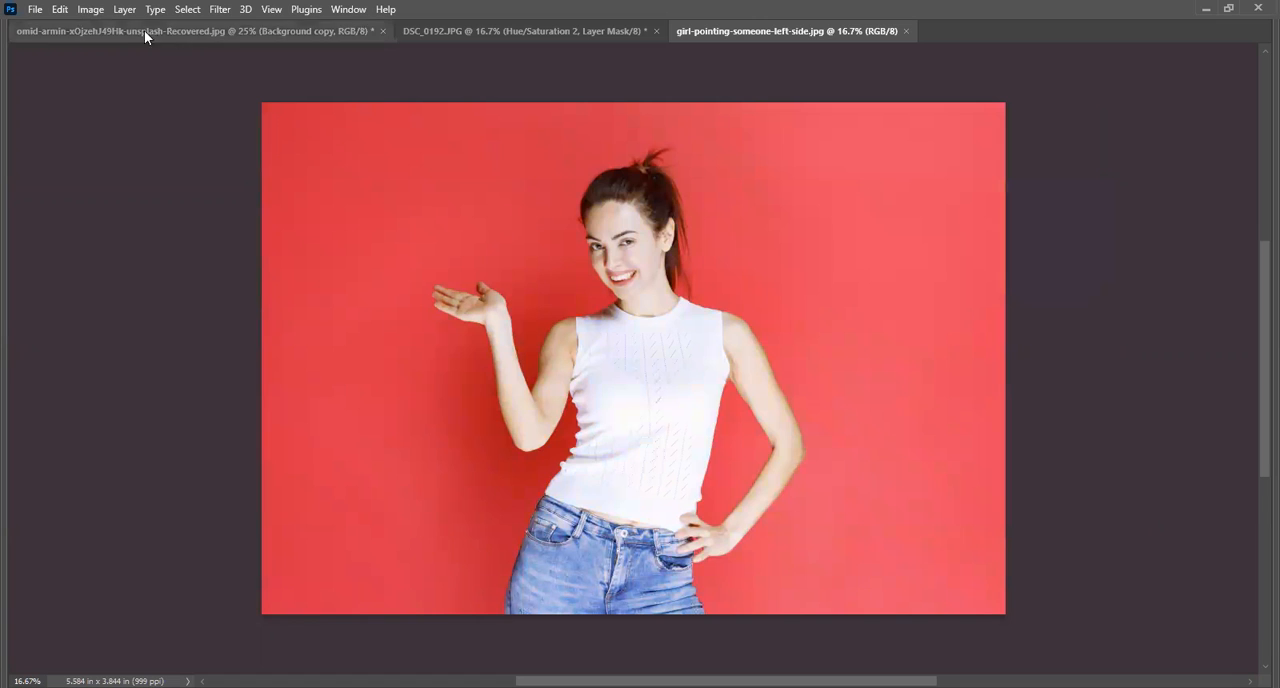
Preview the Black & White adjustment on the photo with its Default preset and cancel it.
left_click(90, 9)
mouse_move(140, 52)
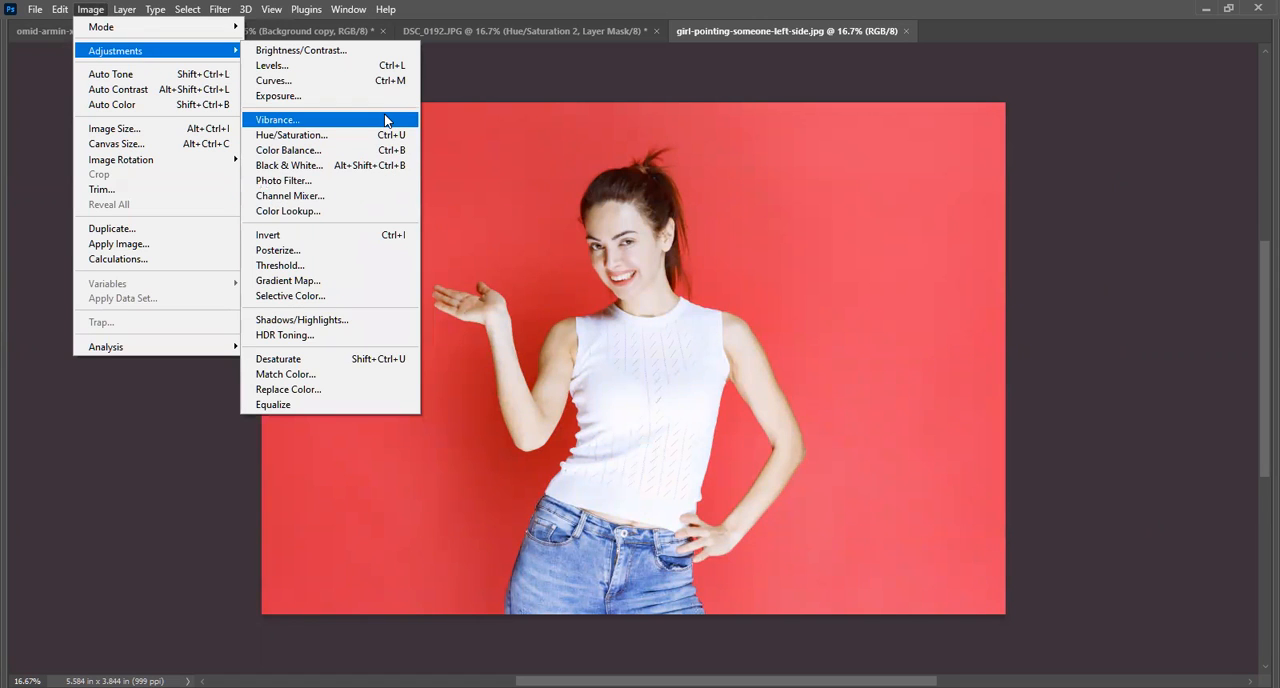
left_click(366, 162)
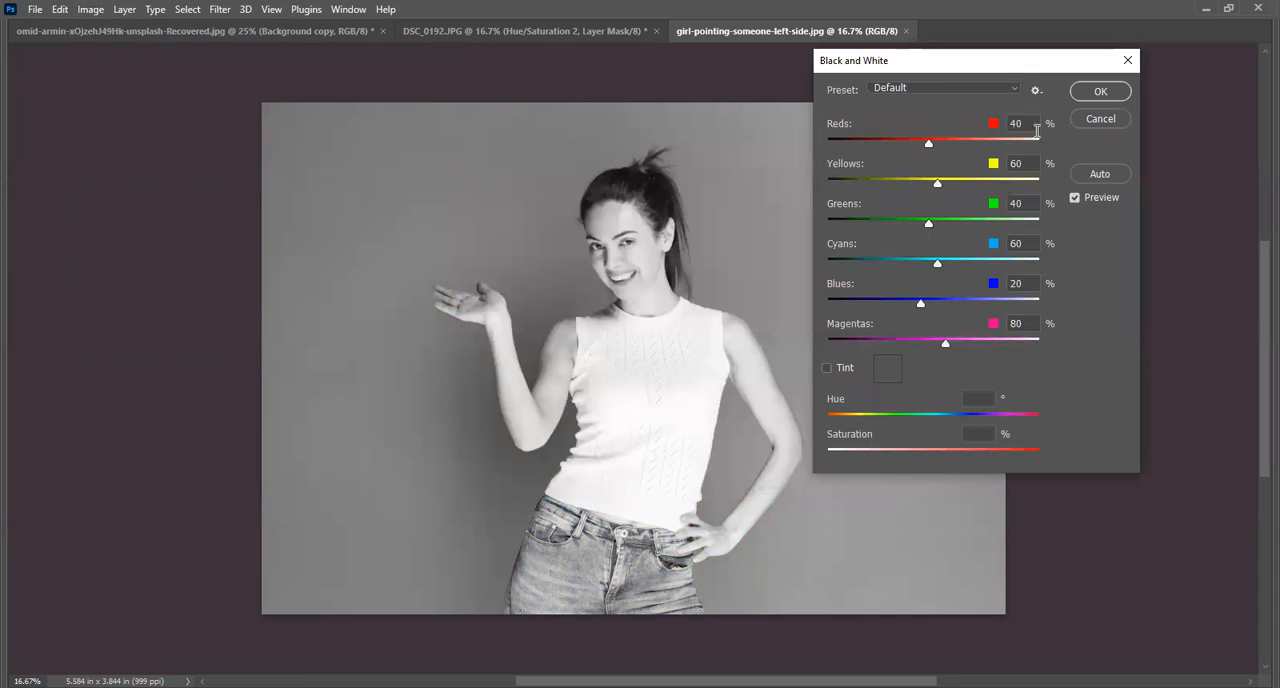
key("Escape")
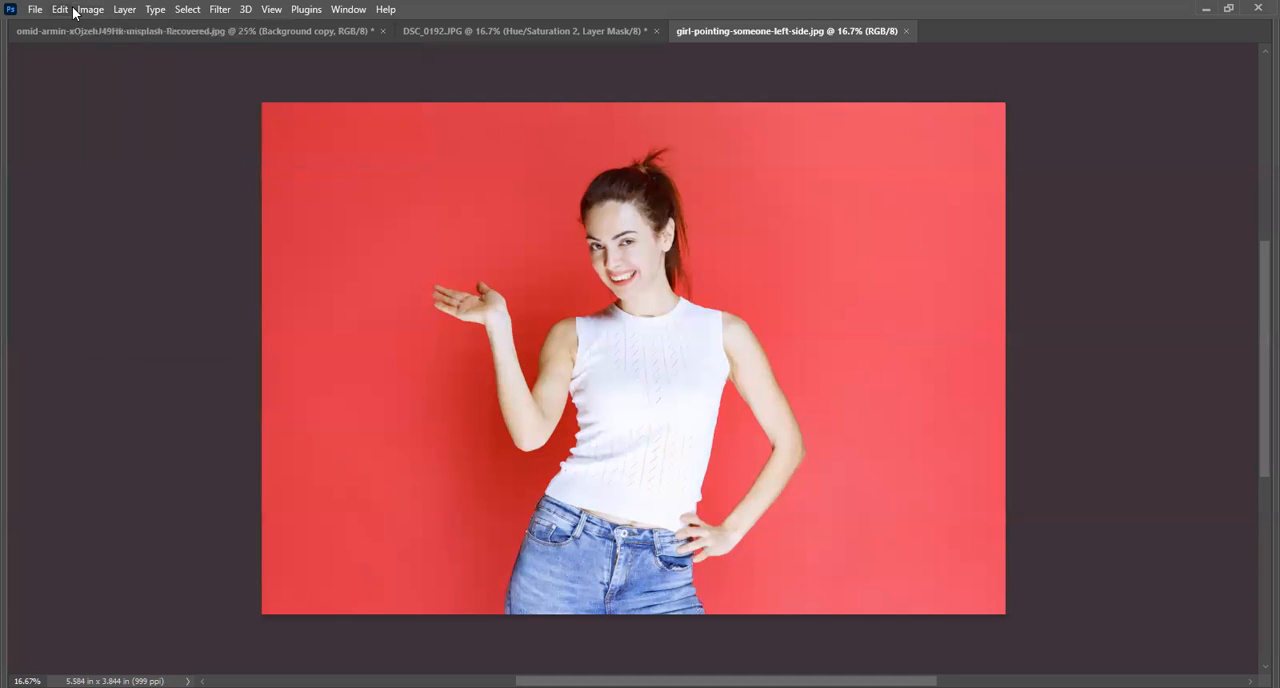
Try converting the photo to Grayscale mode, discarding the color information, and undo the conversion.
left_click(90, 9)
mouse_move(110, 26)
left_click(284, 43)
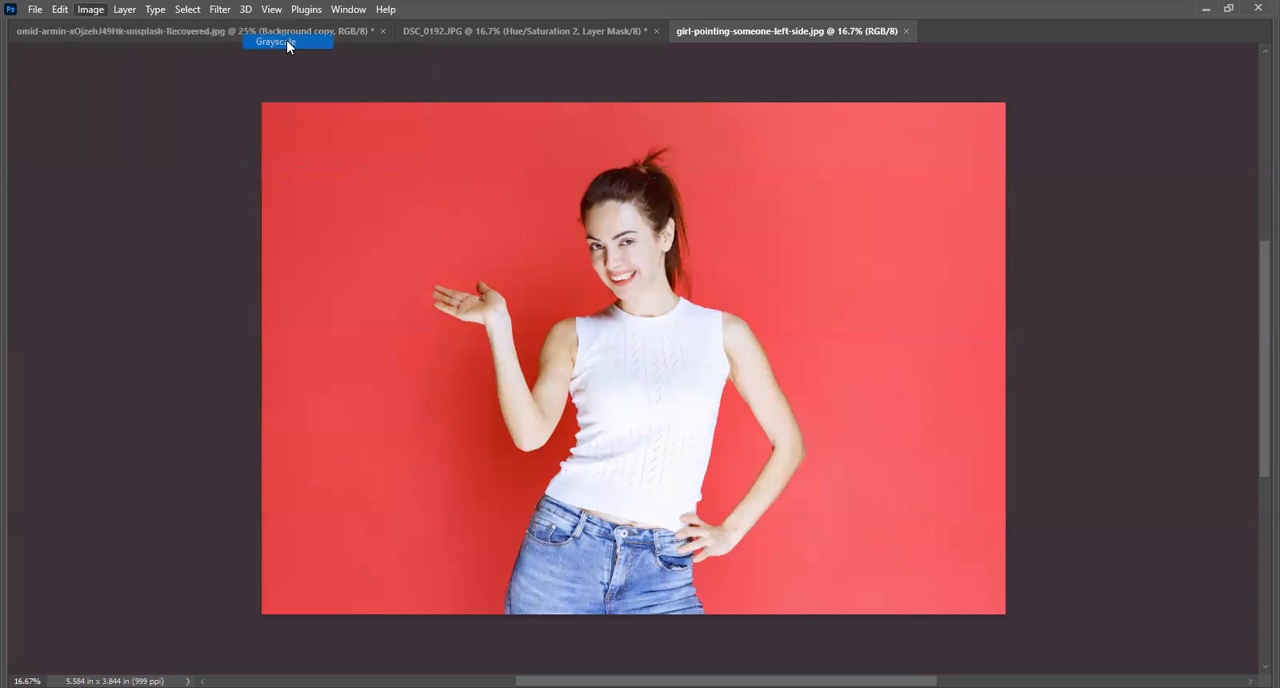
left_click(565, 293)
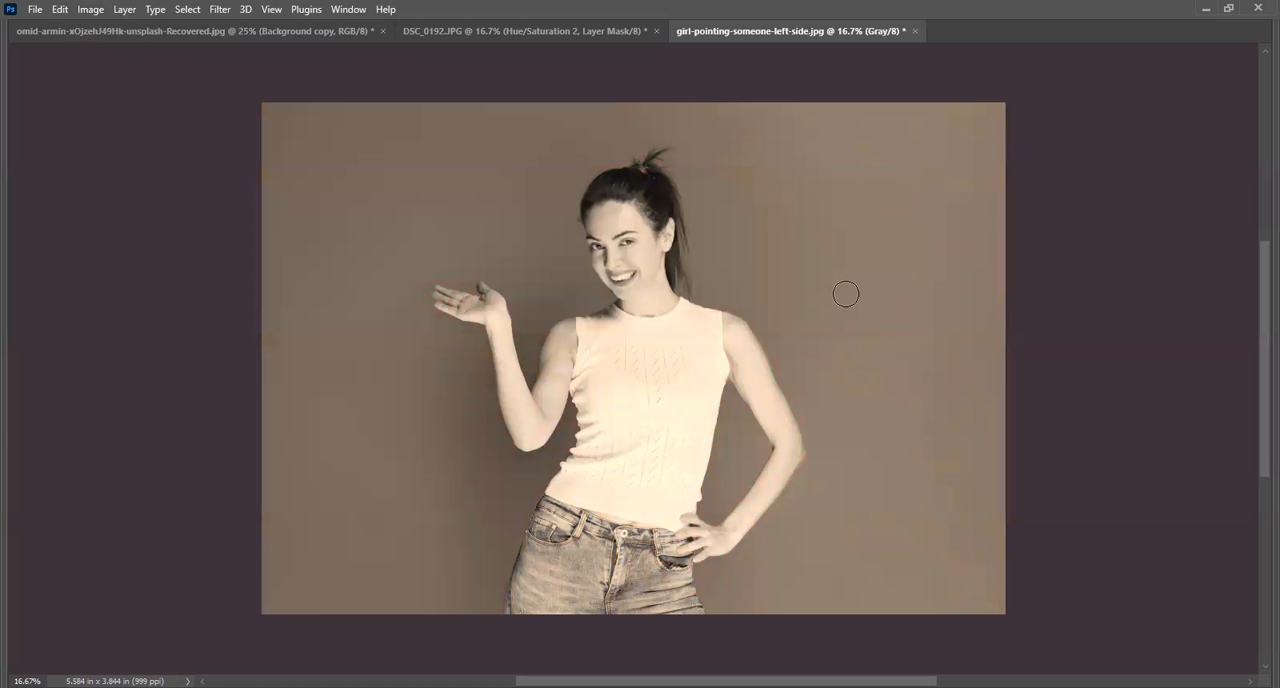
key("ctrl+z")
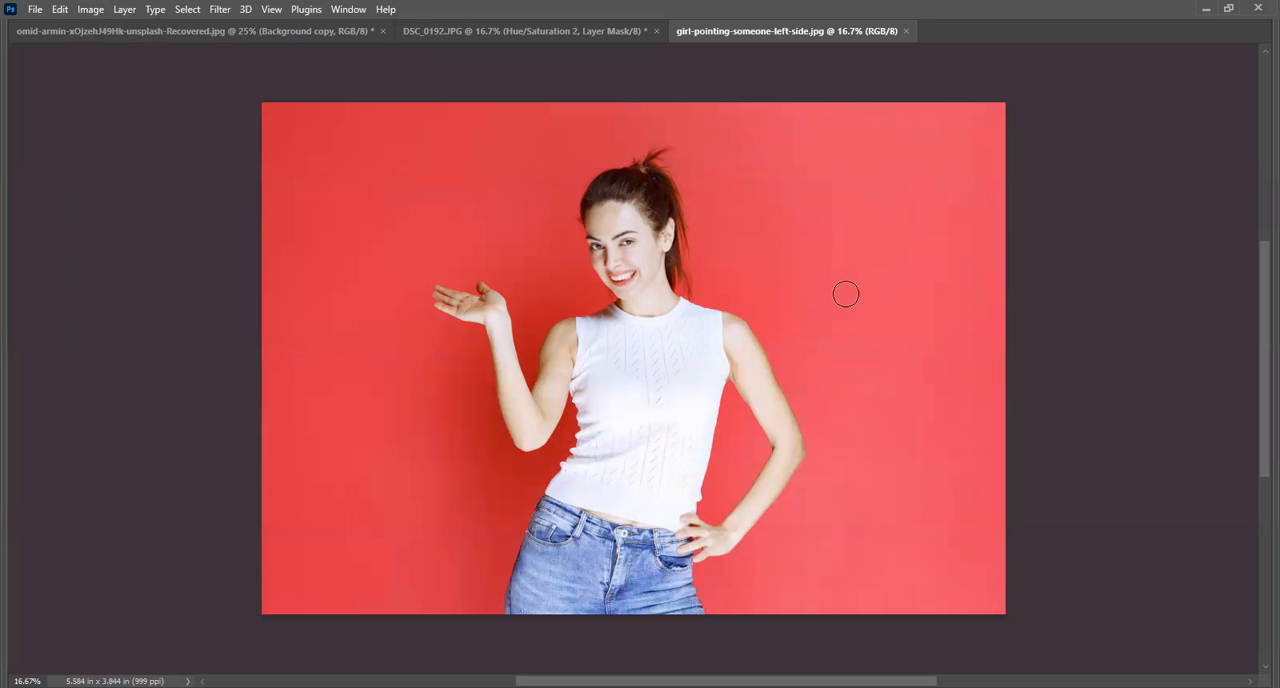
left_click(80, 10)
mouse_move(126, 55)
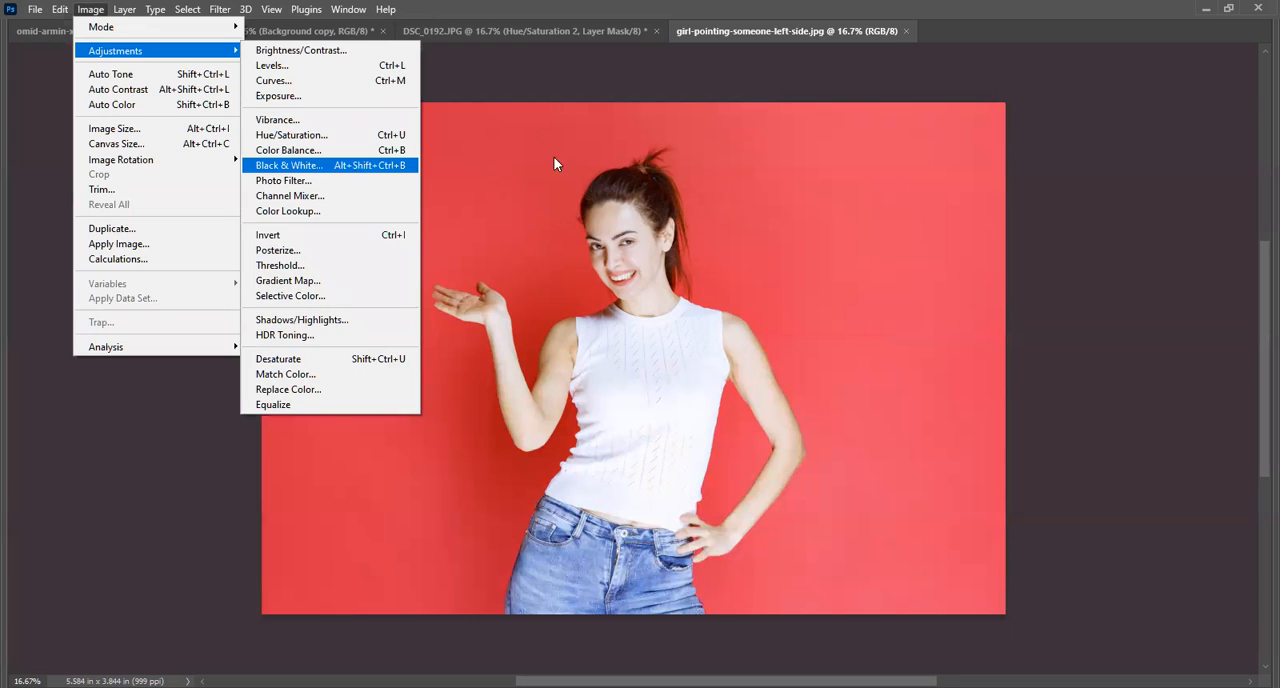
left_click(1048, 55)
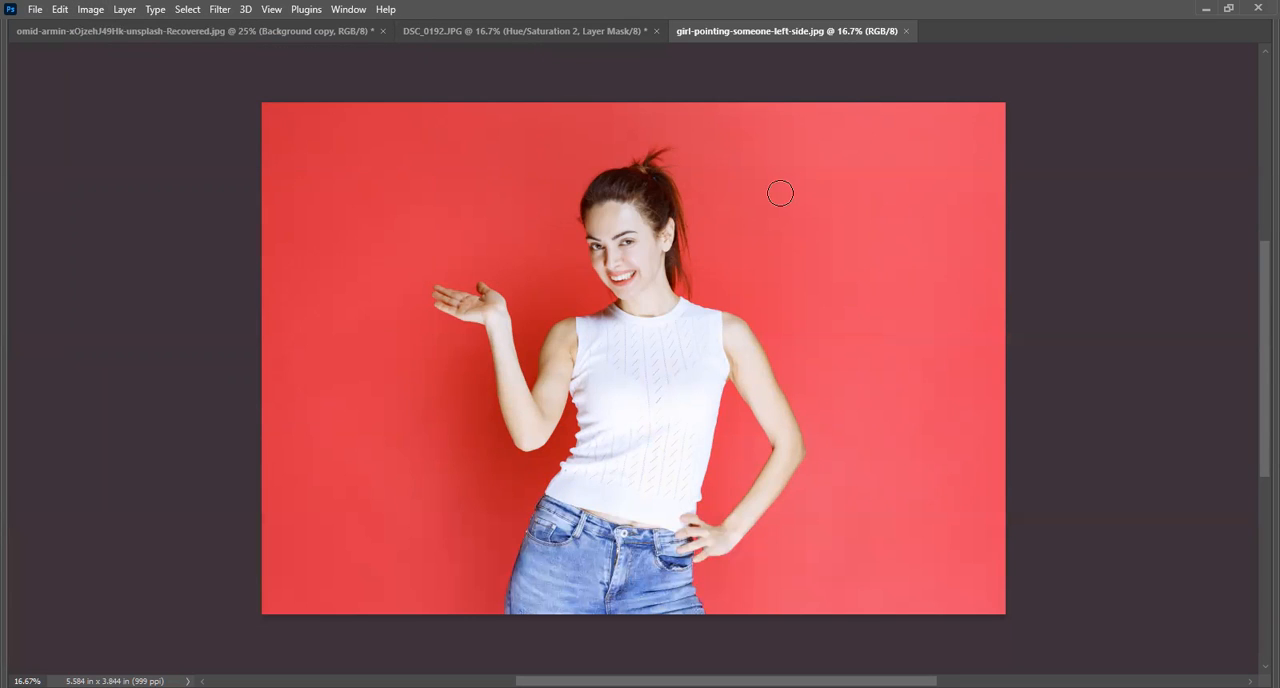
Add a Black & White adjustment layer above the Background layer.
key("F7")
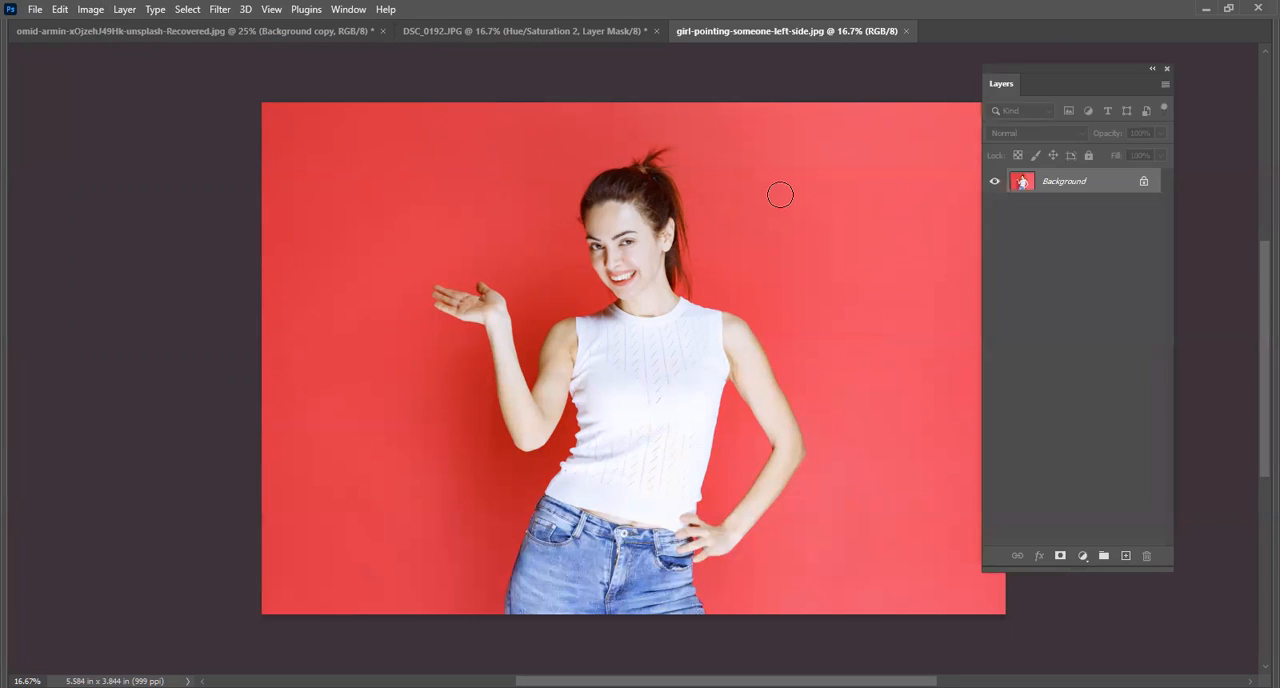
left_click(1083, 556)
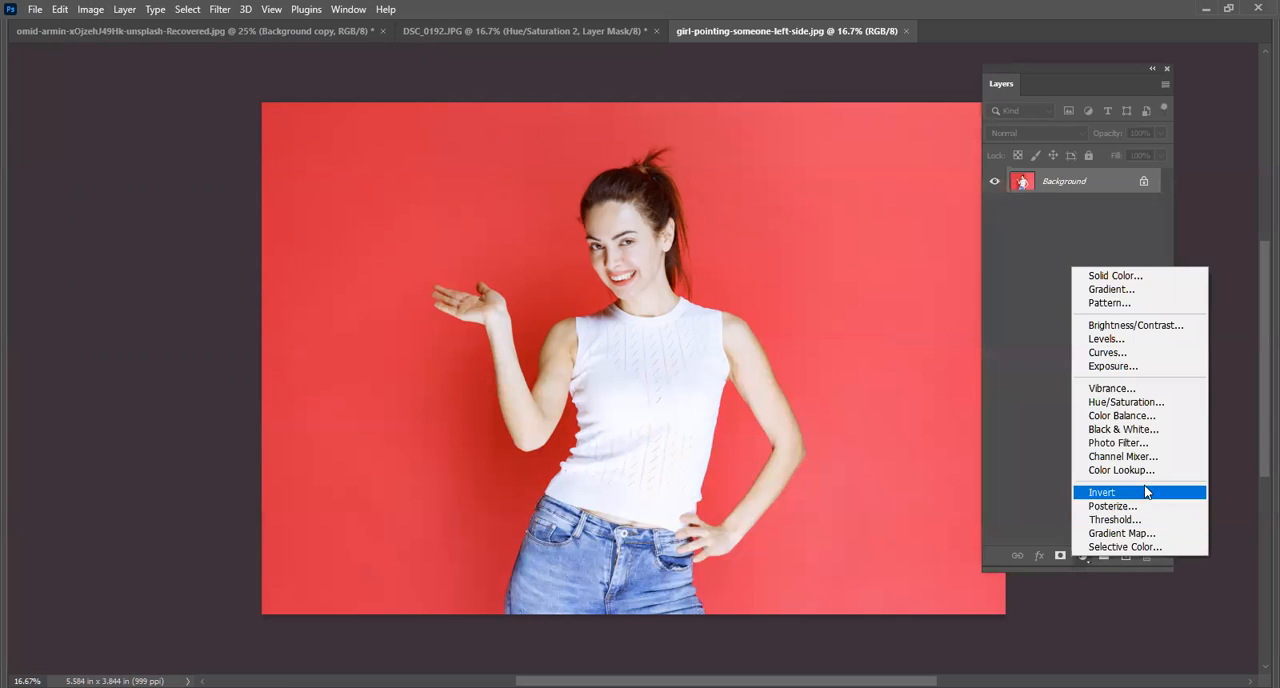
left_click(1134, 432)
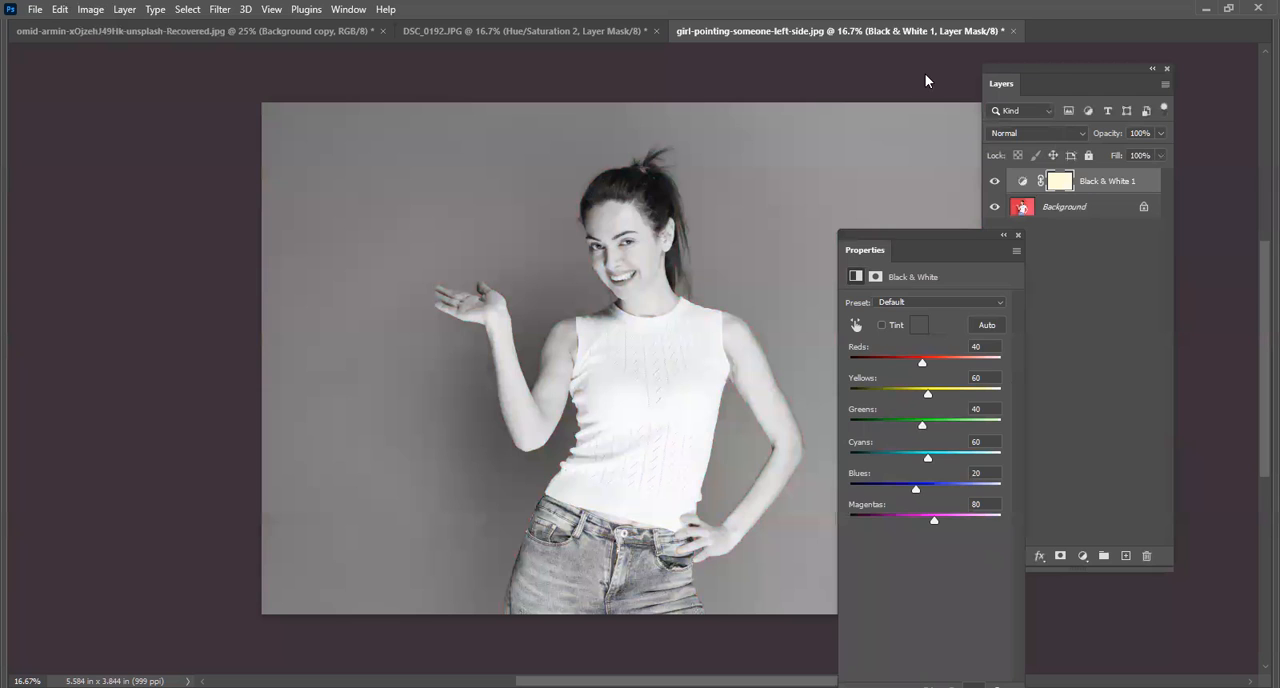
Set the Black & White layer to Reds 9, Yellows 28, Greens 49, Cyans 14, Blues -12 and Magentas 70, and deselect it.
left_click_drag(900, 249, 935, 91)
left_click_drag(950, 207, 966, 358)
mouse_move(960, 236)
left_mouse_down()
mouse_move(942, 249)
mouse_move(951, 257)
left_mouse_up()
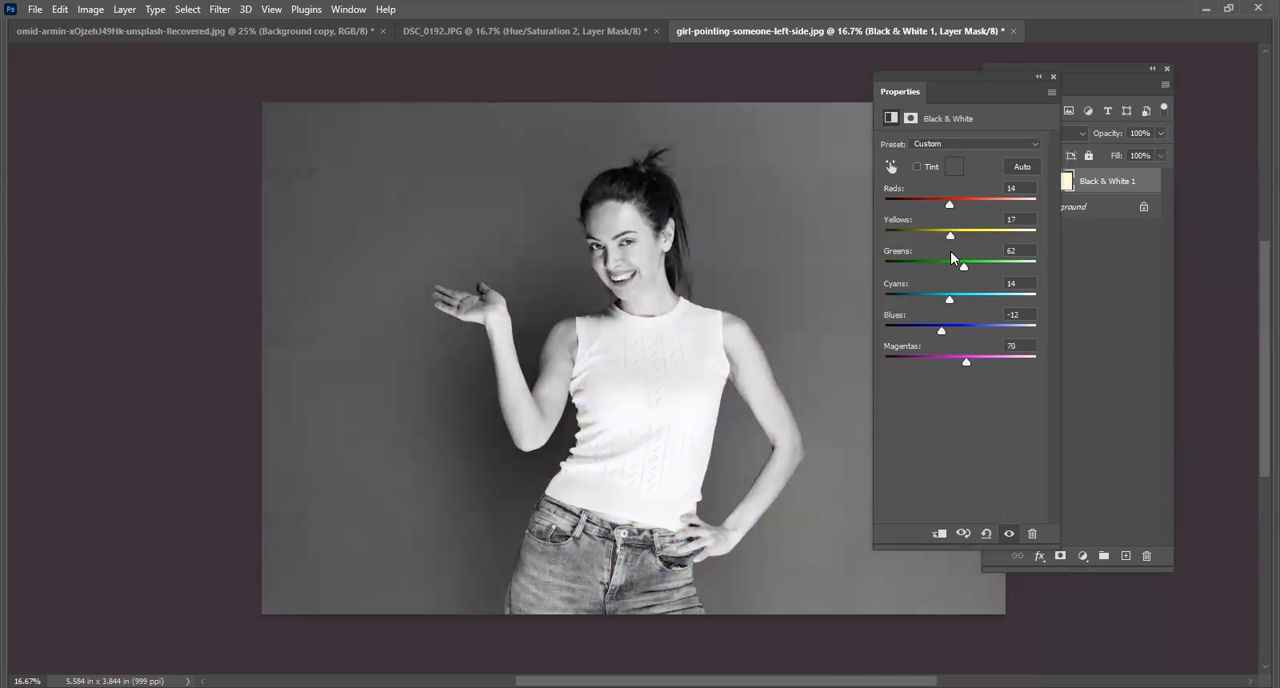
left_click_drag(949, 203, 960, 267)
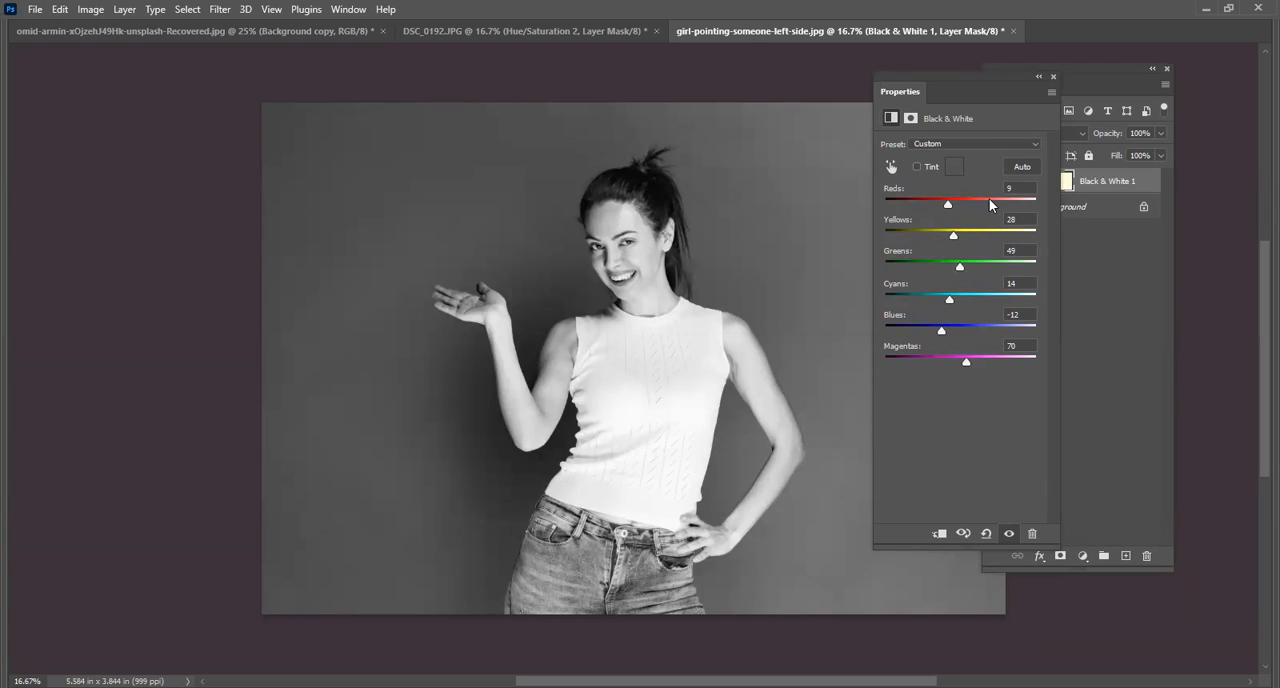
left_click(1160, 472)
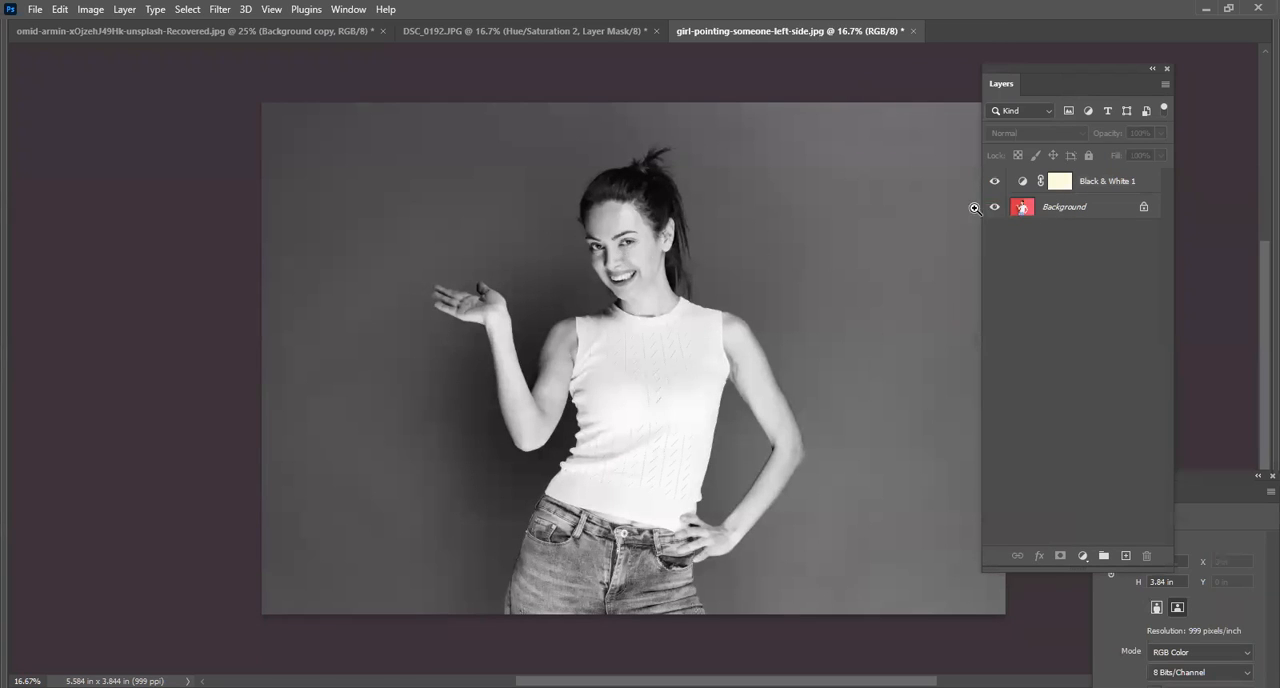
Try painting black over the woman's face on the Black & White layer mask with a 900 px brush, and undo the stroke.
key("Tab")
left_click(1058, 185)
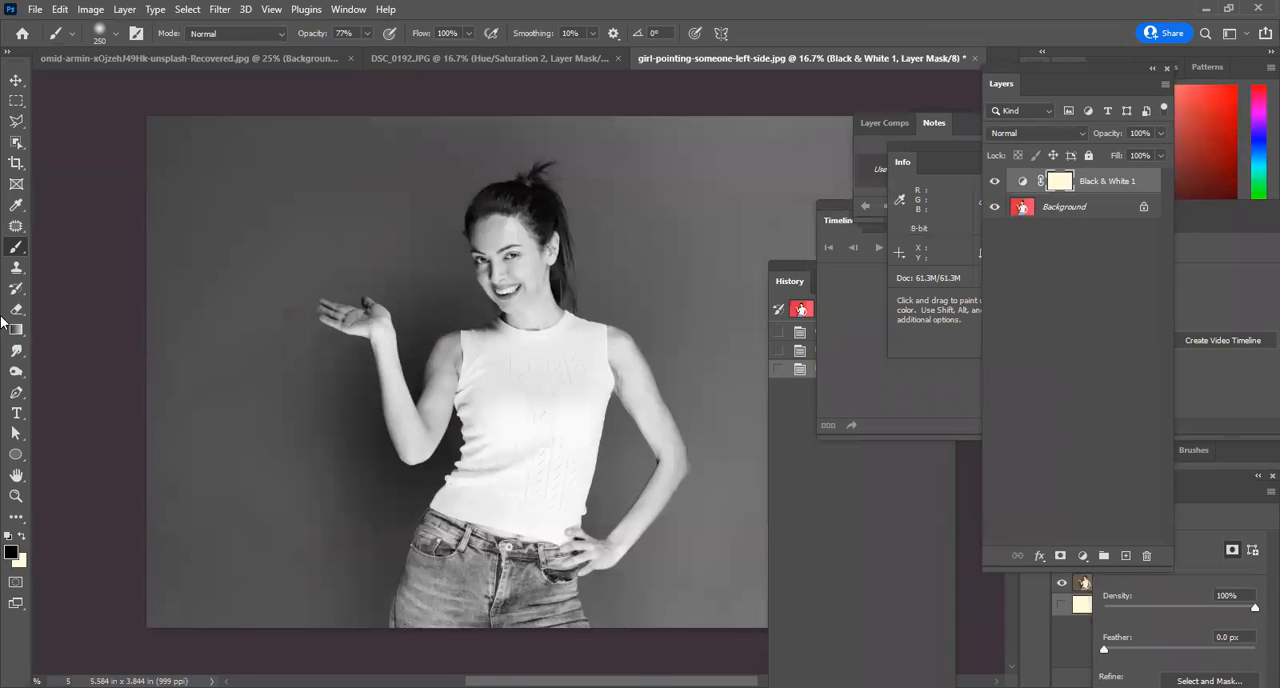
left_click_drag(500, 262, 506, 284)
key("ctrl+z")
key("bracketright")
key("bracketright")
key("bracketright")
key("bracketright")
key("bracketright")
key("bracketright")
key("bracketright")
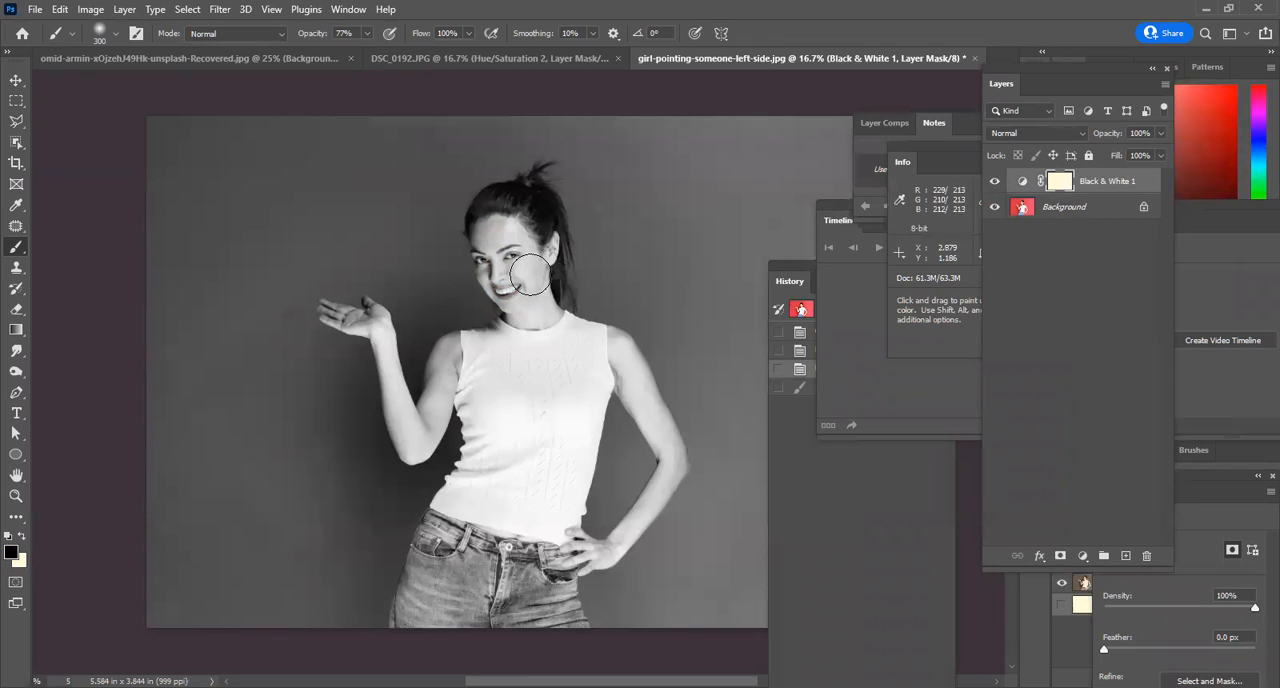
left_click_drag(490, 234, 515, 271)
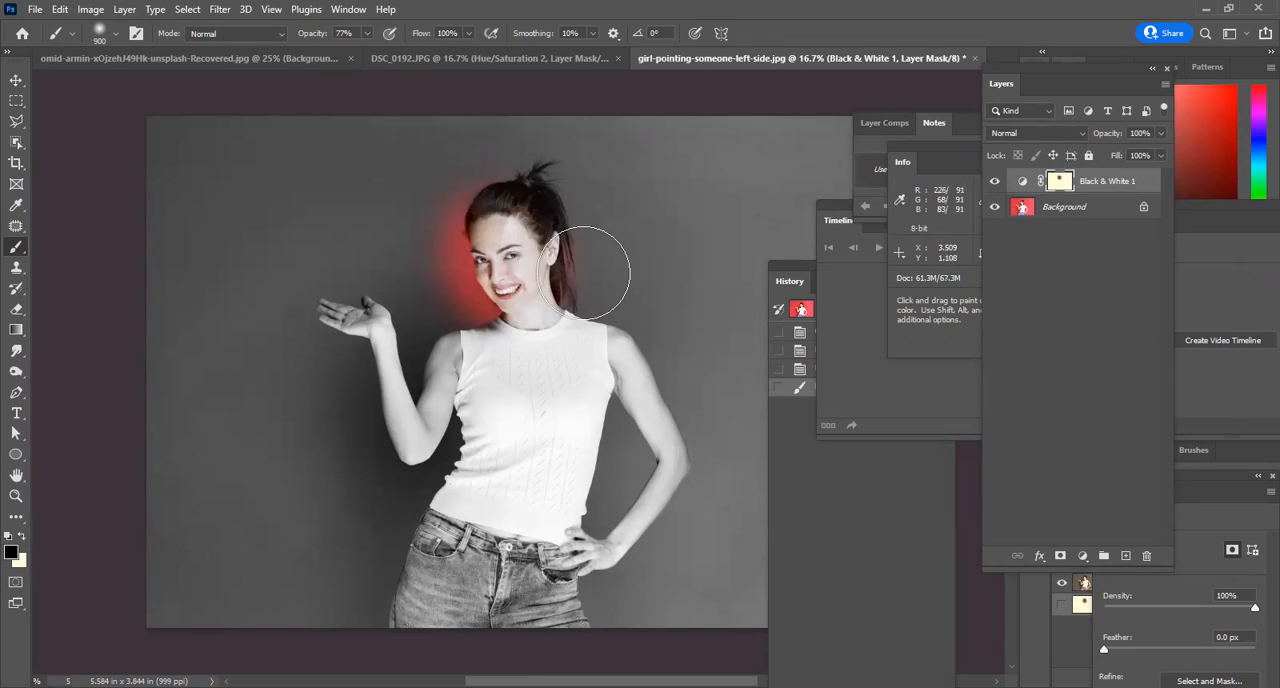
key("ctrl+z")
Try revealing color on the jeans, face and backdrop by painting black on the layer mask, and undo all the strokes.
mouse_move(509, 514)
left_mouse_down()
mouse_move(472, 612)
mouse_move(443, 579)
mouse_move(472, 565)
mouse_move(541, 585)
mouse_move(462, 572)
mouse_move(434, 582)
mouse_move(466, 558)
mouse_move(461, 584)
mouse_move(520, 590)
left_mouse_up()
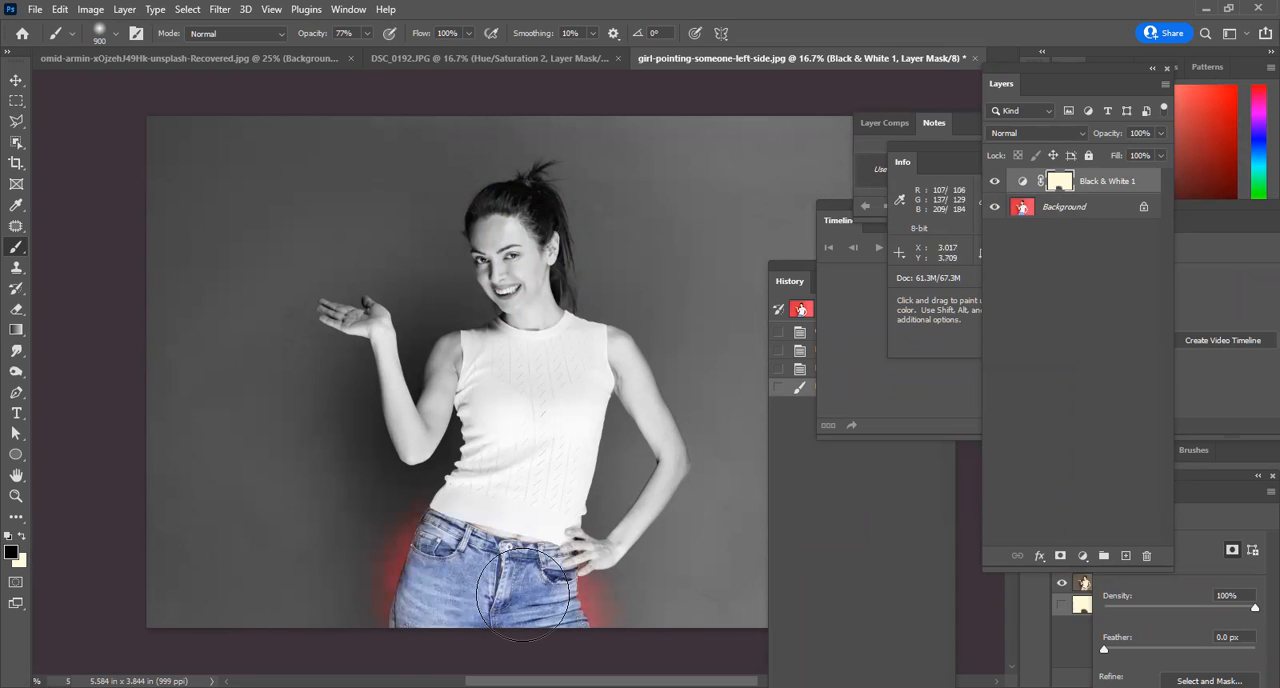
key("ctrl+z")
left_click_drag(497, 277, 518, 262)
key("ctrl+z")
mouse_move(465, 560)
left_mouse_down()
mouse_move(457, 628)
mouse_move(472, 593)
mouse_move(545, 598)
left_mouse_up()
mouse_move(337, 328)
left_mouse_down()
mouse_move(377, 366)
mouse_move(232, 150)
mouse_move(357, 163)
left_mouse_up()
key("ctrl+z")
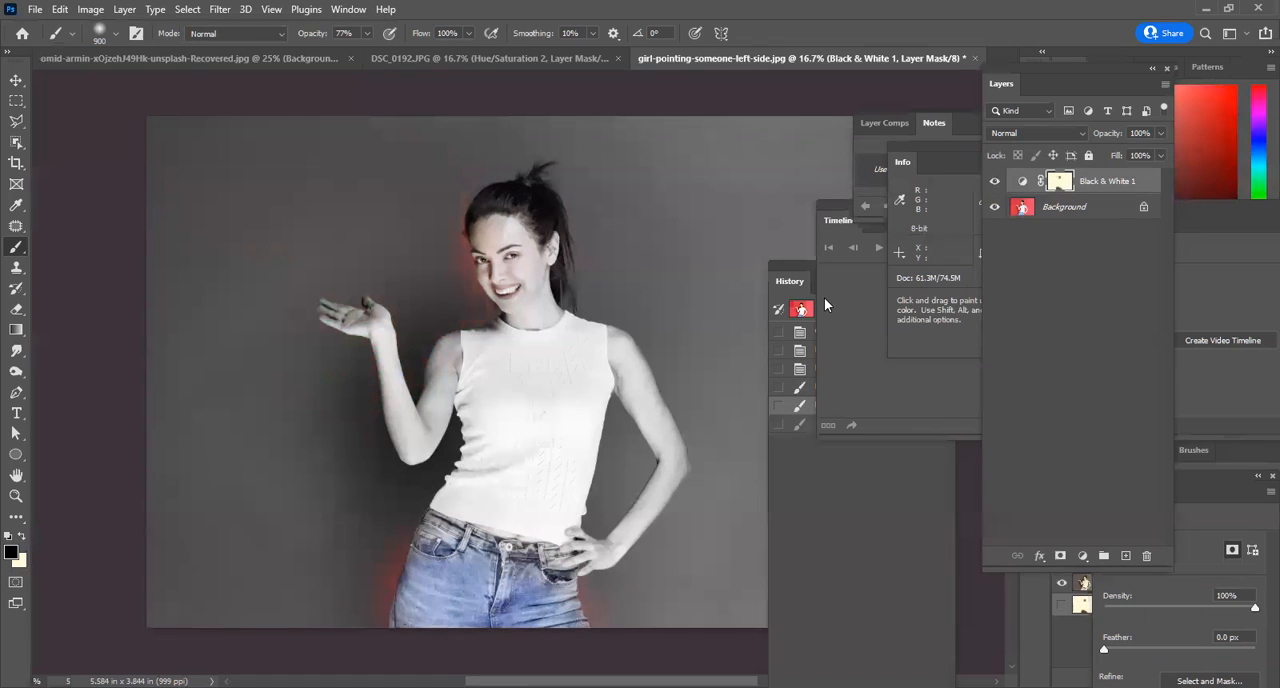
key("ctrl+z")
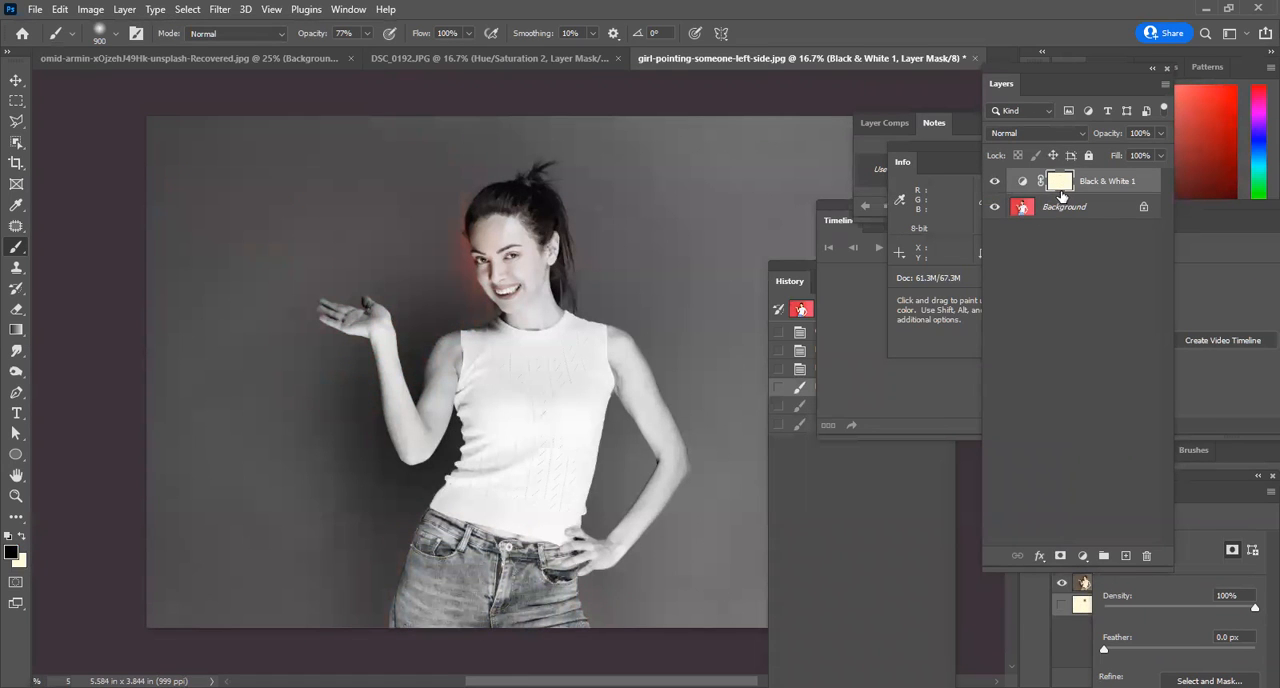
key("ctrl+z")
Fill the Black & White layer mask with linear black-to-cream gradients, trying vertical and horizontal directions.
left_click(16, 330)
left_click_drag(521, 312, 500, 540)
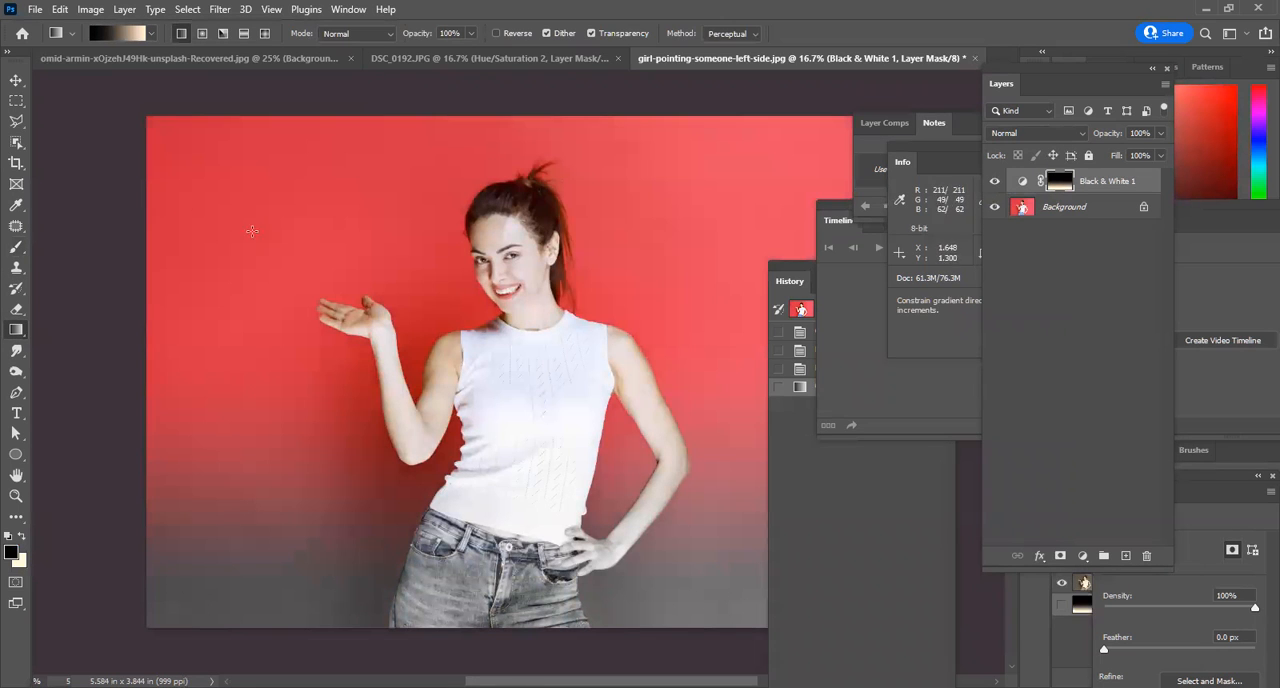
left_click_drag(54, 377, 378, 377)
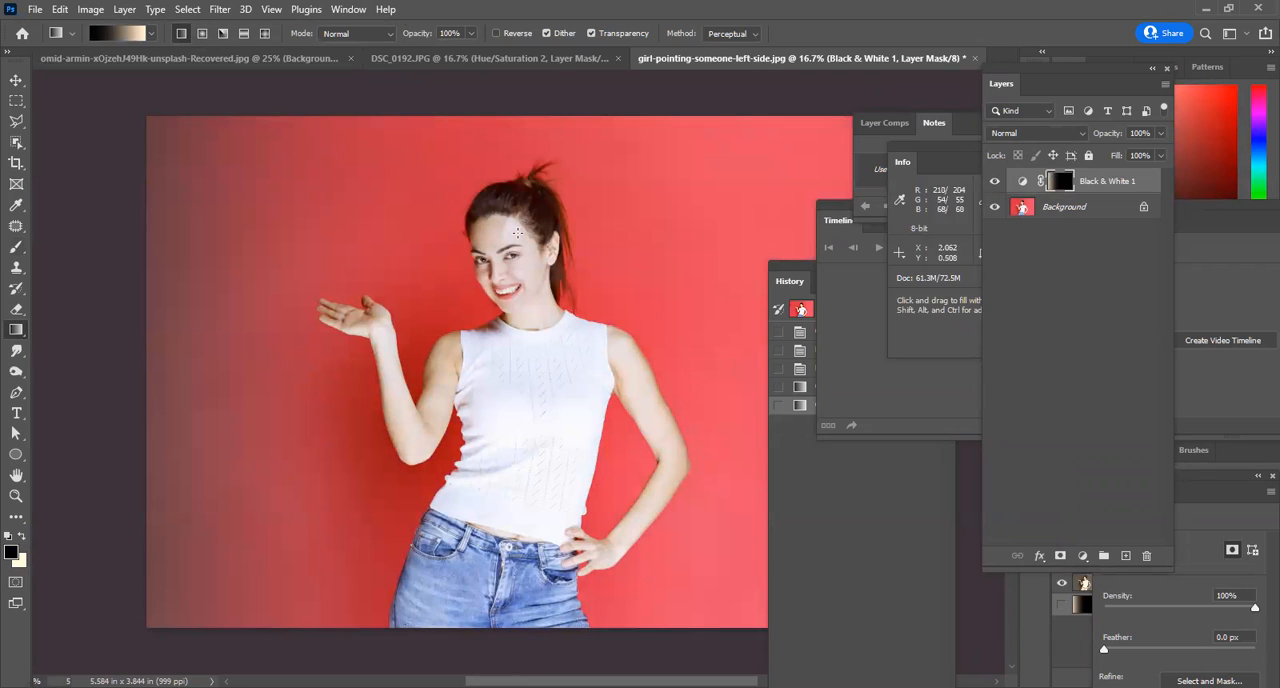
left_click_drag(564, 89, 565, 108)
left_click_drag(525, 357, 526, 476)
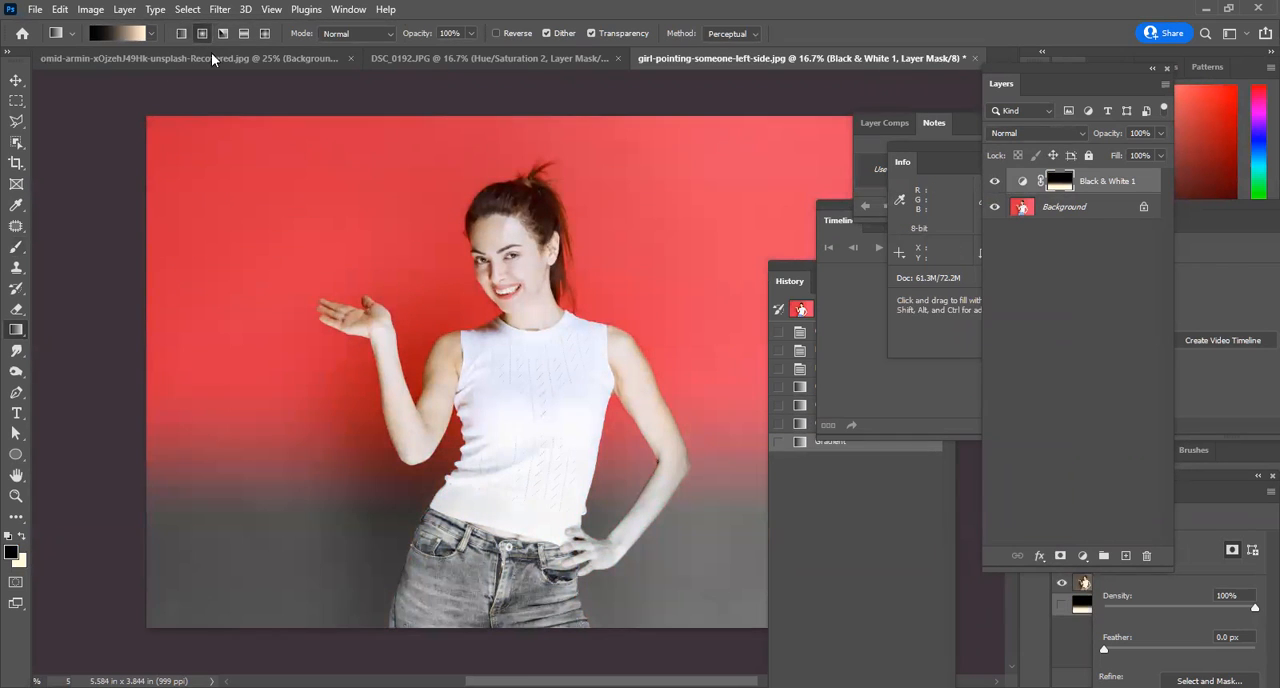
Redraw the mask with radial gradients centered near the woman's head to reveal color around her, and view the photo without panels.
left_click_drag(543, 350, 590, 392)
left_click_drag(499, 291, 598, 427)
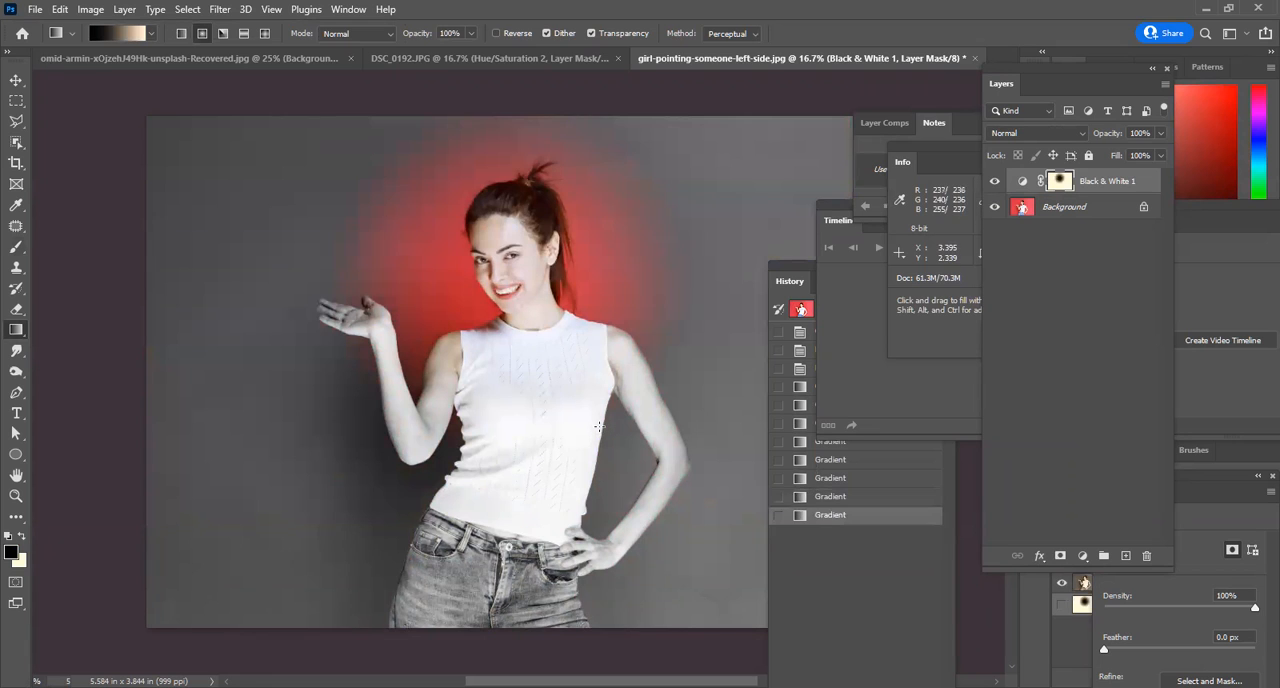
left_click(676, 335)
key("Tab")
left_click_drag(561, 345, 872, 370)
left_click_drag(595, 158, 792, 392)
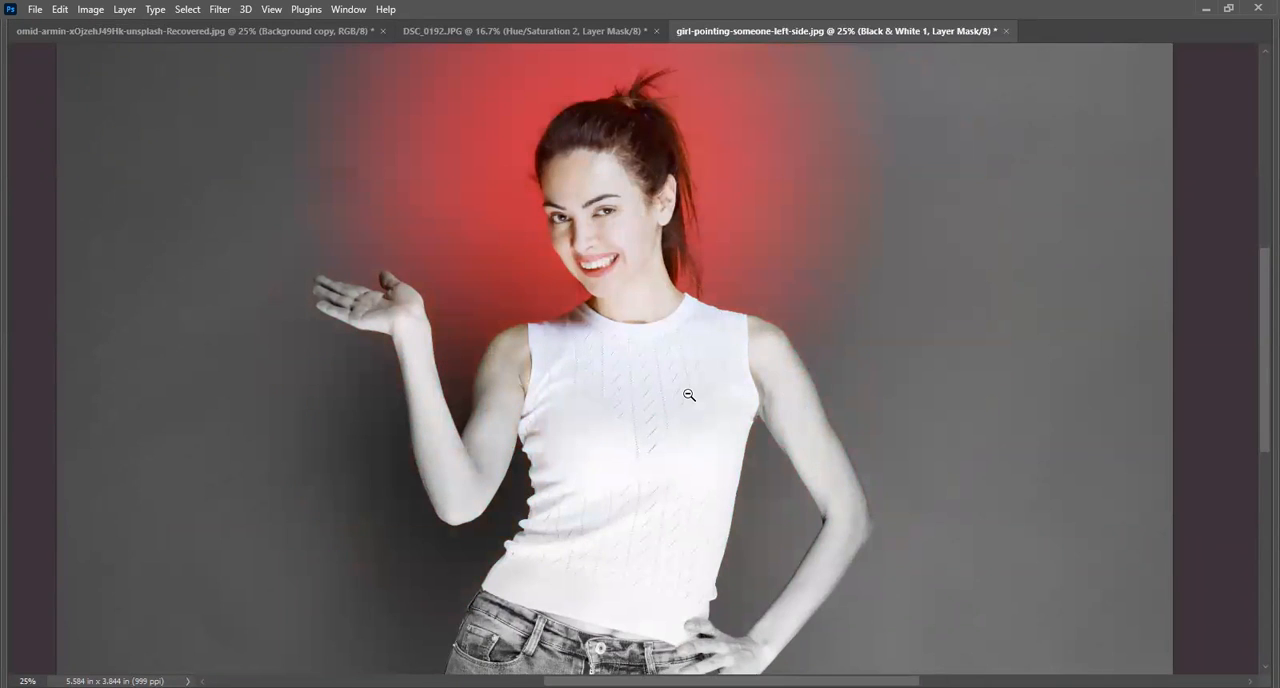
left_click(689, 395, "alt")
left_click(689, 395, "alt")
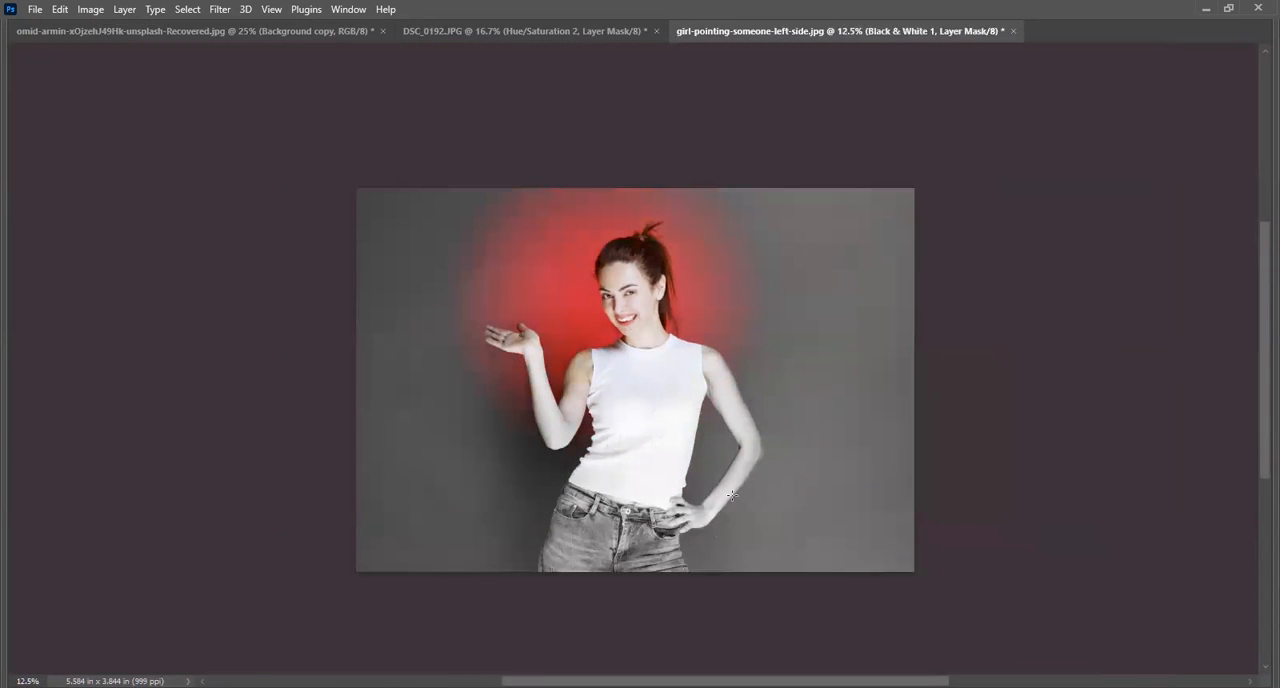
key("Tab")
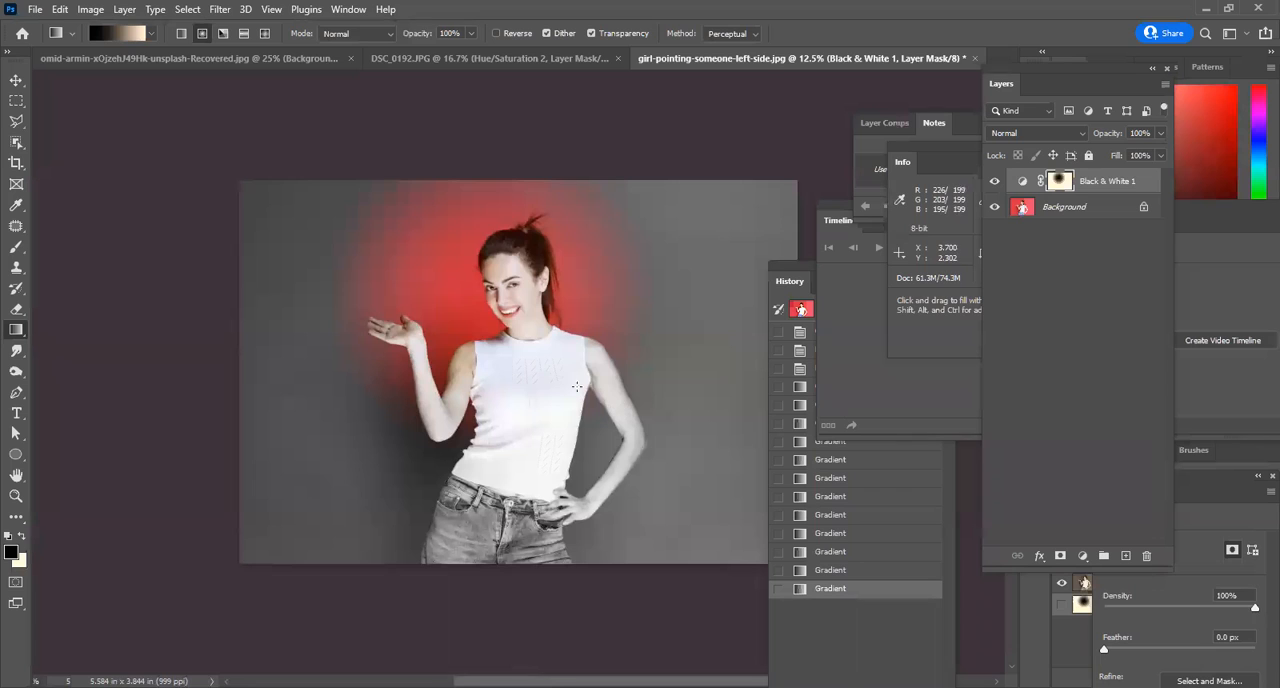
Try smaller and larger radial gradients around the woman's head and torso on the mask, and undo the widest one.
left_click_drag(577, 383, 655, 437)
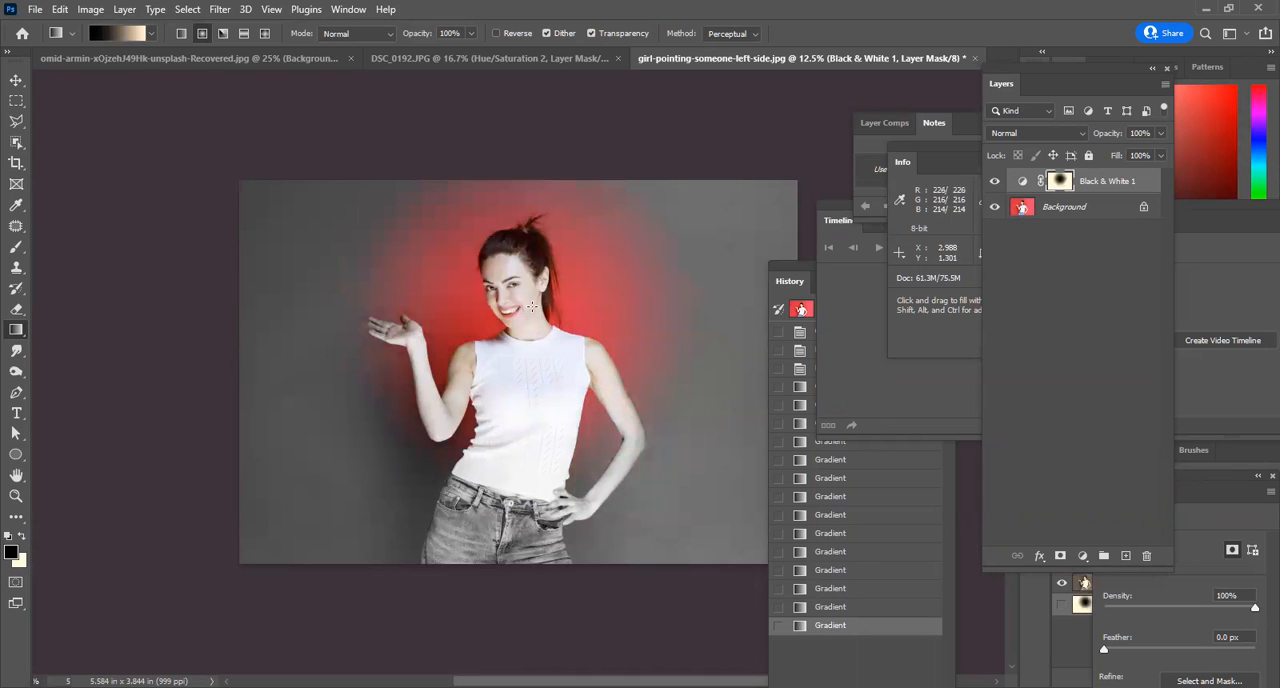
left_click_drag(499, 283, 543, 369)
left_click_drag(541, 324, 593, 397)
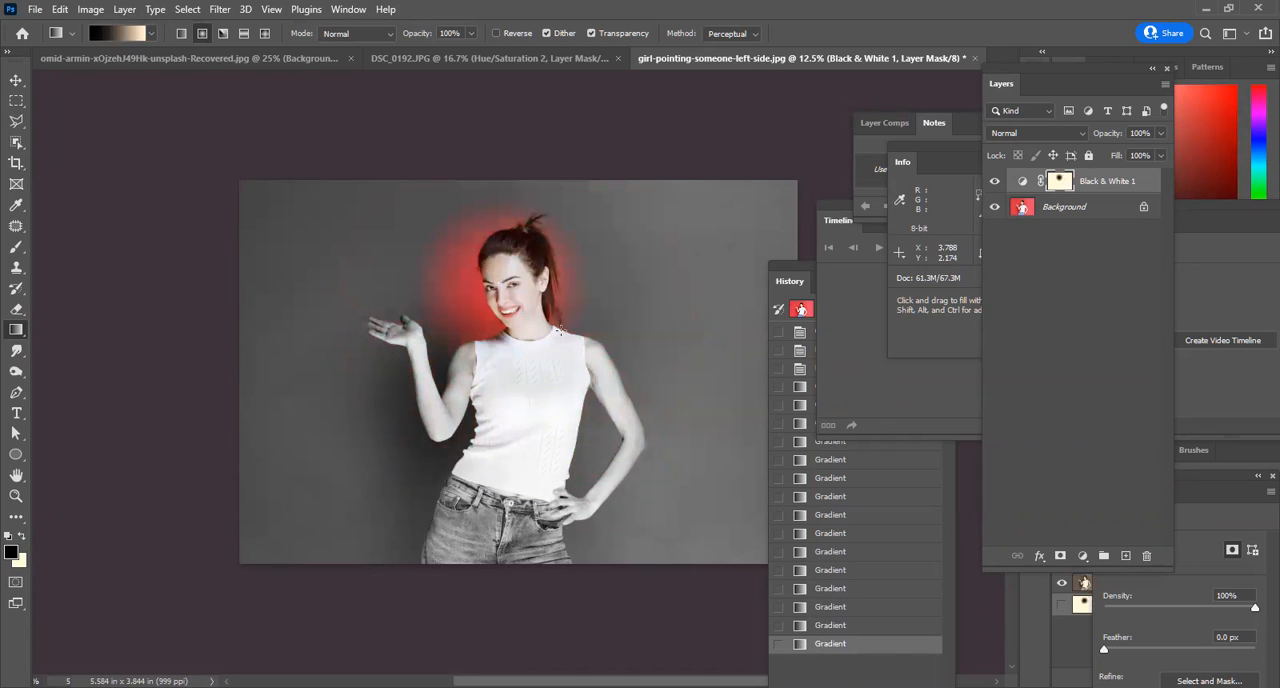
left_click_drag(522, 296, 661, 450)
left_click_drag(548, 352, 743, 537)
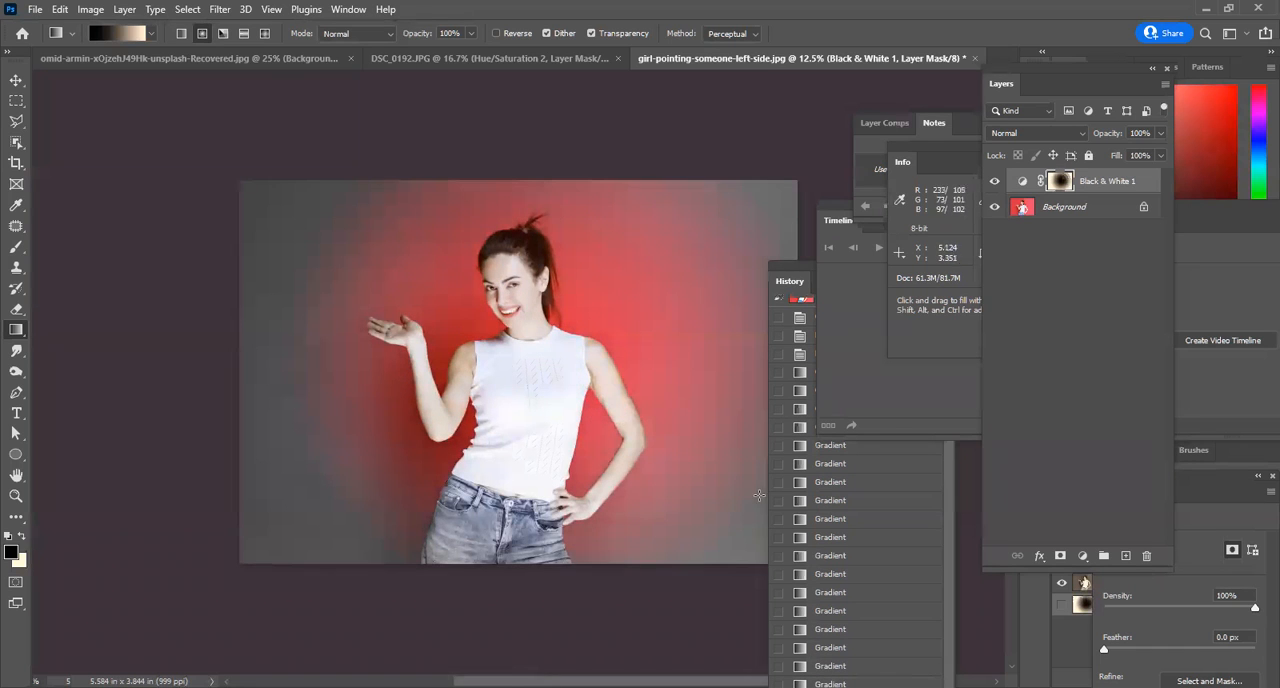
key("ctrl+z")
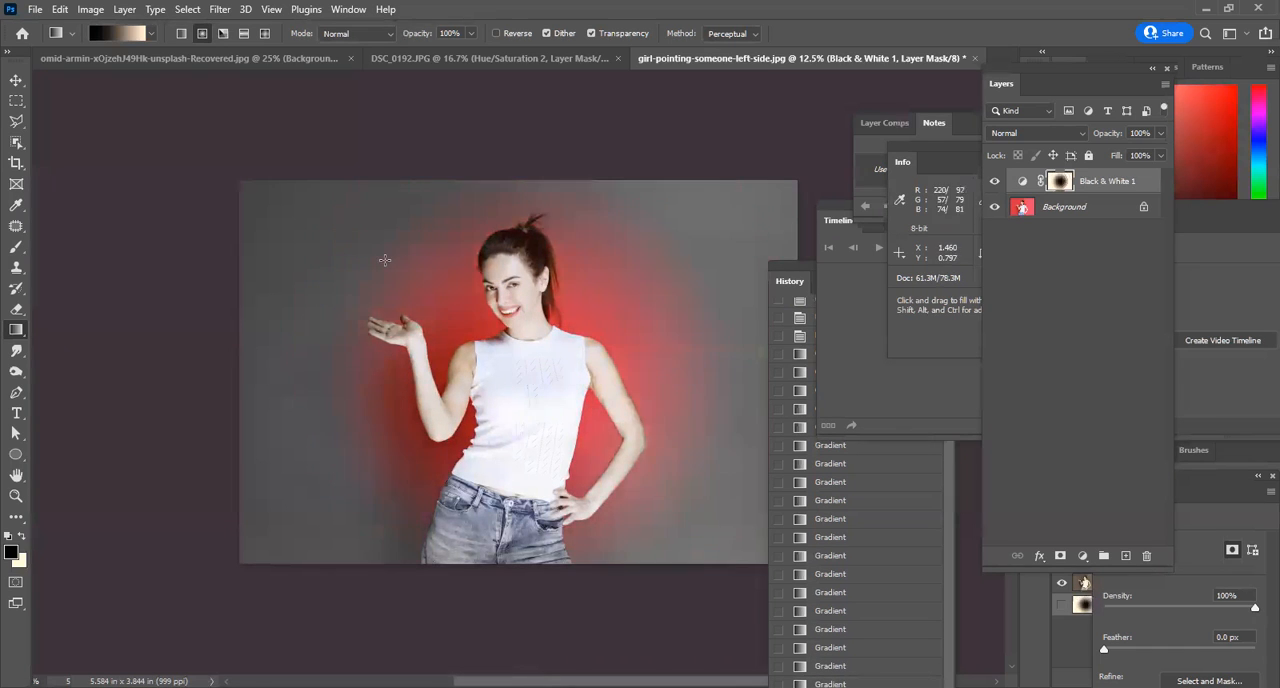
Test the Darker Color blend mode on the Black & White layer, return it to Normal, and delete the layer.
left_click(1022, 134)
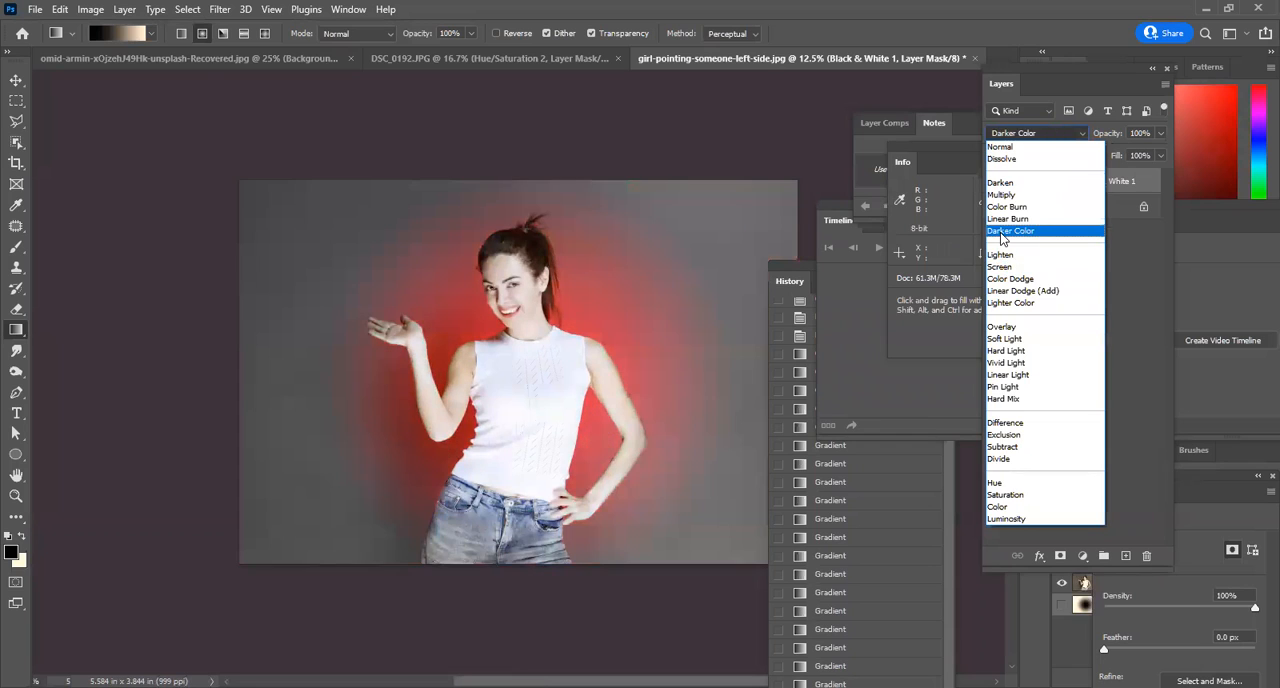
left_click(1005, 230)
left_click(1020, 136)
left_click(1012, 148)
left_click_drag(1022, 183, 1147, 554)
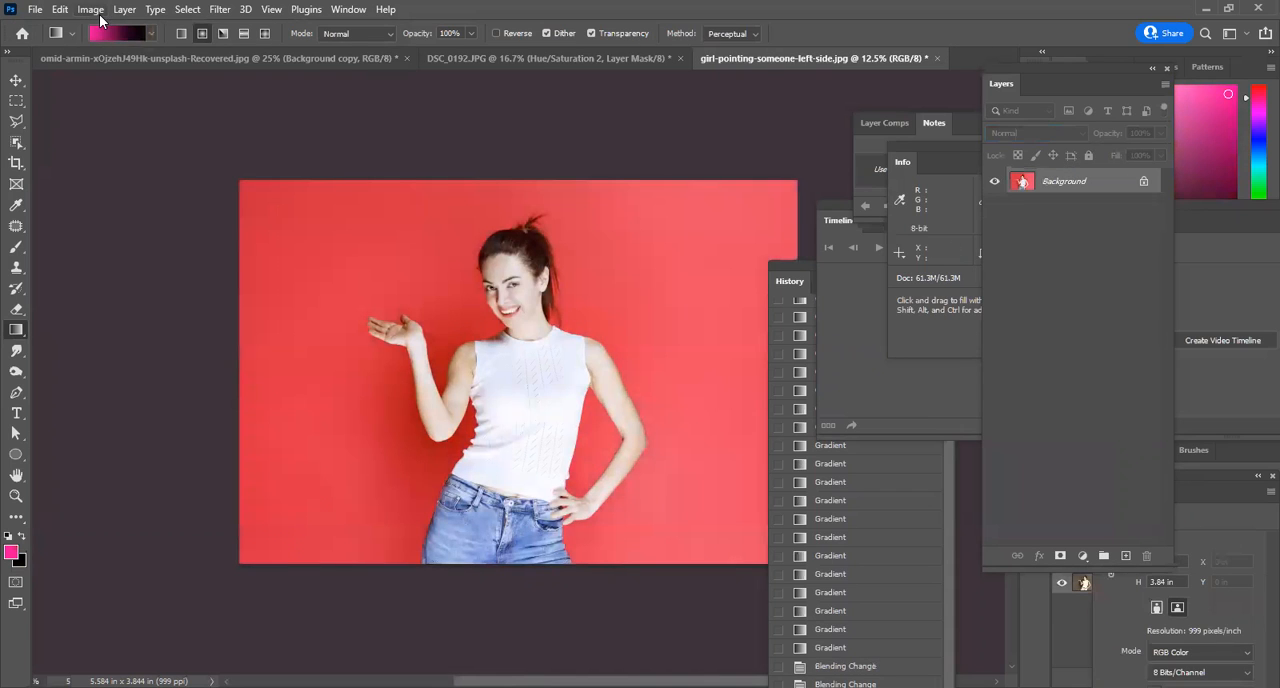
Try the Invert adjustment on the Background layer several times, restoring the original colors after each inversion.
left_click(92, 10)
mouse_move(96, 60)
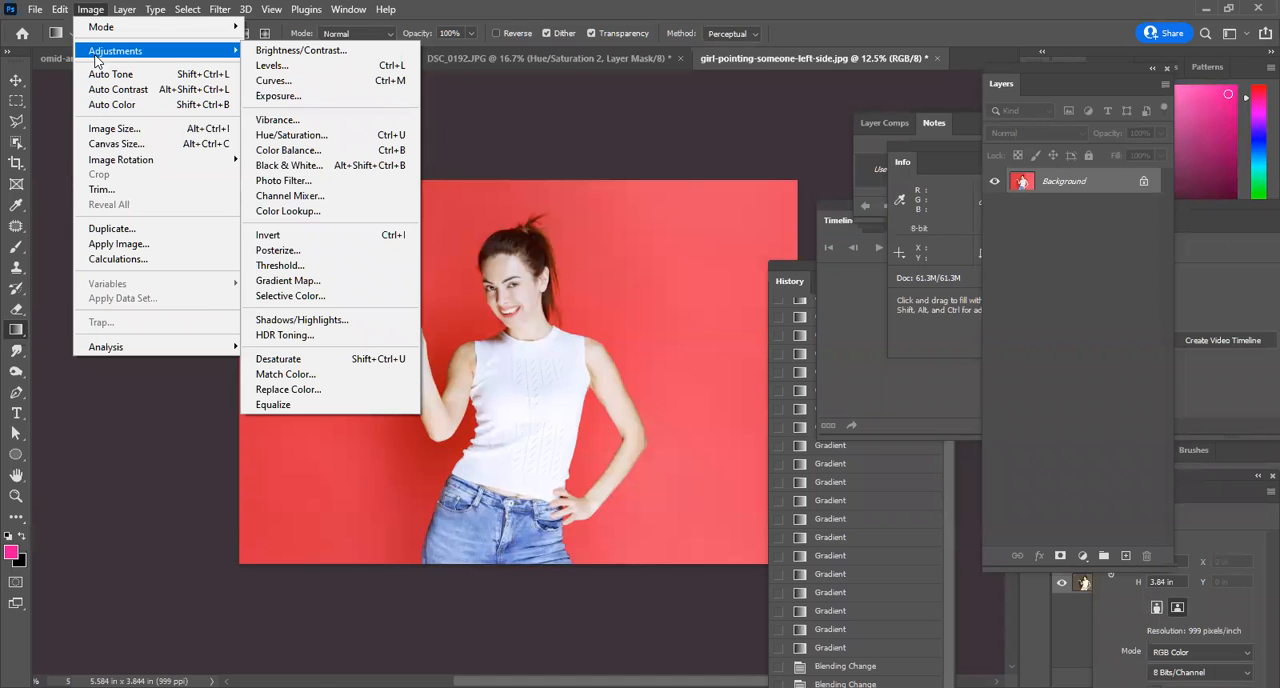
left_click(320, 235)
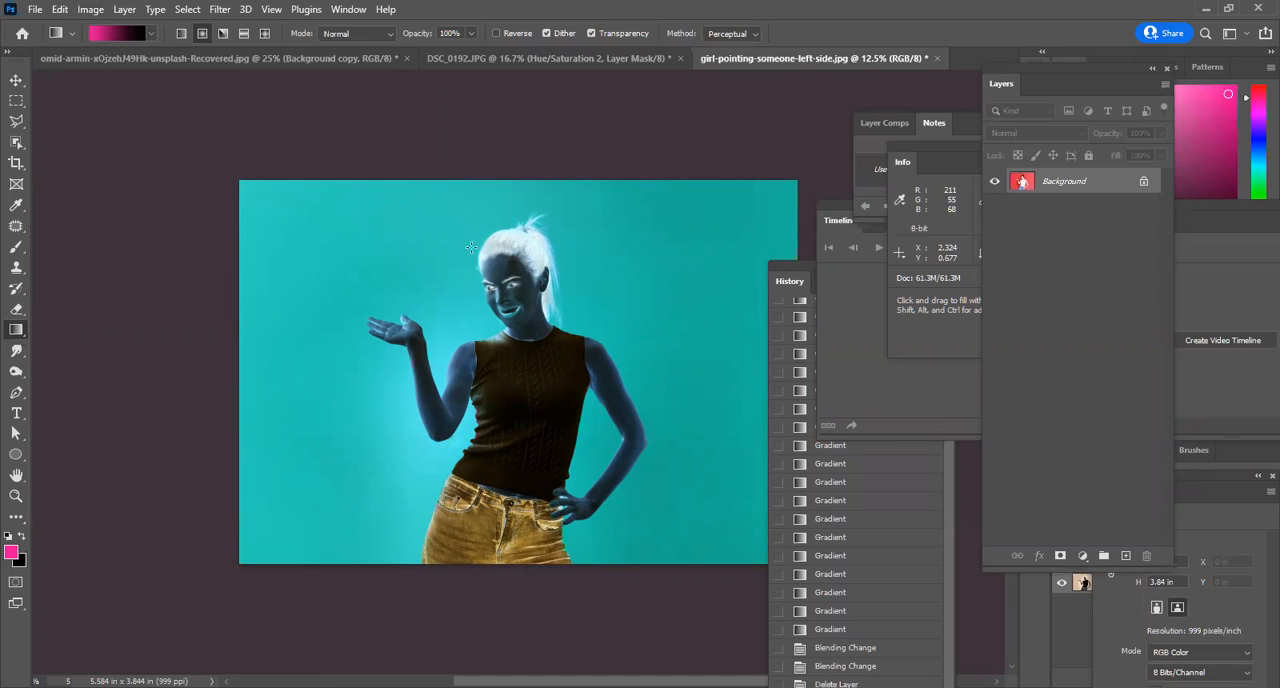
key("ctrl+i")
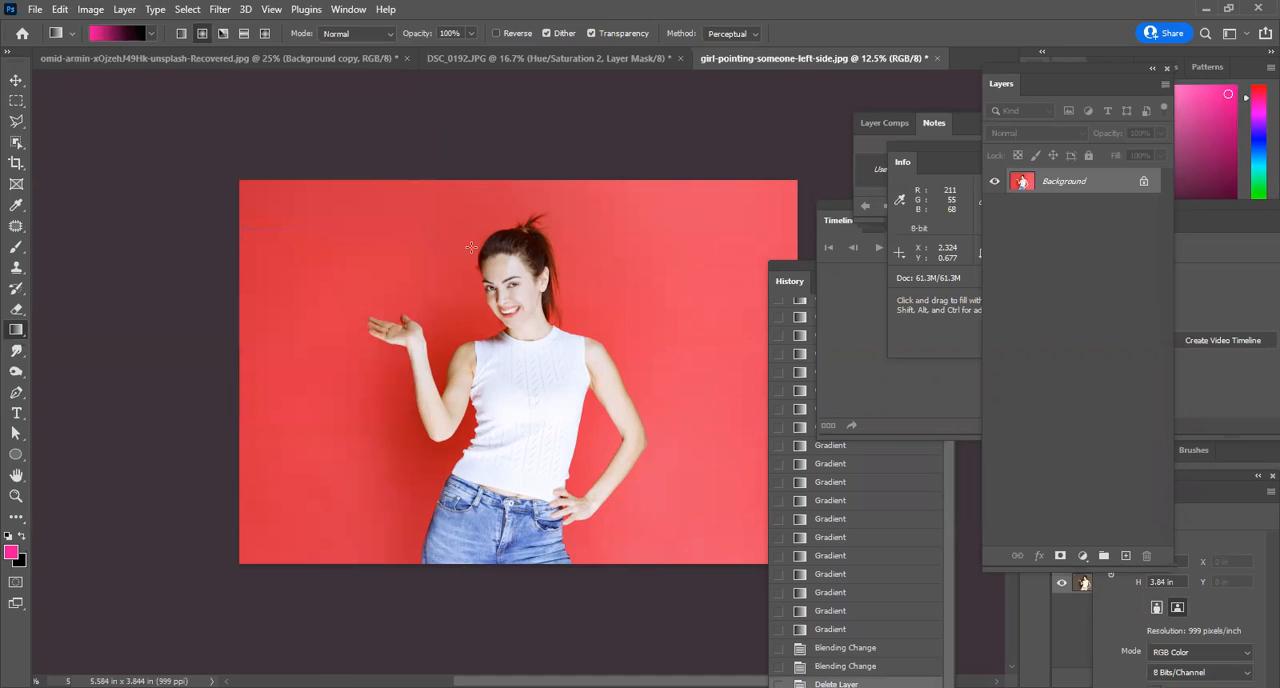
left_click(105, 12)
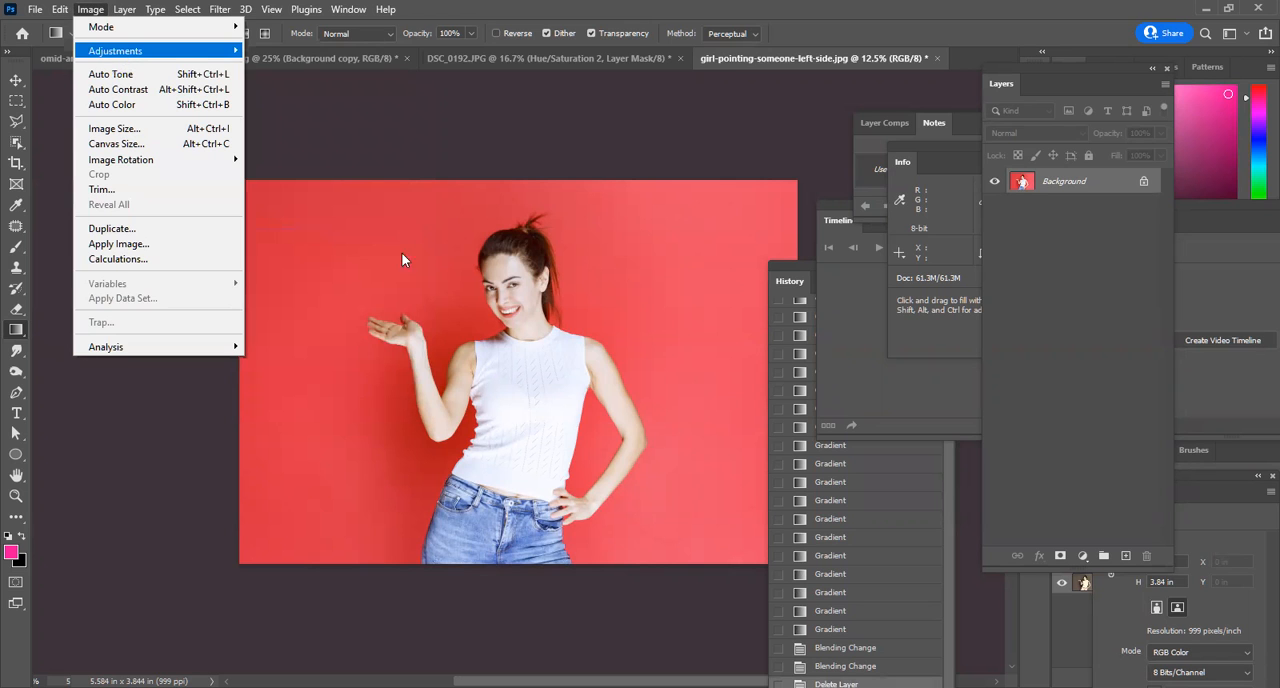
left_click(307, 238)
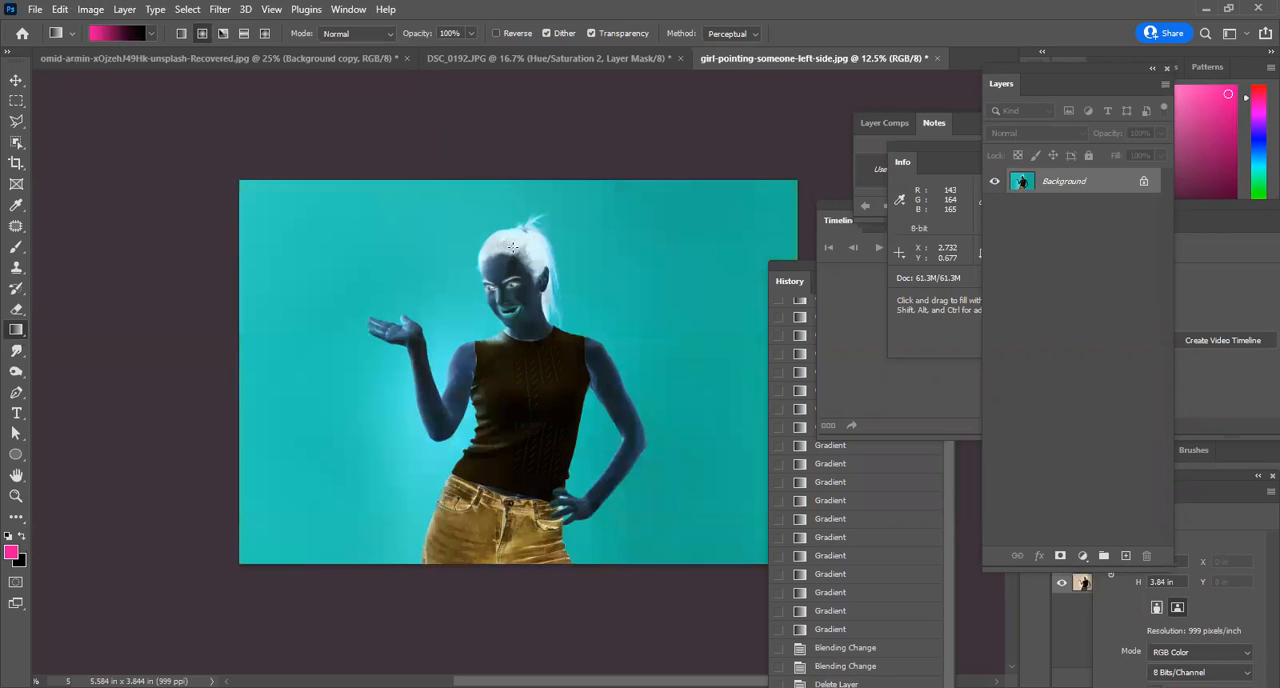
key("ctrl+i")
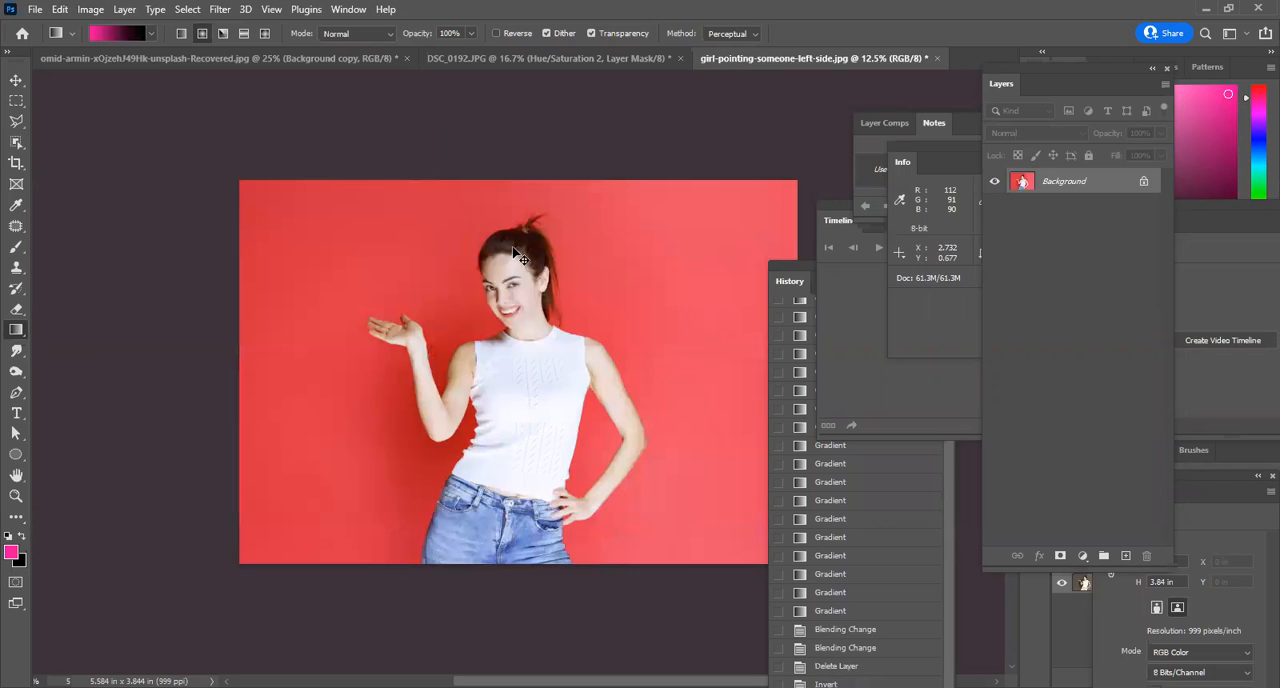
key("ctrl+i")
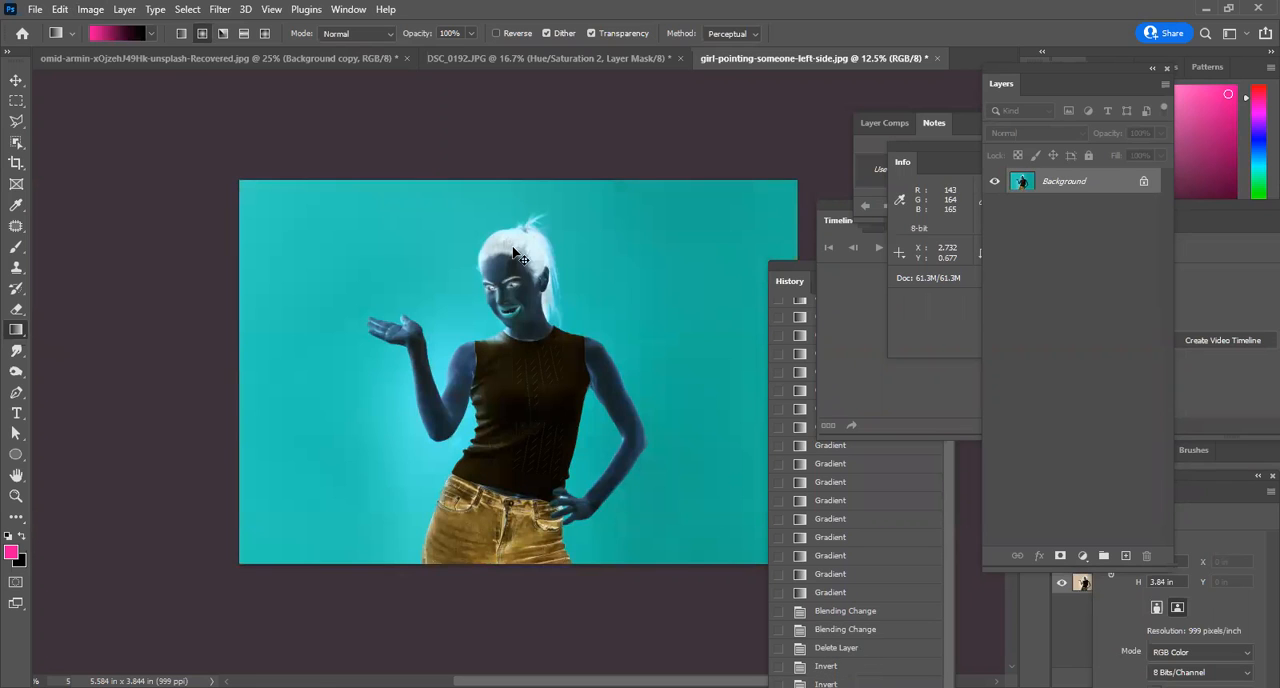
key("ctrl+i")
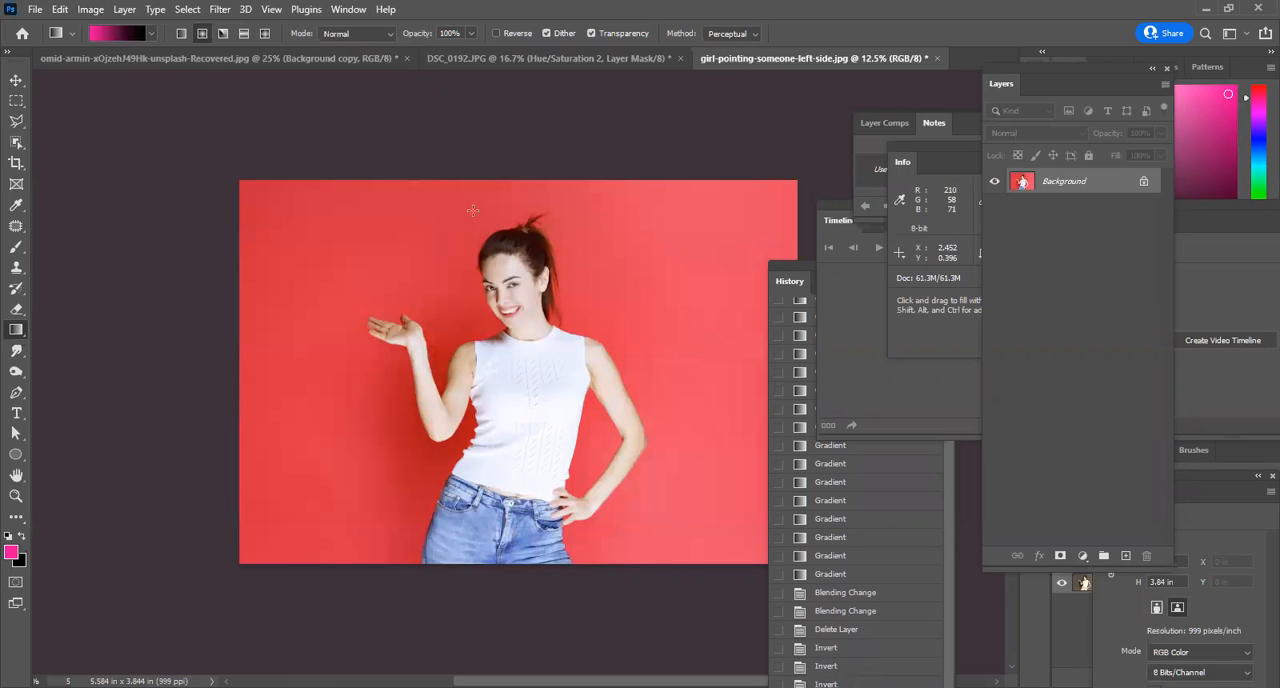
Preview the Posterize adjustment on the photo at 2 levels and cancel it.
left_click(91, 10)
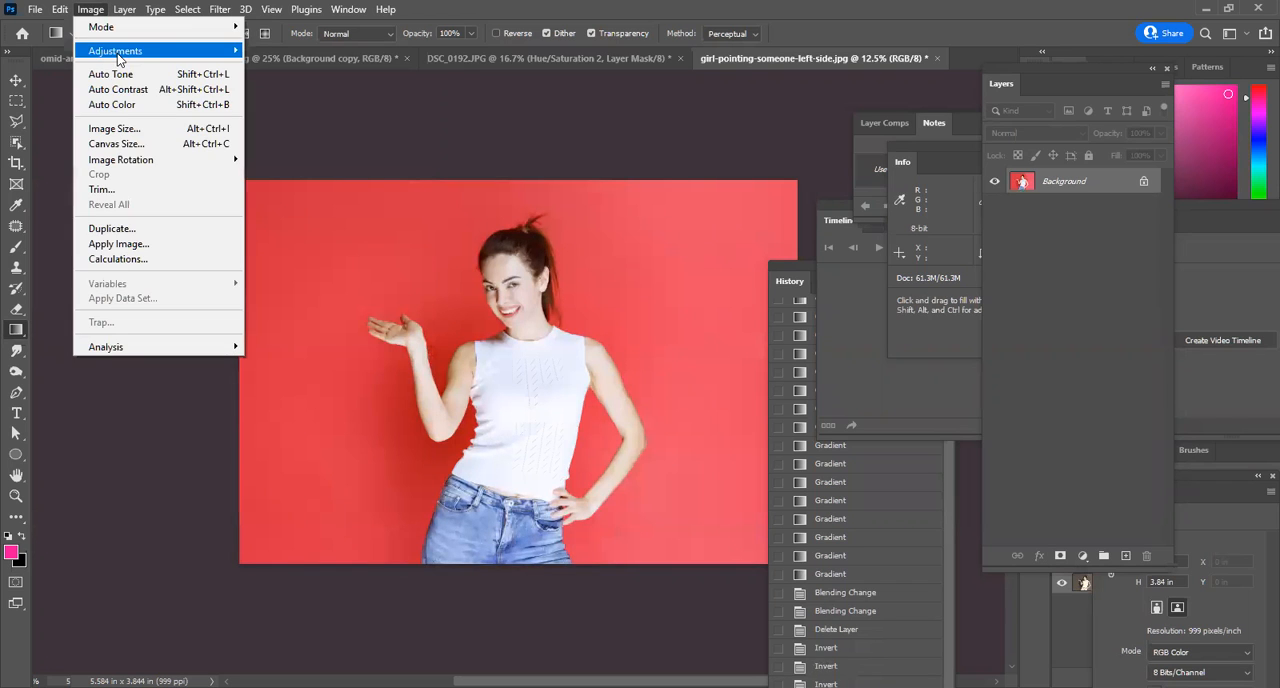
mouse_move(117, 58)
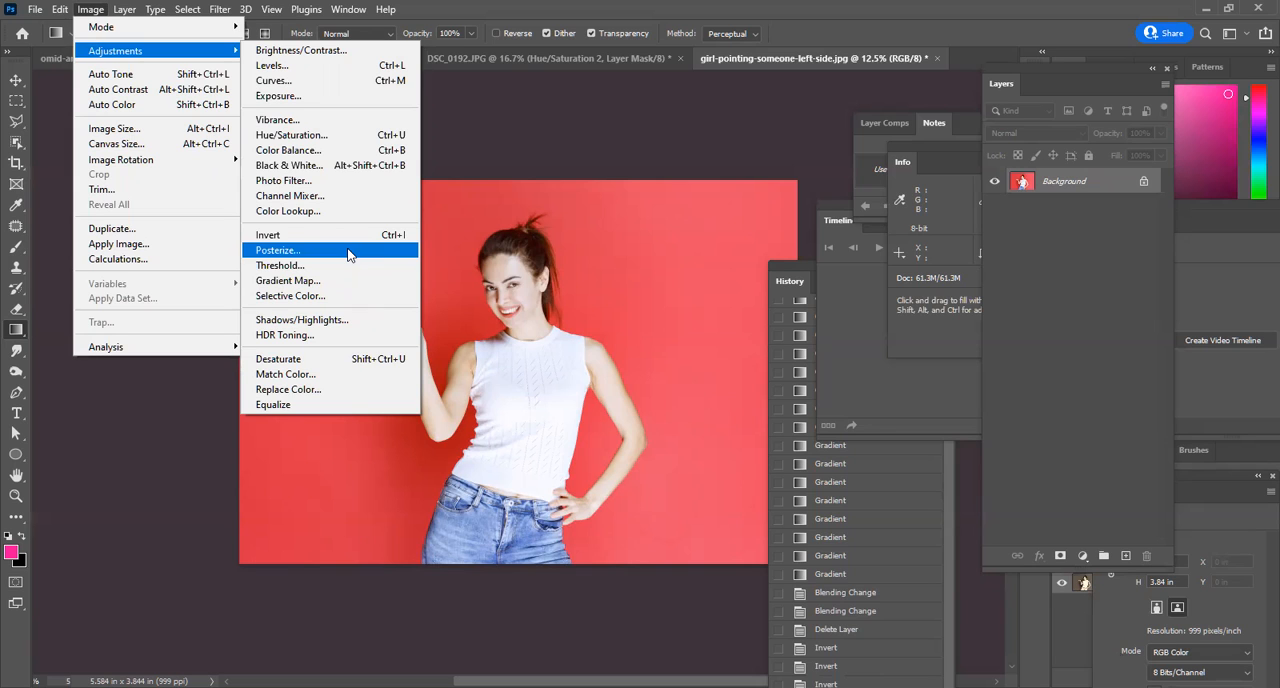
left_click(348, 252)
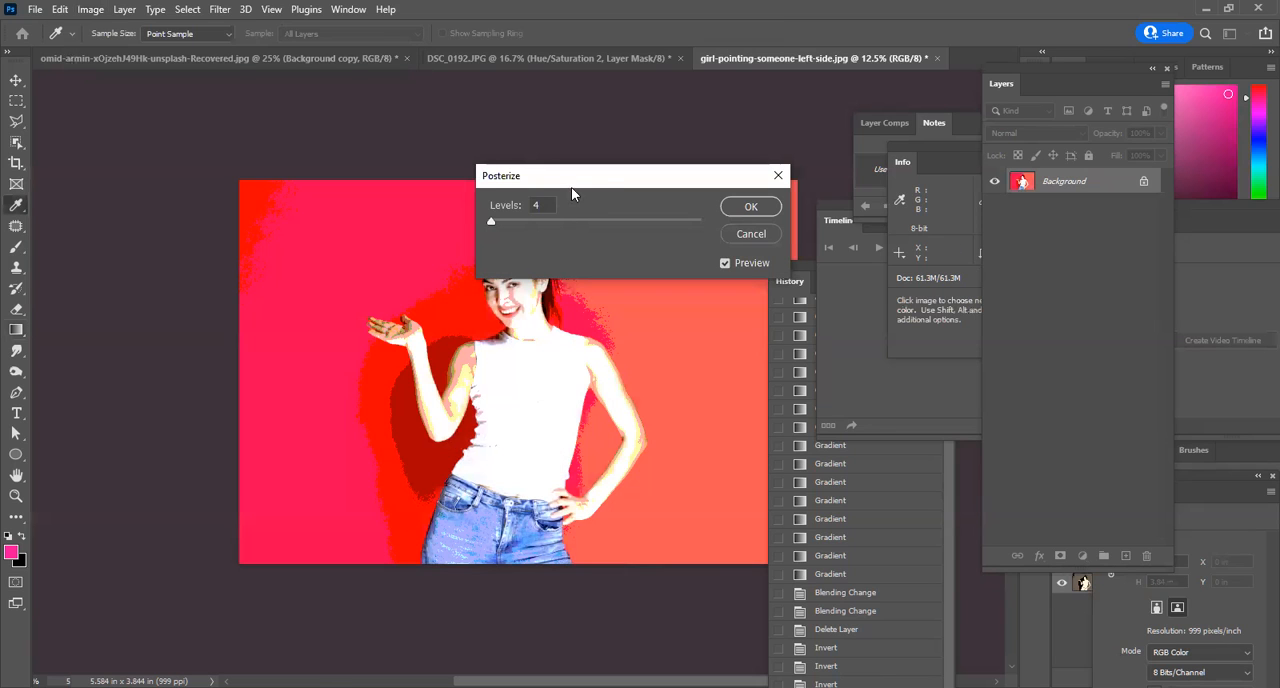
left_click_drag(579, 171, 937, 142)
mouse_move(850, 192)
left_mouse_down()
mouse_move(896, 195)
mouse_move(842, 212)
left_mouse_up()
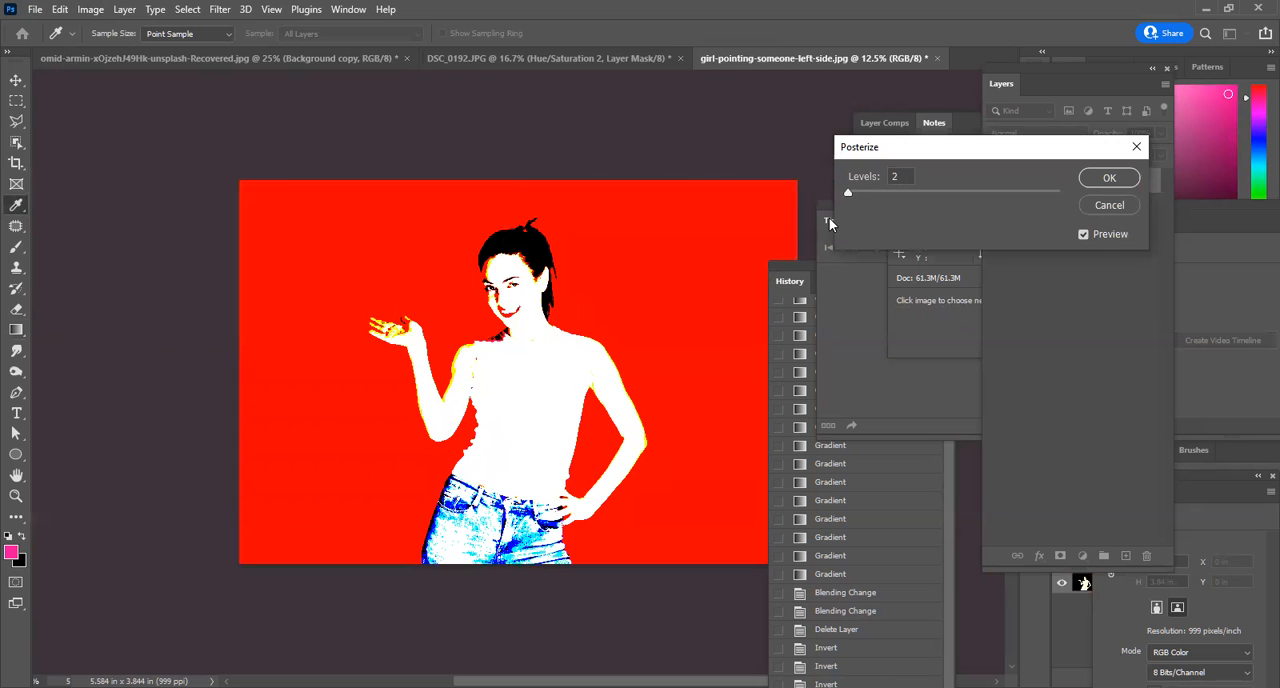
mouse_move(829, 217)
left_mouse_down()
mouse_move(1118, 219)
mouse_move(821, 238)
mouse_move(1161, 212)
mouse_move(832, 225)
left_mouse_up()
left_click(1096, 206)
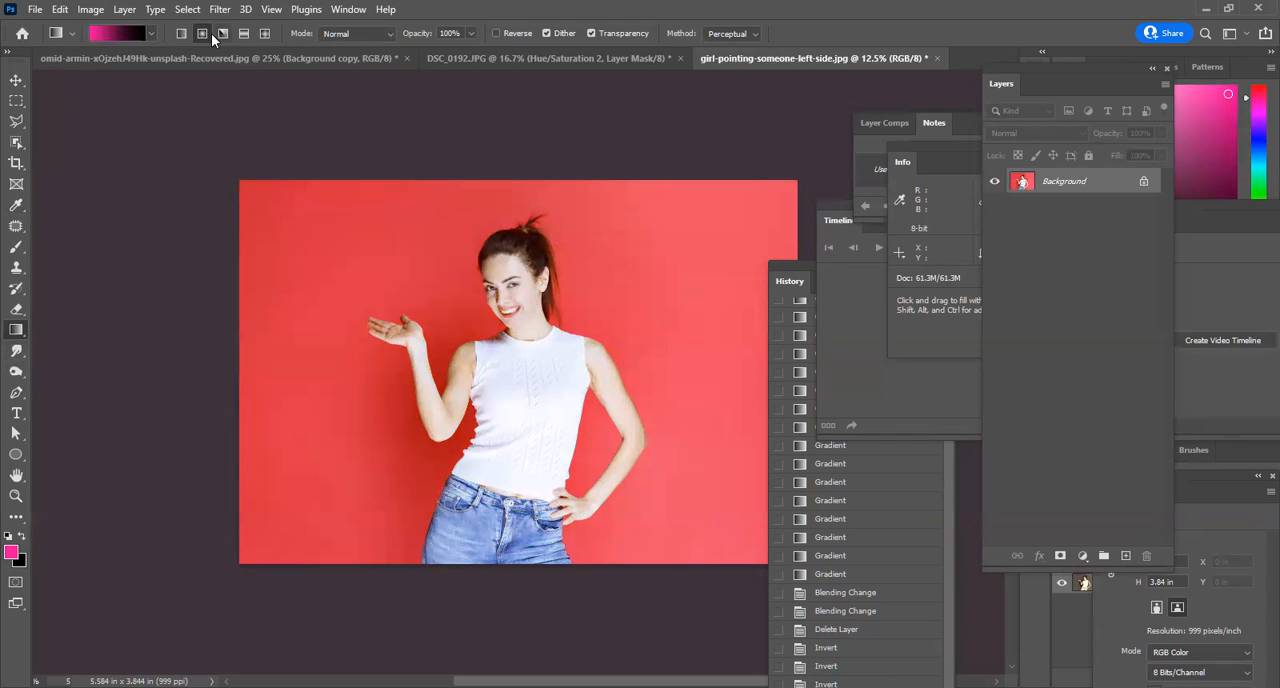
Choose the cyan-to-magenta preset from the Purples group for the Gradient tool.
left_click(153, 36)
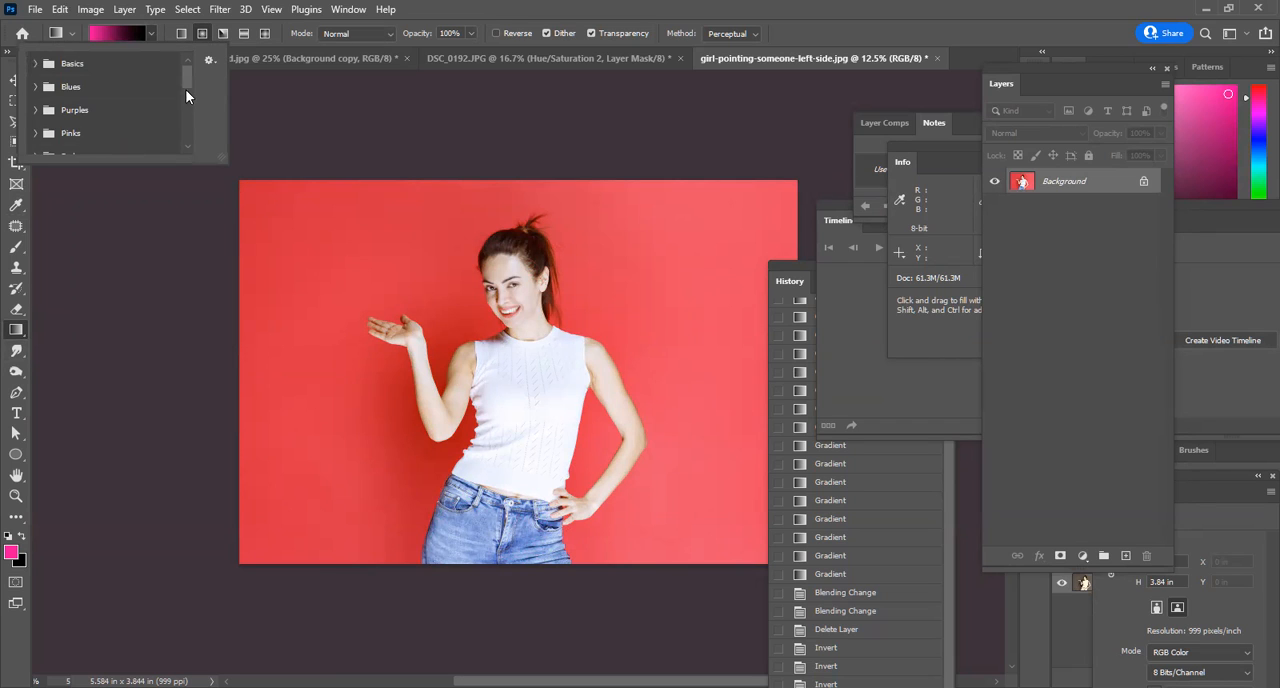
left_click(31, 63)
left_click(31, 63)
mouse_move(190, 68)
left_mouse_down()
mouse_move(192, 134)
mouse_move(193, 63)
left_mouse_up()
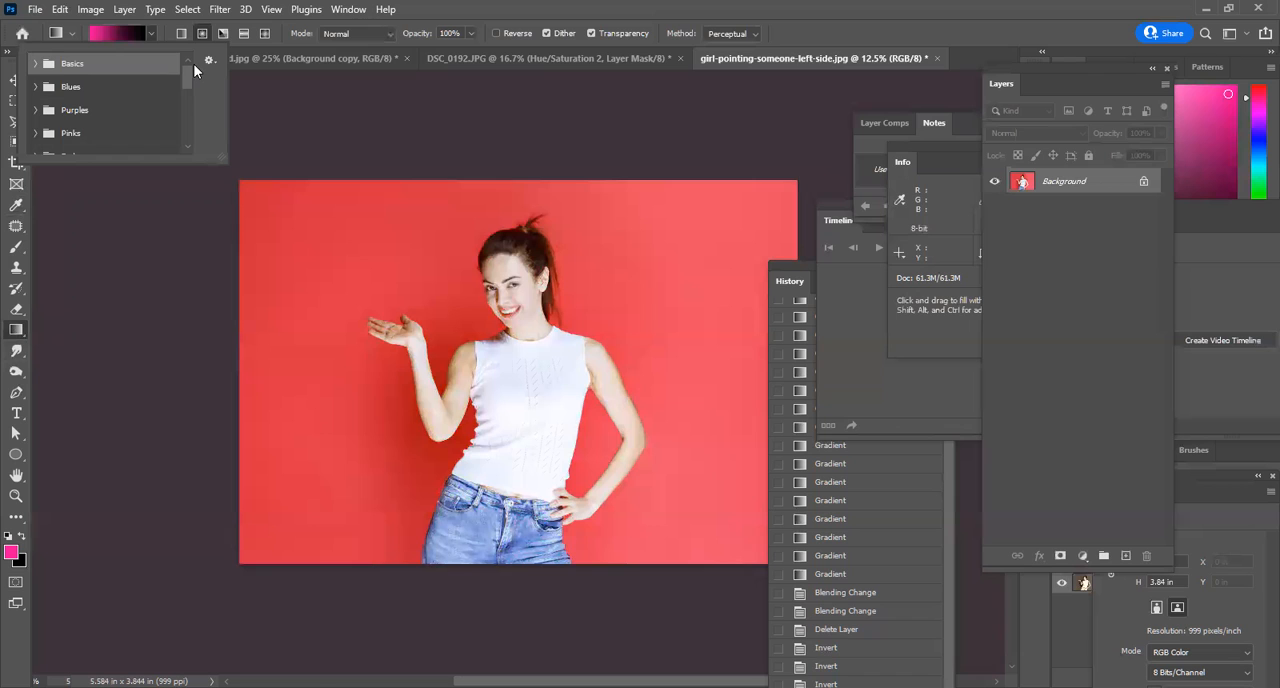
left_click(36, 110)
left_click(88, 145)
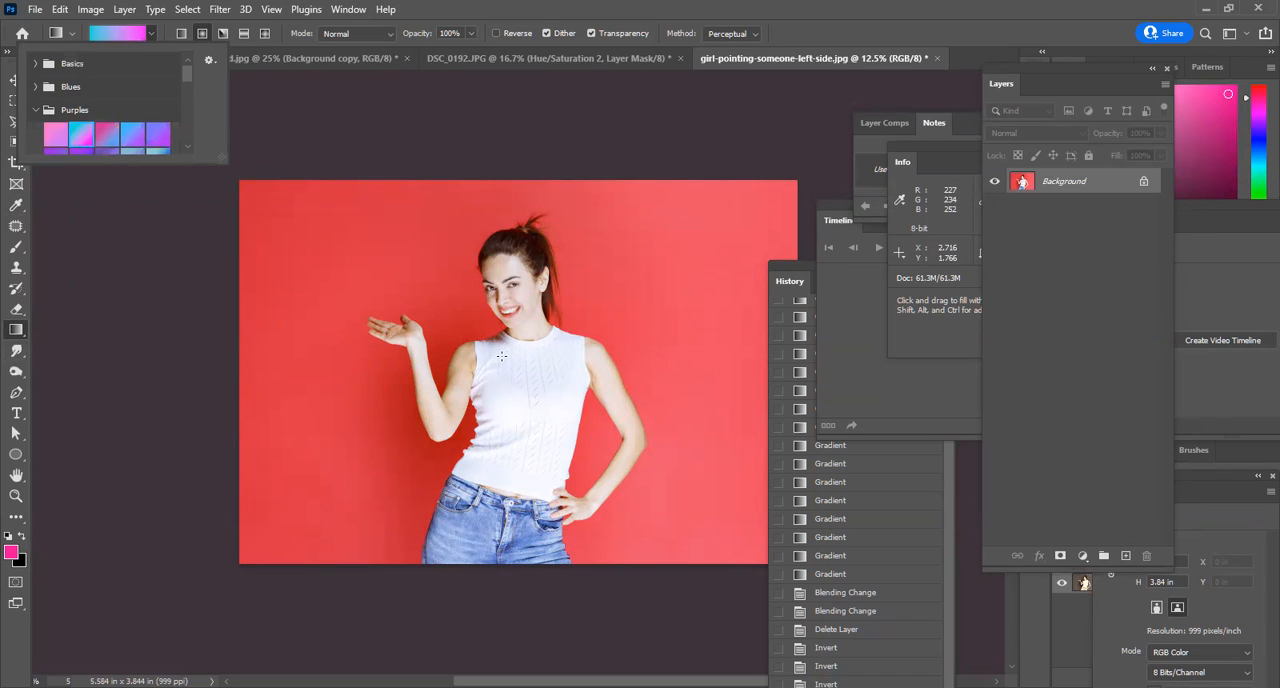
Fill the Background with a radial cyan-to-magenta gradient, and preview Posterize on it at 14, 12 and 9 levels before cancelling the adjustment.
left_click_drag(502, 356, 740, 556)
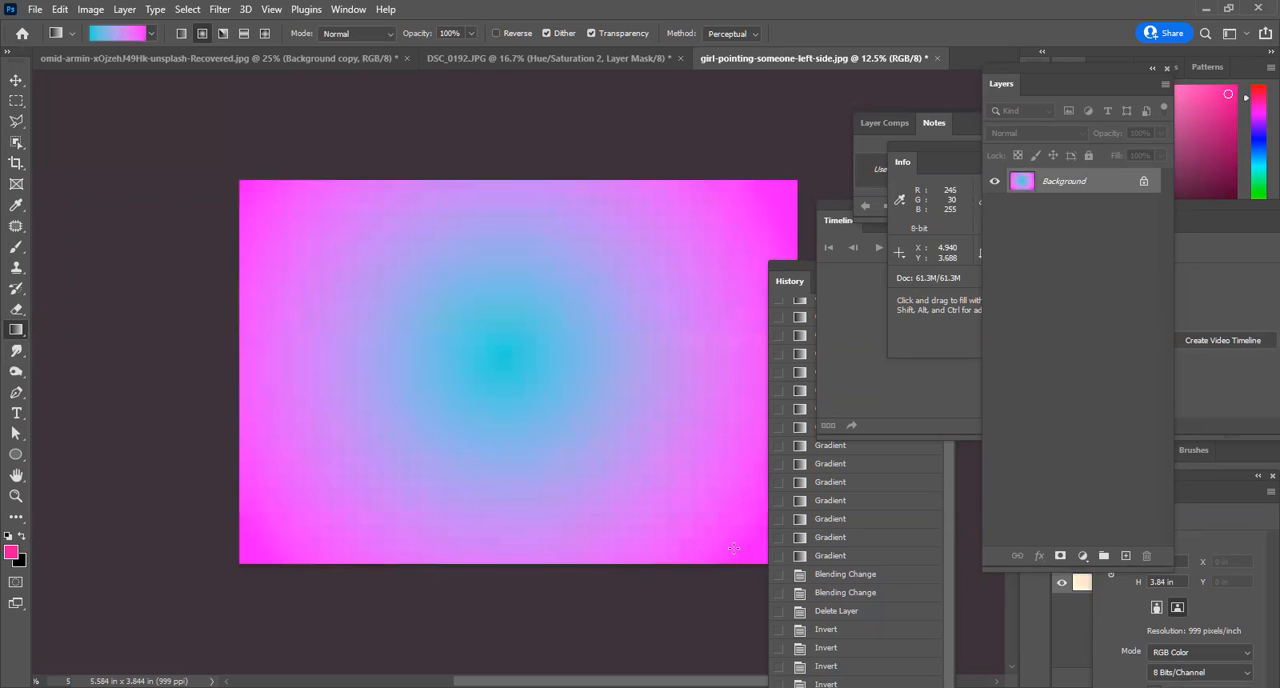
left_click(90, 10)
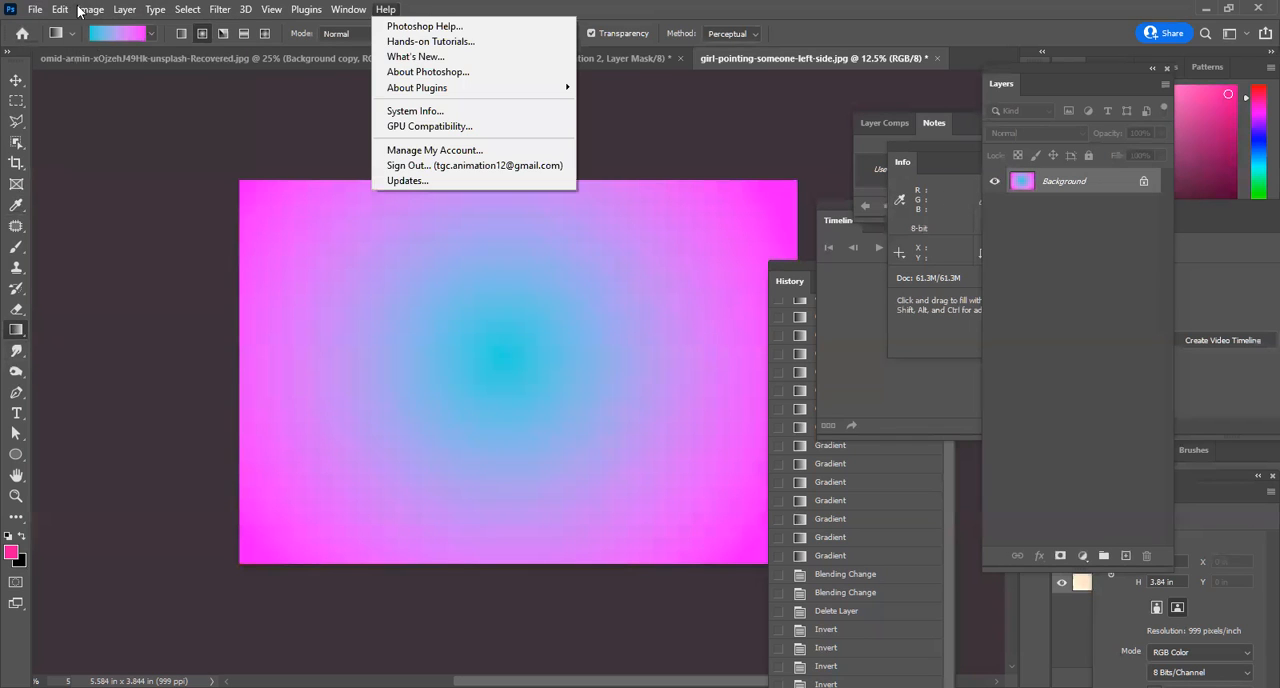
mouse_move(90, 9)
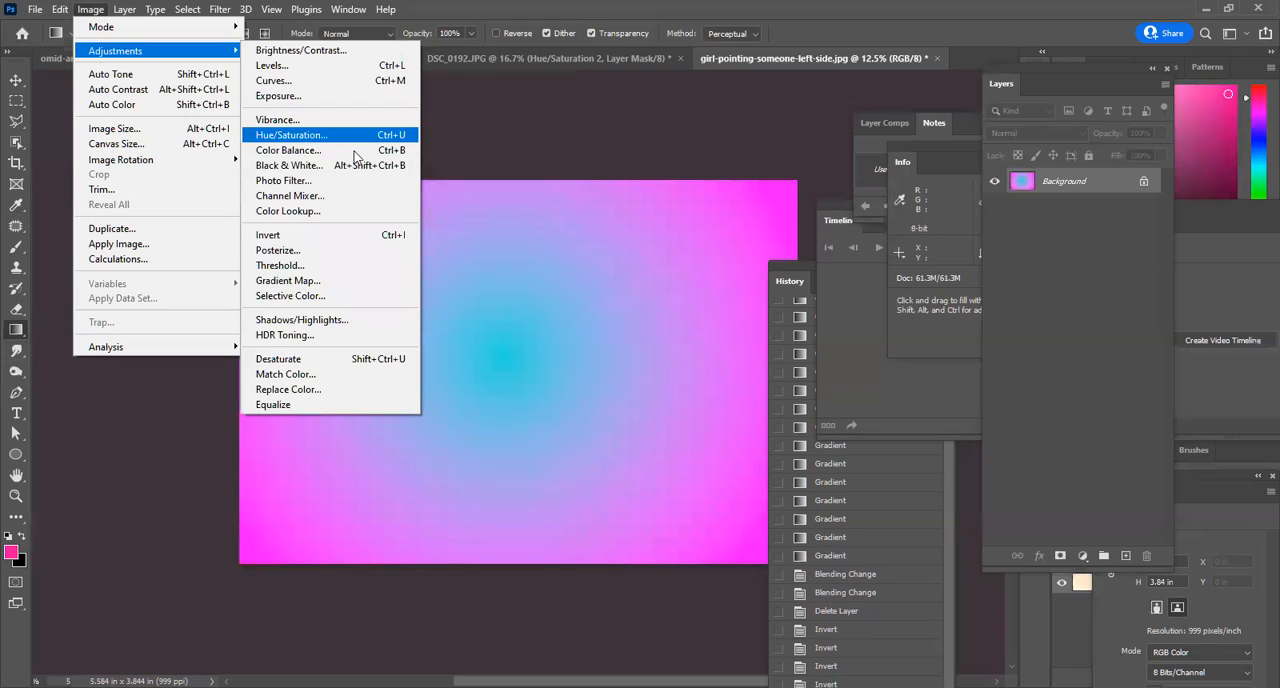
left_click(352, 255)
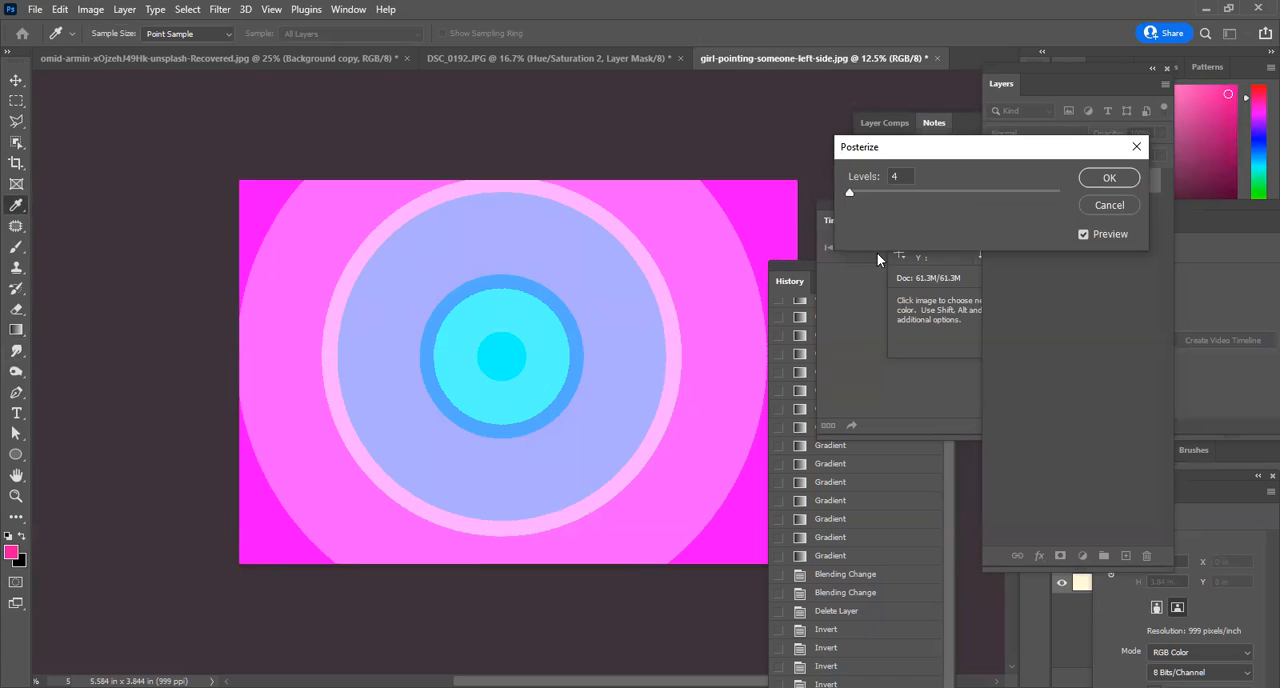
left_click_drag(859, 193, 859, 205)
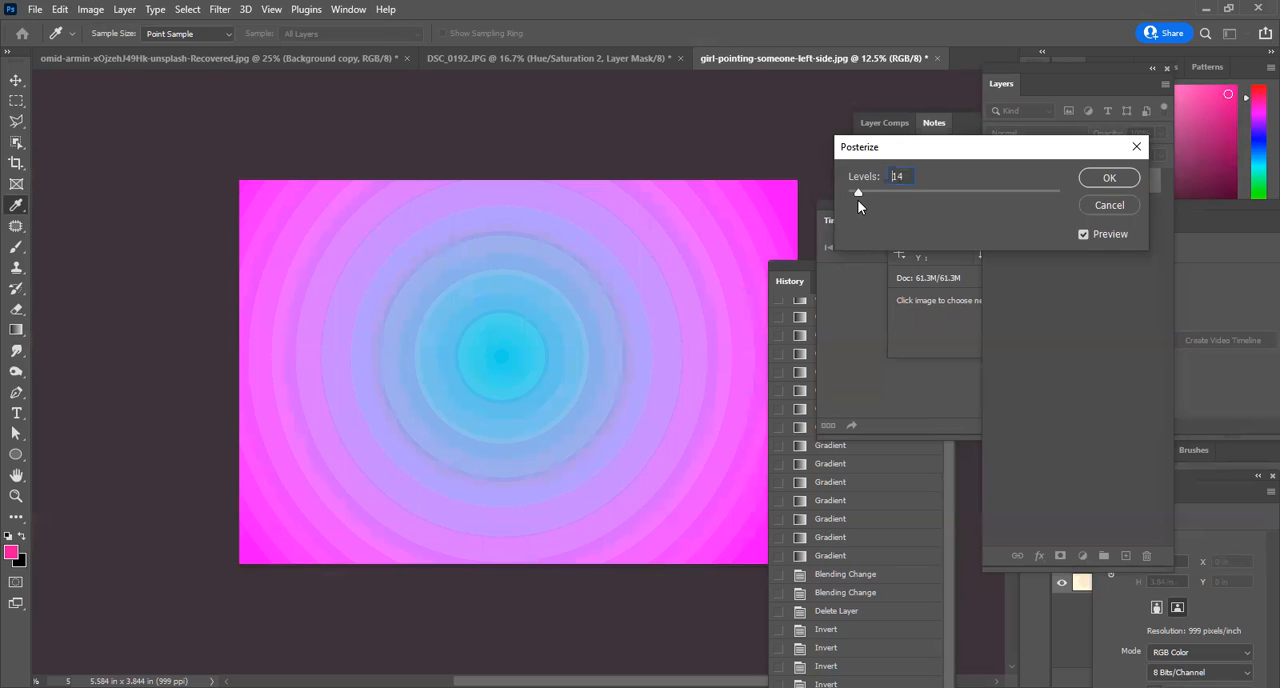
mouse_move(858, 201)
left_mouse_down()
mouse_move(845, 203)
mouse_move(856, 212)
left_mouse_up()
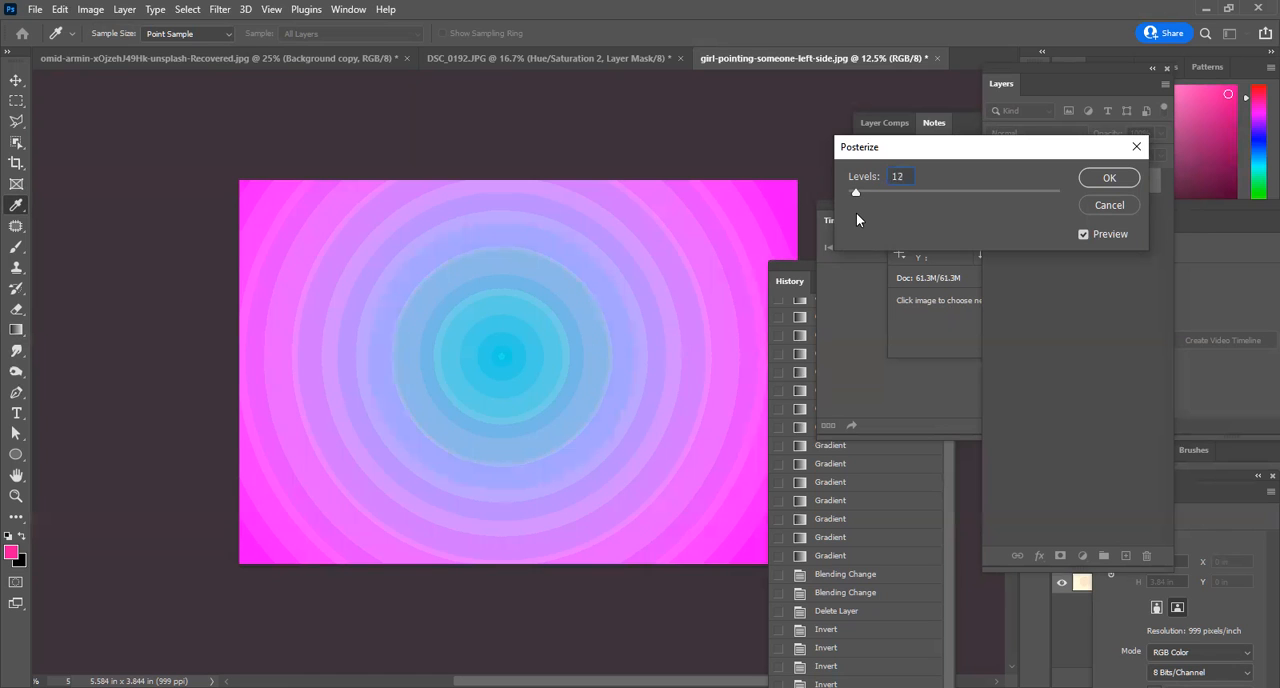
left_click_drag(856, 212, 853, 214)
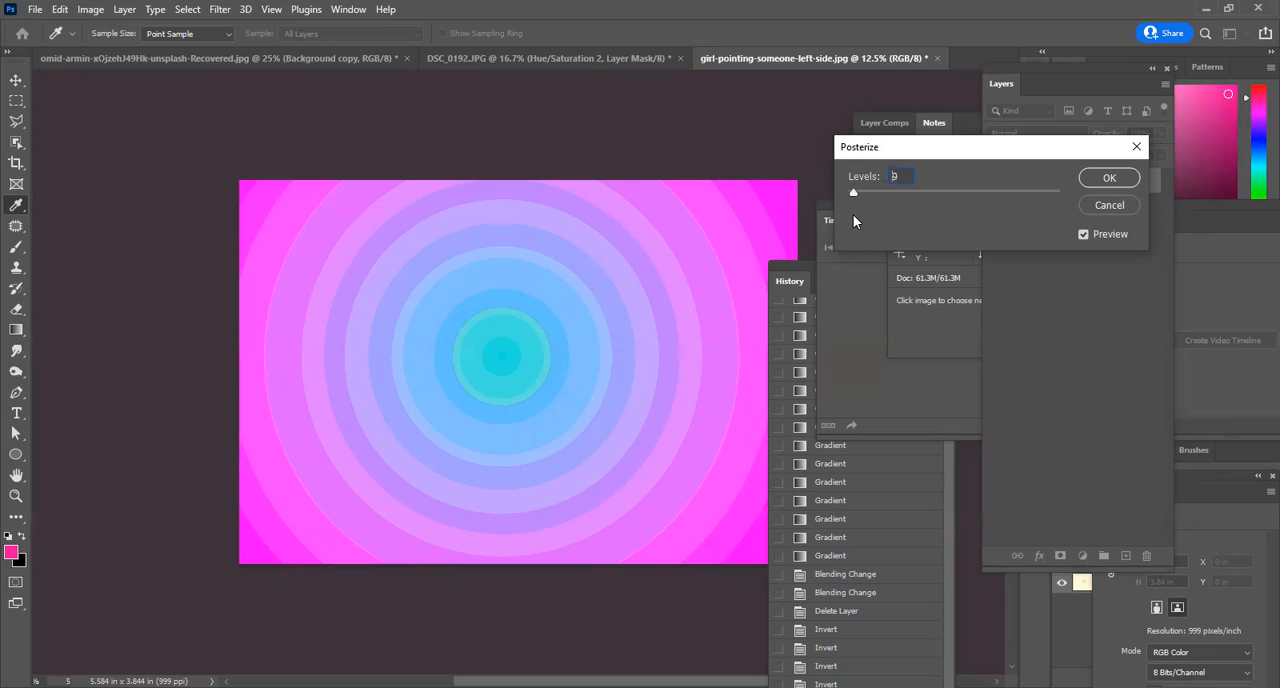
left_click(1126, 204)
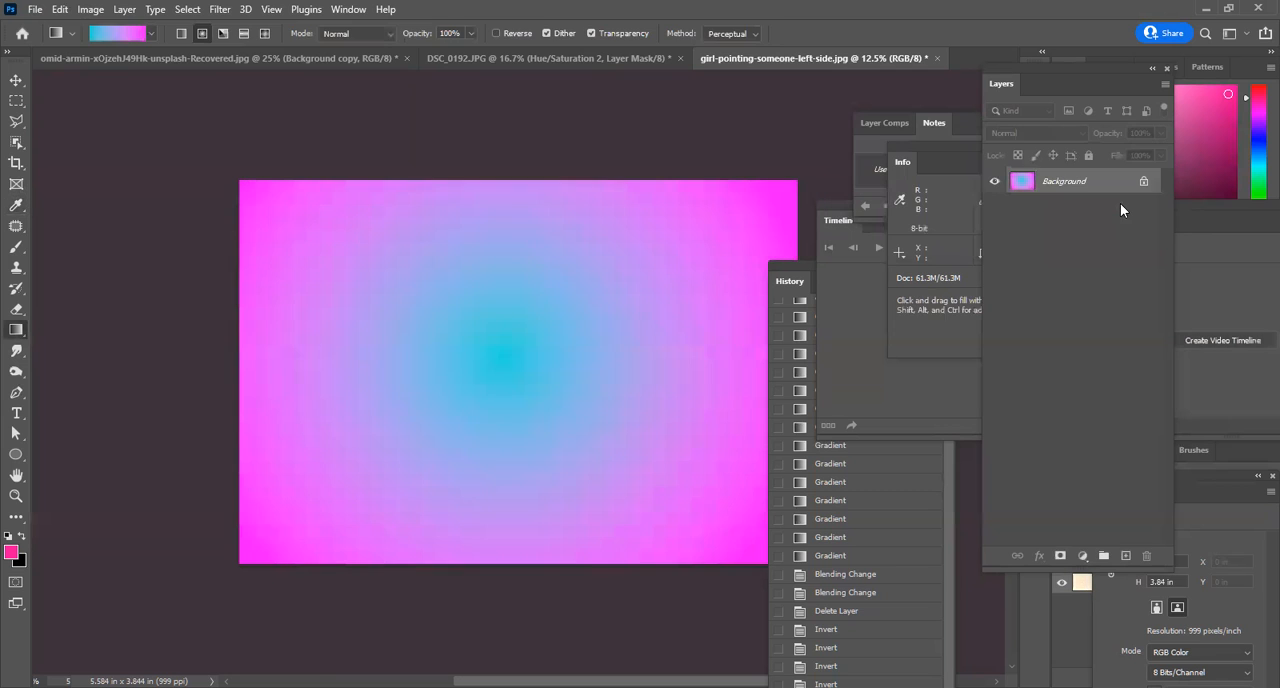
Switch to the close-up portrait document, preview Posterize at 2 levels on its Background copy layer, and cancel it.
left_click(293, 57)
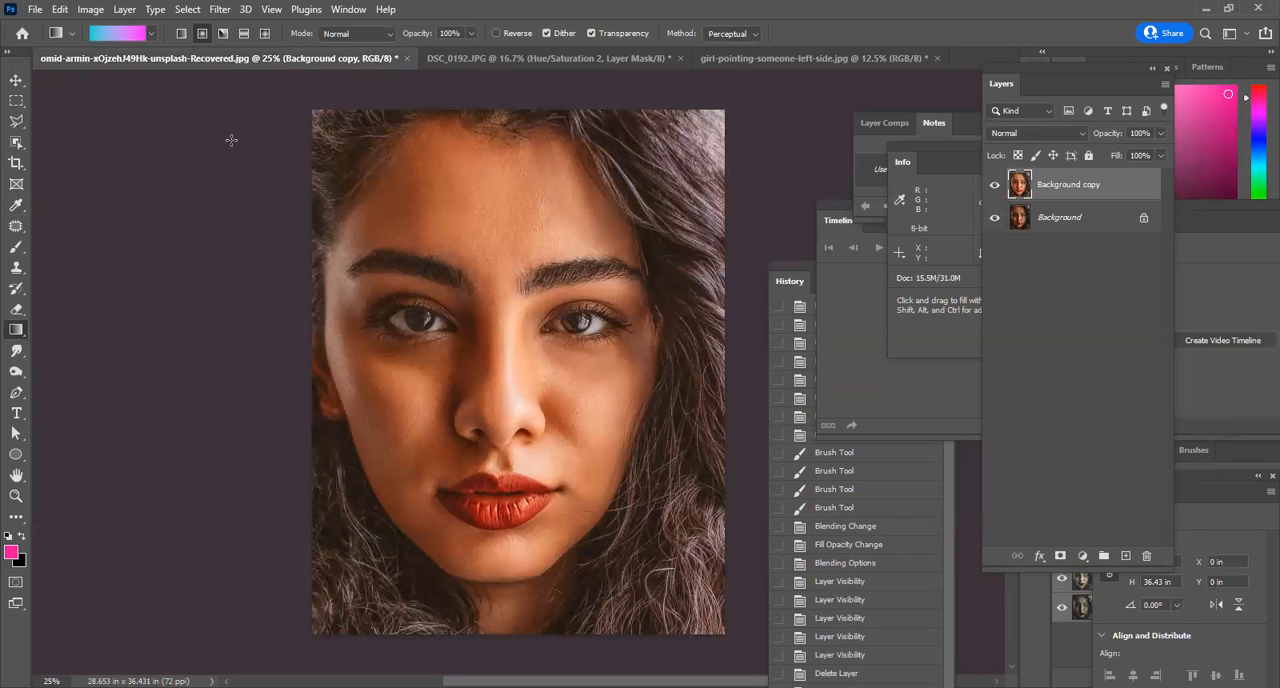
left_click(91, 10)
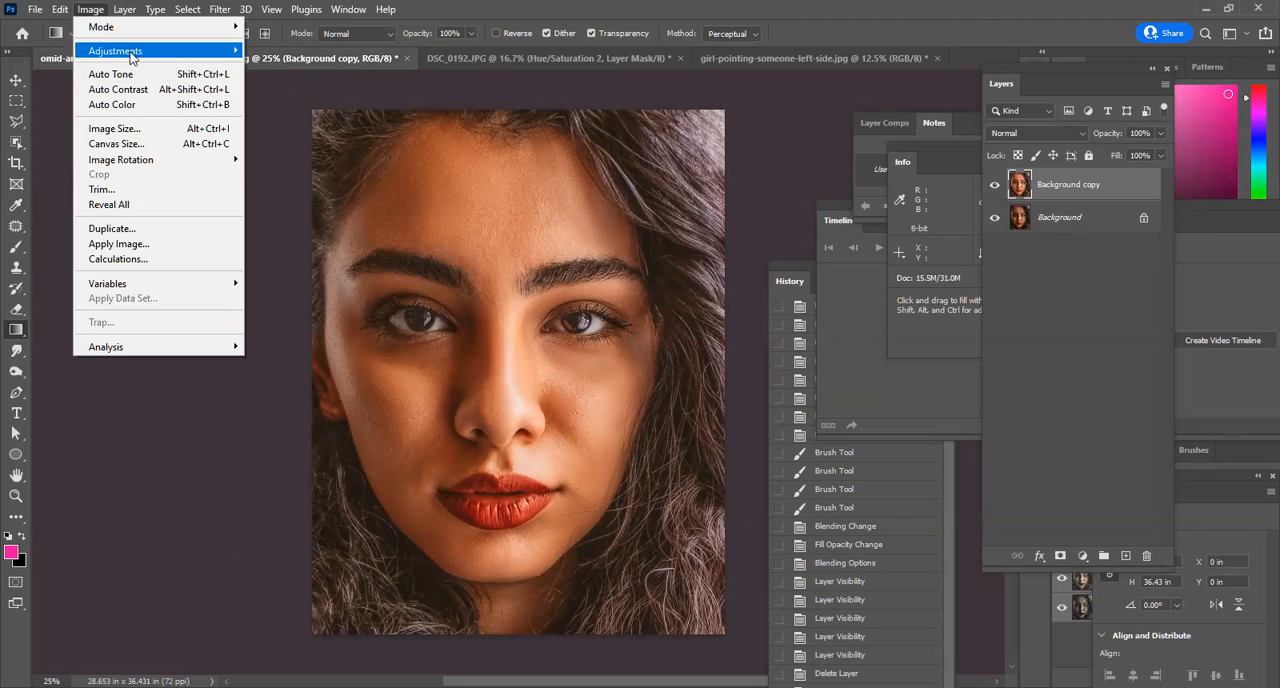
mouse_move(131, 53)
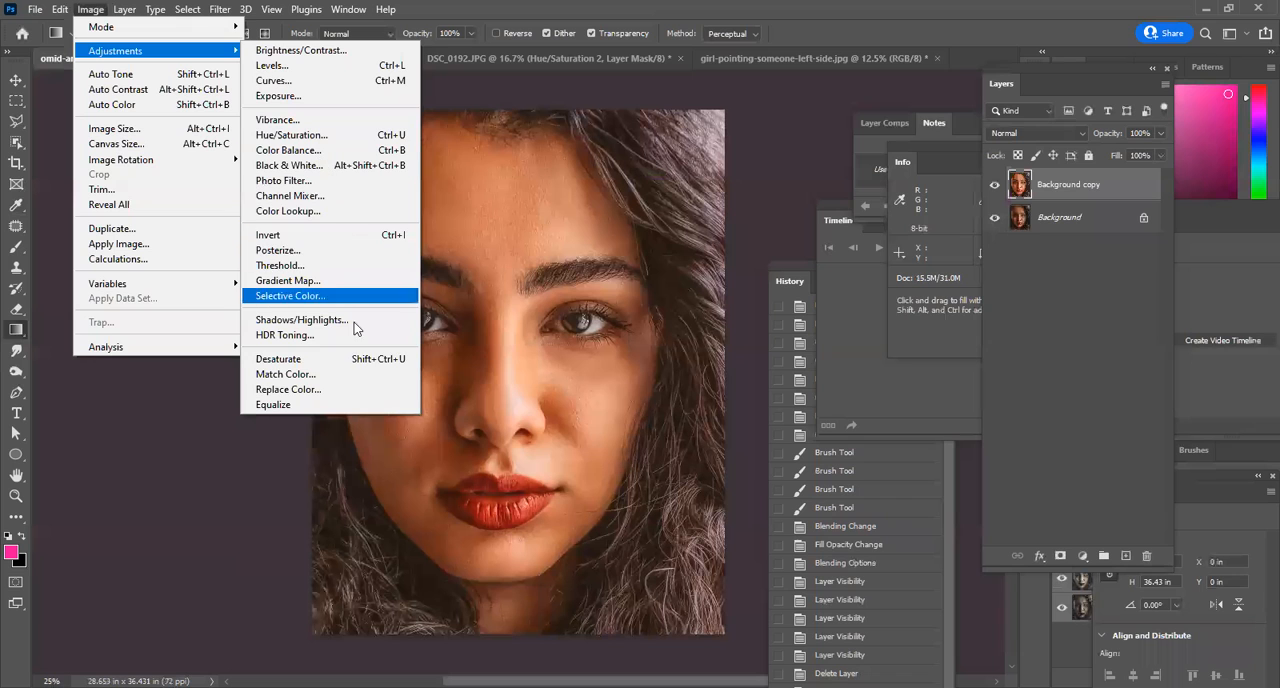
left_click(330, 255)
mouse_move(852, 192)
left_mouse_down()
mouse_move(864, 196)
mouse_move(846, 196)
left_mouse_up()
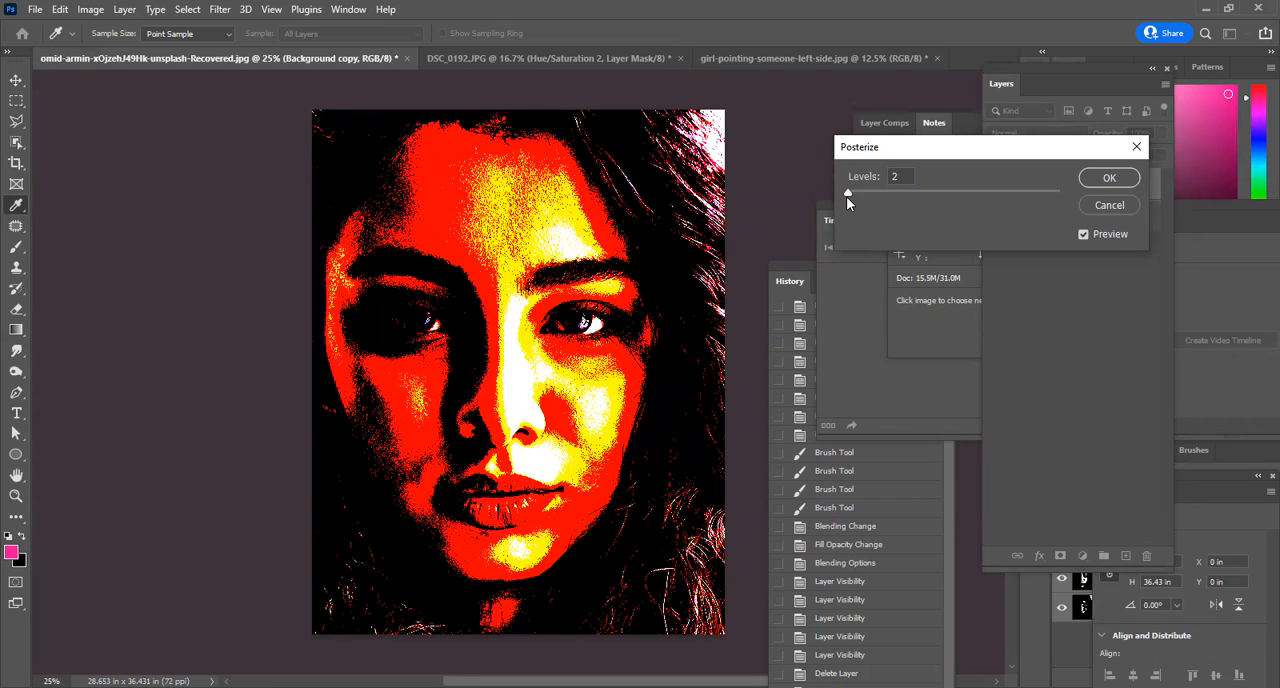
left_click(1109, 204)
key("g")
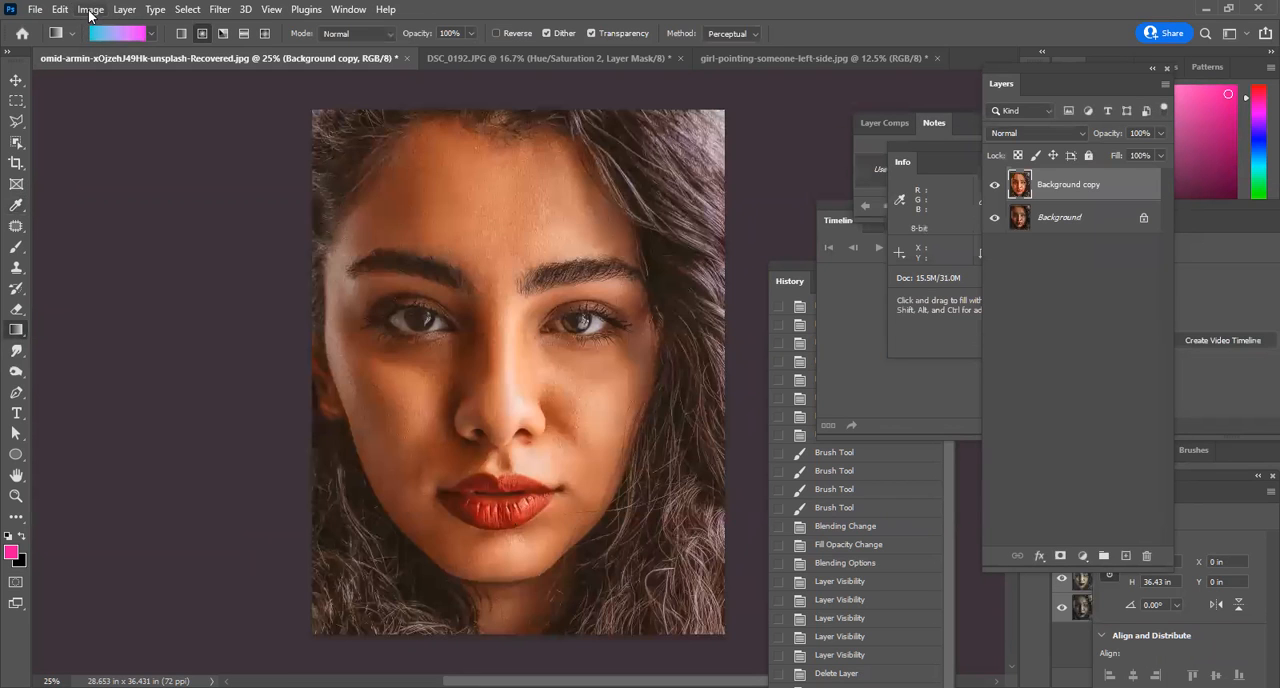
Preview the Threshold adjustment on the portrait's Background copy layer at level 64 and cancel it.
left_click(90, 10)
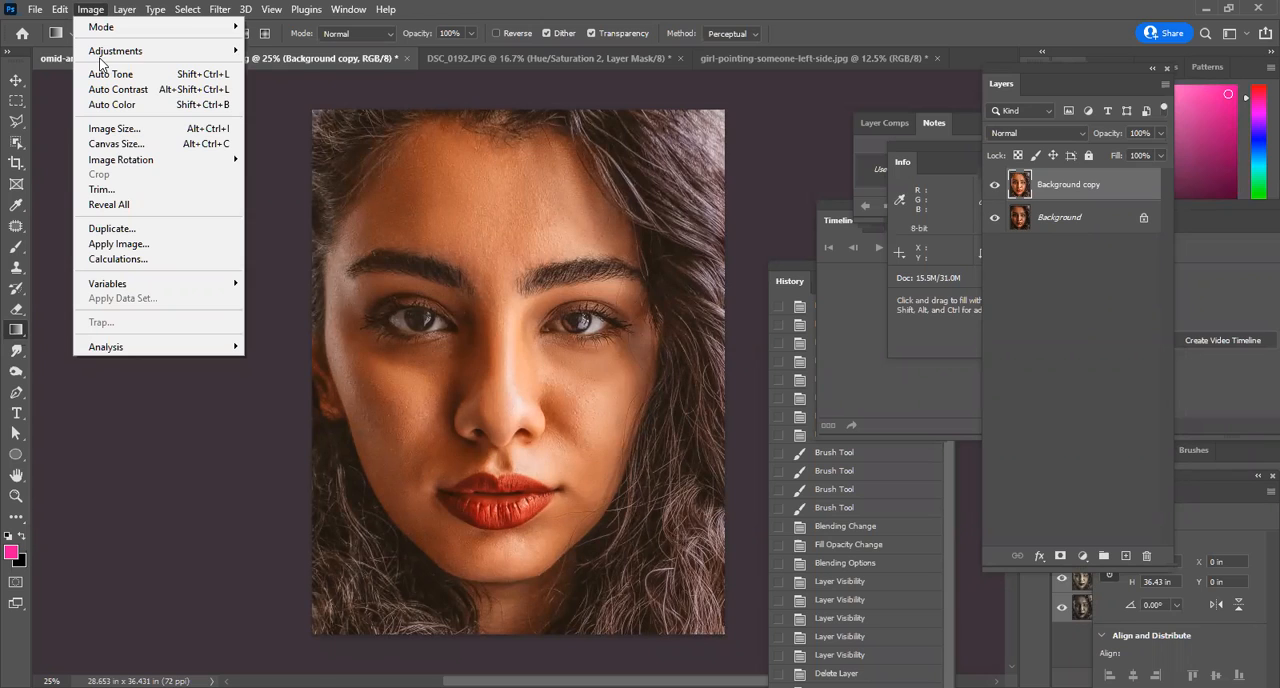
mouse_move(110, 57)
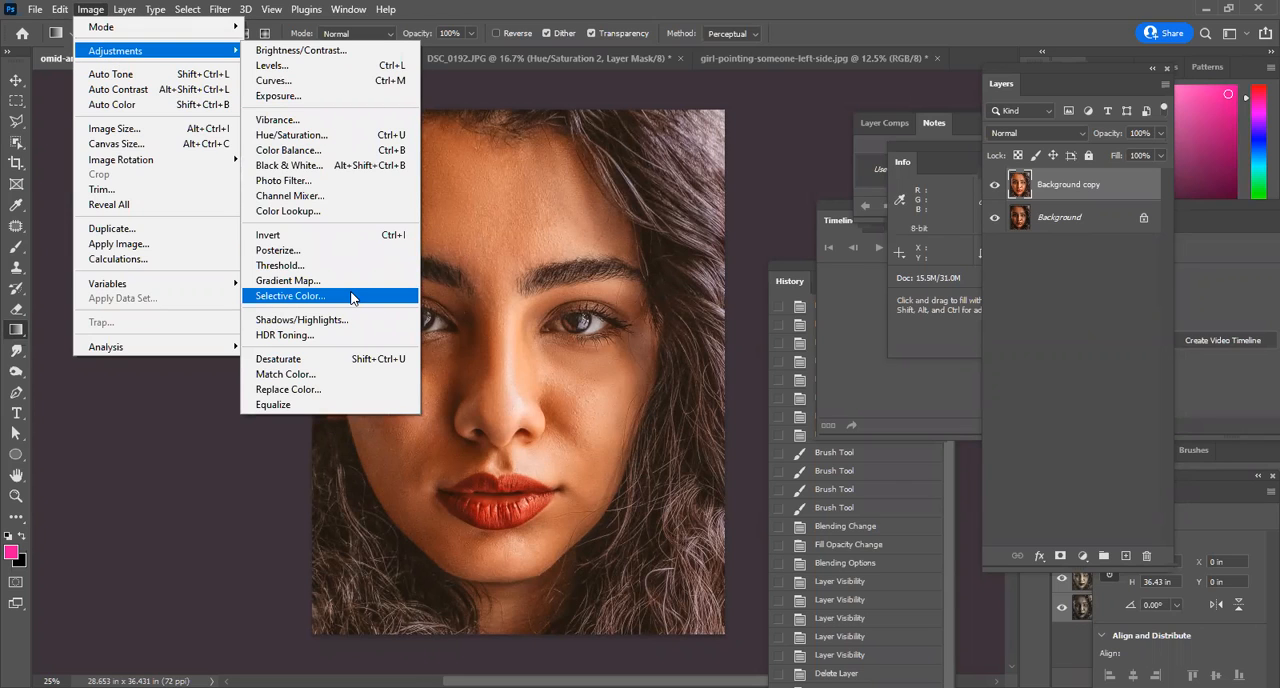
left_click(362, 264)
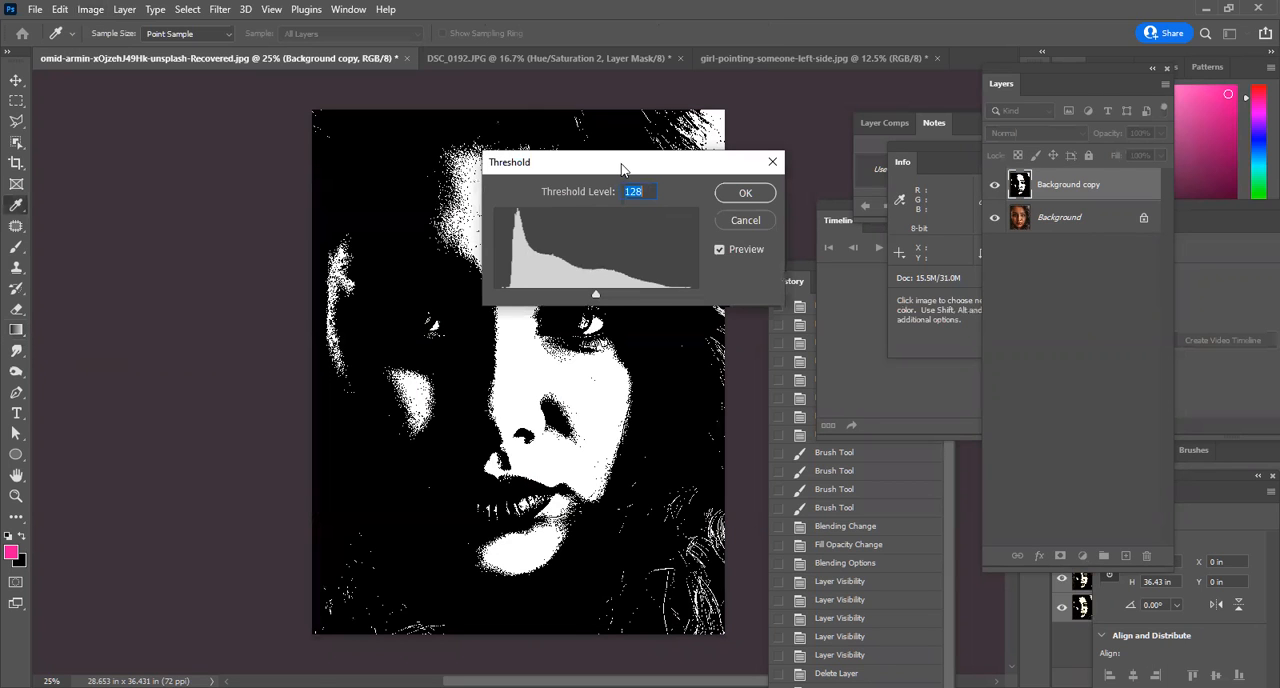
left_click_drag(621, 168, 855, 98)
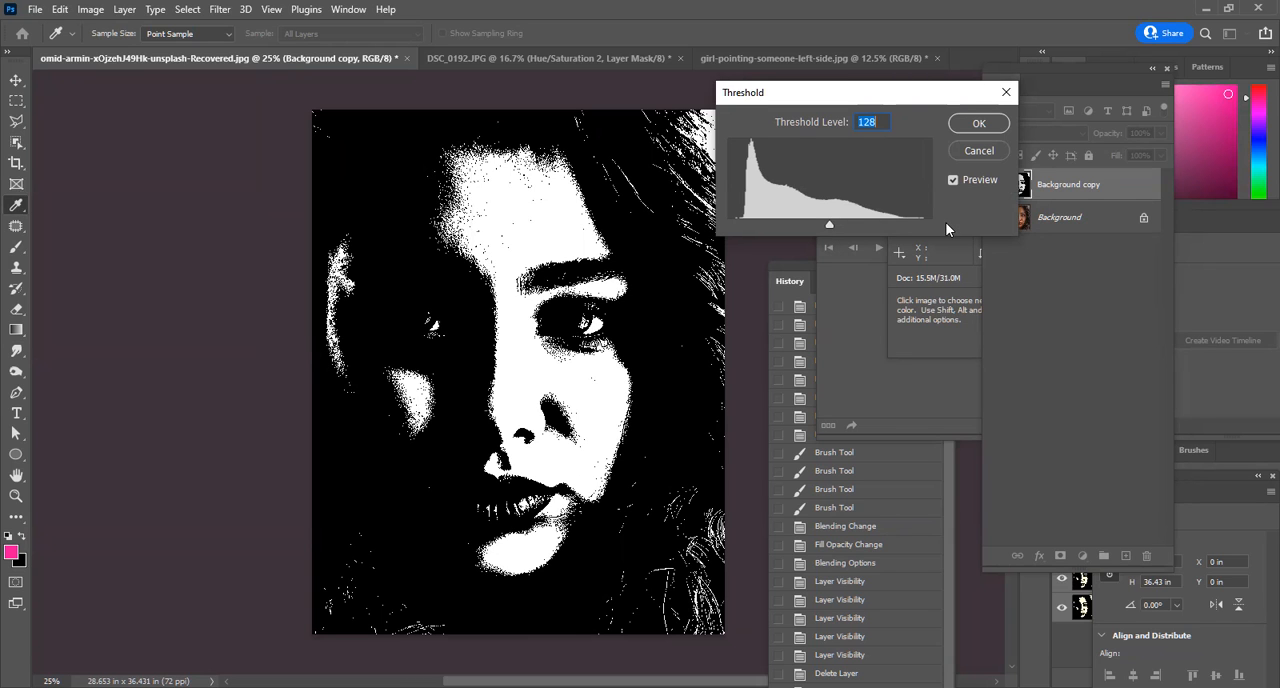
left_click_drag(829, 226, 779, 228)
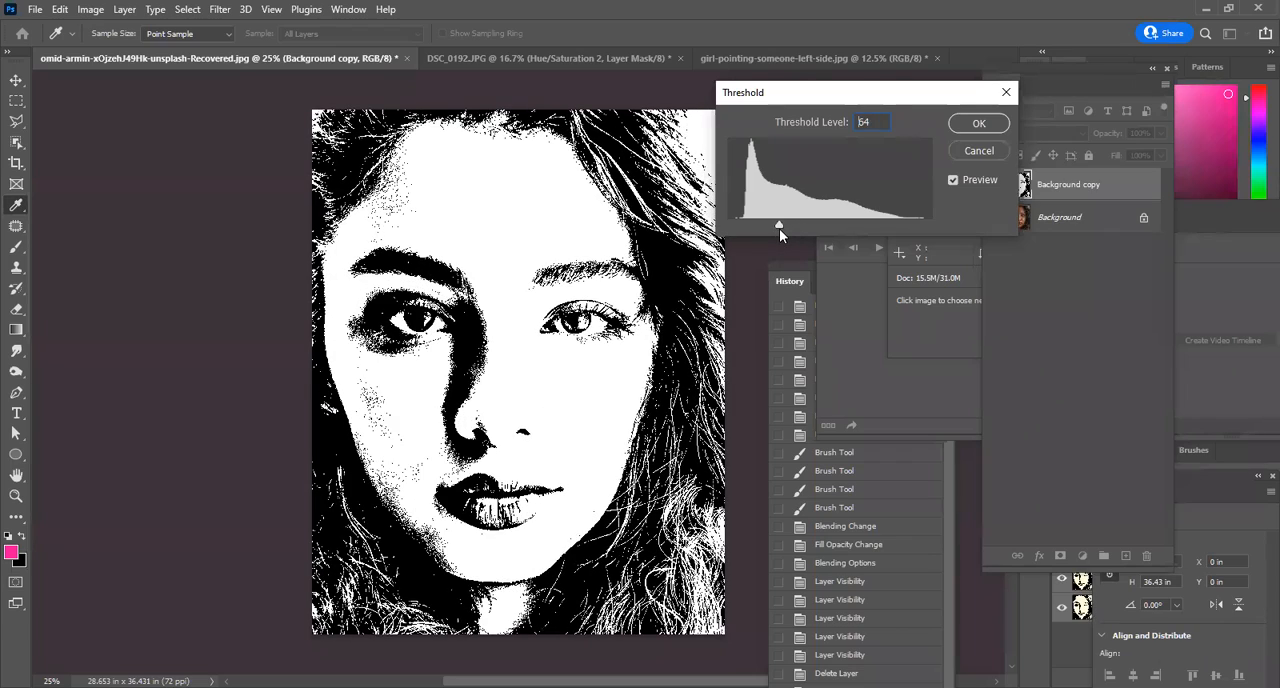
left_click(979, 151)
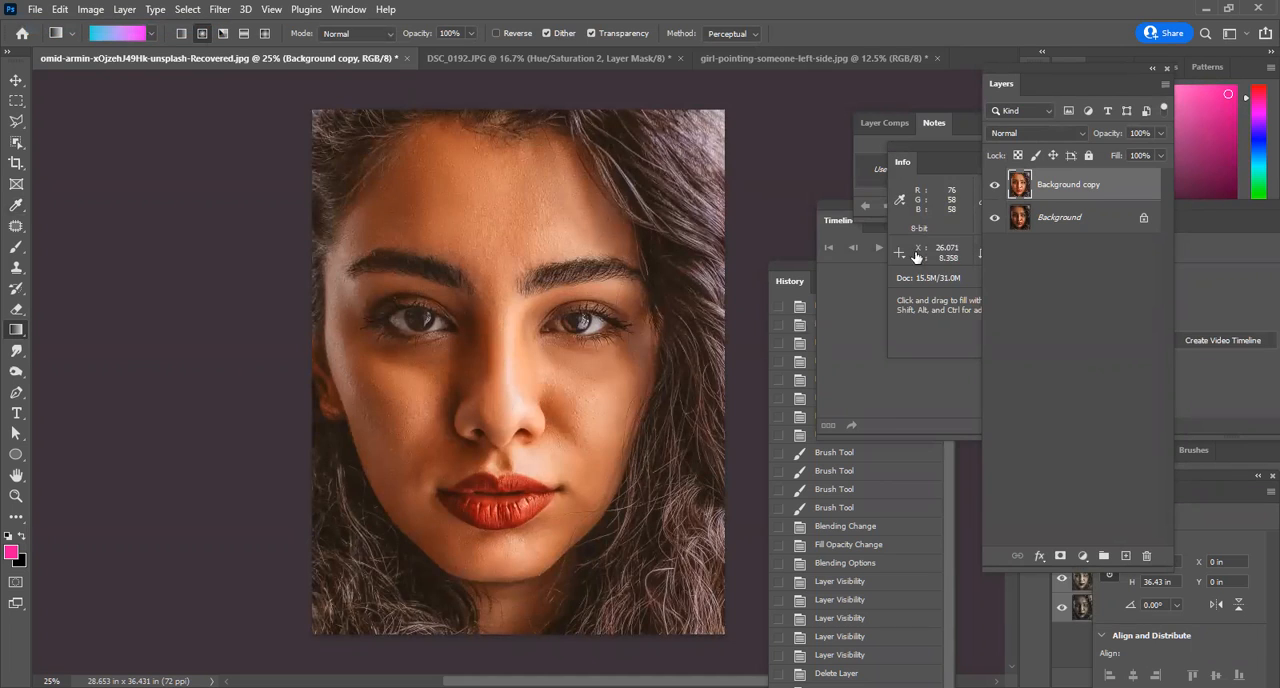
Create a new blank document and add the word "shadow" on the canvas in pink Poppins Black.
key("ctrl+n")
left_click(955, 588)
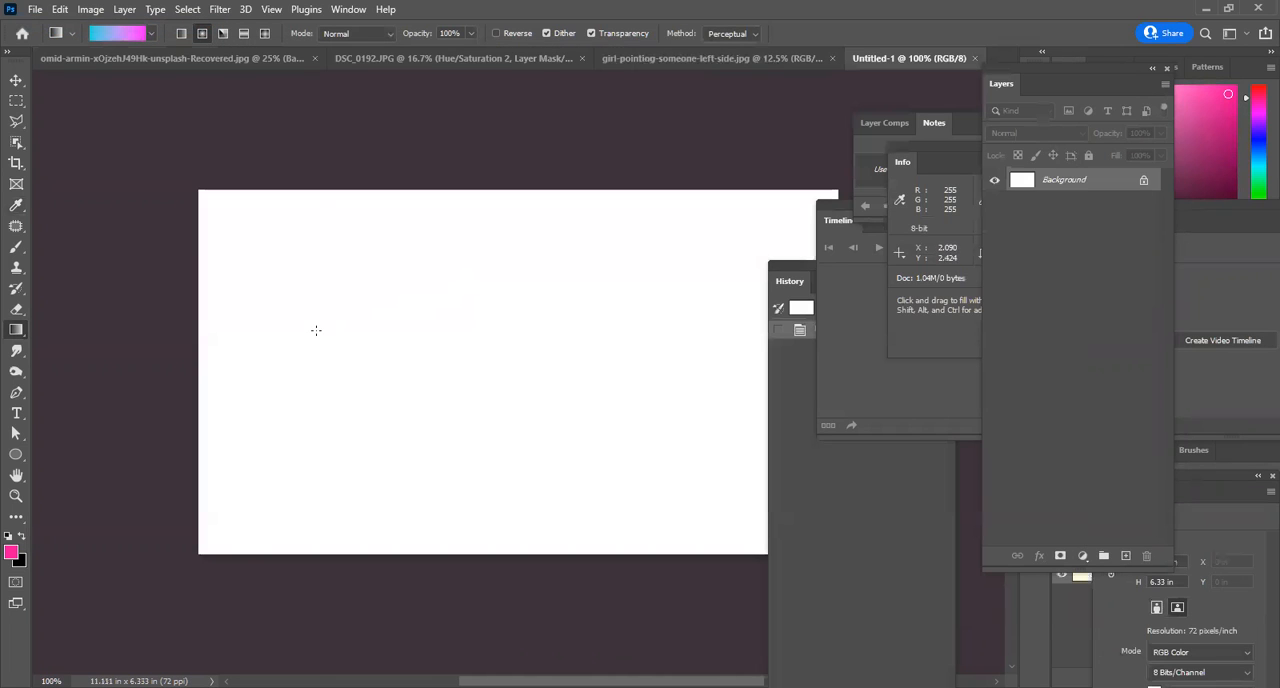
key("t")
left_click(360, 316)
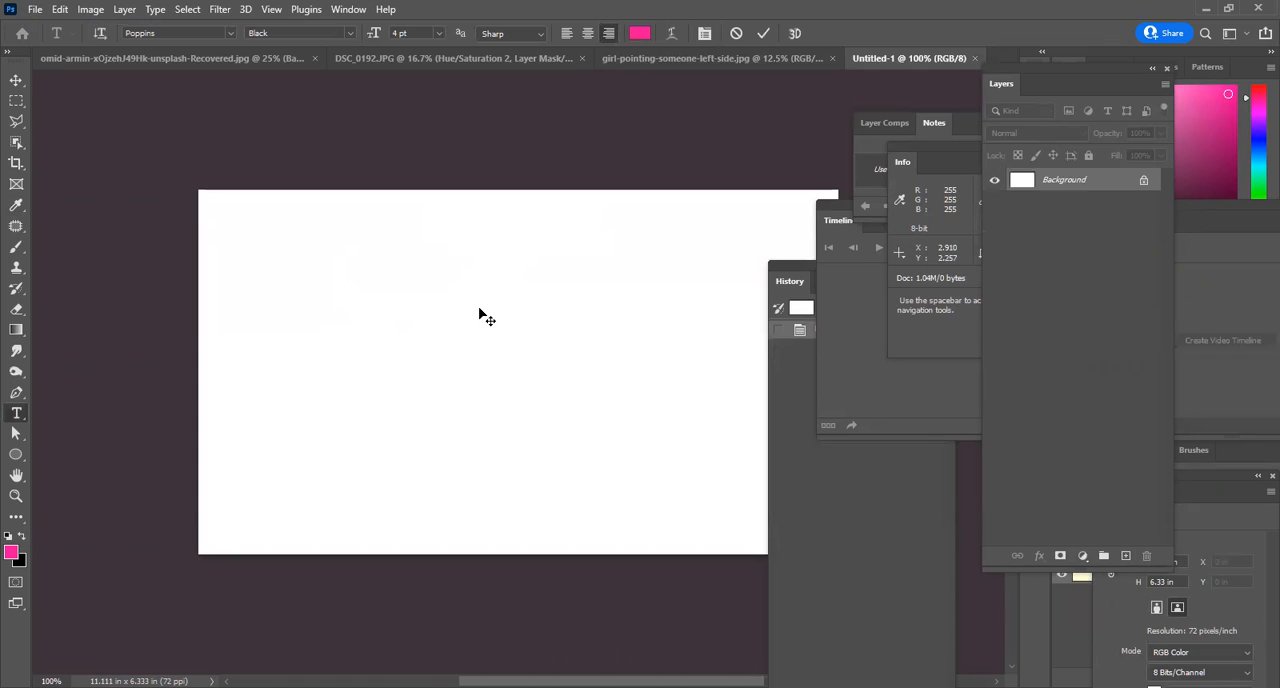
type("T")
left_click(480, 316)
Scale the shadow text up proportionally to about 137 pt.
key("ctrl+t")
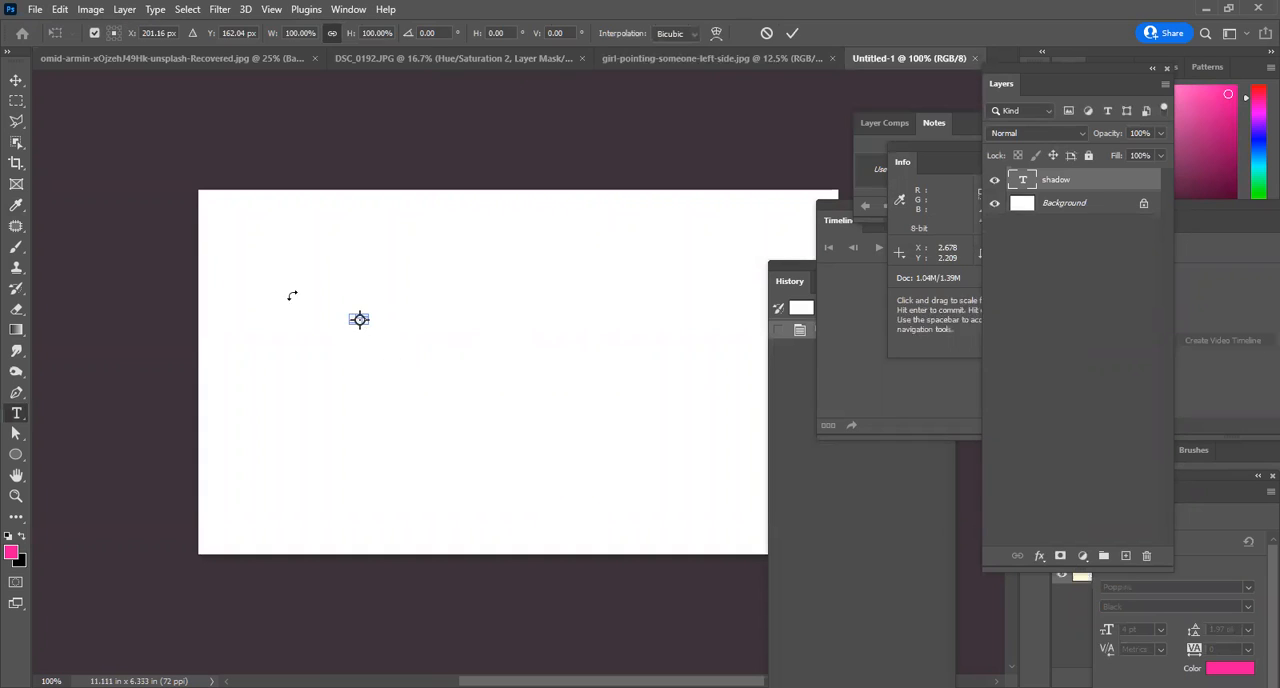
key("Return")
key("v")
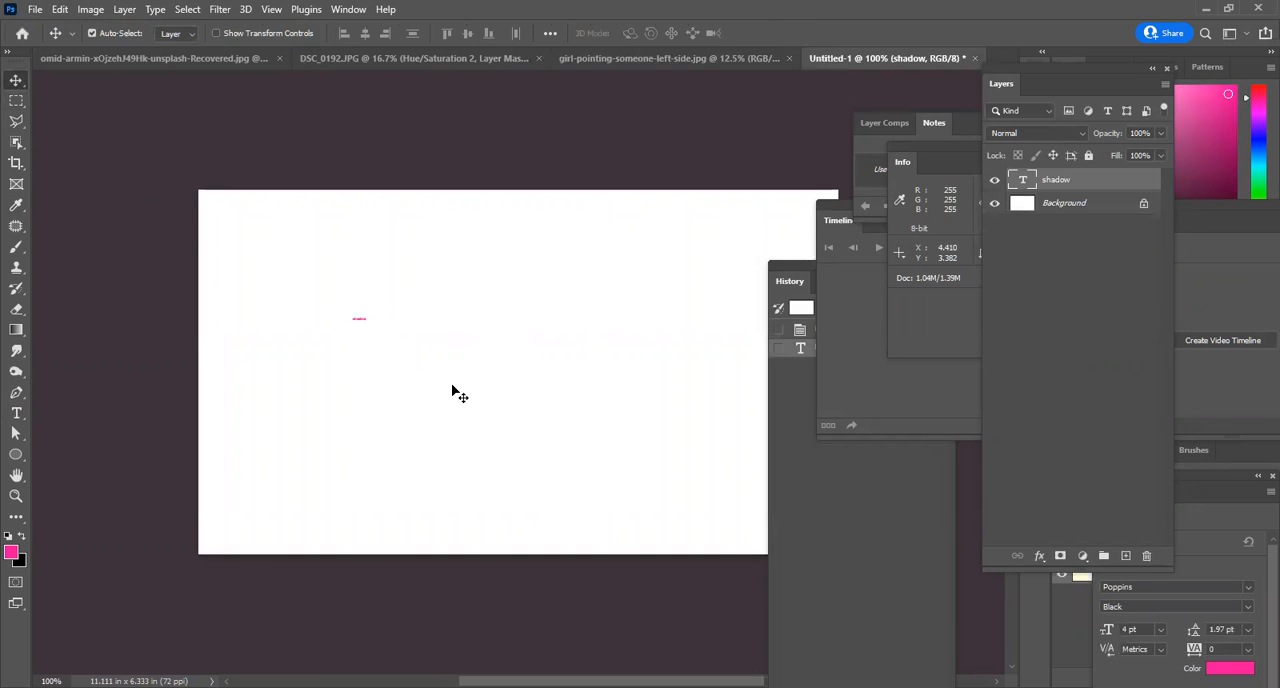
key("ctrl+t")
left_click_drag(378, 328, 783, 532)
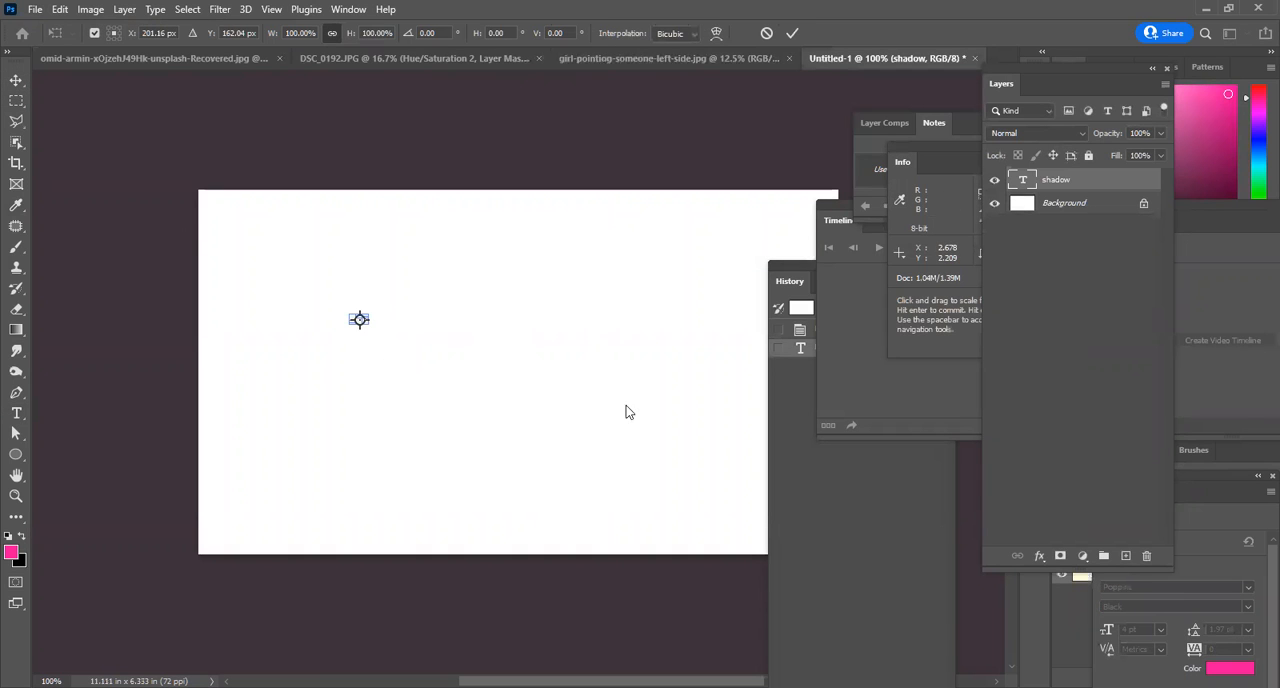
key("Return")
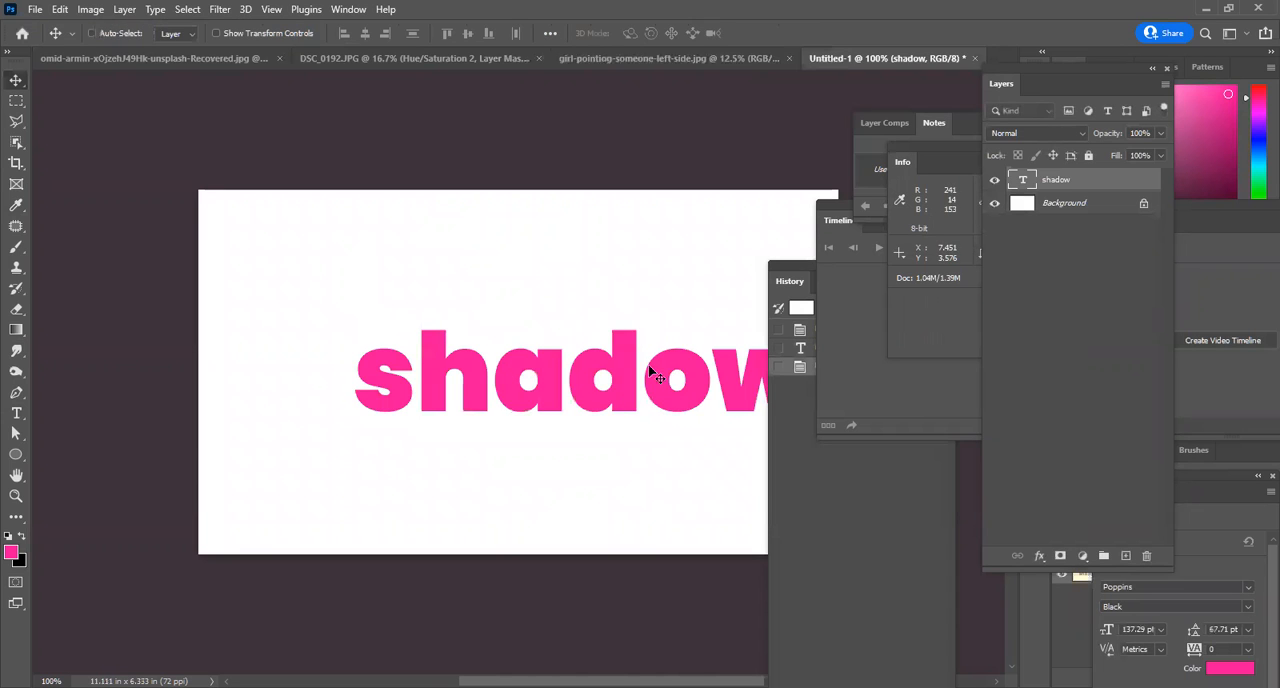
Hide the panels, enlarge the shadow text further until it spans most of the canvas width, and reposition it.
key("Tab")
key("ctrl+t")
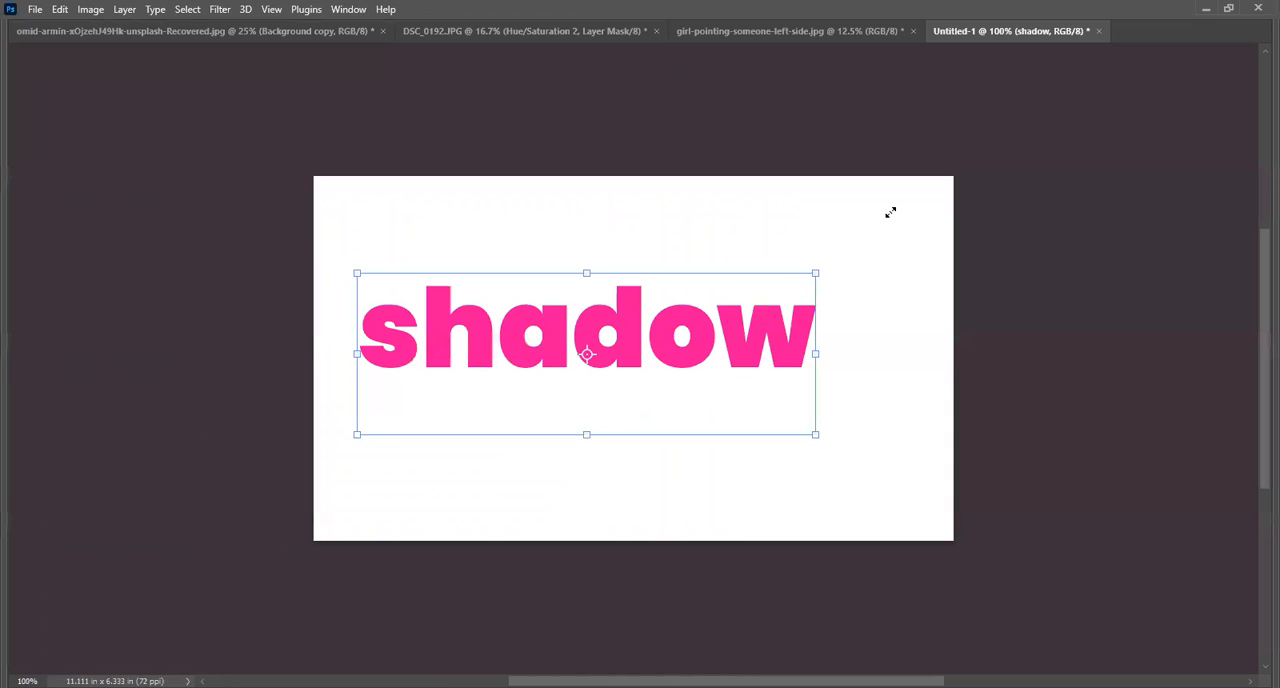
left_click_drag(815, 273, 893, 210)
key("Return")
left_click_drag(649, 381, 655, 411)
Replace the word shadow with "BLUR" and move the text to the middle of the canvas.
double_click(655, 360)
key("ctrl+a")
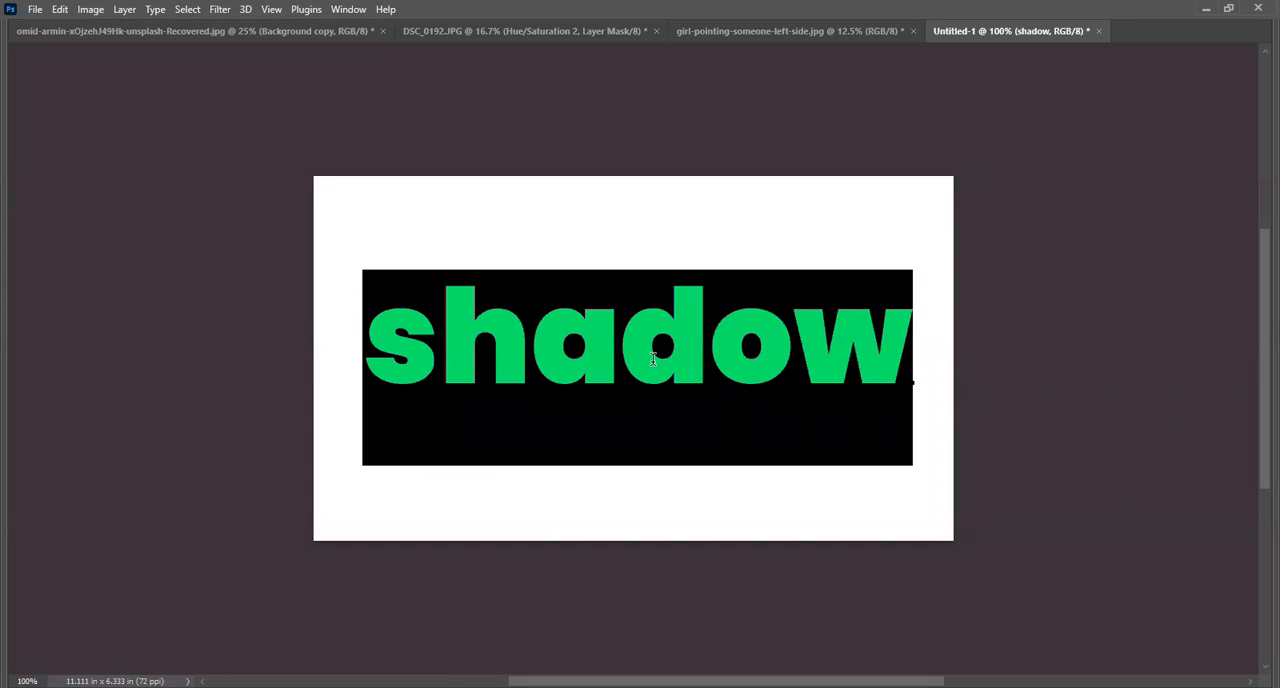
type("BLUR")
left_click(1215, 190)
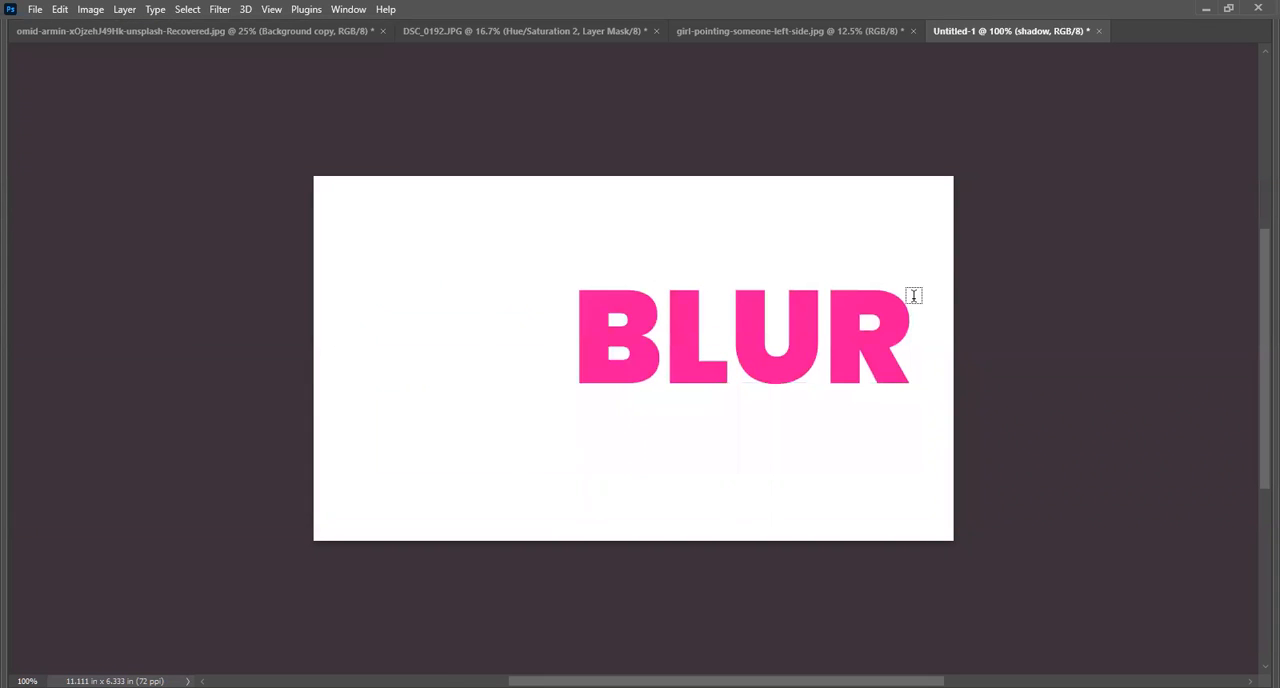
key("v")
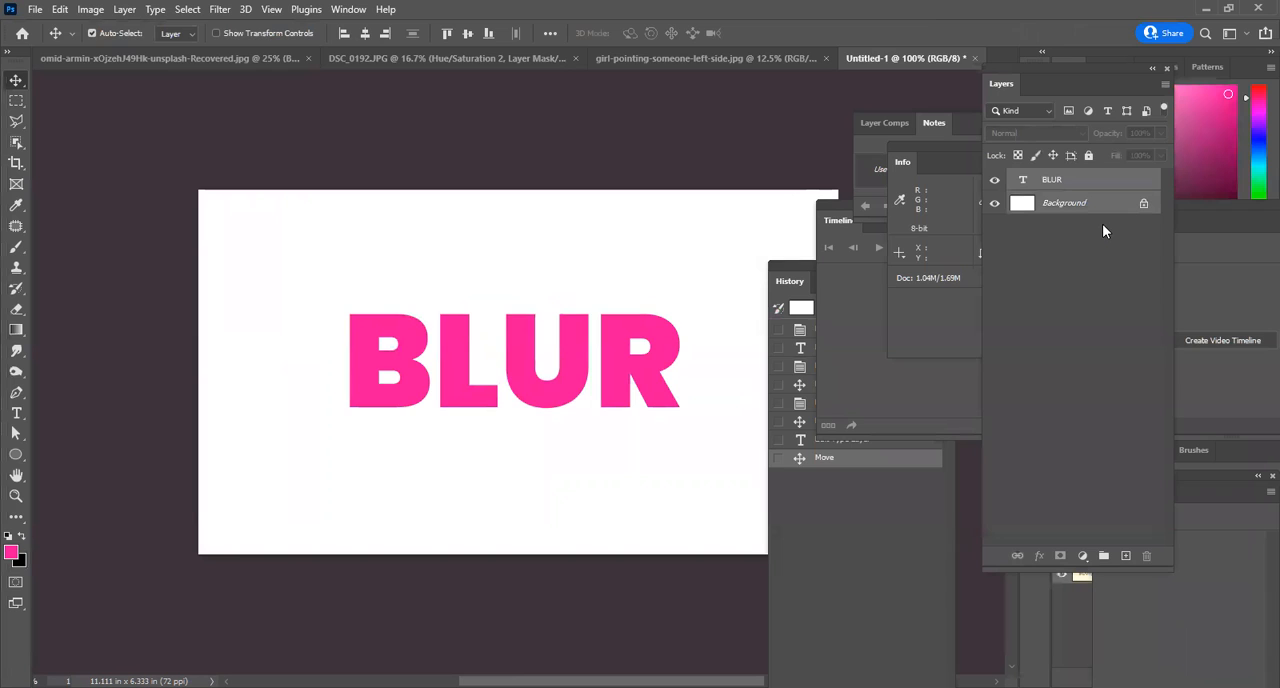
Merge the BLUR text layer with the Background and apply a Gaussian Blur with a radius of 24.9 pixels.
key("ctrl+e")
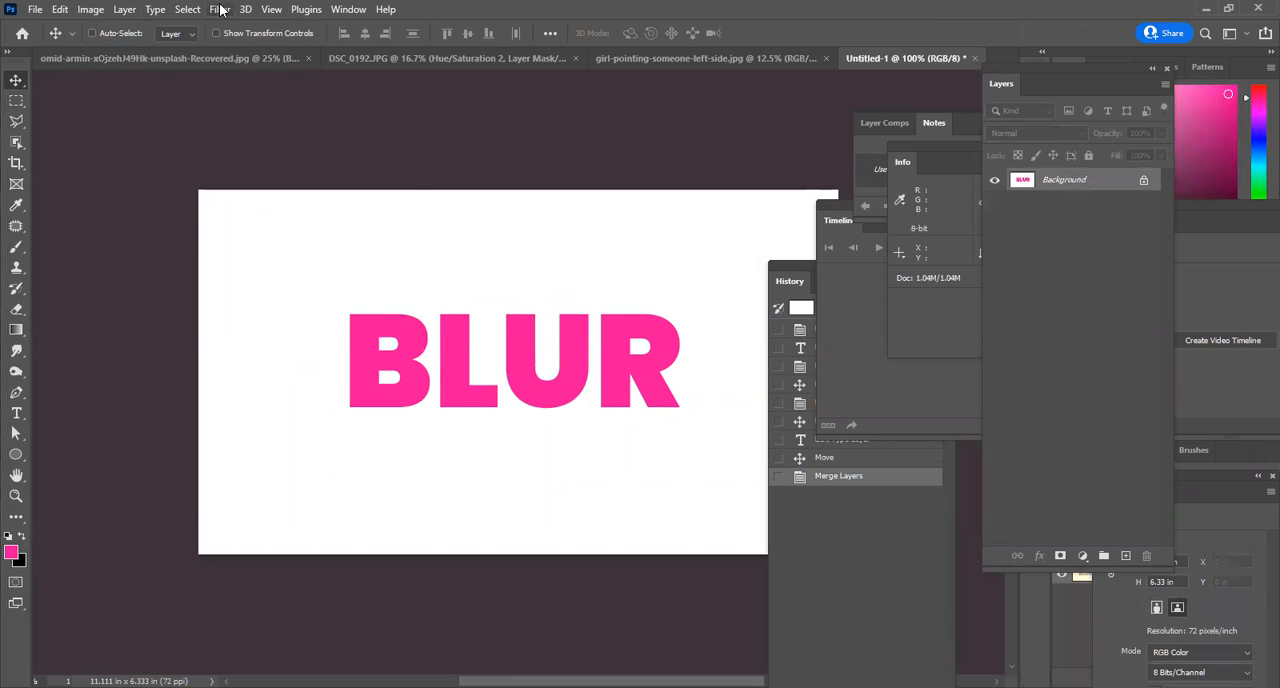
left_click(219, 9)
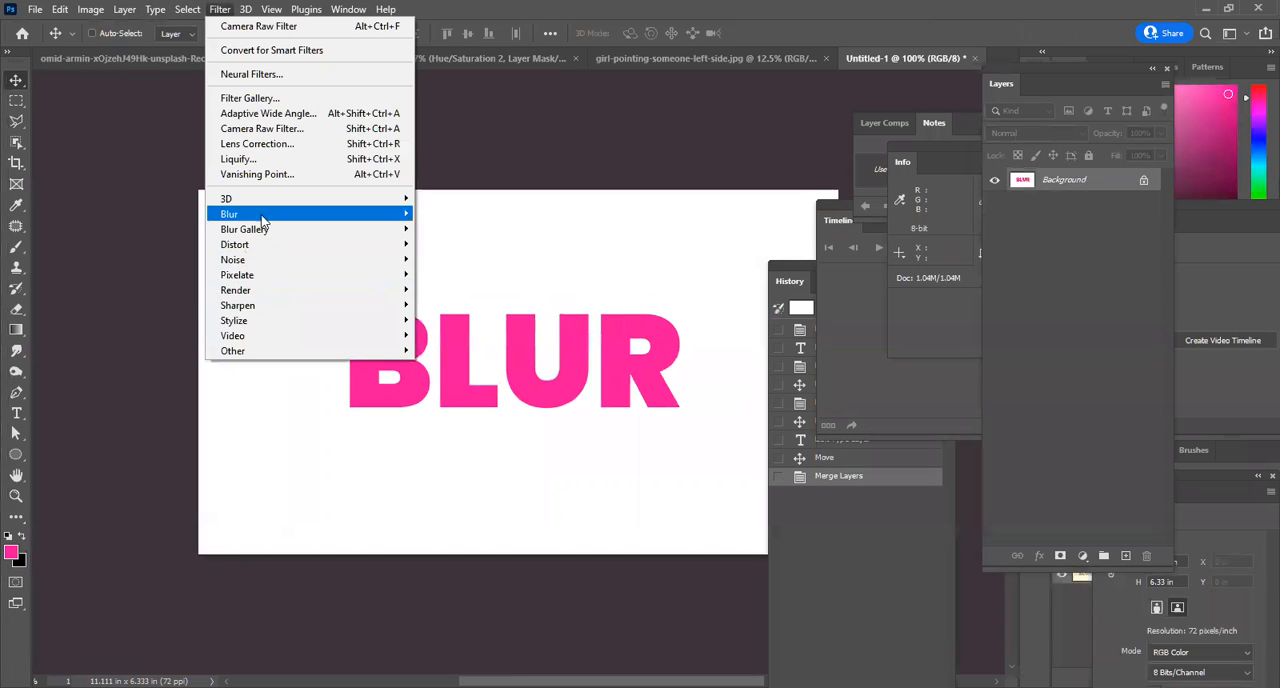
mouse_move(264, 220)
left_click(455, 275)
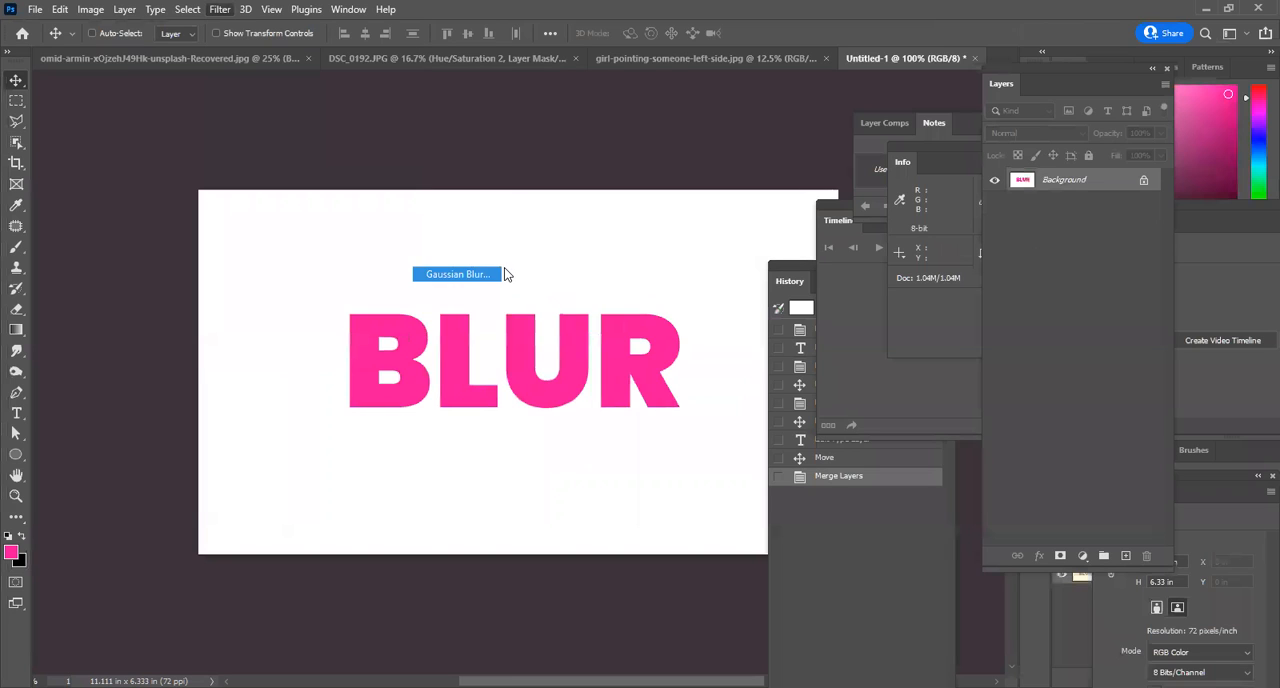
mouse_move(866, 366)
left_mouse_down()
mouse_move(849, 366)
mouse_move(862, 366)
left_mouse_up()
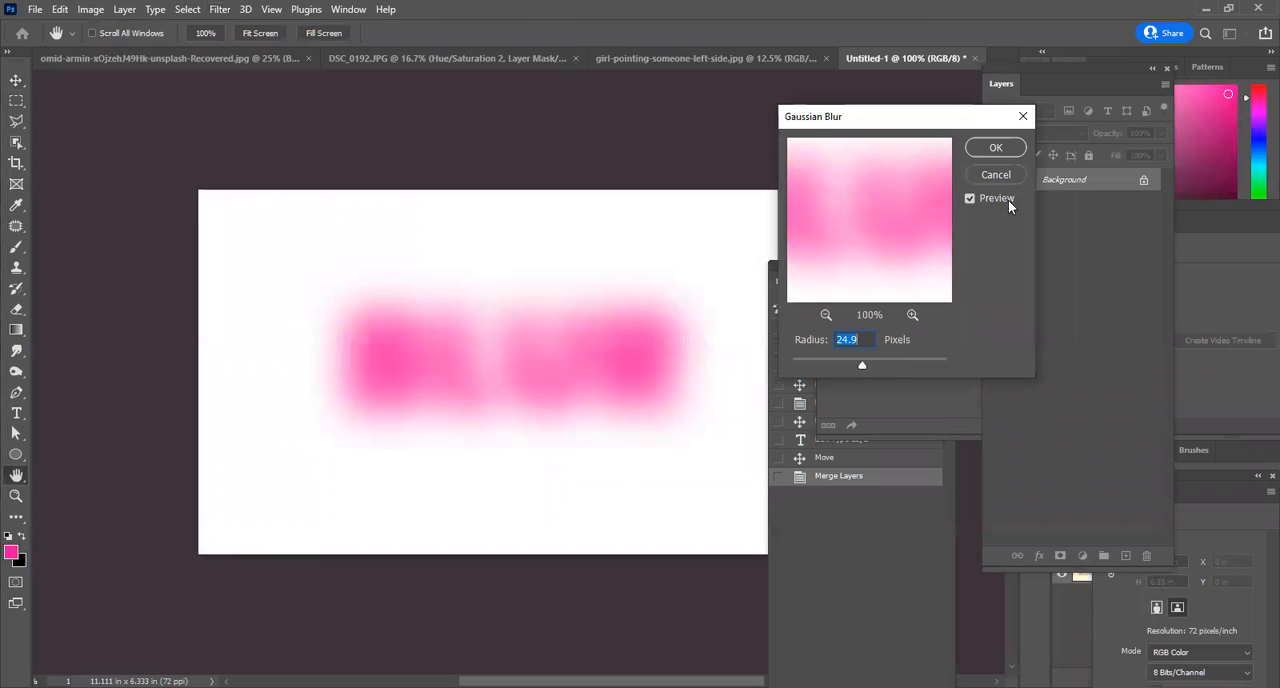
left_click(996, 148)
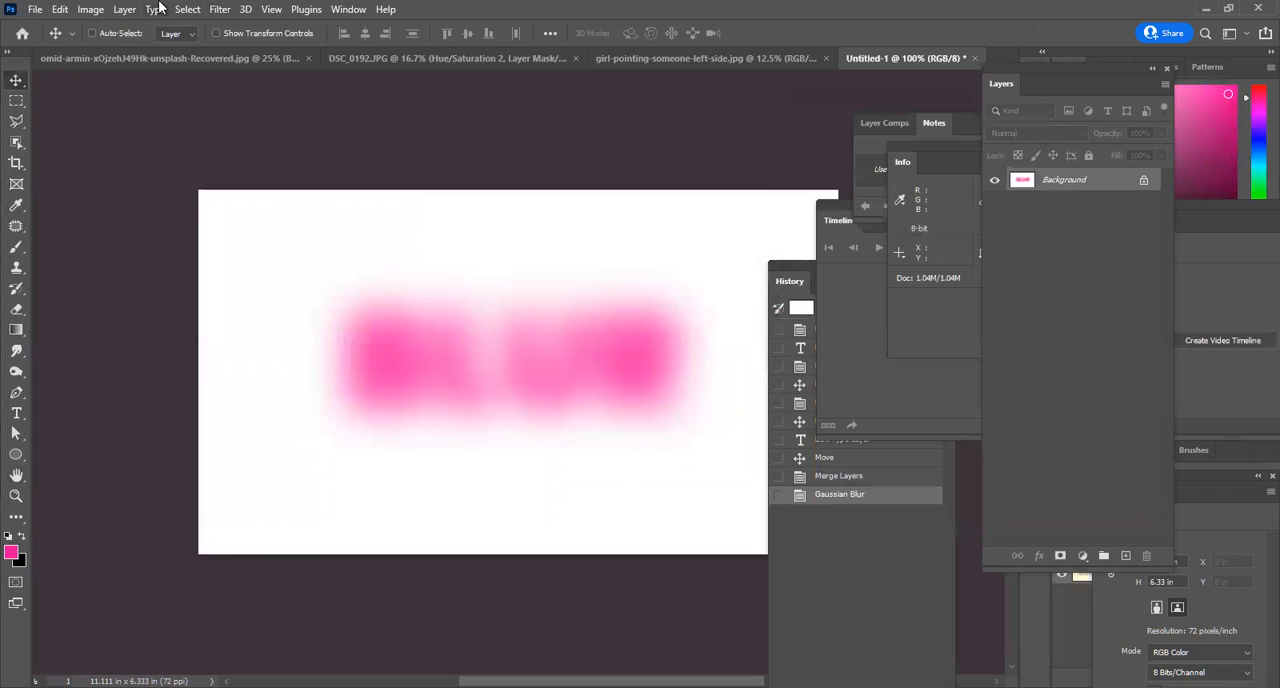
Try a Posterize adjustment with 2 levels on the blurred pink text and cancel it.
left_click(89, 12)
mouse_move(140, 50)
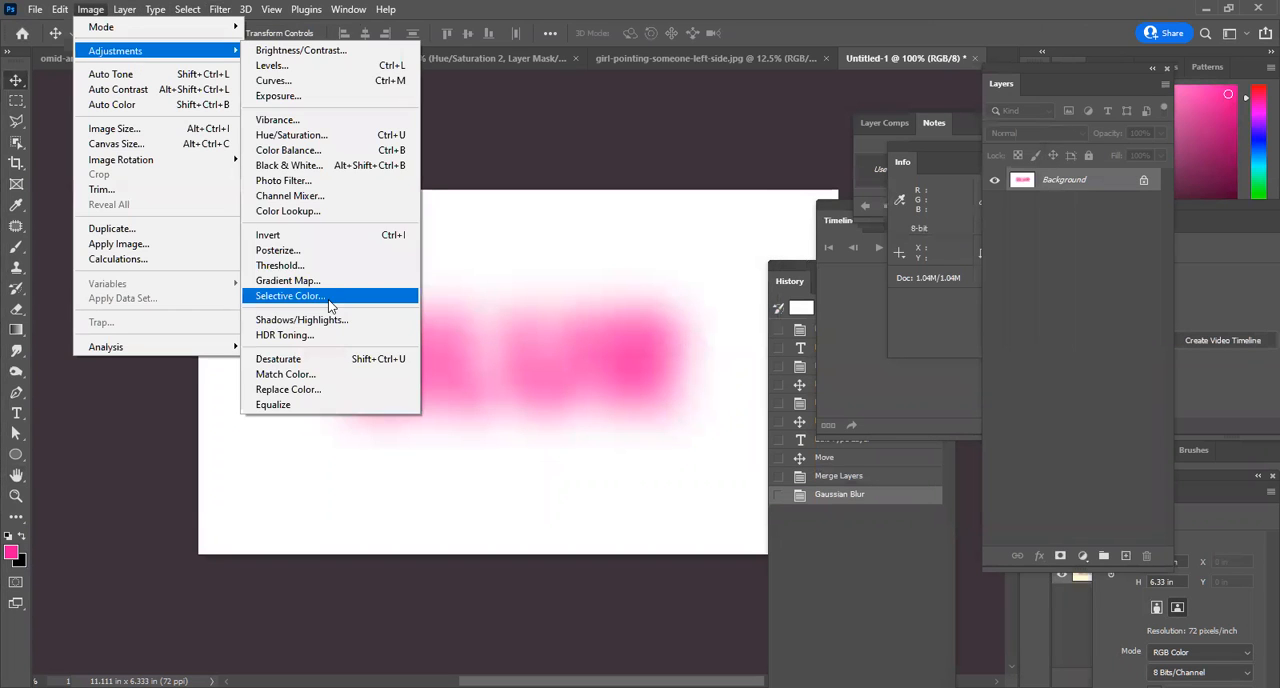
left_click(327, 258)
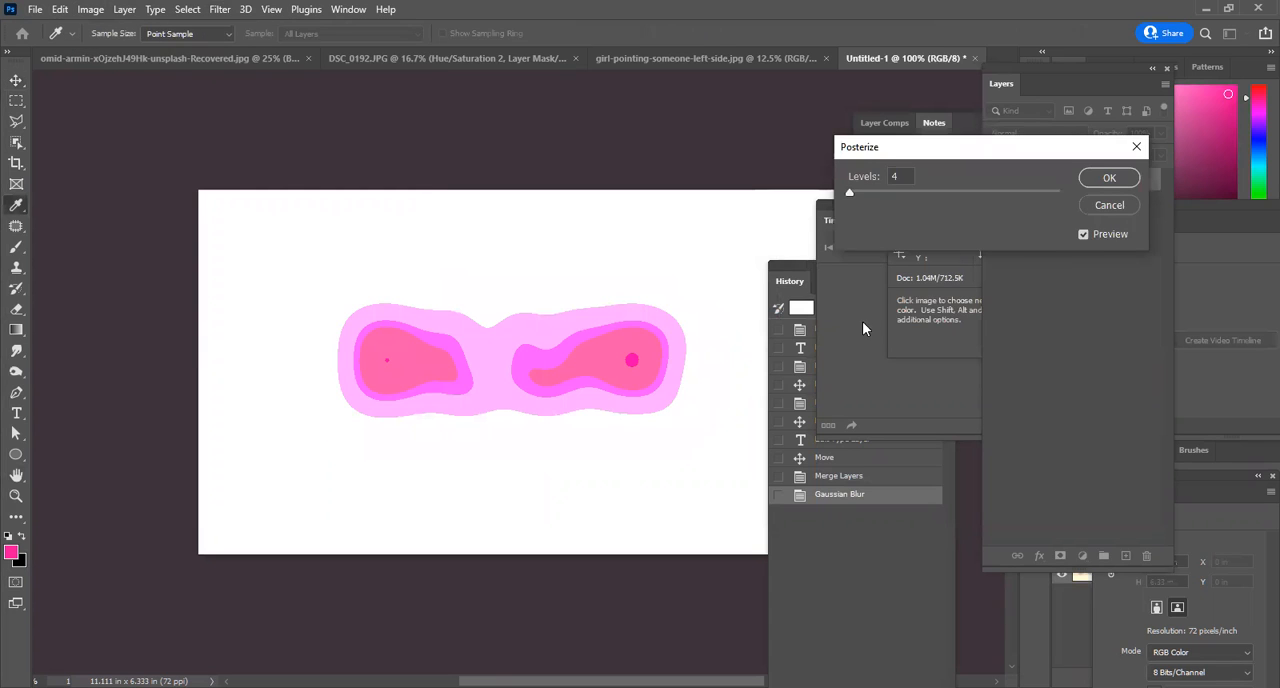
left_click_drag(853, 190, 846, 201)
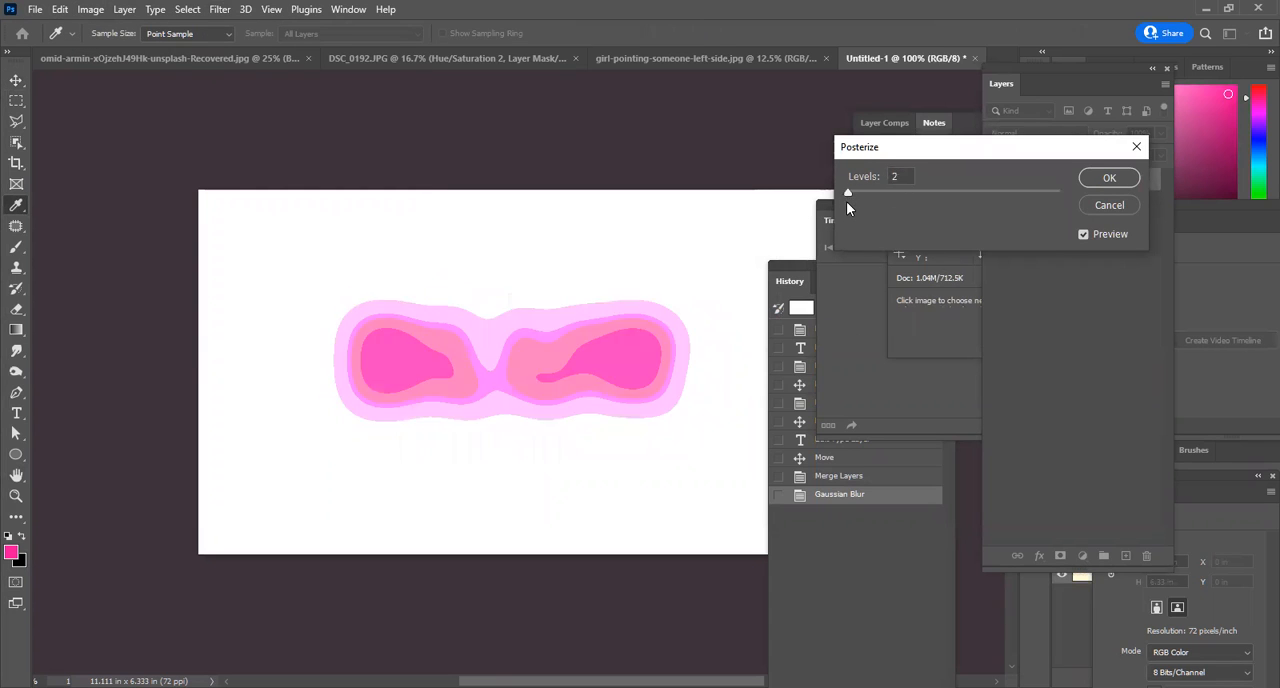
left_click(1123, 205)
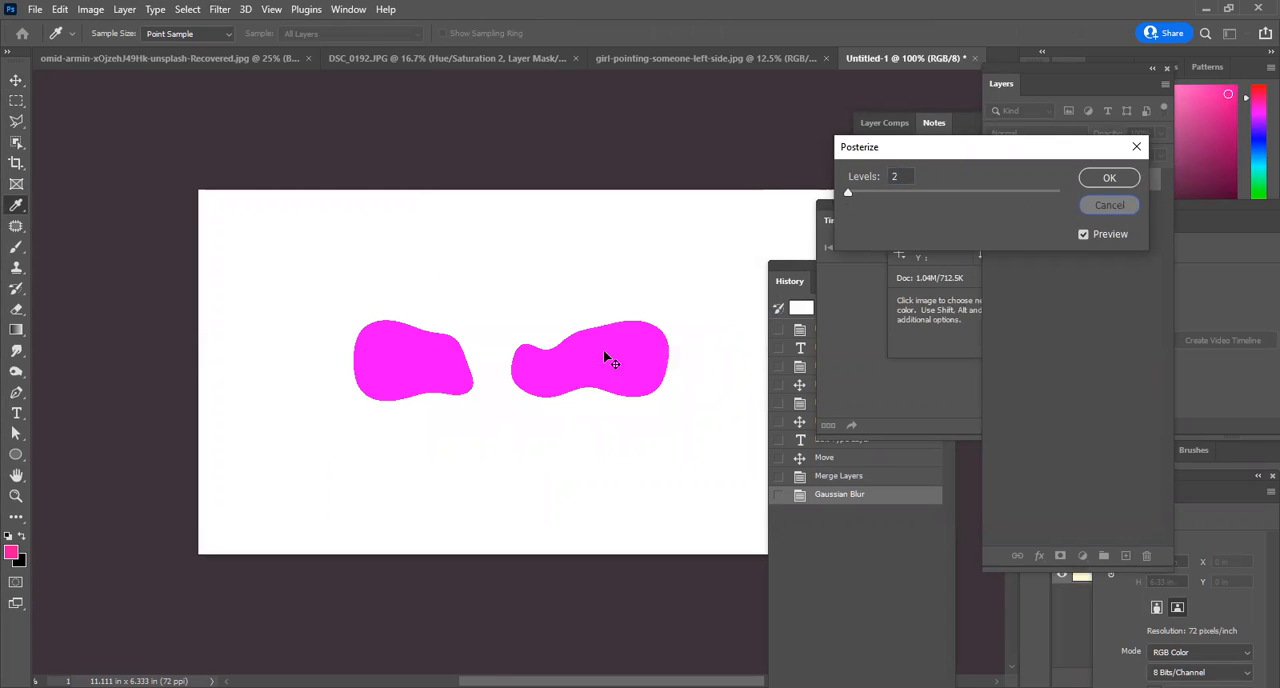
left_click(92, 10)
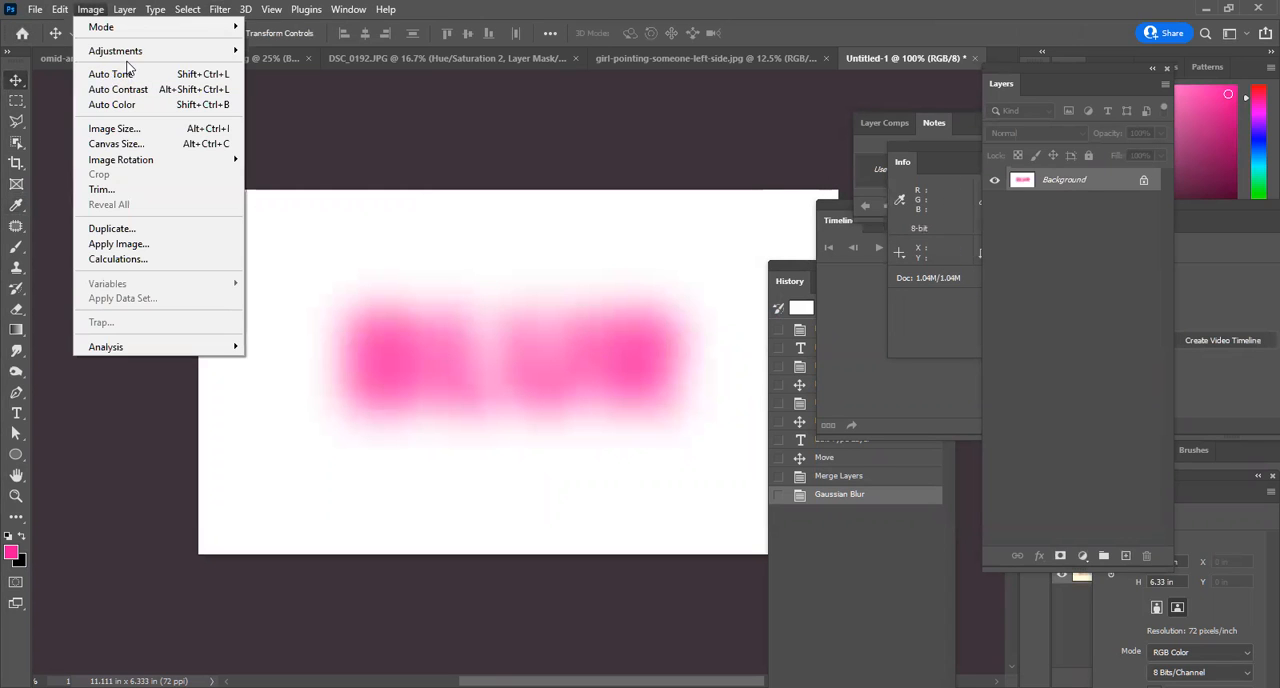
mouse_move(129, 51)
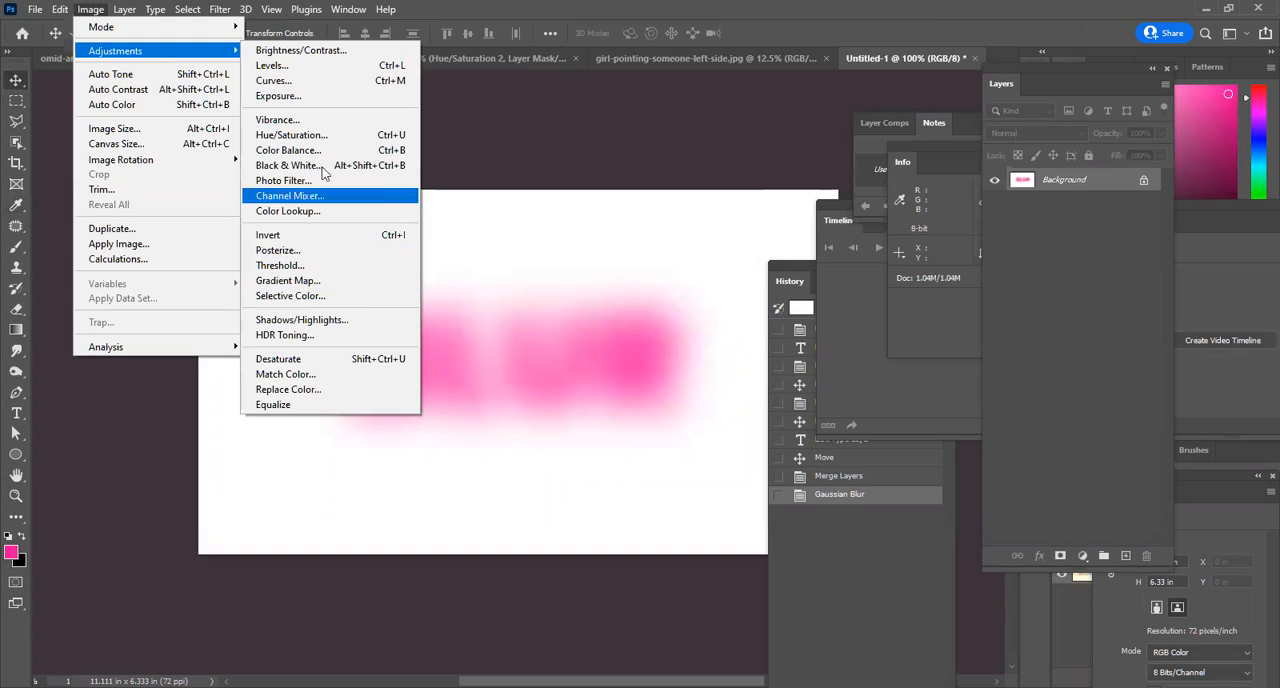
left_click(1051, 304)
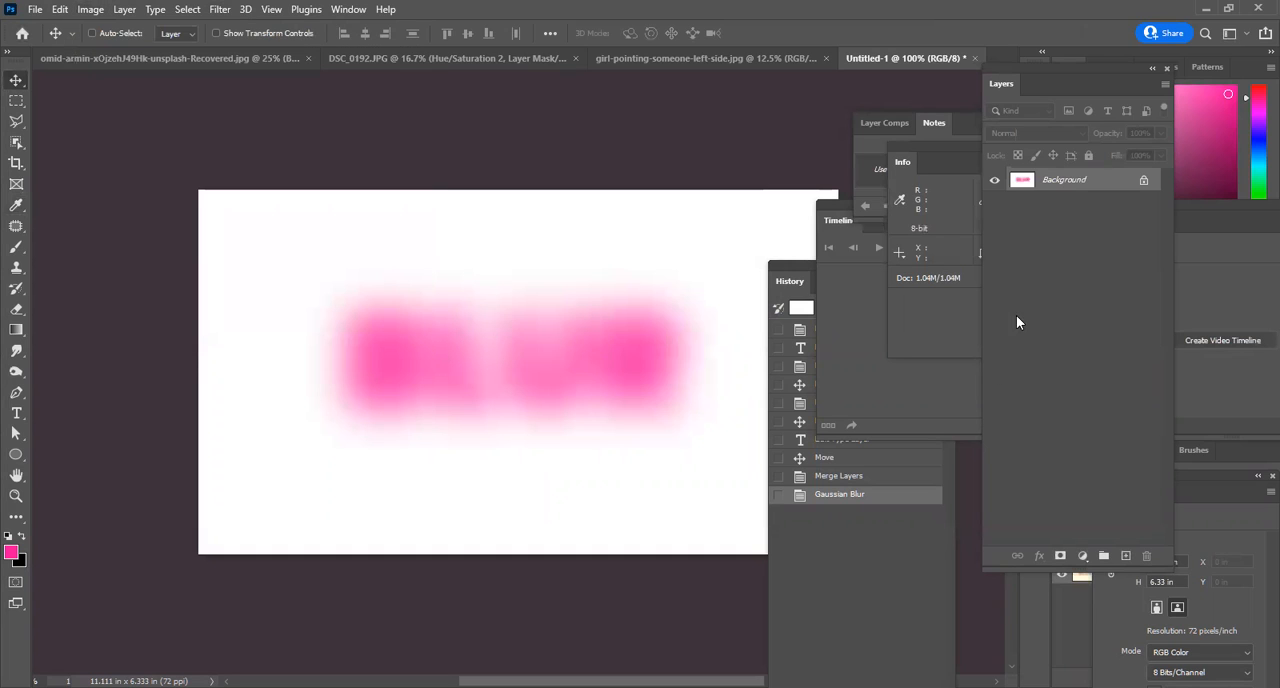
Undo the Gaussian Blur and the layer merge, and make a hidden duplicate of the BLUR text layer.
key("ctrl+z")
key("ctrl+z")
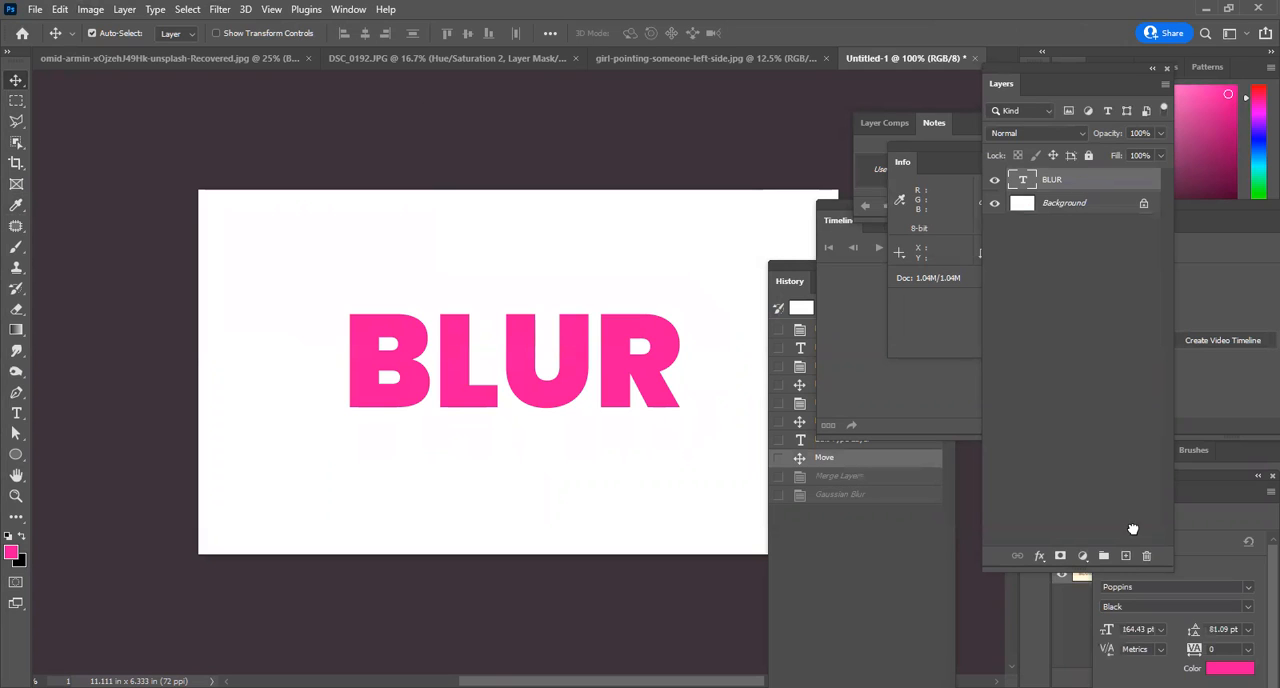
key("ctrl+j")
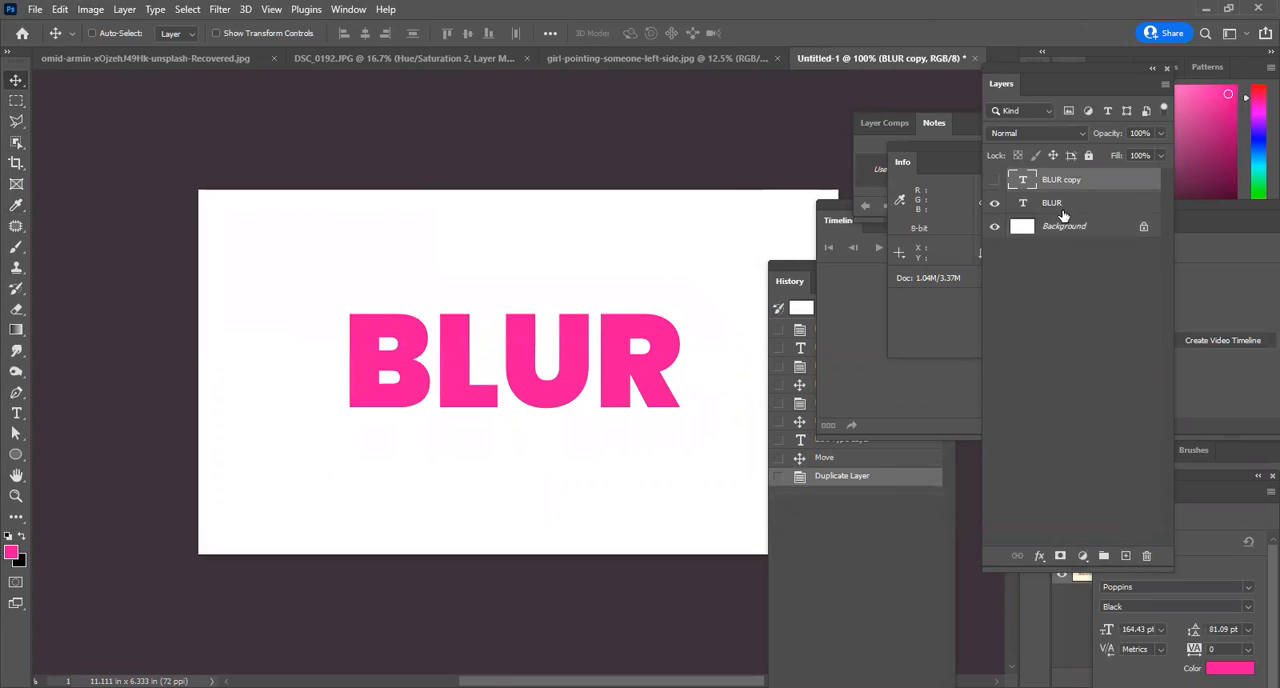
left_click(1064, 210)
left_click(1093, 229)
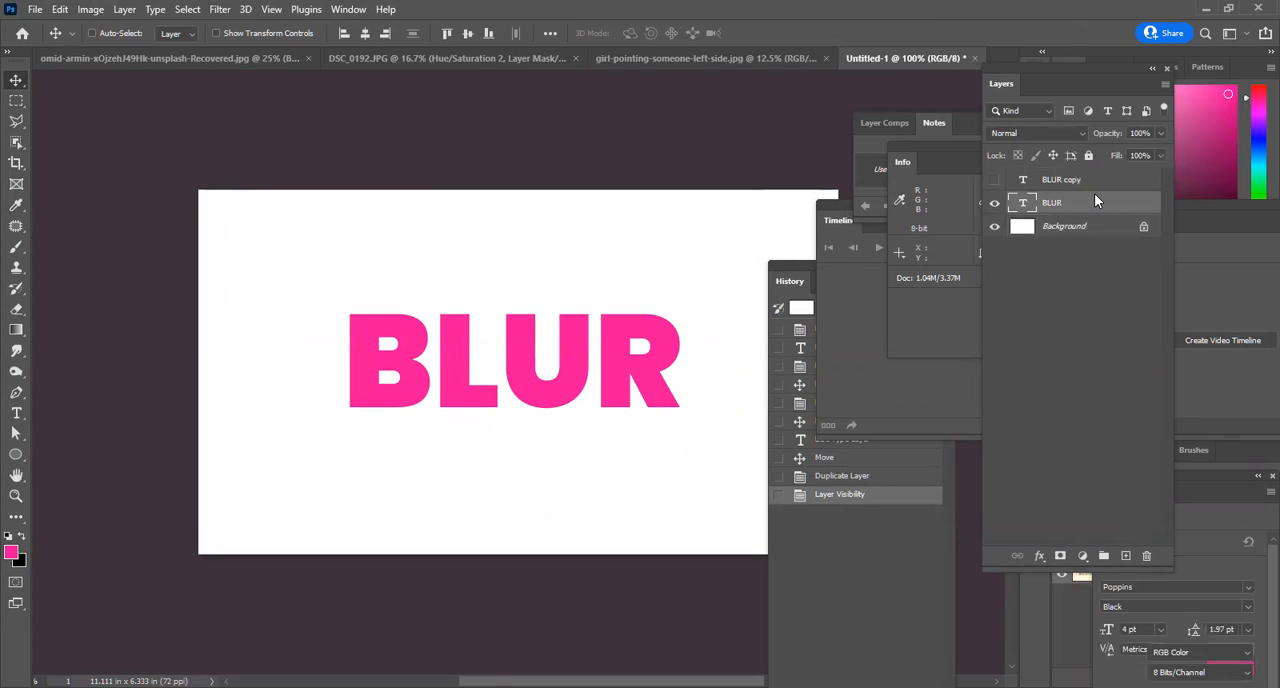
left_click(1094, 189)
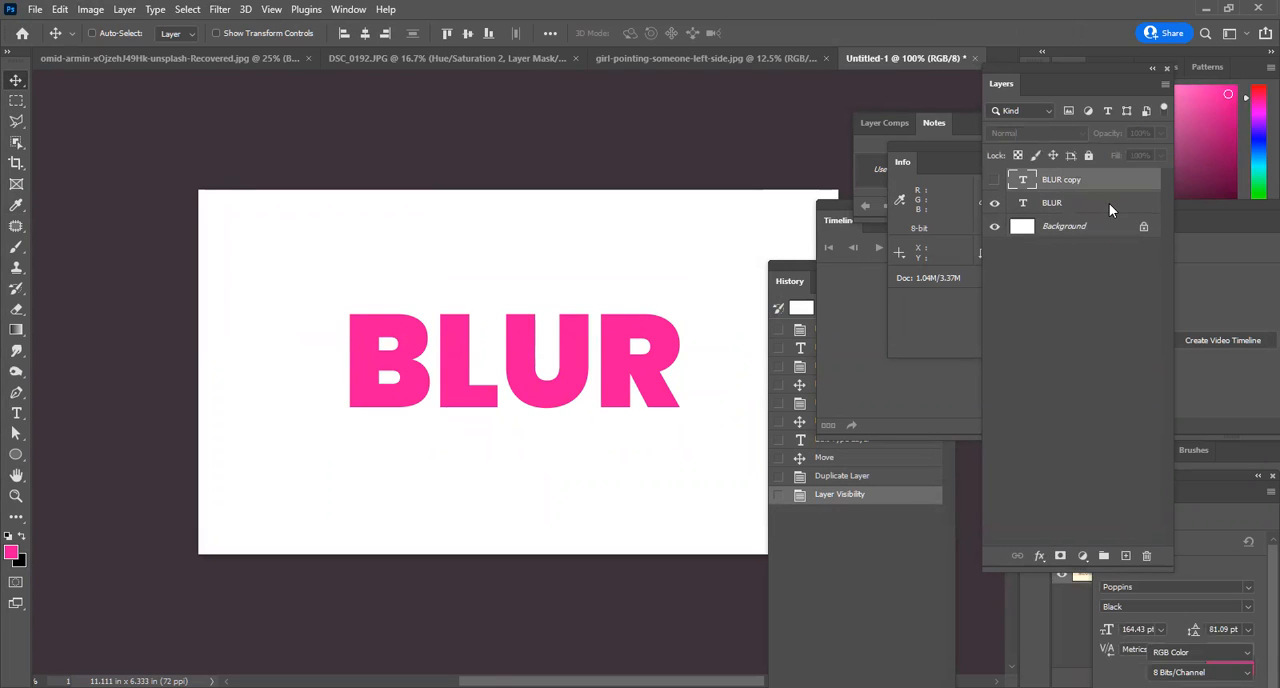
Rasterize the original BLUR text layer and apply a Gaussian Blur with a radius of 24.9 pixels.
left_click(1109, 203)
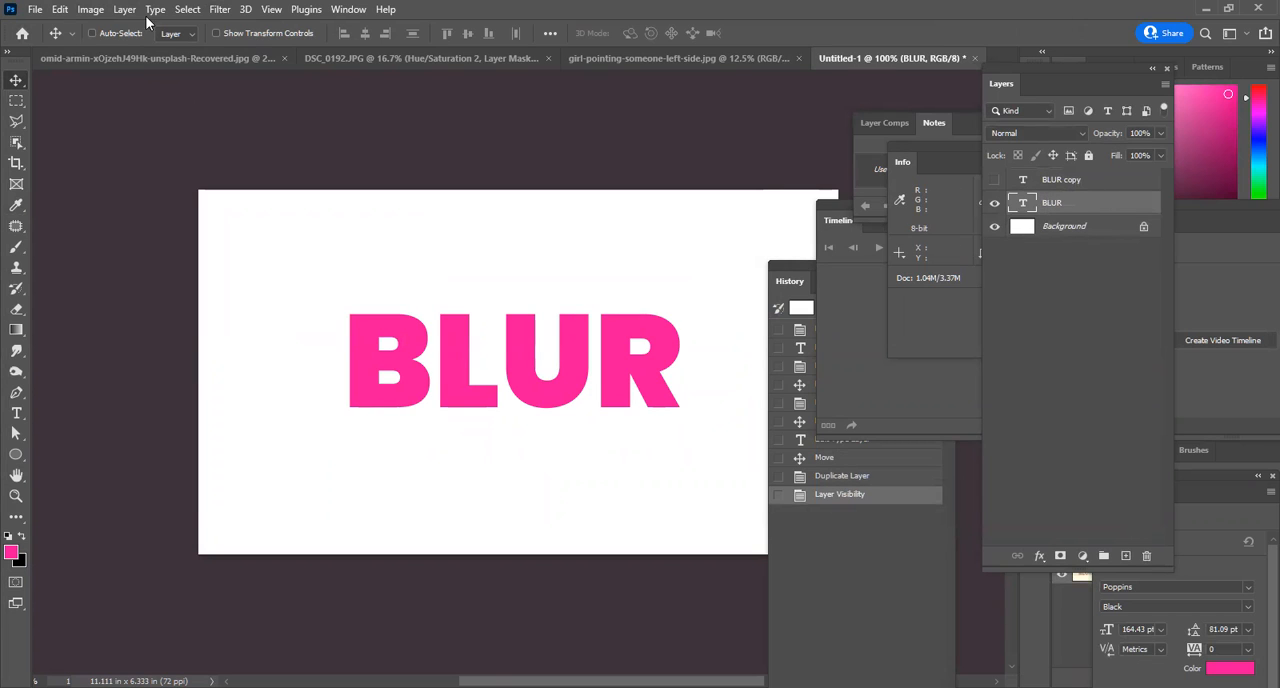
left_click(220, 10)
mouse_move(308, 219)
left_click(484, 280)
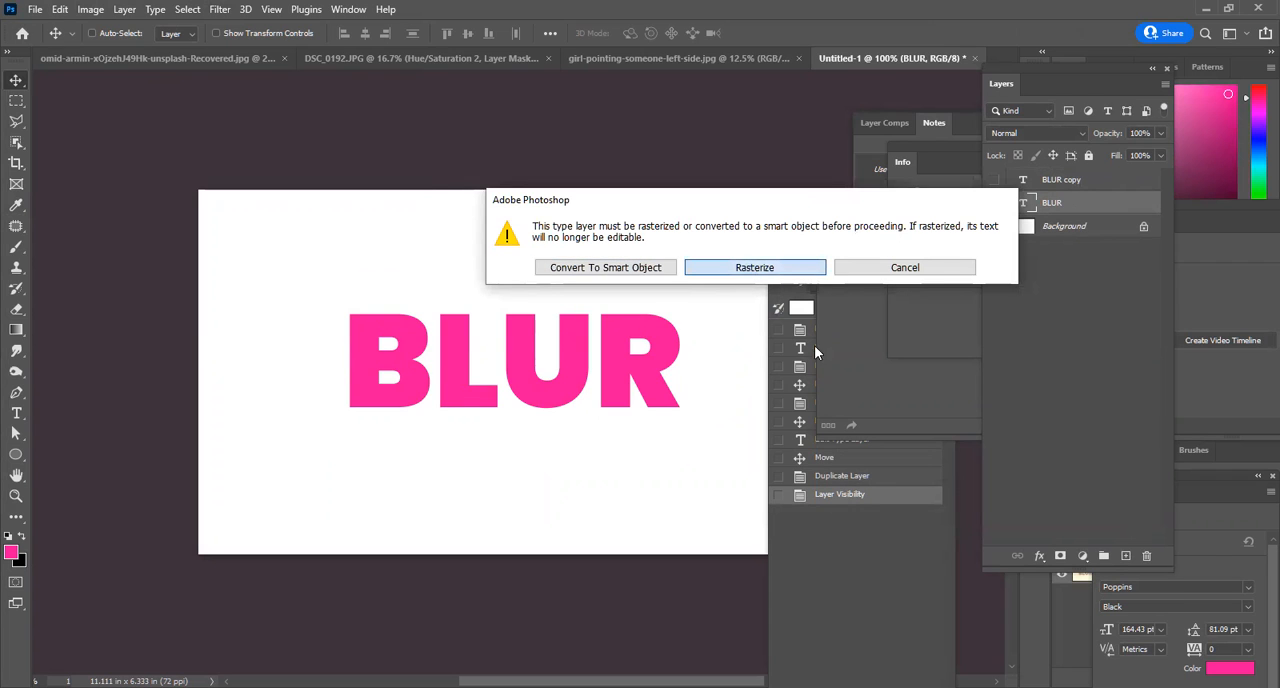
key("Return")
left_click(977, 149)
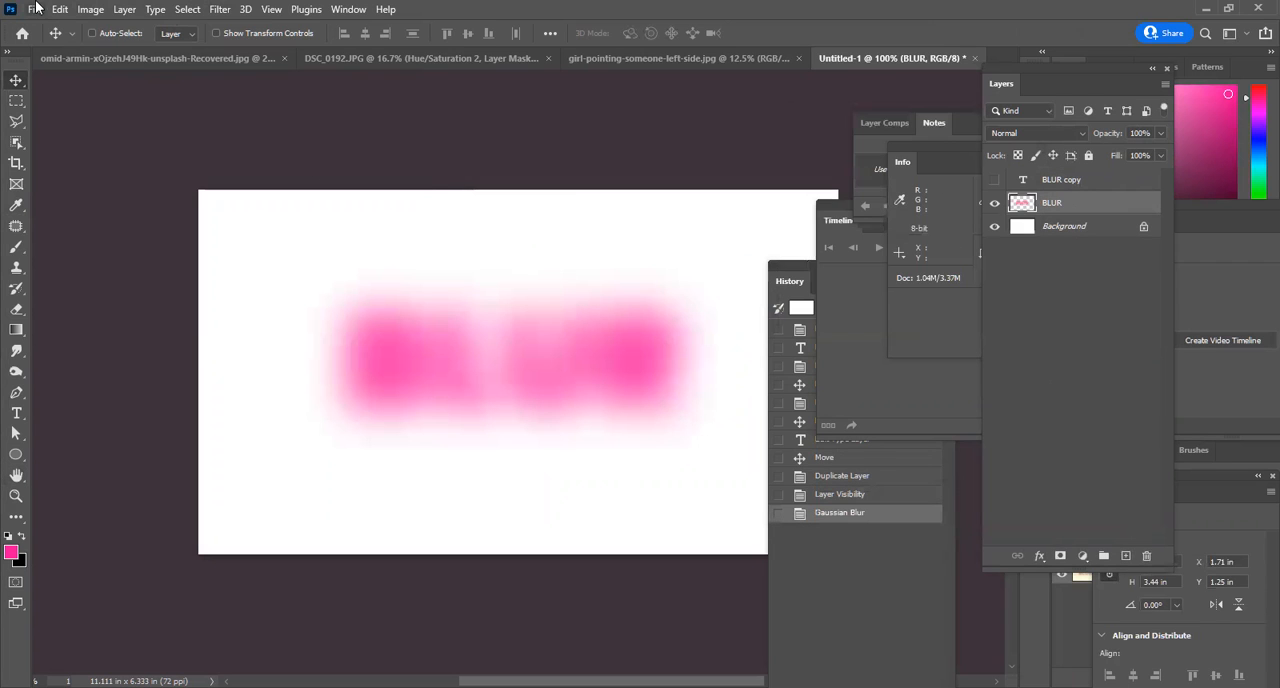
Try a Threshold adjustment at level 255 on the blurred BLUR layer and cancel it.
left_click(220, 10)
key("Escape")
left_click(90, 9)
mouse_move(150, 50)
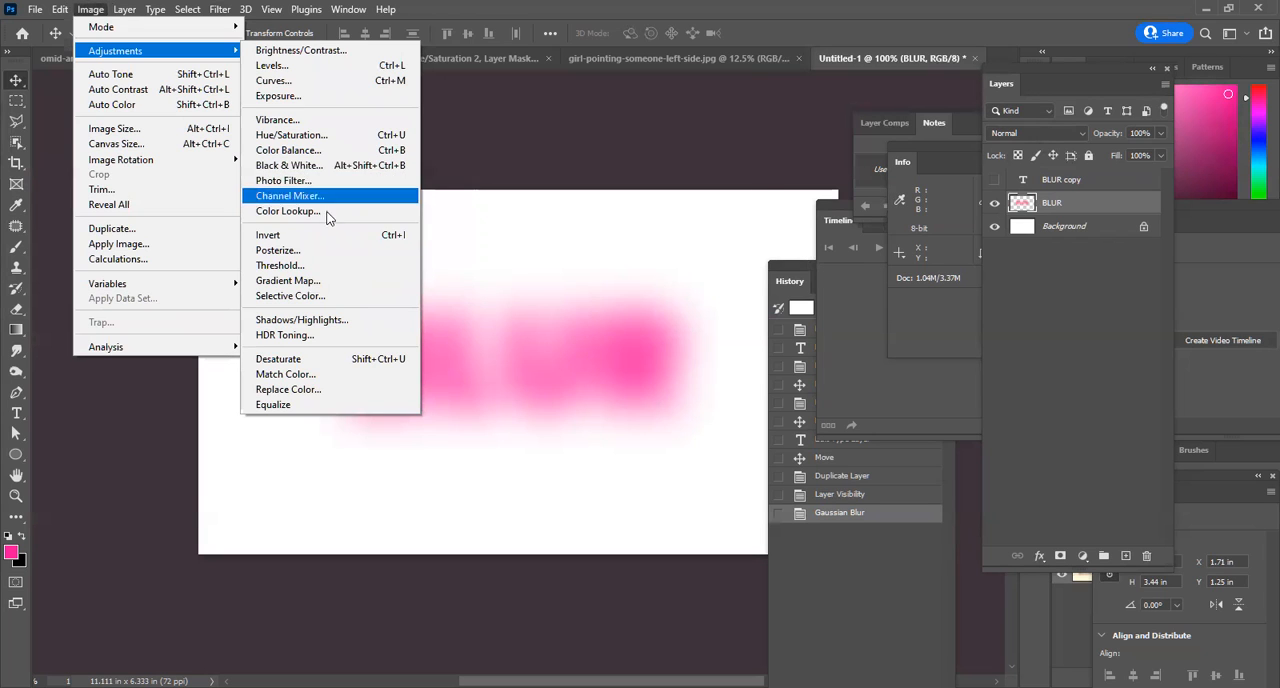
left_click(323, 265)
mouse_move(828, 225)
left_mouse_down()
mouse_move(798, 225)
mouse_move(840, 224)
left_mouse_up()
mouse_move(936, 225)
left_mouse_down()
mouse_move(743, 235)
mouse_move(694, 220)
mouse_move(811, 243)
mouse_move(928, 240)
left_mouse_up()
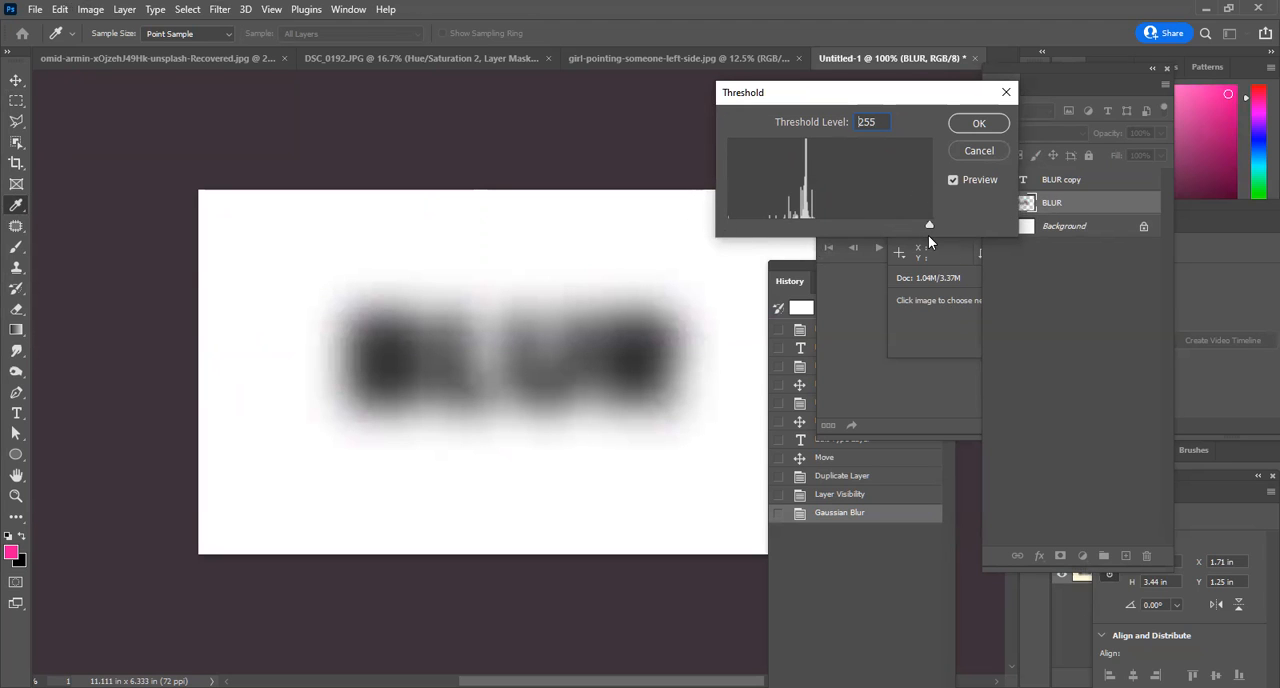
left_click(977, 150)
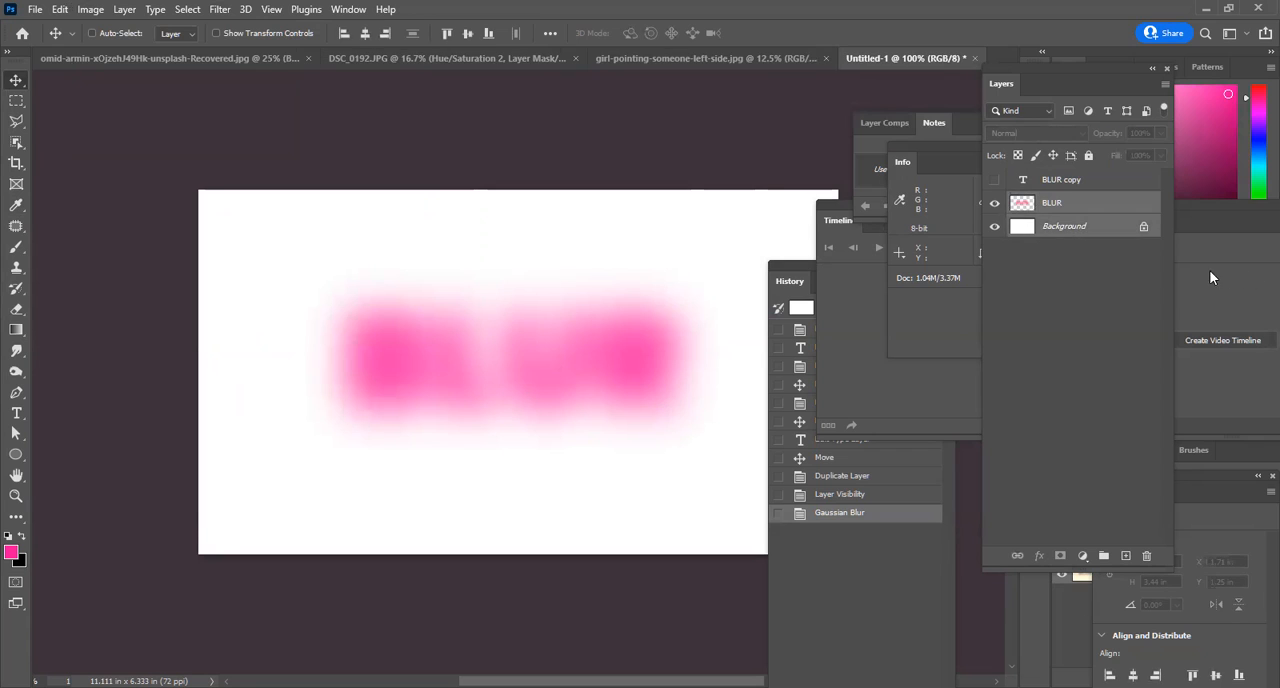
Merge the blurred BLUR layer with the Background and apply a Threshold adjustment at level 190.
key("ctrl+e")
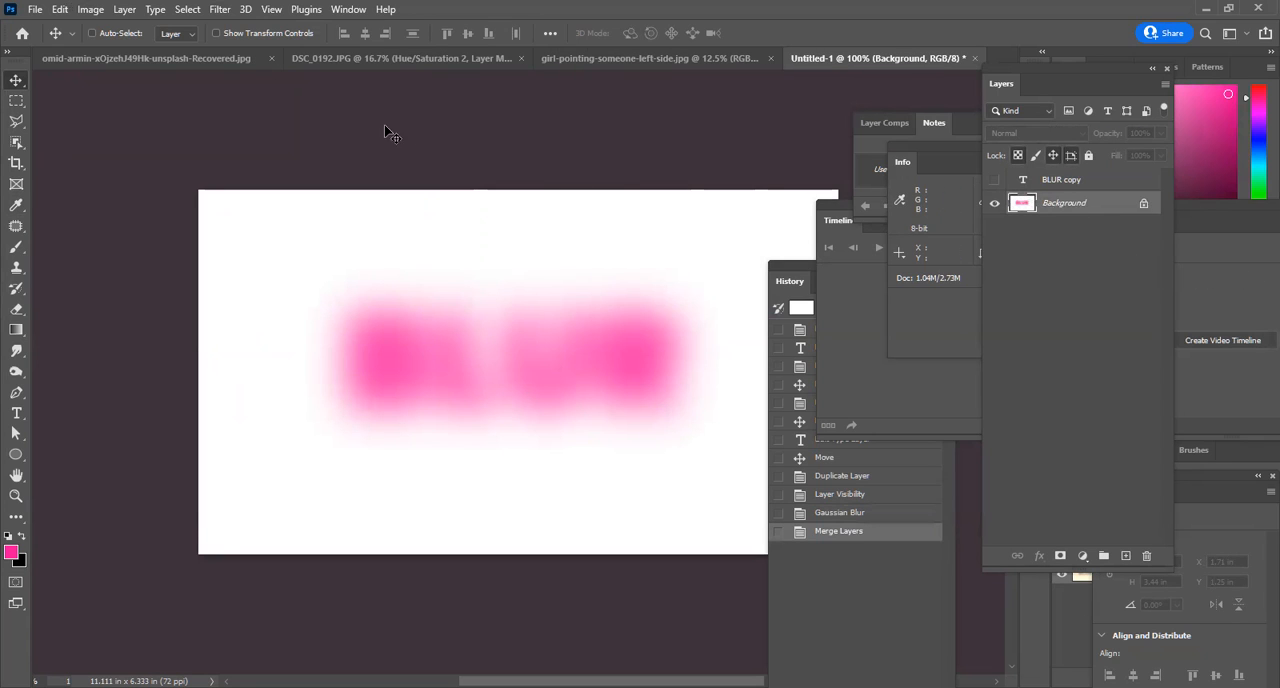
left_click(91, 10)
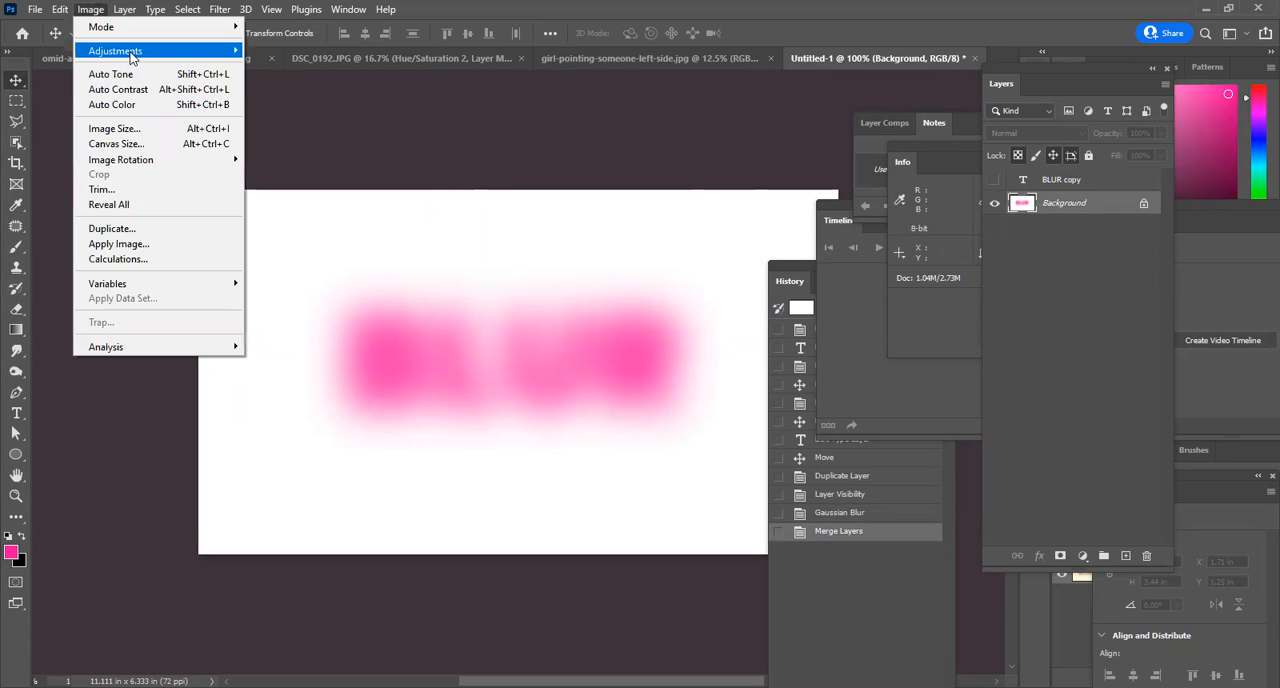
mouse_move(130, 56)
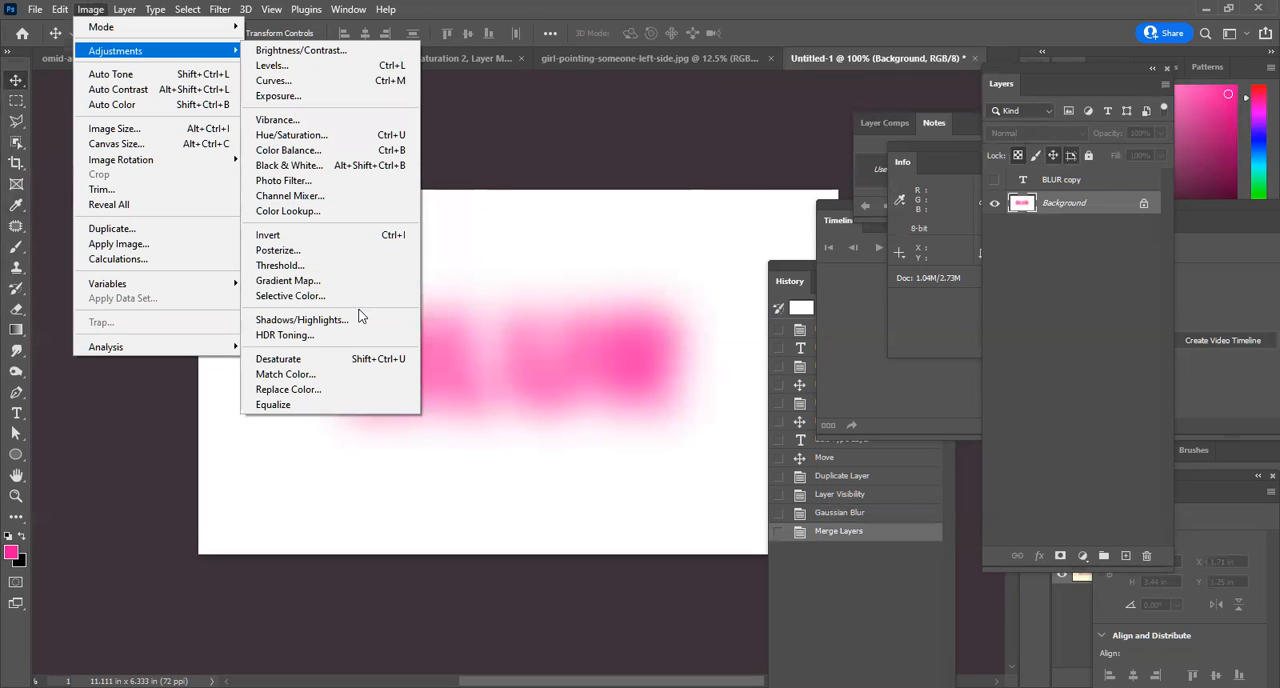
left_click(363, 266)
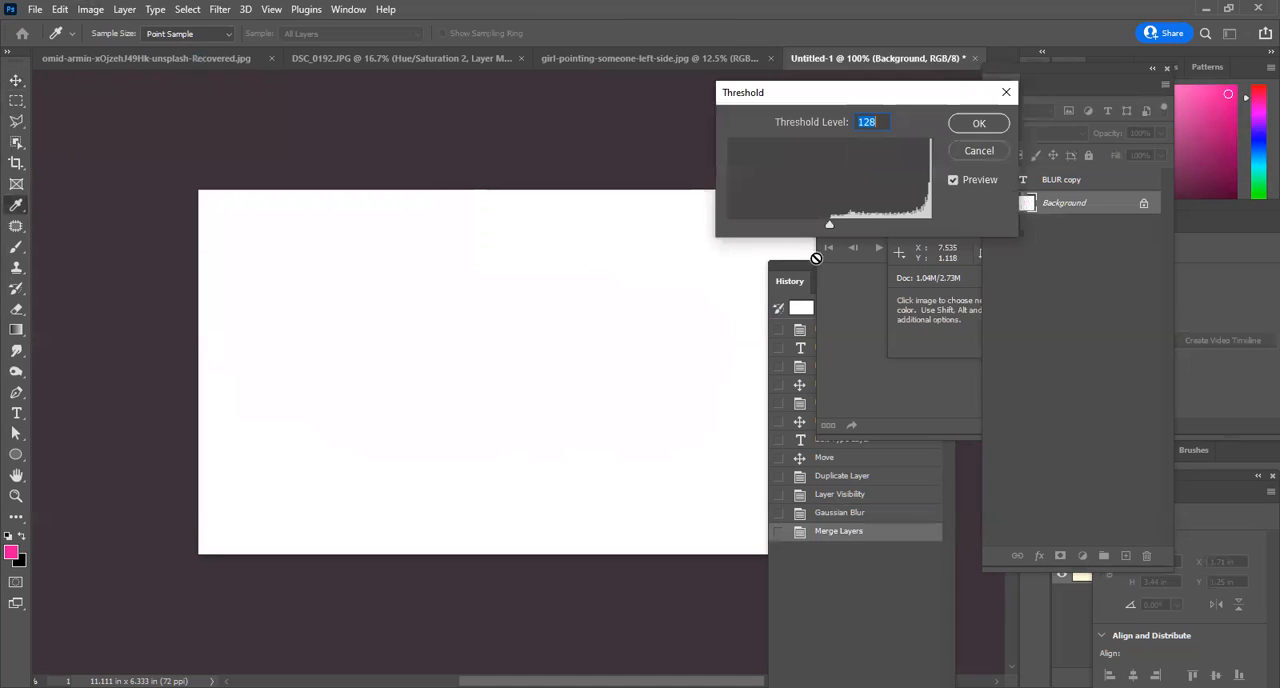
left_click_drag(829, 227, 878, 228)
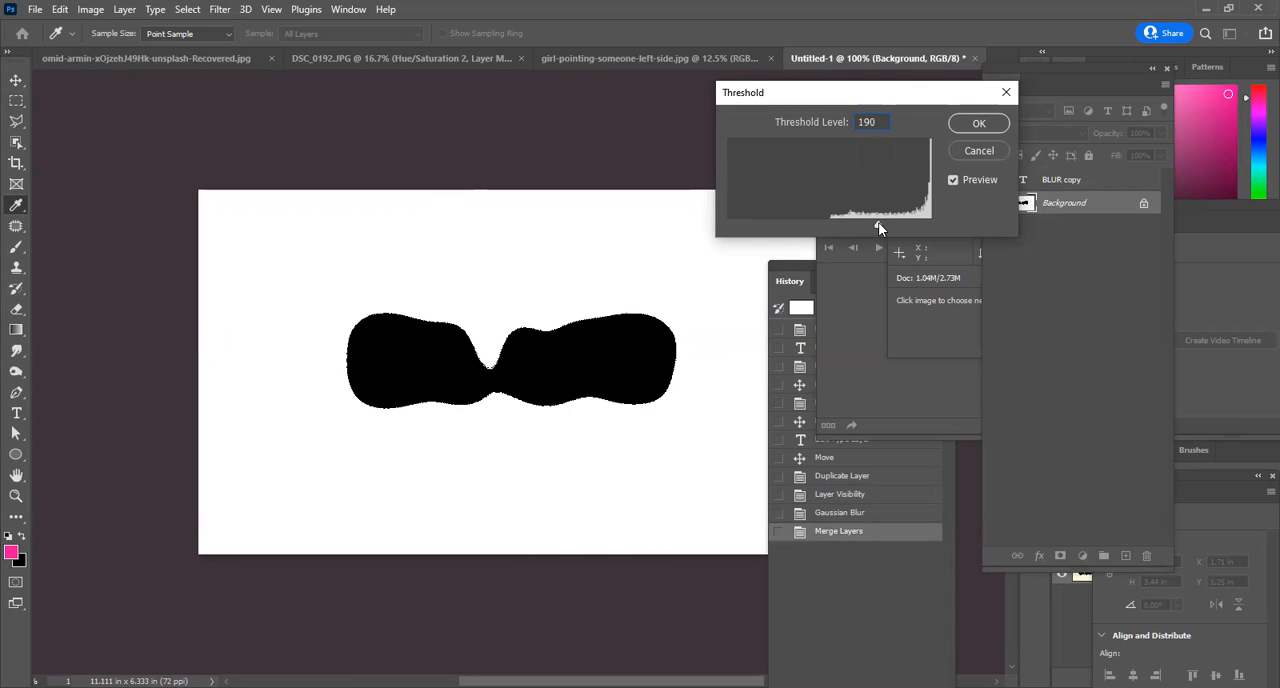
left_click(979, 124)
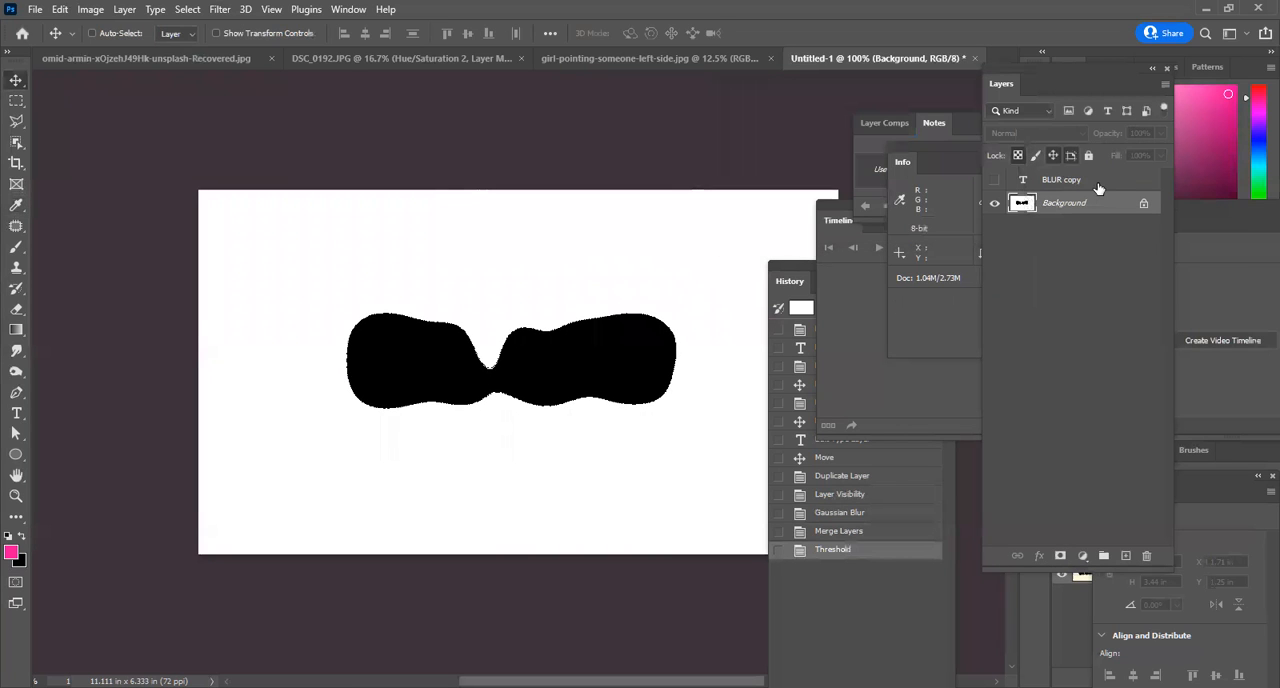
Select the black shape with Color Range and copy it to a new layer, and show the BLUR copy text layer.
left_click(191, 12)
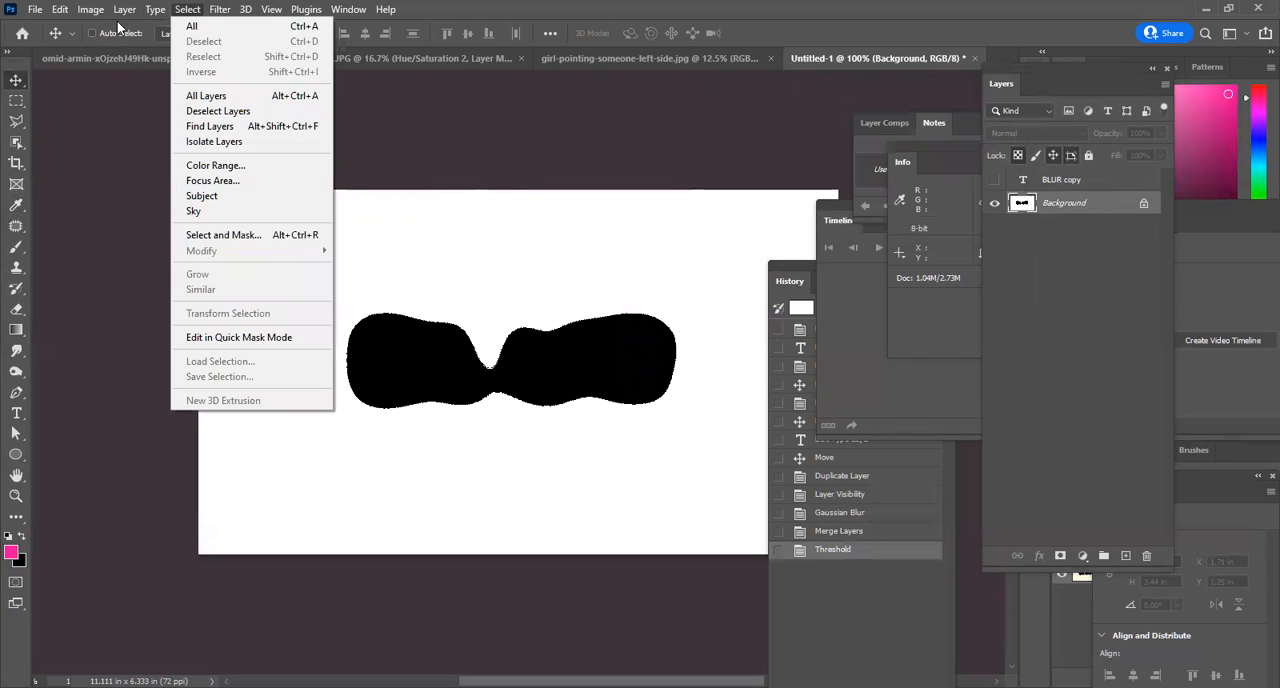
key("Escape")
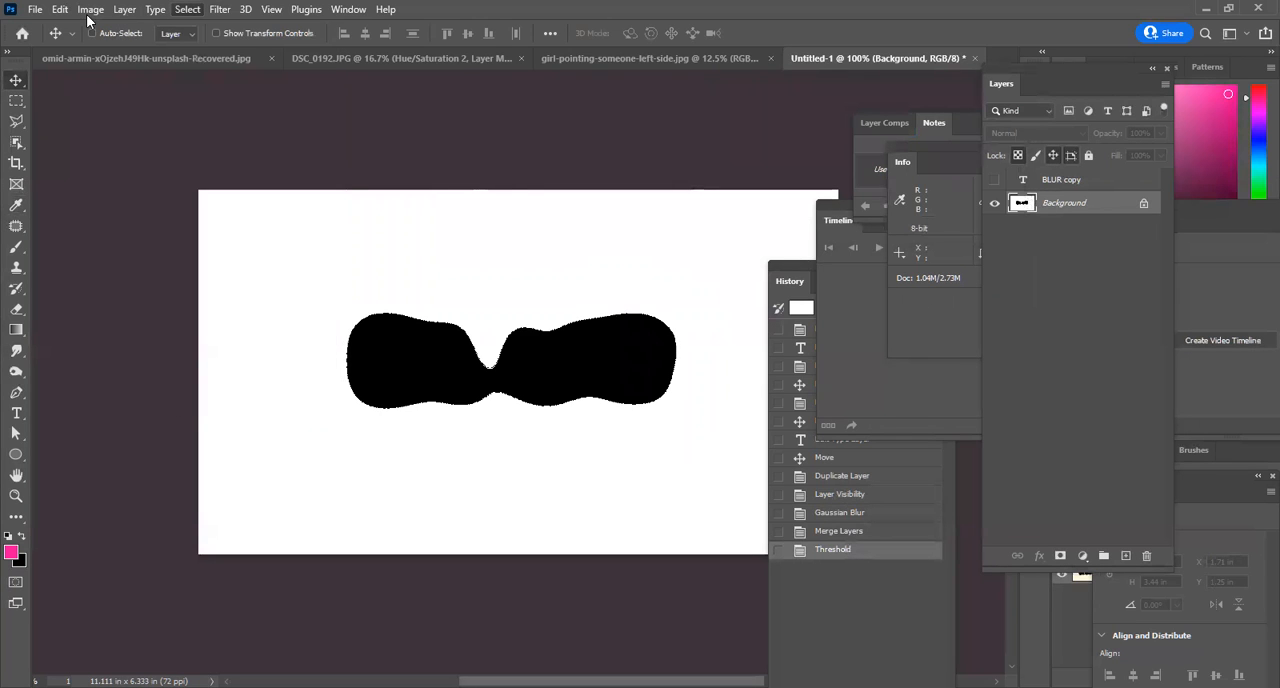
left_click(190, 17)
left_click(238, 172)
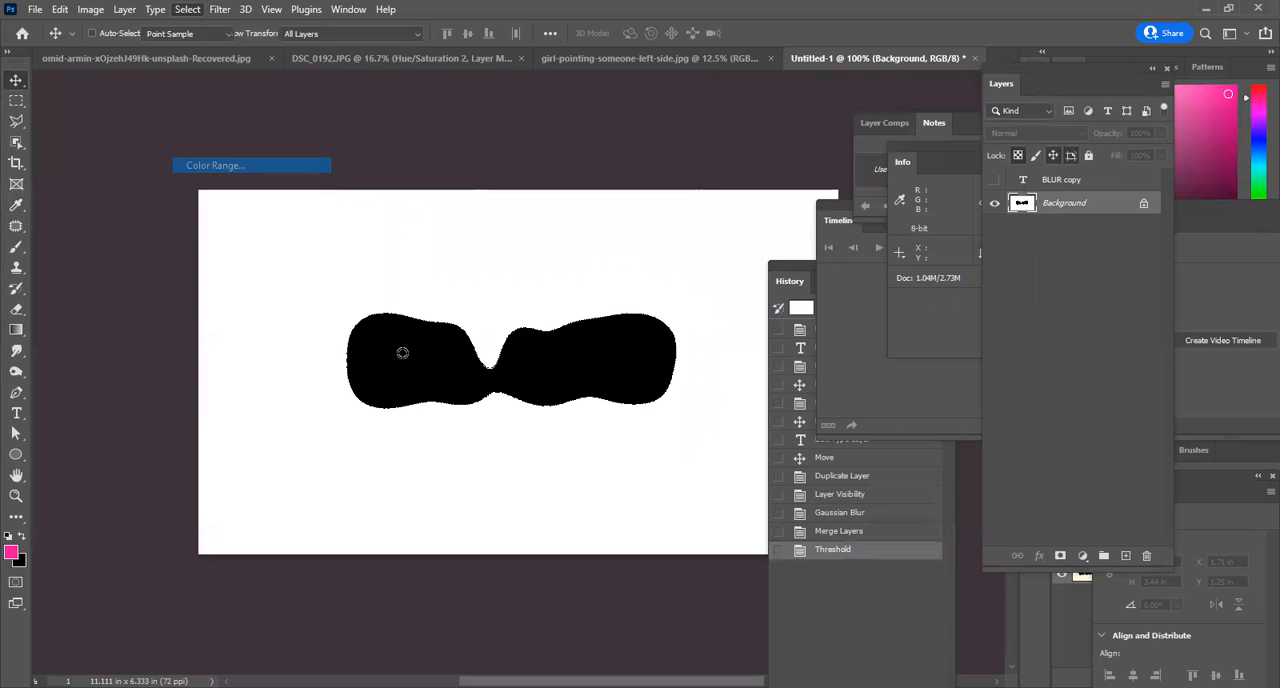
left_click(1010, 206)
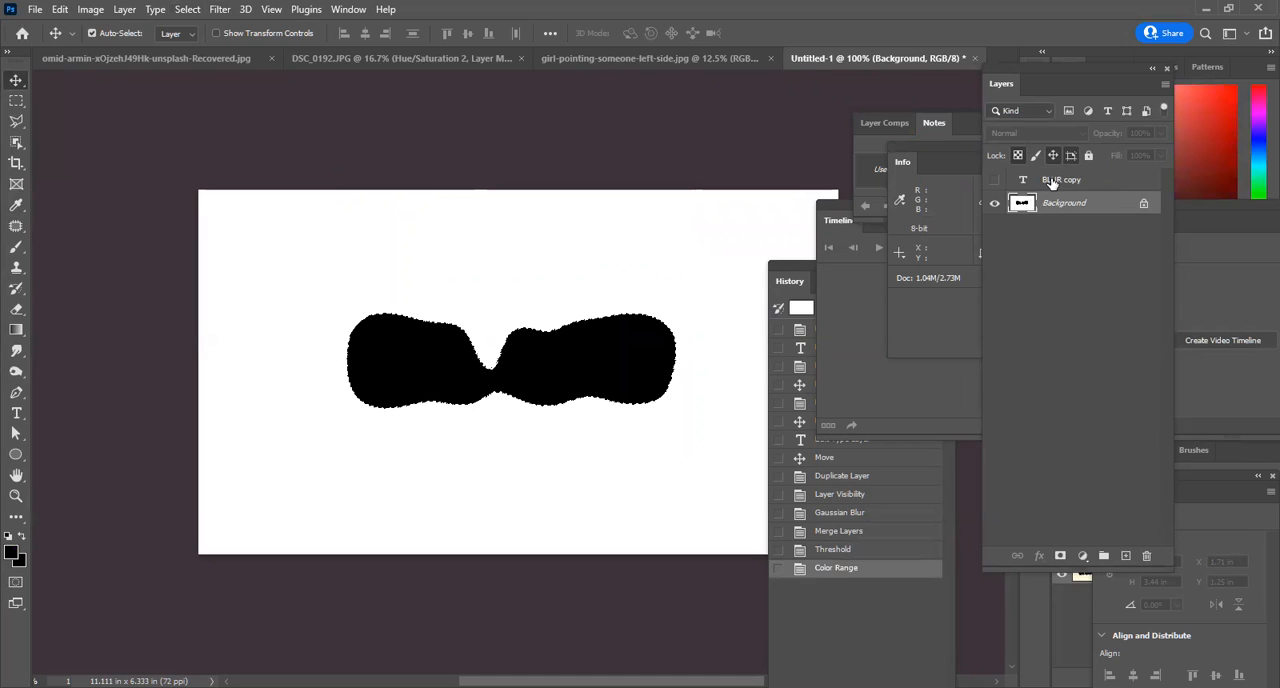
key("ctrl+j")
left_click(995, 180)
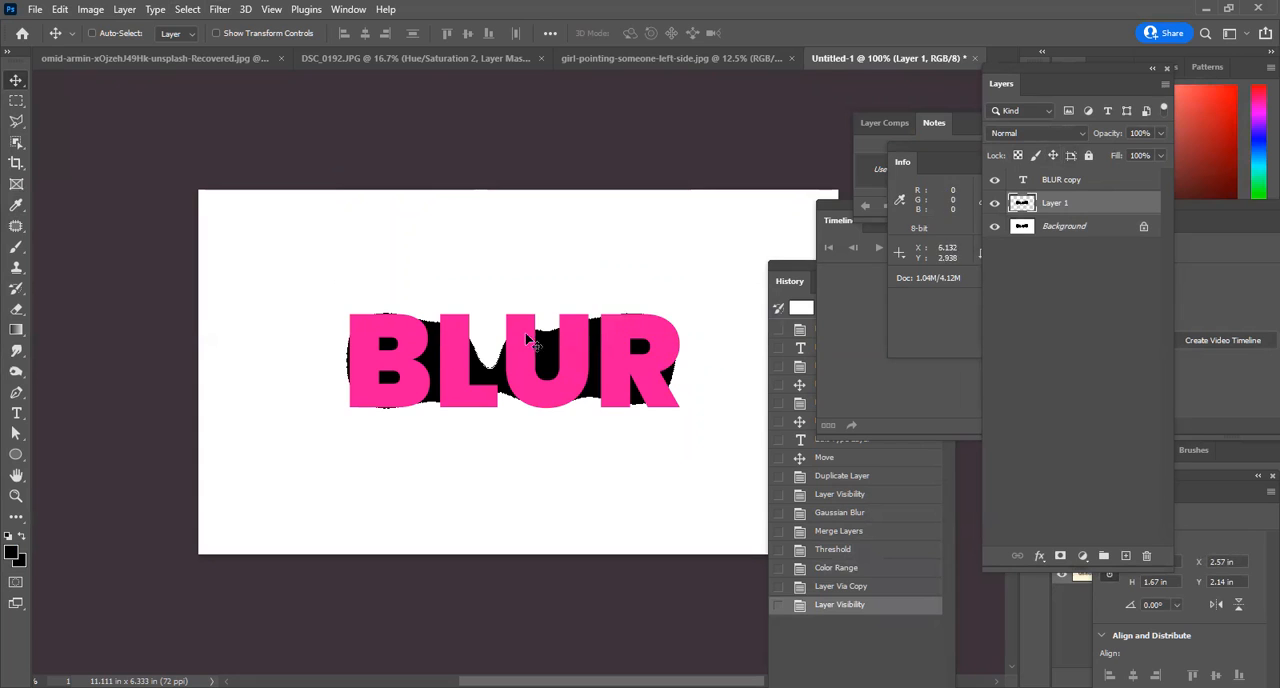
left_click(220, 10)
mouse_move(295, 215)
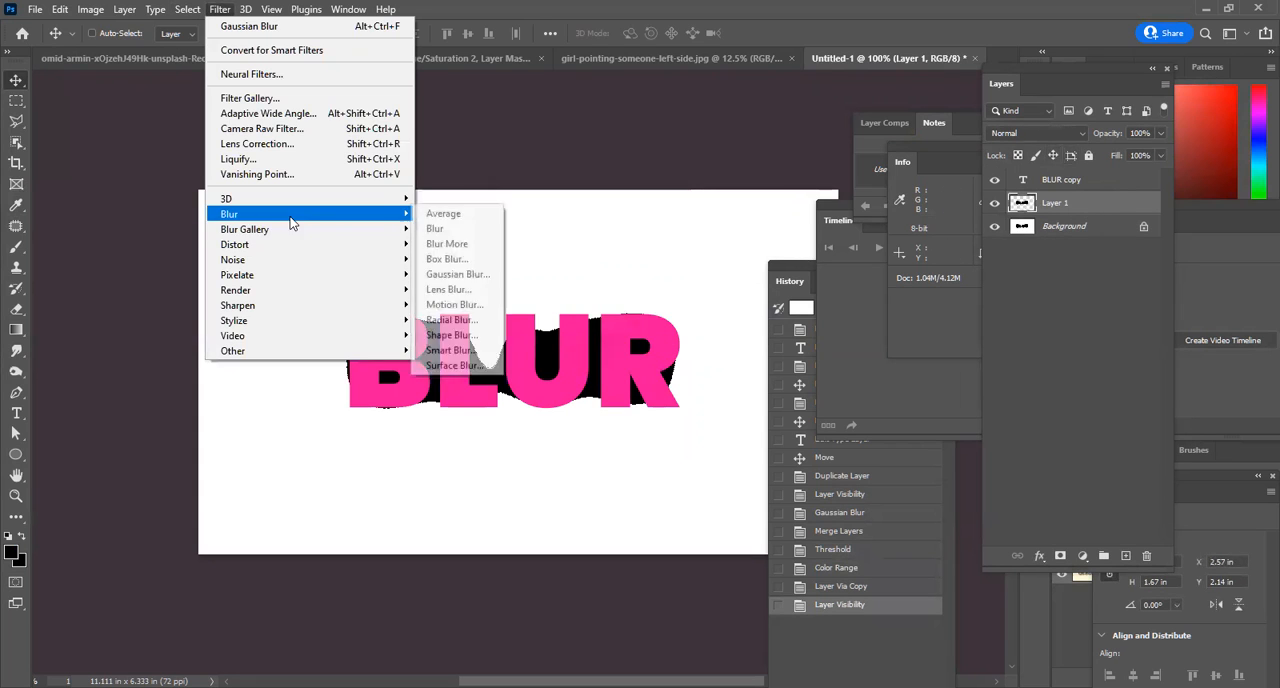
left_click(458, 274)
left_click(1005, 176)
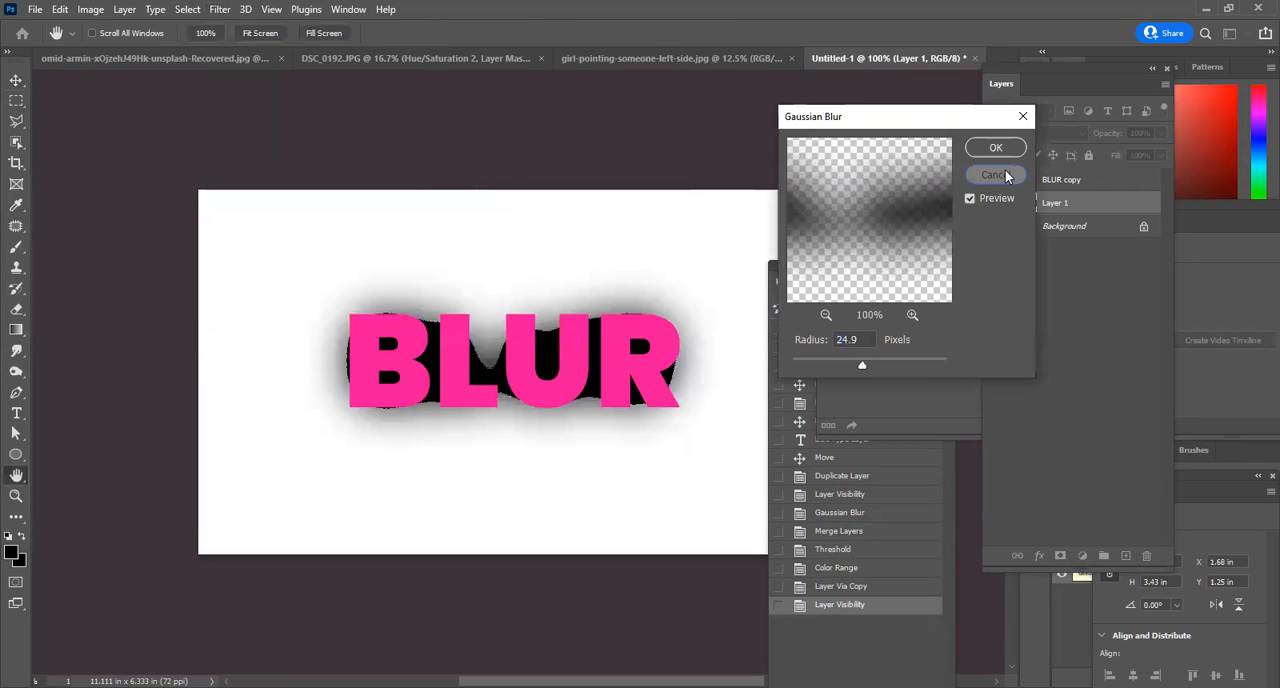
Apply an 18.0-pixel Gaussian Blur to the black shape on Layer 1, hiding the Background during the adjustment and showing it again.
left_click(994, 226)
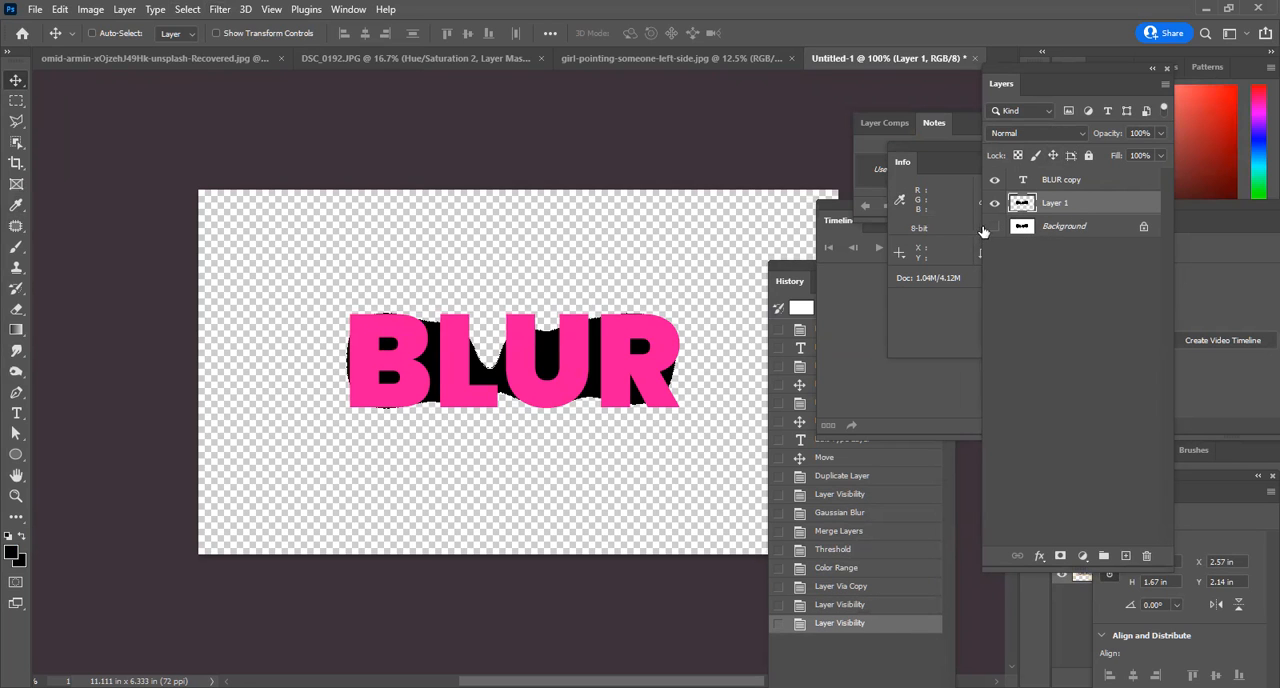
left_click(225, 12)
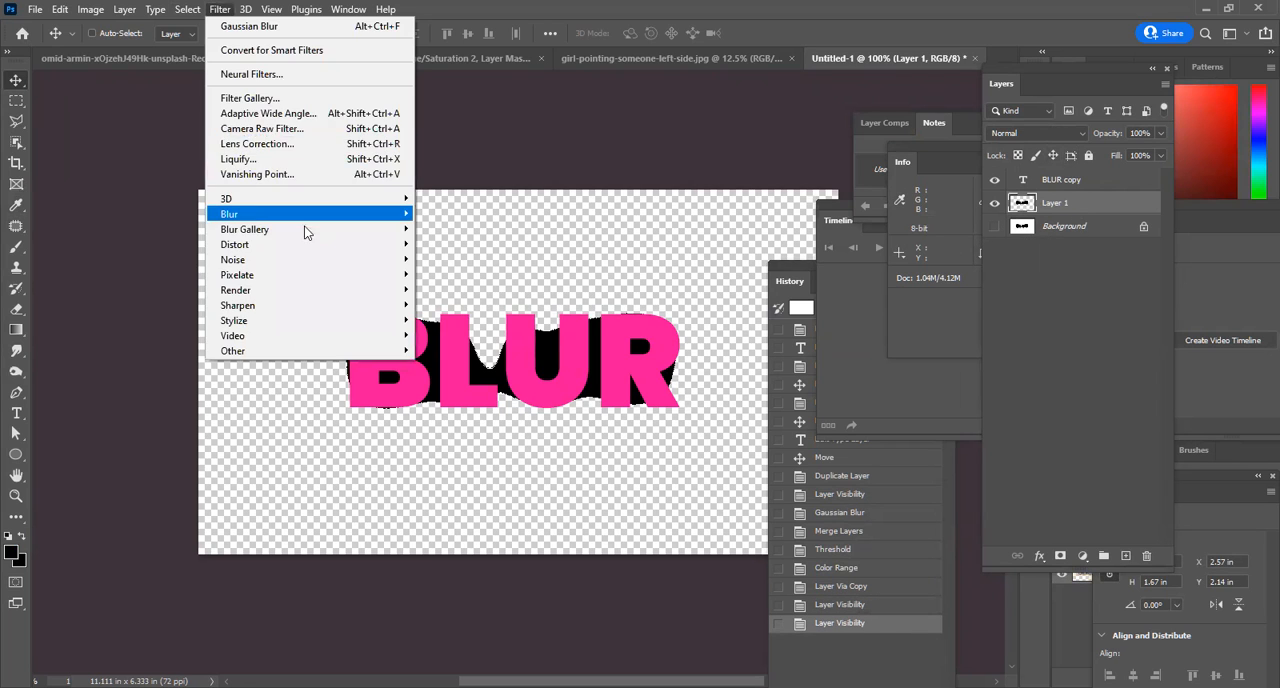
mouse_move(311, 213)
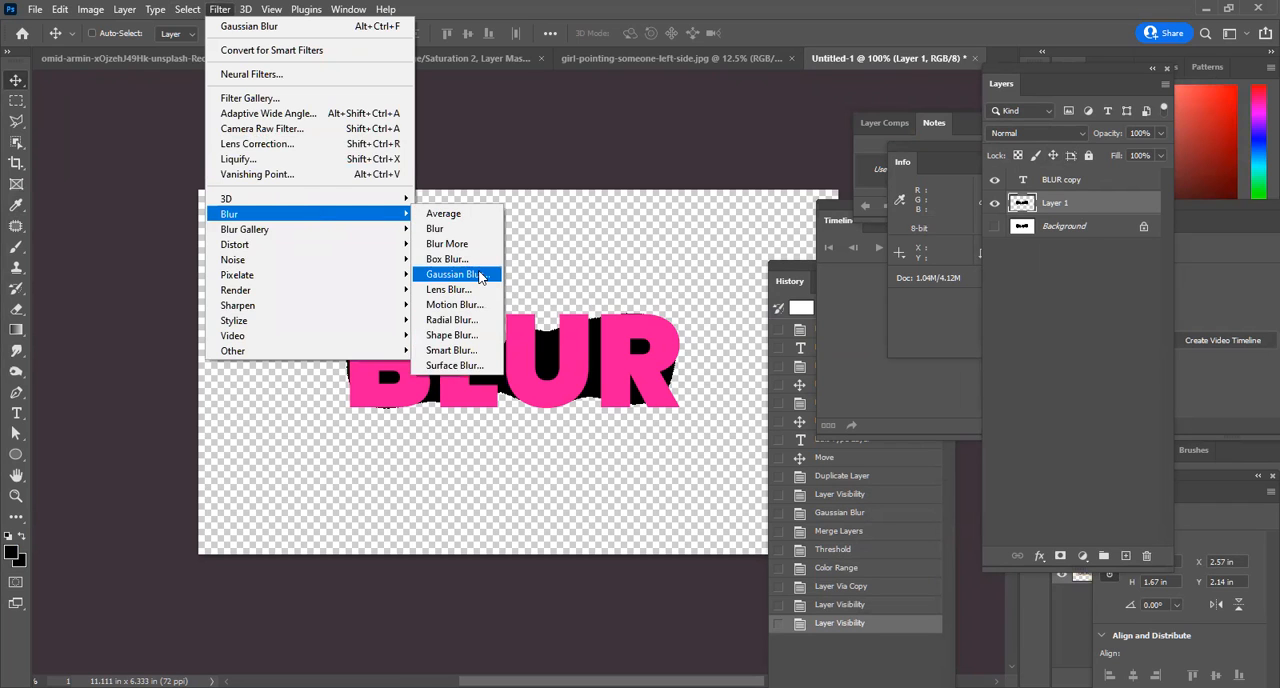
left_click(452, 274)
mouse_move(853, 369)
left_mouse_down()
mouse_move(821, 361)
mouse_move(869, 360)
mouse_move(857, 363)
left_mouse_up()
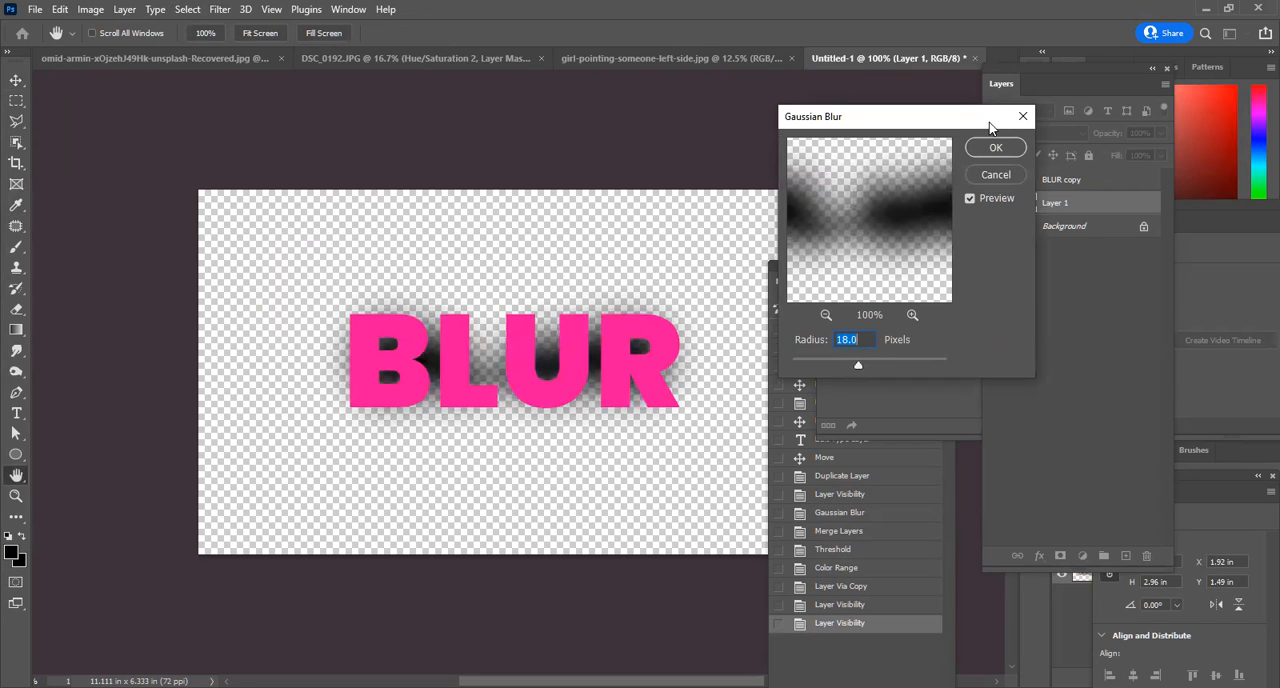
left_click(996, 147)
left_click(995, 228)
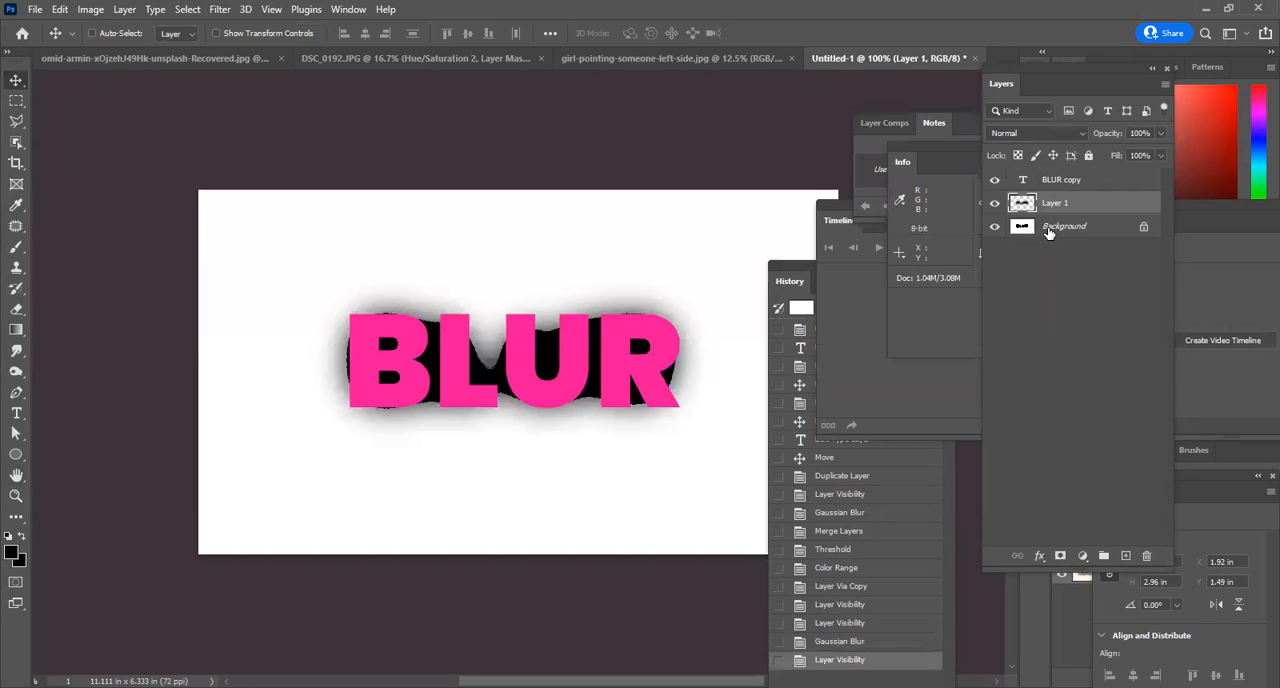
Fill the Background layer with white to remove the hard-edged black shape.
left_click(1049, 230)
key("d")
key("x")
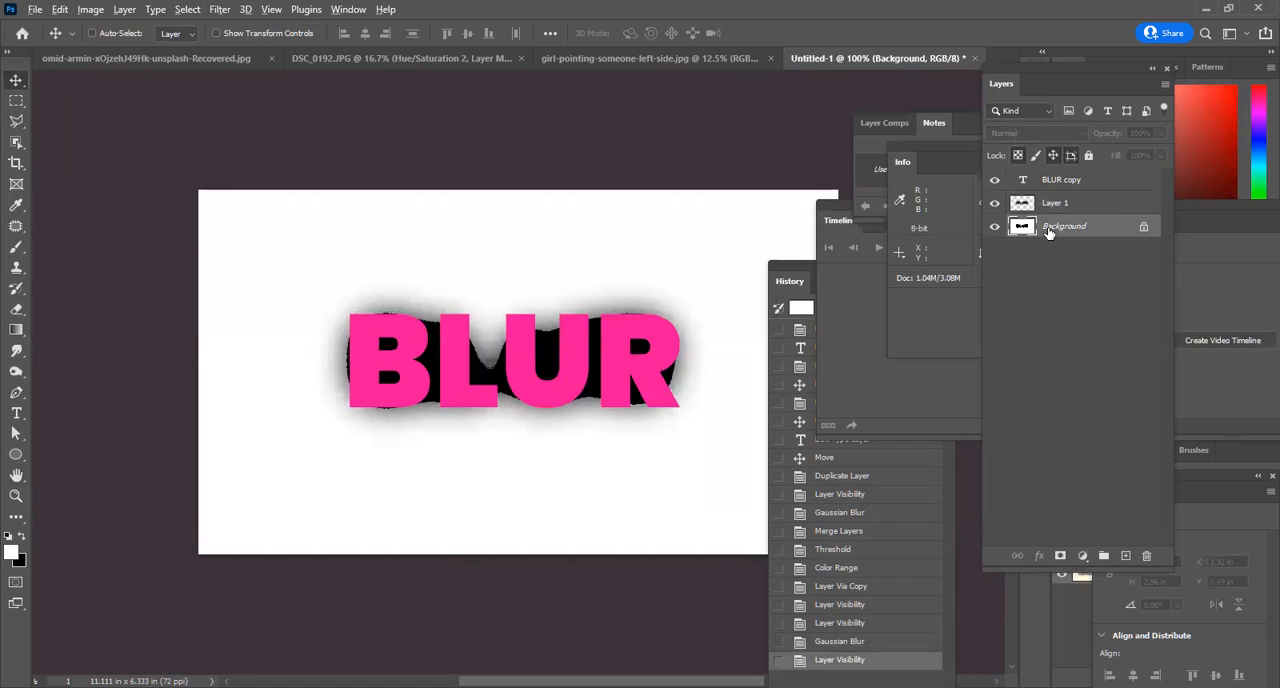
key("alt+BackSpace")
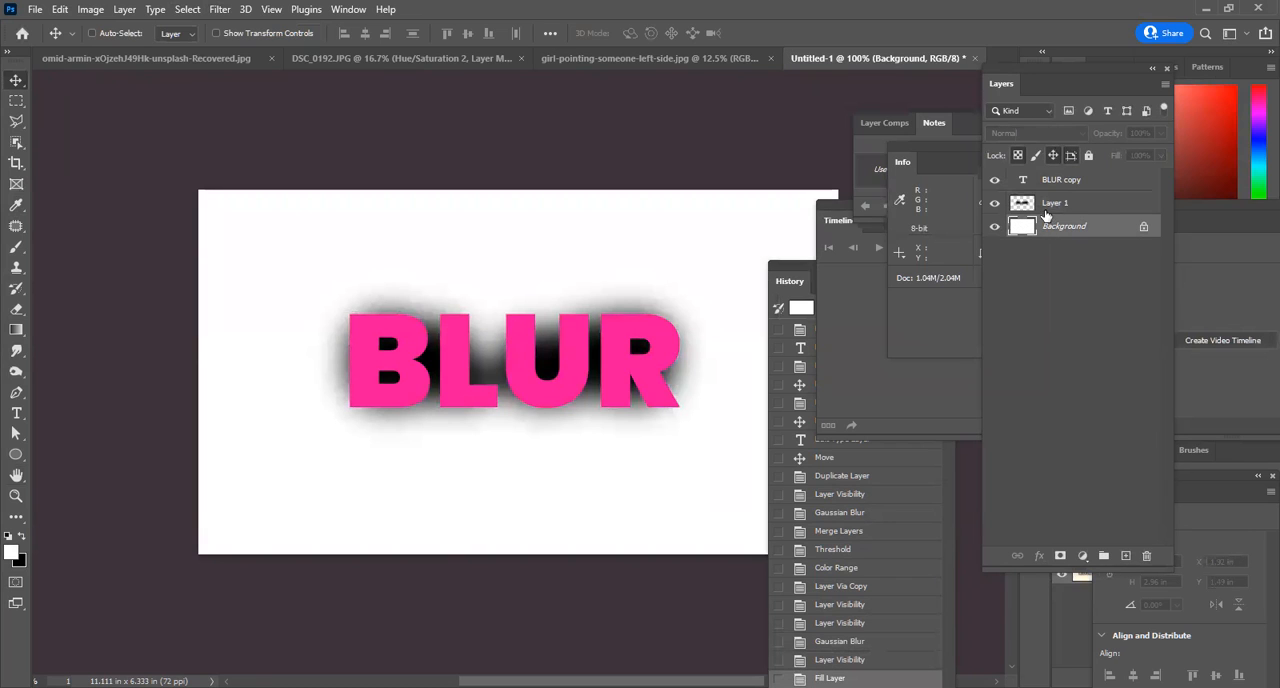
Stretch the blurred shadow on Layer 1 vertically to about 130% height and reposition it slightly lower behind the BLUR text.
left_click(1045, 210)
key("ctrl+t")
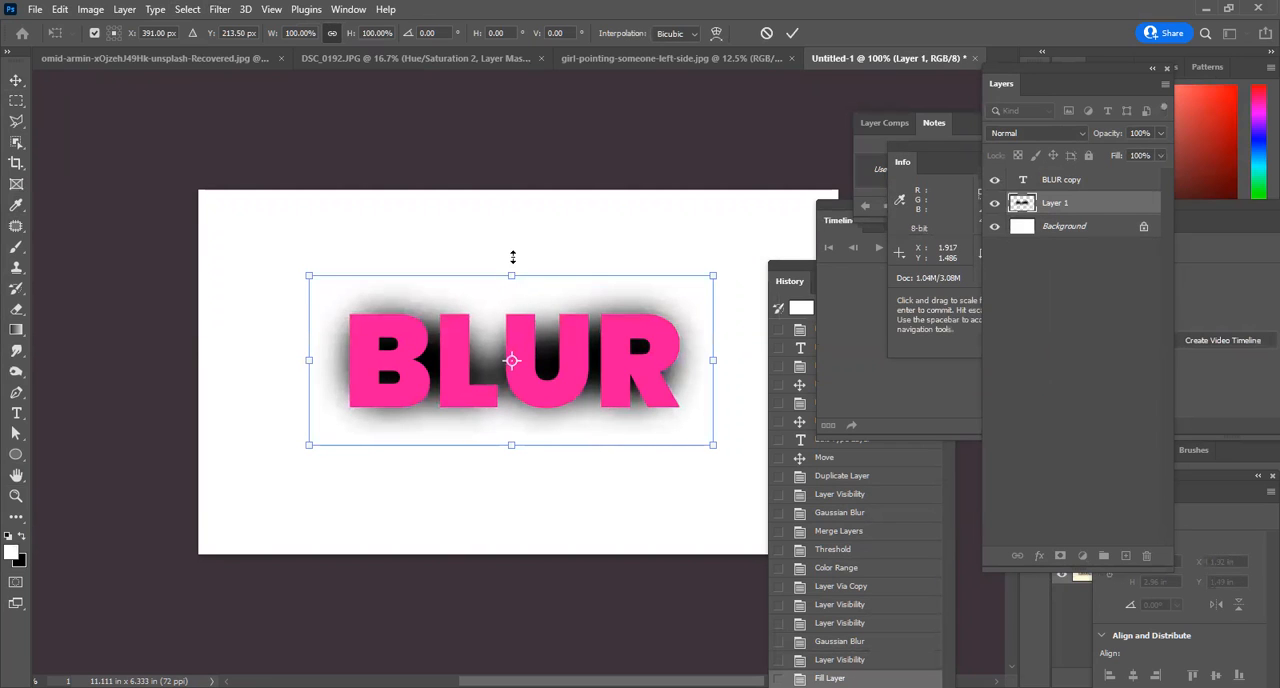
left_click_drag(511, 275, 512, 257)
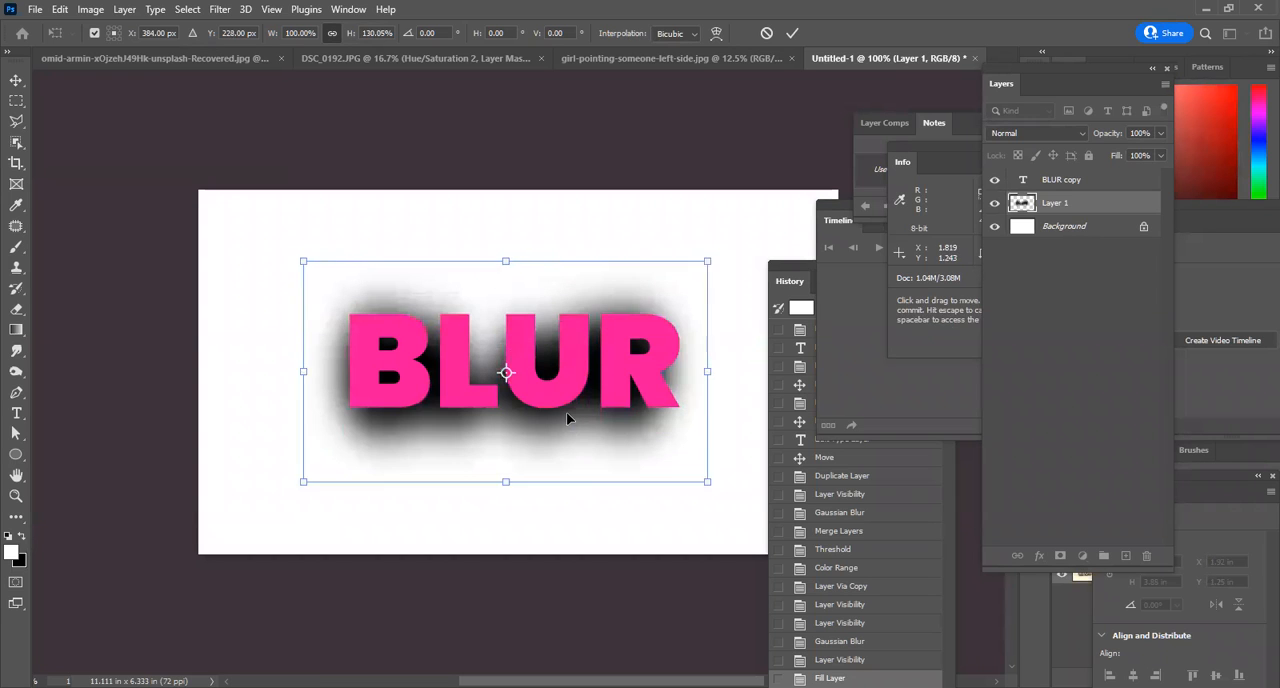
key("Return")
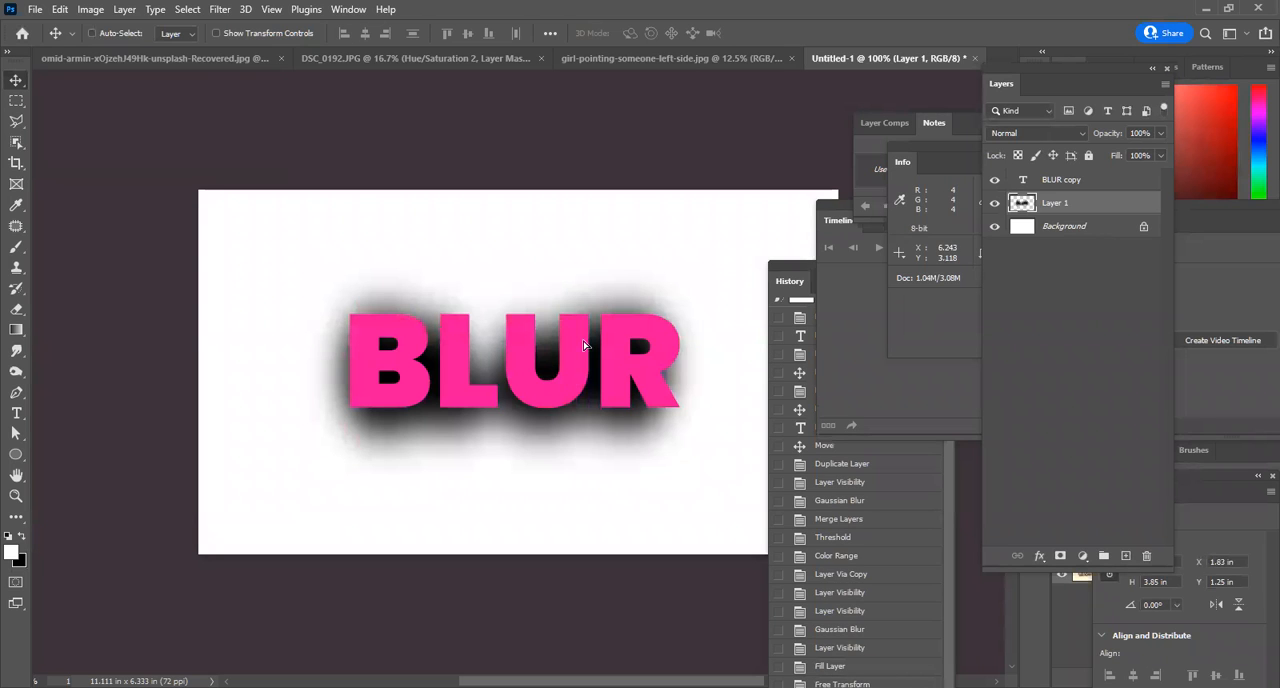
Delete the shadow layer, Layer 1, and select the BLUR copy text layer.
left_click_drag(1063, 206, 1160, 554)
key("Delete")
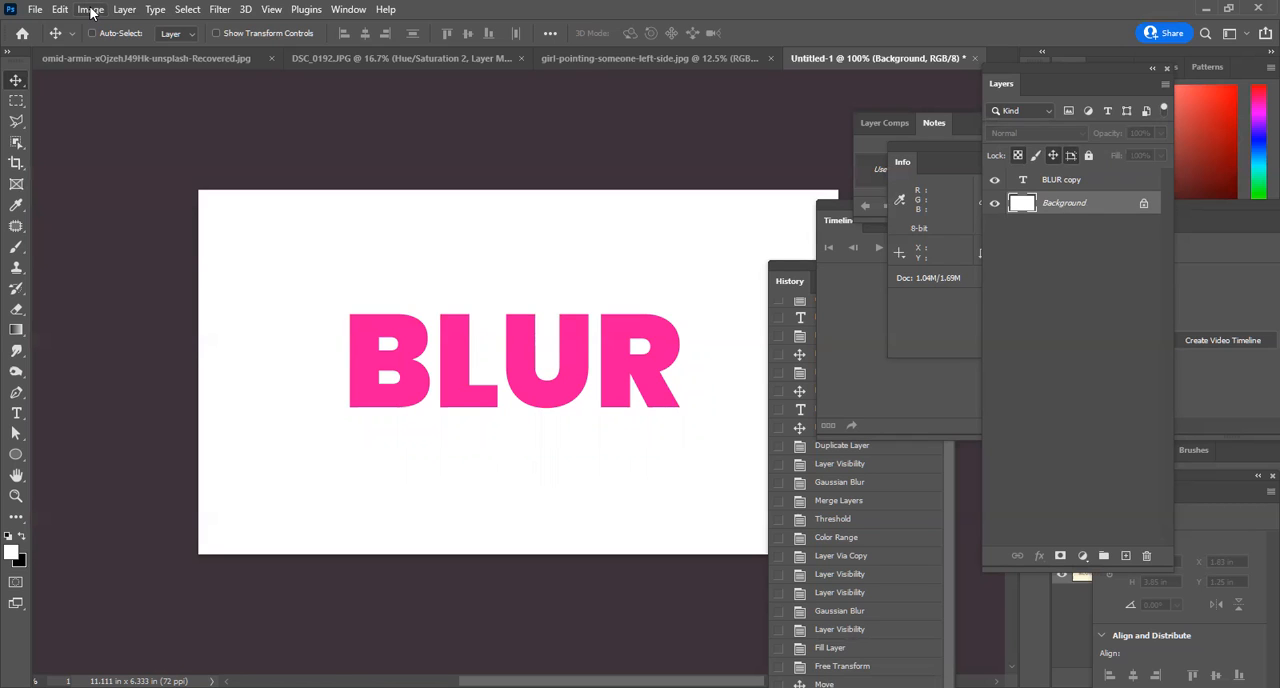
left_click(90, 11)
left_click(1066, 182)
left_click(1066, 182)
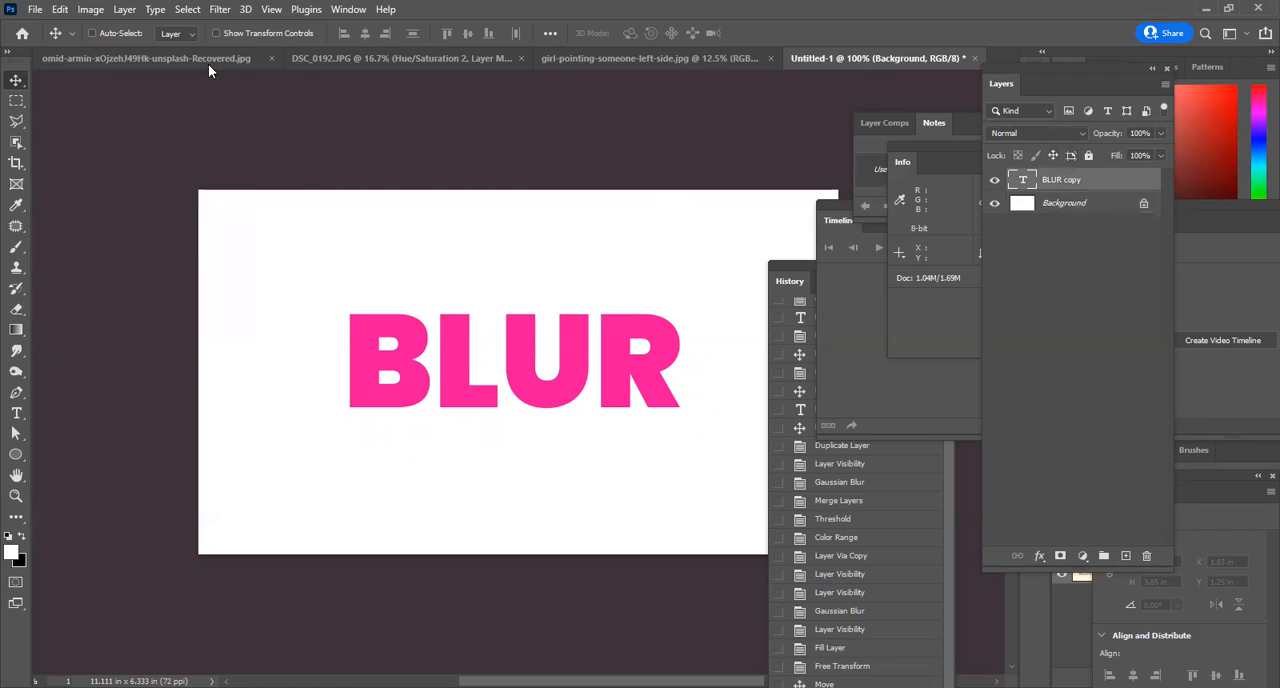
left_click(91, 10)
mouse_move(145, 51)
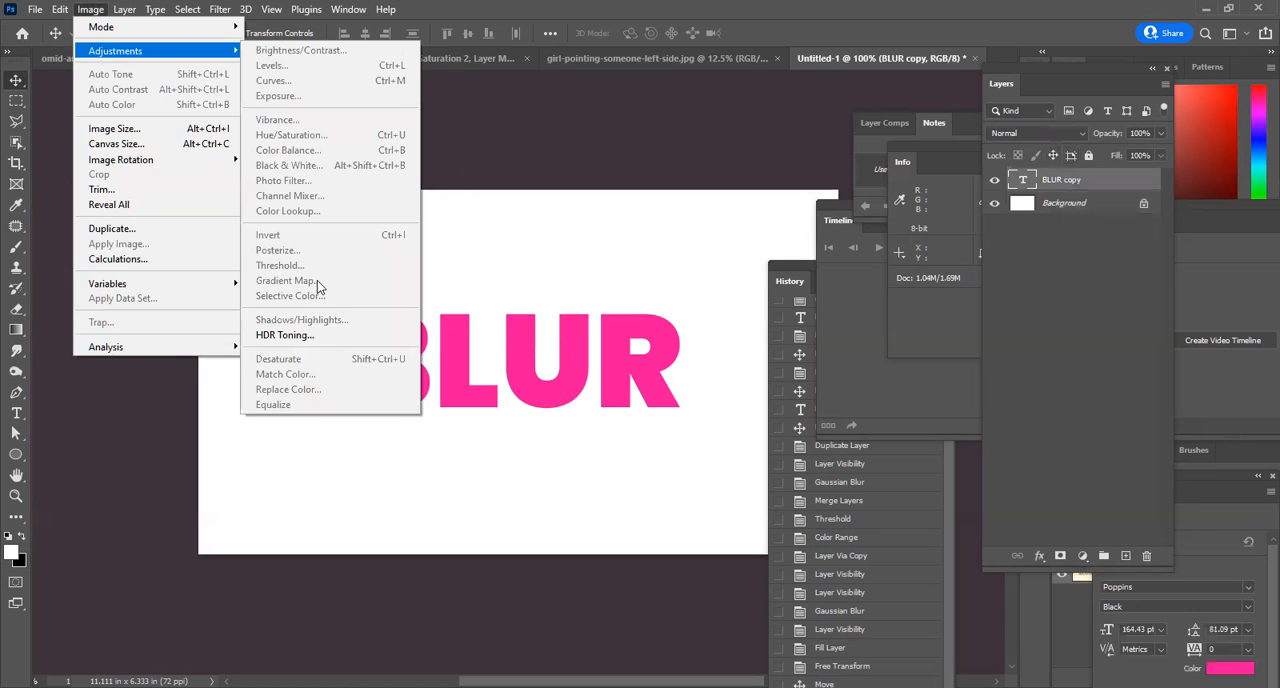
left_click(634, 88)
Switch to the woman's portrait document and add a Gradient Map adjustment layer above Background copy.
left_click(654, 59)
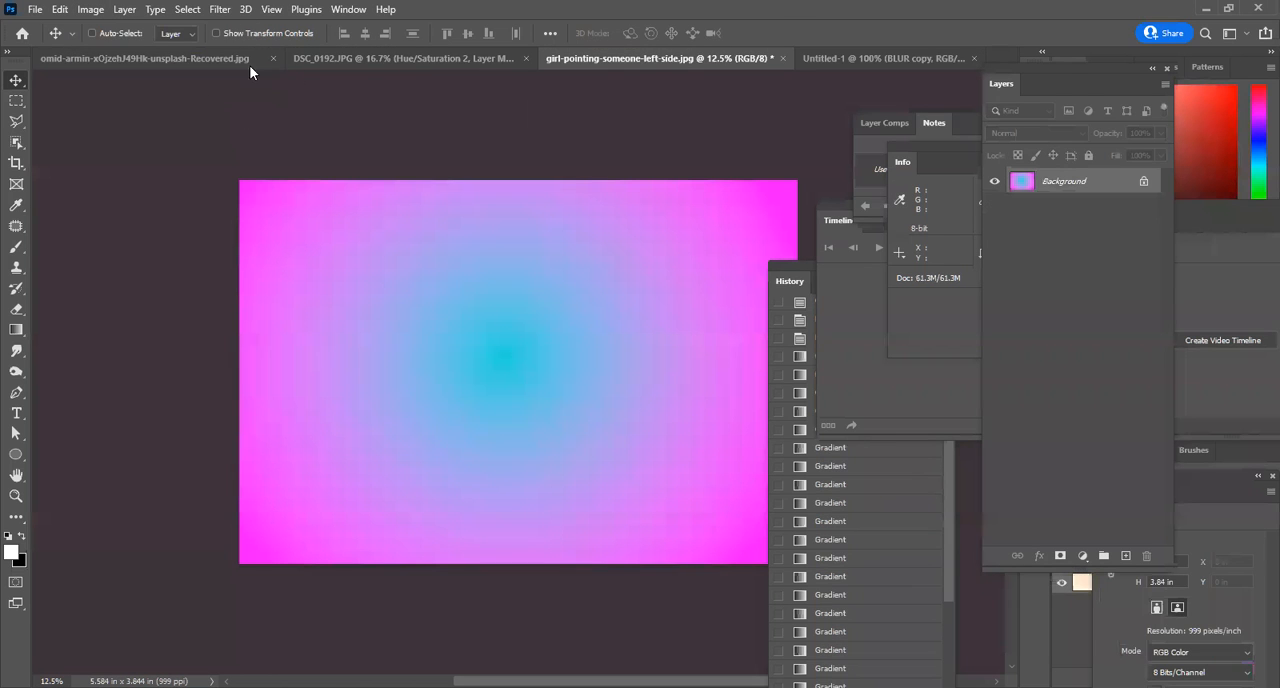
left_click(128, 57)
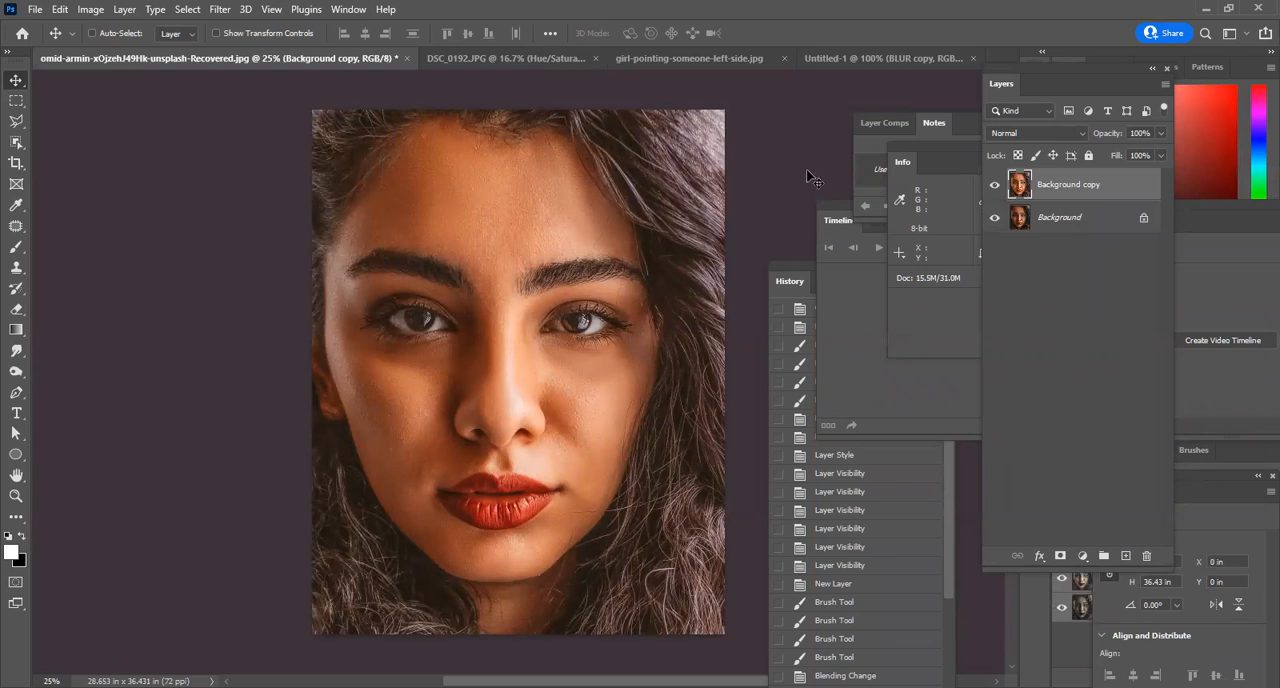
left_click(1083, 556)
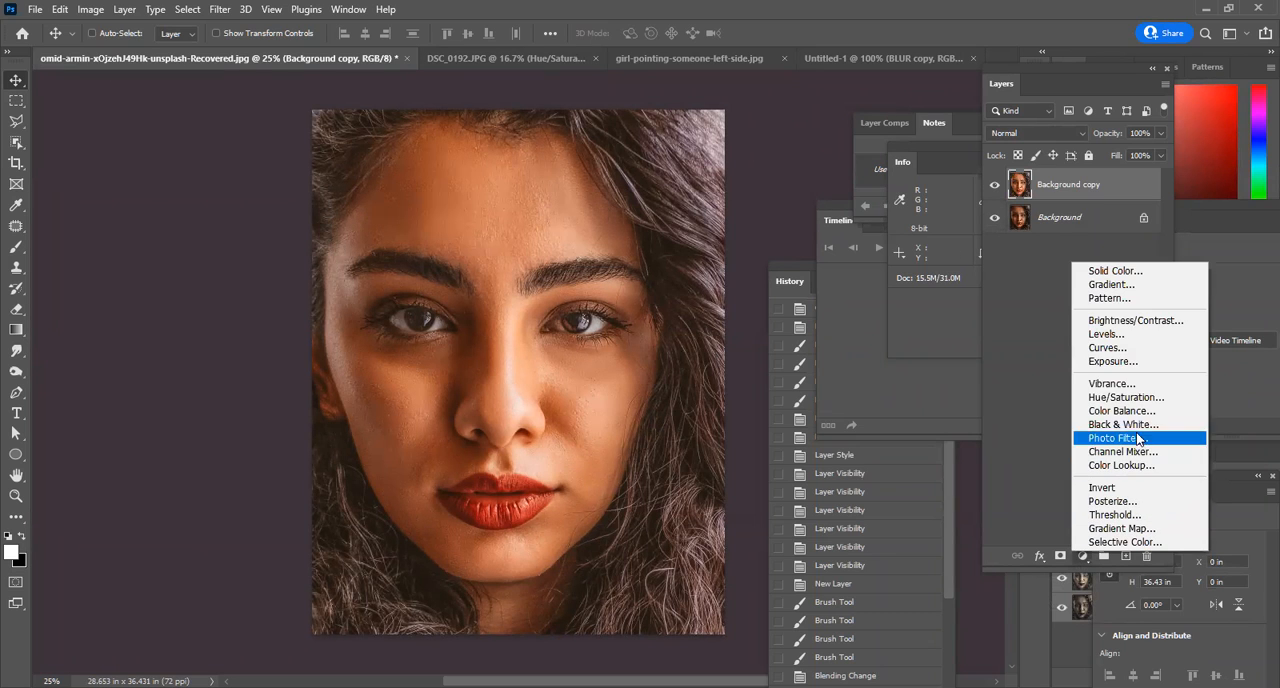
left_click(1124, 528)
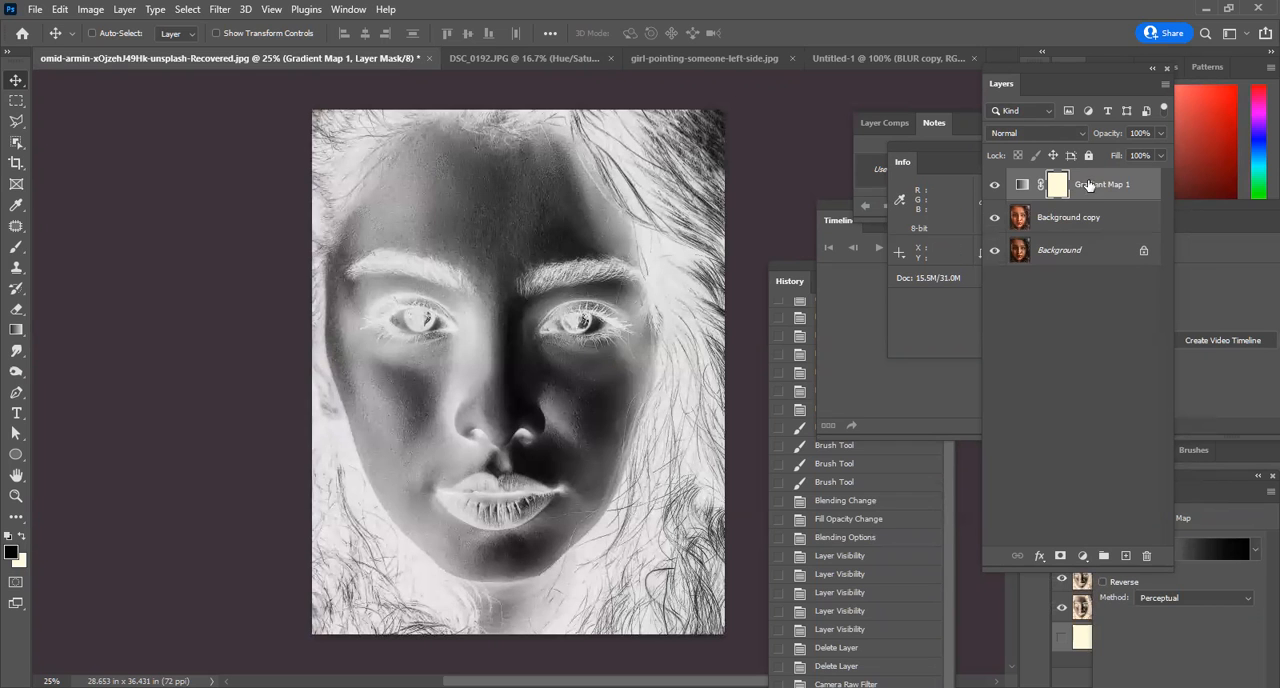
Preview blend modes such as Color Burn on the Gradient Map layer, leave it at Normal, and reverse its gradient.
left_click(1029, 131)
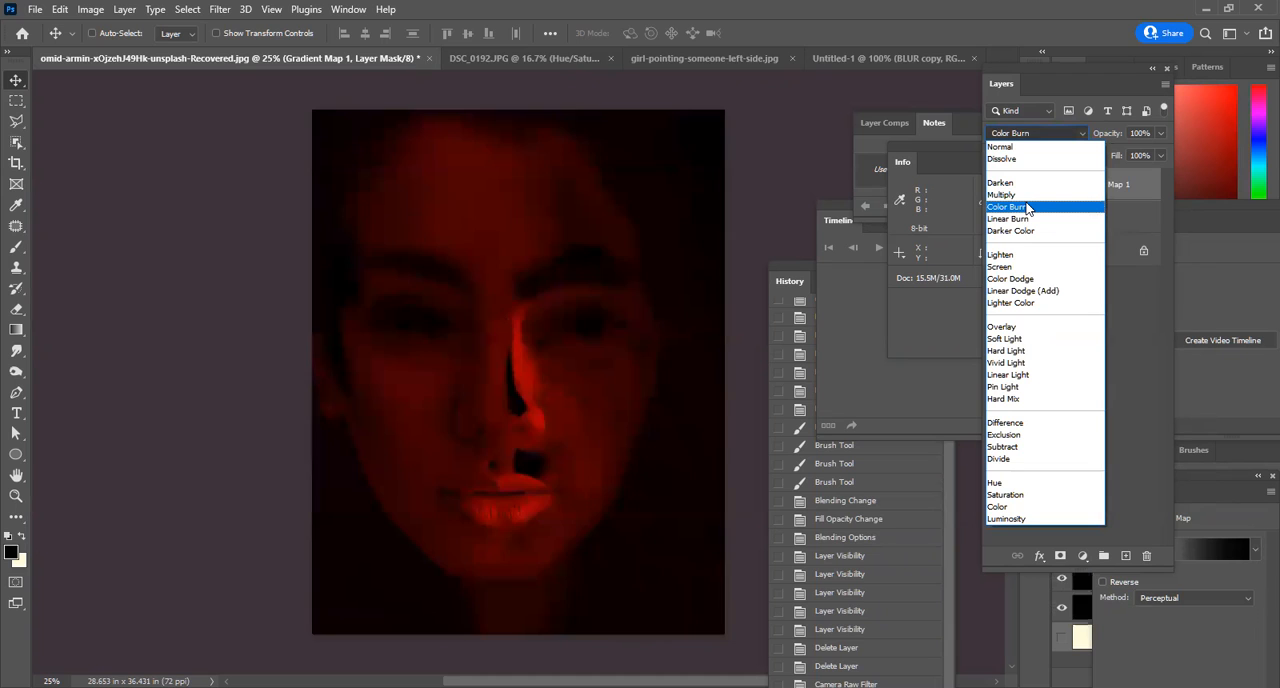
left_click(1120, 73)
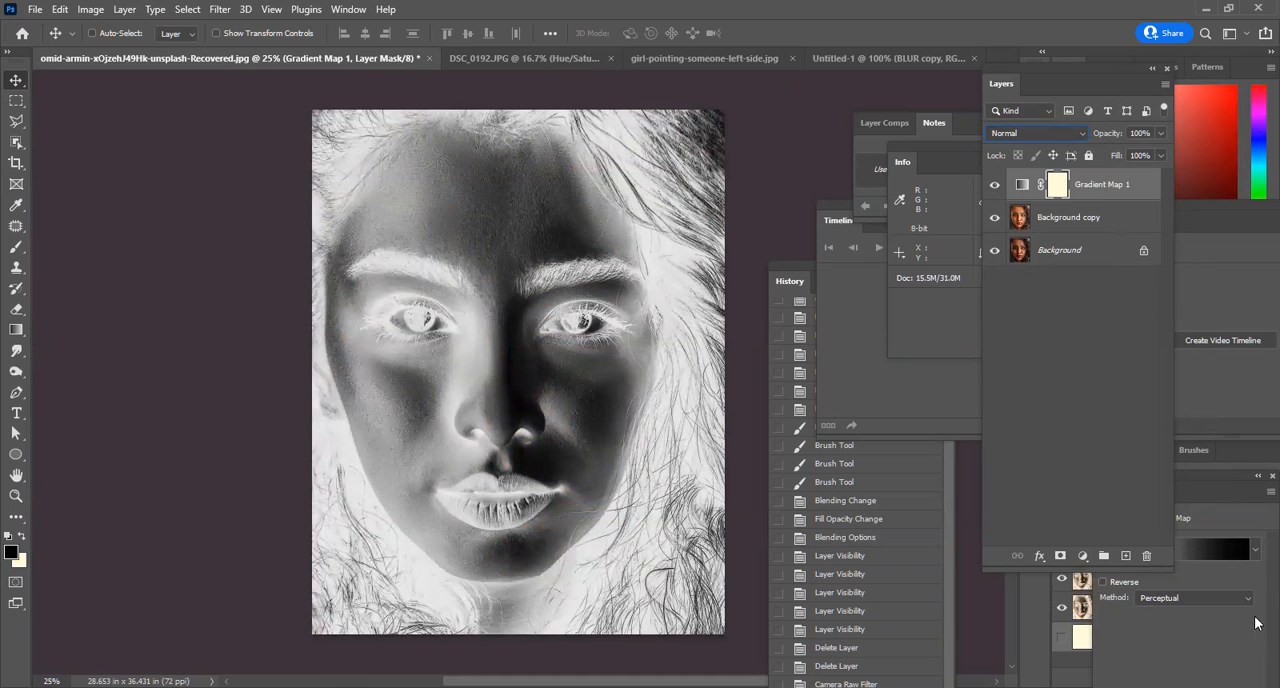
left_click(1225, 524)
left_click_drag(1105, 492, 707, 150)
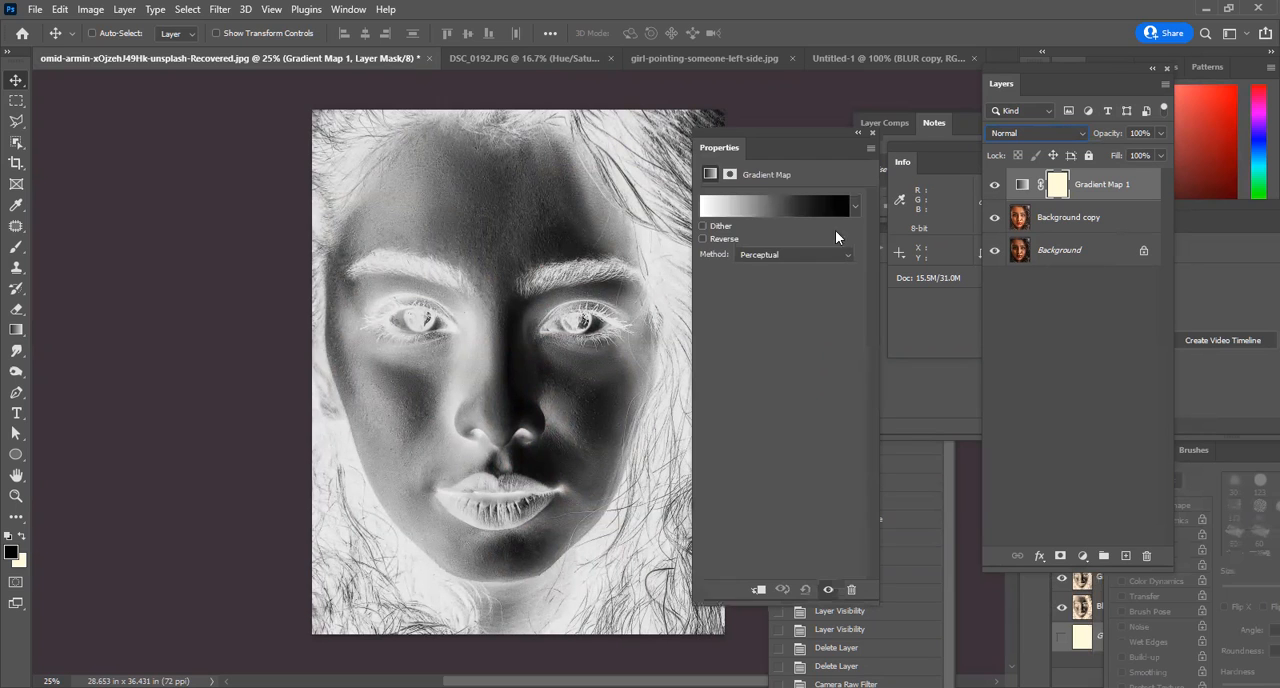
left_click(703, 239)
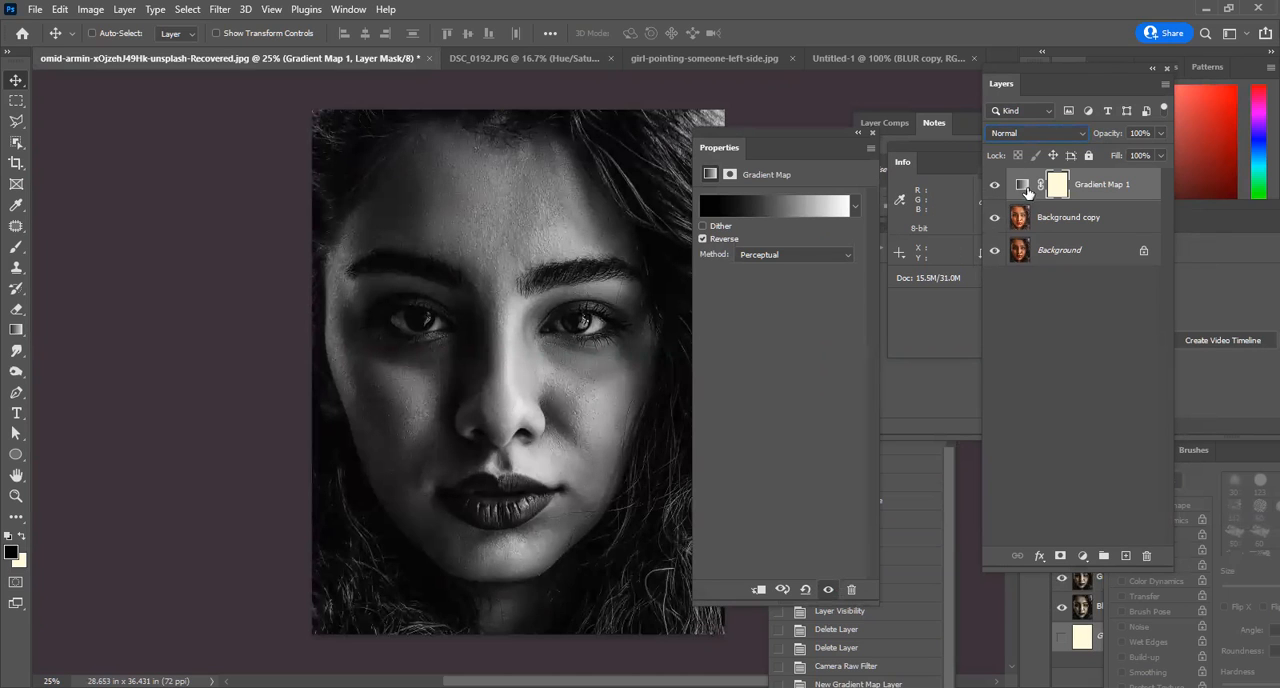
Edit the Gradient Map's gradient, testing its white and black stops and setting the midpoint location to 63%.
left_click(779, 208)
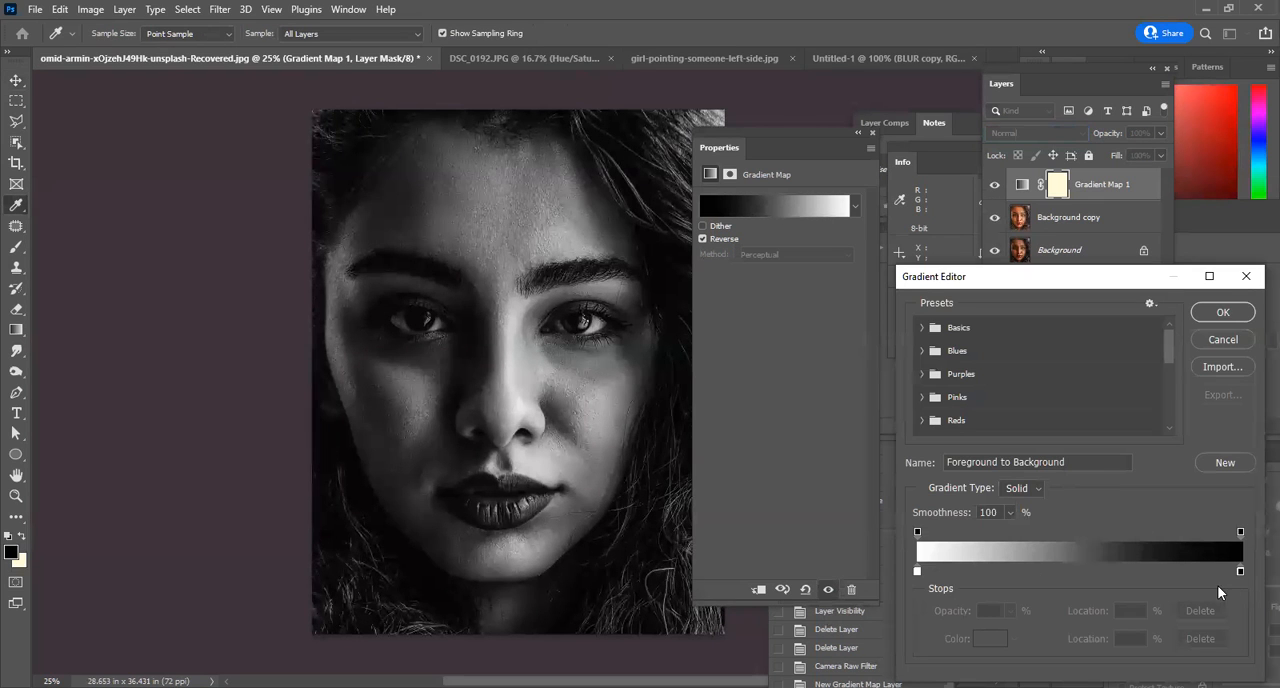
left_click_drag(917, 571, 817, 567)
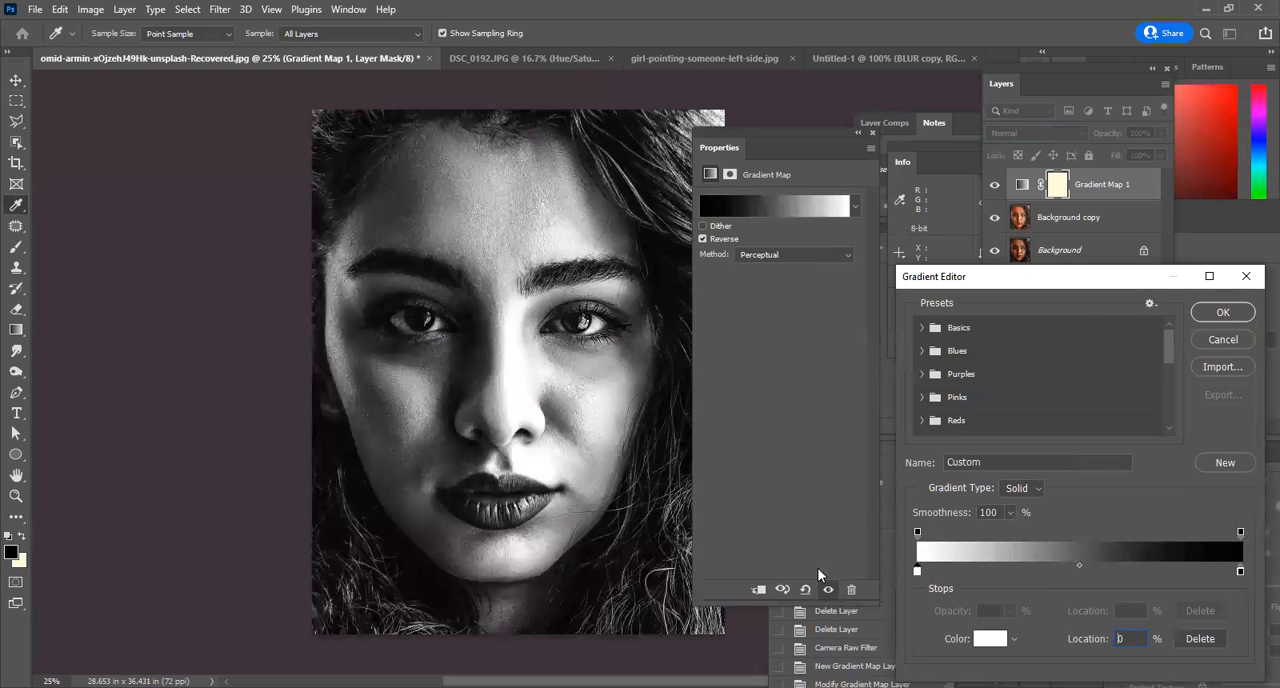
mouse_move(1240, 571)
left_mouse_down()
mouse_move(1123, 568)
mouse_move(1256, 566)
left_mouse_up()
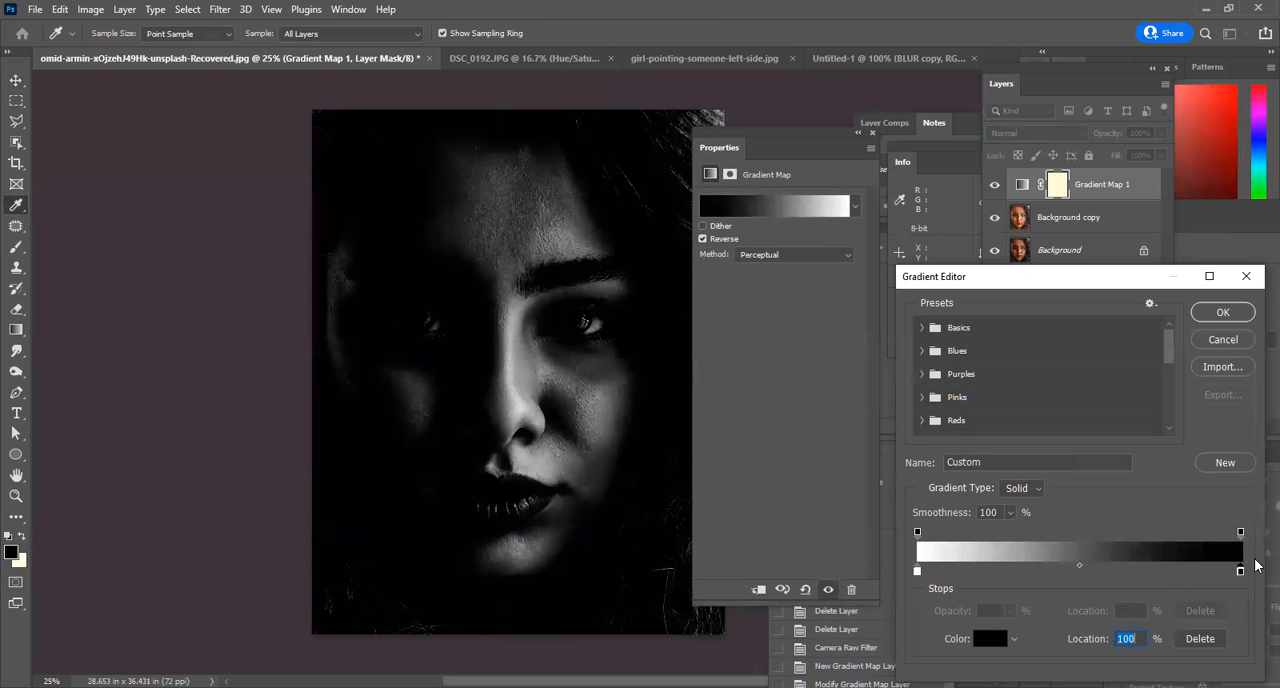
left_click_drag(1079, 565, 1121, 566)
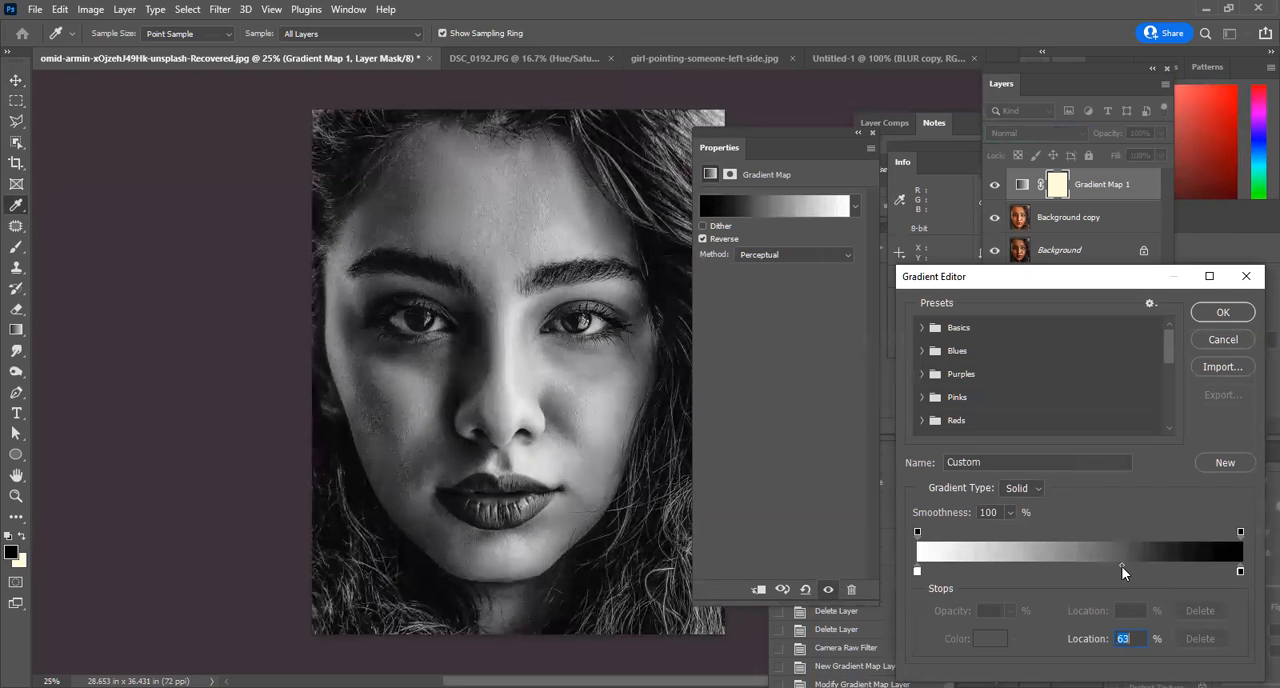
left_click(1219, 311)
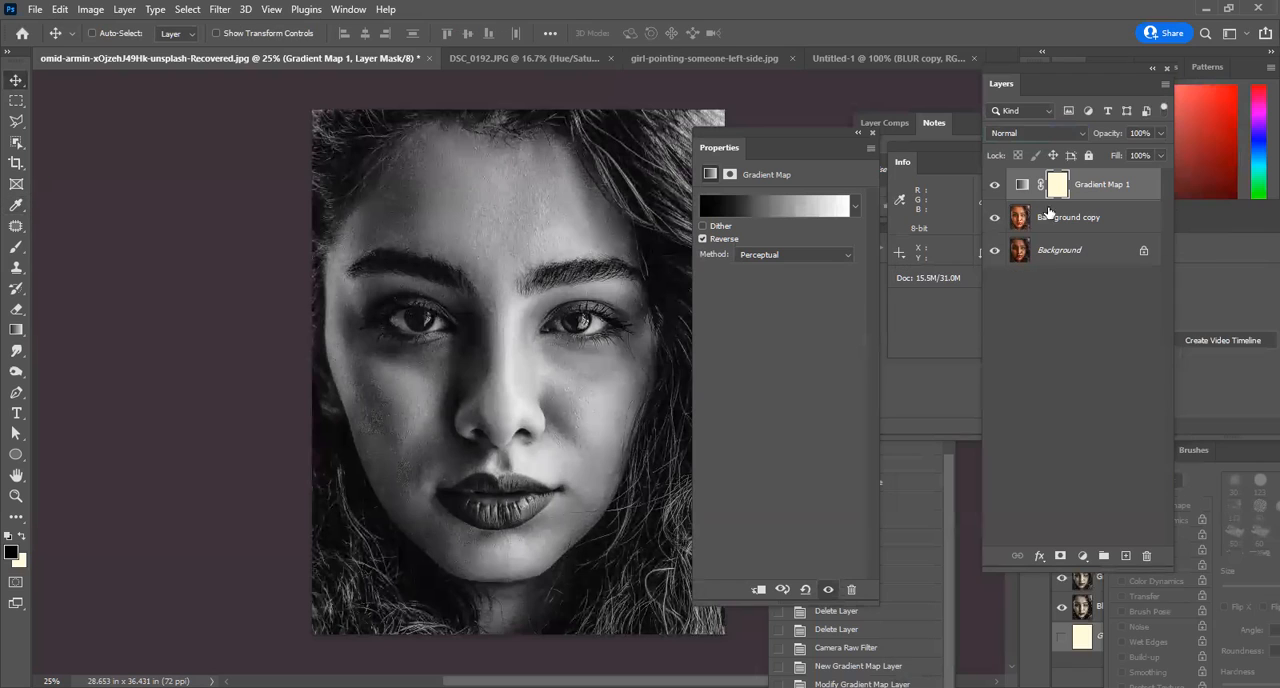
Reset the Gradient tool and try black-to-cream linear gradients across the face on the Gradient Map layer mask.
left_click(1058, 187)
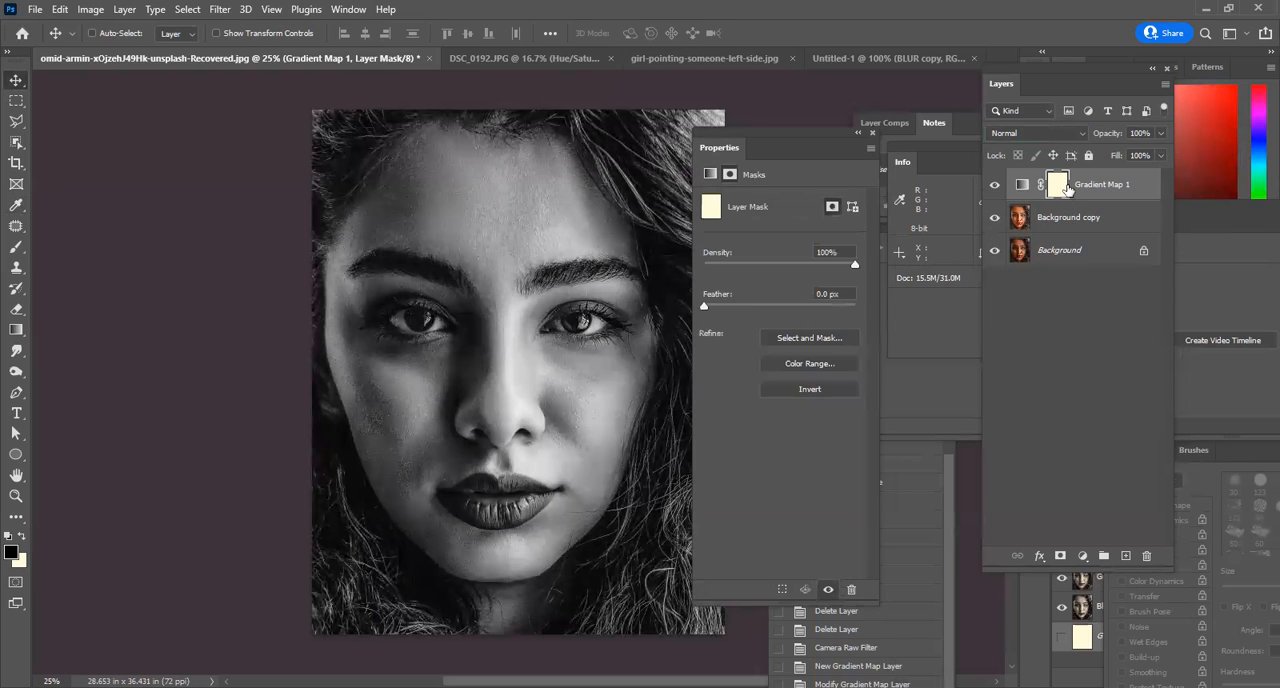
left_click(16, 330)
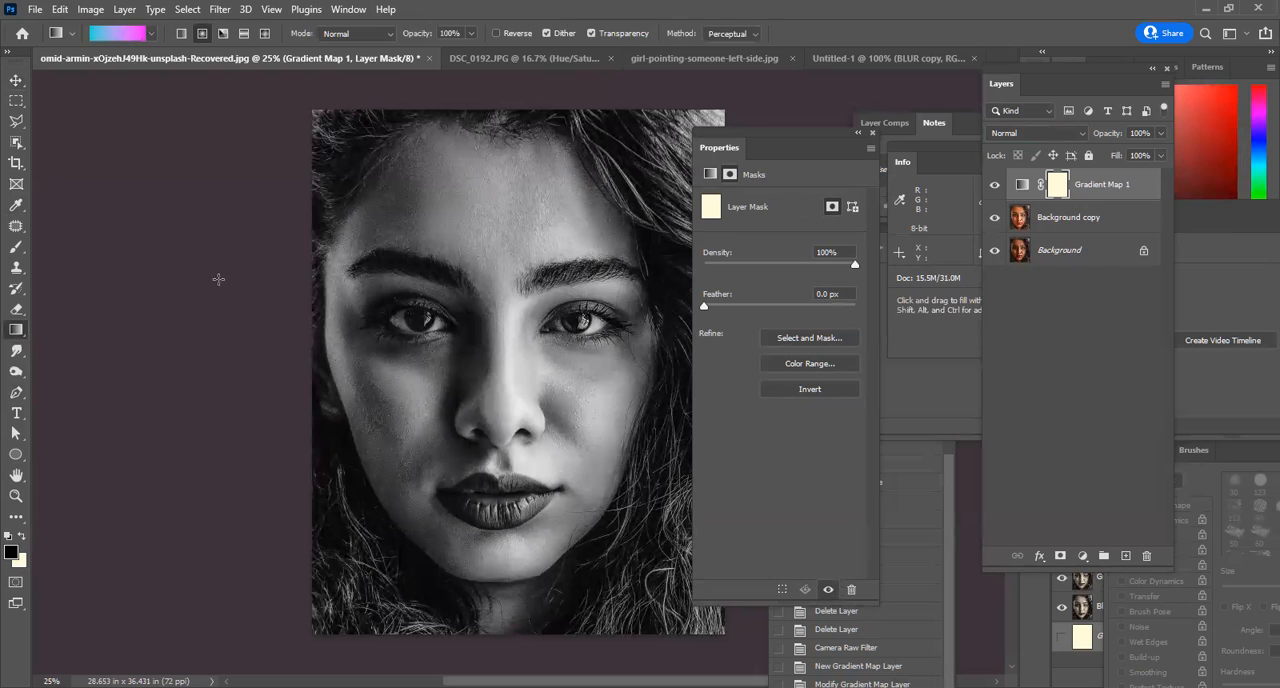
right_click(55, 33)
left_click(97, 42)
left_click_drag(490, 350, 607, 473)
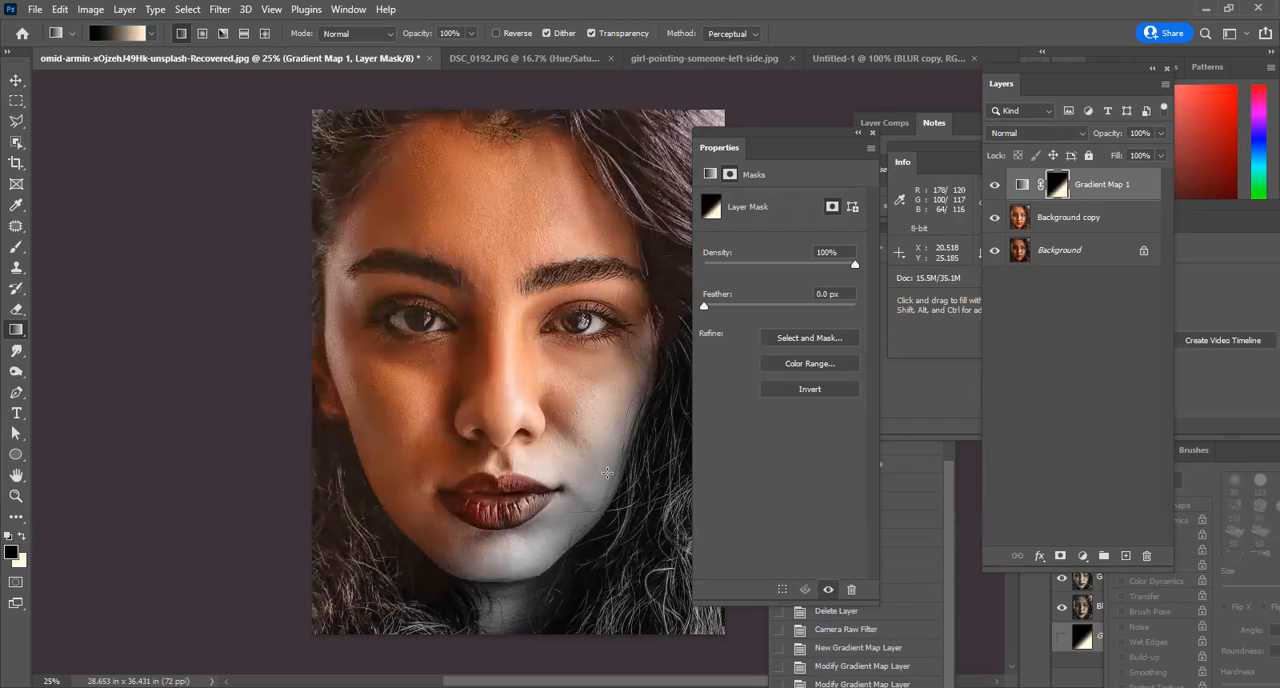
left_click_drag(494, 338, 420, 236)
Try radial gradients from the face's centre on the Gradient Map mask, and refill the mask with the cream colour.
left_click(201, 34)
left_click_drag(530, 335, 563, 430)
left_click_drag(498, 307, 592, 425)
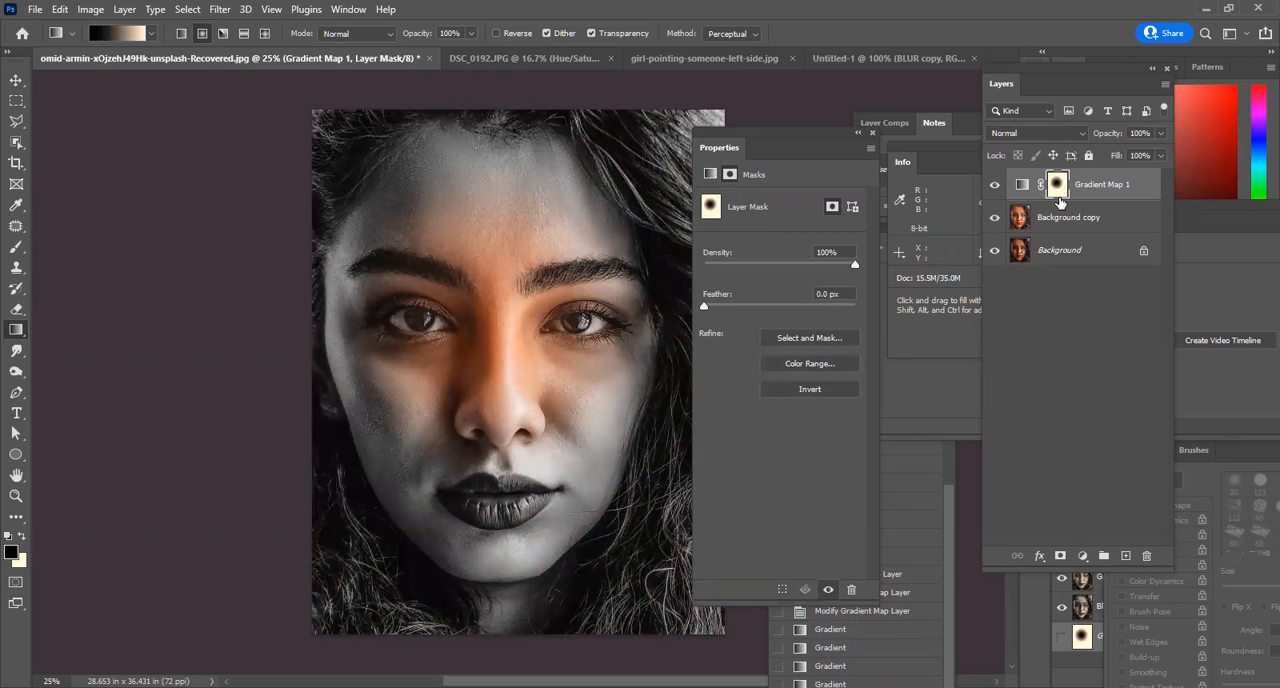
key("x")
key("alt+BackSpace")
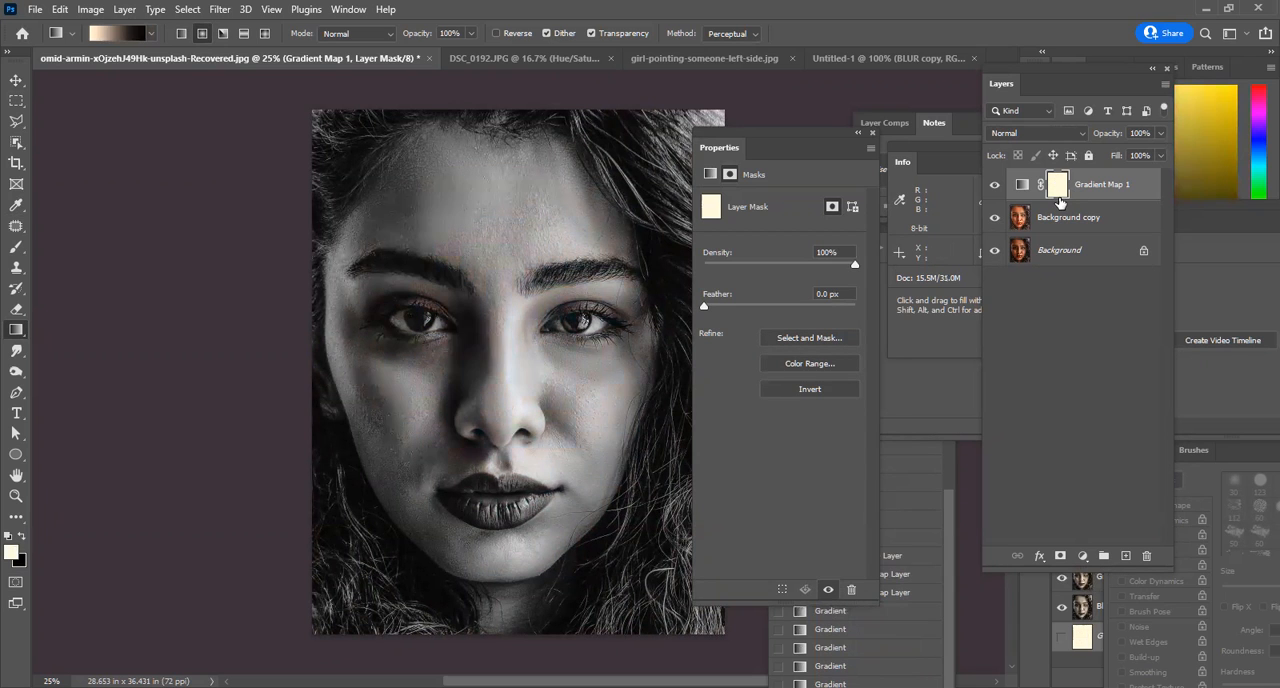
Prepare a 200-pixel Brush with black as the foreground colour for painting the Gradient Map mask around the eyes.
left_click(511, 311)
left_click(511, 311)
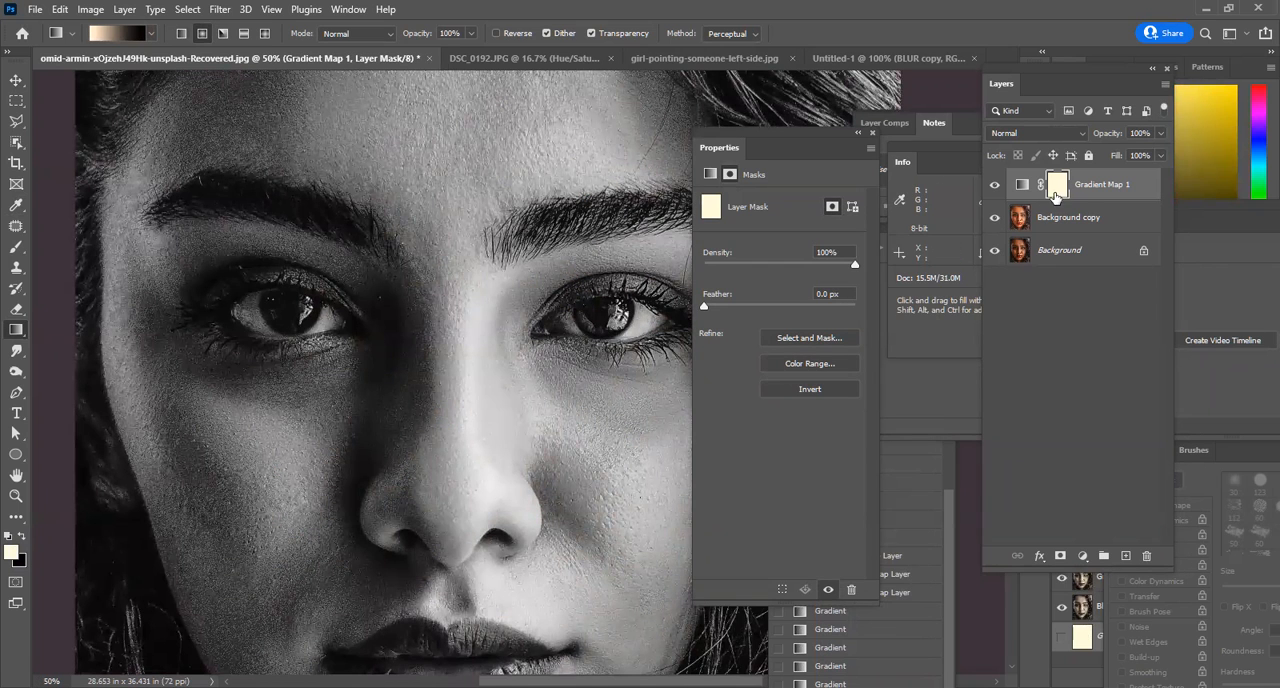
left_click(16, 246)
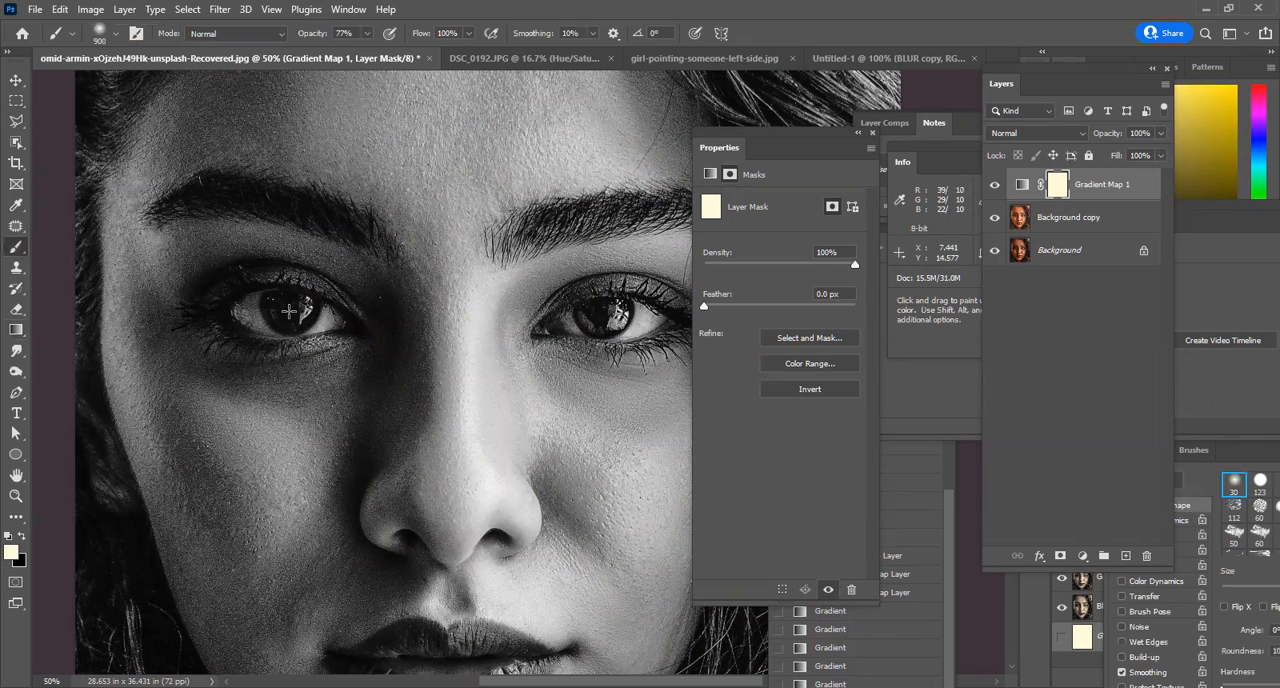
key("bracketleft")
key("bracketleft")
key("bracketleft")
key("bracketleft")
key("bracketleft")
key("bracketleft")
key("bracketleft")
key("bracketleft")
key("bracketleft")
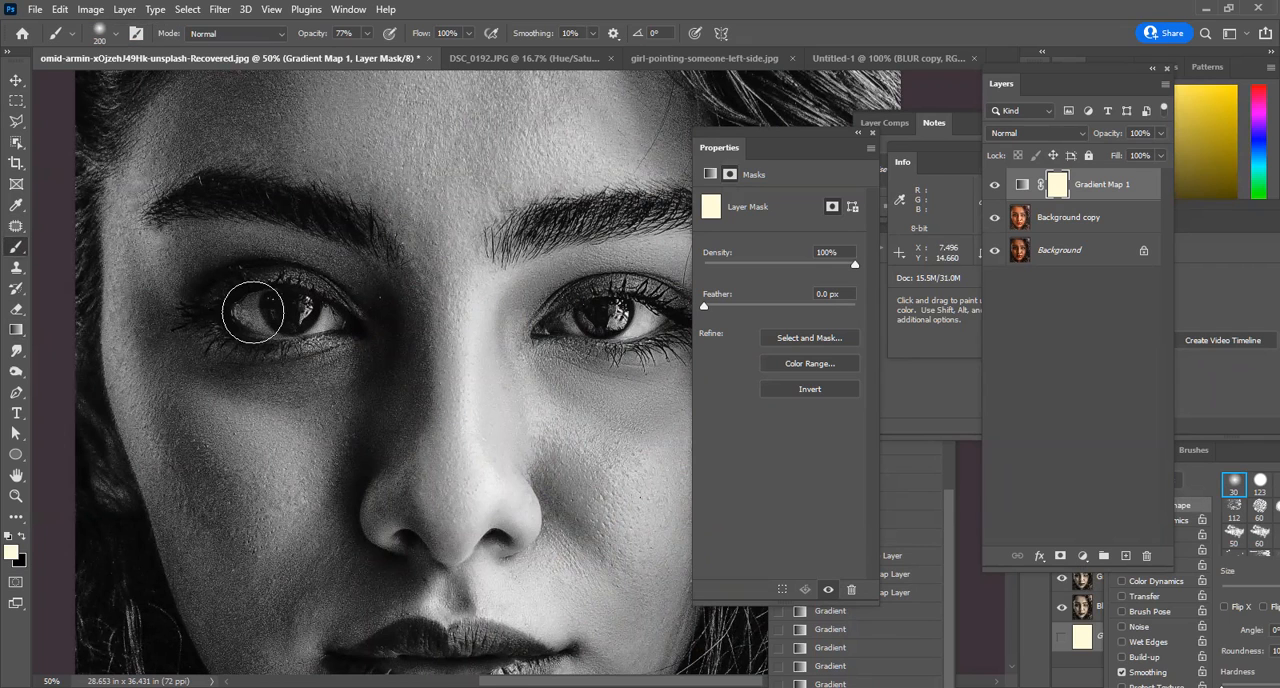
key("x")
Try painting over the eye on the mask at 77% brush opacity and undo the strokes.
mouse_move(300, 314)
left_mouse_down()
mouse_move(269, 306)
mouse_move(340, 322)
mouse_move(238, 333)
mouse_move(216, 300)
mouse_move(302, 282)
mouse_move(345, 305)
left_mouse_up()
key("ctrl+z")
key("ctrl+z")
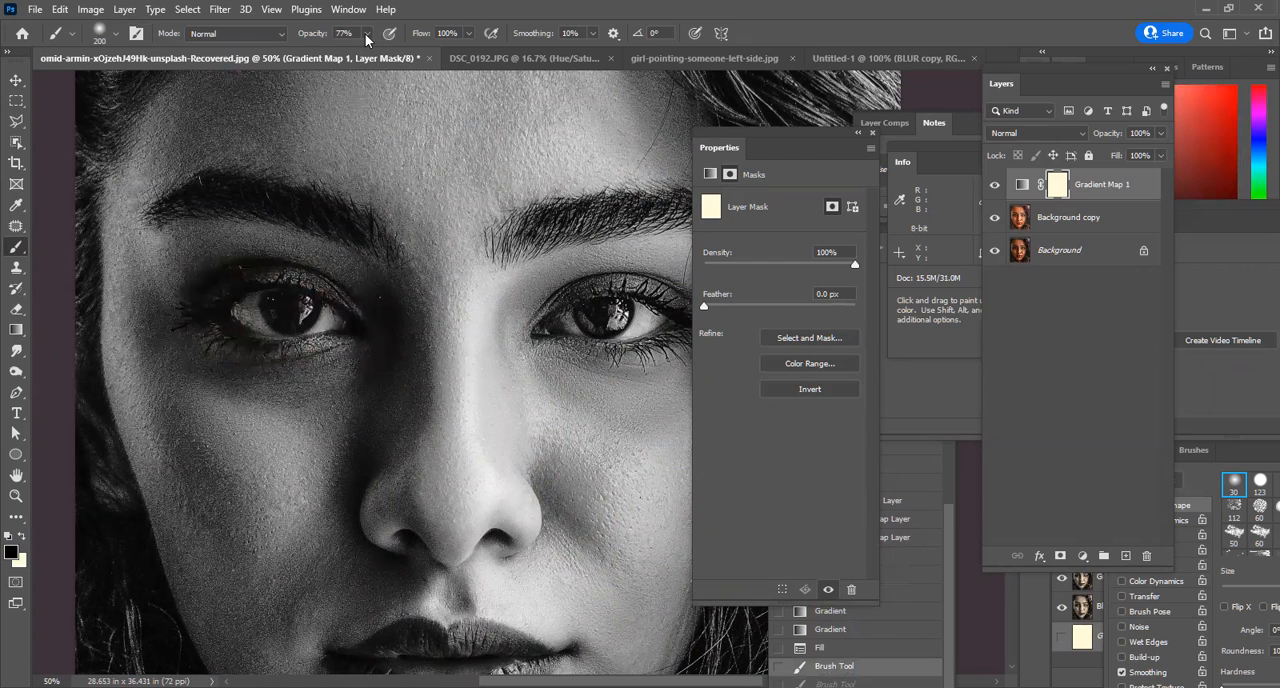
Set the brush opacity to 18% and paint black on the Gradient Map mask around both eyes.
left_click_drag(367, 33, 335, 58)
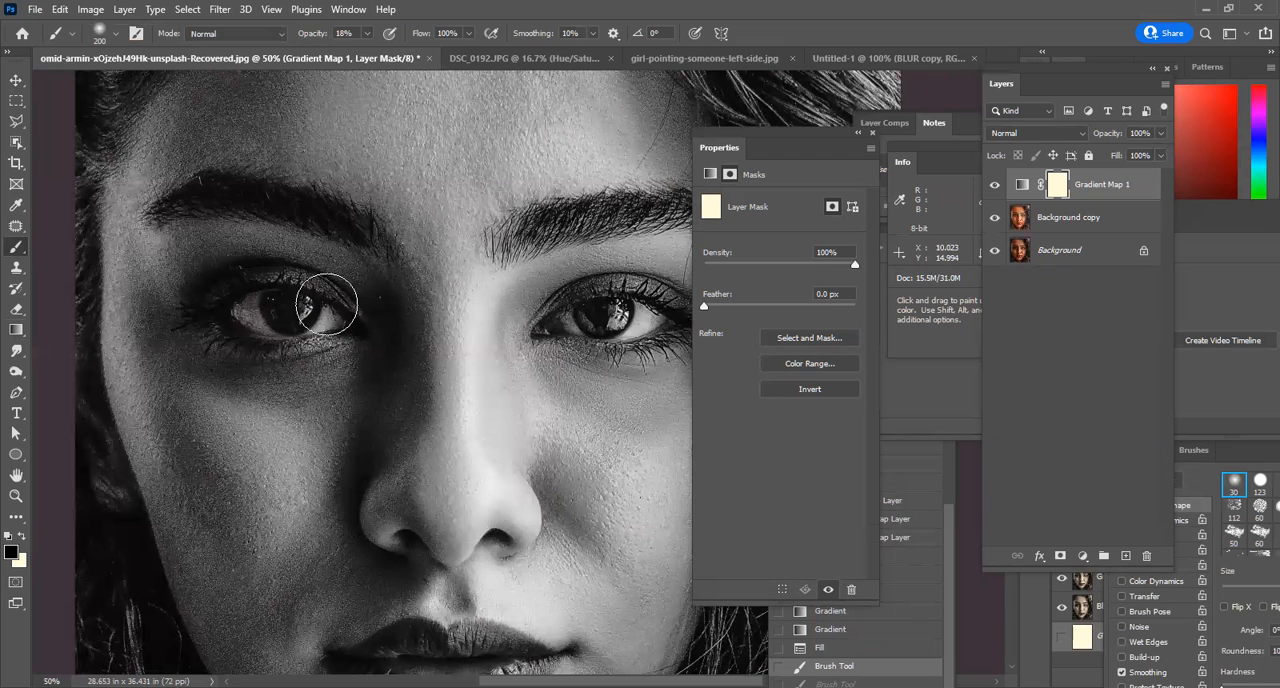
mouse_move(352, 315)
left_mouse_down()
mouse_move(224, 305)
mouse_move(229, 327)
mouse_move(343, 342)
mouse_move(232, 336)
mouse_move(224, 287)
mouse_move(342, 313)
mouse_move(400, 345)
left_mouse_up()
mouse_move(587, 326)
left_mouse_down()
mouse_move(703, 317)
mouse_move(562, 342)
mouse_move(630, 351)
mouse_move(626, 367)
mouse_move(532, 351)
mouse_move(669, 377)
mouse_move(541, 322)
mouse_move(660, 299)
mouse_move(538, 314)
mouse_move(693, 310)
mouse_move(596, 330)
left_mouse_up()
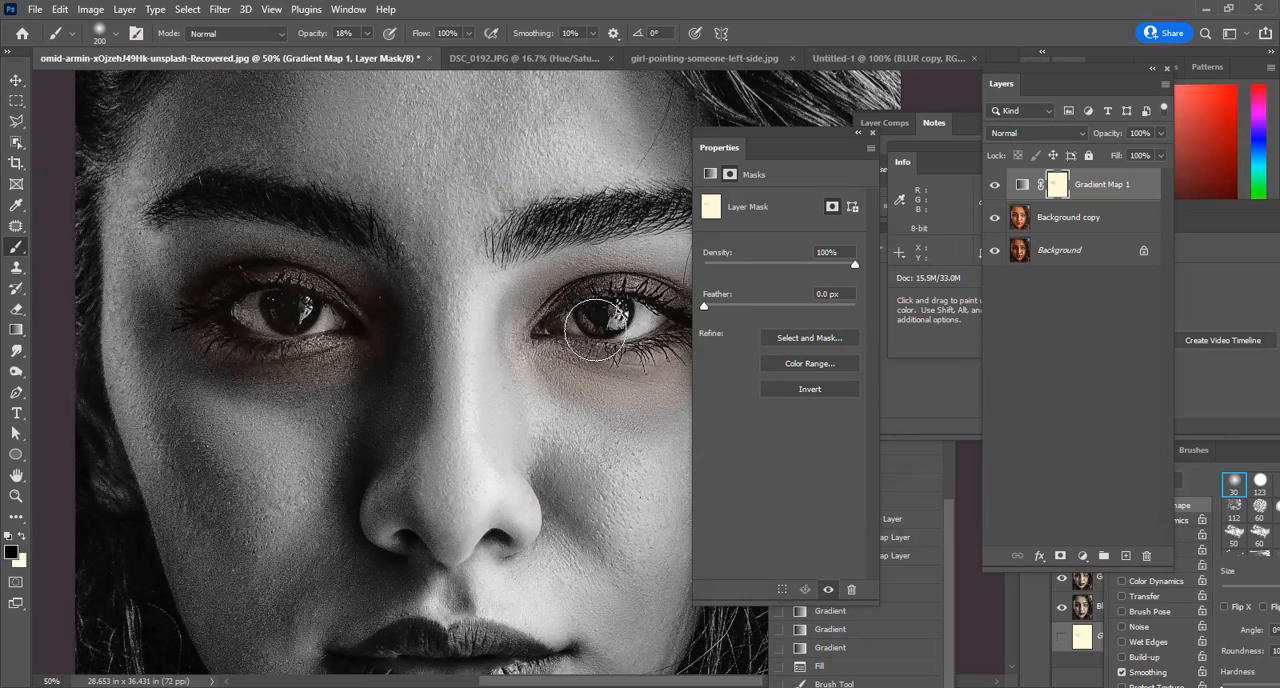
Enlarge the brush to 700 pixels and paint the mask over the nose, forehead and cheeks to bring back faint skin colour.
key("]")
key("]")
key("]")
key("]")
key("]")
key("]")
mouse_move(436, 176)
left_mouse_down()
mouse_move(435, 521)
mouse_move(368, 572)
mouse_move(218, 445)
mouse_move(137, 187)
mouse_move(490, 504)
left_mouse_up()
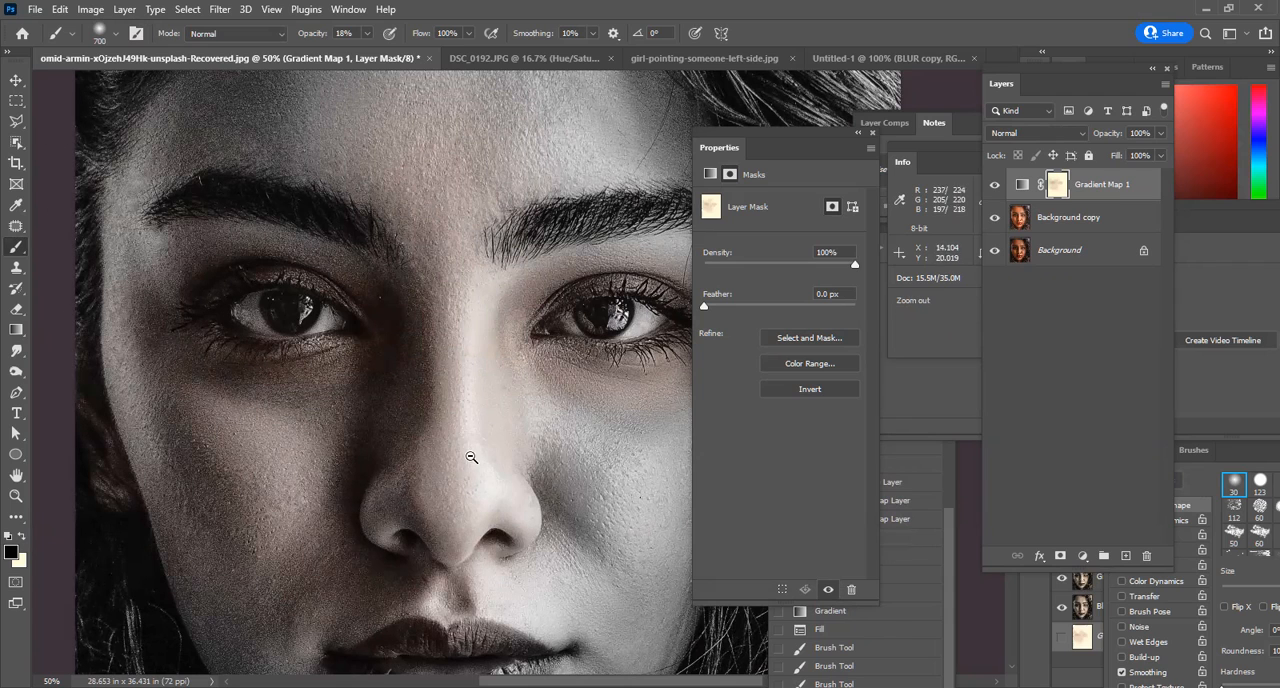
scroll(471, 457, "down", 1)
mouse_move(325, 191)
left_mouse_down()
mouse_move(275, 430)
mouse_move(470, 570)
mouse_move(514, 525)
mouse_move(545, 612)
mouse_move(616, 204)
mouse_move(306, 147)
mouse_move(635, 340)
mouse_move(414, 409)
mouse_move(262, 394)
left_mouse_up()
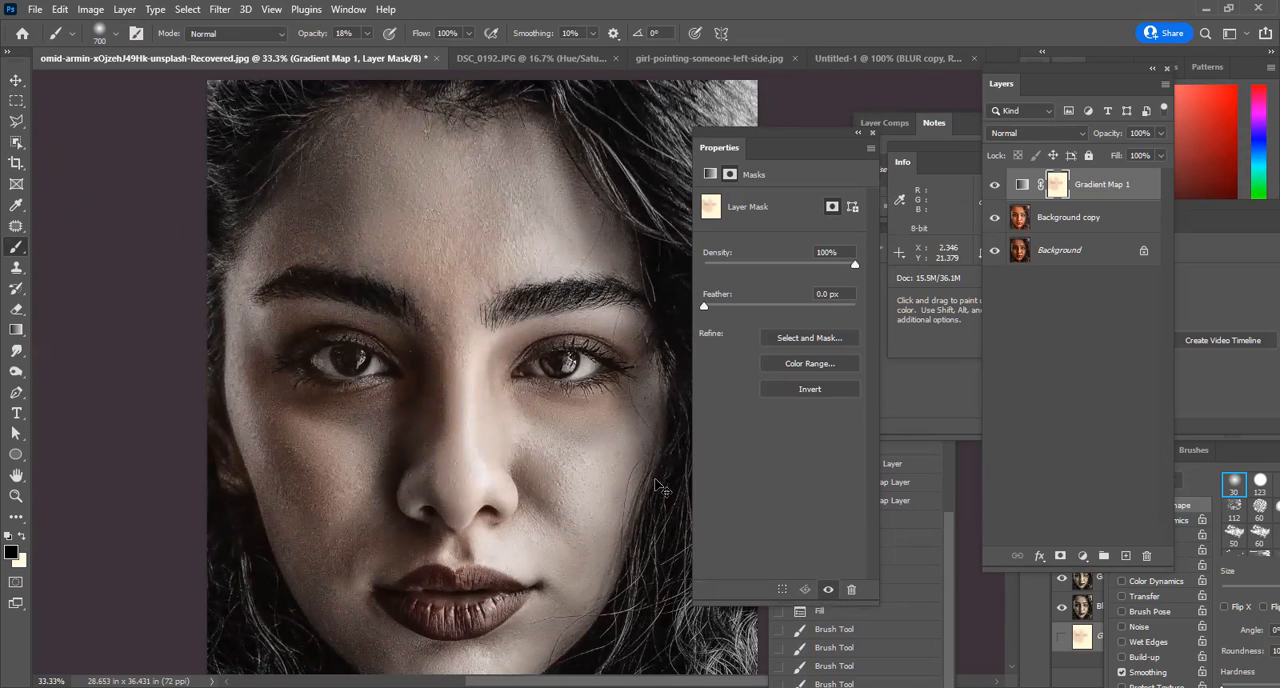
left_click(660, 355, "alt")
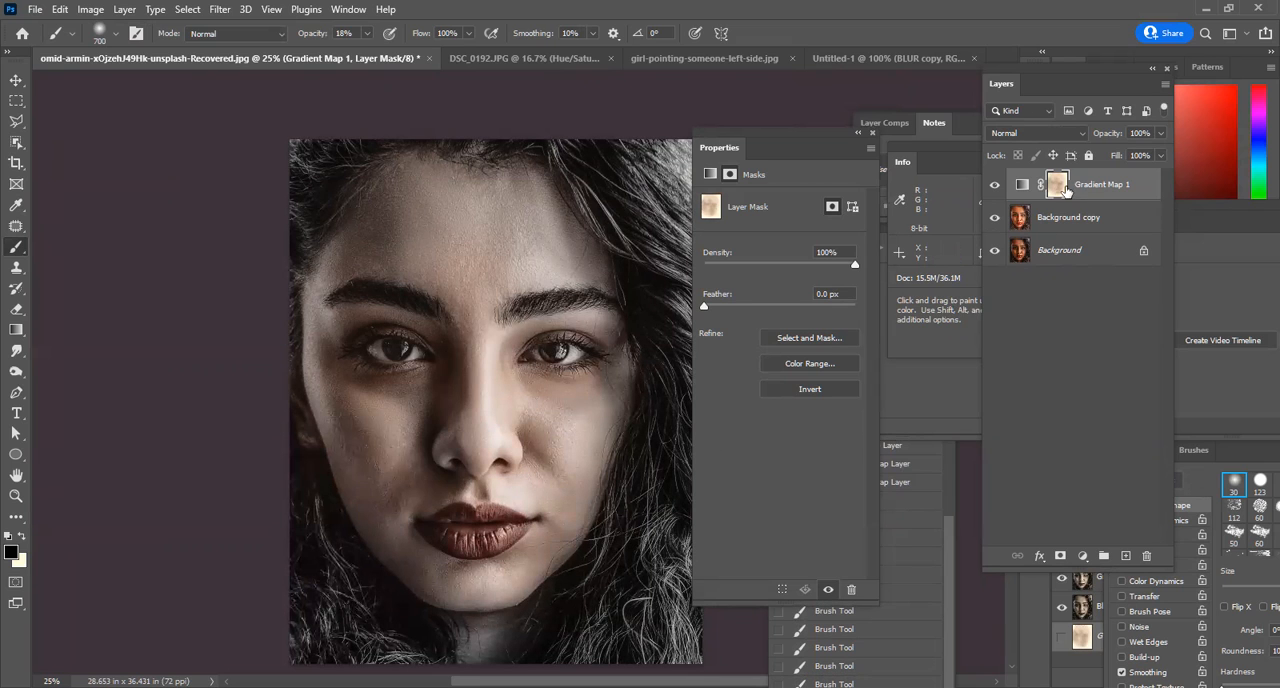
Toggle the Gradient Map layer's visibility to compare the portrait, and delete that adjustment layer.
left_click(994, 184)
left_click(994, 184)
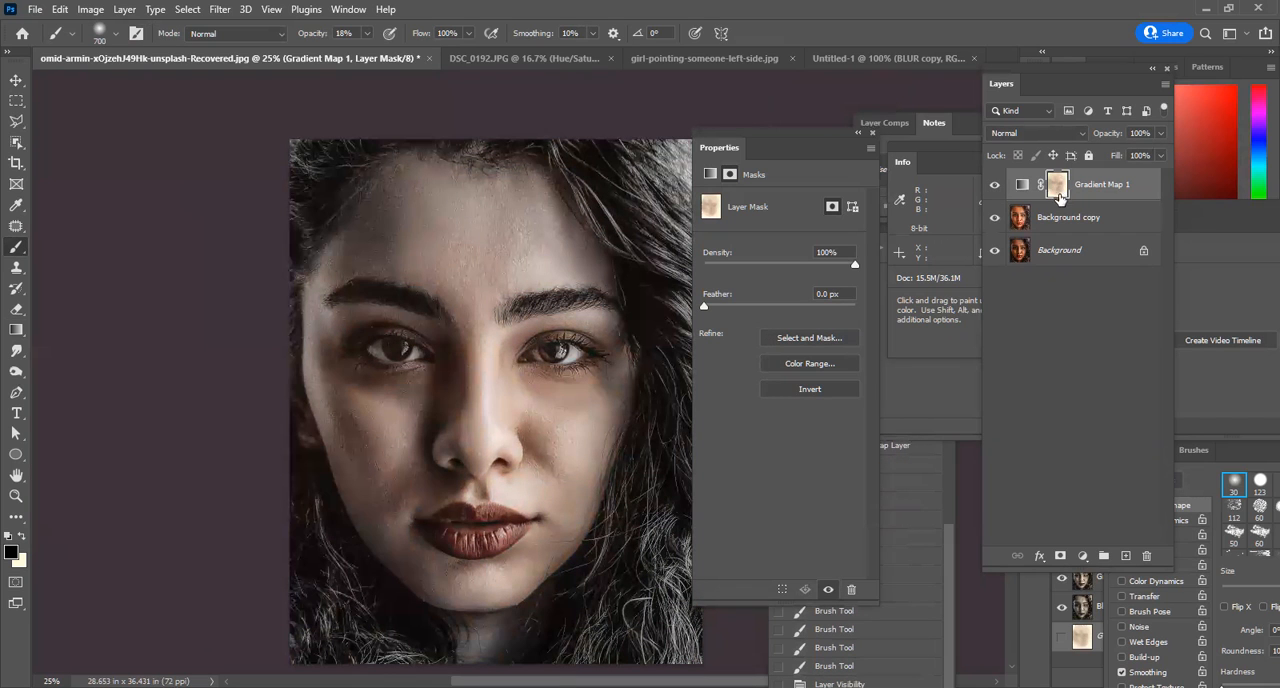
left_click_drag(1017, 184, 1145, 555)
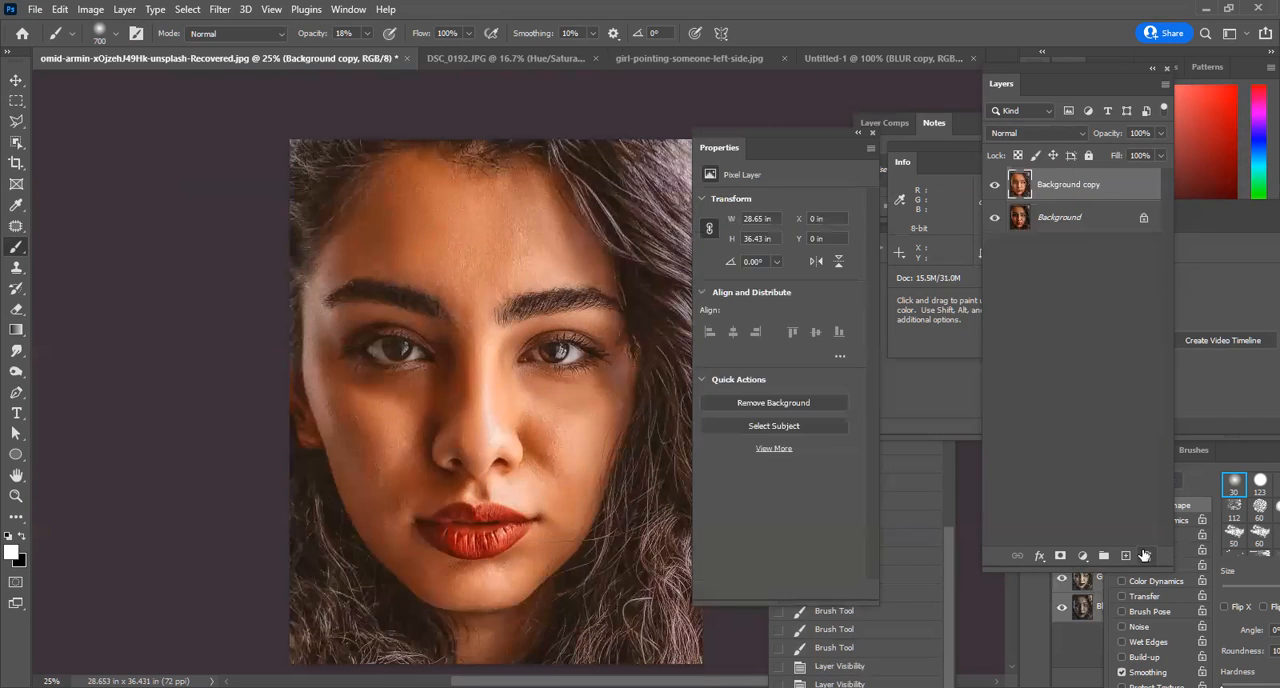
left_click(90, 9)
mouse_move(126, 51)
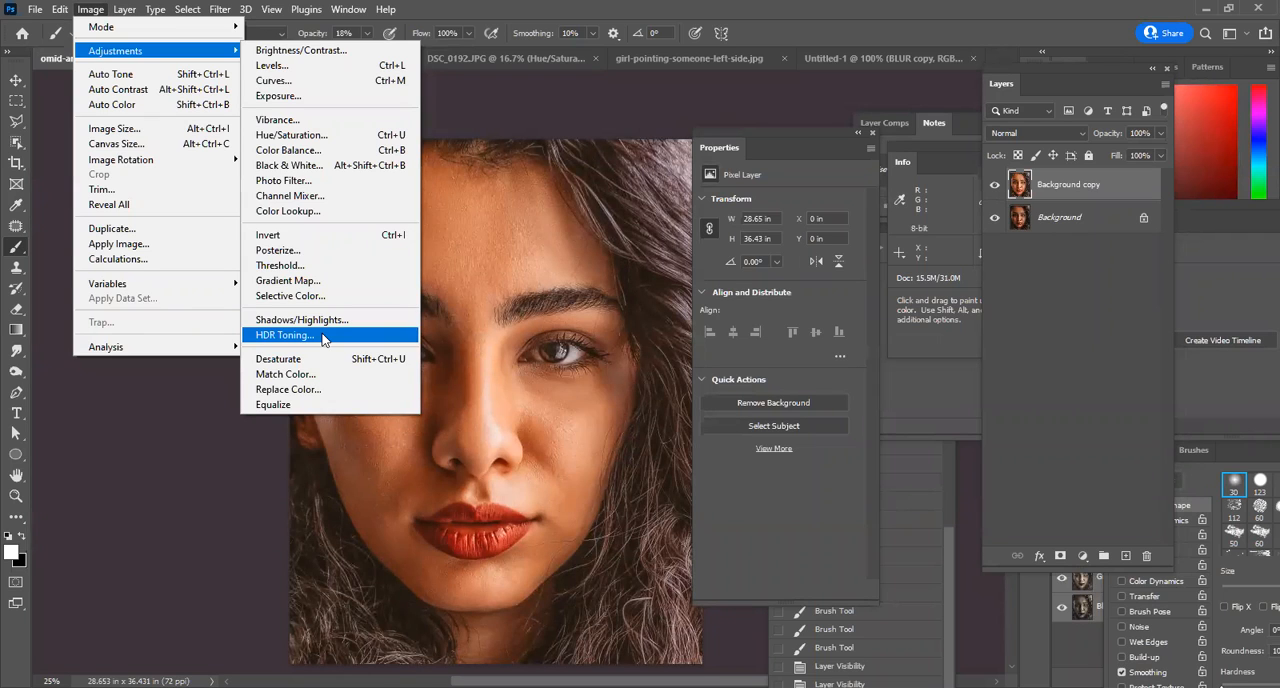
left_click(711, 6)
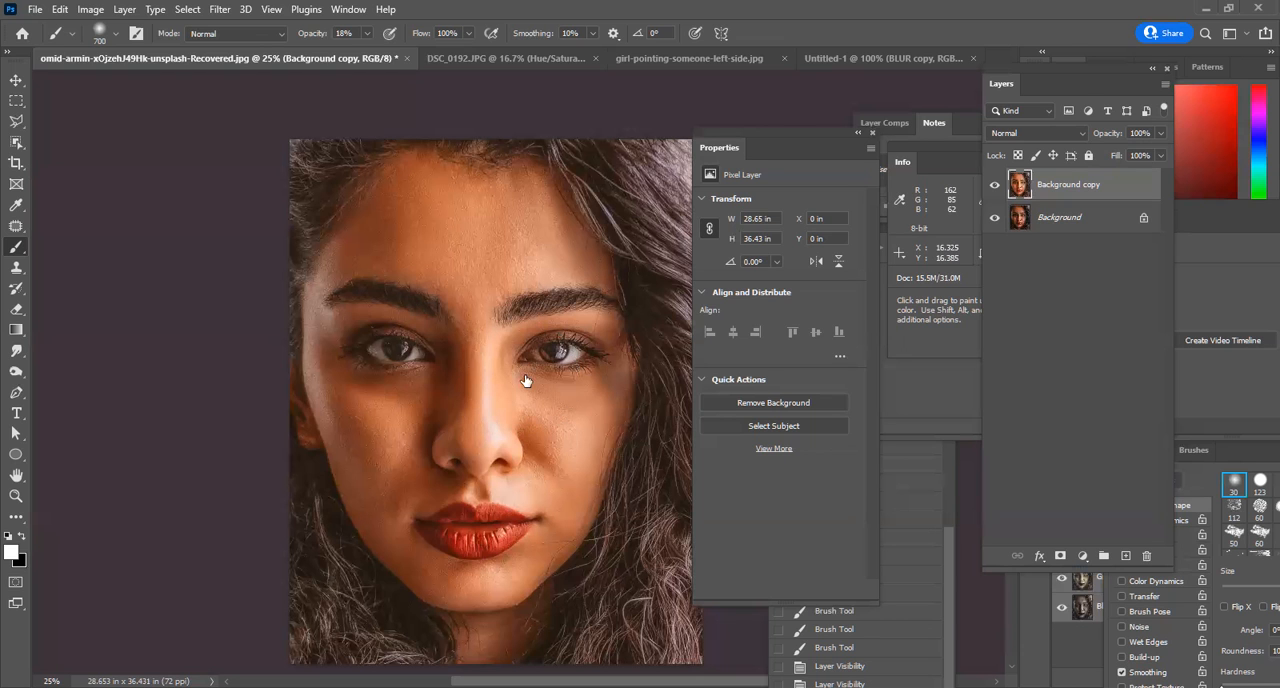
Create a new document at the clipboard image's size and paste the copied wallpaper of armed soldiers into it.
key("ctrl+n")
key("Return")
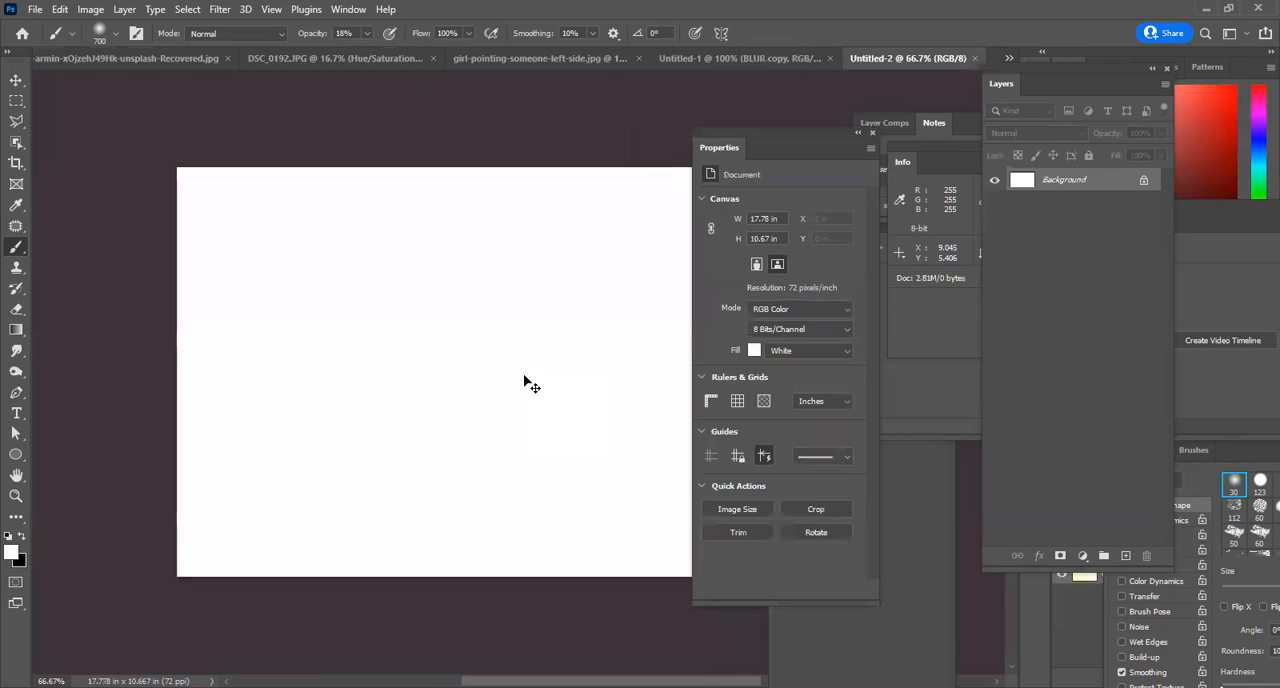
key("ctrl+v")
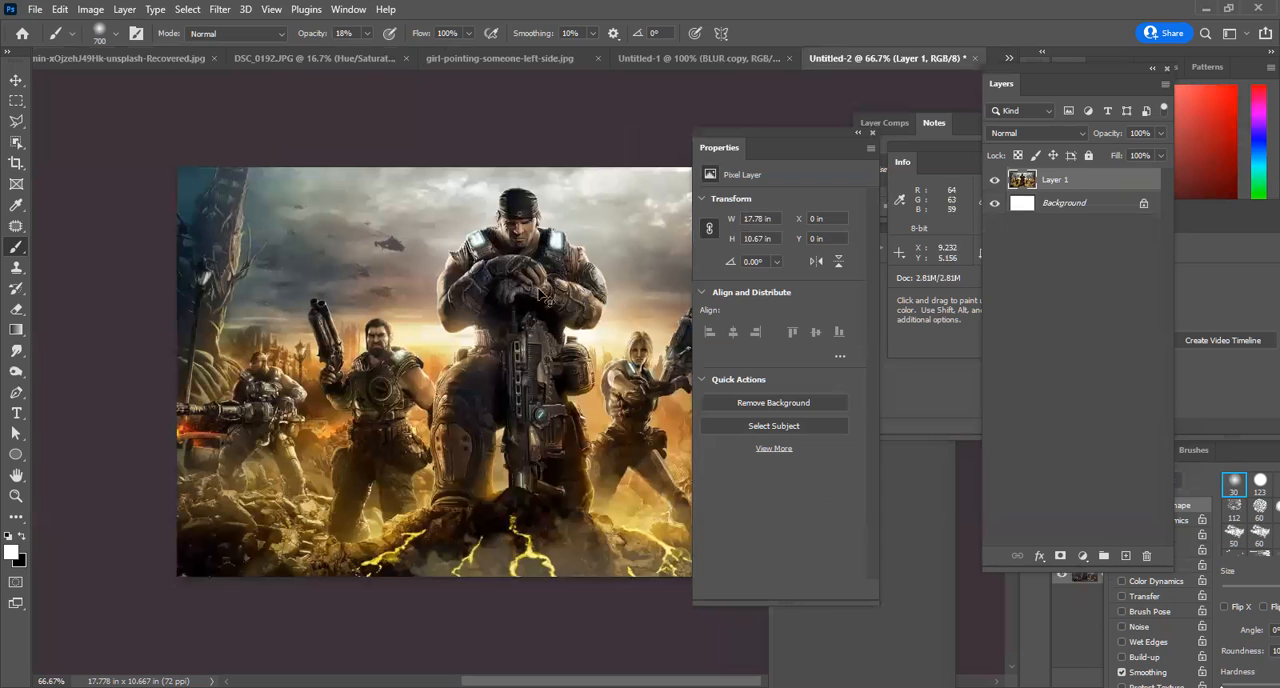
Duplicate the pasted wallpaper layer.
left_click(91, 10)
left_click(1043, 222)
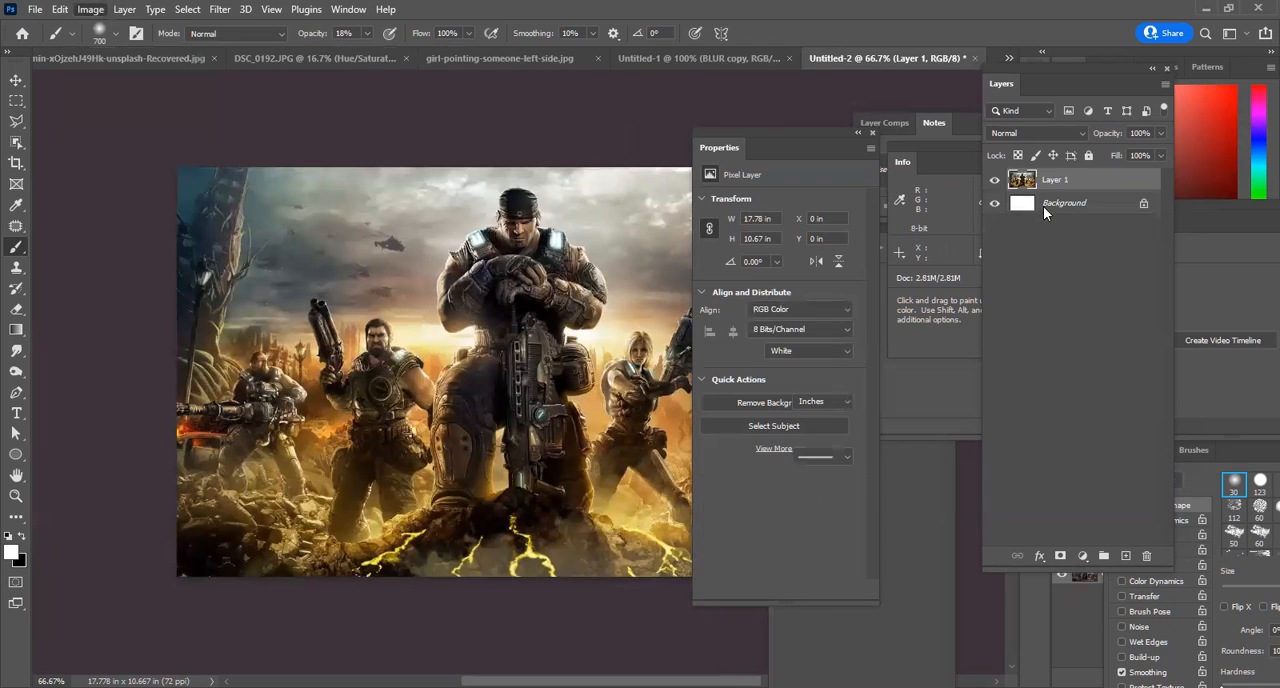
left_click(1070, 182)
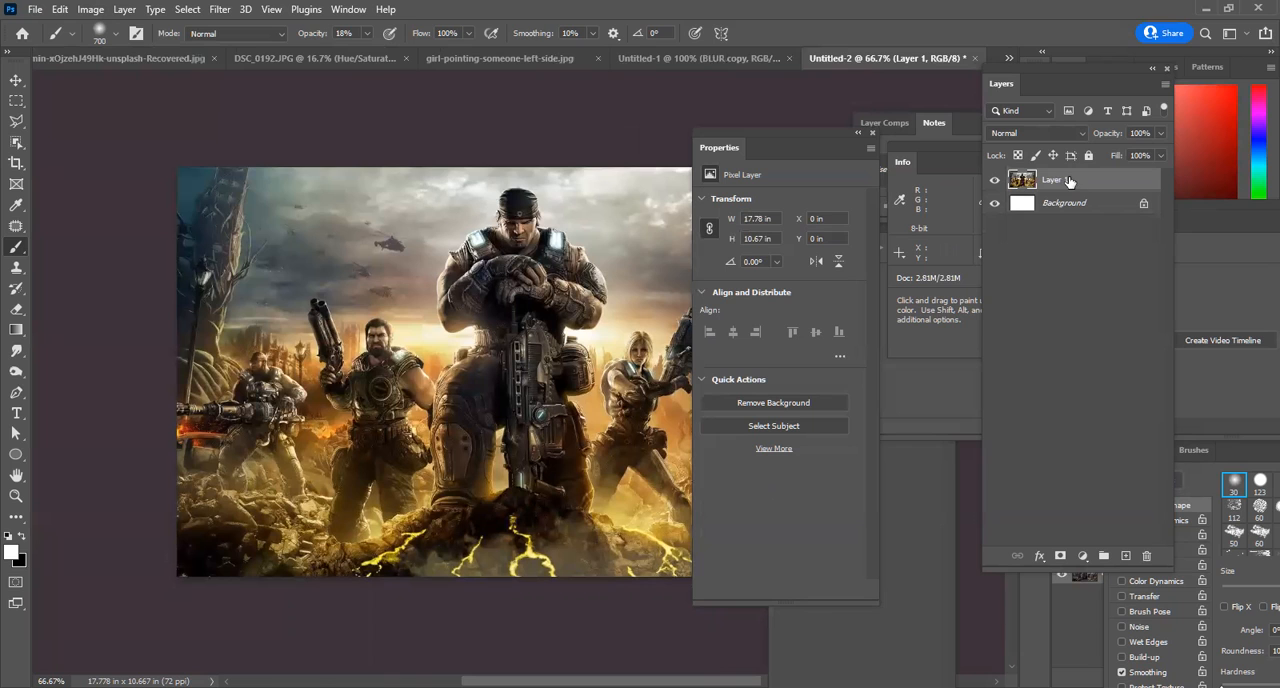
left_click_drag(1143, 556, 1126, 556)
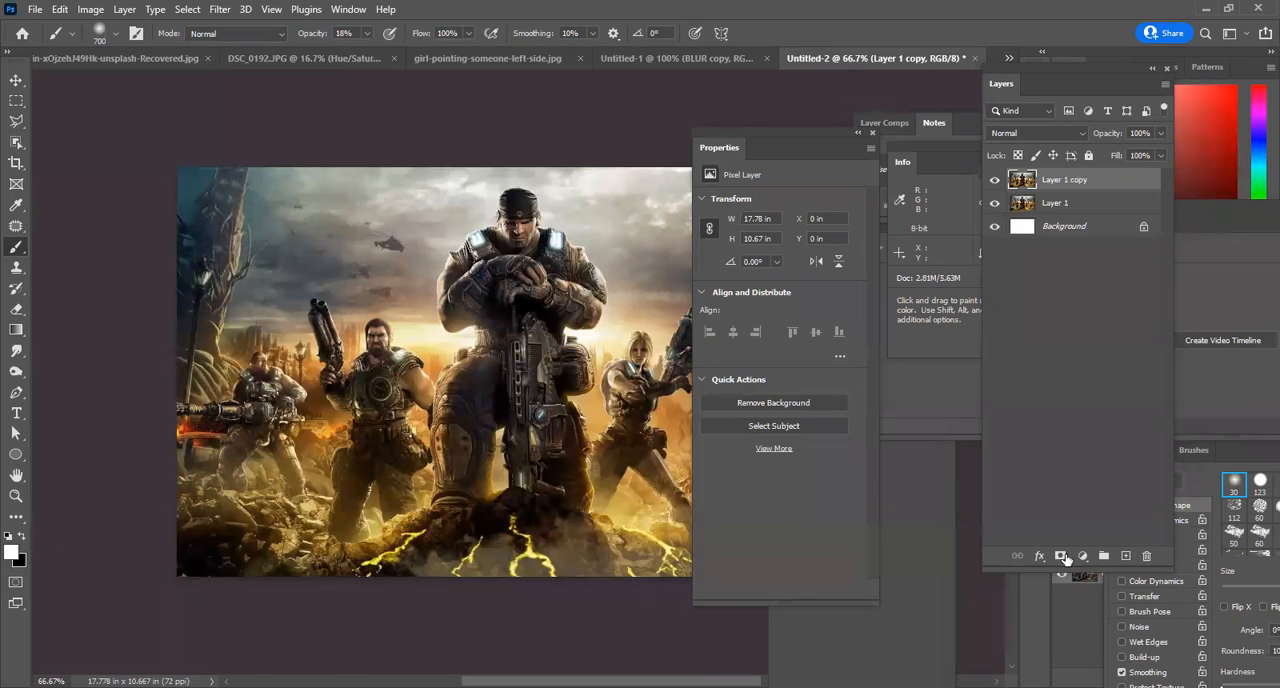
left_click(1085, 558)
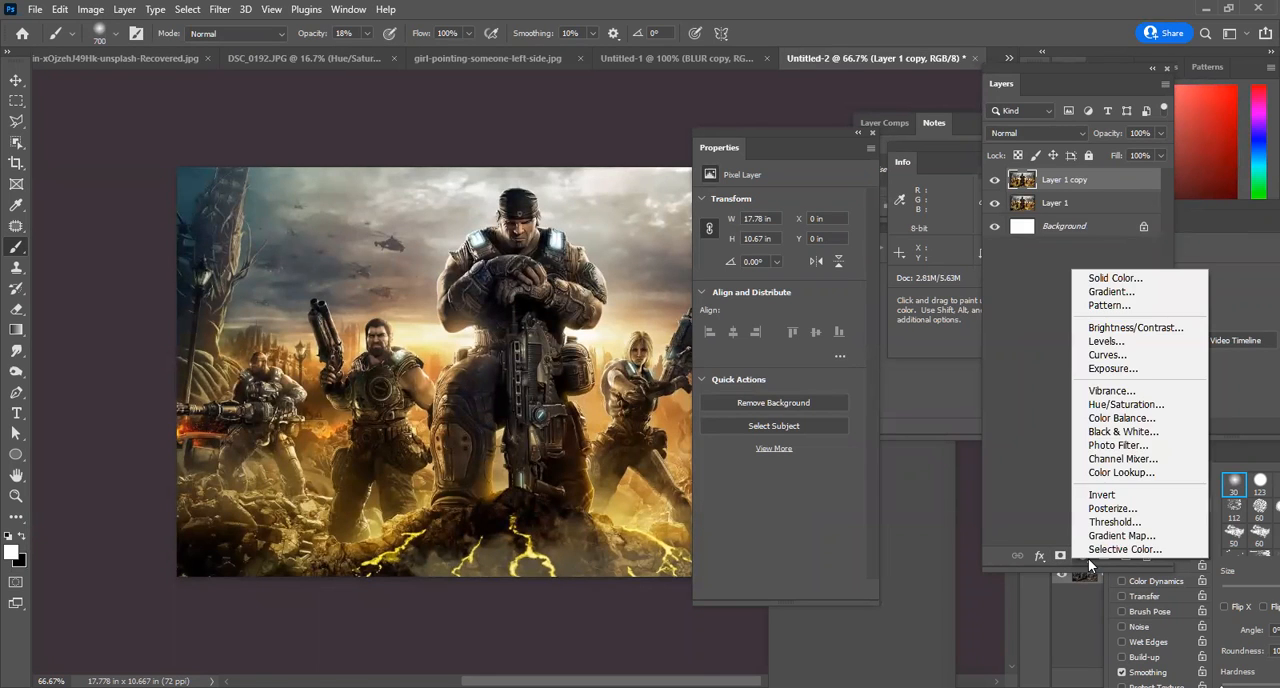
left_click(1046, 476)
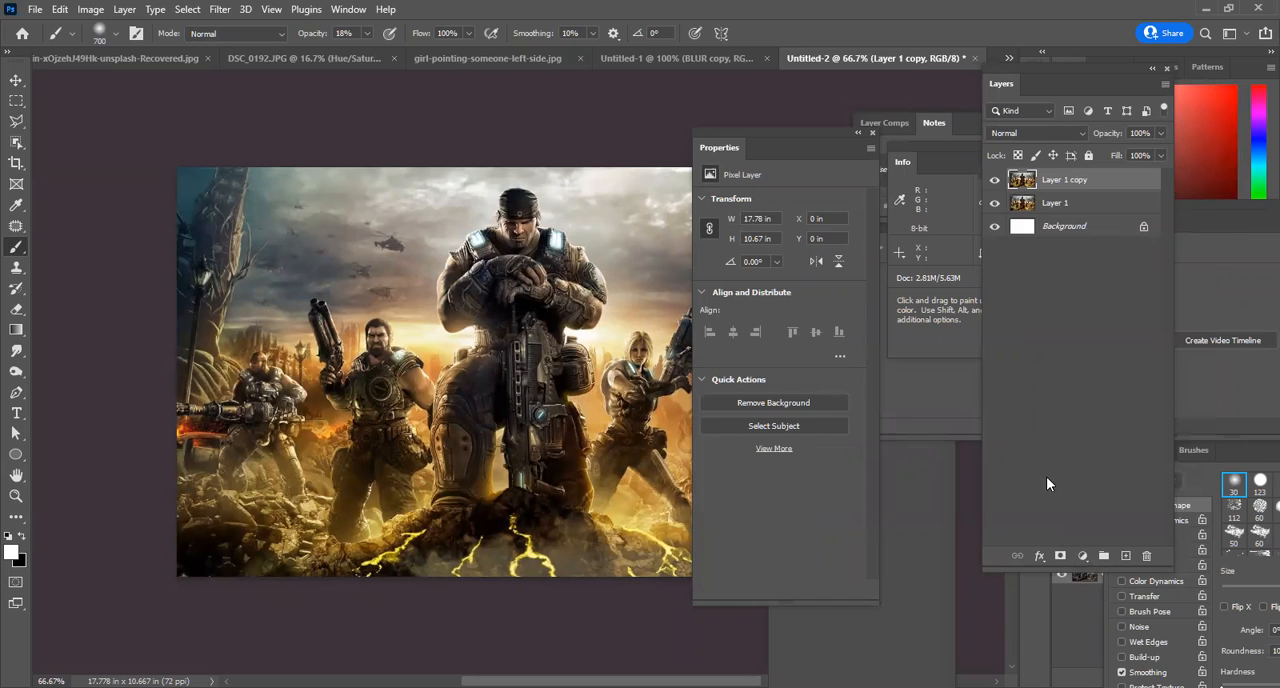
Start the HDR Toning adjustment, accept flattening the document, and move the dialog off the central figure.
left_click(90, 9)
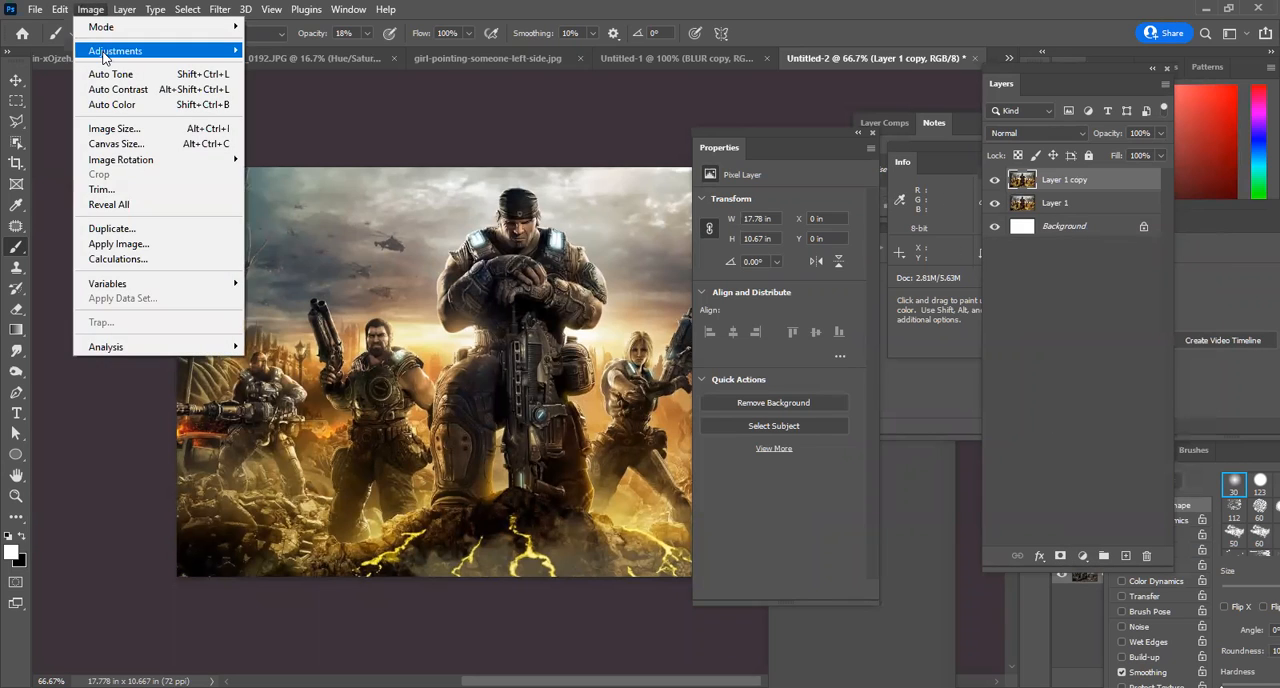
mouse_move(104, 57)
left_click(285, 335)
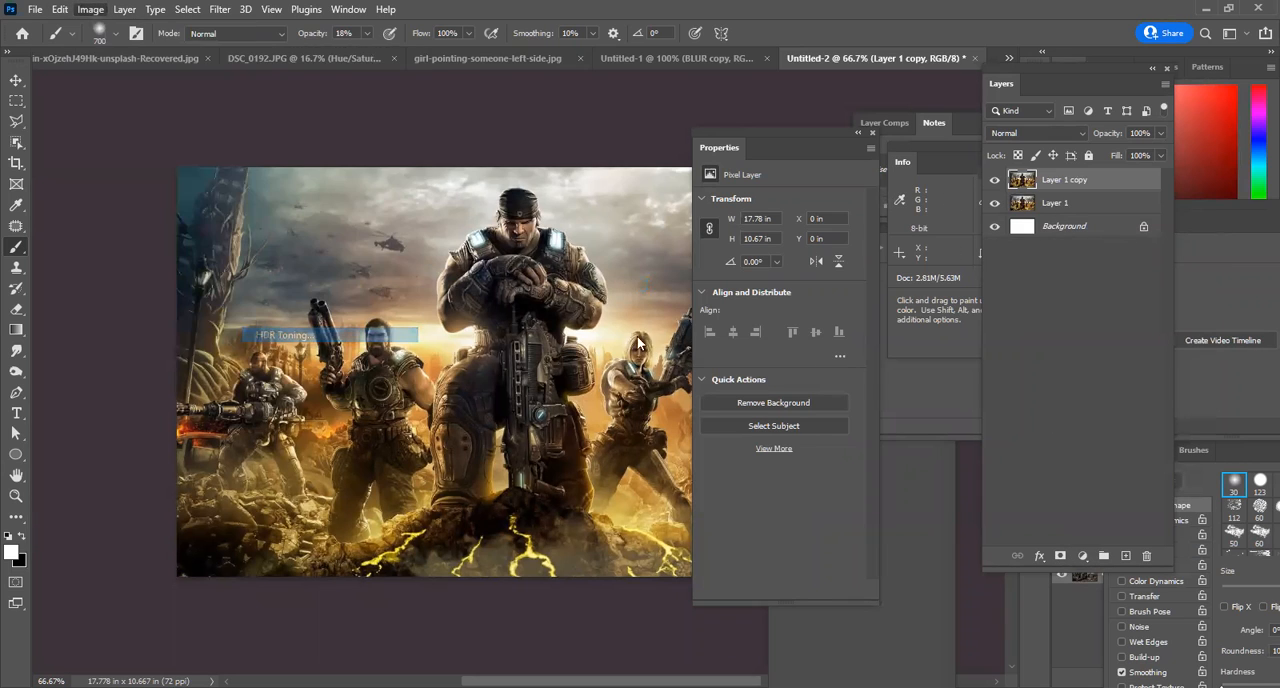
left_click(687, 411)
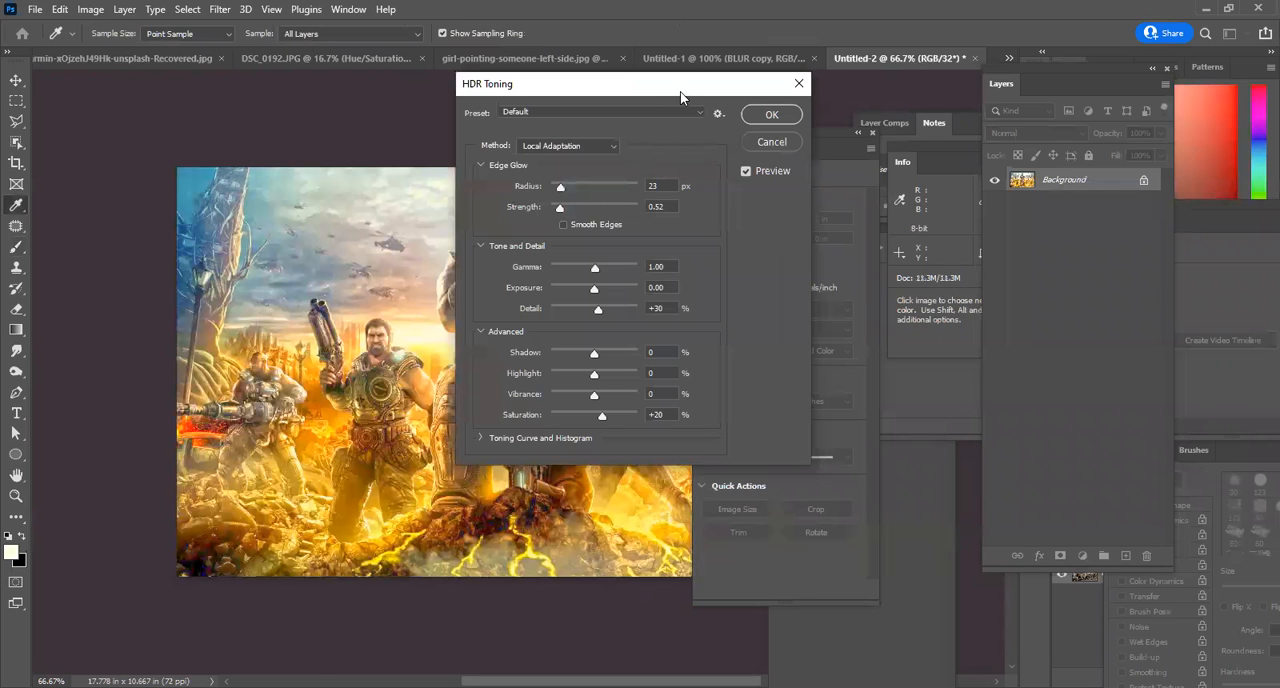
left_click_drag(677, 91, 893, 156)
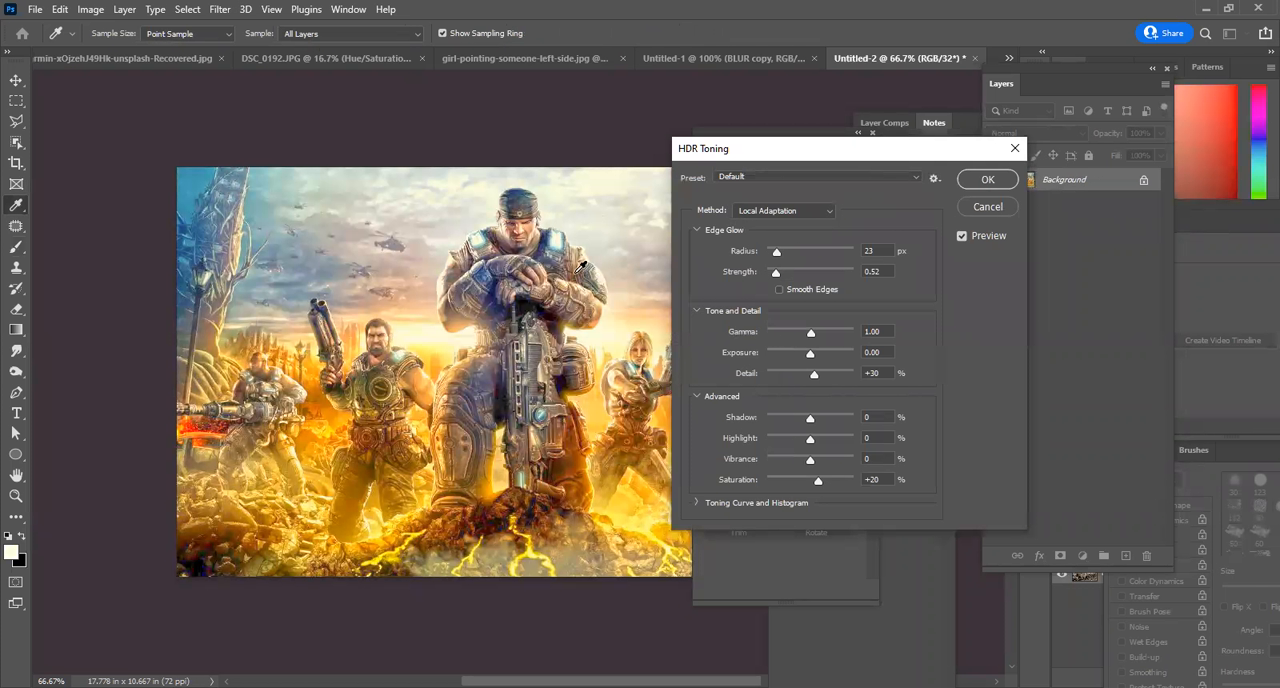
Try the City Twilight, Flat, Monochromatic High Contrast and Saturated presets in HDR Toning.
left_click(750, 178)
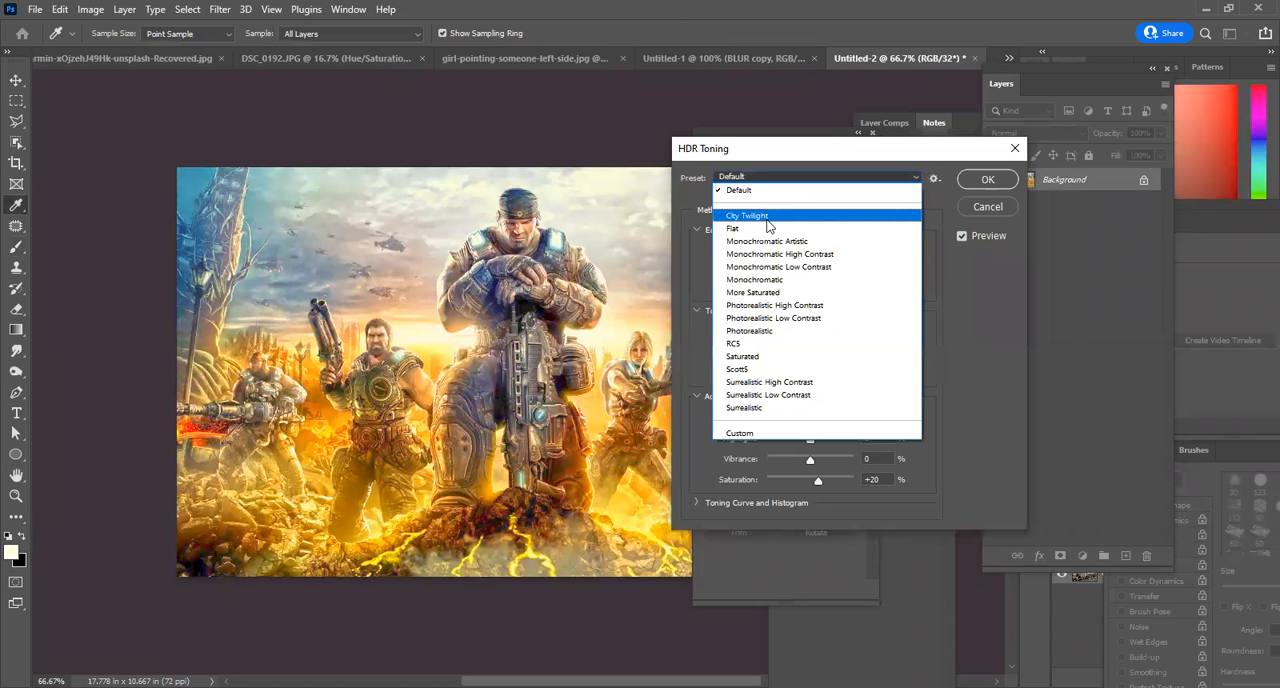
left_click(766, 214)
left_click(773, 178)
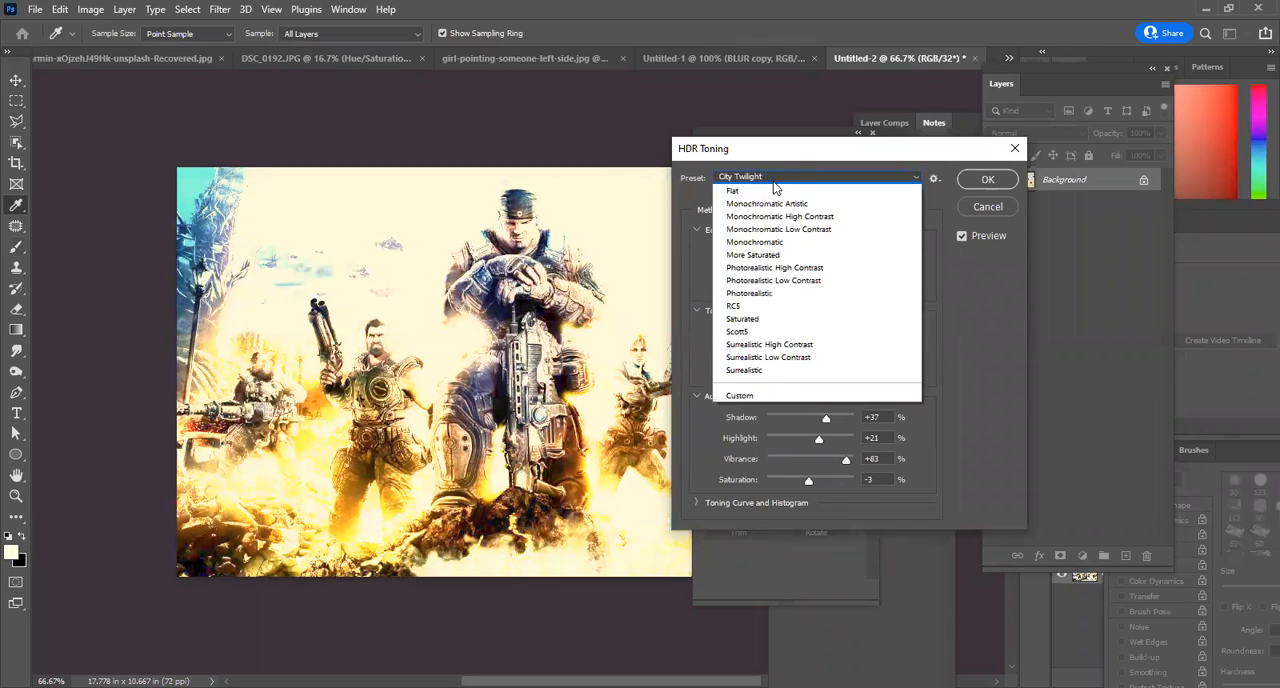
left_click(768, 225)
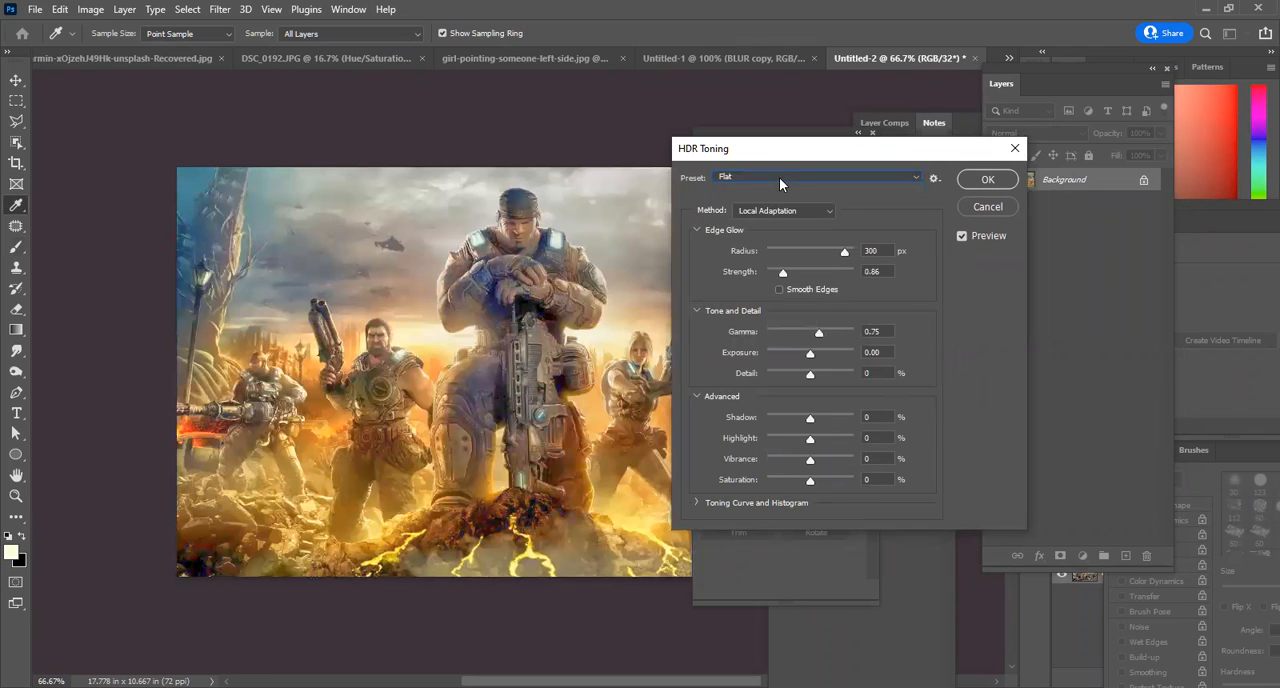
left_click(779, 177)
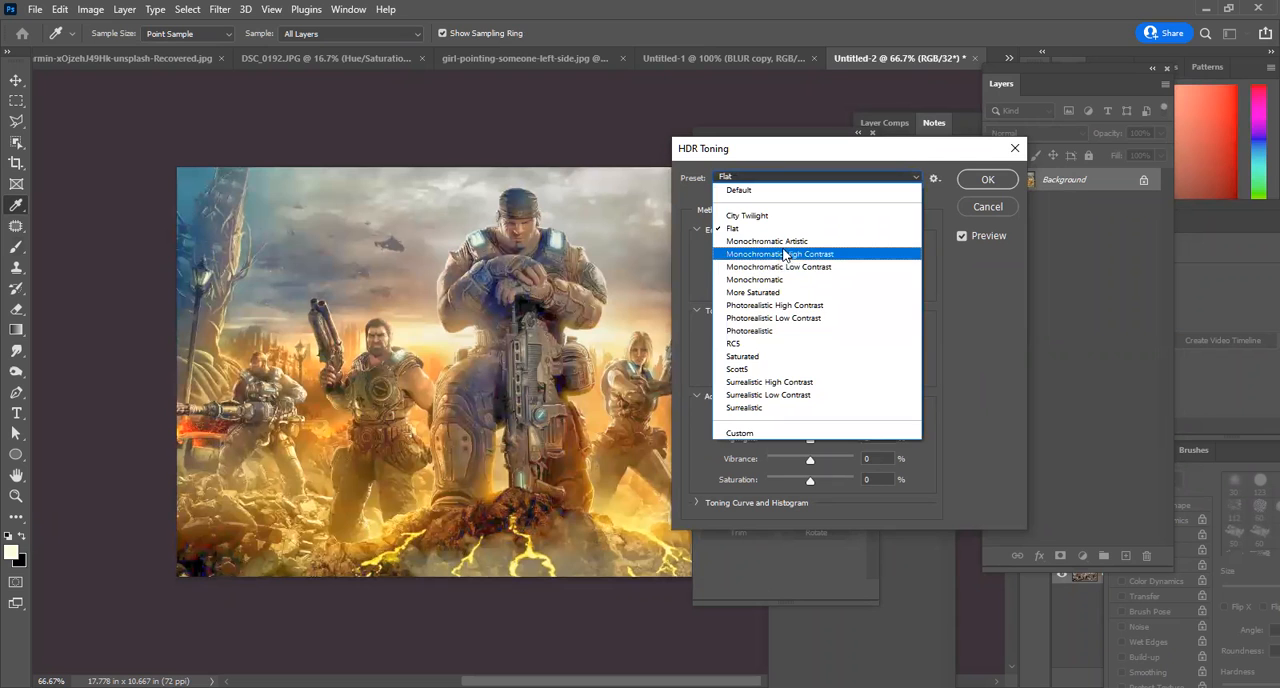
left_click(780, 255)
left_click(781, 178)
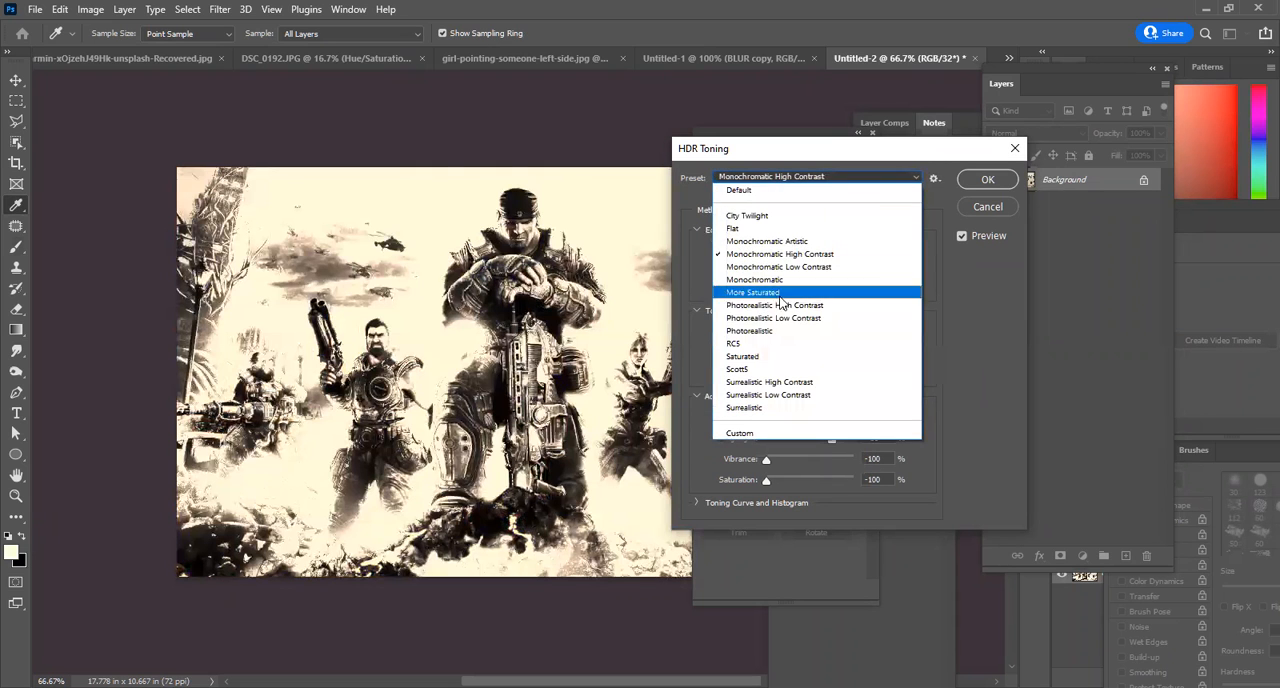
left_click(849, 172)
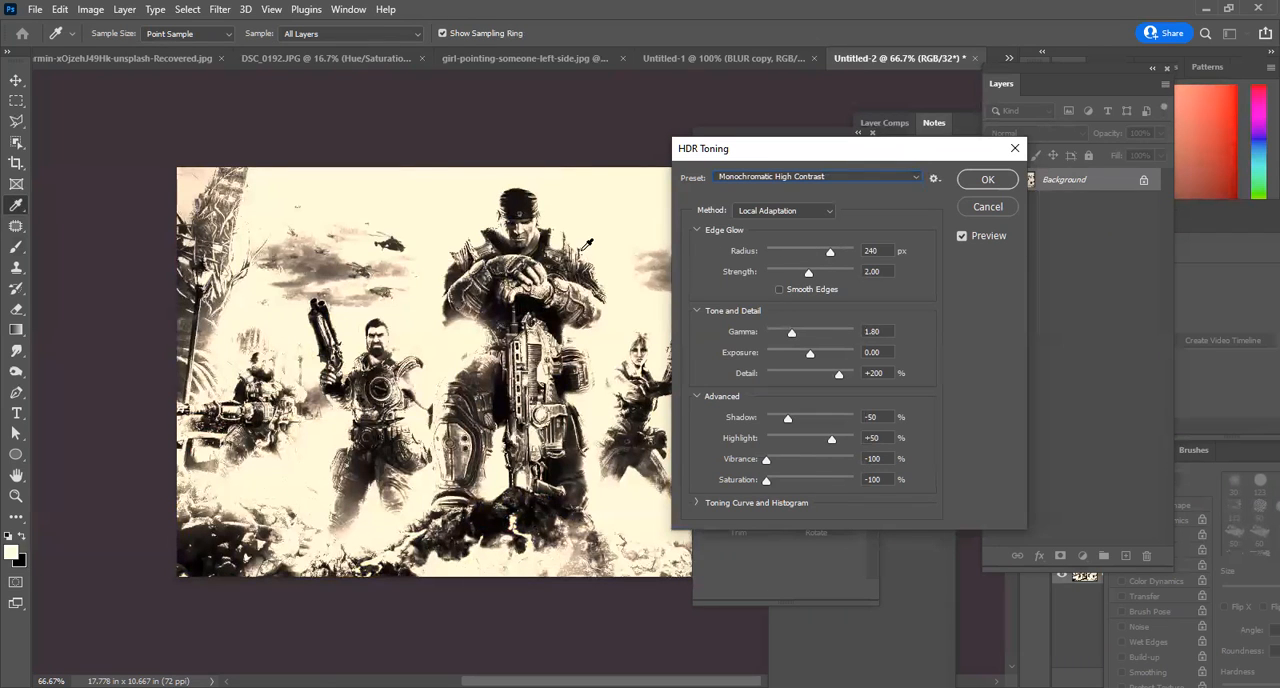
left_click(777, 180)
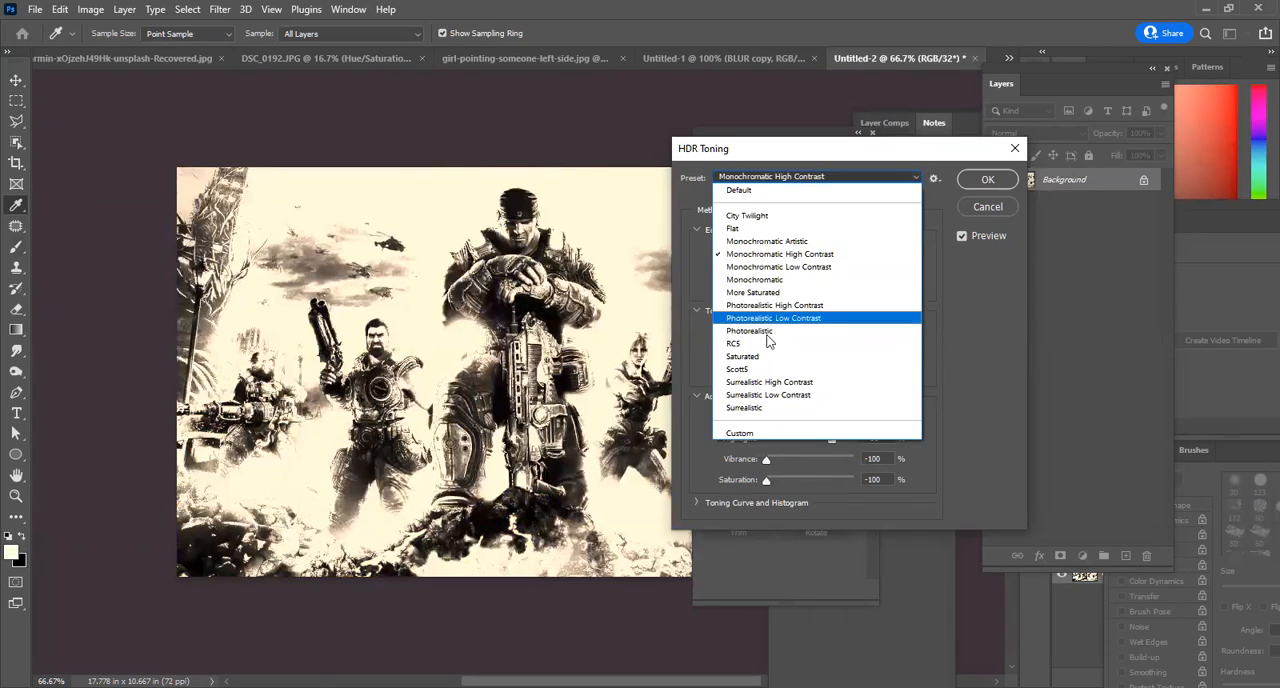
left_click(775, 364)
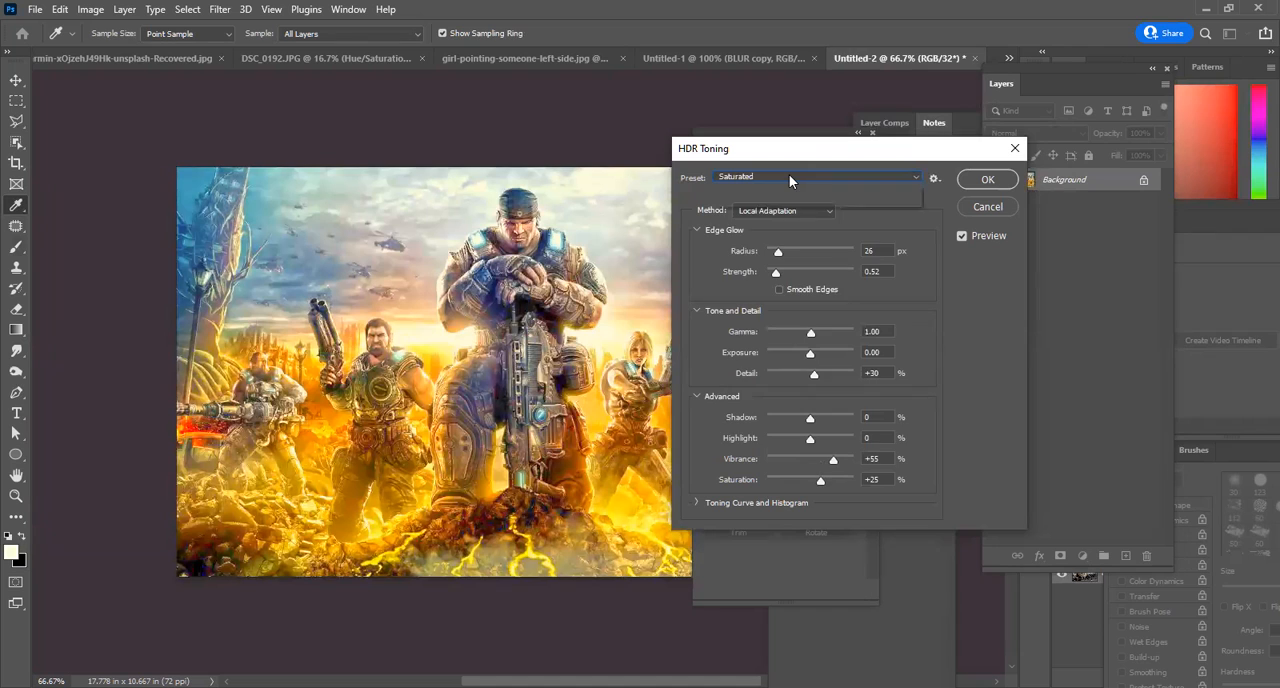
Apply the Photorealistic High Contrast preset in HDR Toning and move the dialog to uncover more of the image.
left_click(789, 175)
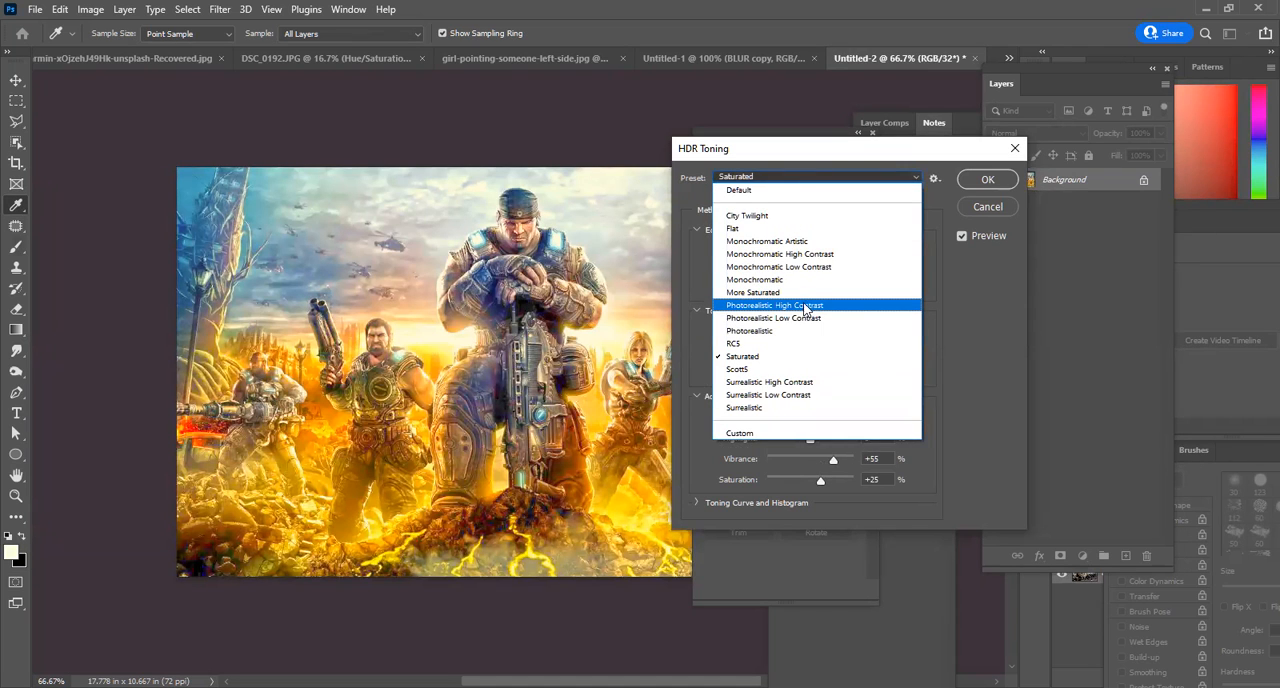
left_click(821, 306)
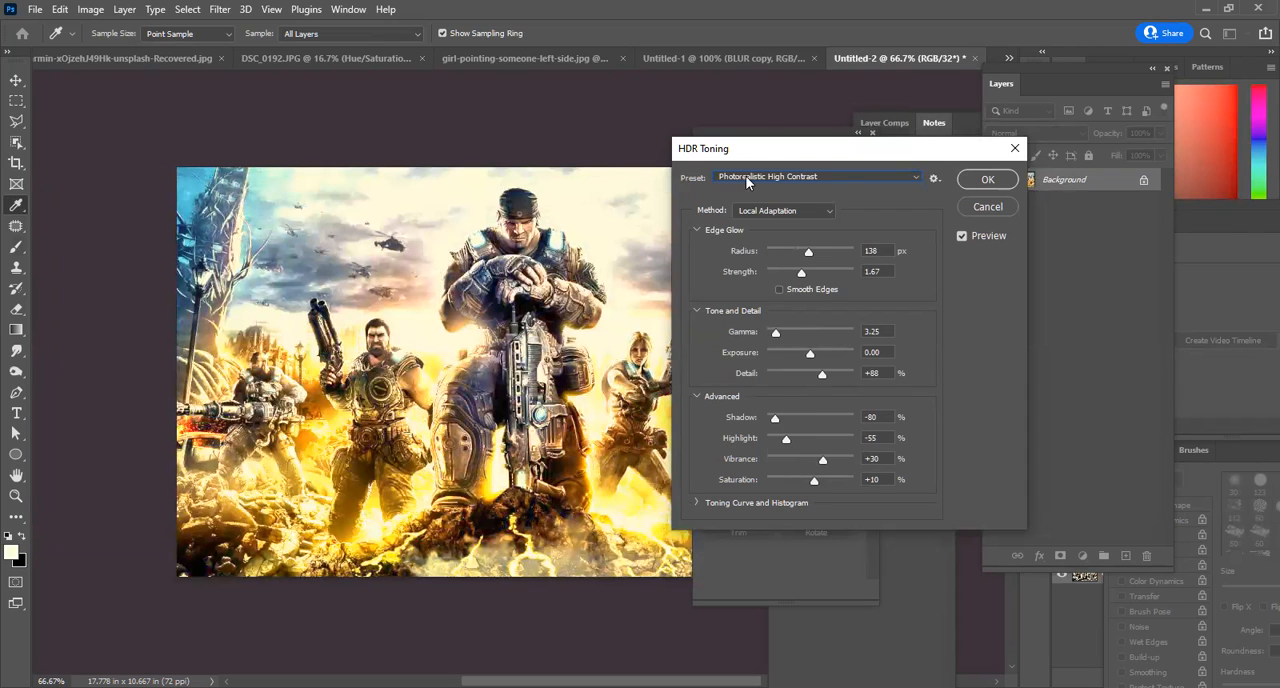
left_click_drag(832, 158, 886, 110)
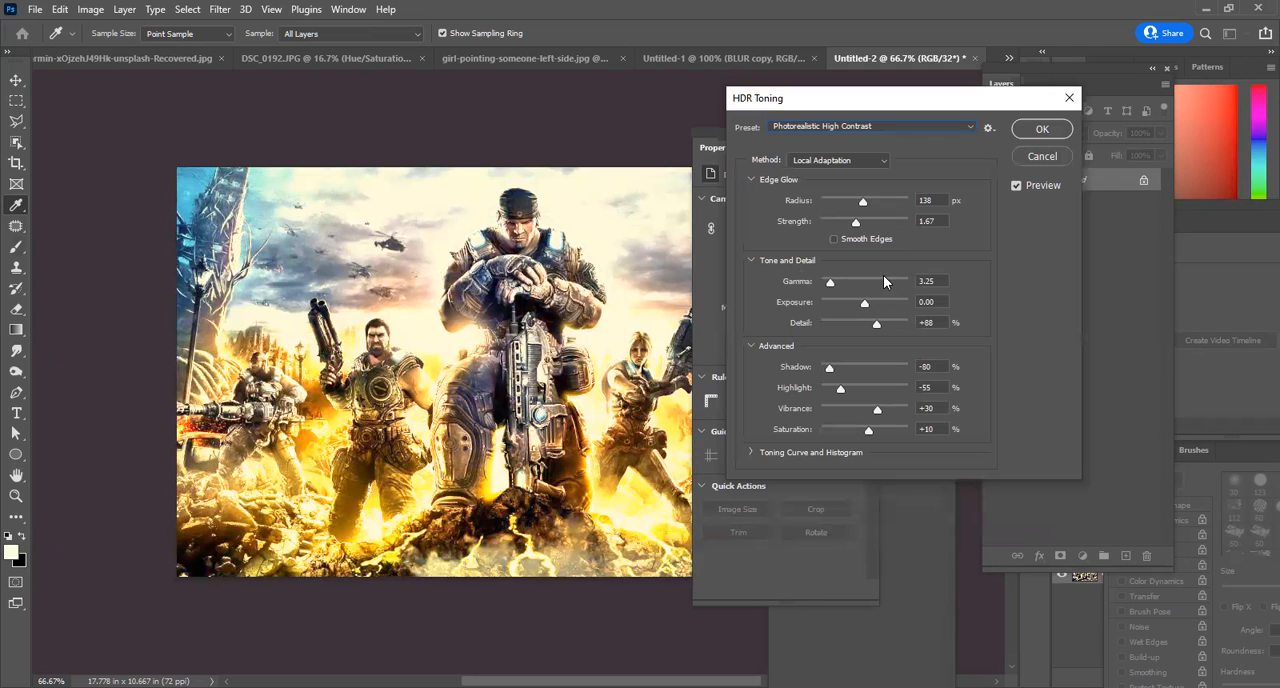
Switch the HDR Toning preview off and on repeatedly to compare the toned image with the original.
left_click(1035, 186)
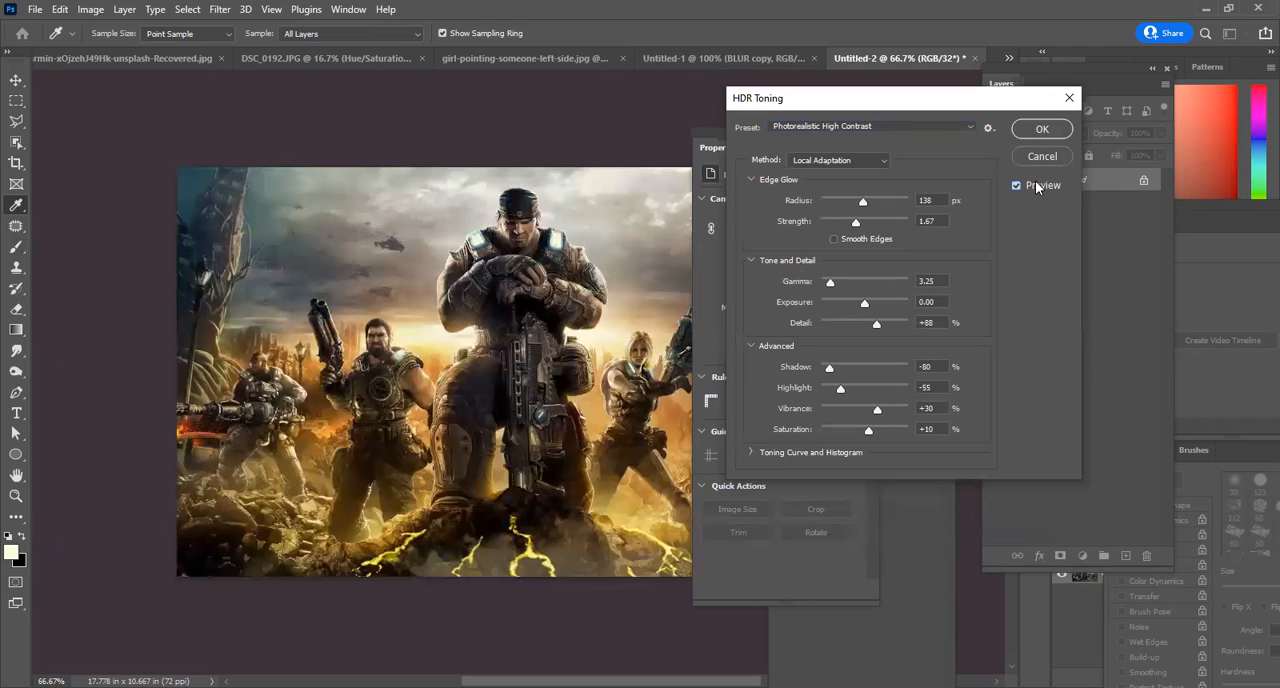
left_click(1036, 185)
left_click(1036, 185)
left_click(1036, 185)
left_click(1036, 186)
left_click(1036, 185)
left_click(1036, 185)
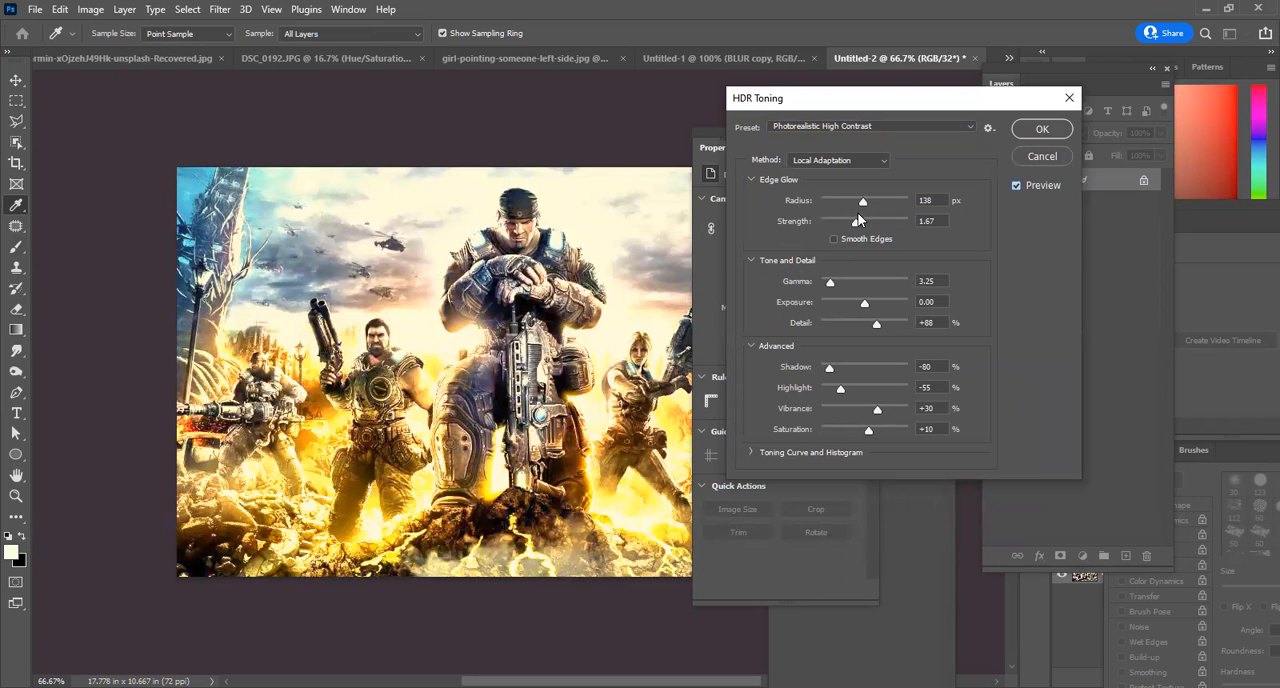
Set HDR Toning's Gamma to 2.45, Exposure to -1.24, Detail to +85% and Shadow to -41%, and apply the adjustment.
left_click_drag(832, 283, 872, 323)
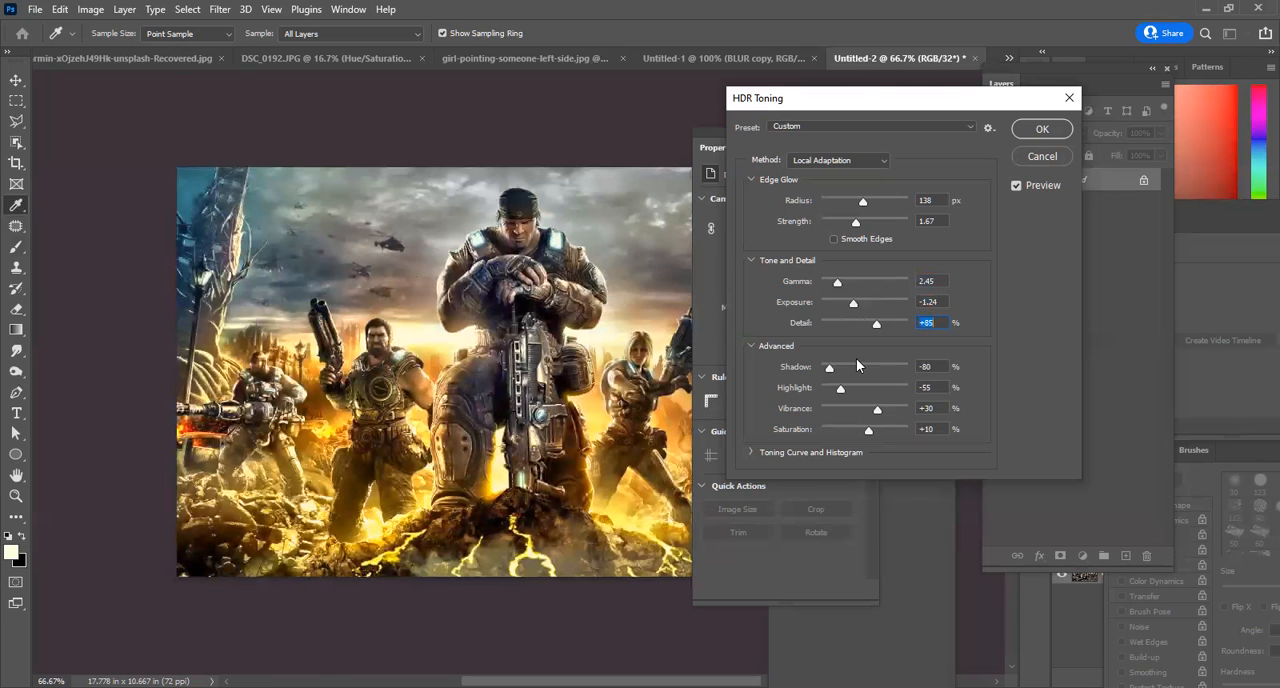
mouse_move(829, 367)
left_mouse_down()
mouse_move(858, 370)
mouse_move(847, 373)
left_mouse_up()
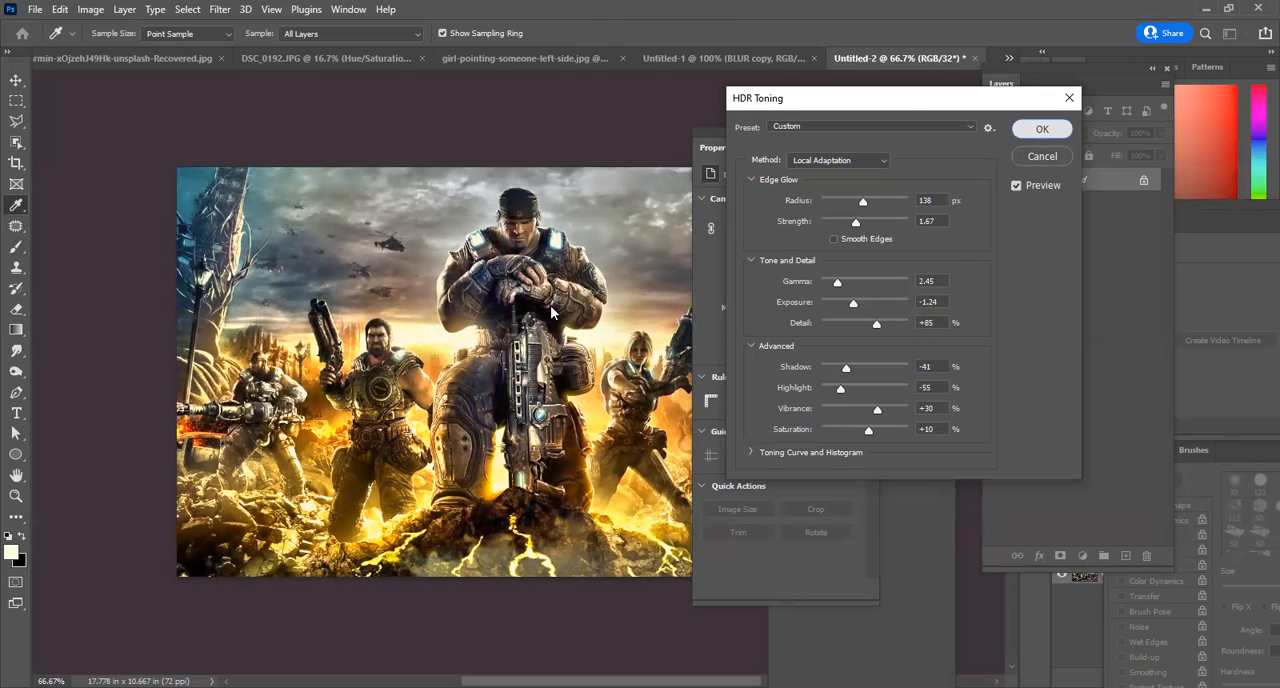
left_click(1042, 129)
key("b")
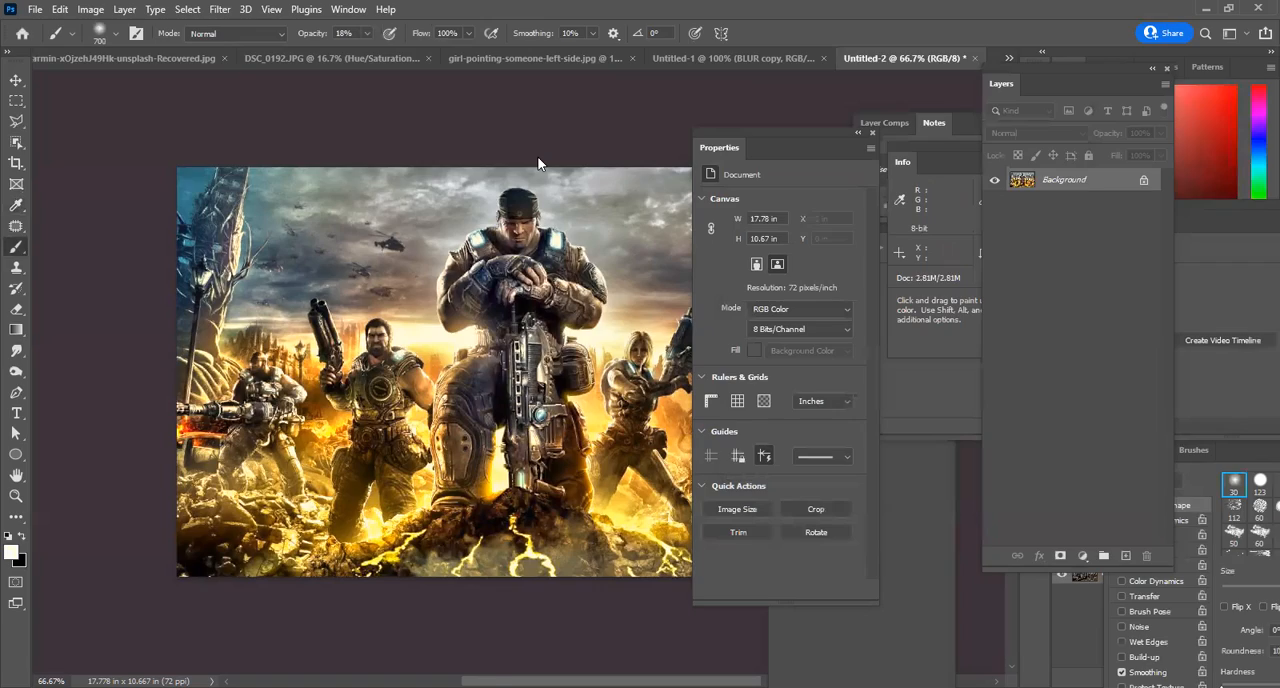
Inspect the toned wallpaper at 100% without the interface panels, and restore the panels.
key("Tab")
key("ctrl+1")
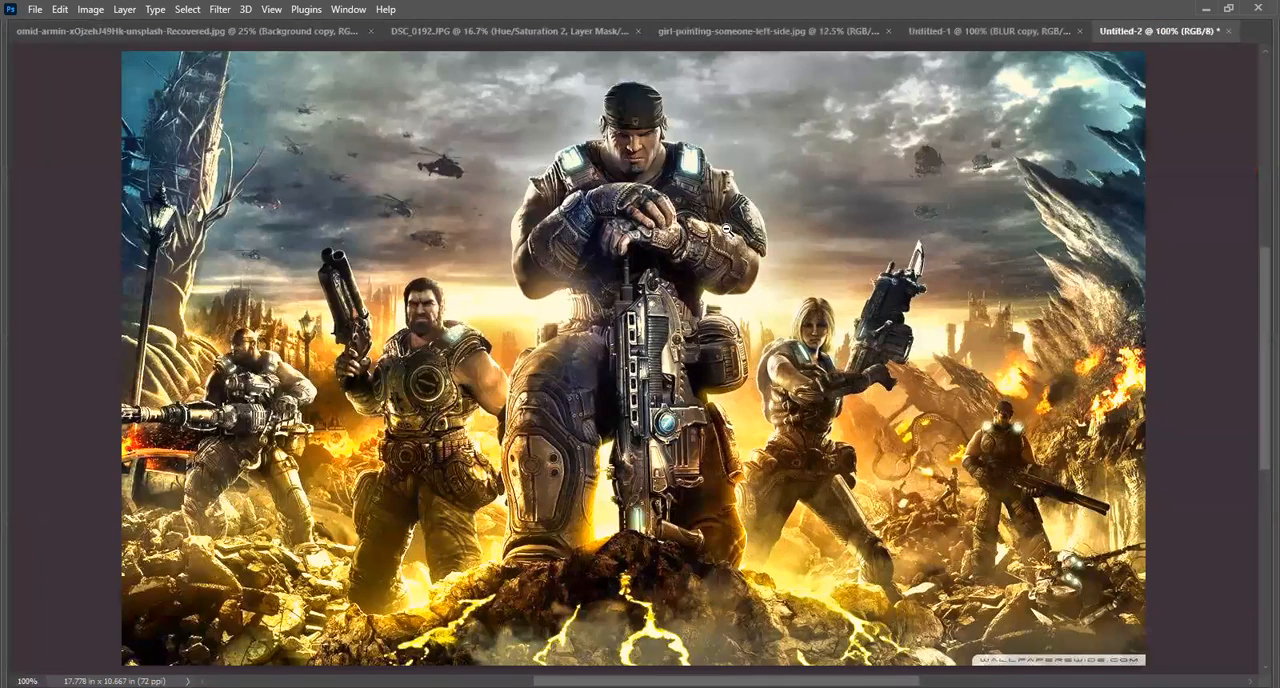
left_click(727, 230, "alt")
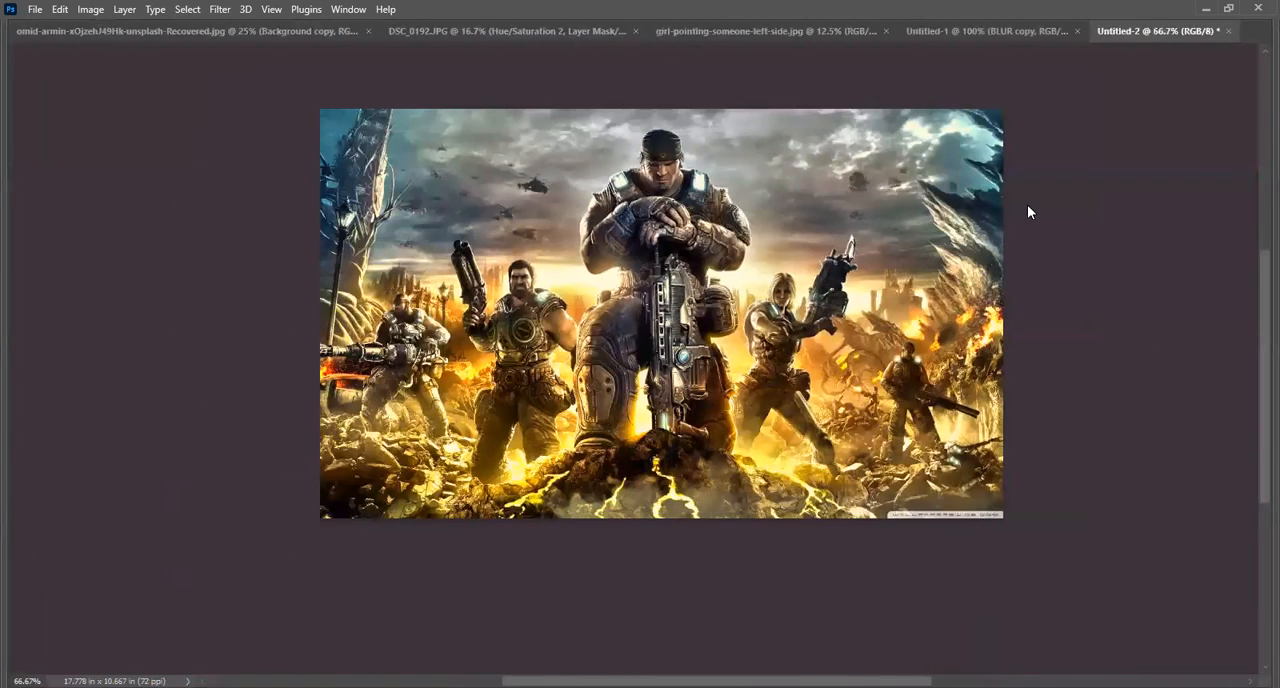
key("Tab")
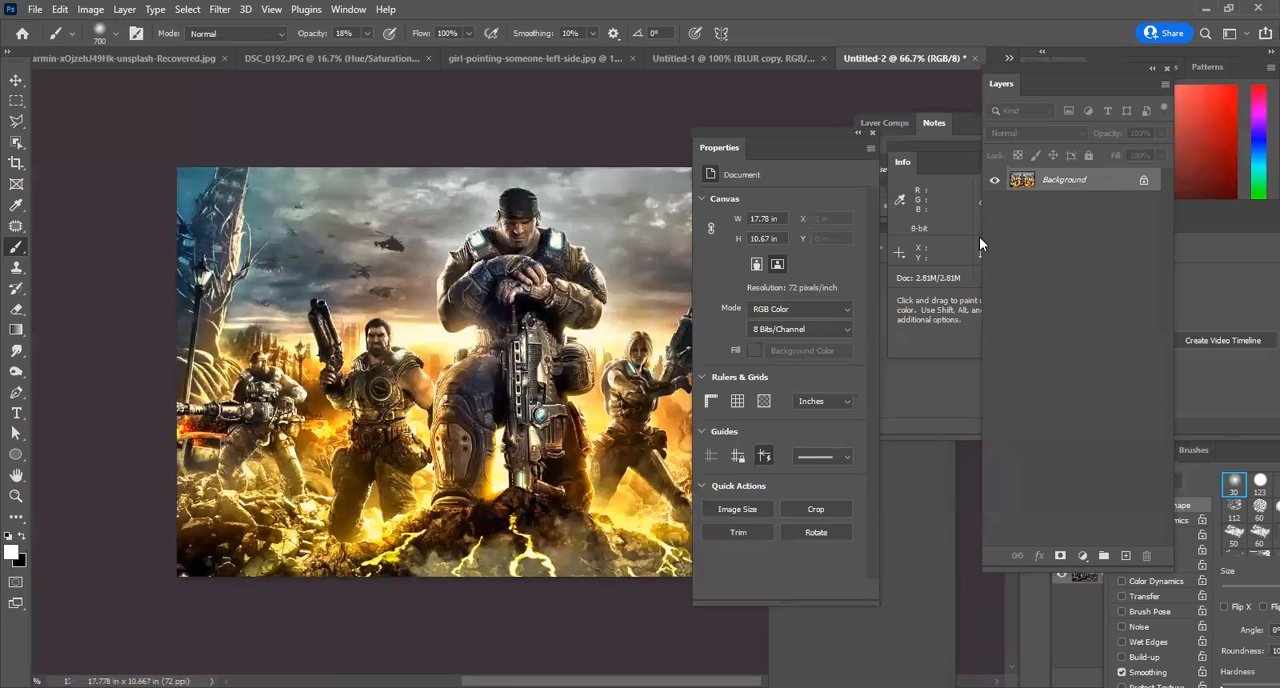
Switch to the Move tool and paste the original wallpaper as a layer above the toned Background.
left_click(18, 80)
key("ctrl+v")
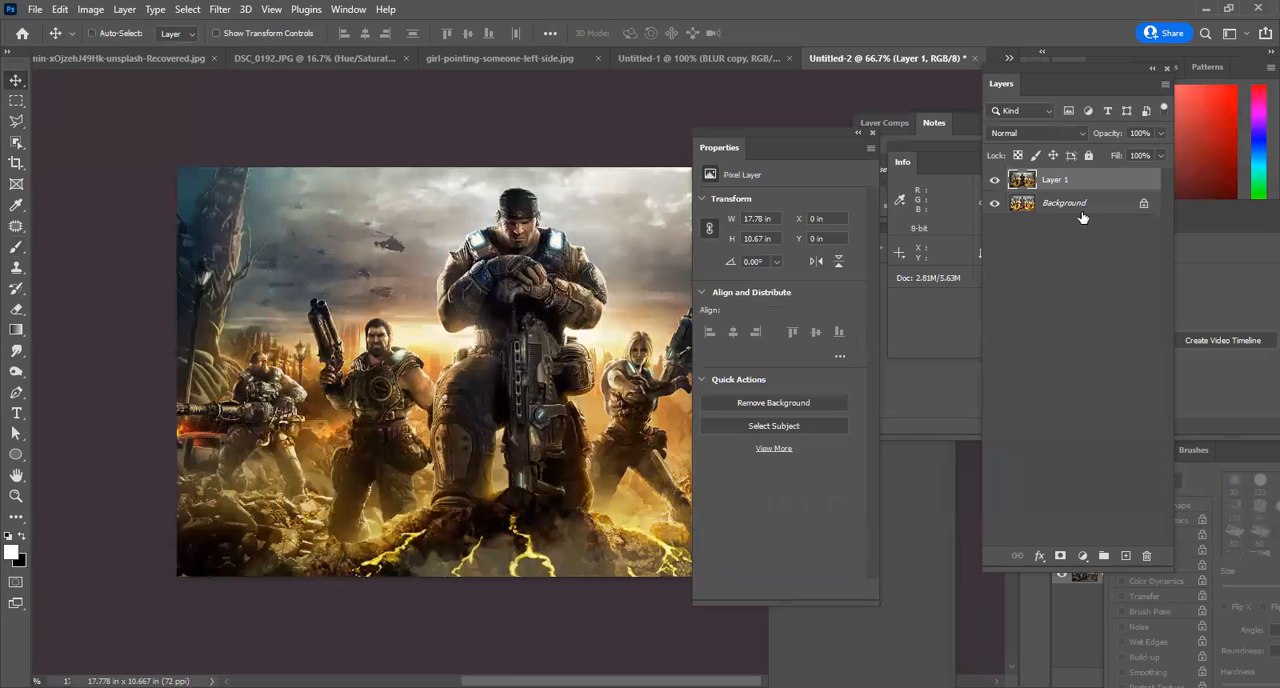
Try the Screen blend mode on Layer 1 of the wallpaper and settle on Lighten.
left_click(1024, 134)
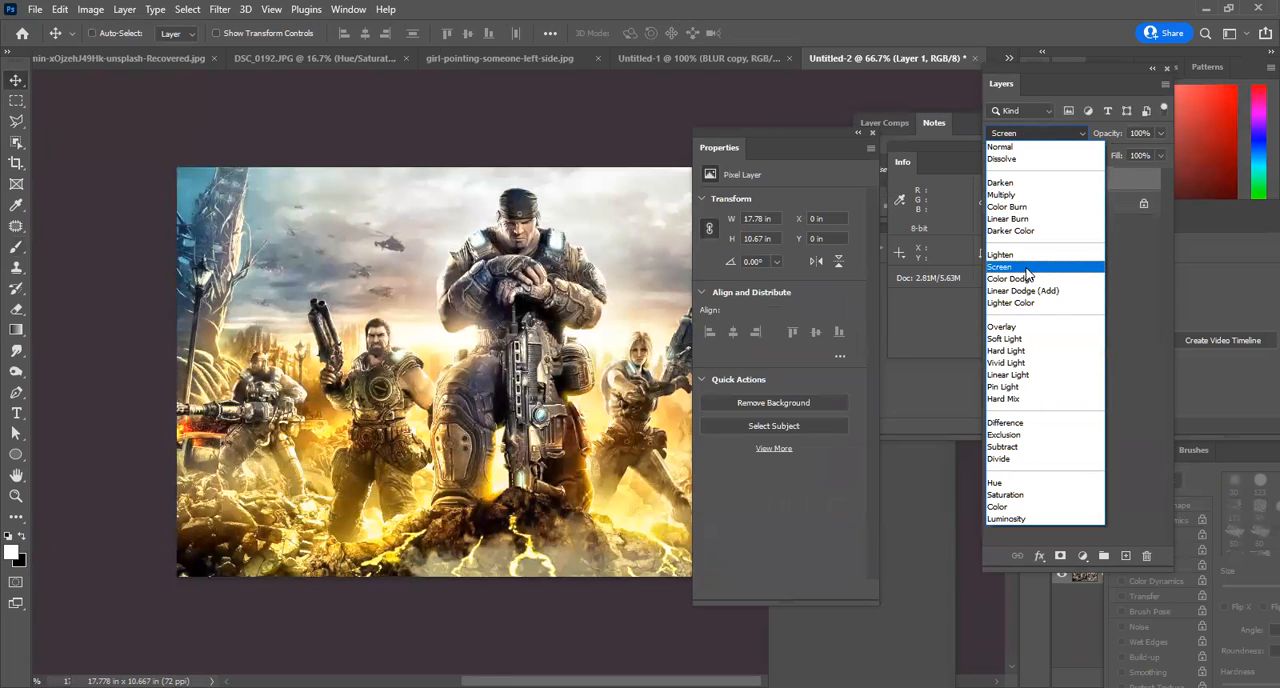
left_click(1027, 268)
left_click(1010, 133)
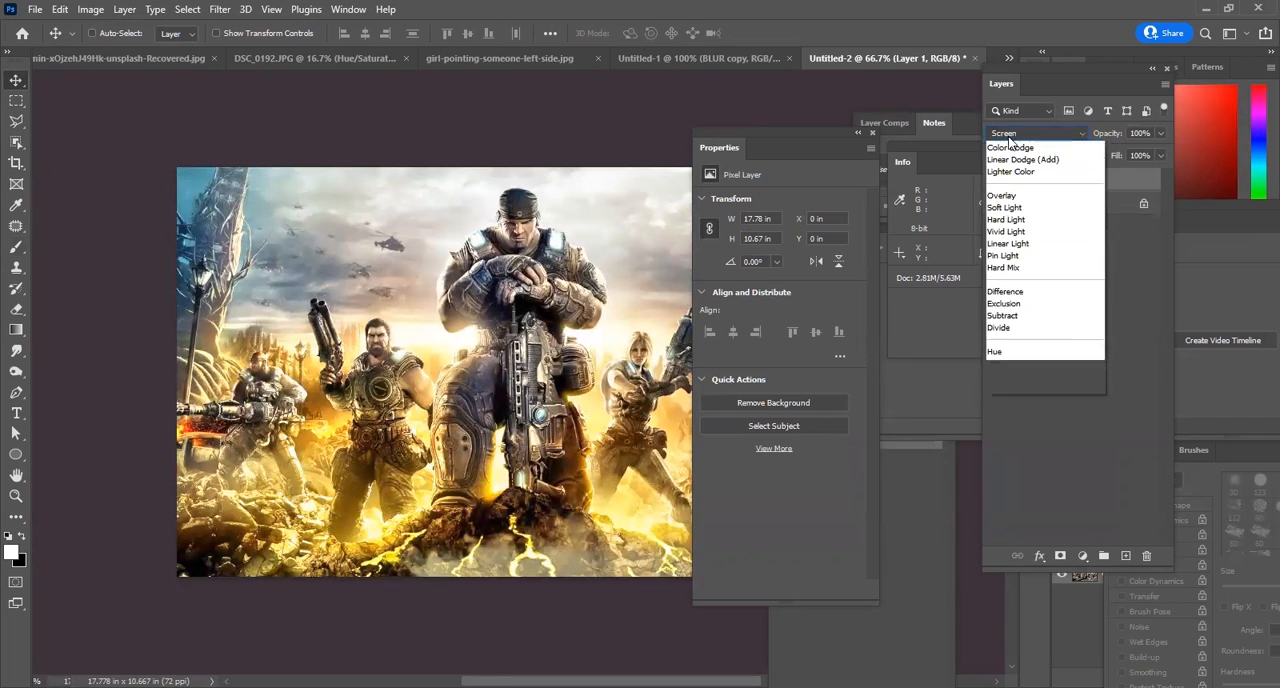
left_click(1012, 149)
left_click(1013, 134)
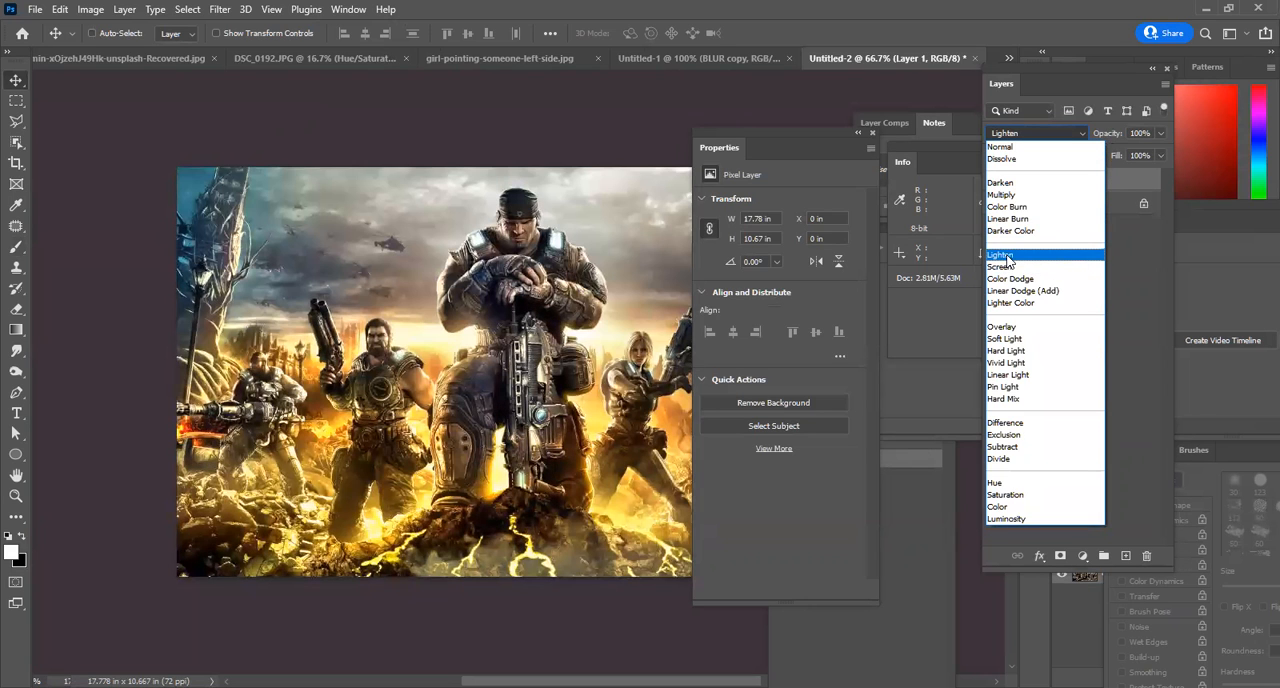
left_click(1006, 255)
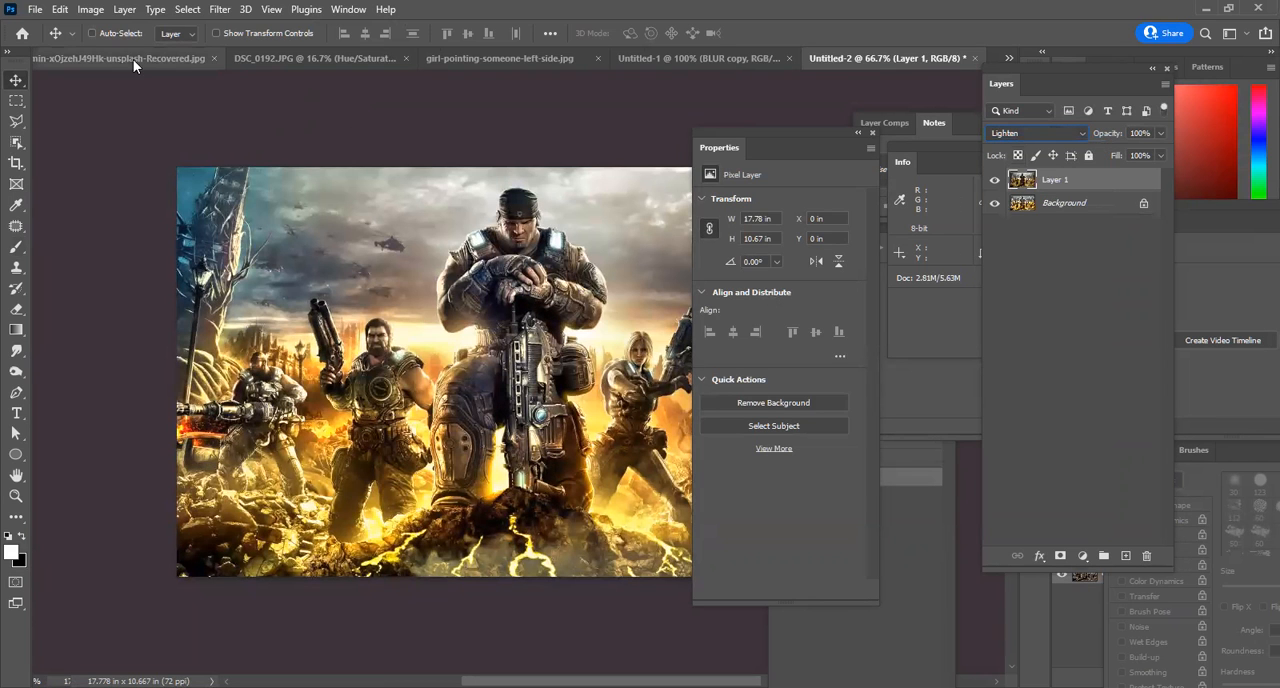
Switch to the woman's portrait document and start HDR Toning, agreeing to flatten its layers.
left_click(133, 59)
left_click(90, 11)
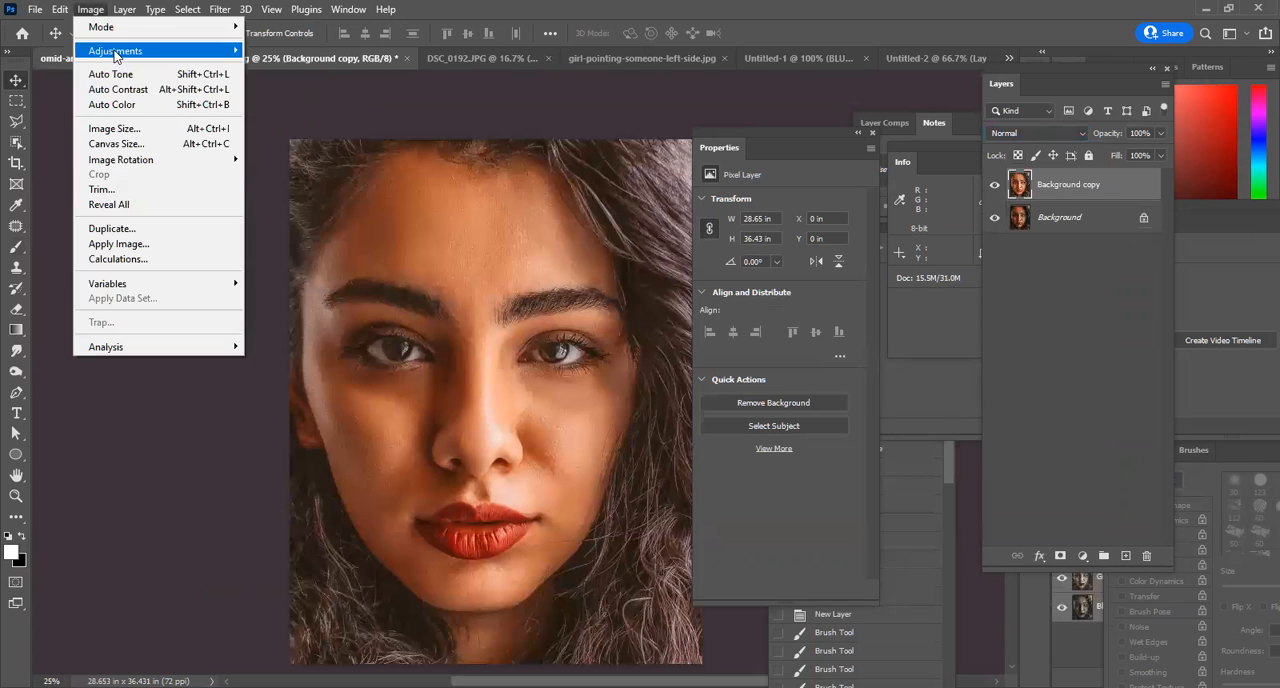
left_click(333, 343)
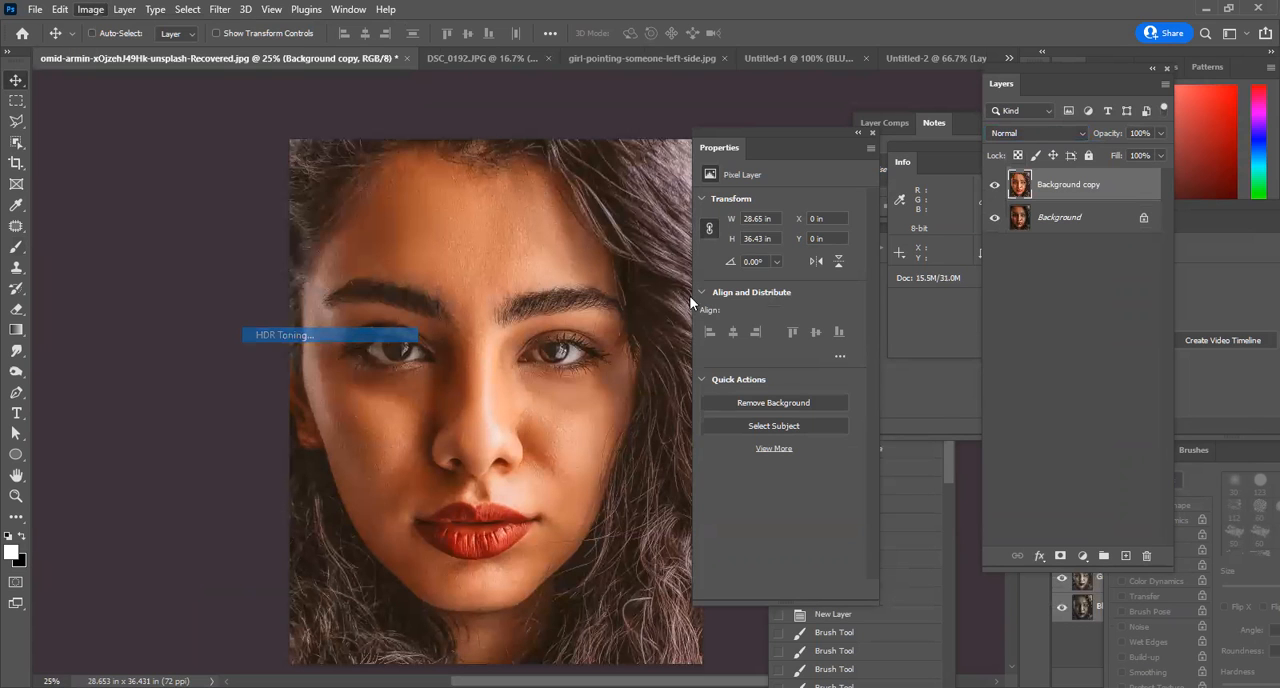
left_click(686, 409)
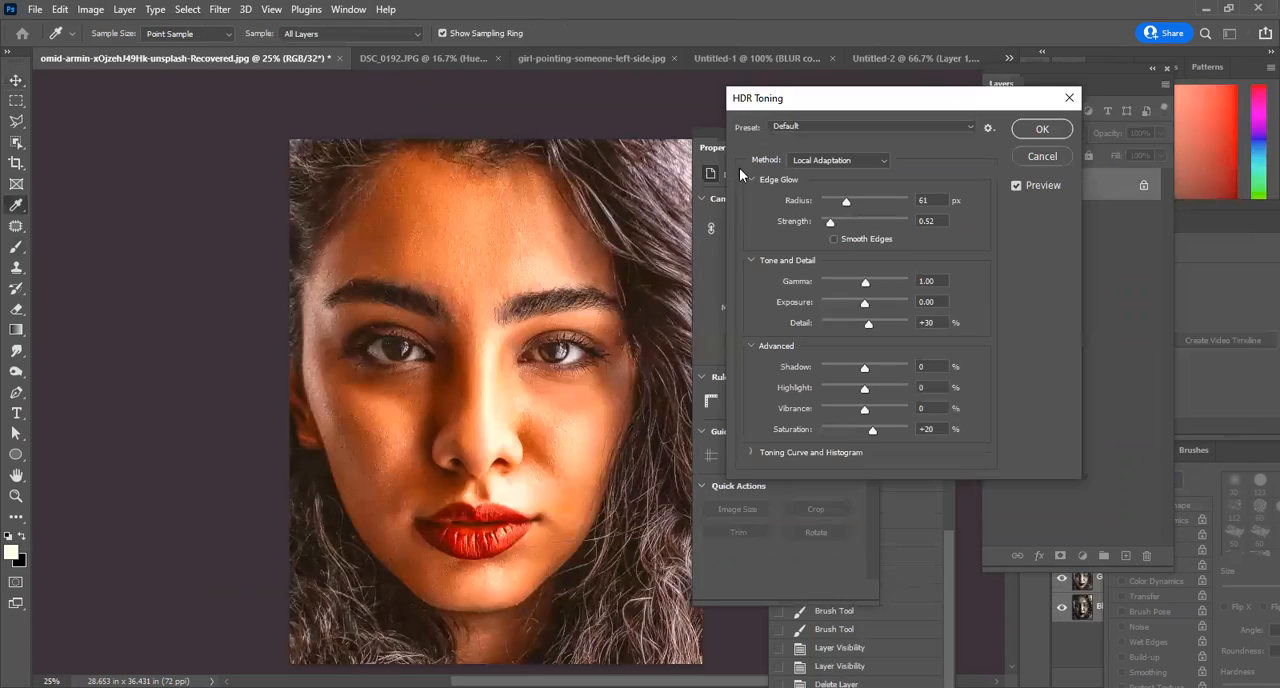
Preview the HDR Toning presets Photorealistic Low Contrast, Photorealistic High Contrast and Scott5 on the portrait.
left_click(985, 107)
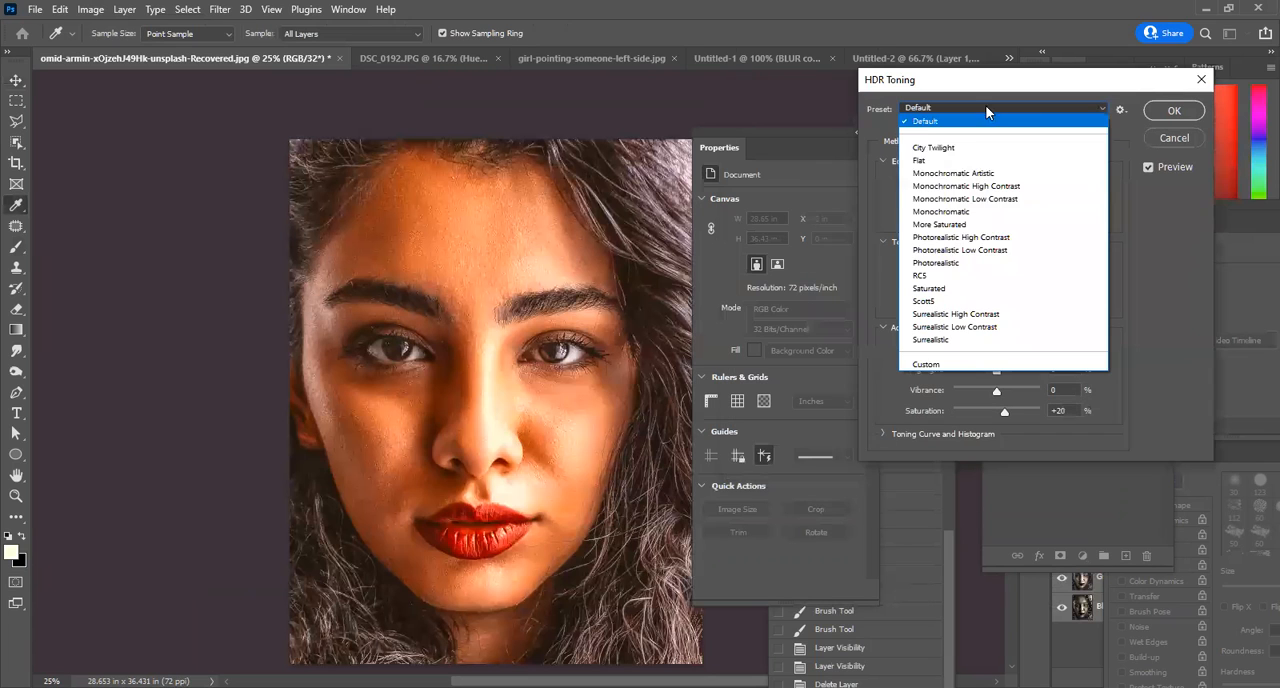
left_click(993, 243)
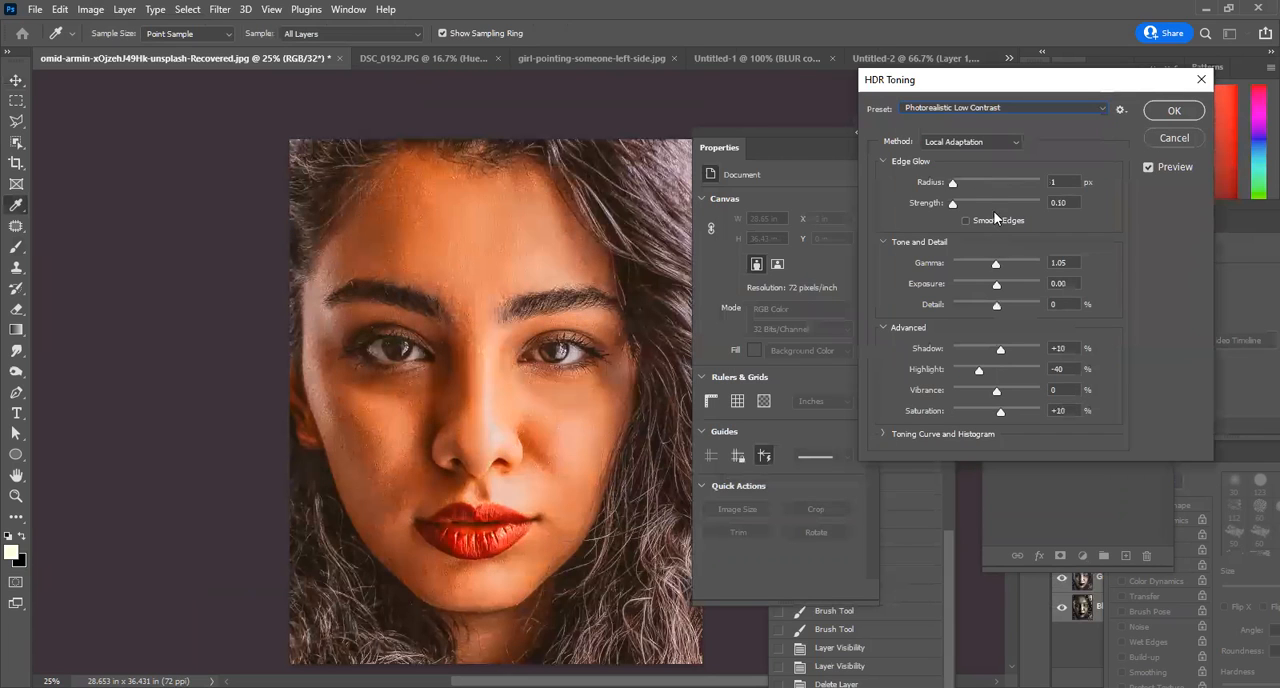
left_click(965, 108)
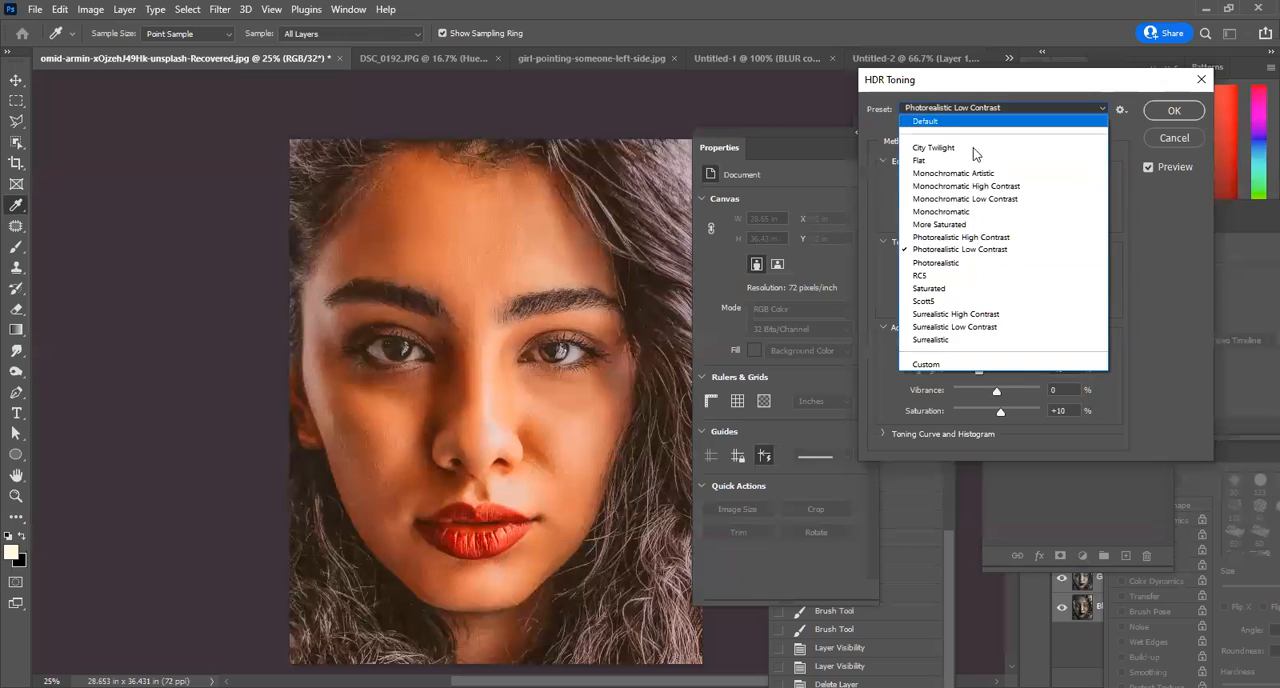
left_click(995, 241)
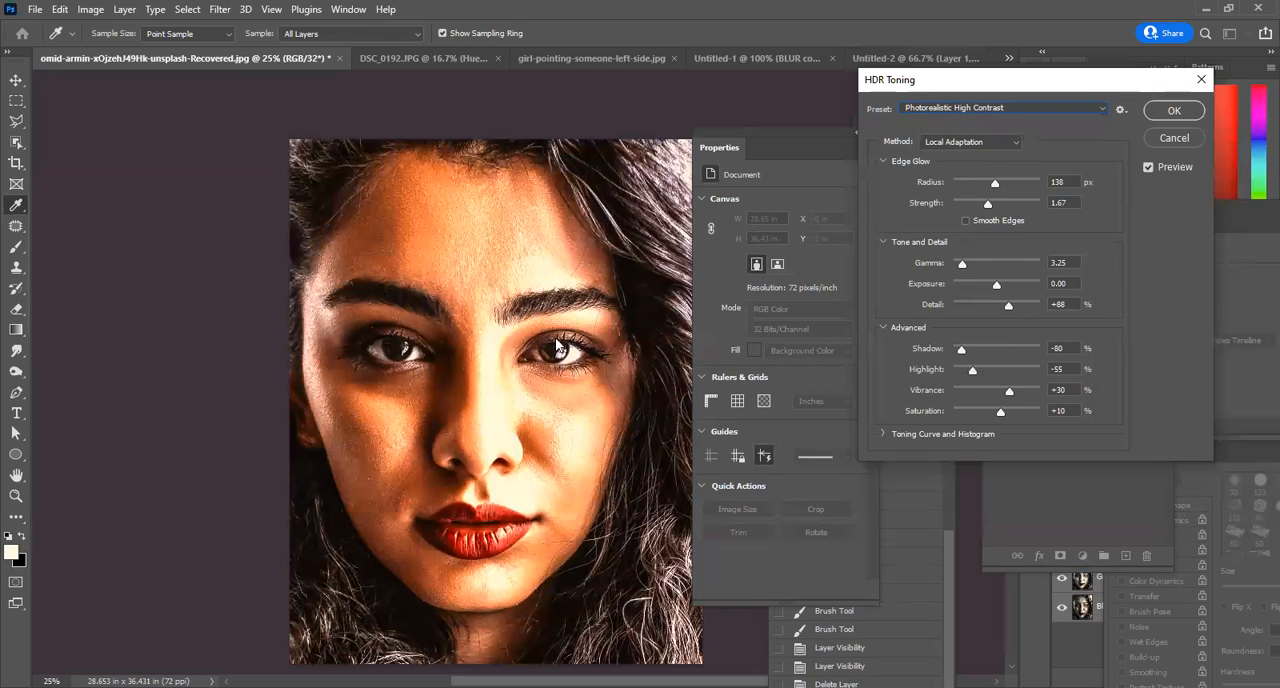
left_click(1022, 110)
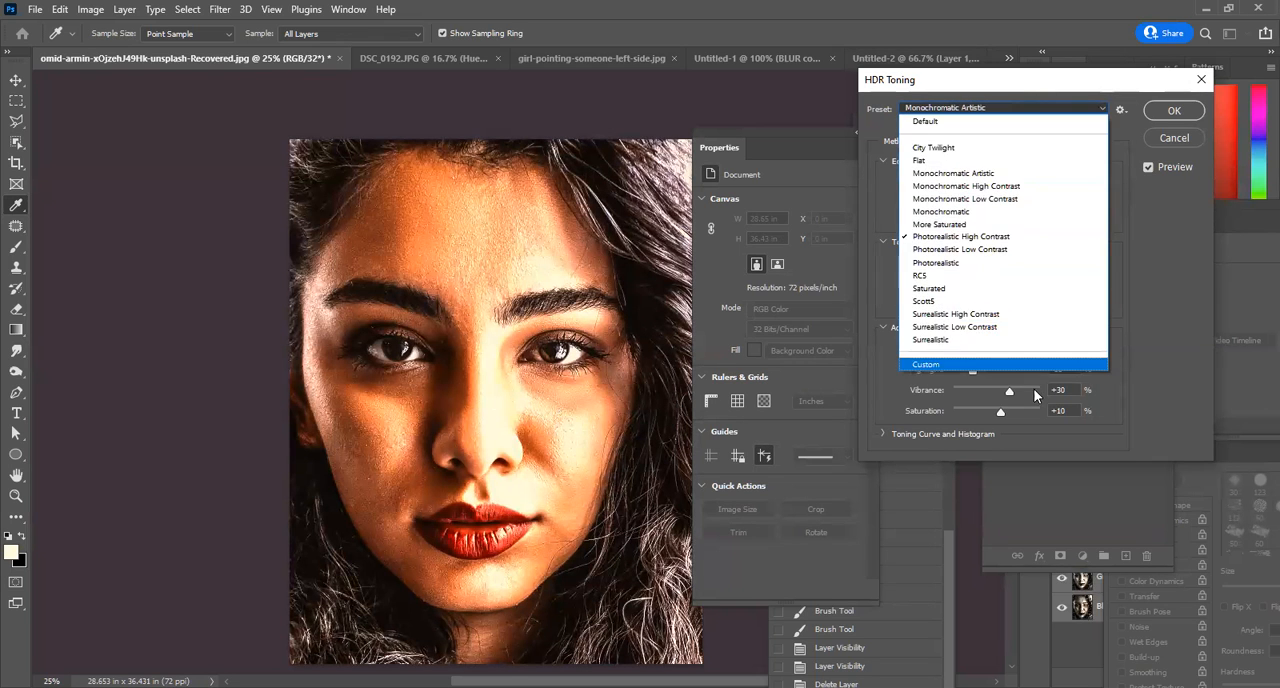
left_click(978, 300)
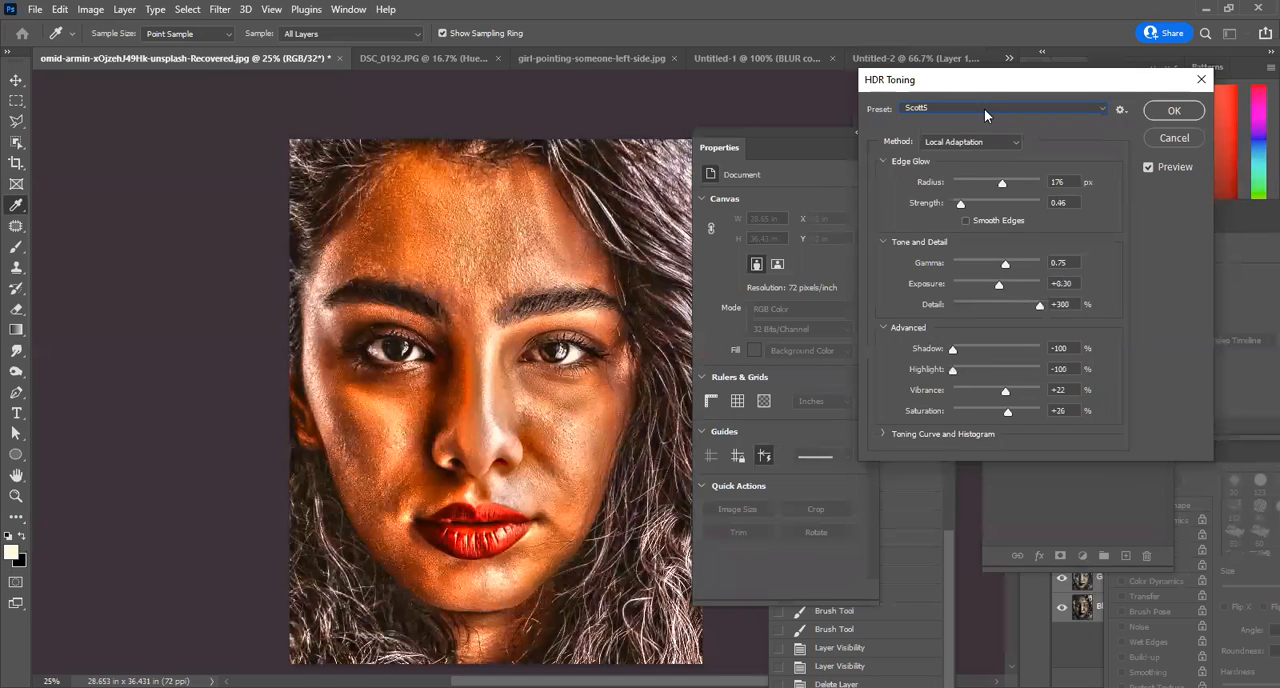
Try the Surrealistic Low Contrast preset and choose Surrealistic High Contrast for the portrait's HDR Toning.
left_click(985, 109)
left_click(983, 334)
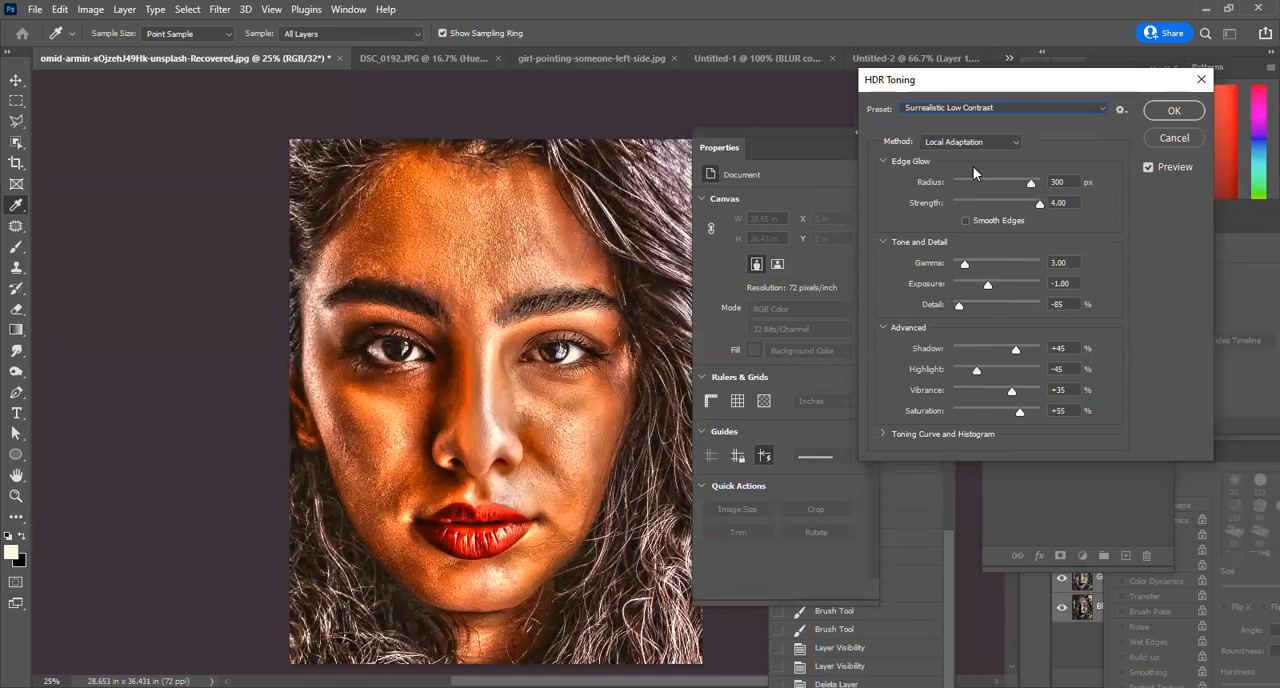
left_click(974, 112)
left_click(990, 315)
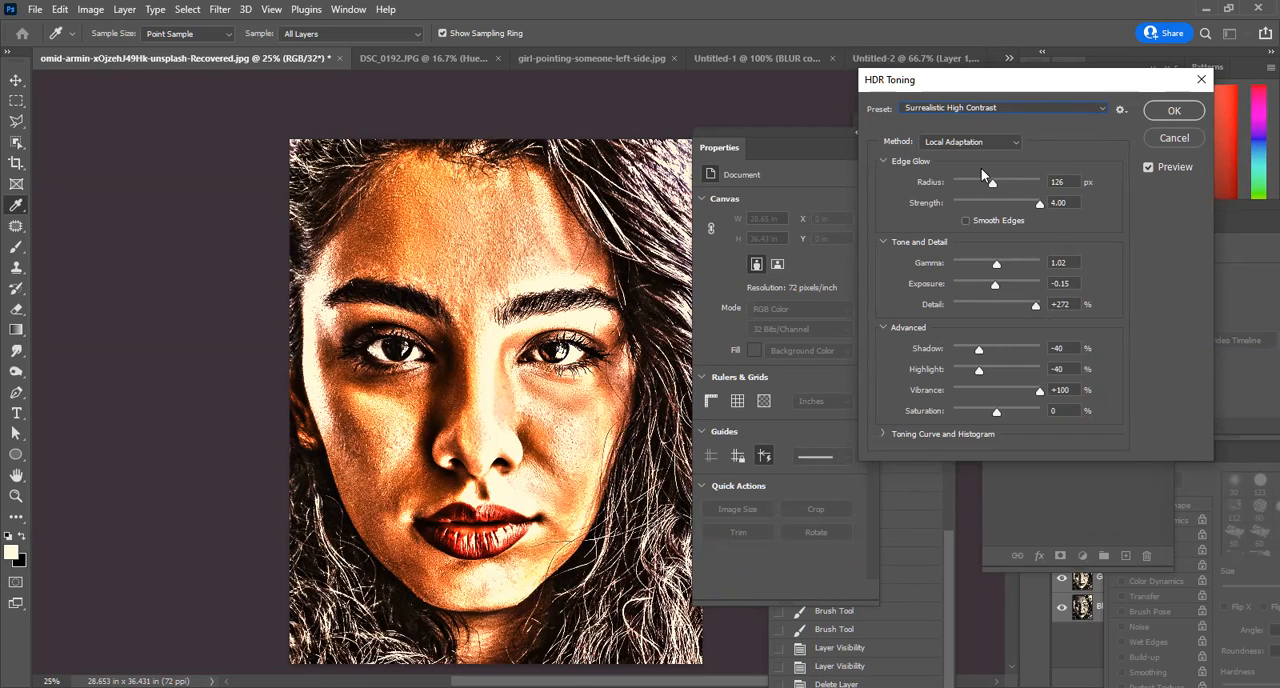
Try the Exposure and Gamma and Highlight Compression toning methods, and return to Local Adaptation.
left_click(970, 143)
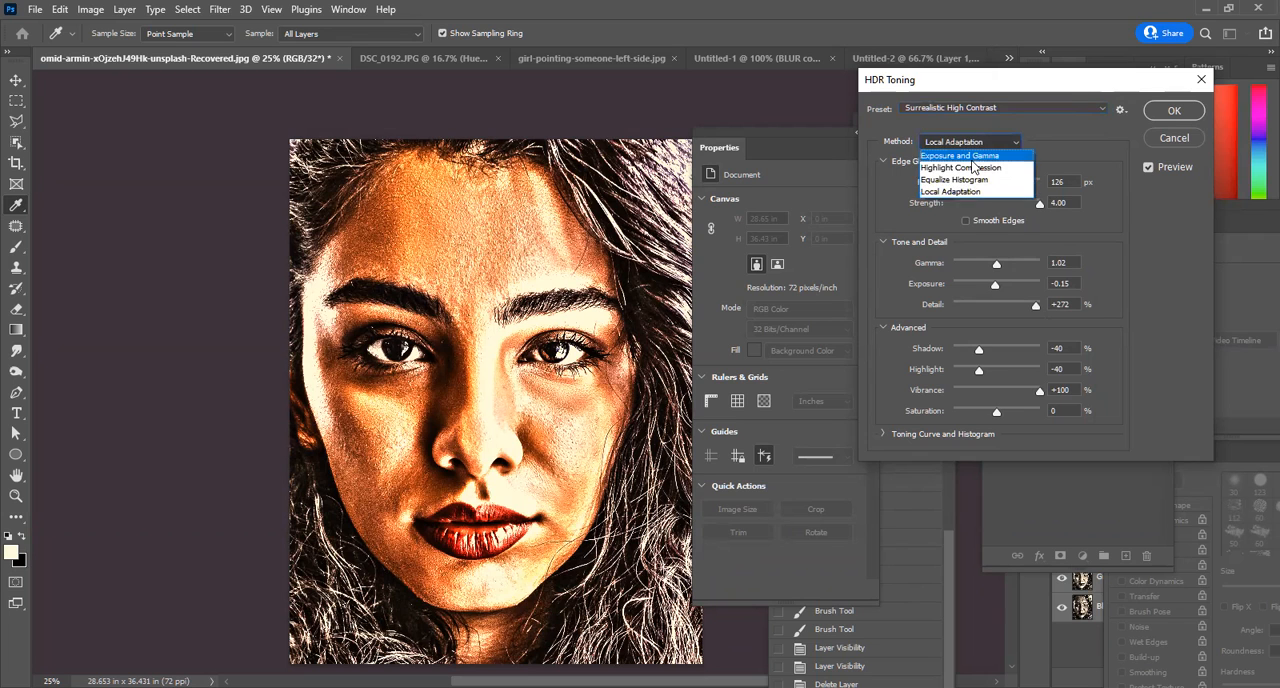
left_click(976, 157)
left_click(979, 142)
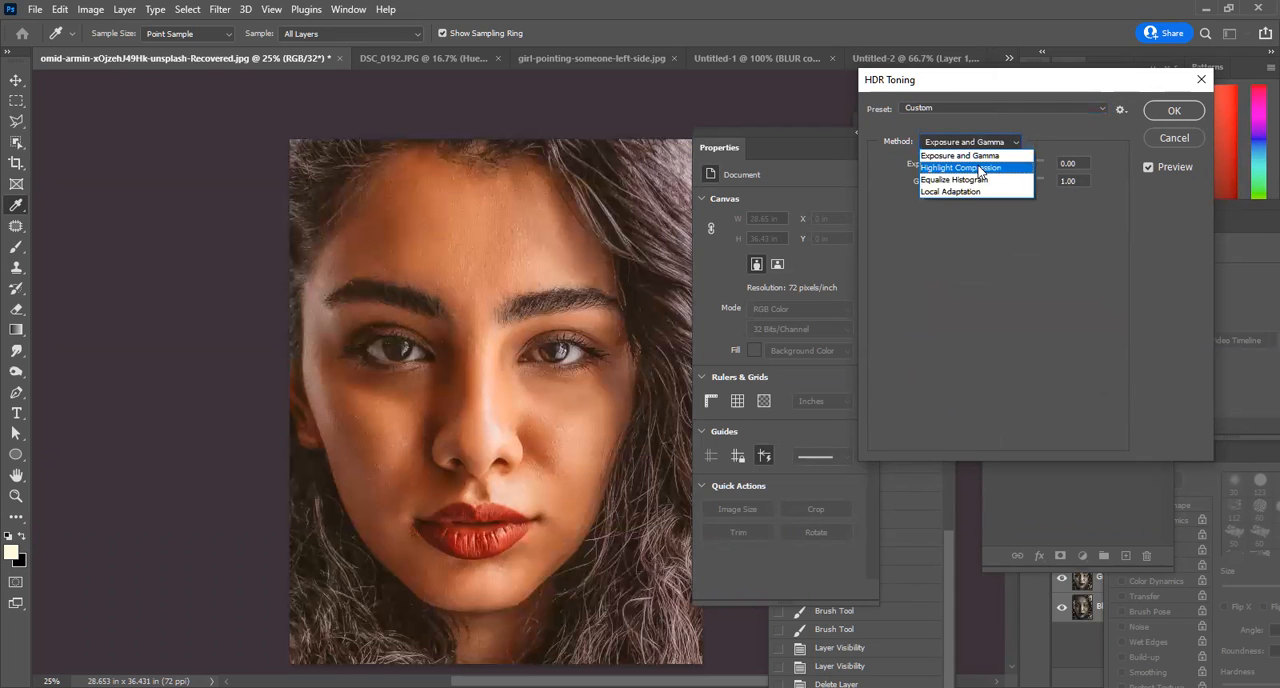
left_click(976, 166)
left_click(981, 141)
left_click(977, 198)
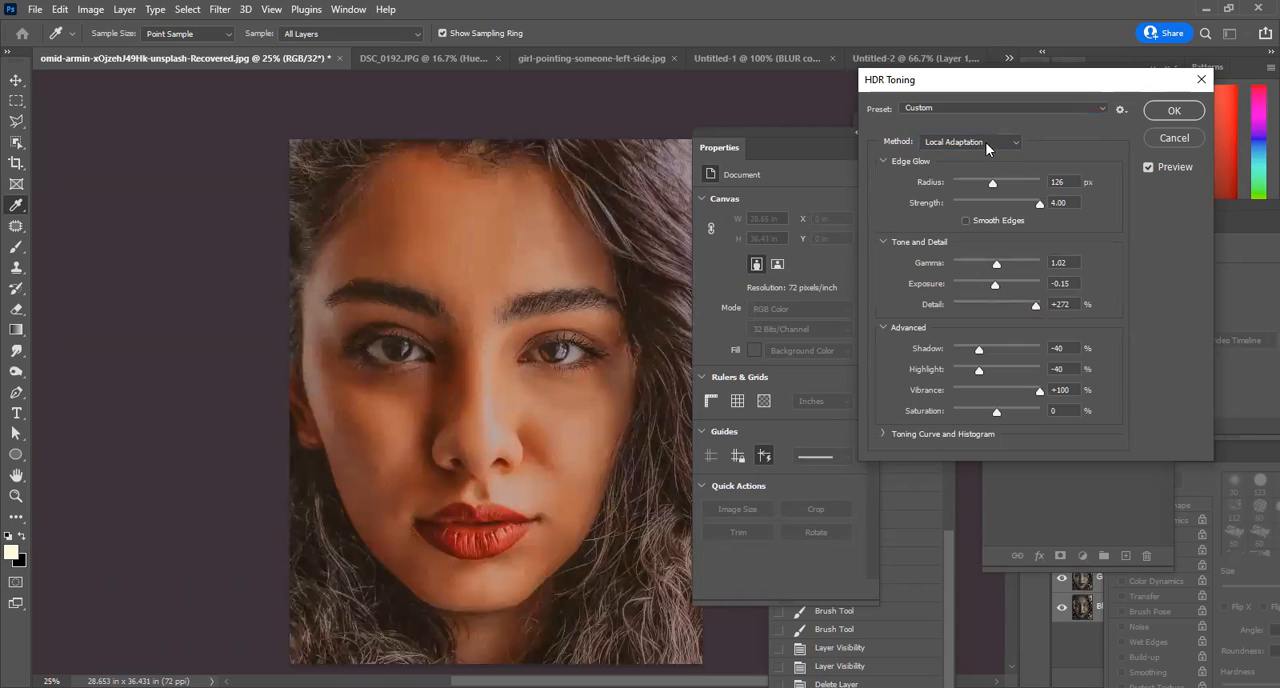
left_click(985, 142)
left_click(1056, 126)
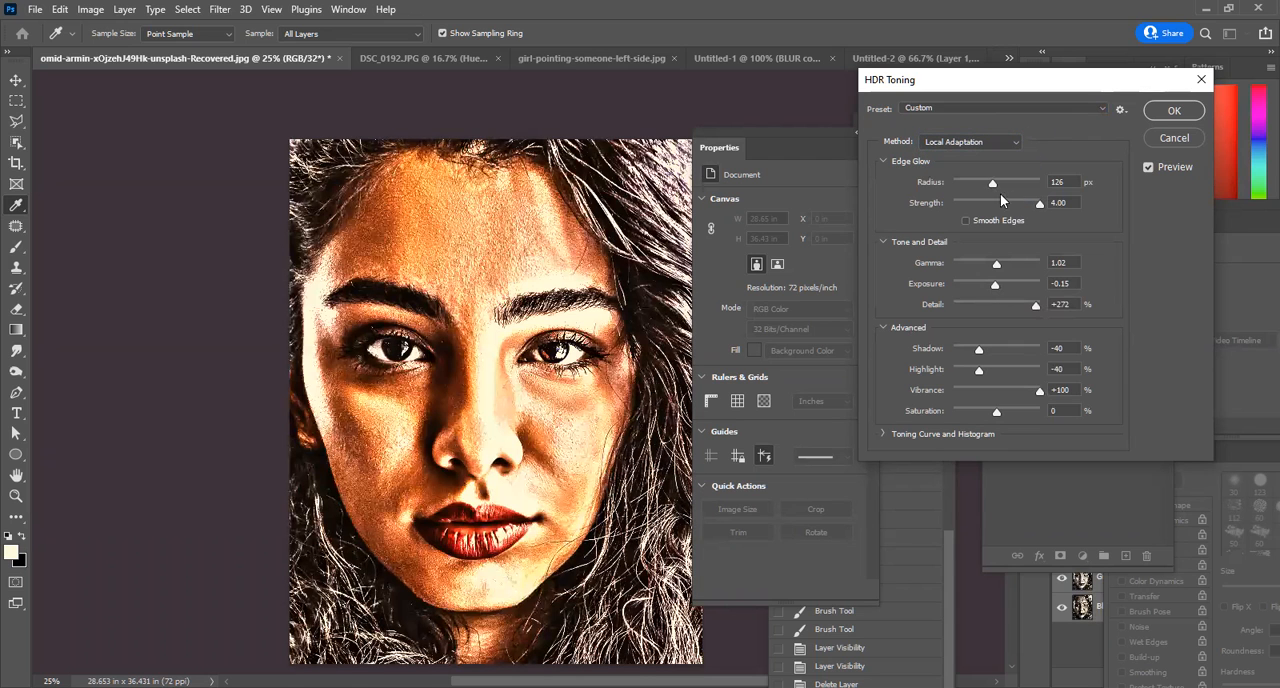
Set HDR Toning's Gamma to 1.15, Exposure to -1.33, Detail to +300%, Shadow to +3%, Highlight to -41% and Saturation to +12%.
mouse_move(1035, 207)
left_mouse_down()
mouse_move(990, 203)
mouse_move(1048, 207)
left_mouse_up()
left_click_drag(996, 266, 1040, 304)
left_click_drag(979, 349, 1003, 421)
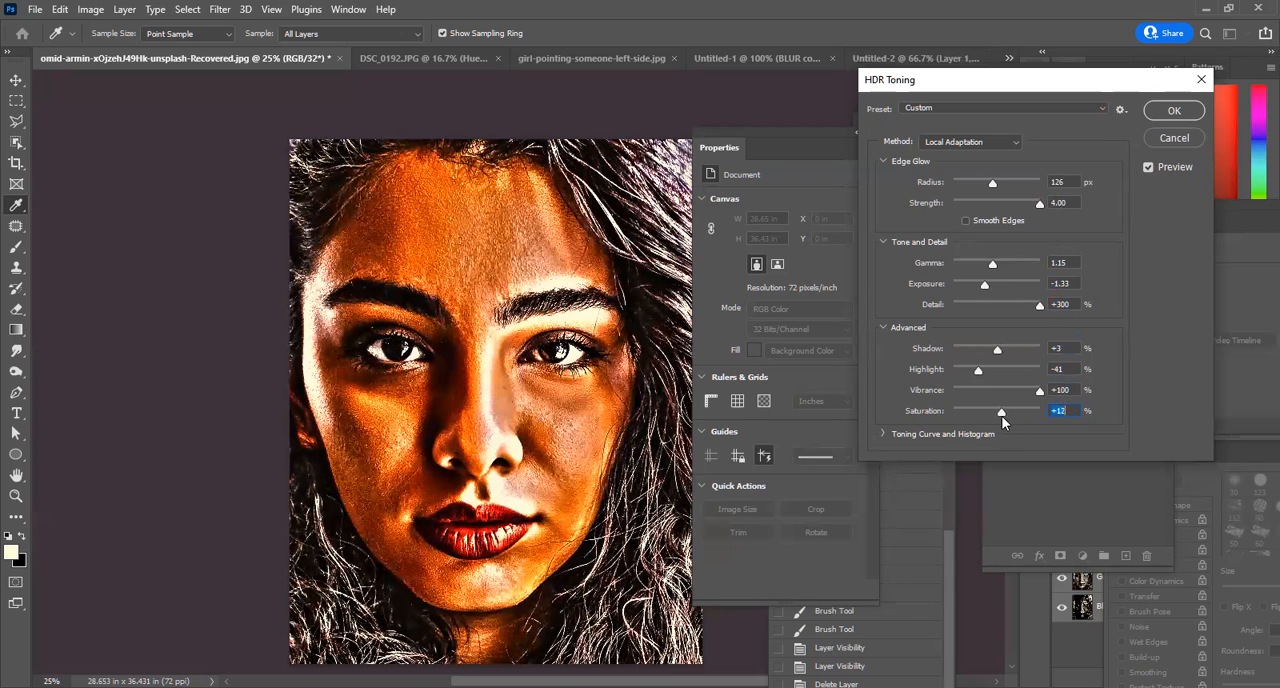
Show the toning curve, adjust the Edge Glow settings and apply HDR Toning to the portrait.
left_click(882, 433)
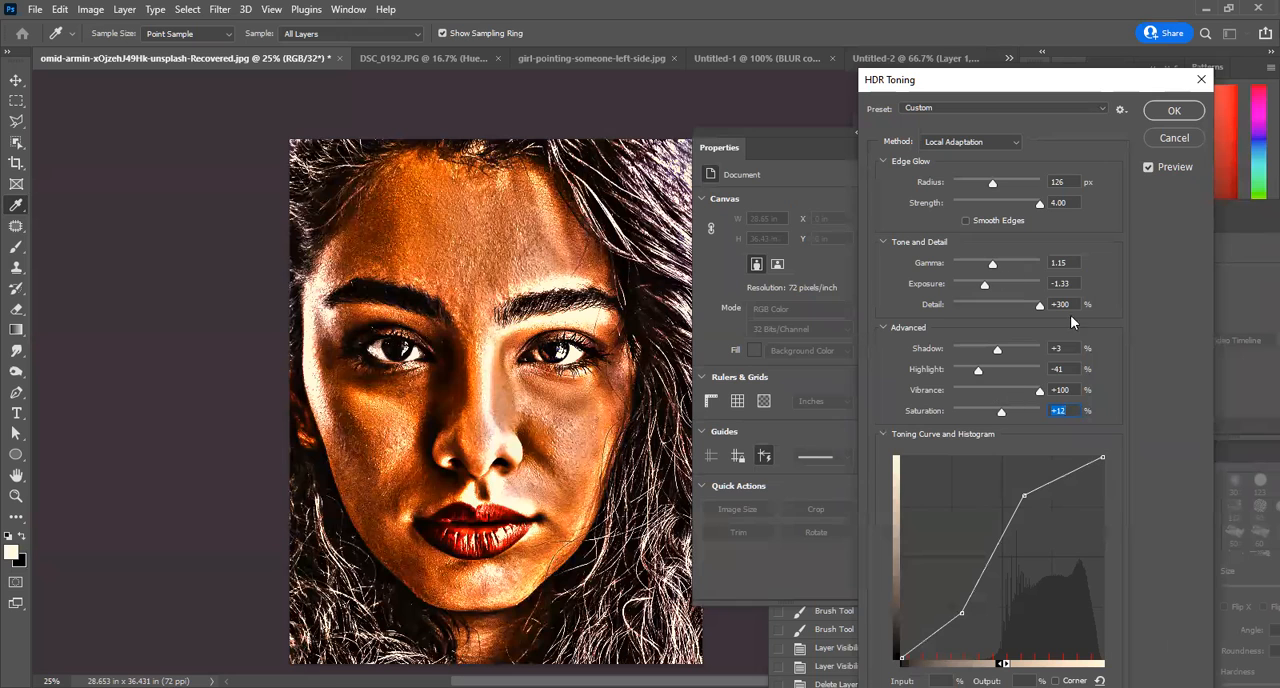
left_click(885, 328)
left_click_drag(986, 186, 1066, 203)
left_click(1174, 110)
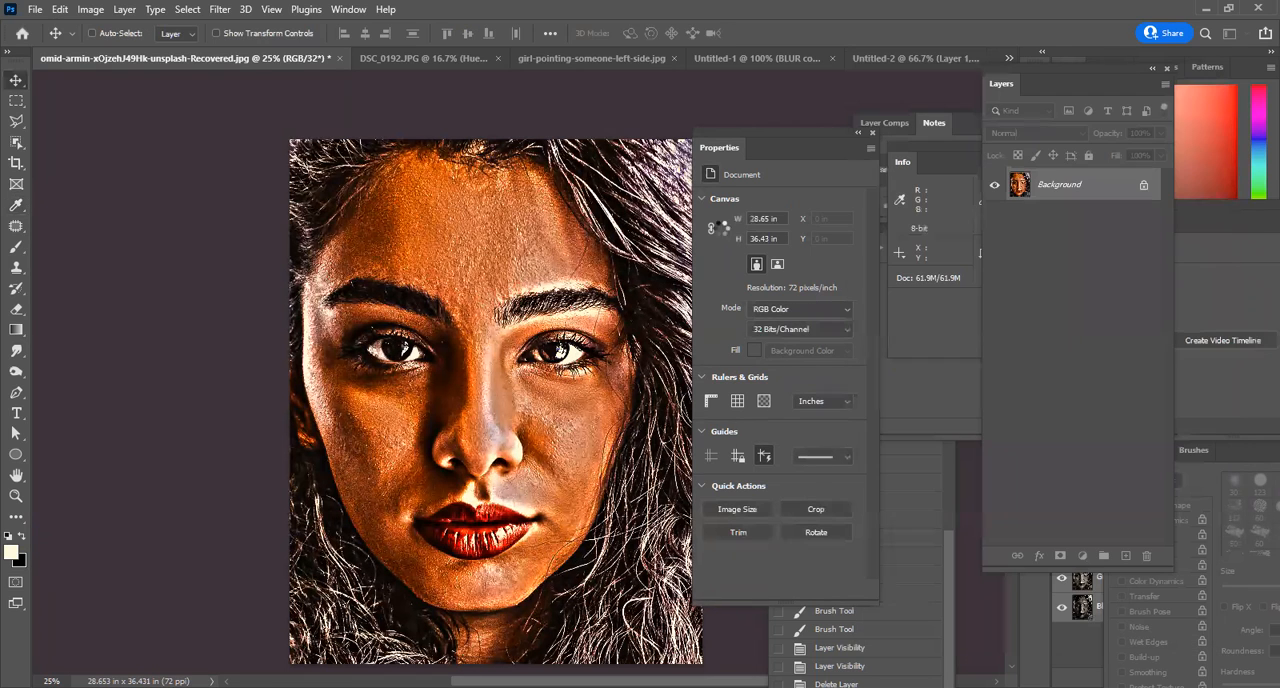
left_click(60, 10)
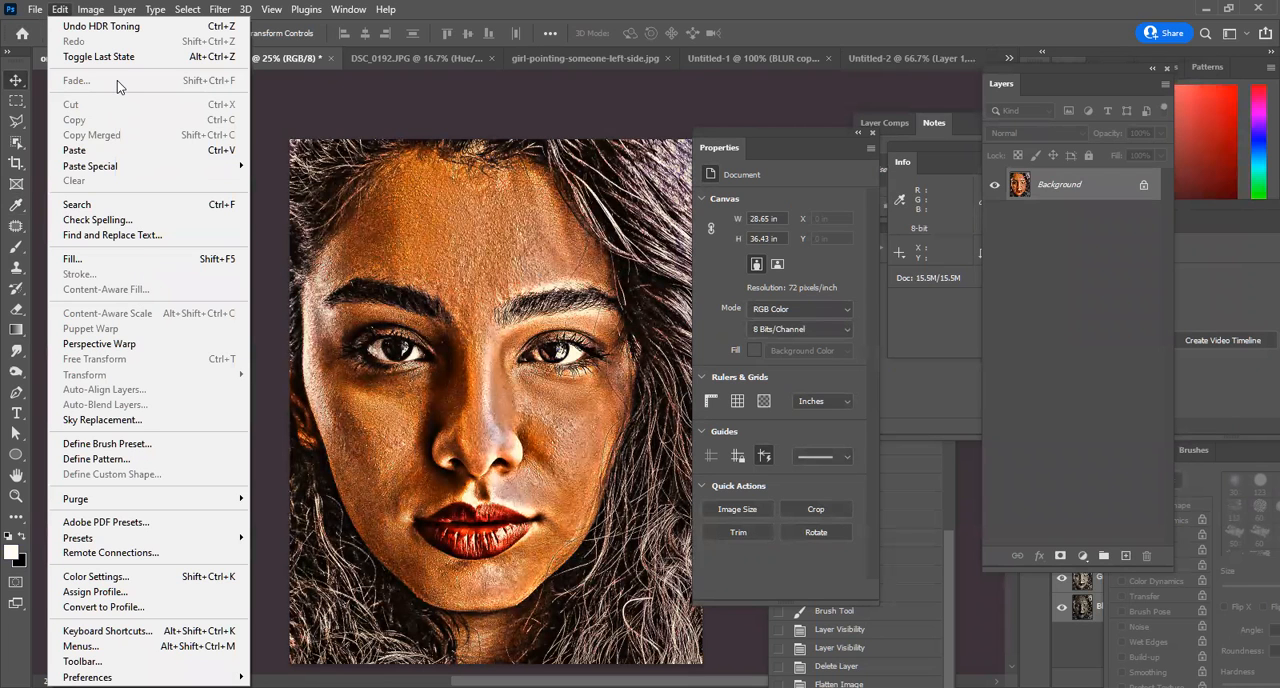
left_click(1054, 263)
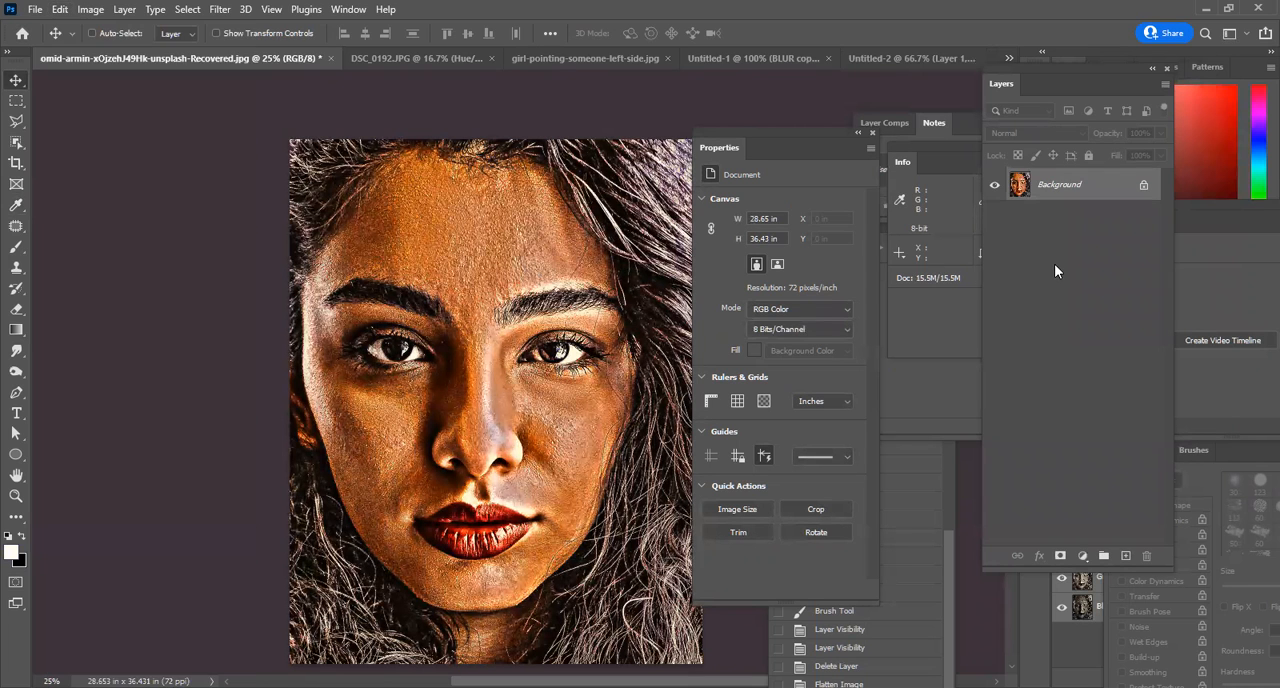
left_click(218, 9)
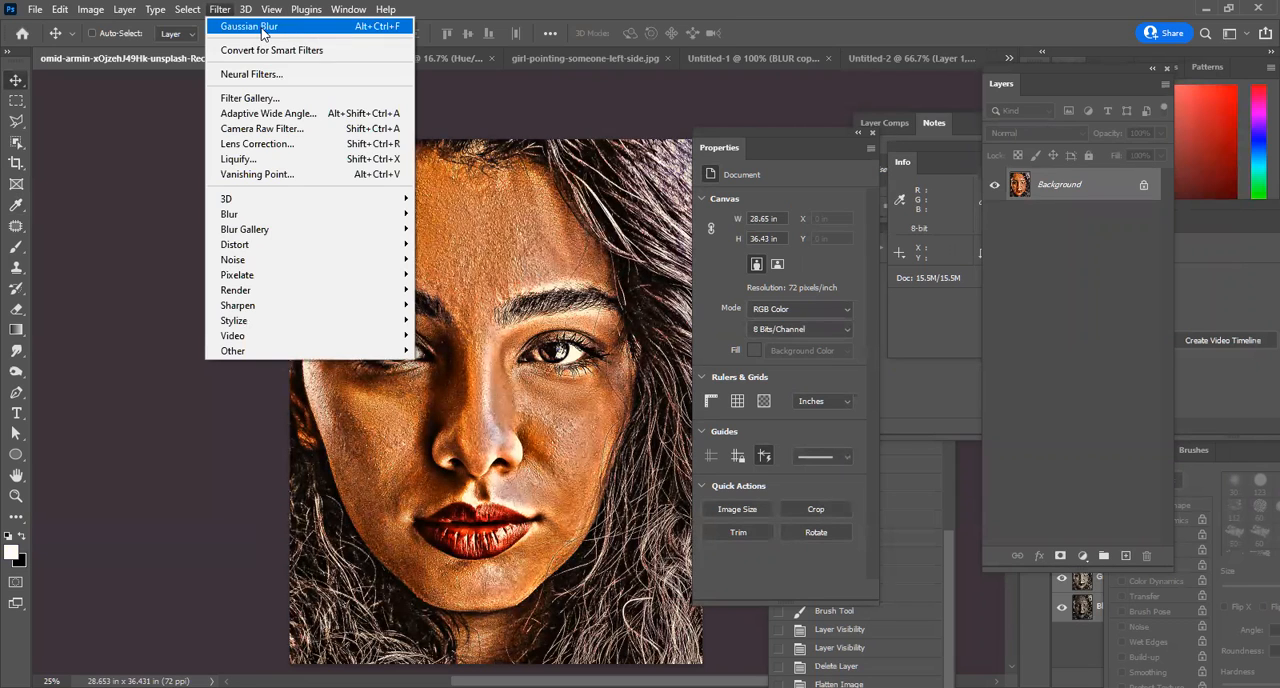
left_click(706, 7)
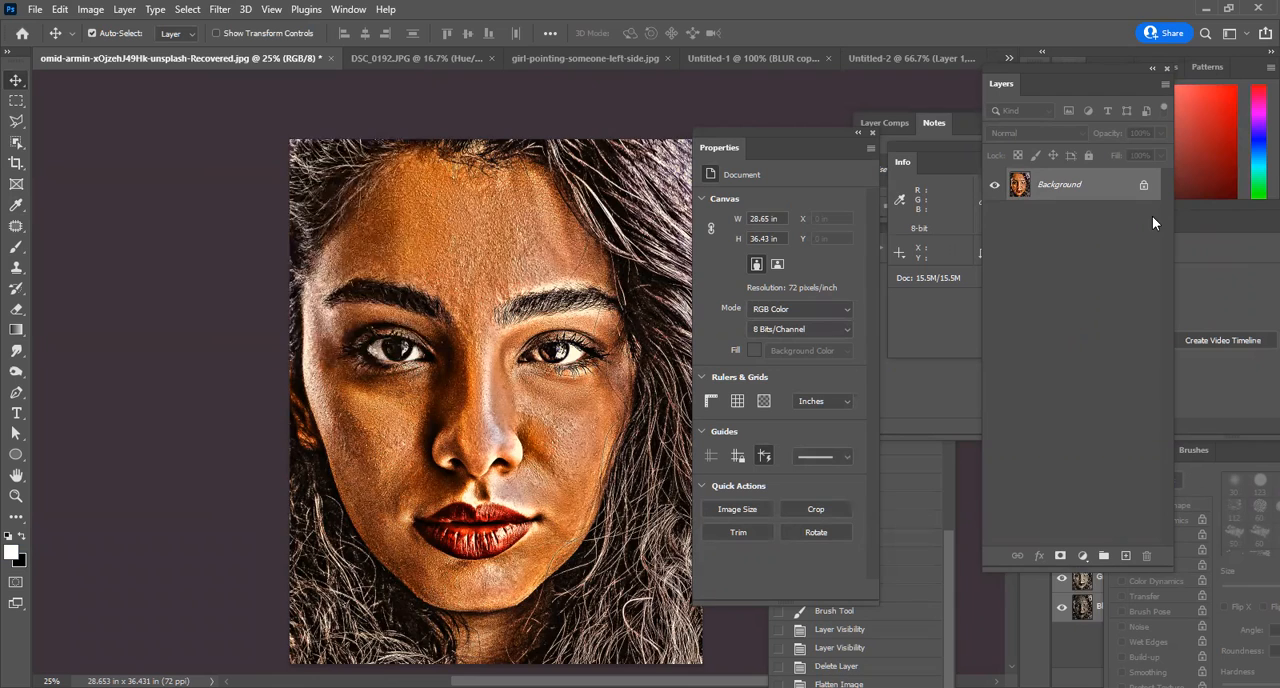
Undo the portrait's HDR Toning, then duplicate the Background layer and delete the copy.
key("ctrl+z")
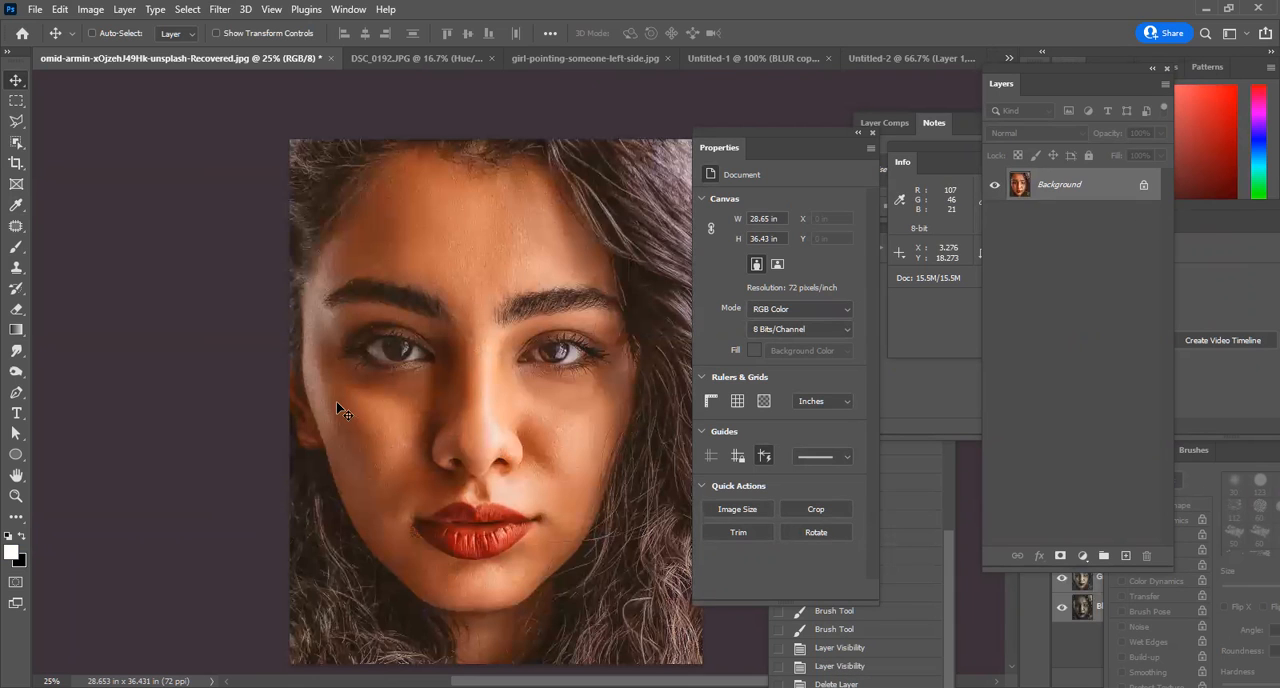
key("ctrl+j")
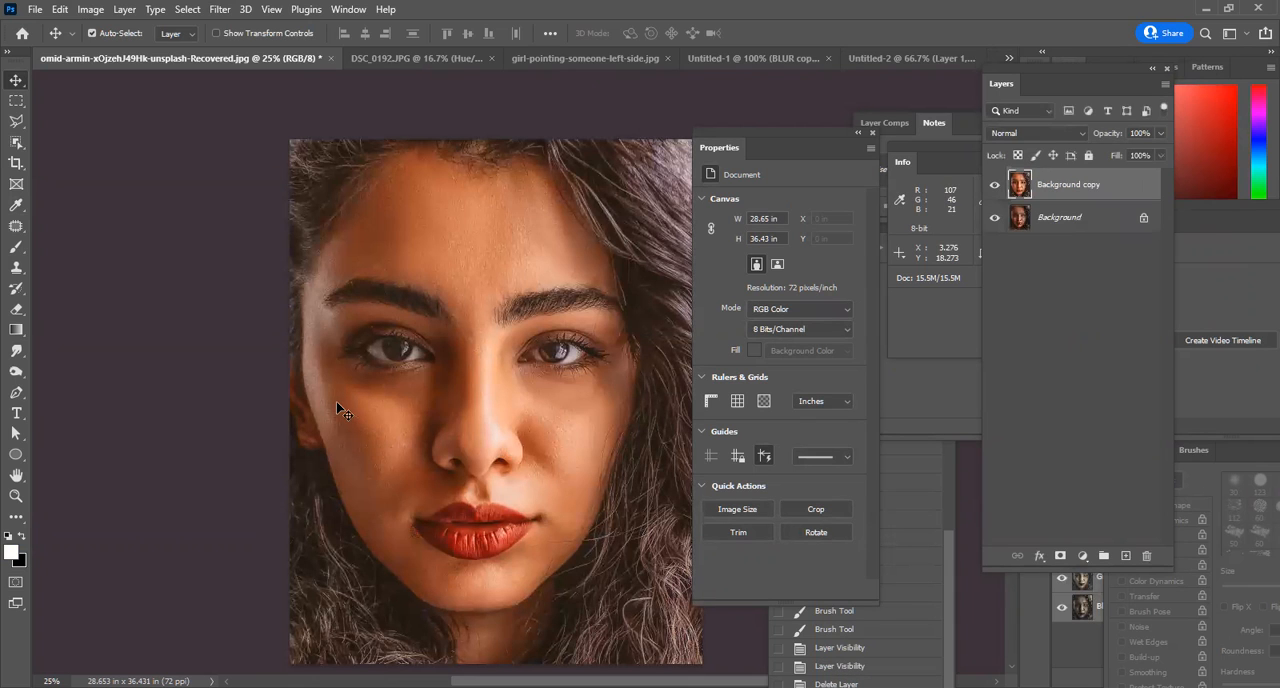
key("Delete")
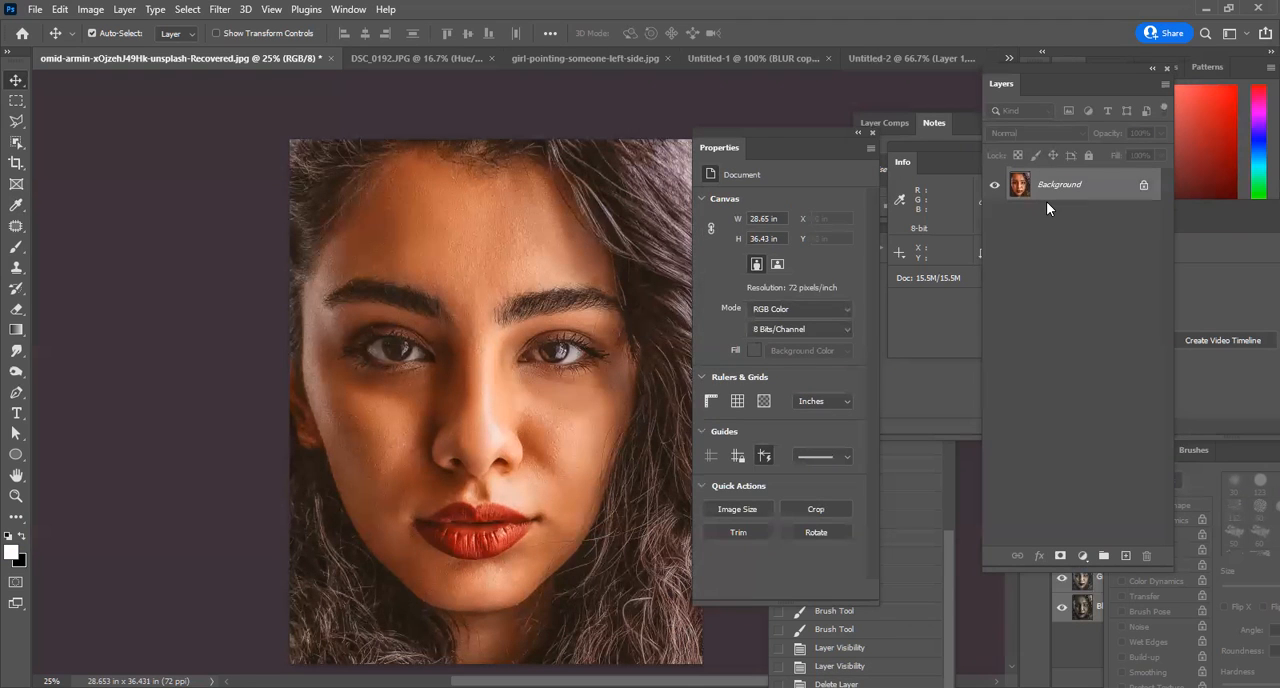
left_click(98, 12)
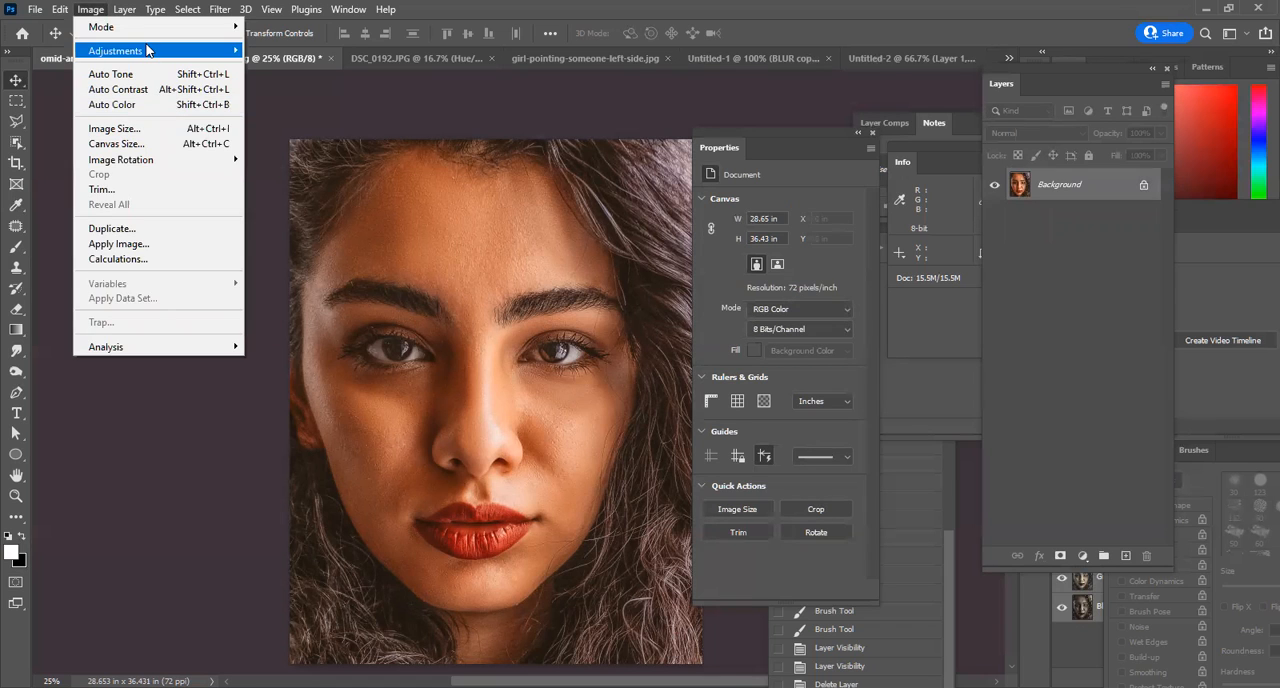
mouse_move(147, 50)
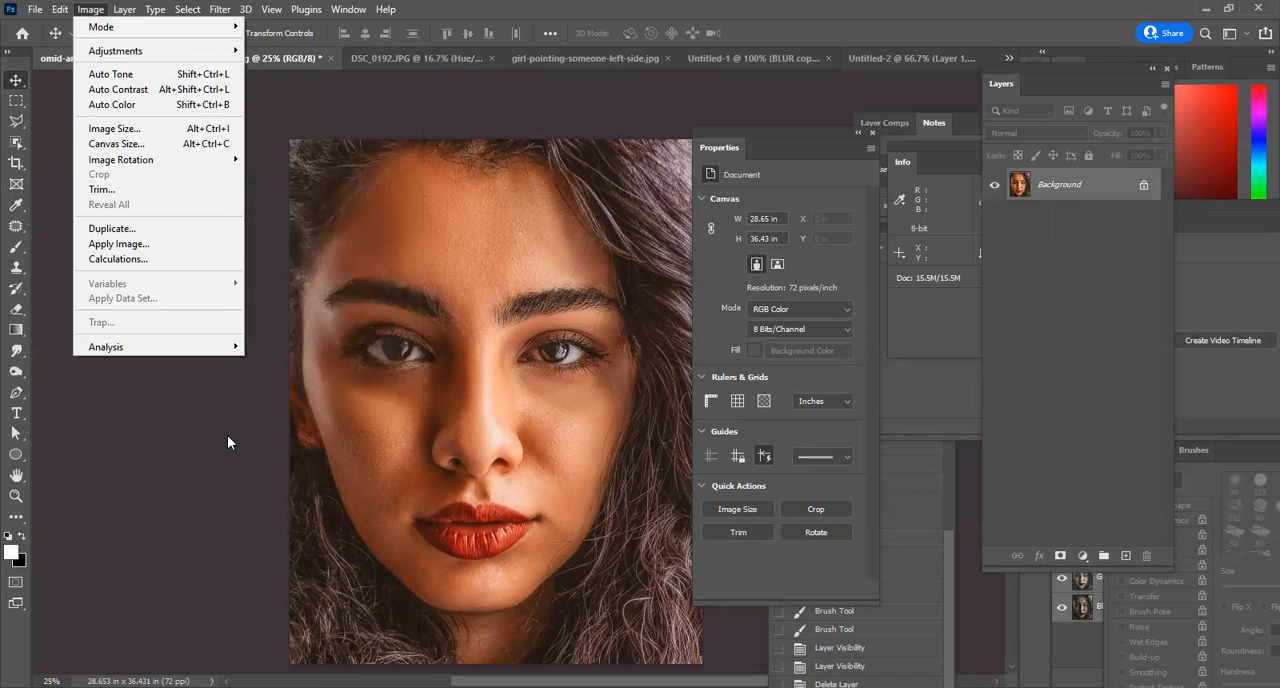
left_click(670, 7)
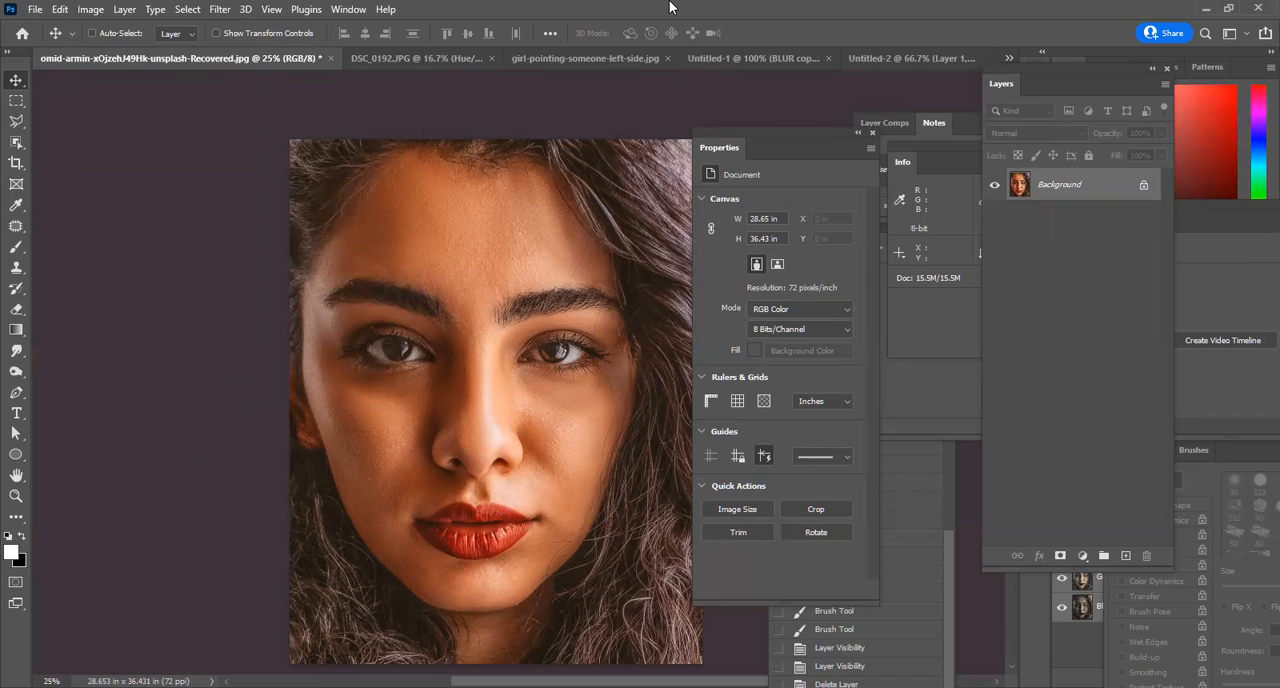